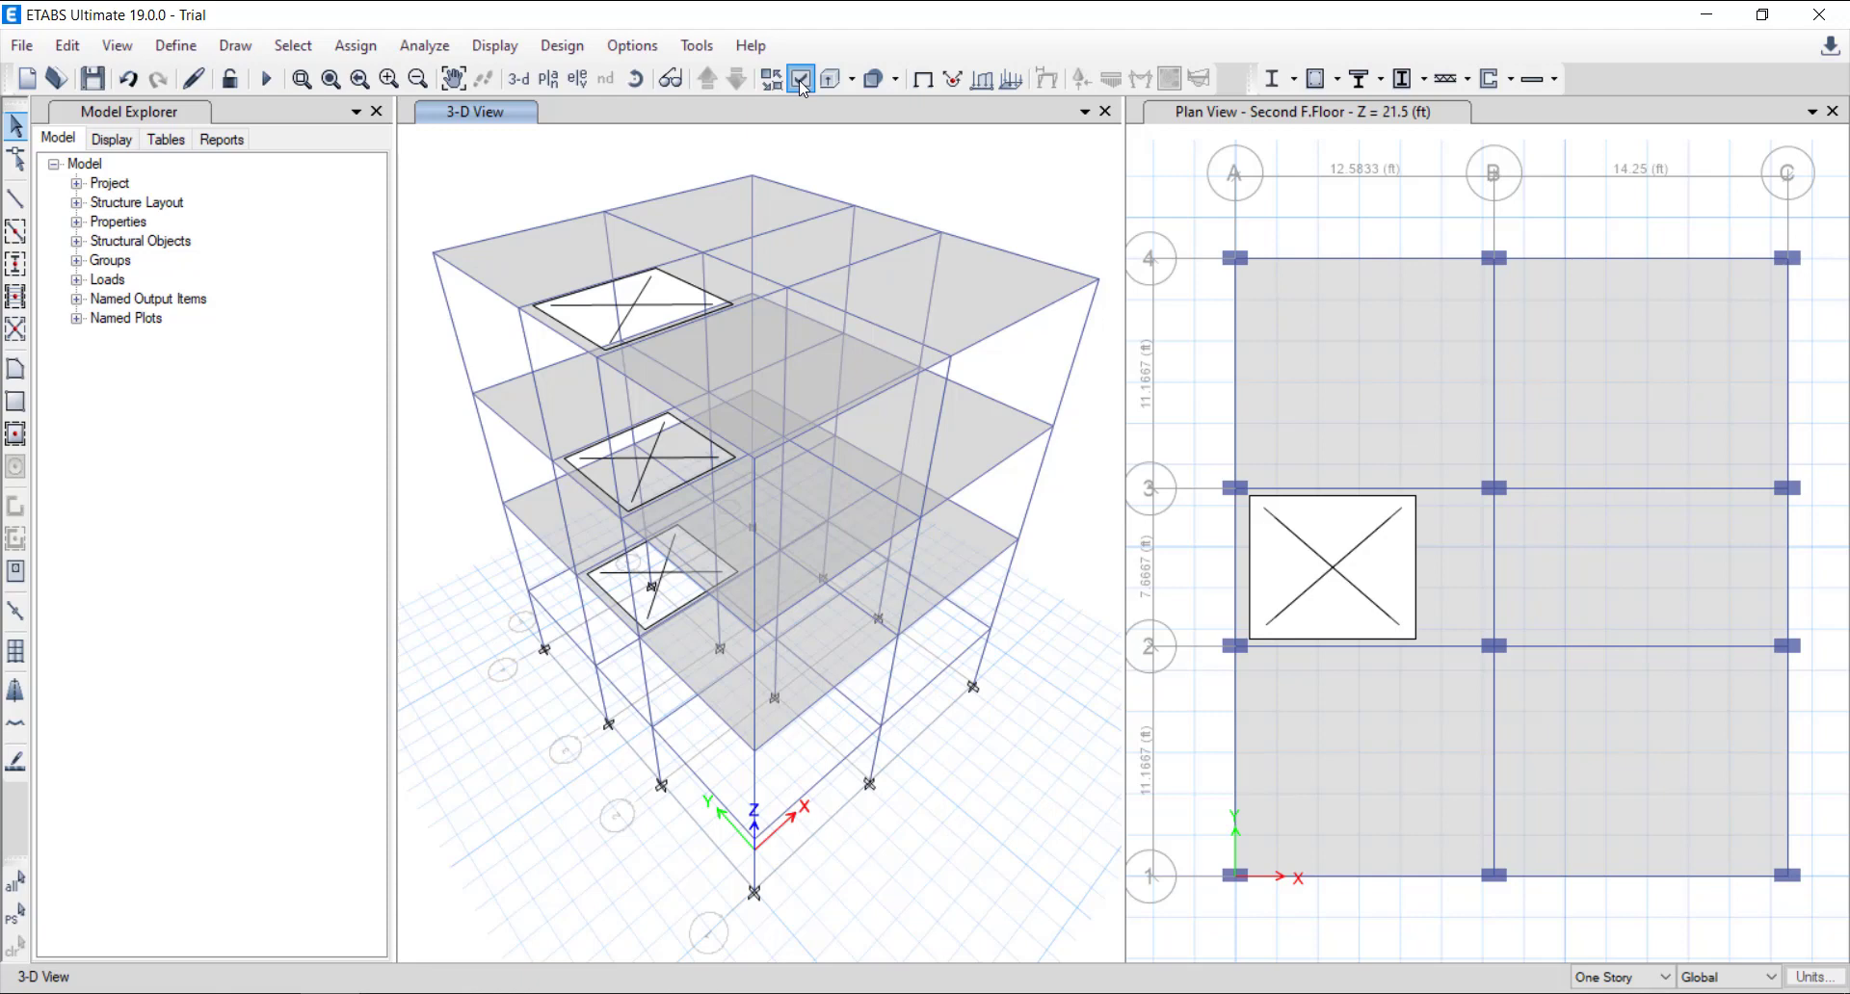
Show frame section labels on the model and orbit the 3-D view to a lower angle.
left_click(801, 83)
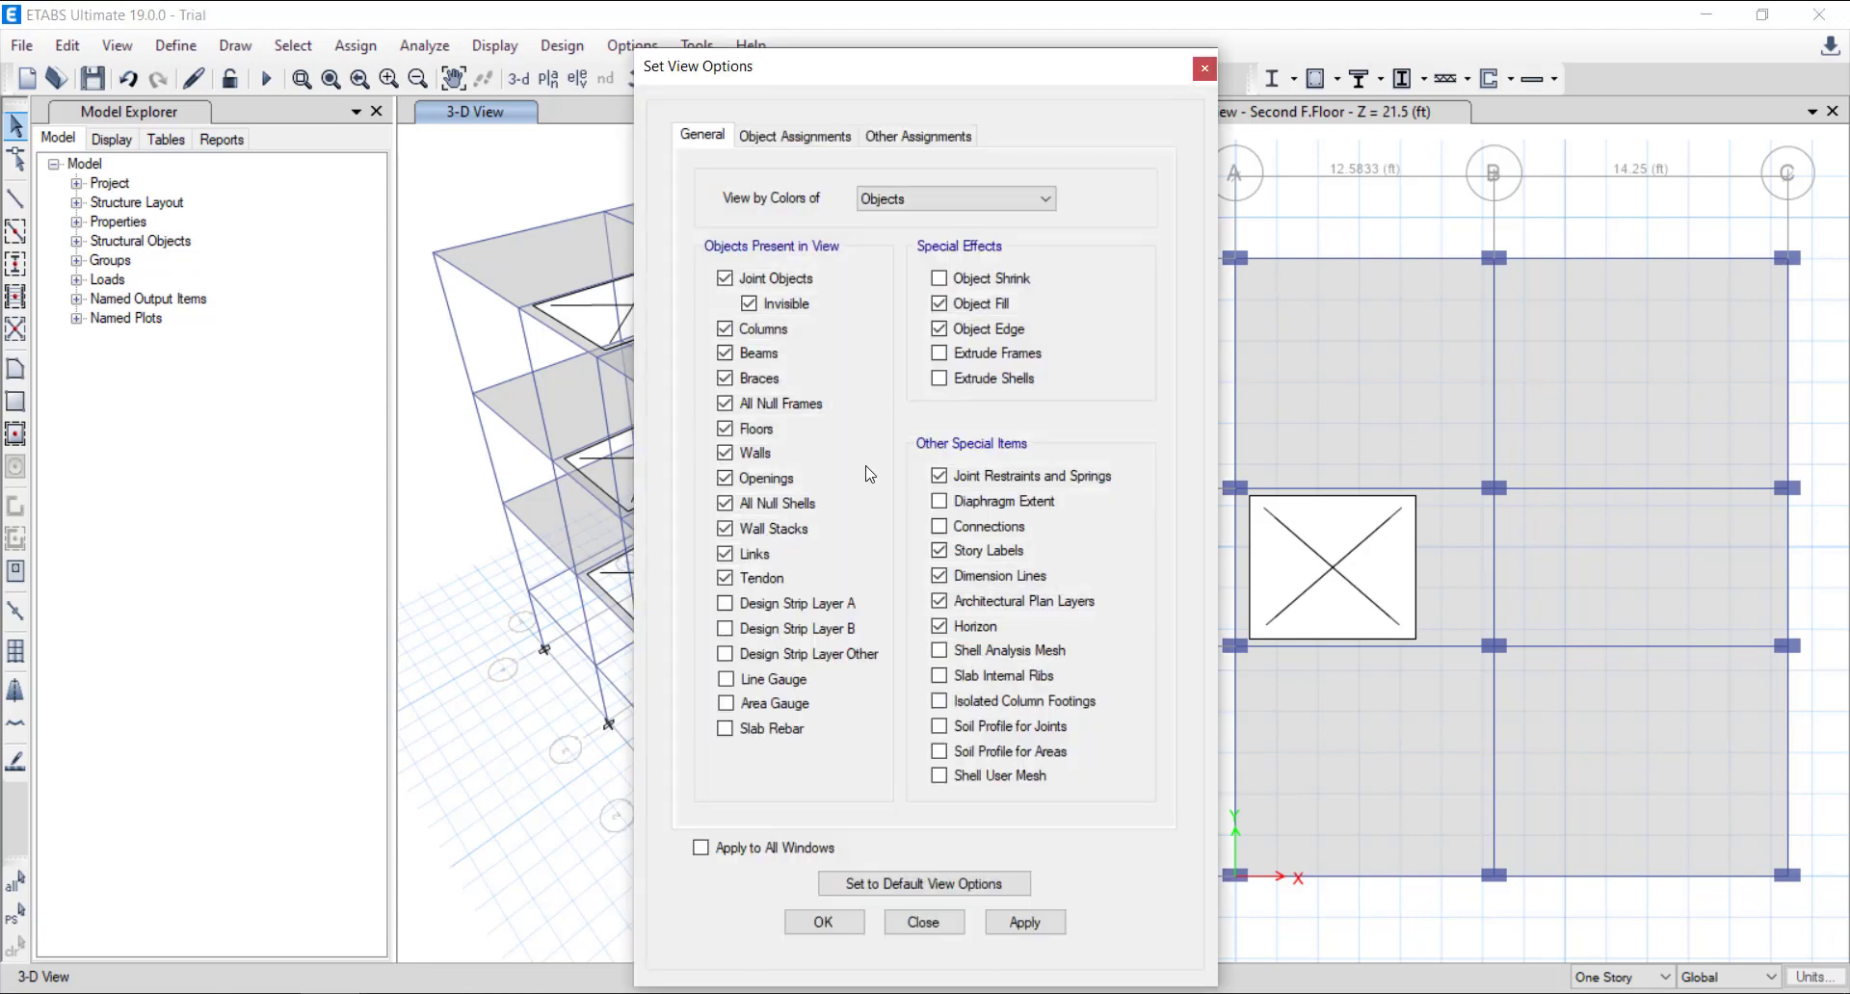
left_click(815, 135)
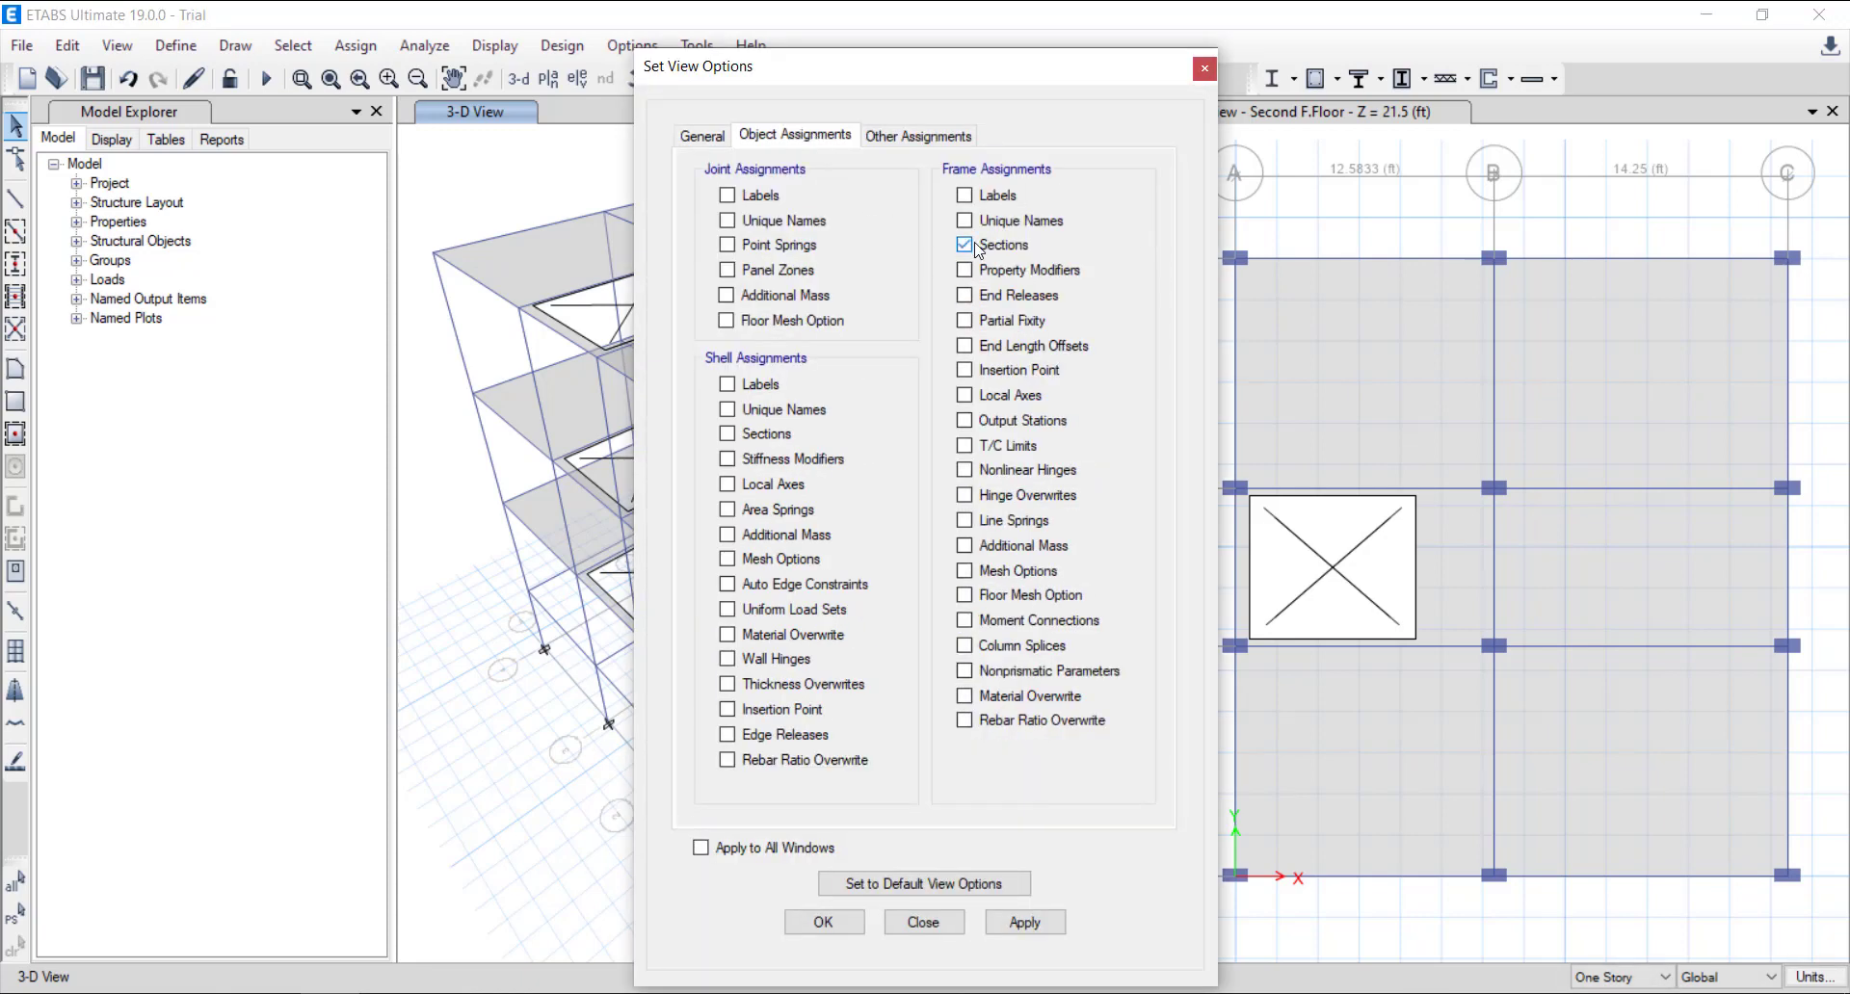
left_click(1053, 932)
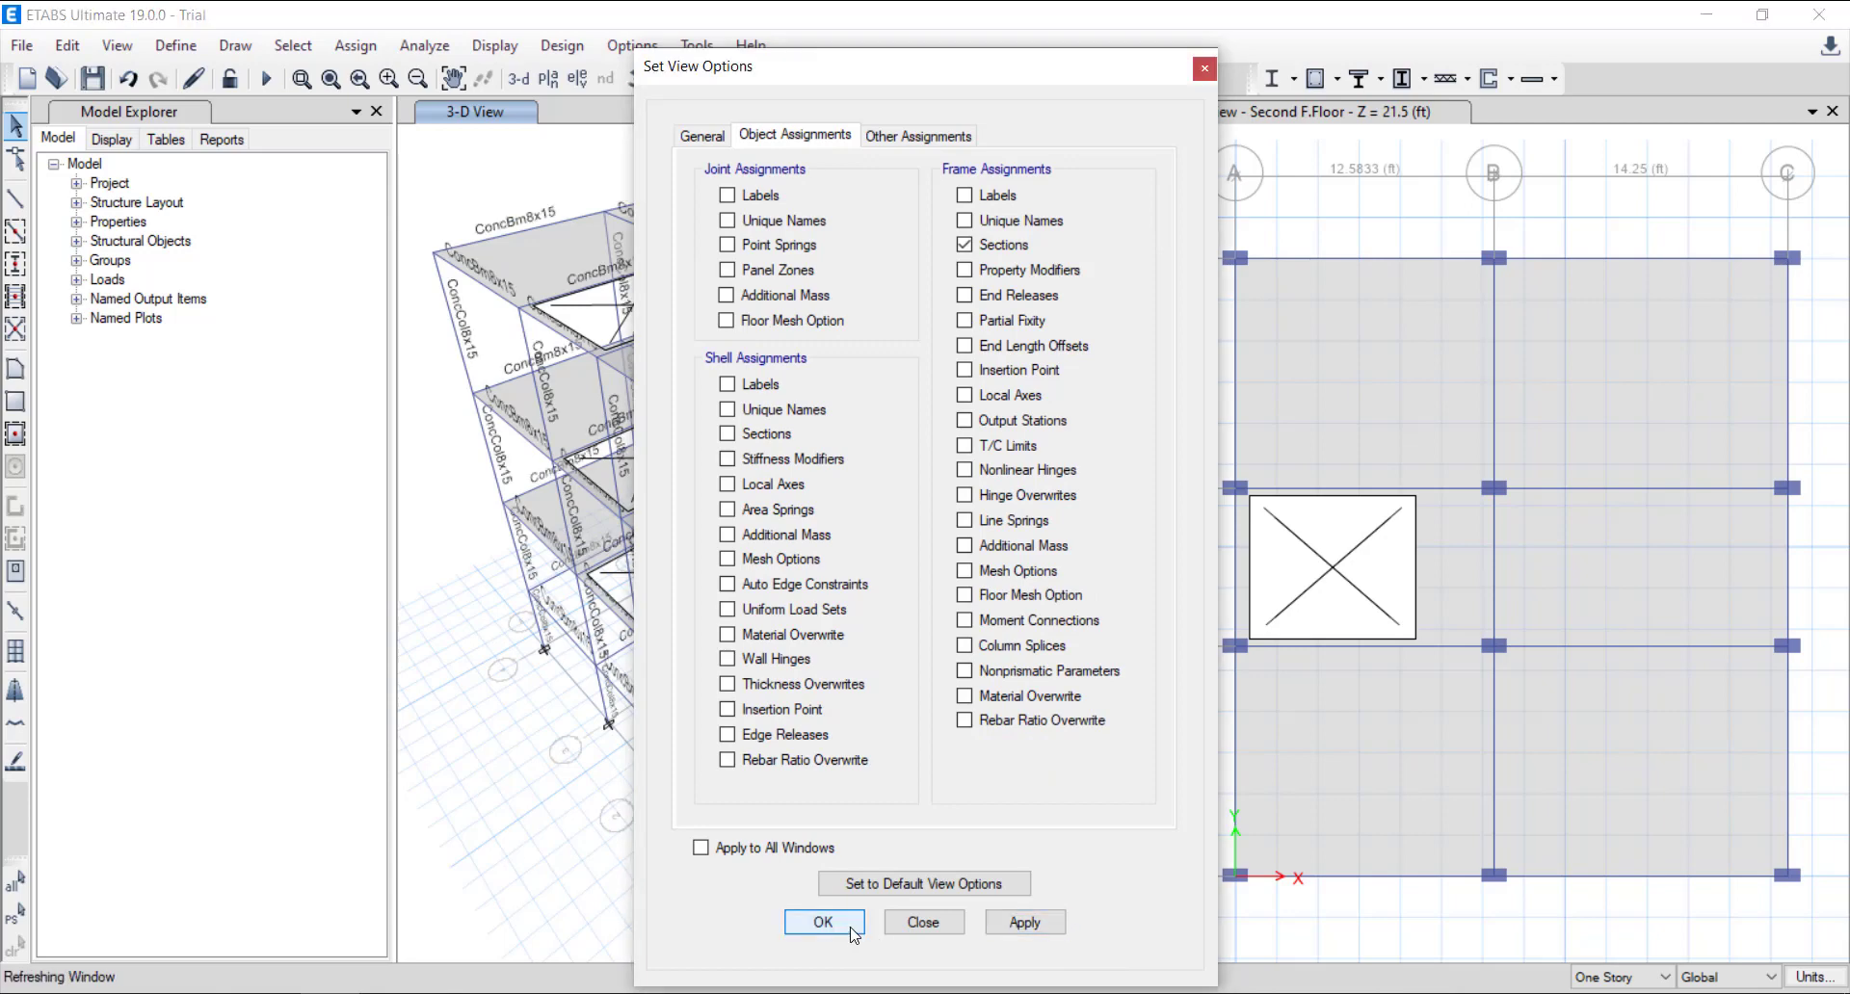
left_click(852, 928)
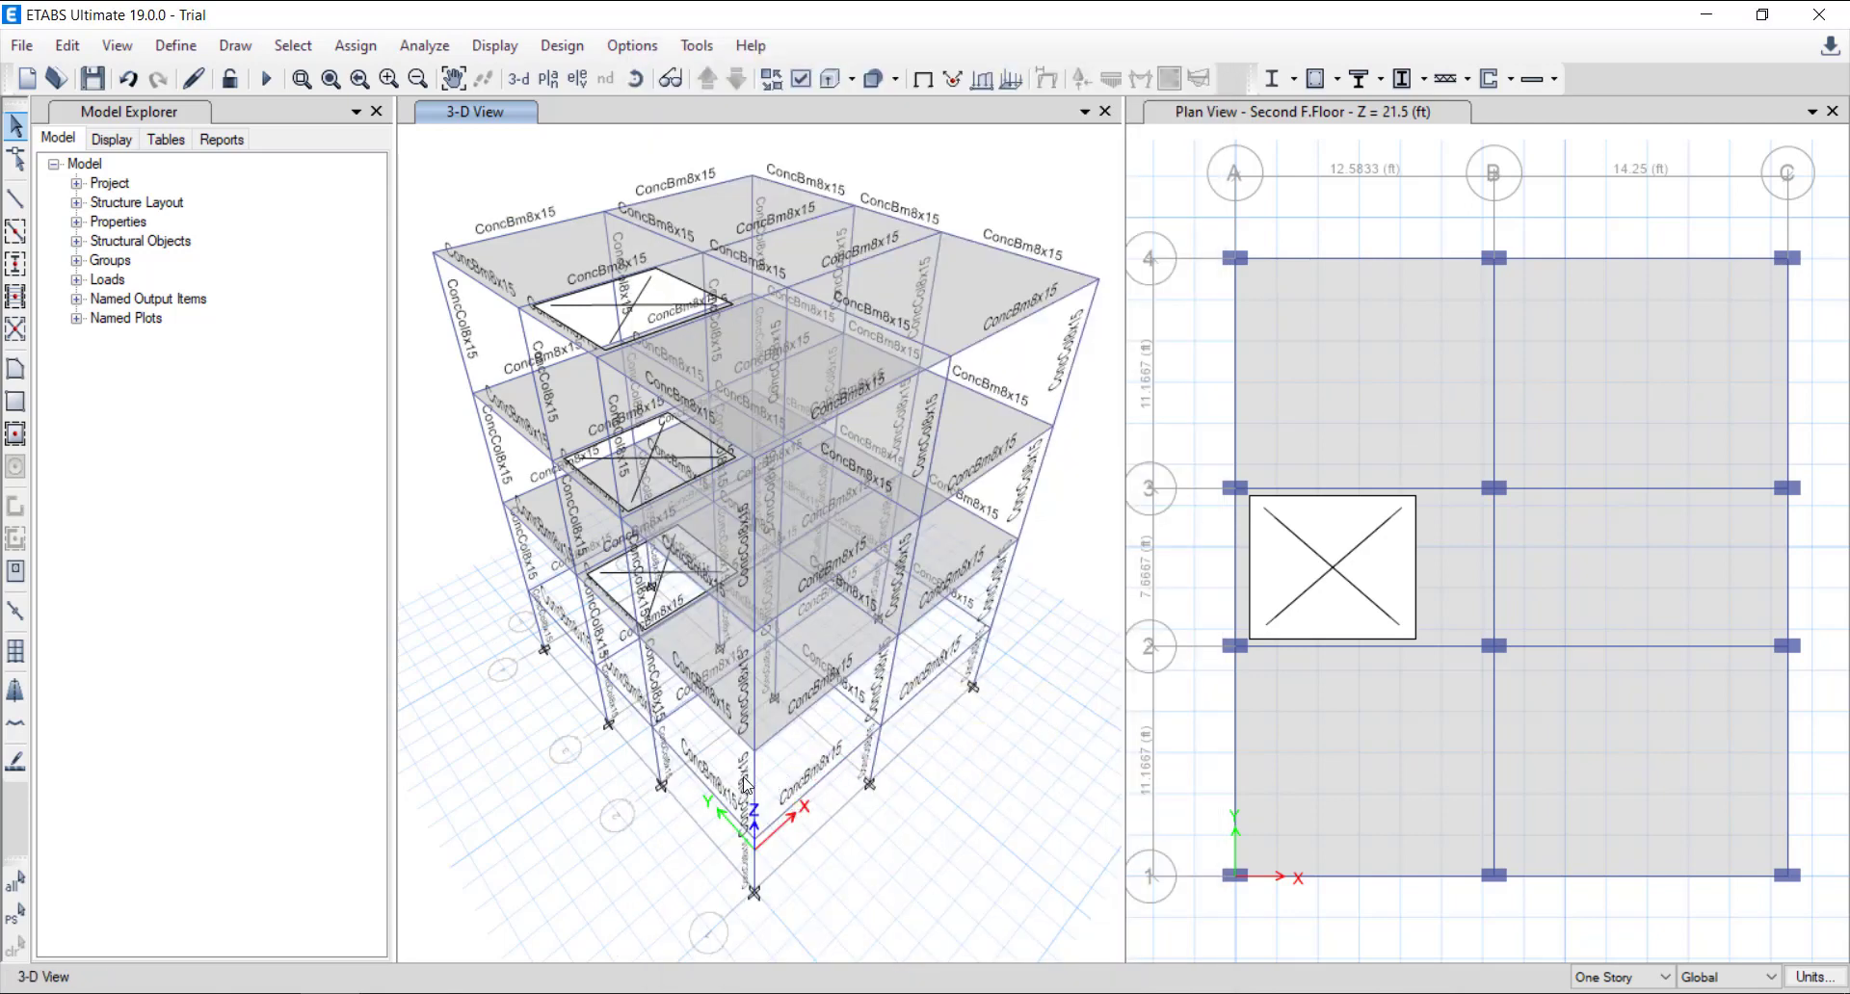
left_click(635, 78)
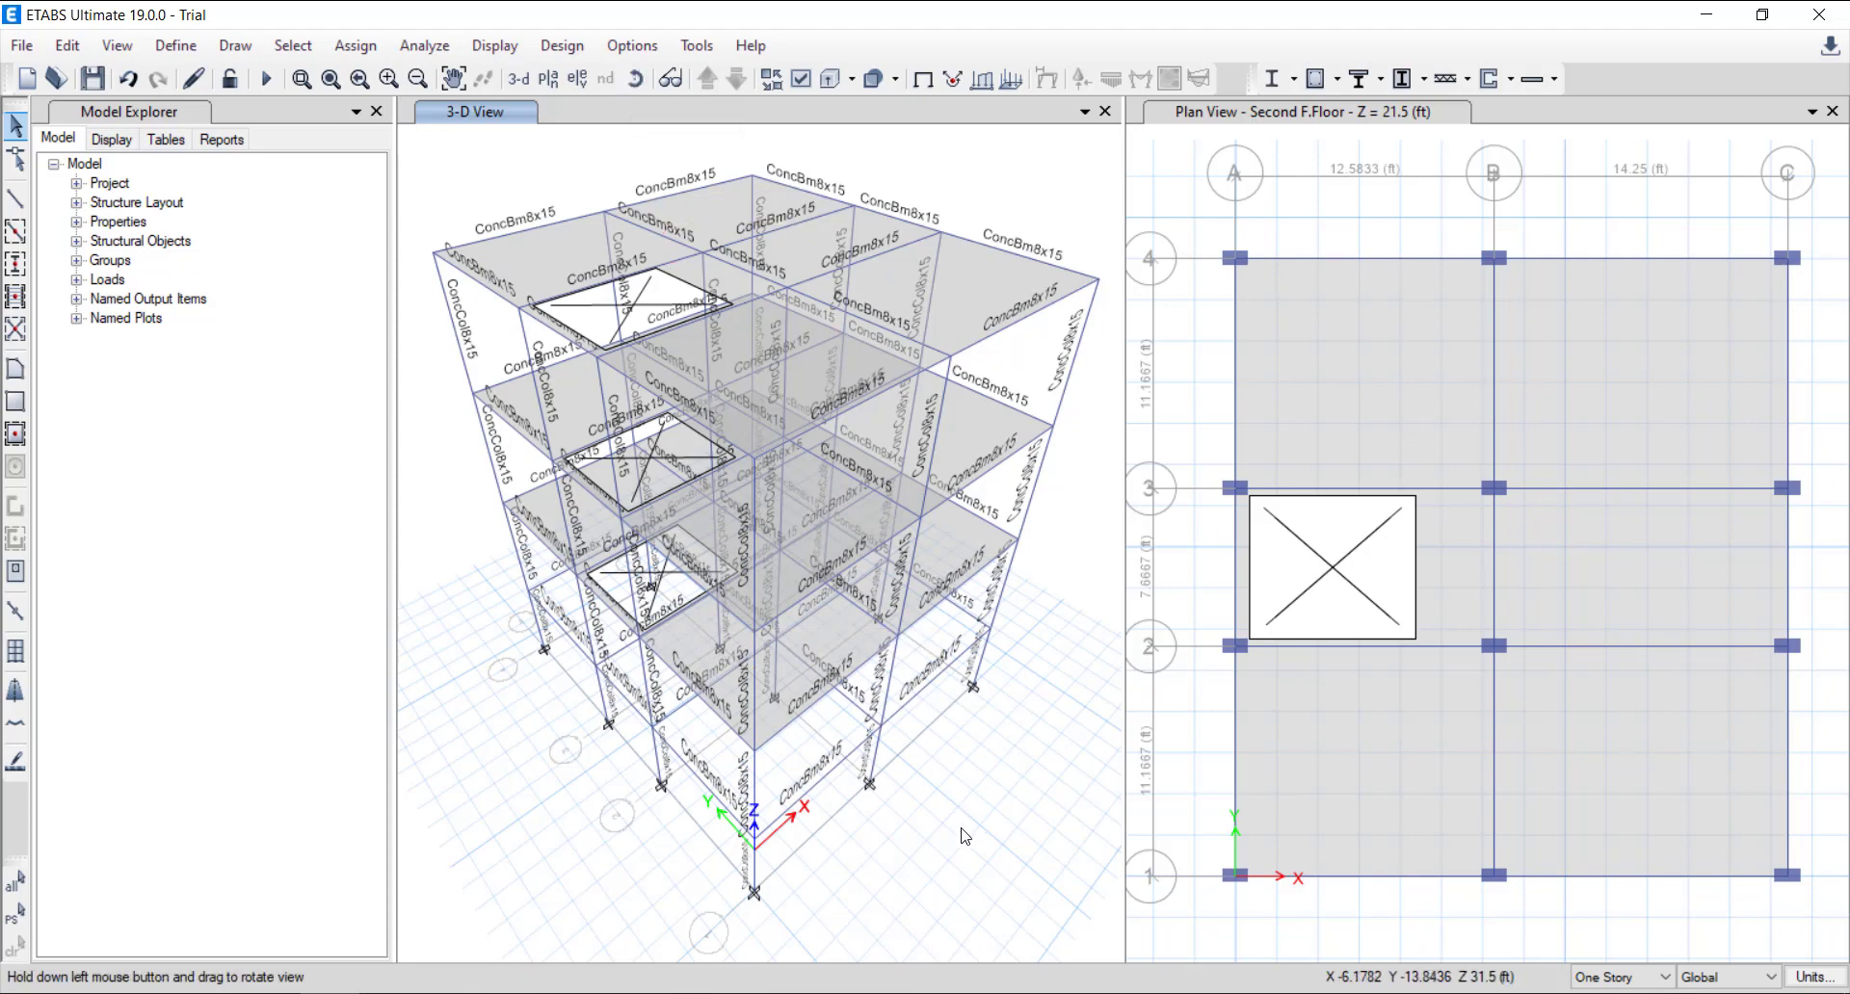
left_click_drag(962, 836, 970, 143)
Hide the frame section labels again and bring up slab F6's information.
left_click(801, 78)
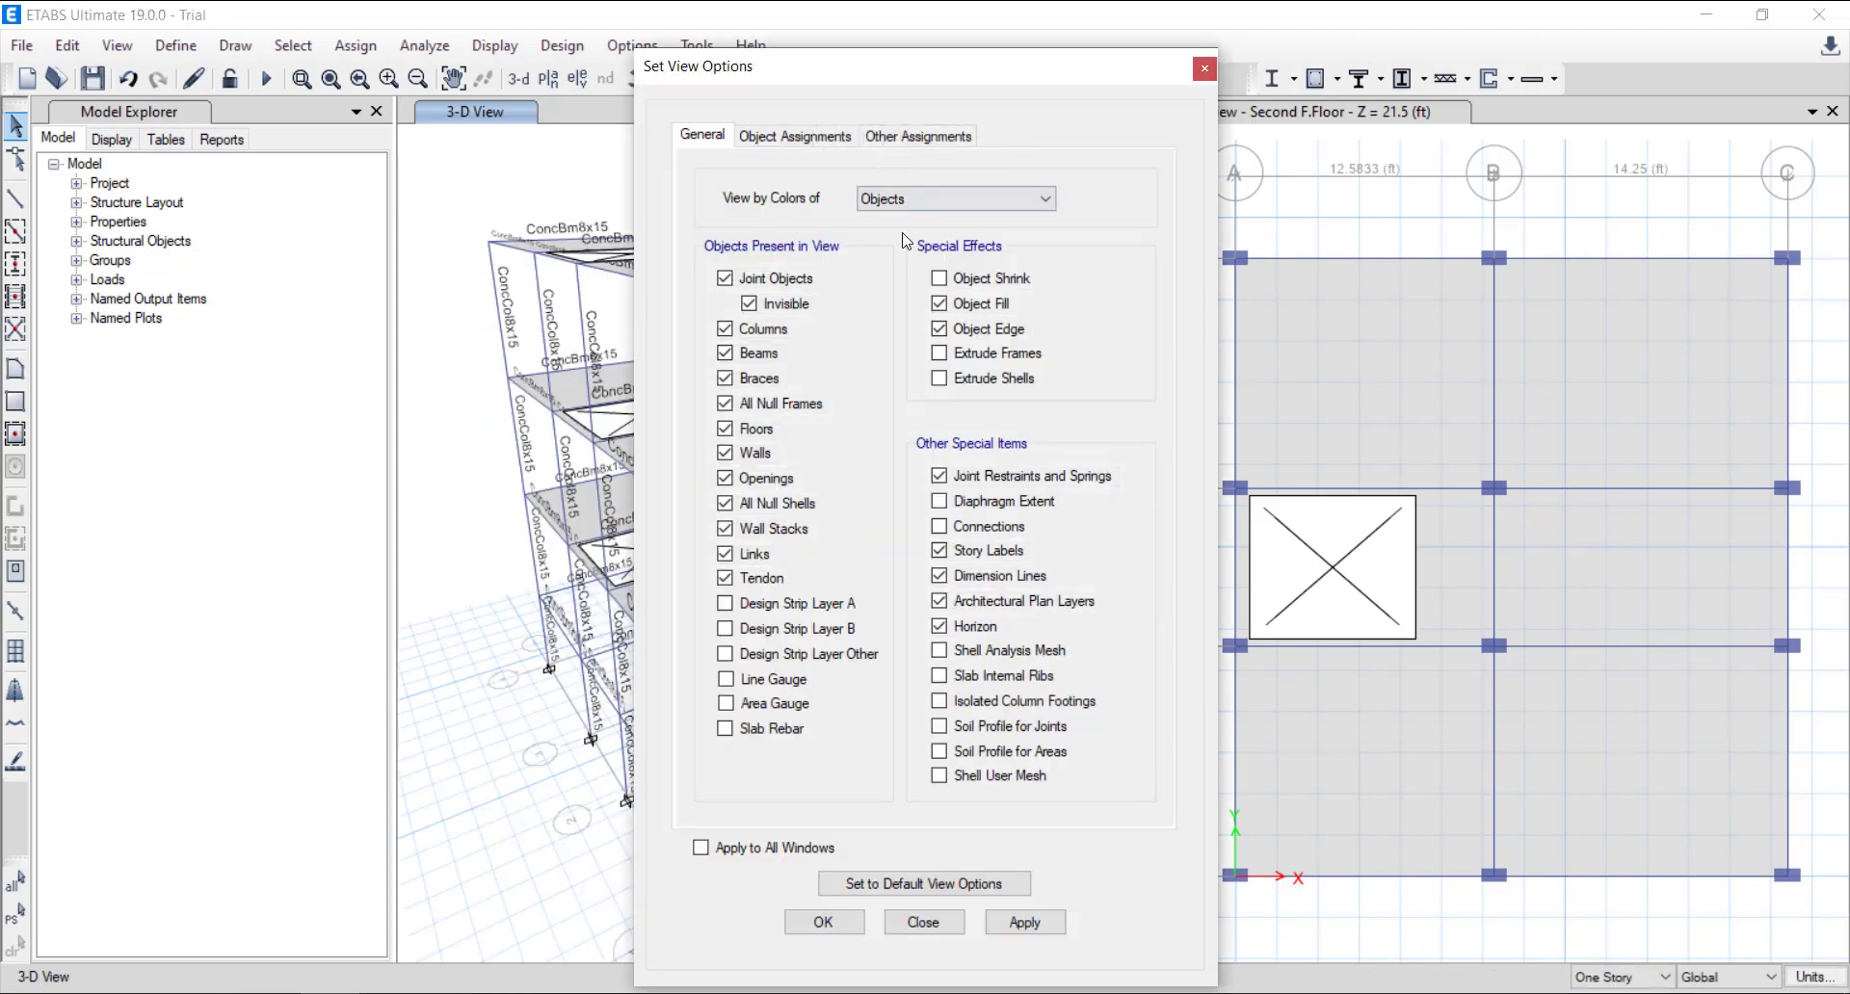
left_click(833, 138)
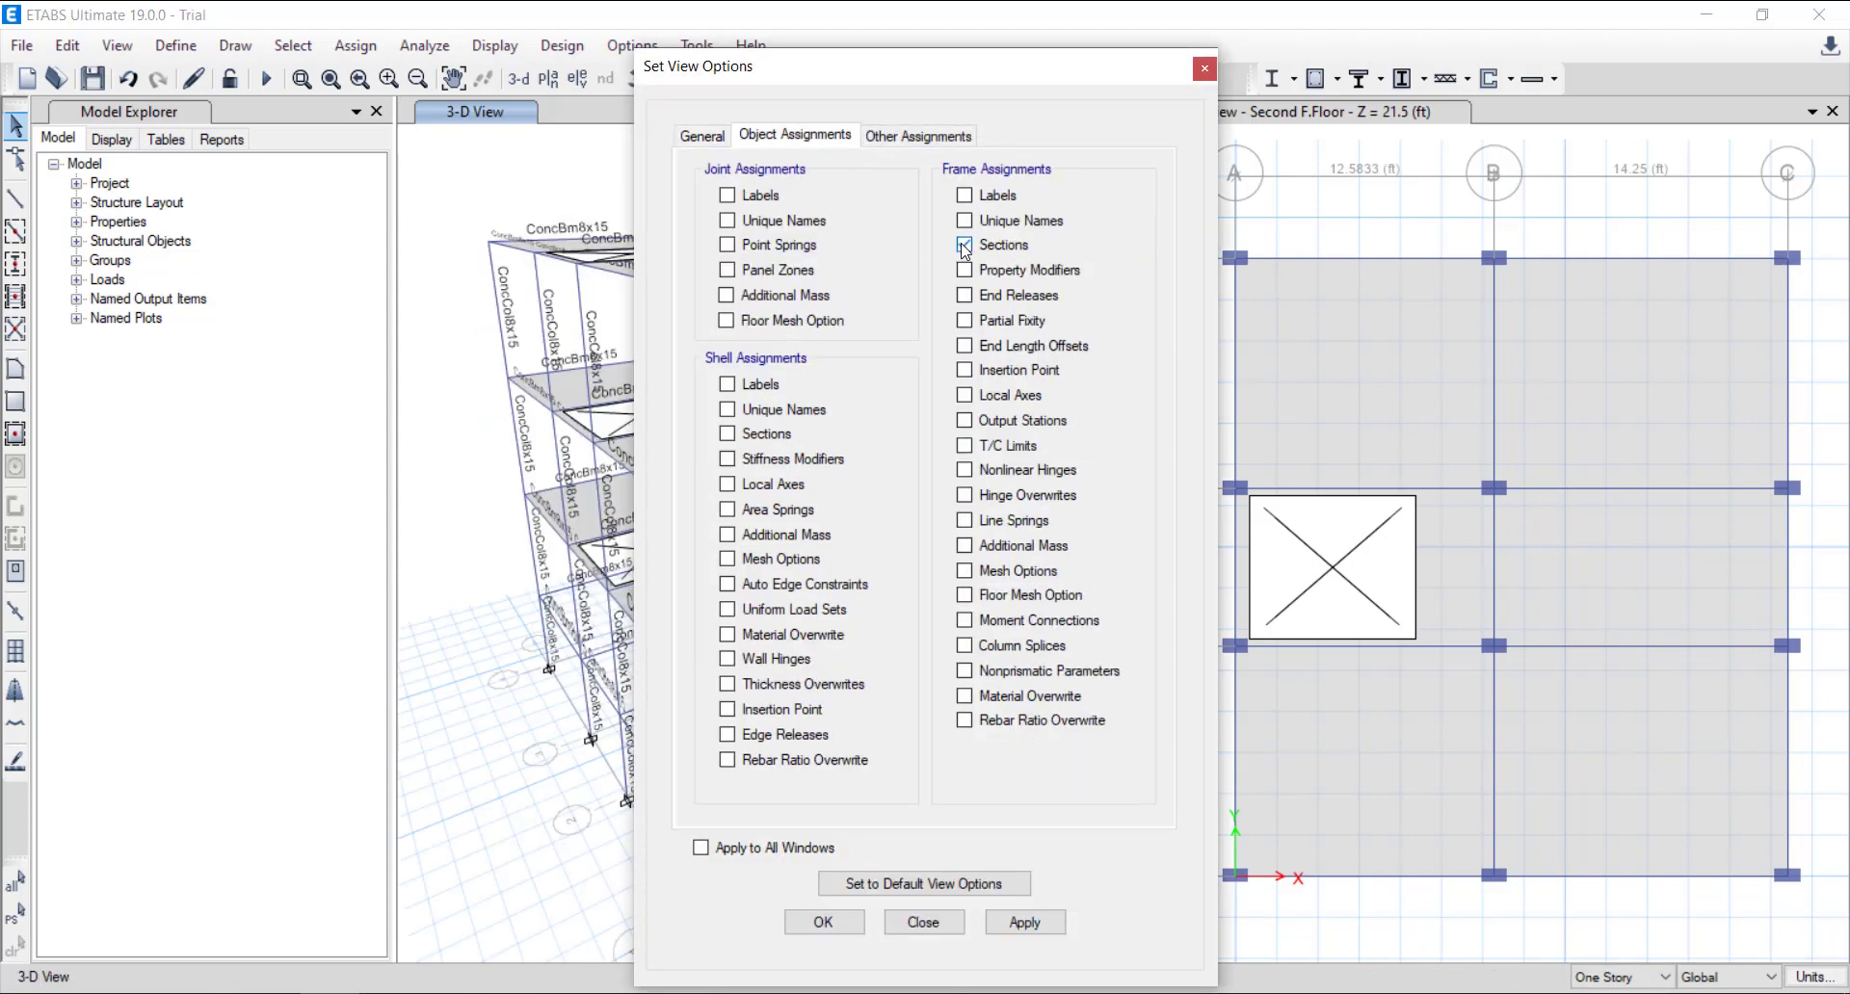
left_click(1024, 921)
left_click(824, 922)
right_click(950, 557)
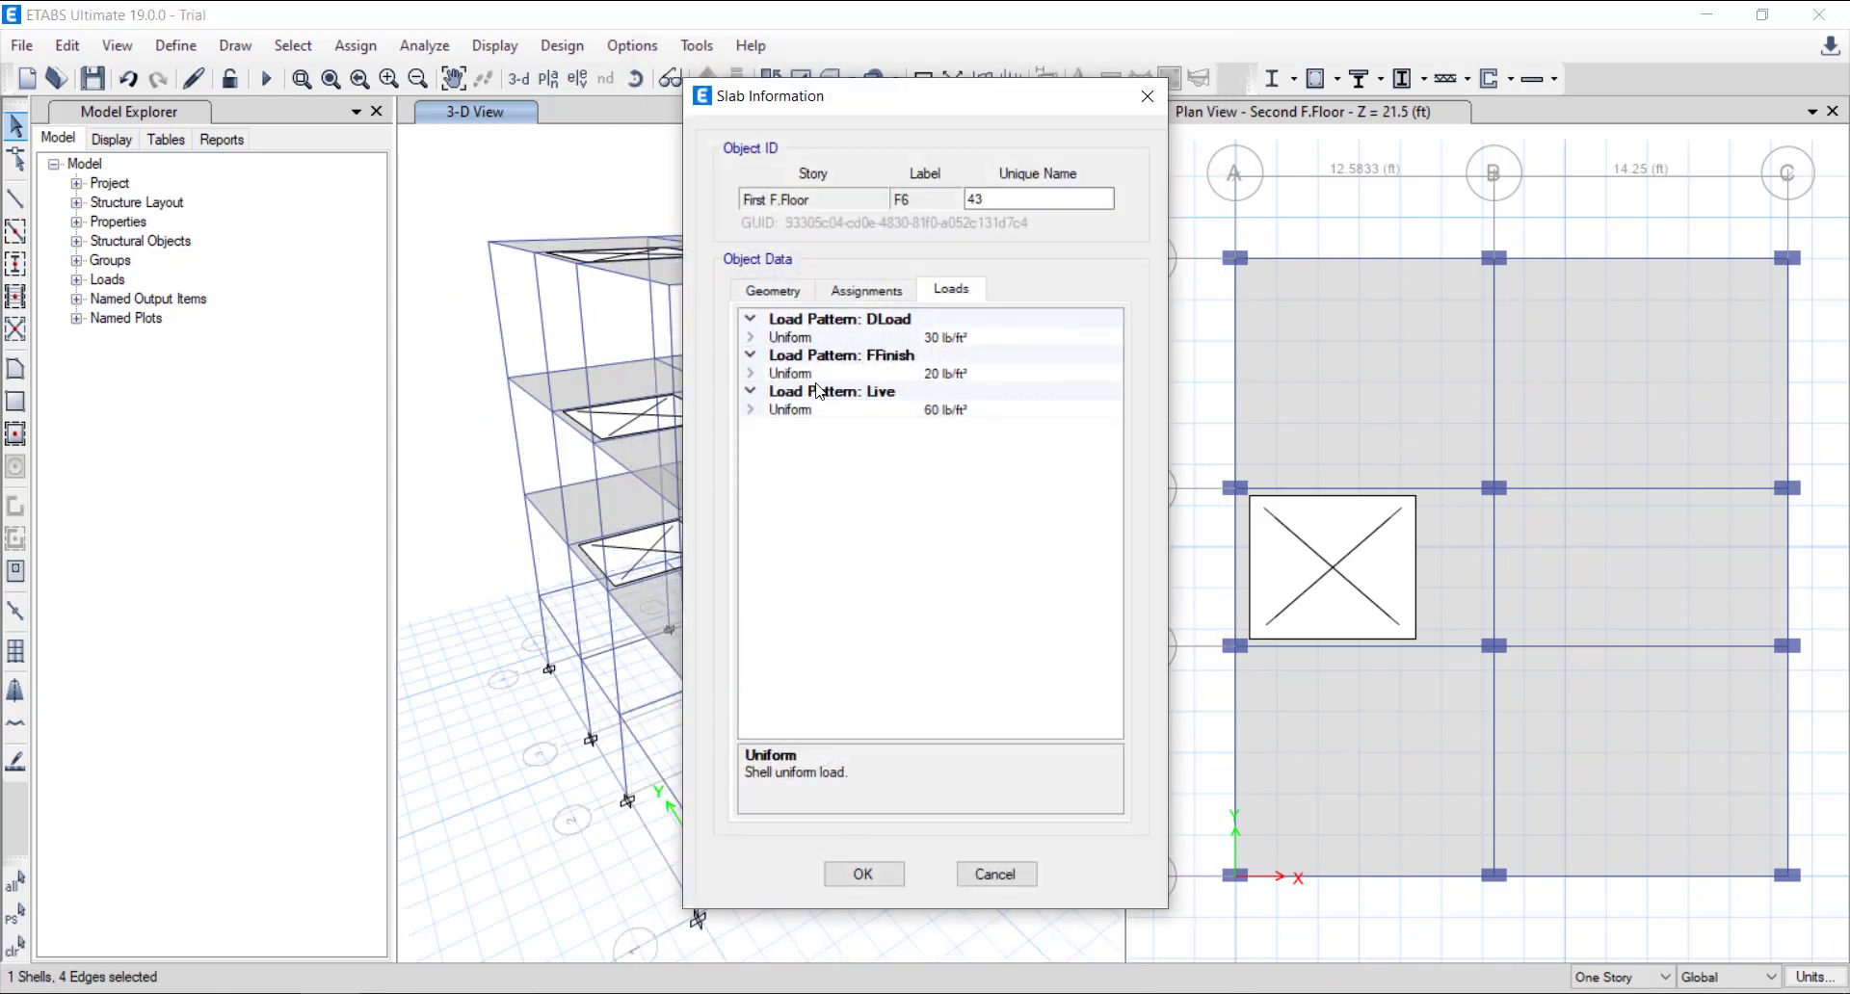
Review slab F6's assignments, then confirm EX+ve's UBC 97 load: X Dir + Eccentricity, 0.05, R 5.5, I 1.
left_click(882, 291)
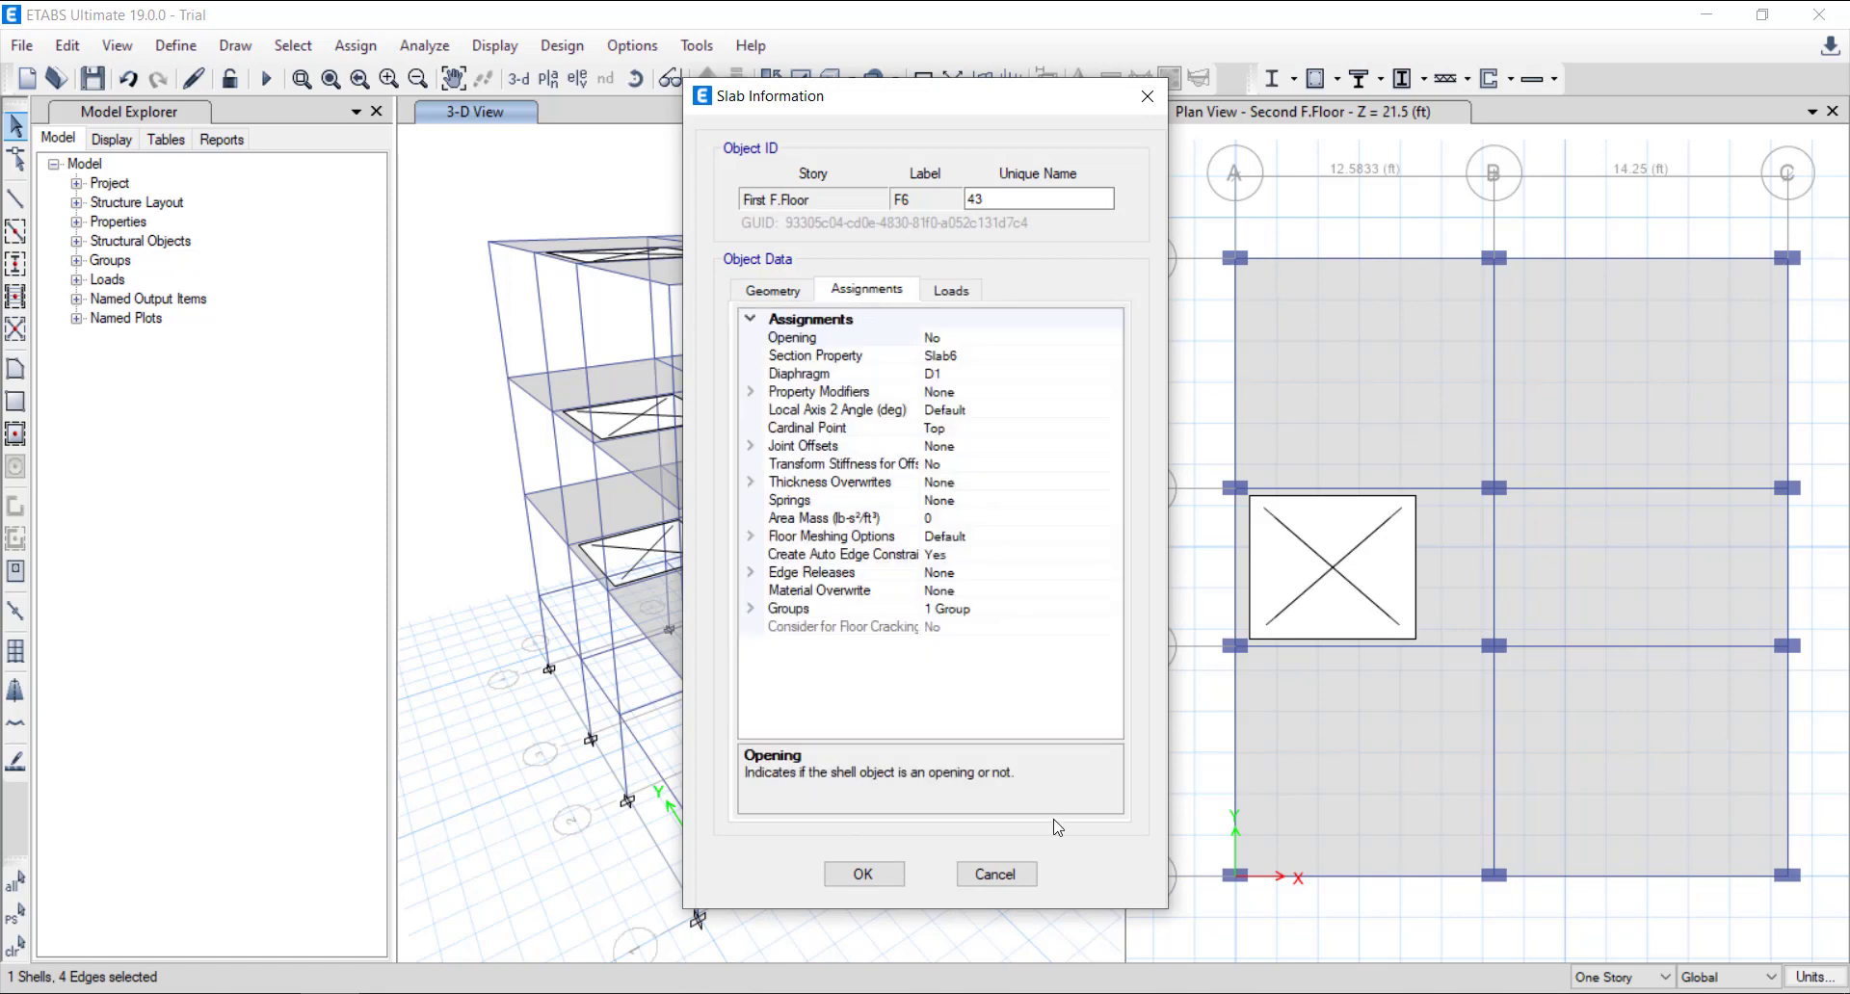
left_click(979, 876)
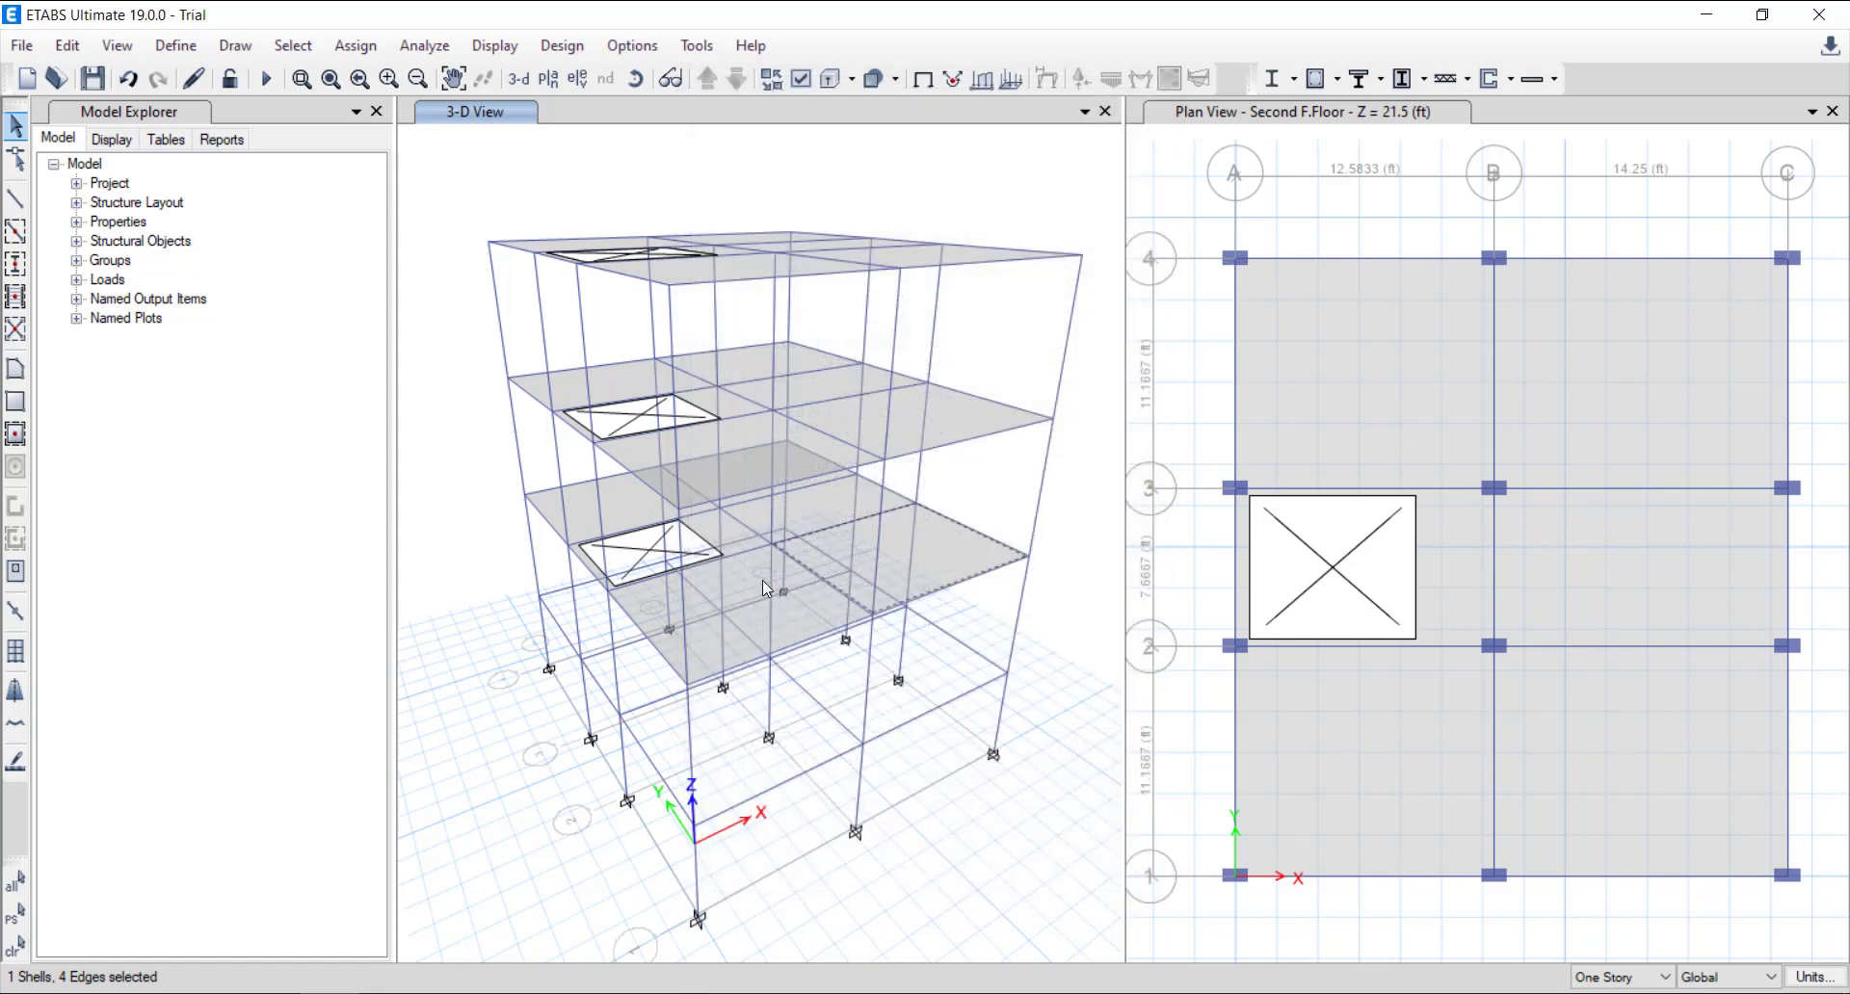
left_click(176, 45)
left_click(347, 546)
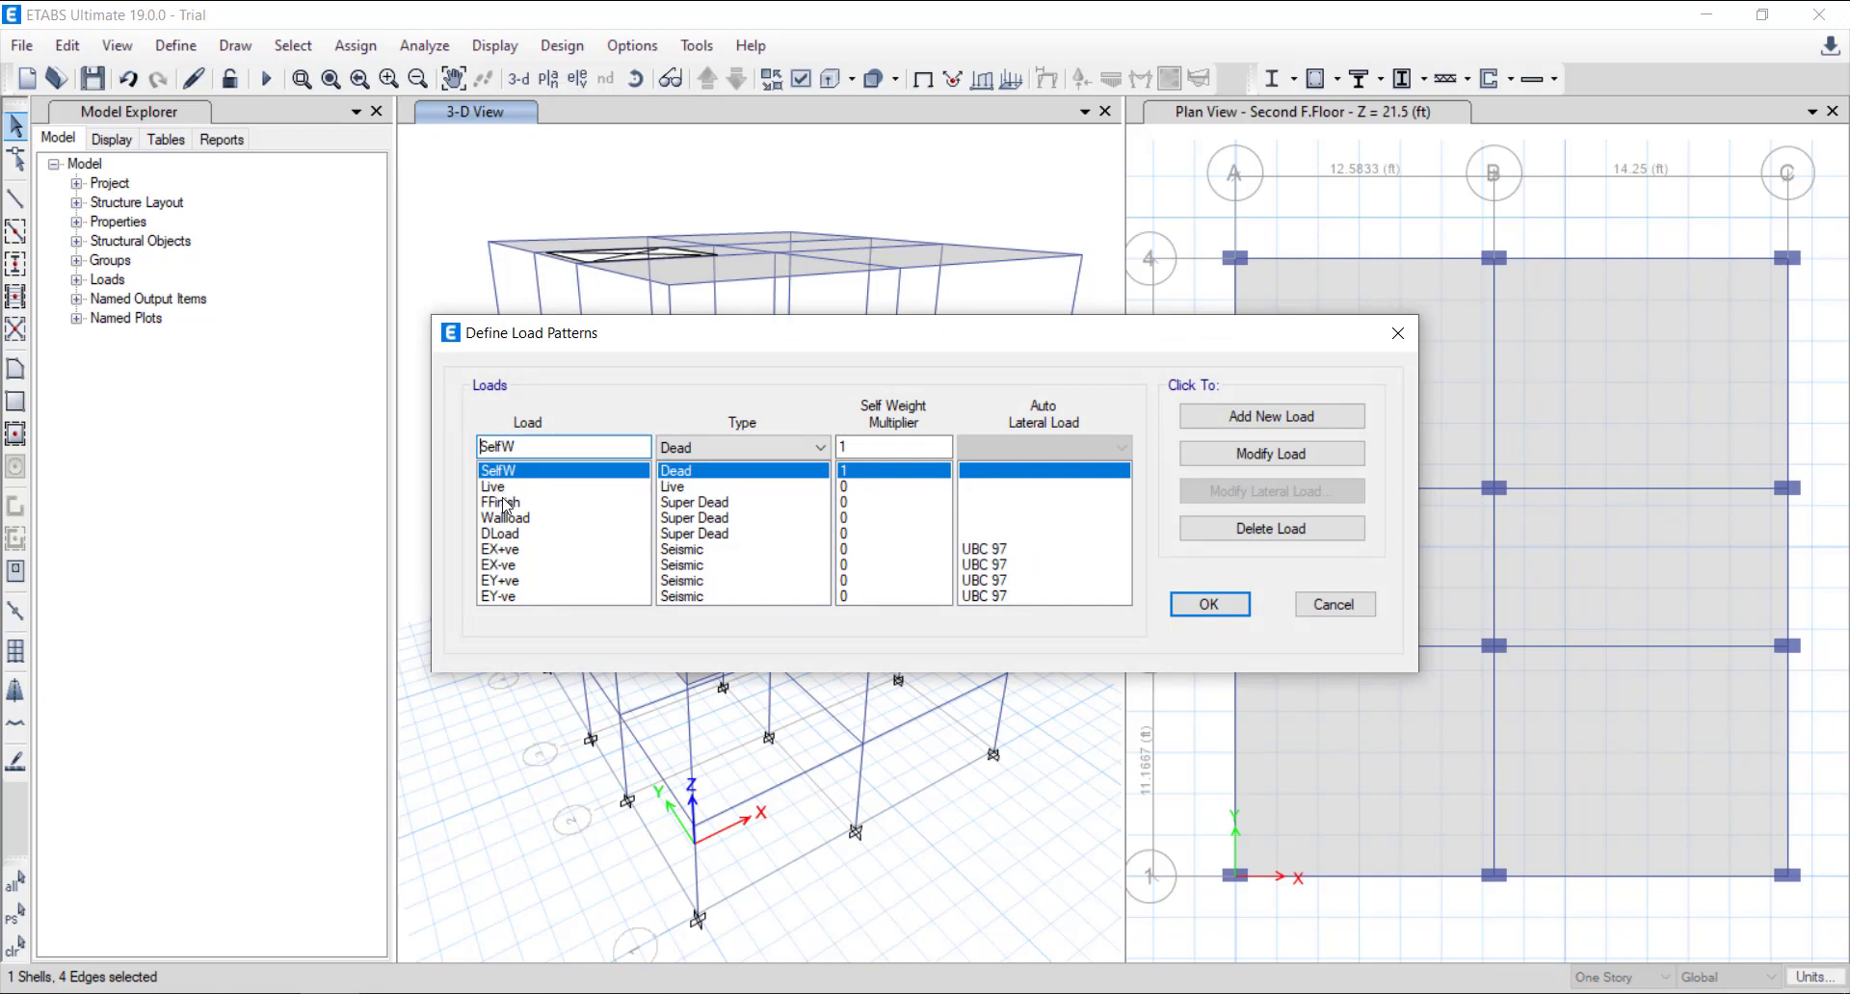
left_click(544, 550)
left_click(1285, 503)
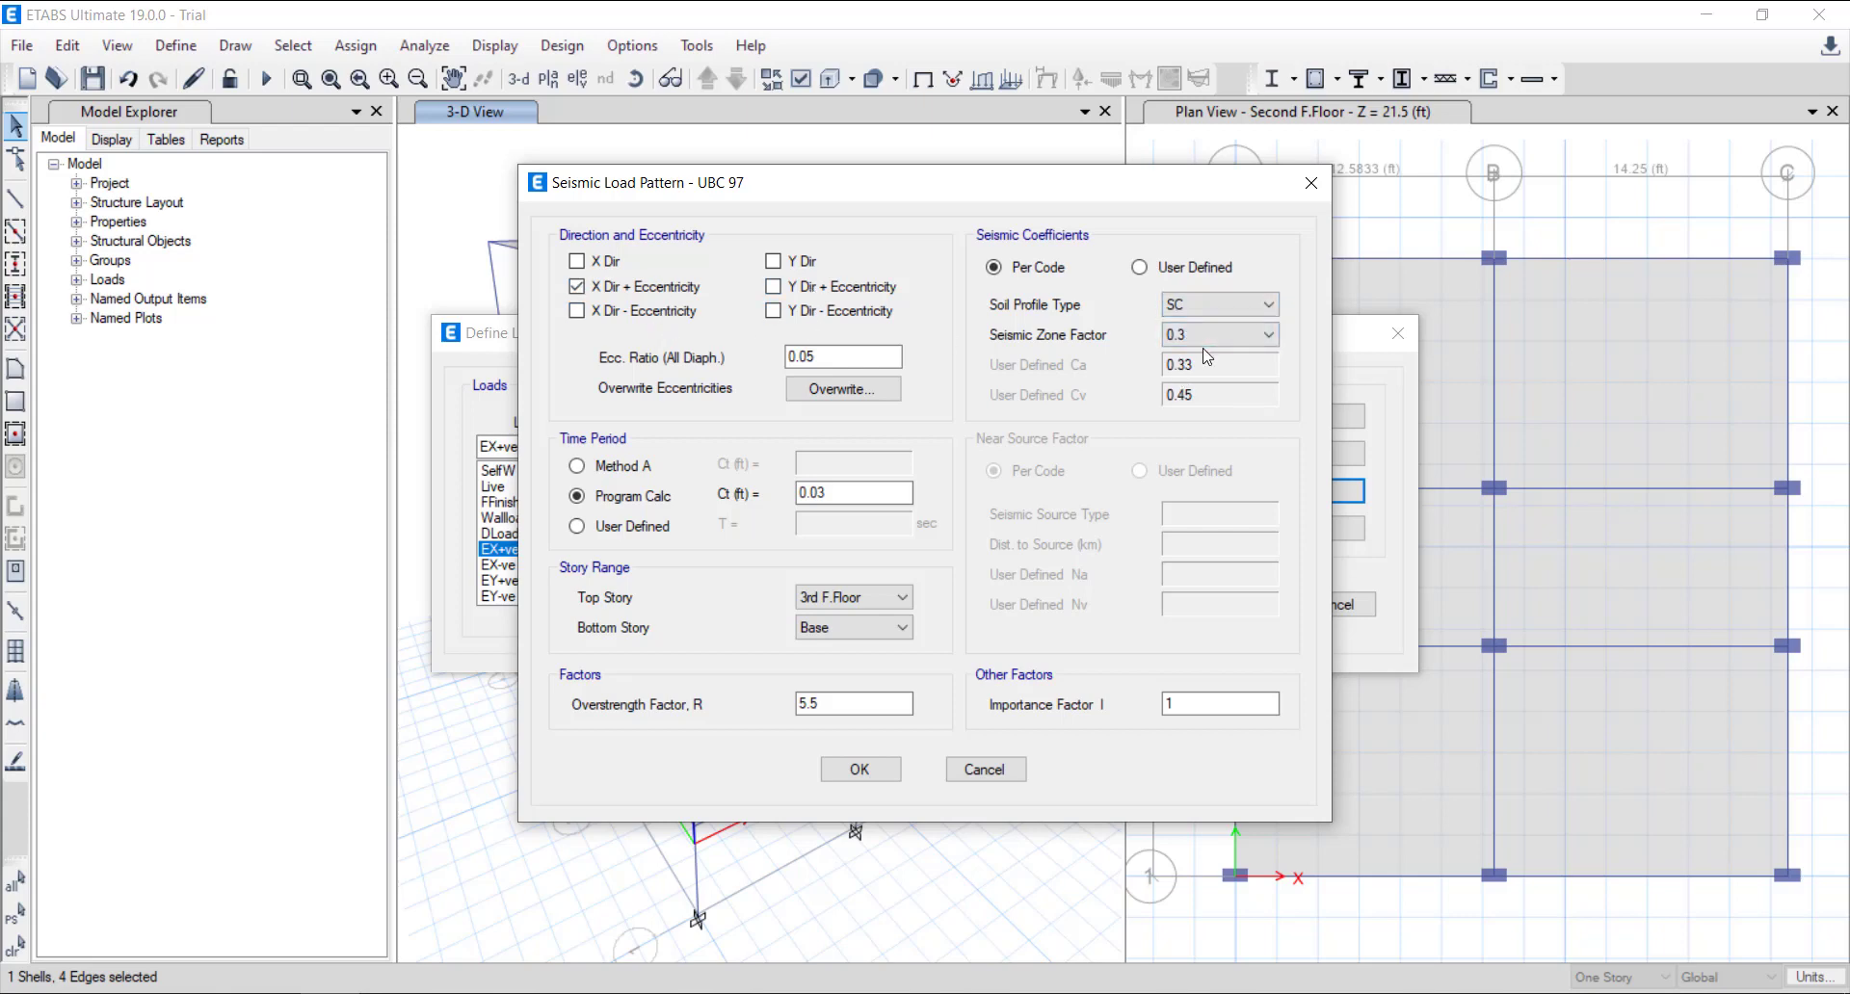
left_click(859, 768)
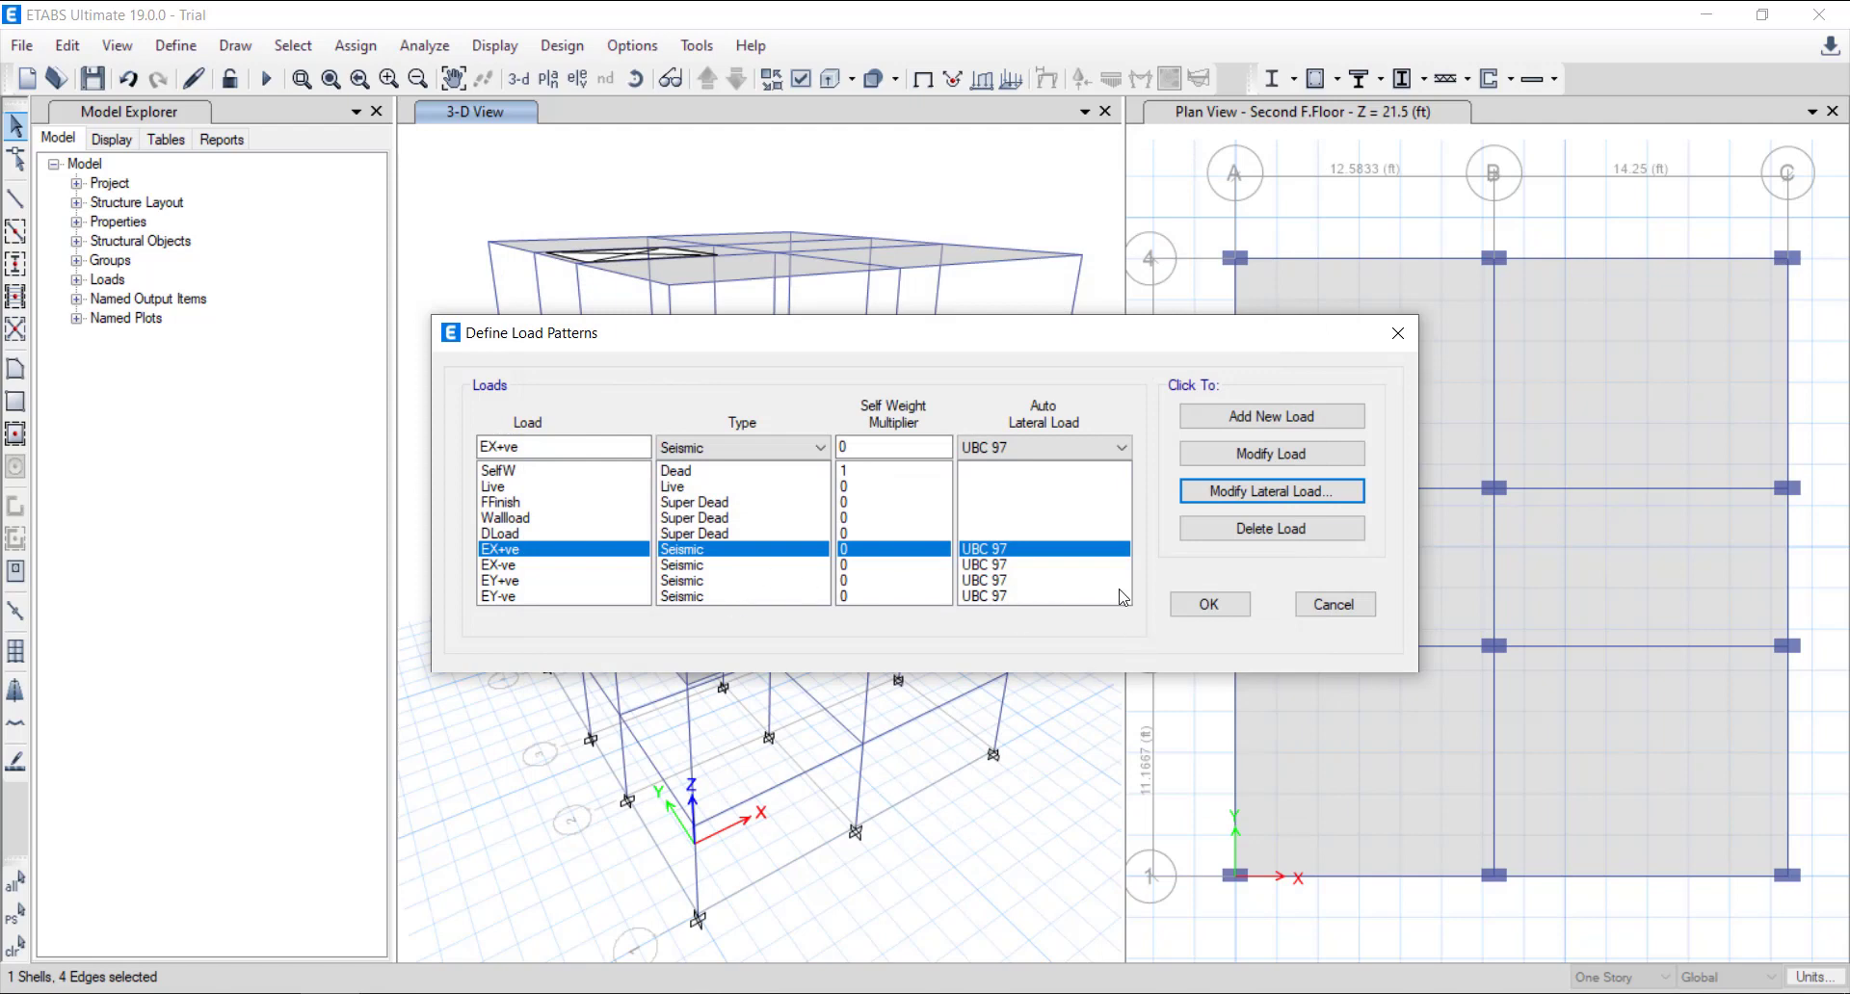
left_click(1209, 604)
Show the 3rd F.Floor plan, then return the pane to the 3-D view.
left_click(549, 79)
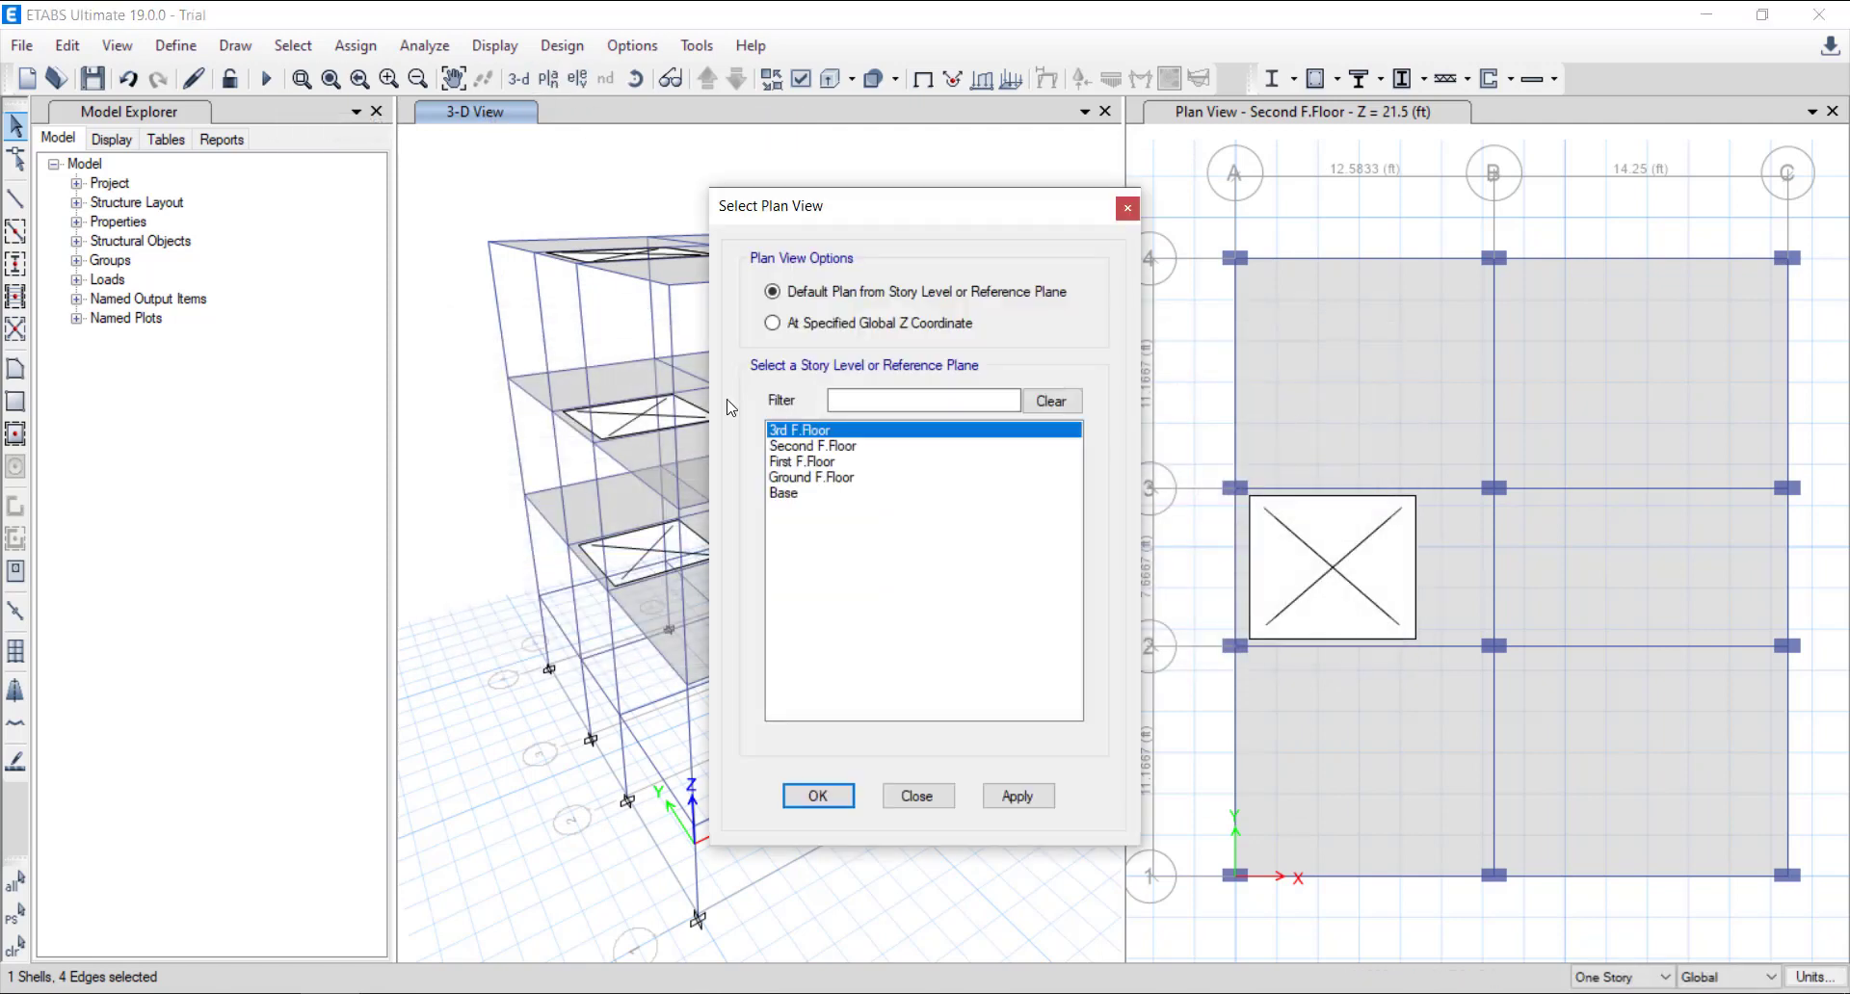
left_click(821, 905)
left_click(518, 79)
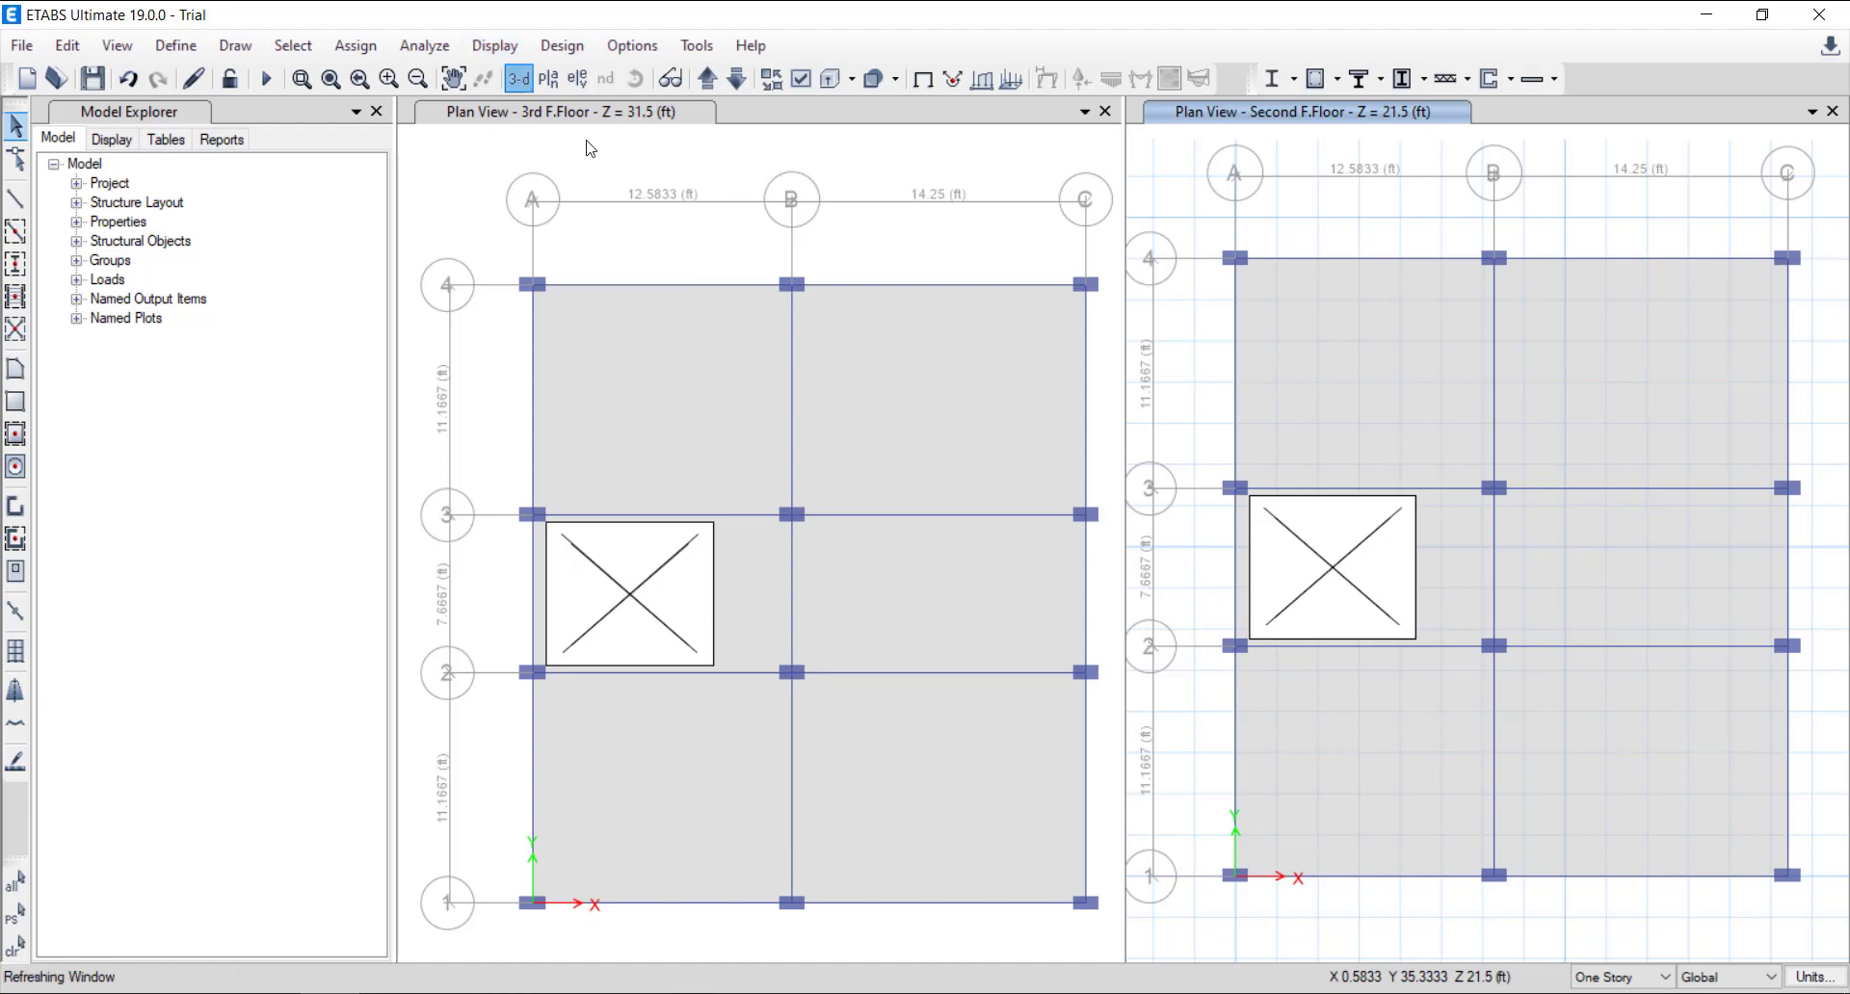
Run the analysis so the Mode 1 shape (period 1.3312) appears.
left_click(267, 79)
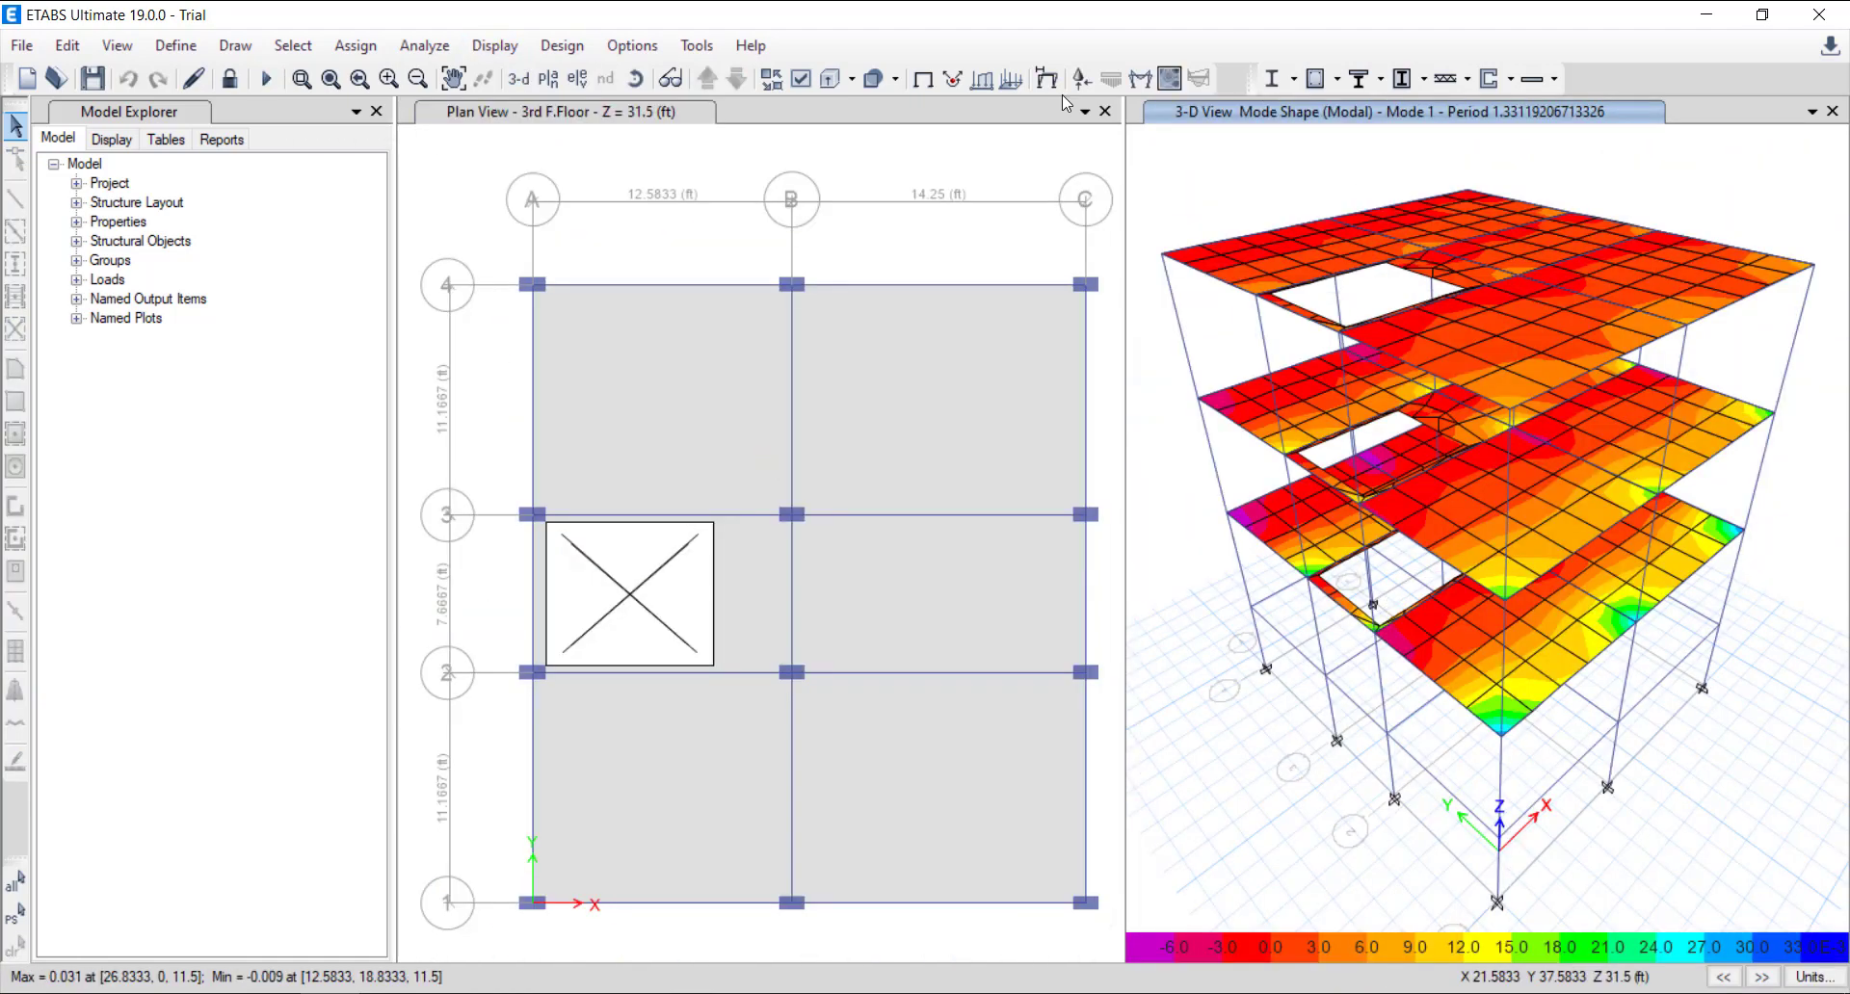
left_click(396, 55)
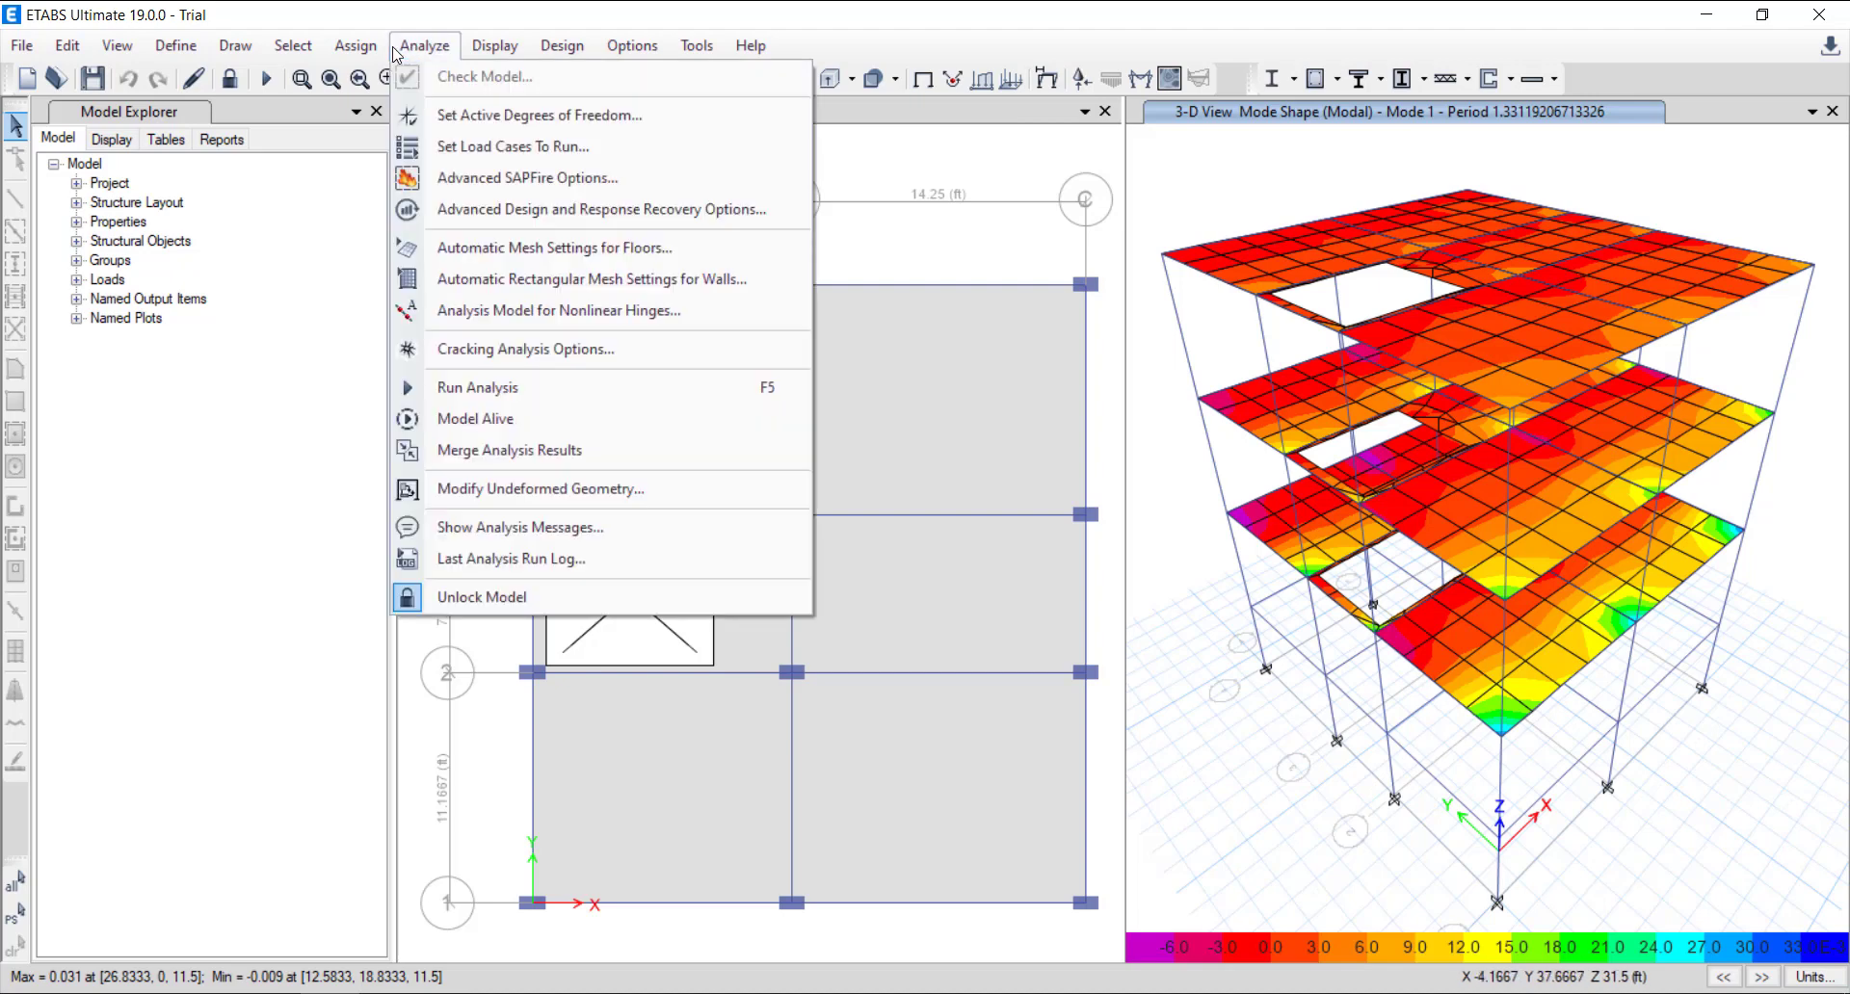
left_click(396, 55)
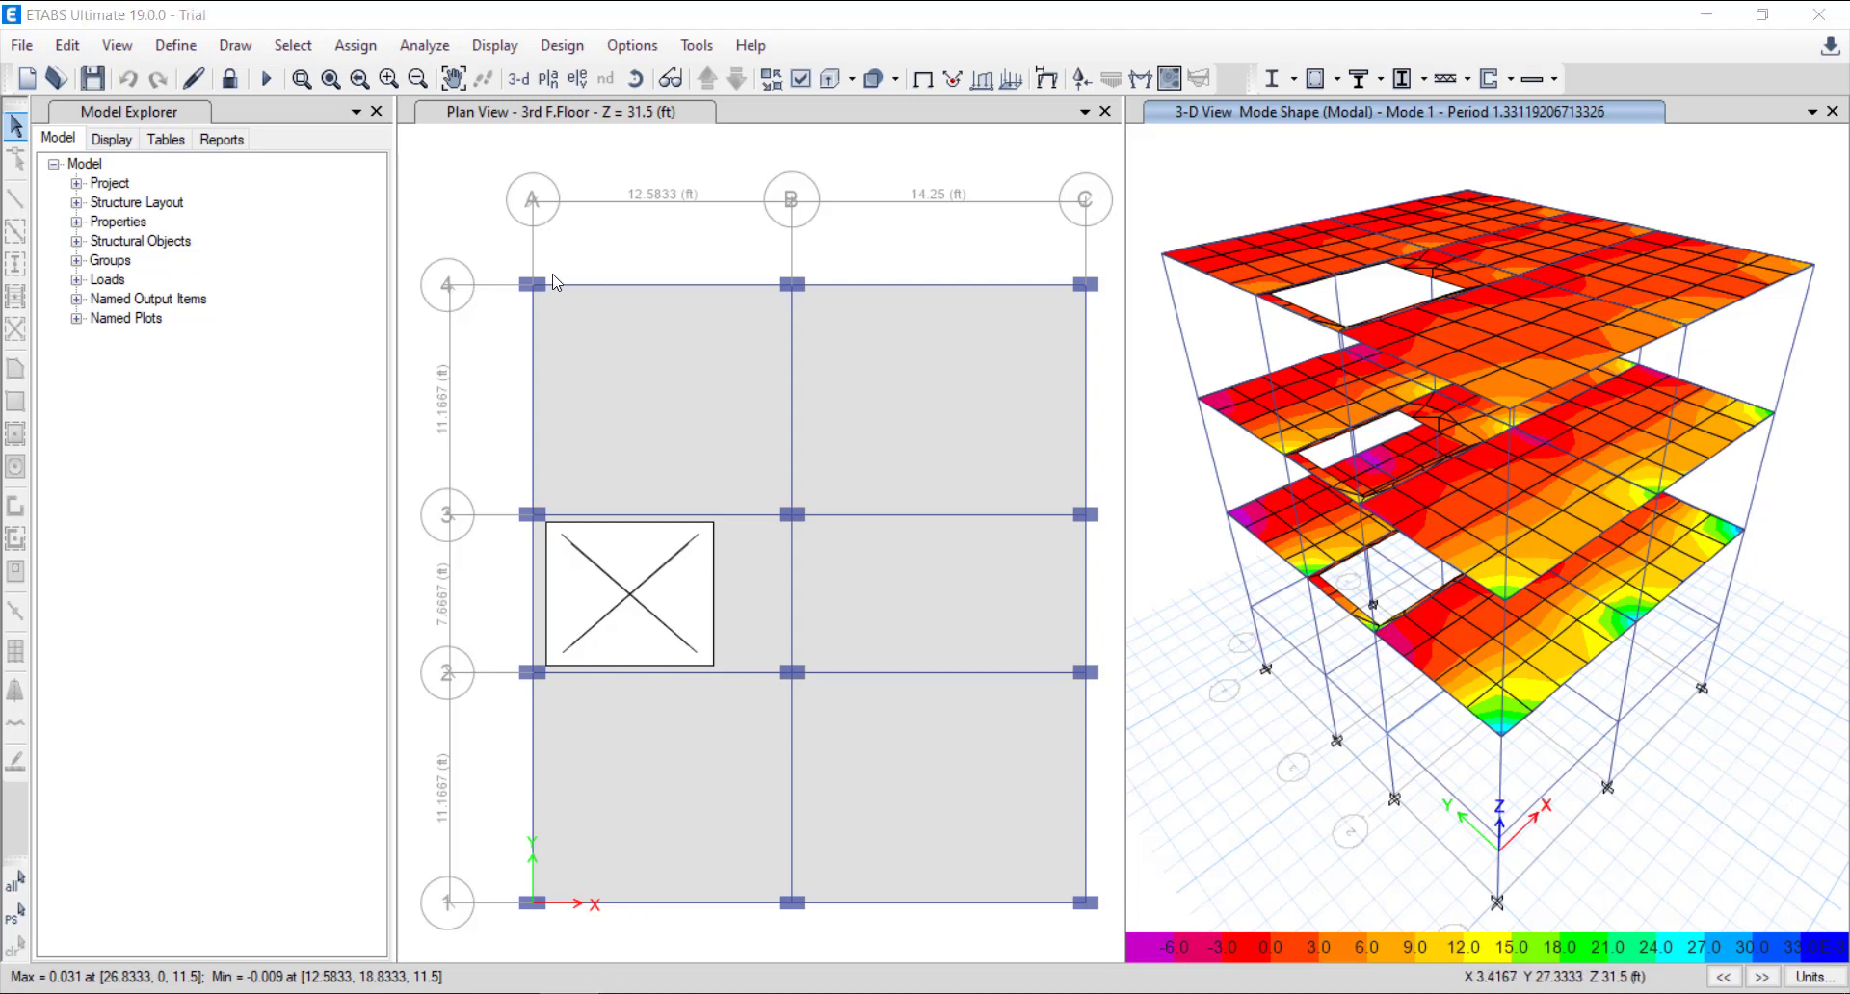
Review the last run log reporting 0 negative eigenvalues, then select the two slabs between grids 4 and 3.
left_click(442, 58)
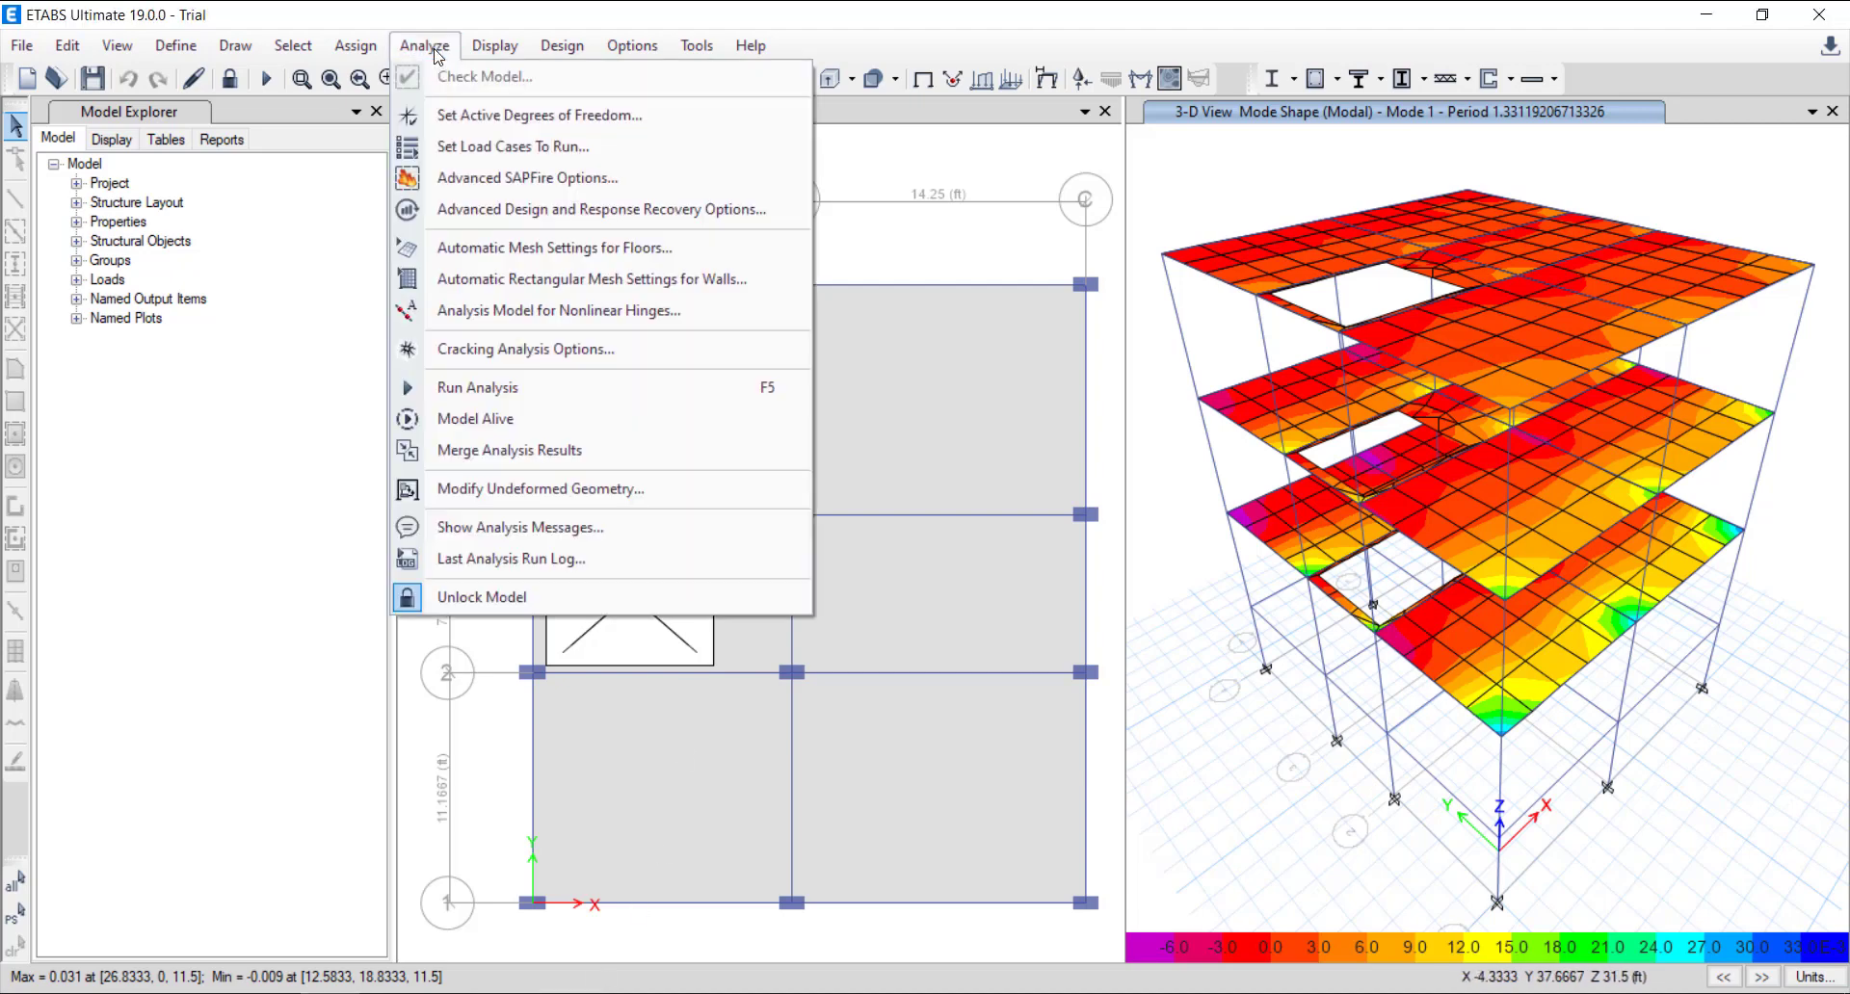
left_click(526, 557)
scroll(1180, 529, "down", 3)
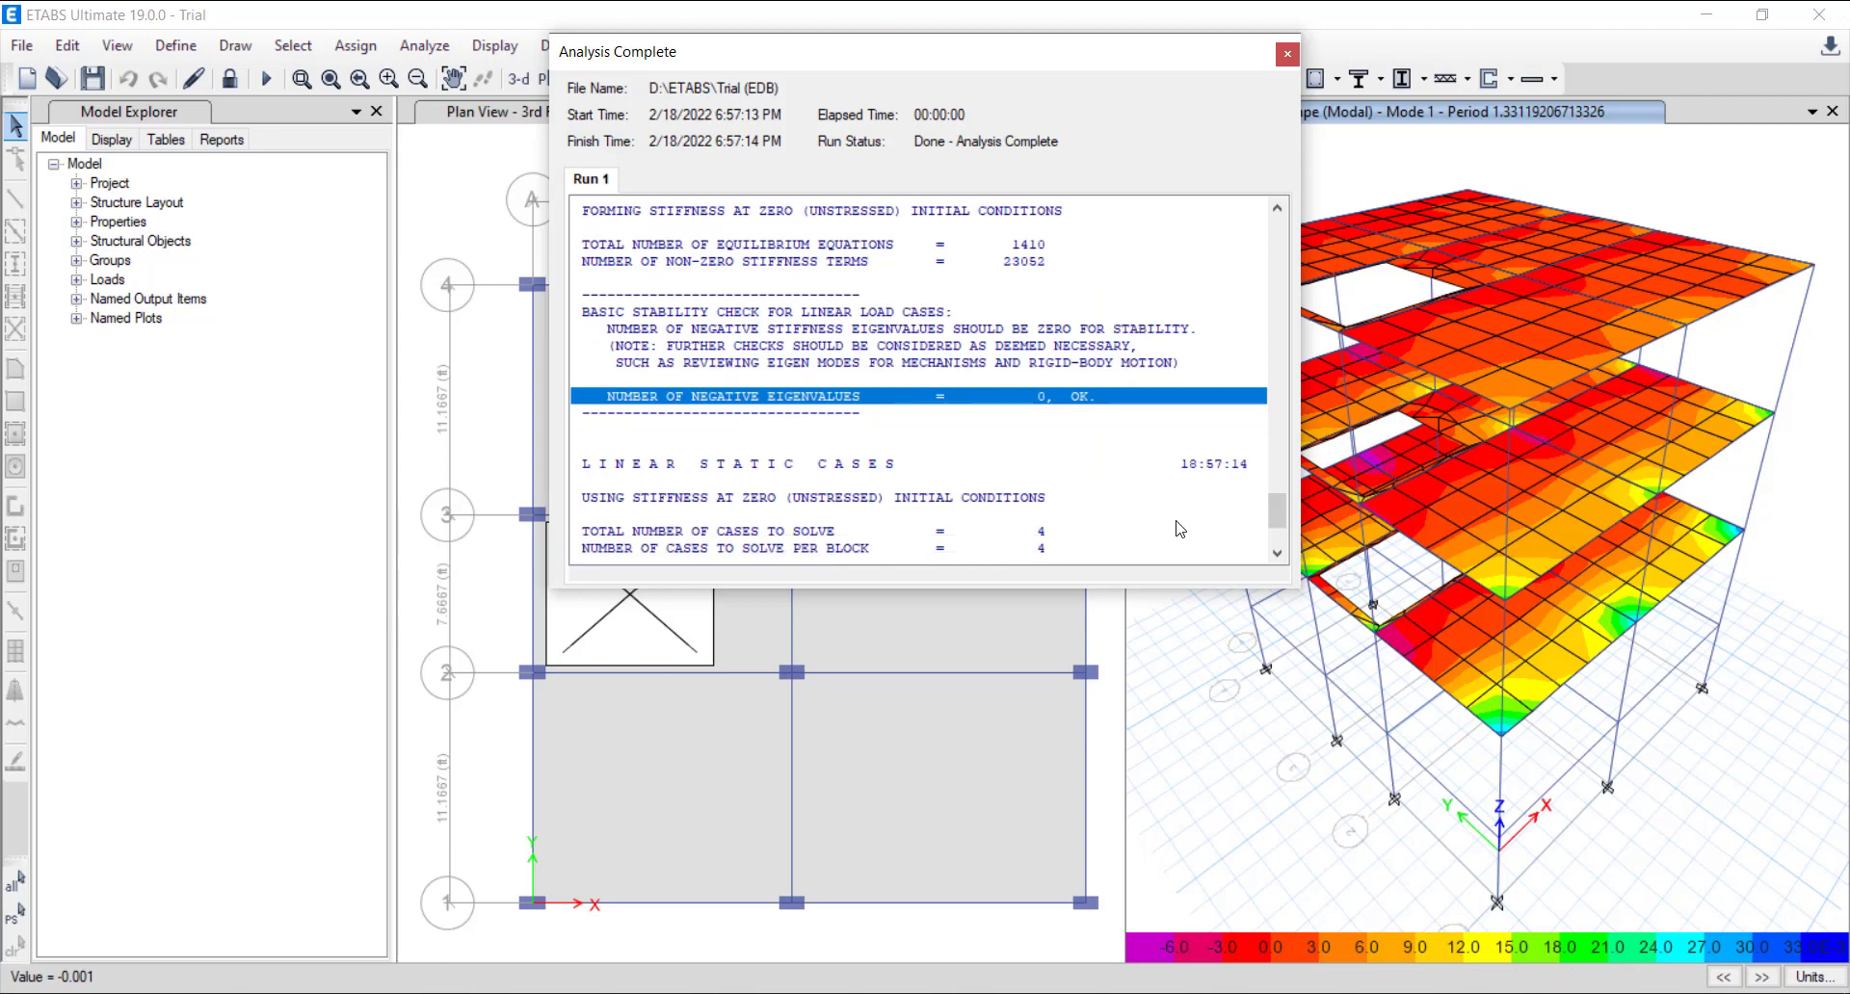
scroll(1180, 529, "down", 2)
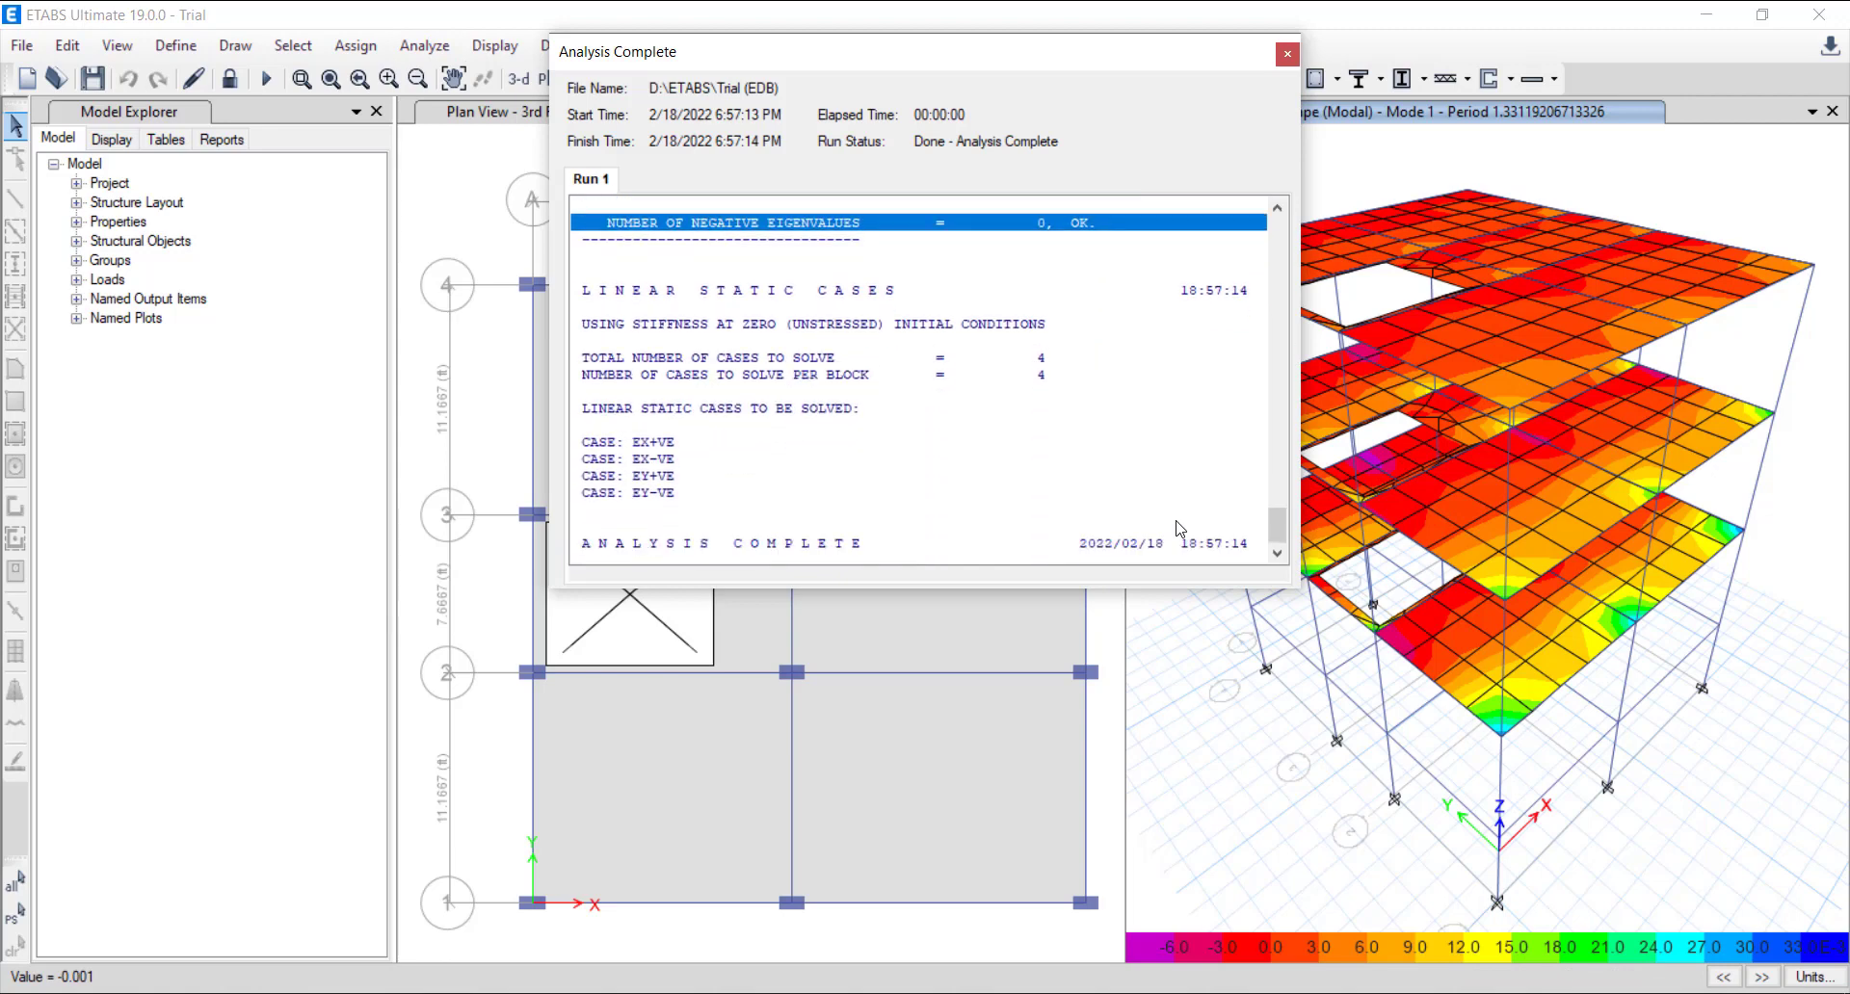
scroll(1180, 529, "up", 3)
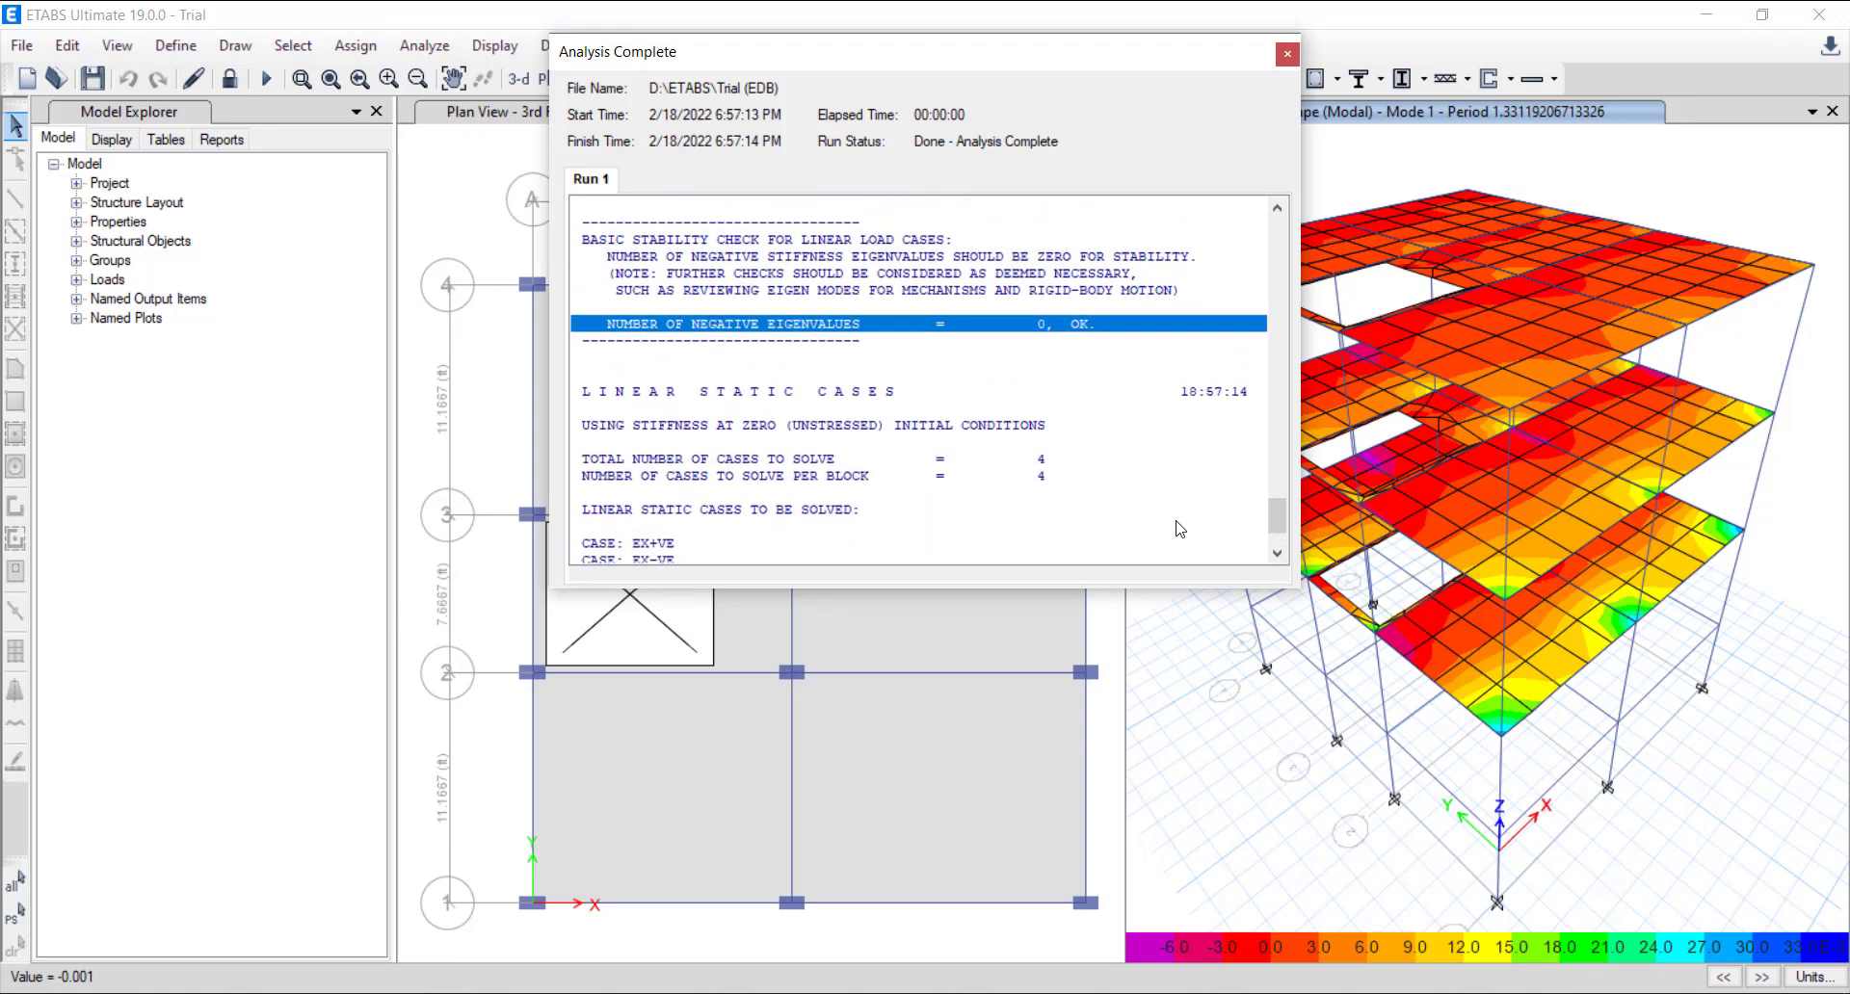
scroll(1180, 529, "up", 4)
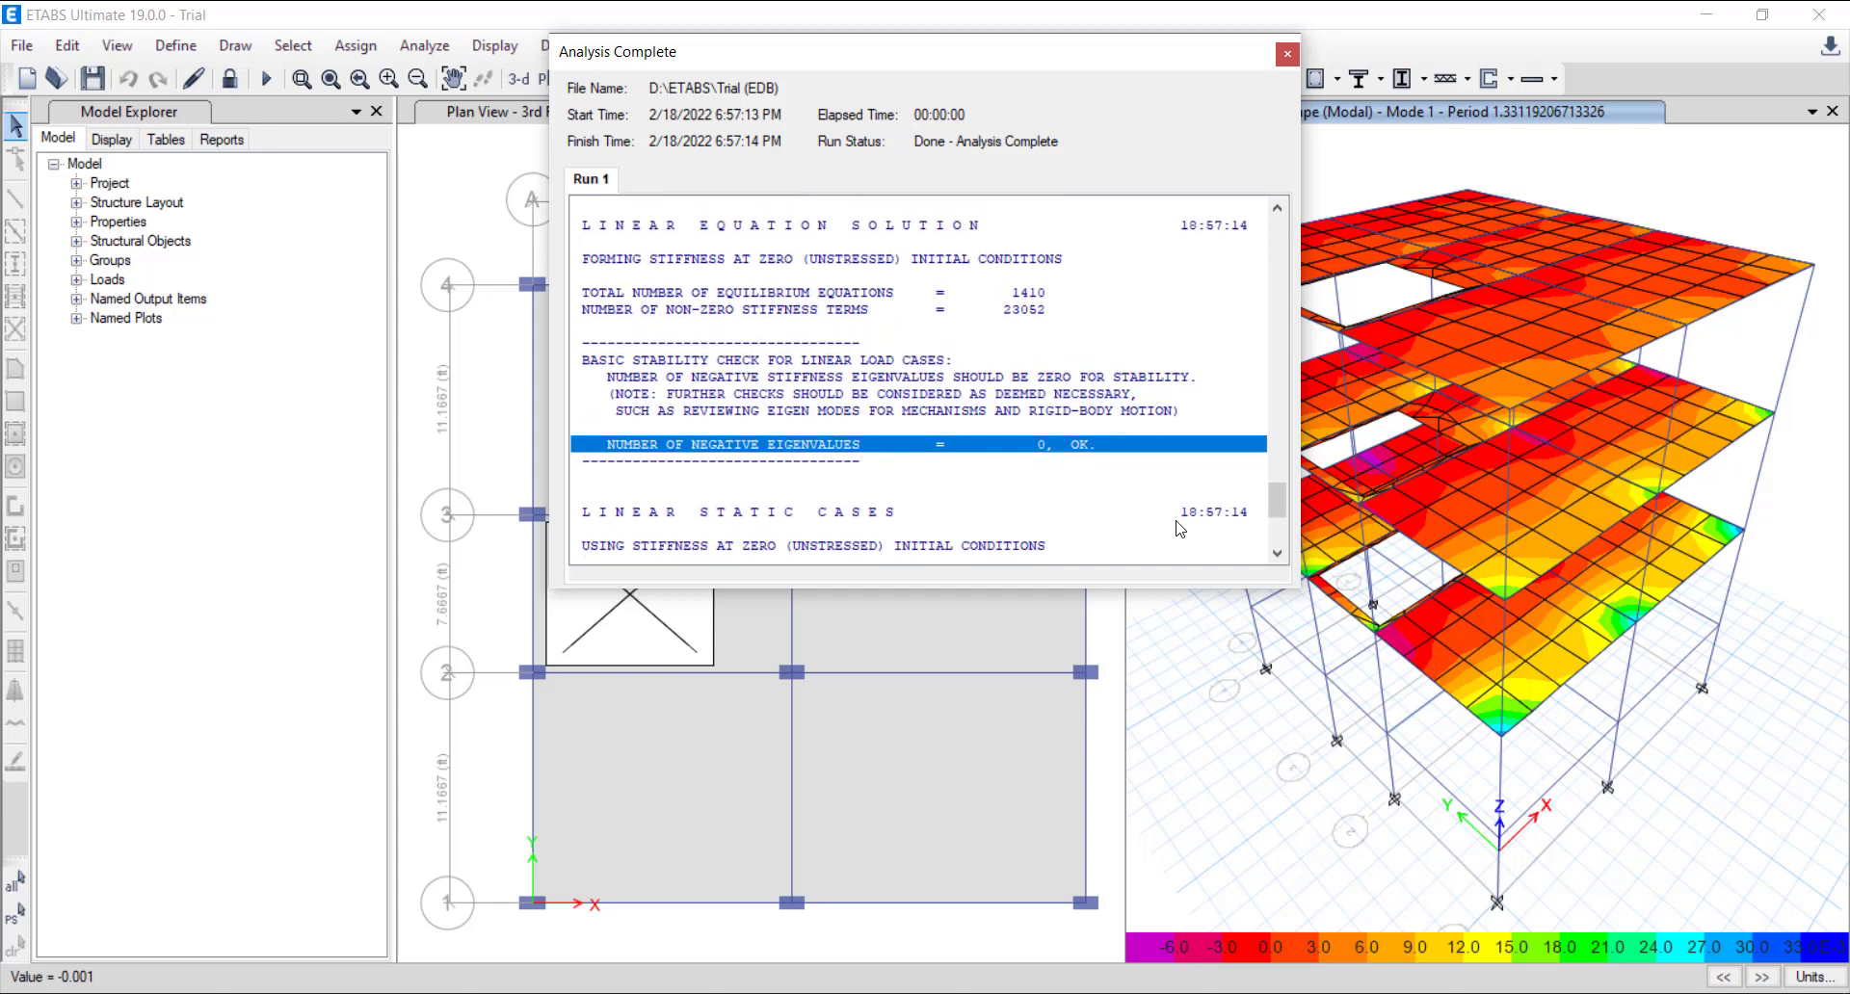
scroll(1180, 529, "down", 3)
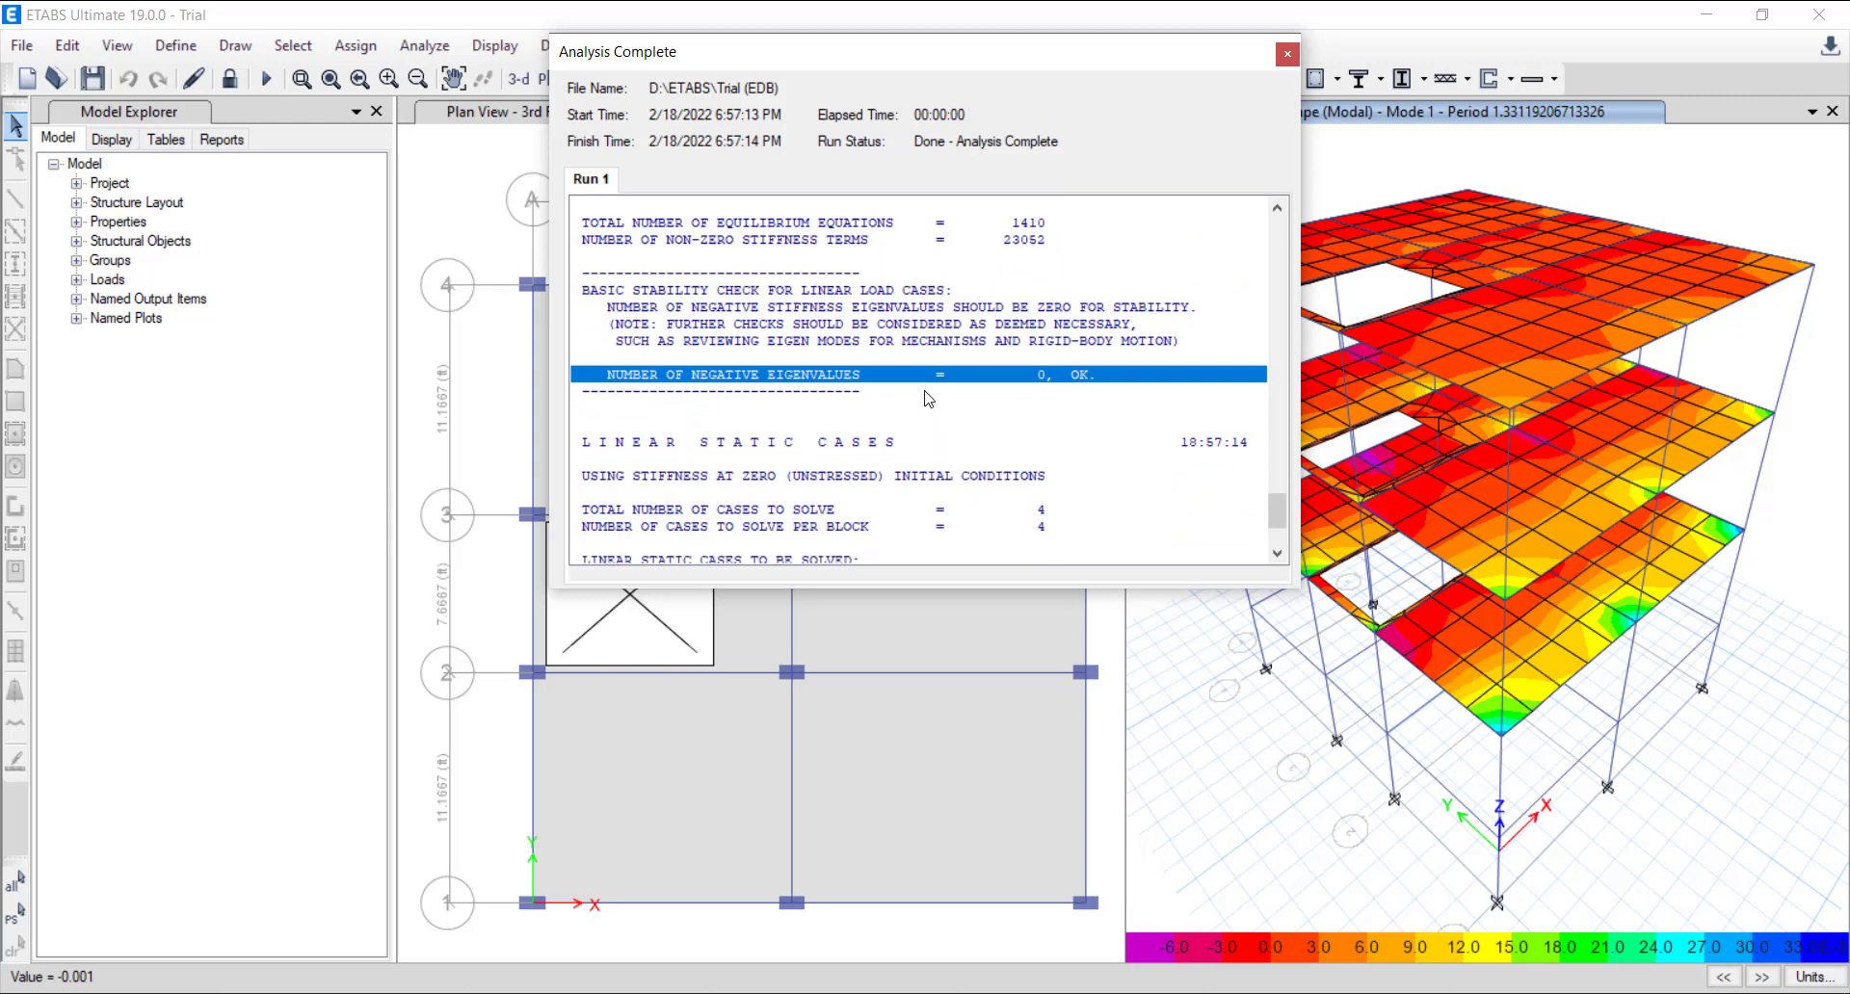
left_click(895, 405)
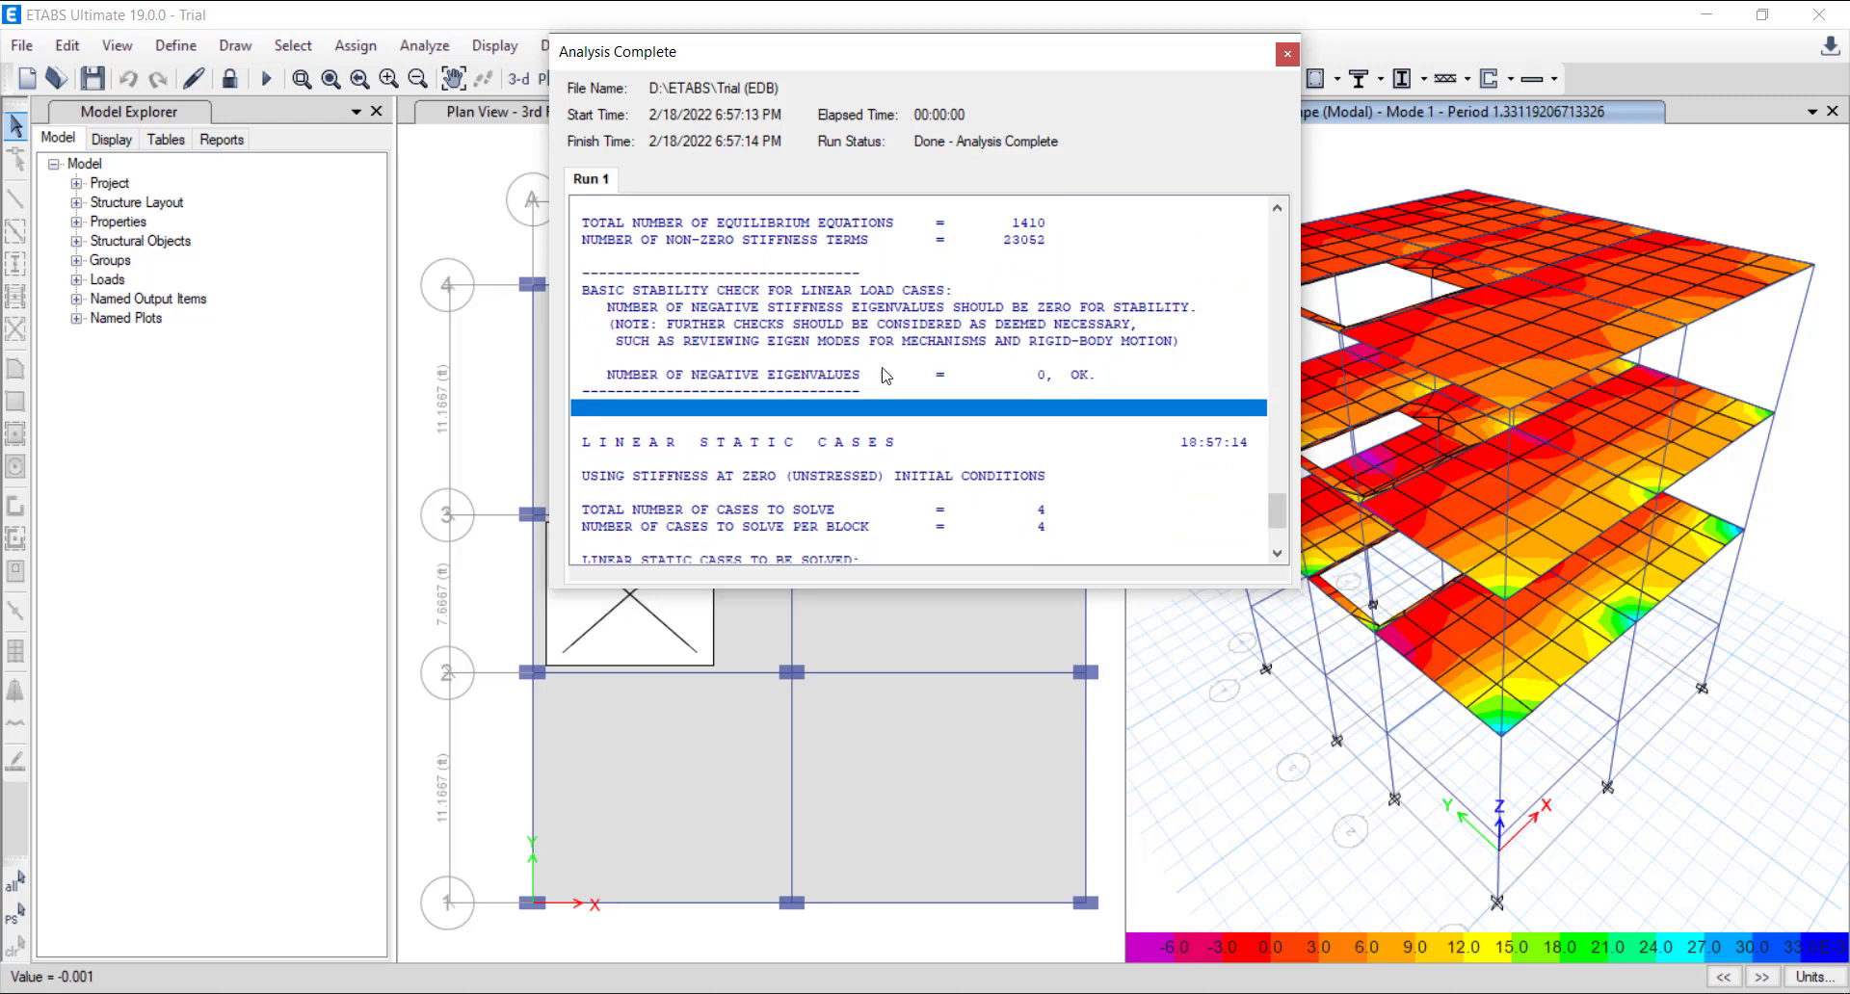
left_click(681, 619)
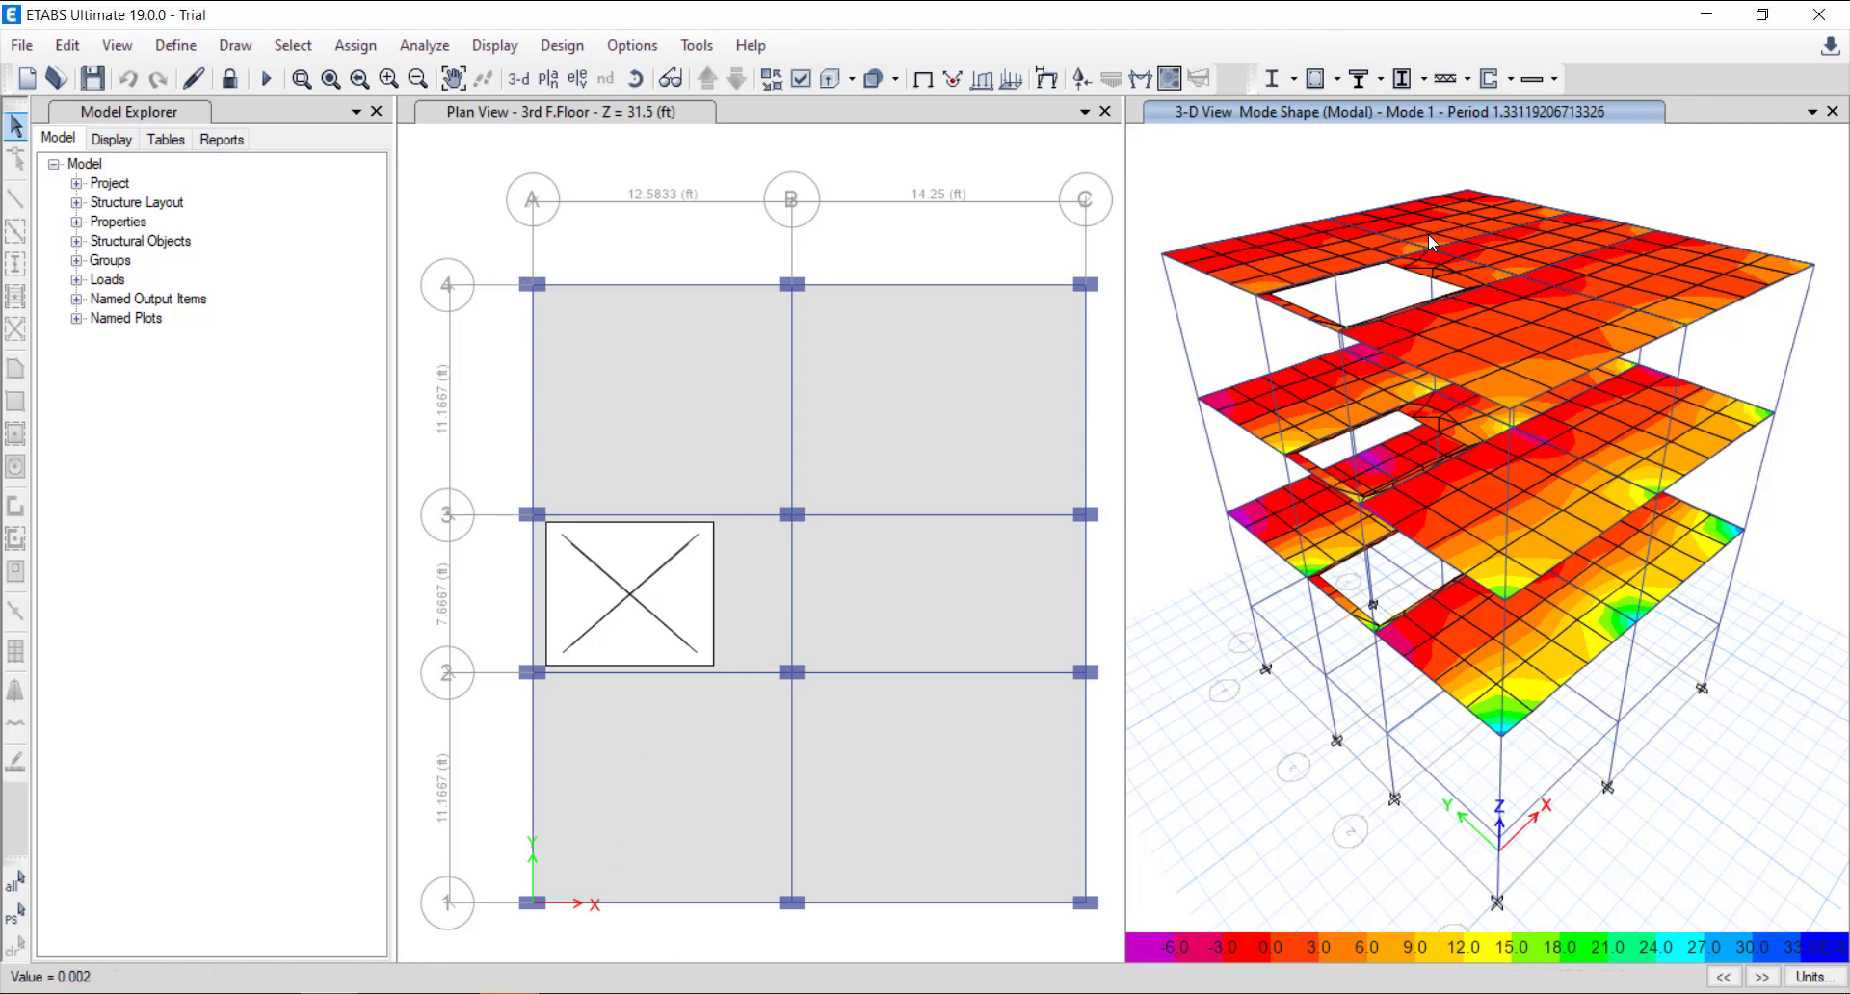
left_click_drag(1427, 233, 1209, 224)
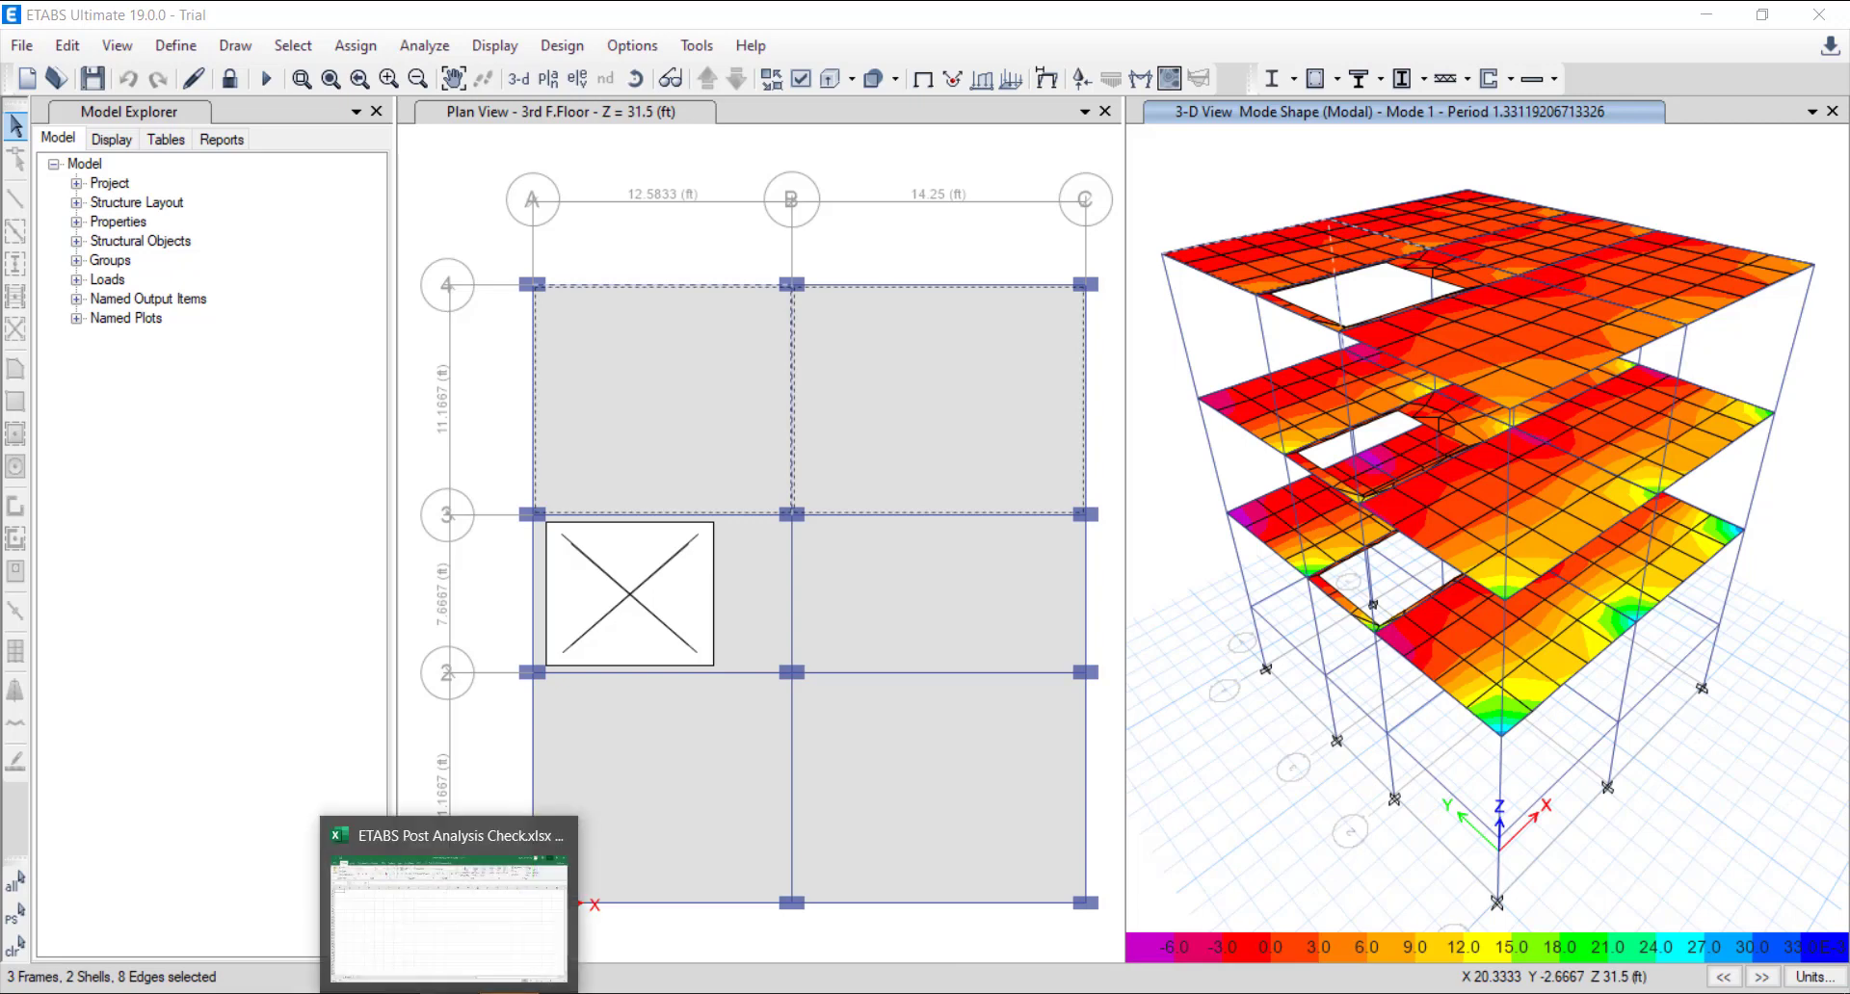
In the ETABS Post Analysis Check workbook, enter 'DATA:' and 'Overstrength Factor, R', widening column A.
left_click(450, 896)
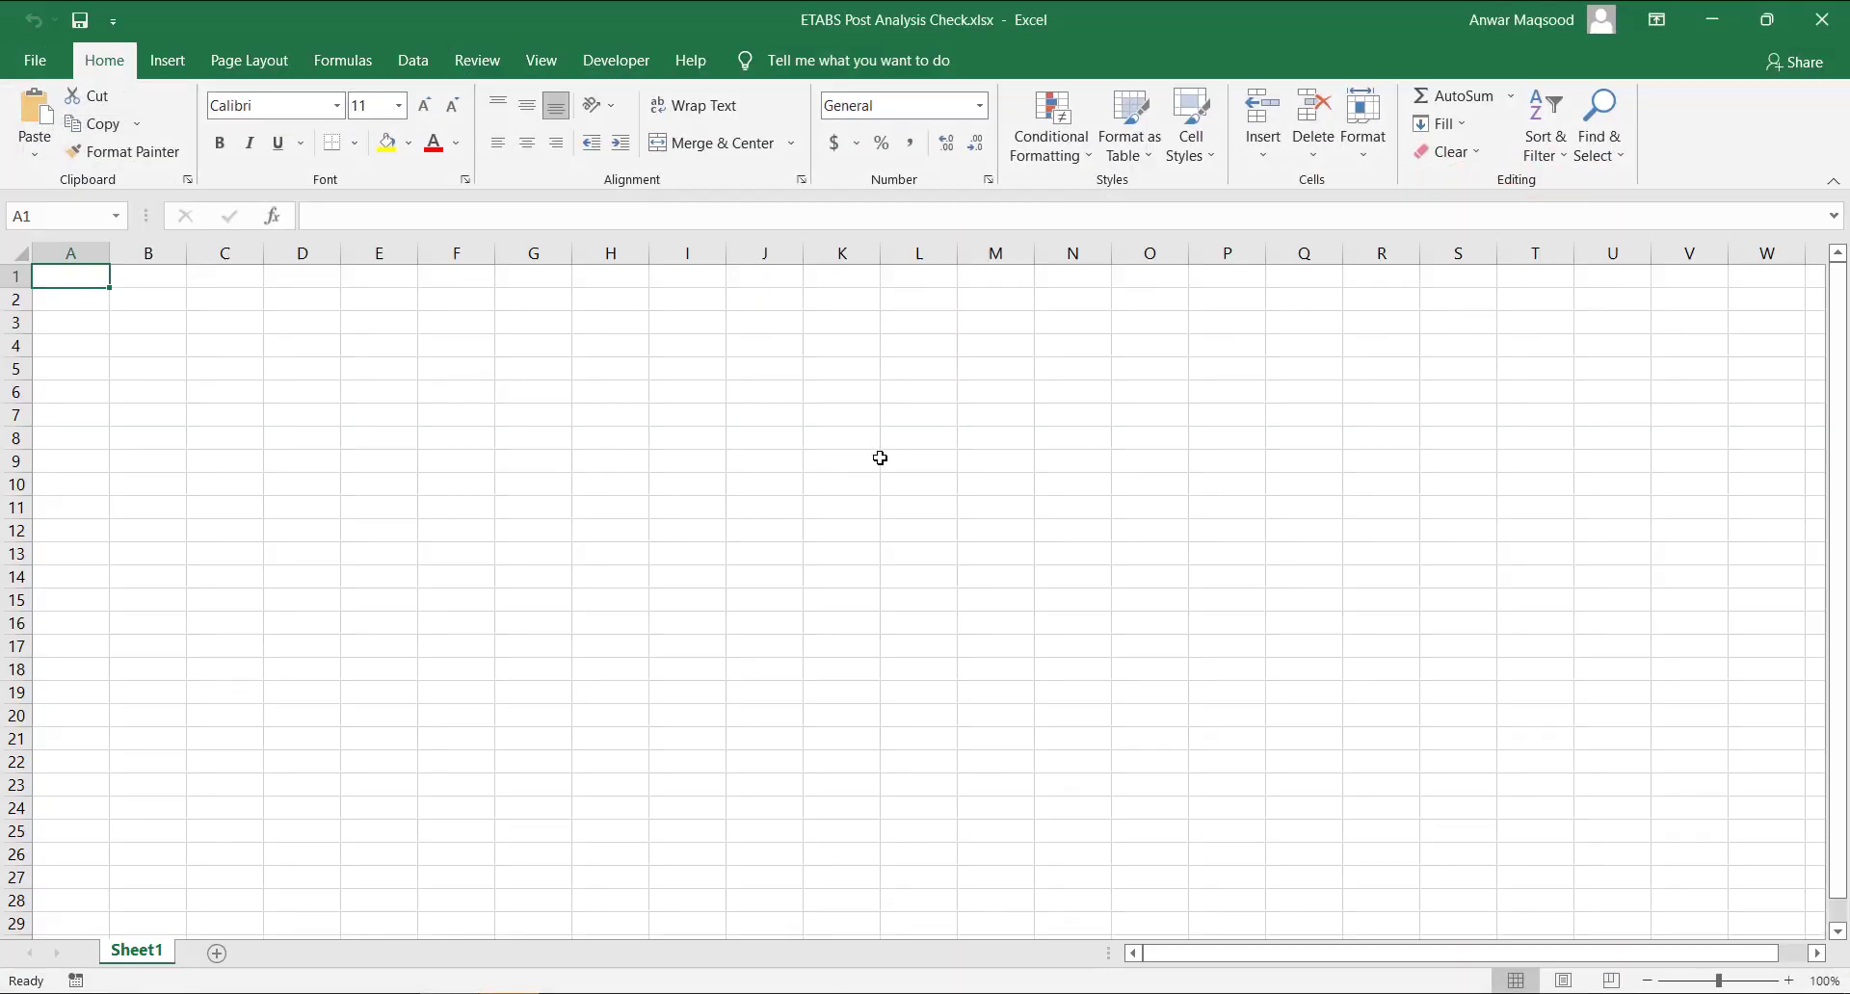
type("DATA:")
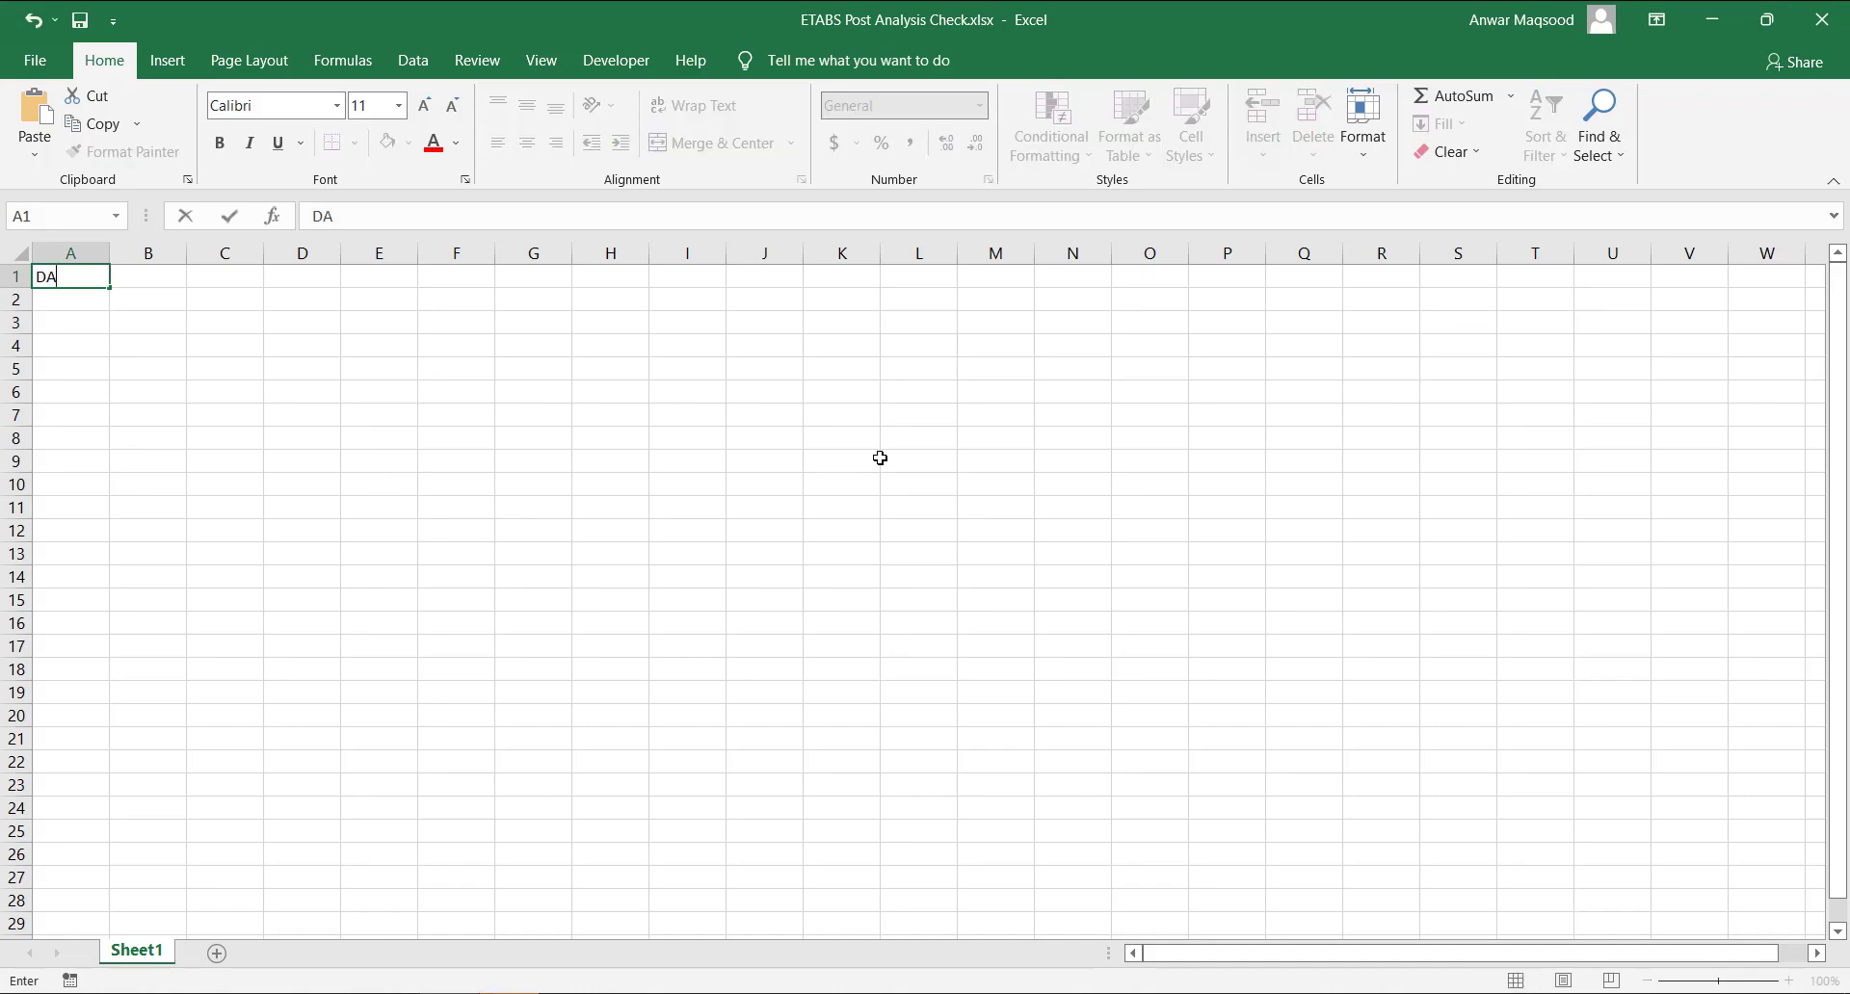
key("Return")
type("Ov")
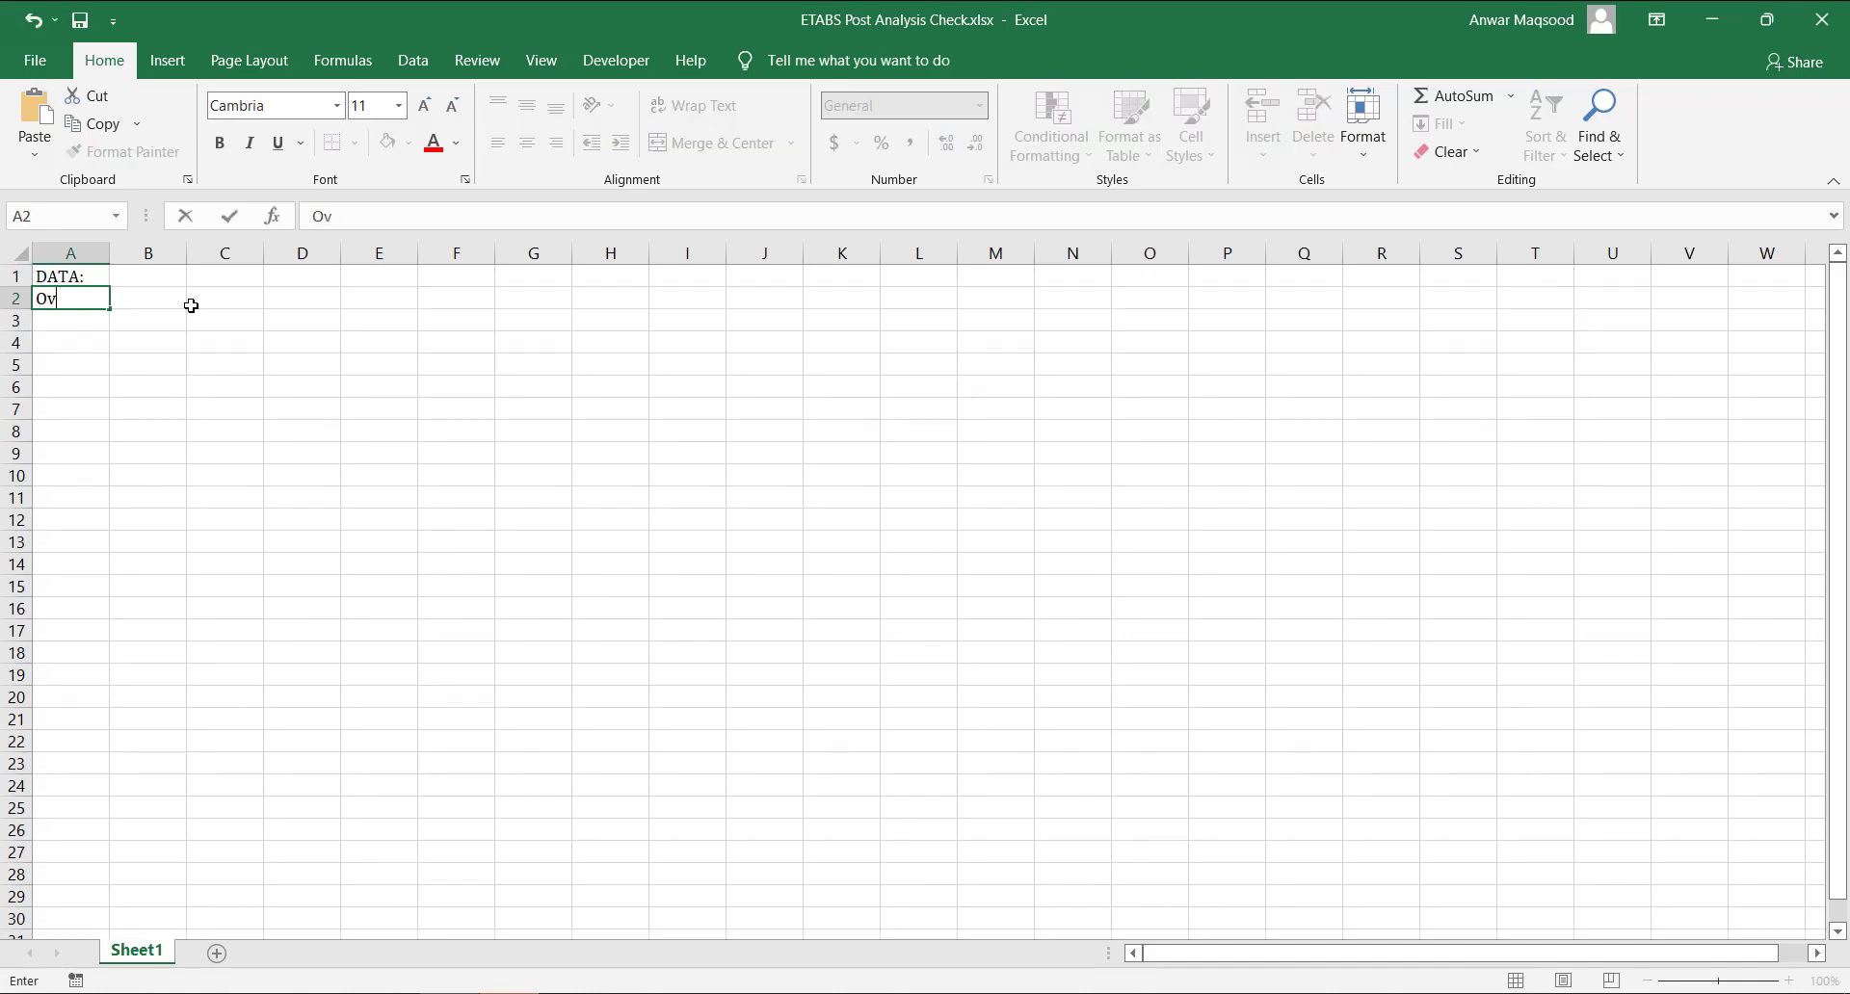
type("erstrength Fact")
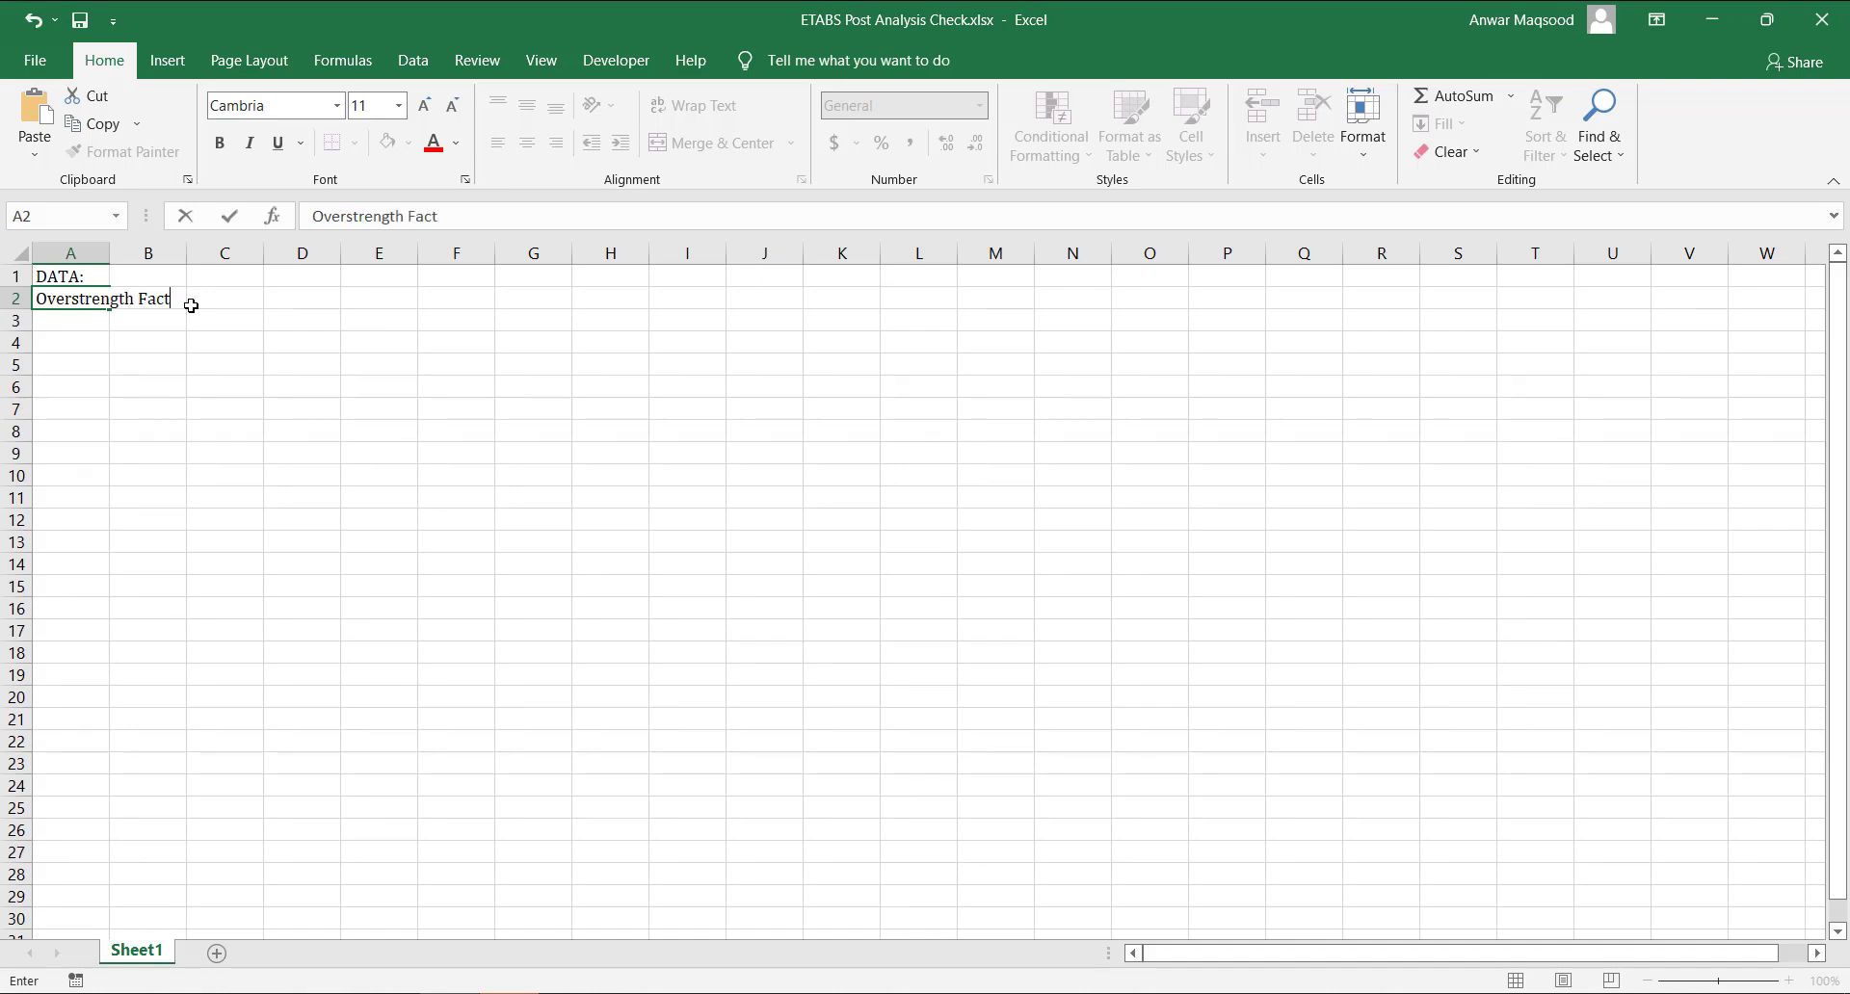
type("or, R")
left_click(107, 252)
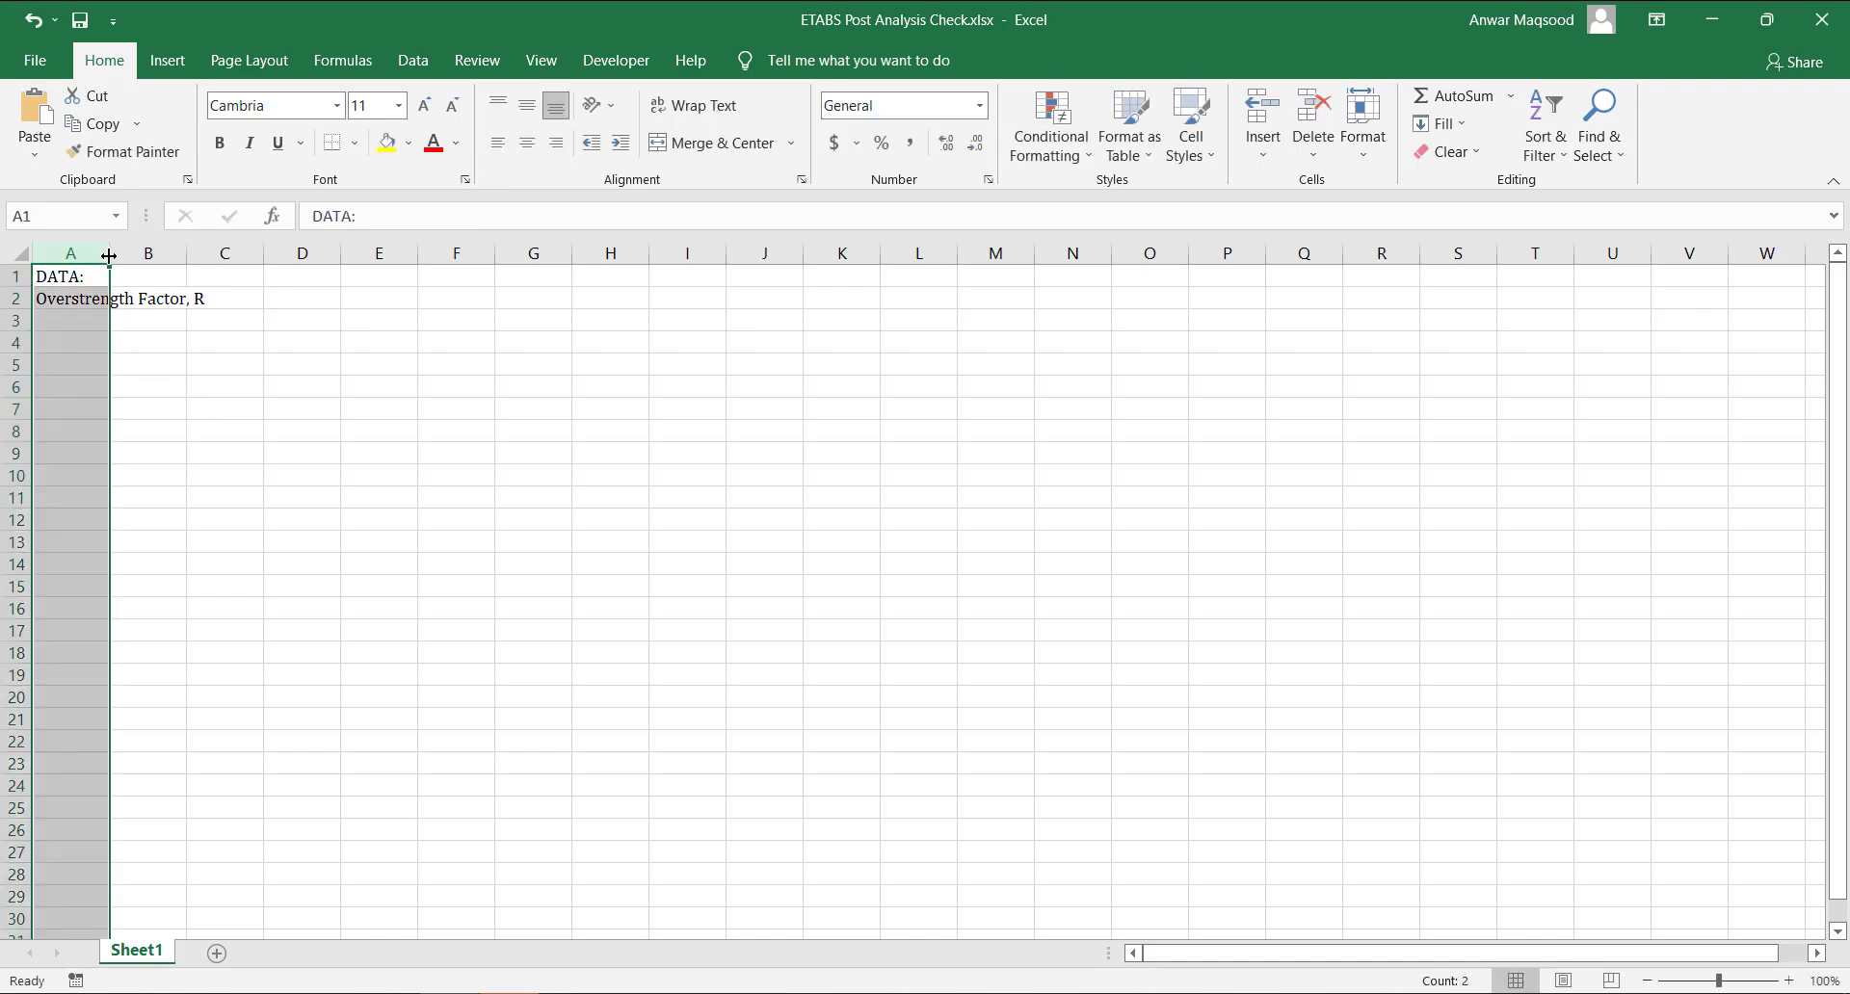
left_click_drag(109, 252, 170, 258)
left_click(88, 318)
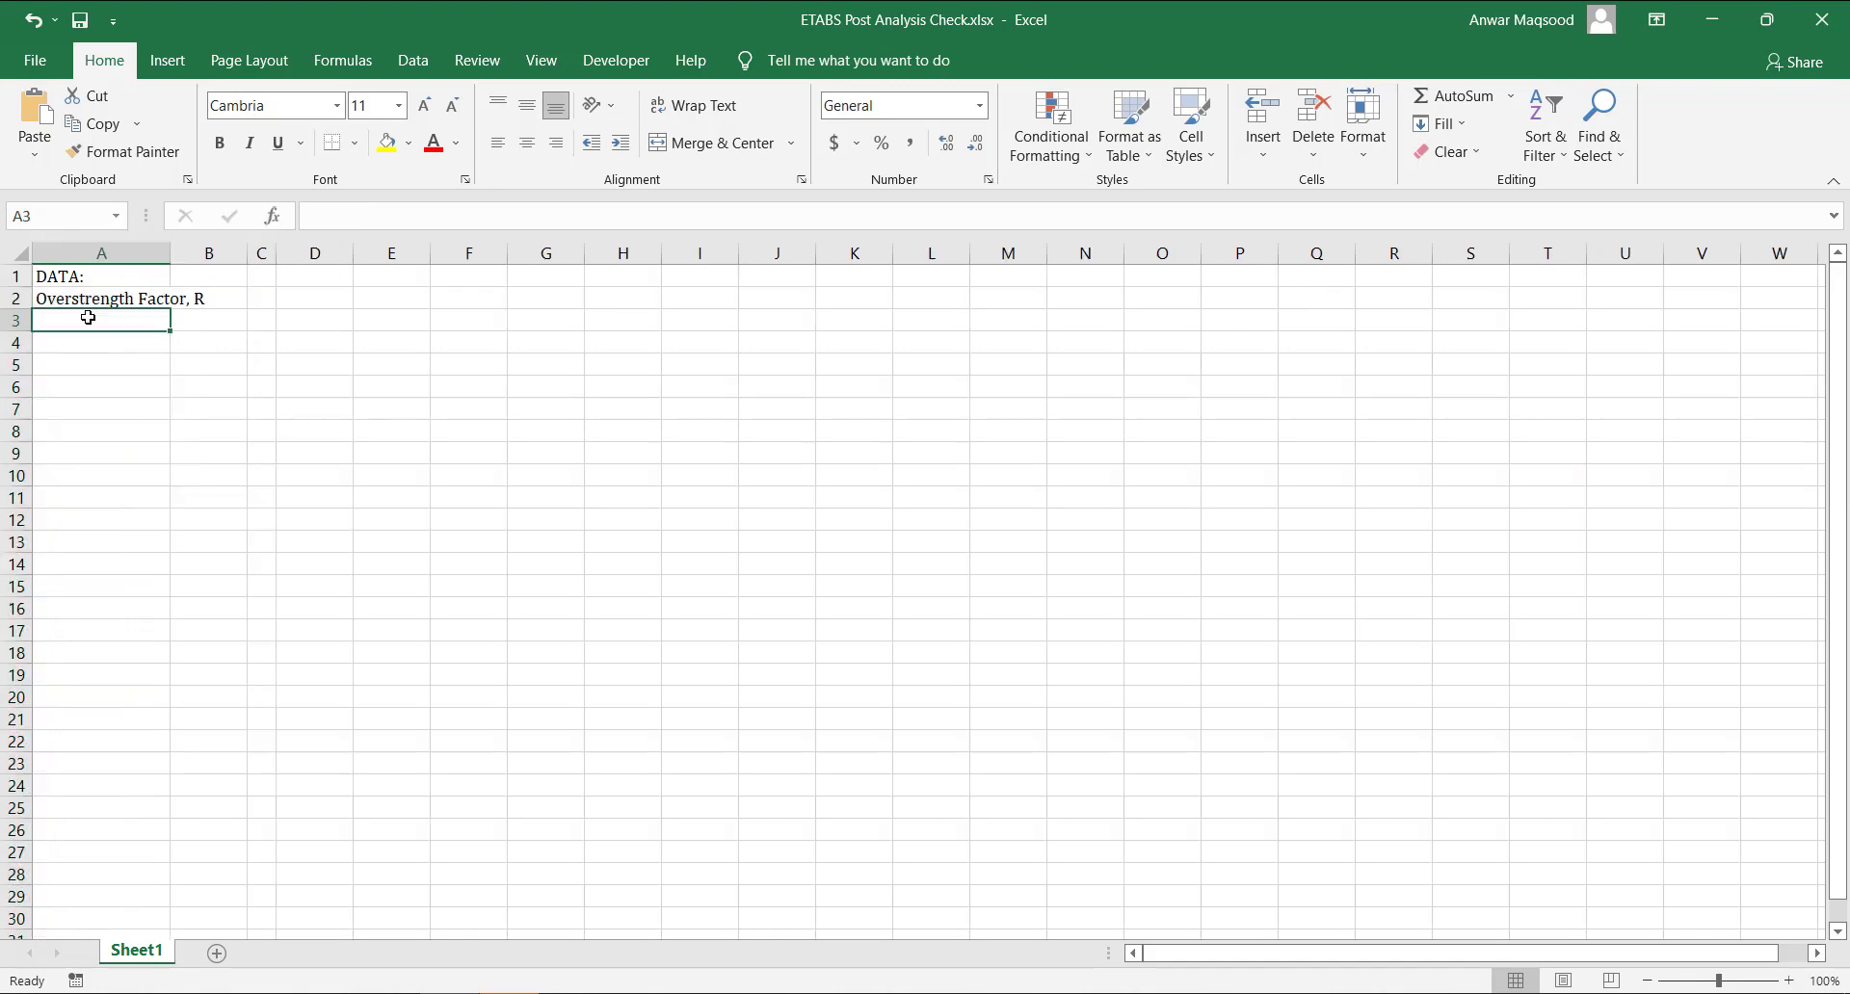
Add the labels 'Fundamental Time Period,T =' and 'Limiting Constant' below it.
type("Fe")
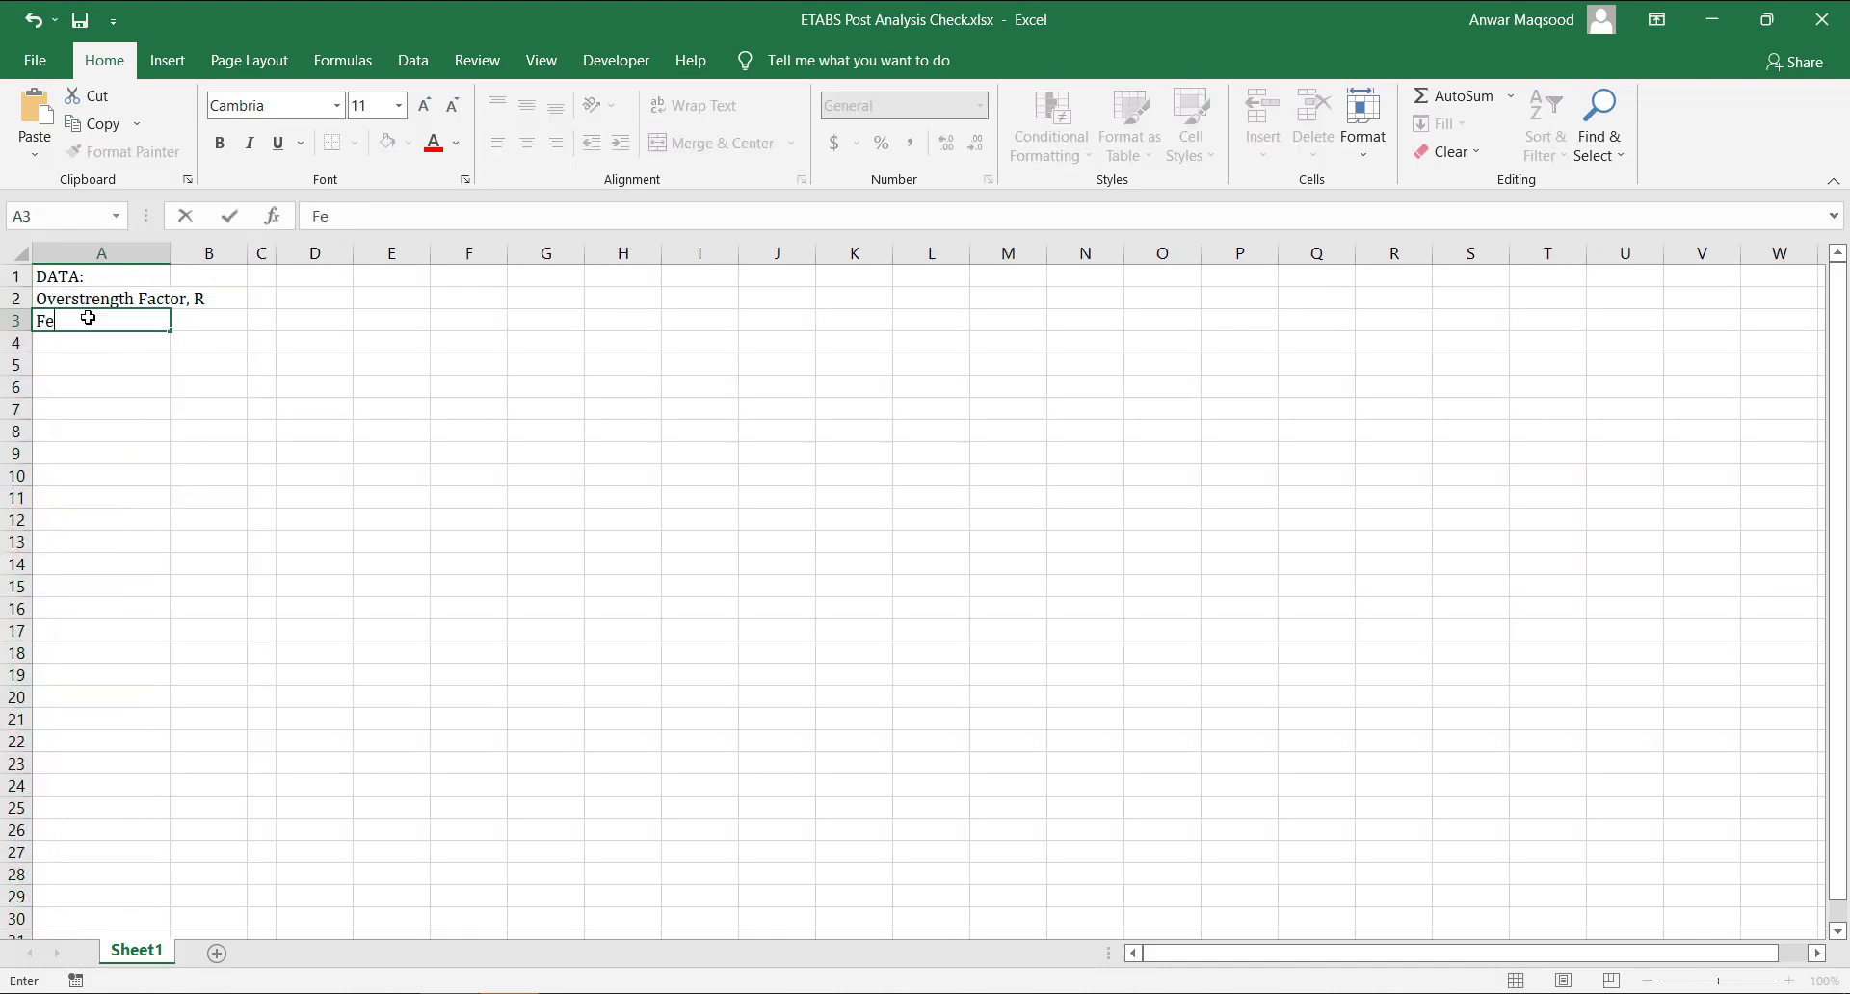
key("BackSpace")
type("undamental Time ")
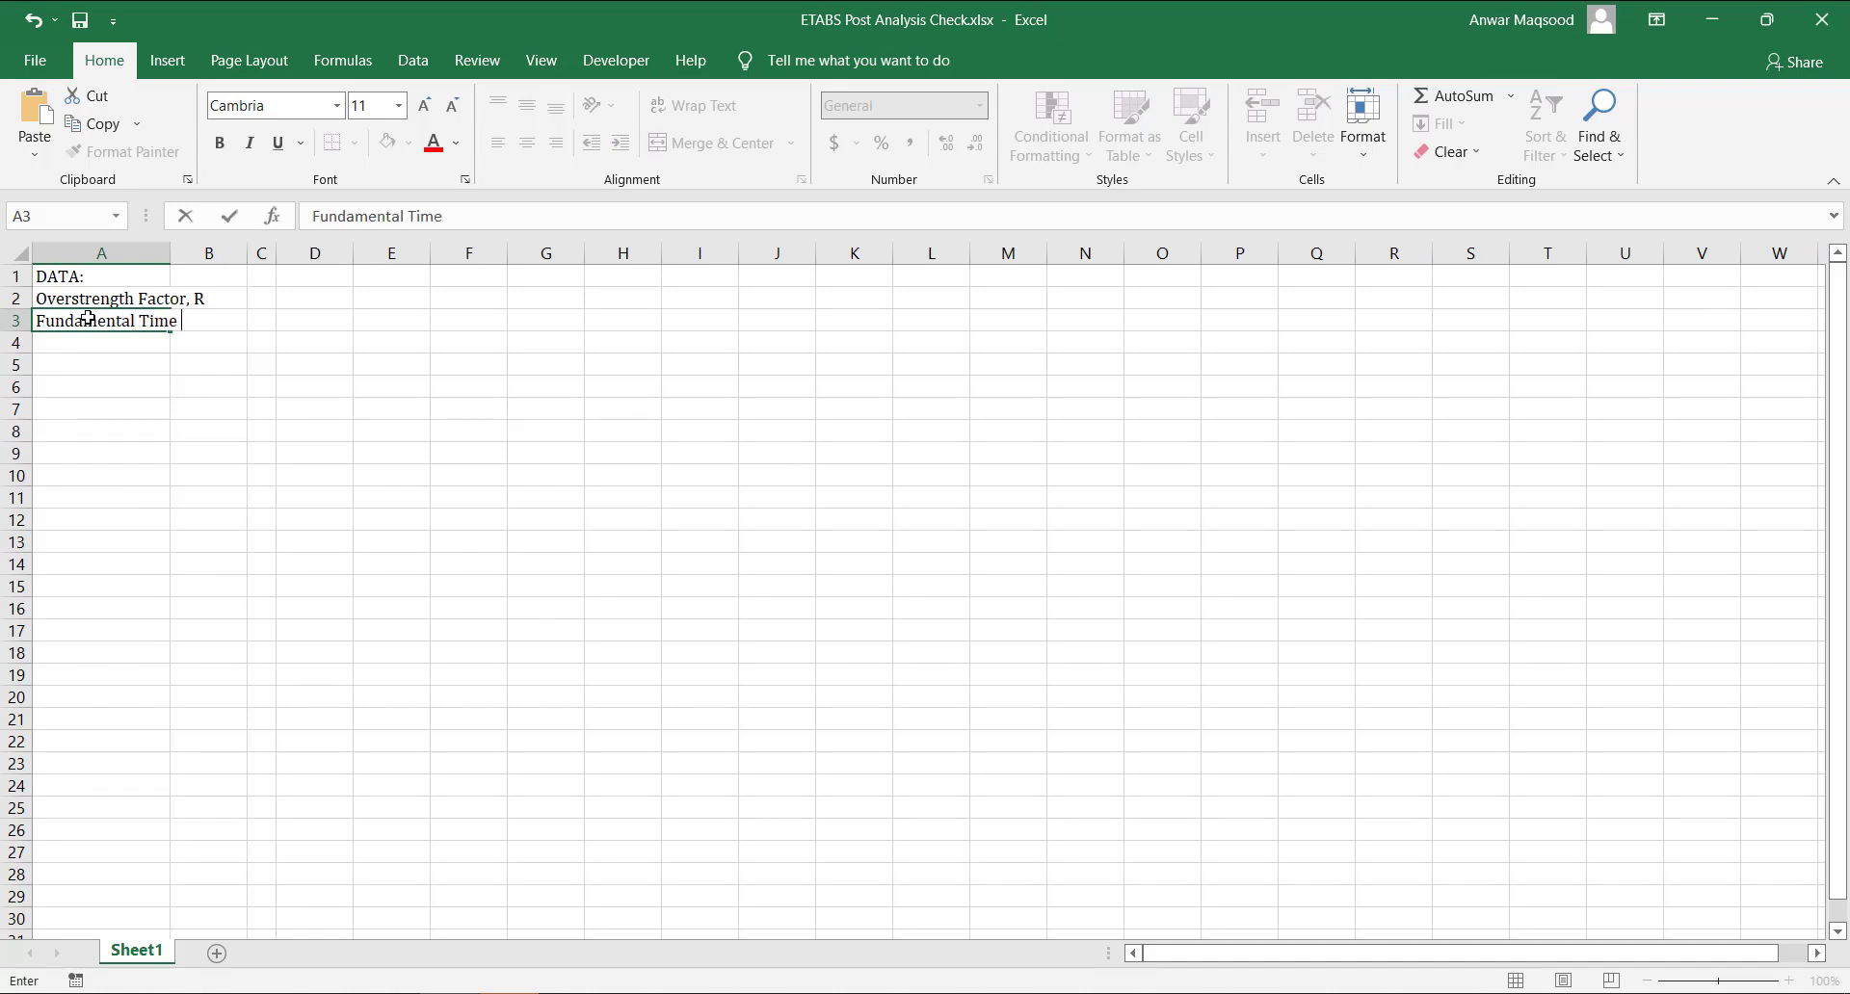
type("Period,T =")
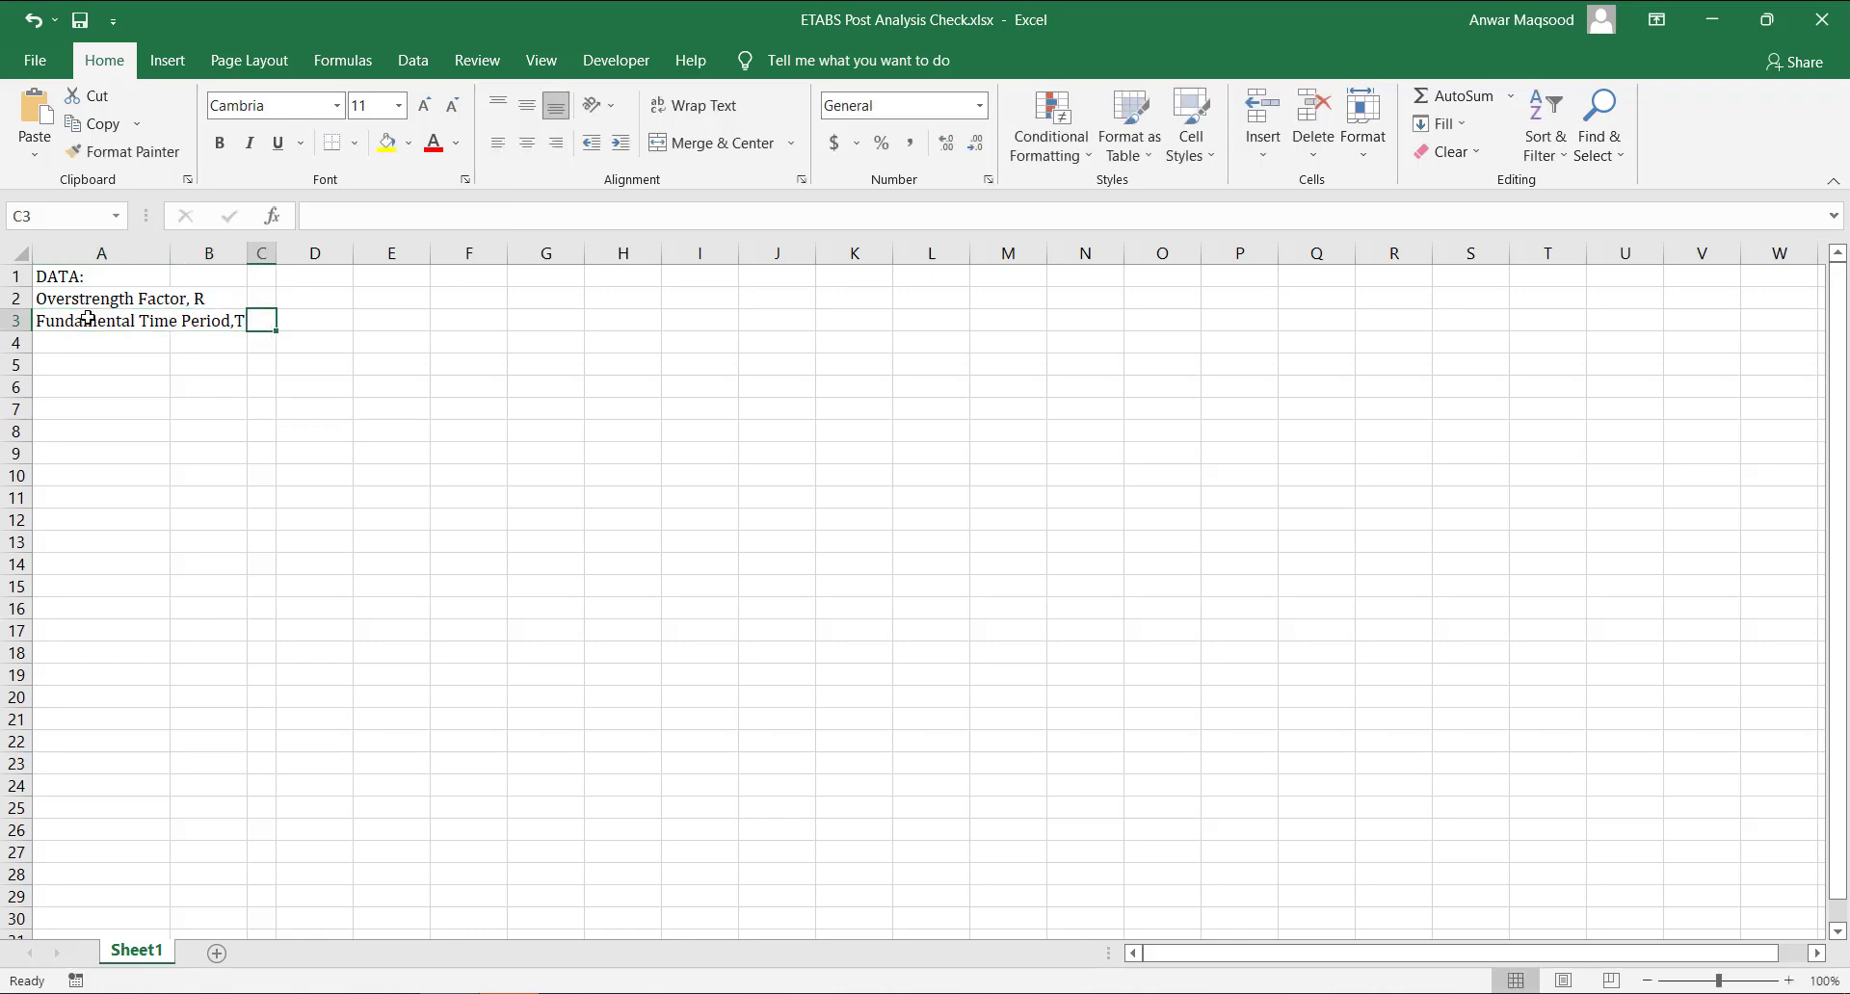
key("Return")
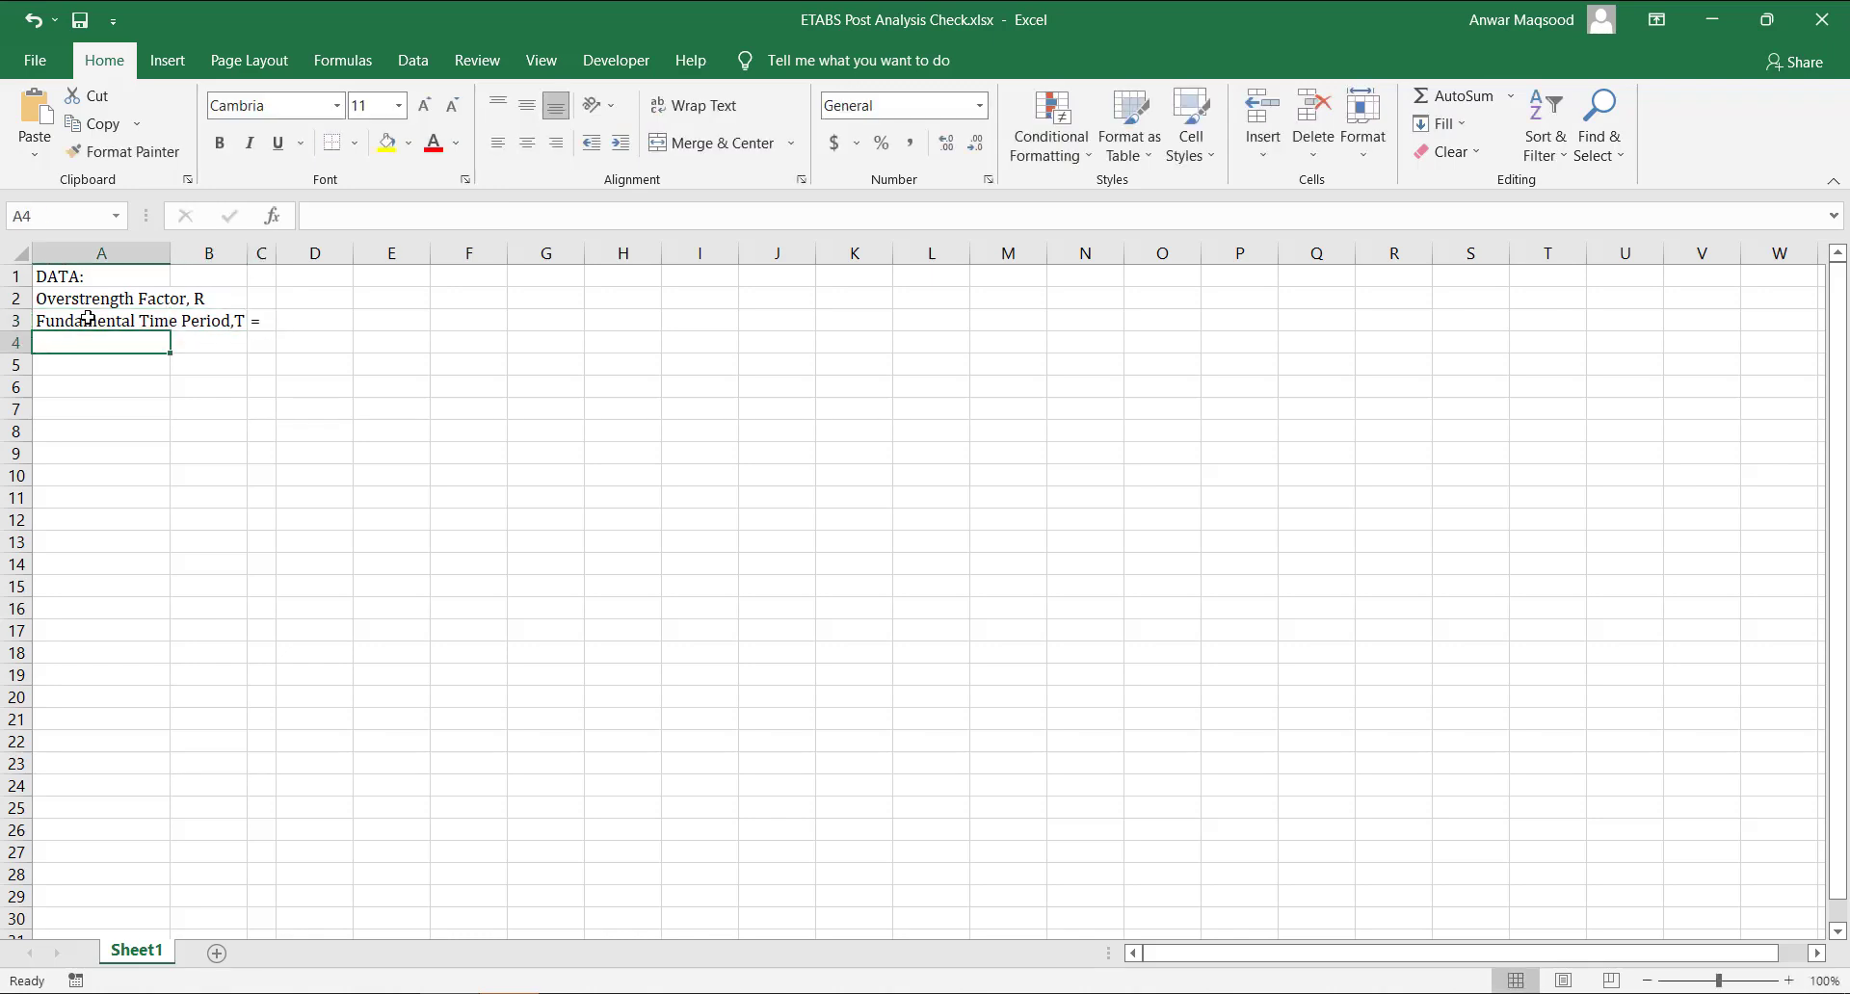
type("Limiting ")
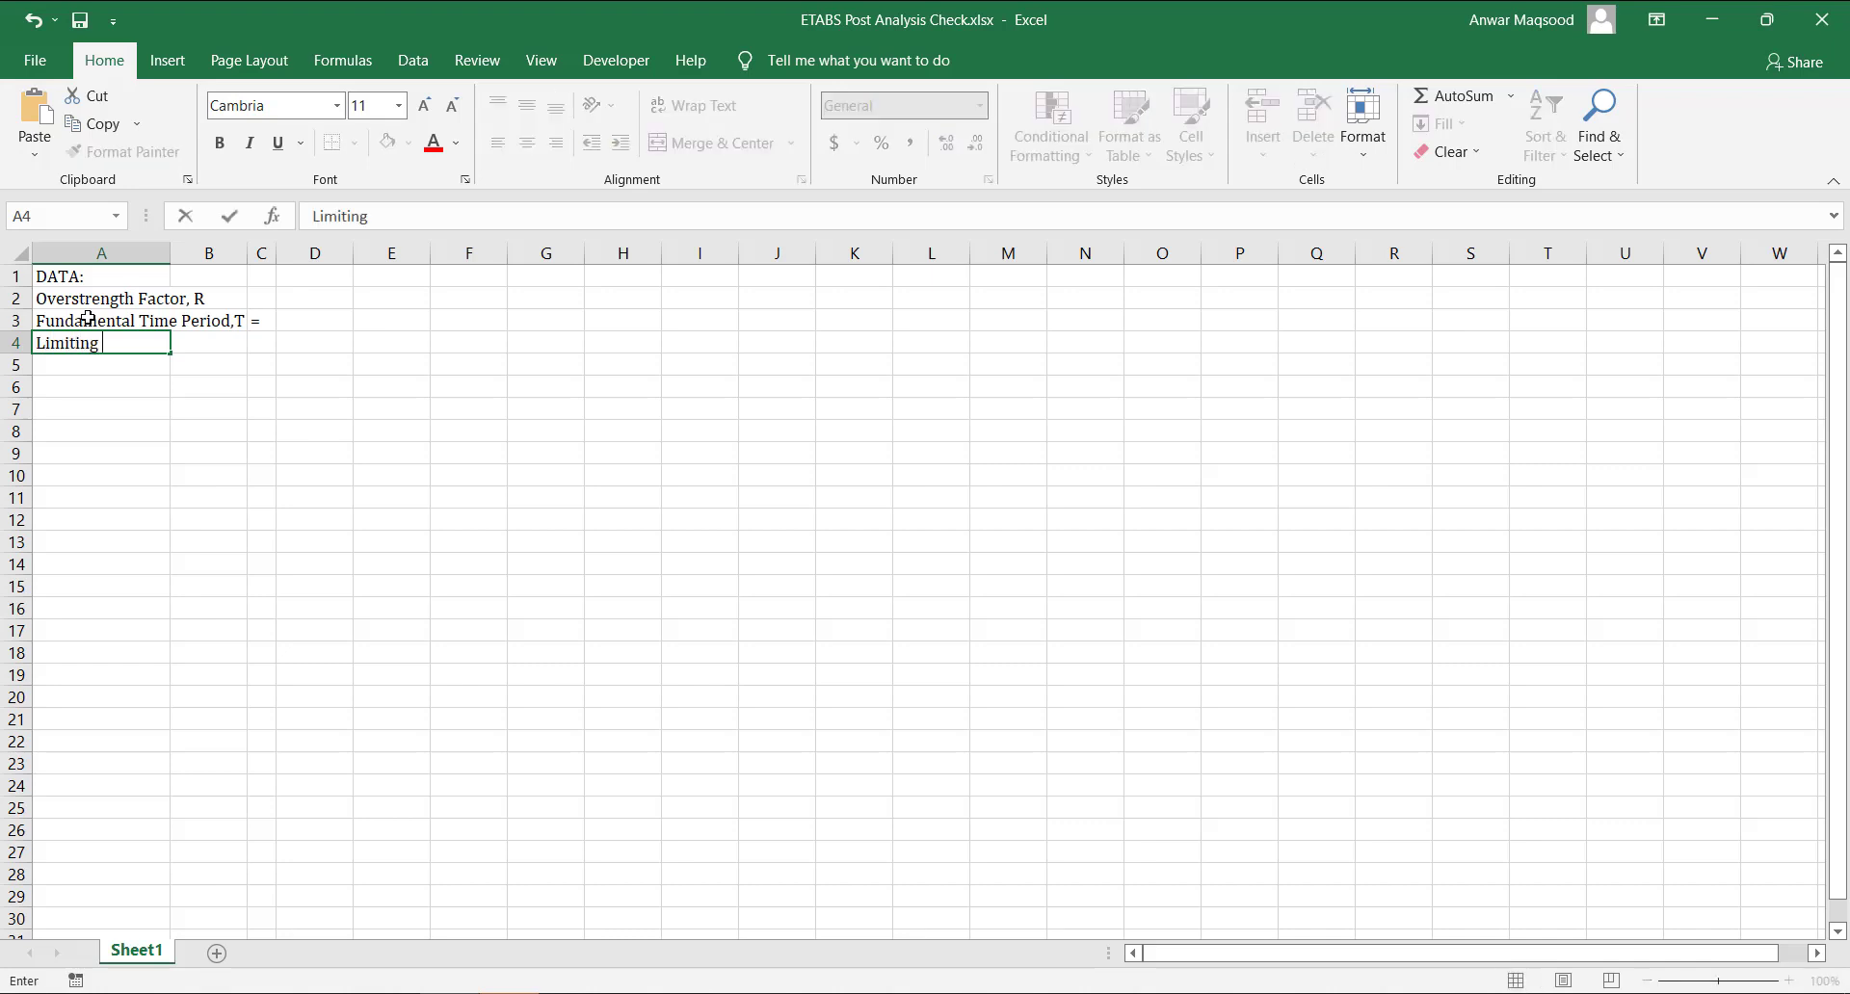
type("Constant")
key("Tab")
key("Tab")
Put equals signs beside Limiting Constant and Overstrength Factor, and enter R = 5.5.
type("=")
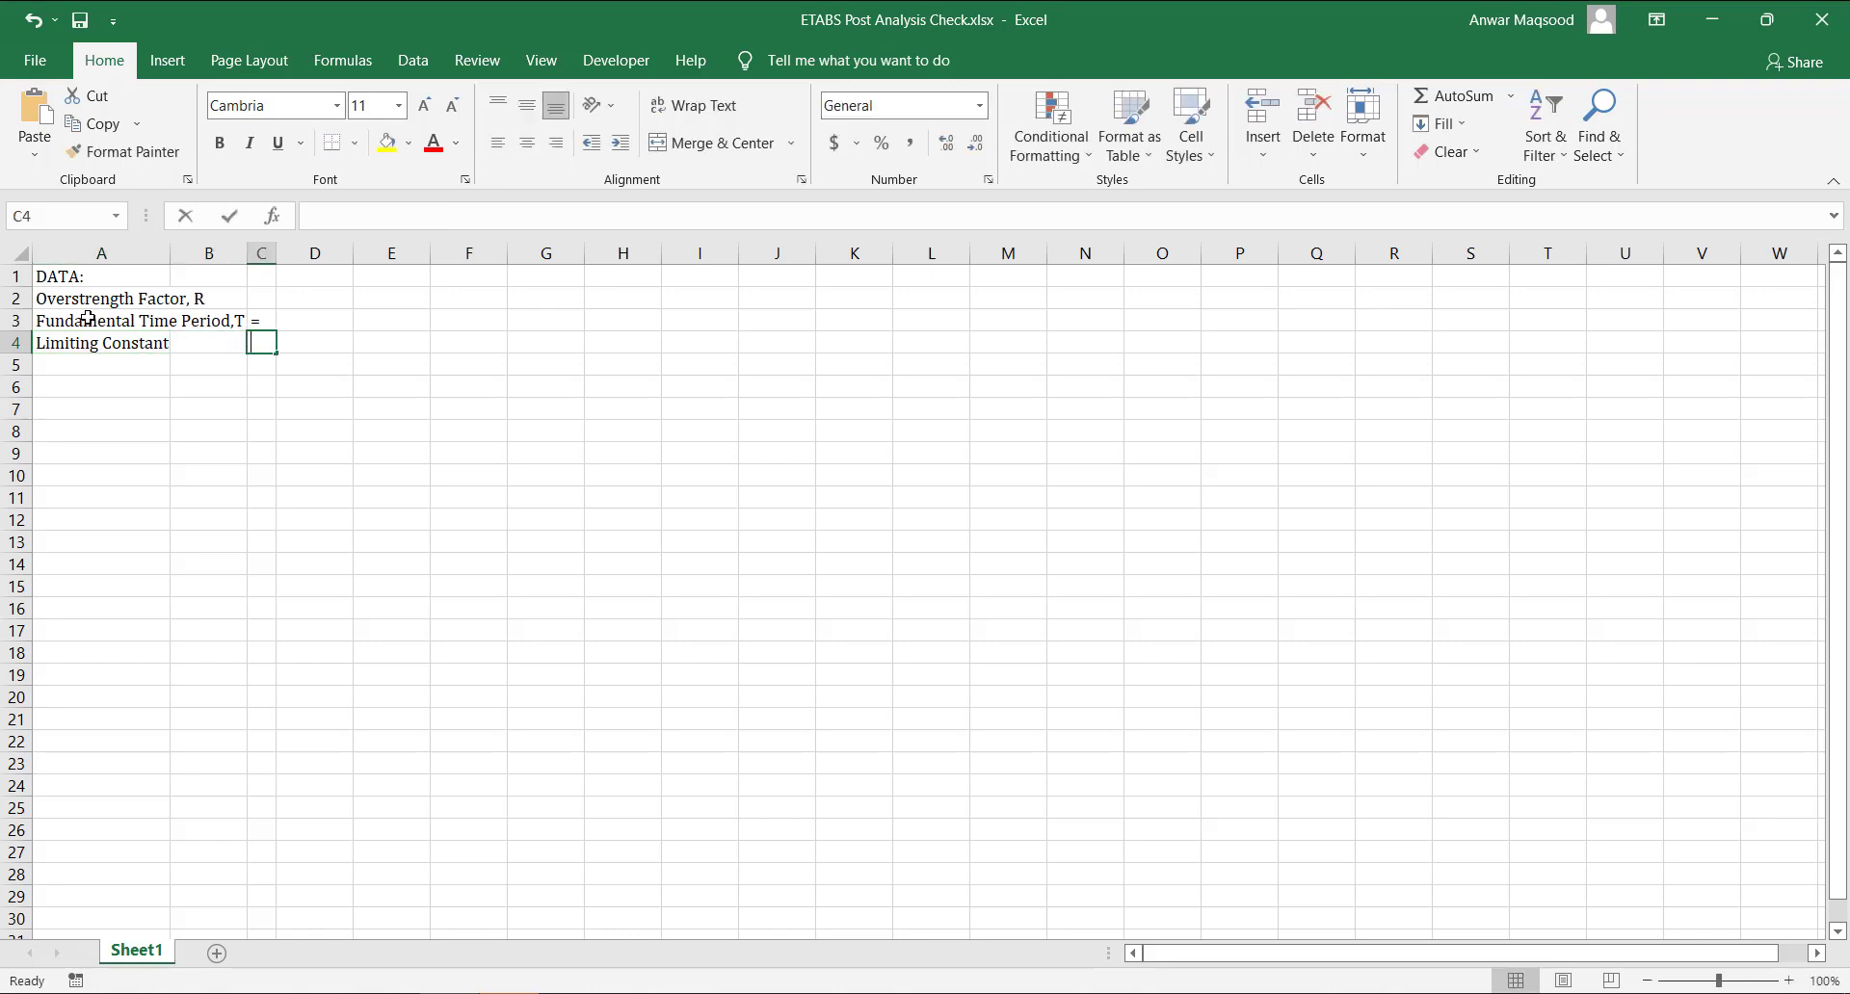
key("Return")
key("Up")
key("Up")
key("Up")
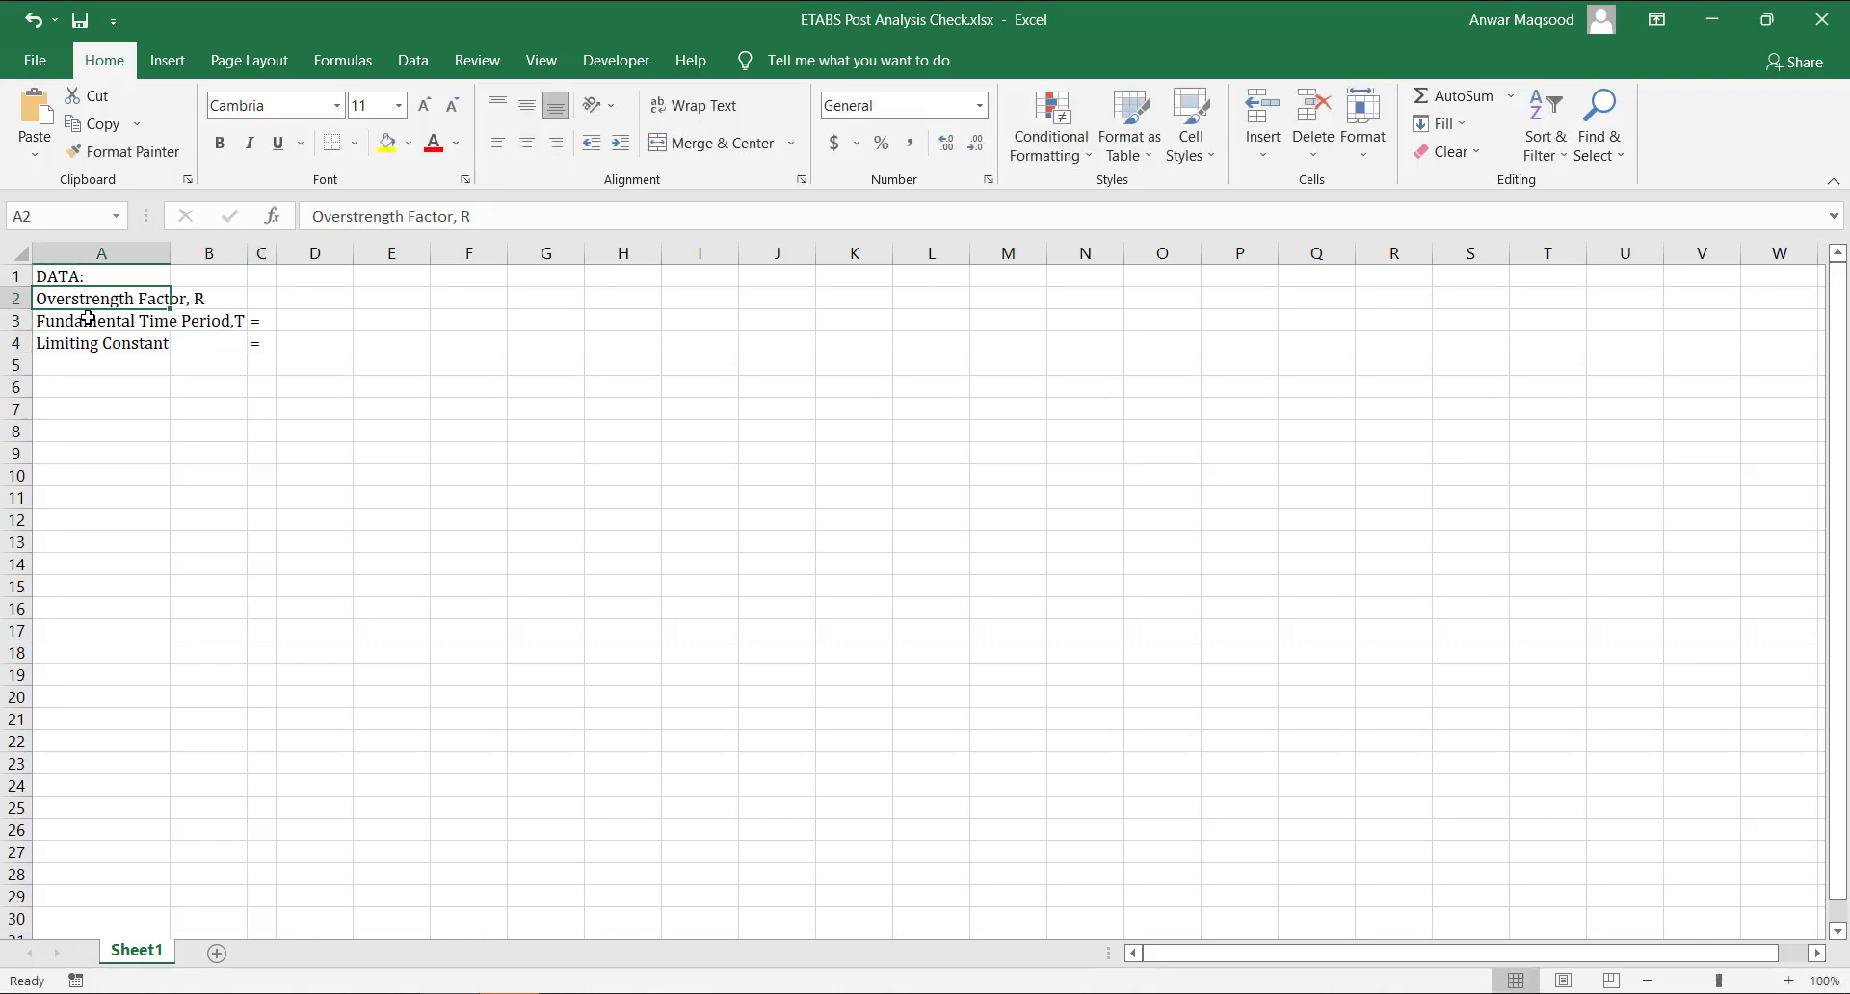
key("Right")
key("Right")
type("=")
key("Return")
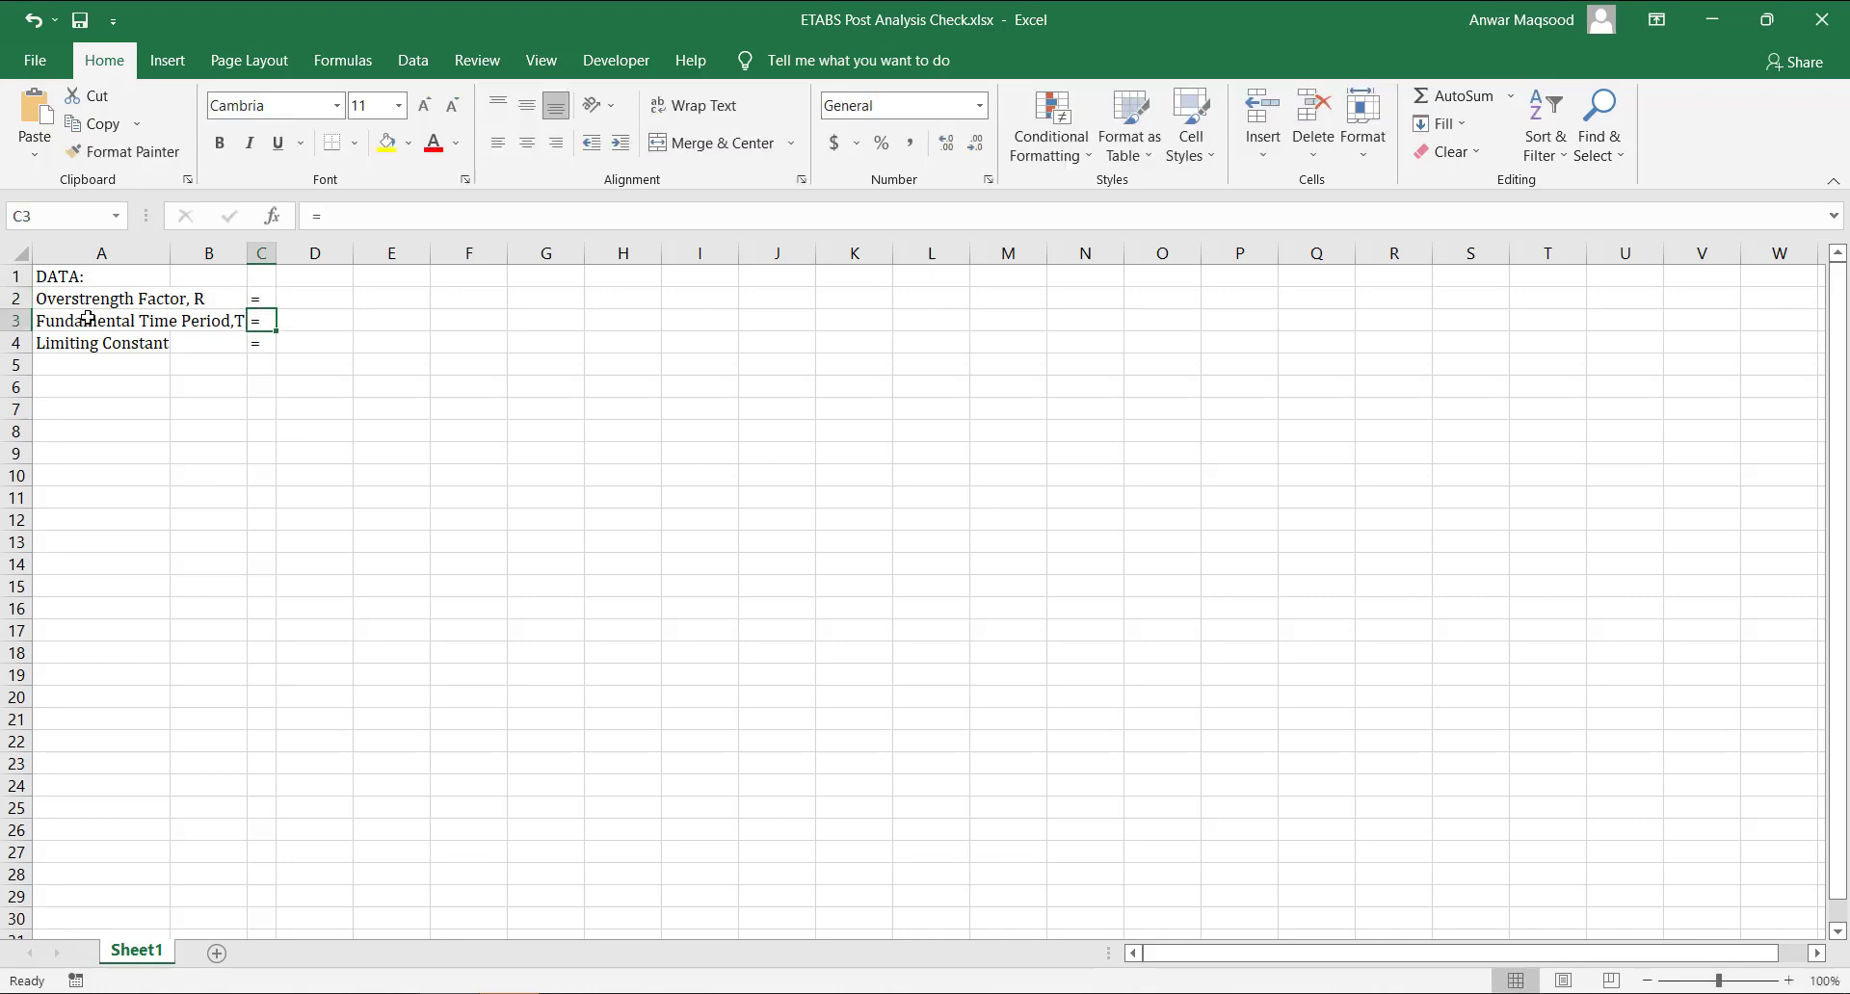
key("Up")
key("Right")
type("5.5")
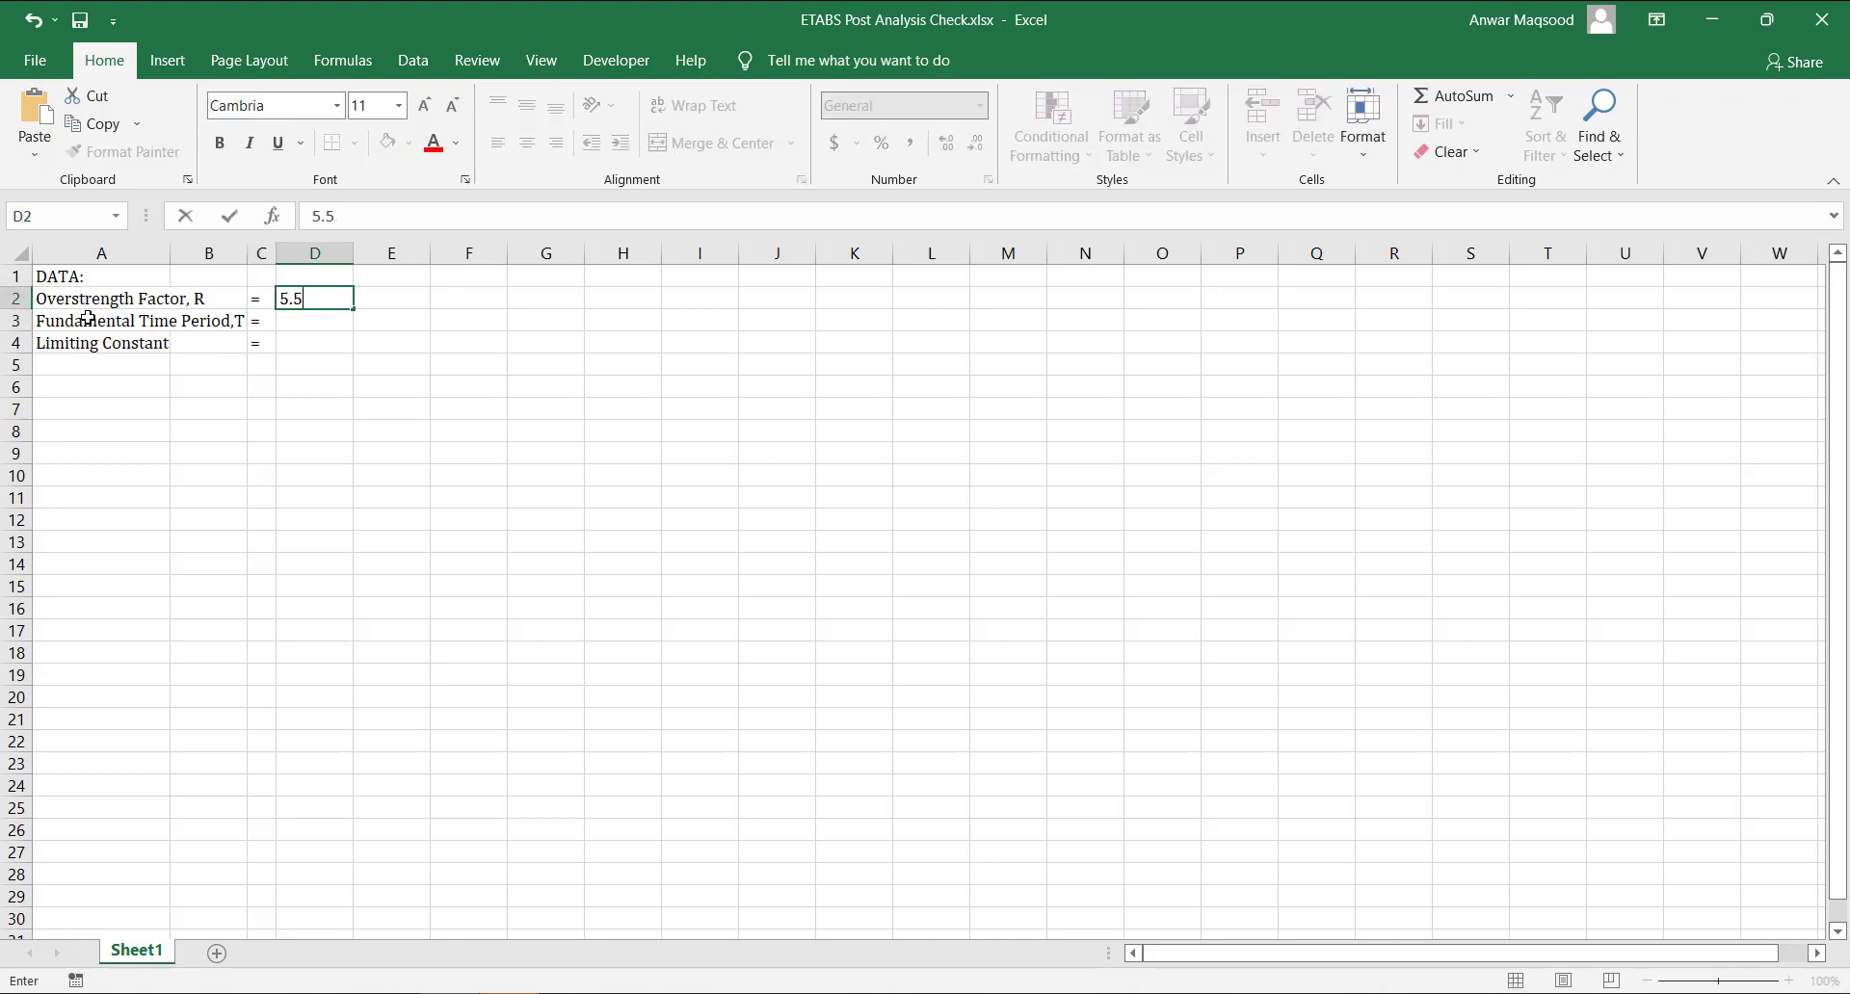
key("Return")
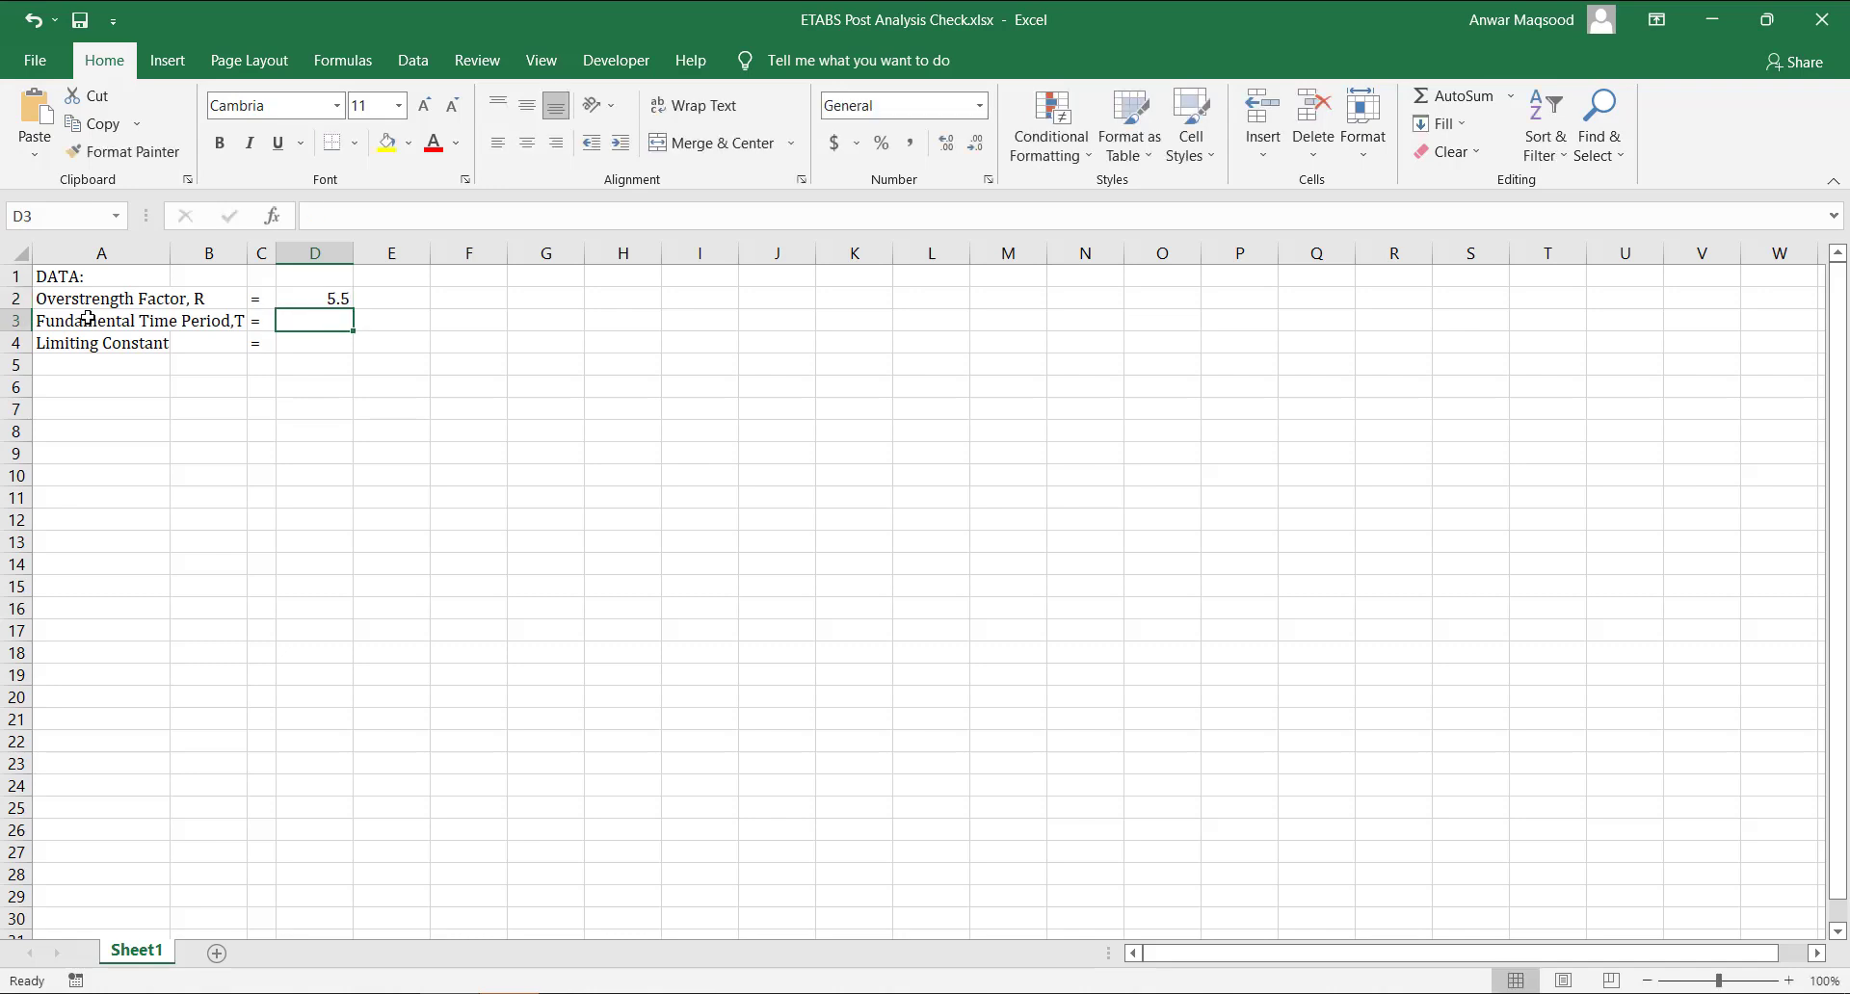
Enter the sec unit for the time period, then select G5 for a table title.
key("Right")
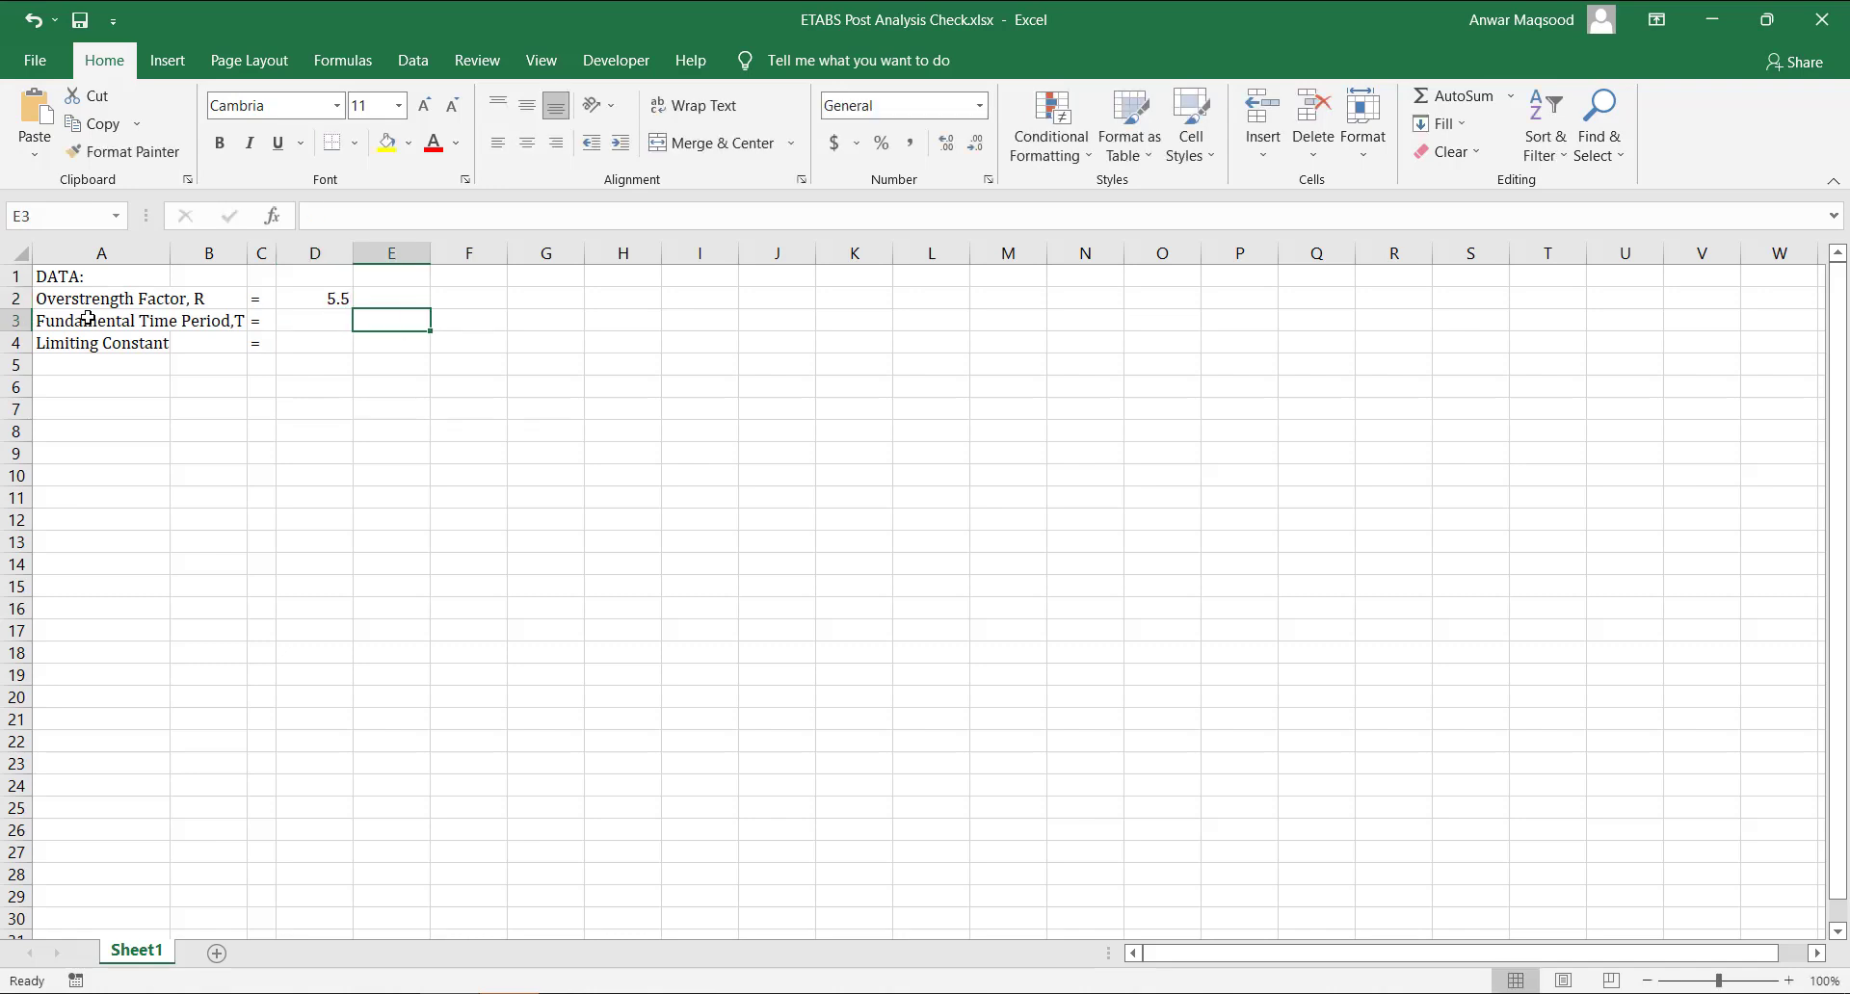
type("sec")
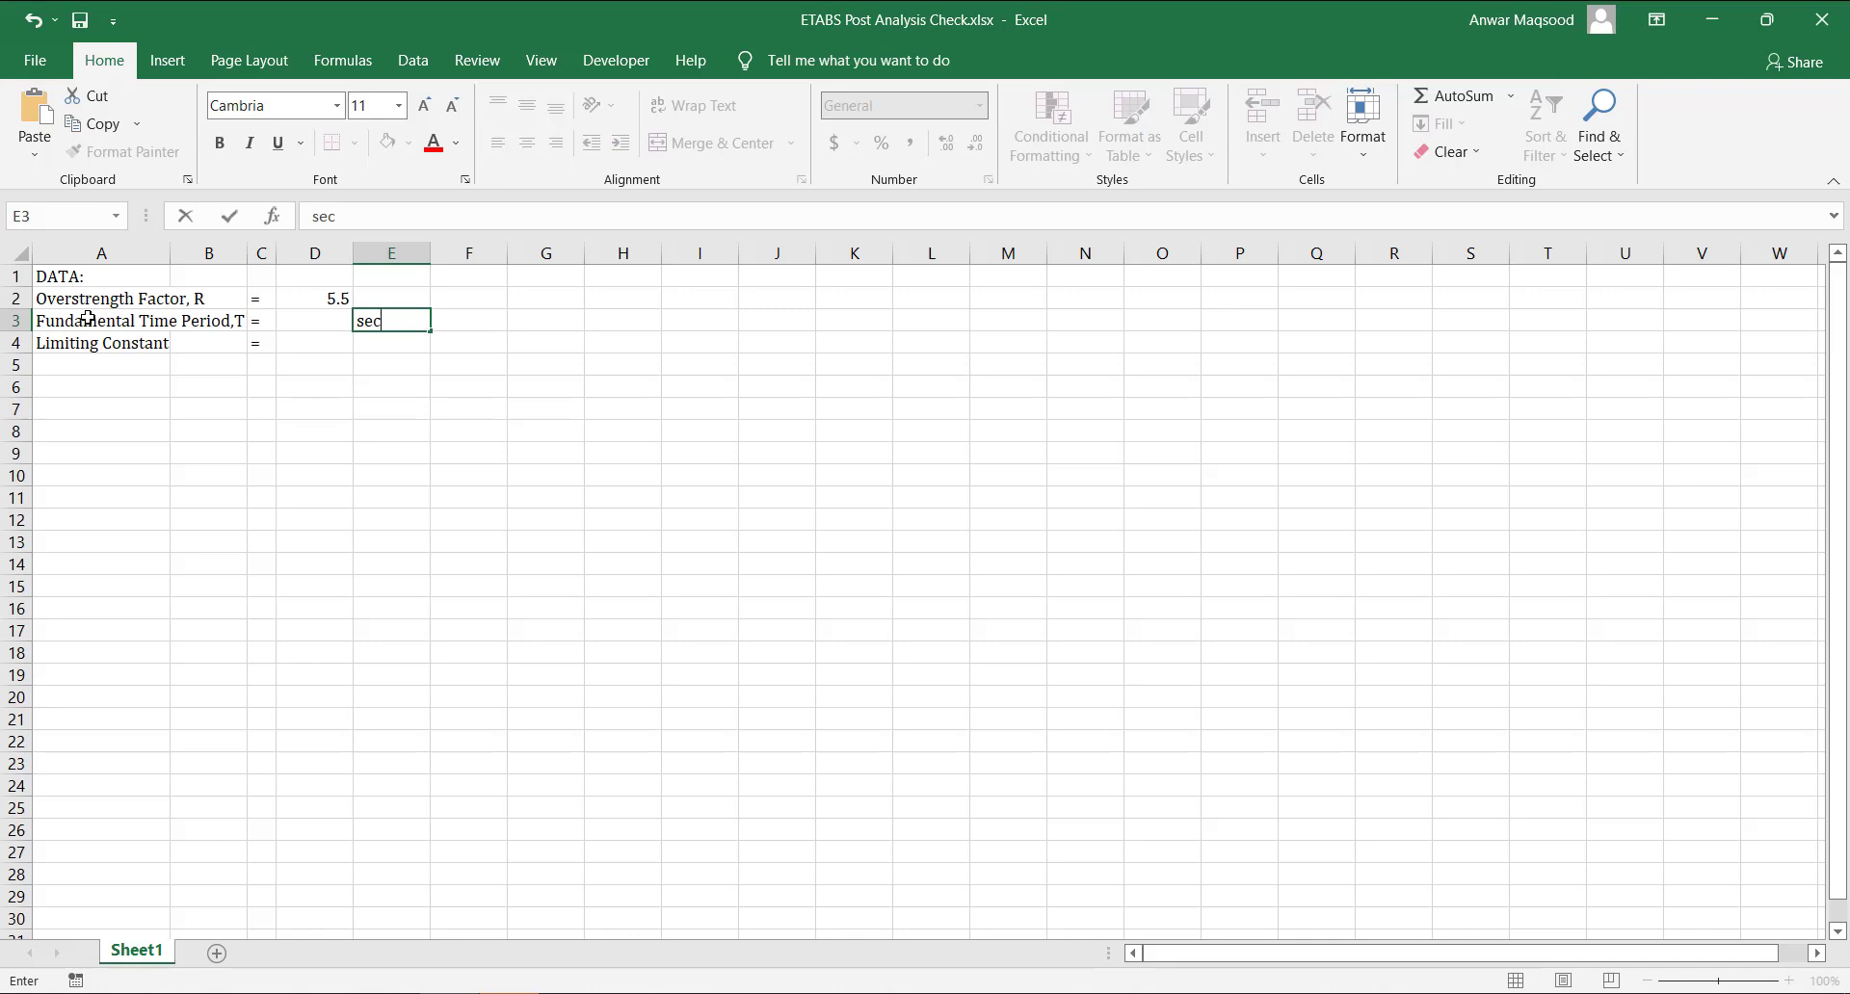
key("Return")
key("Left")
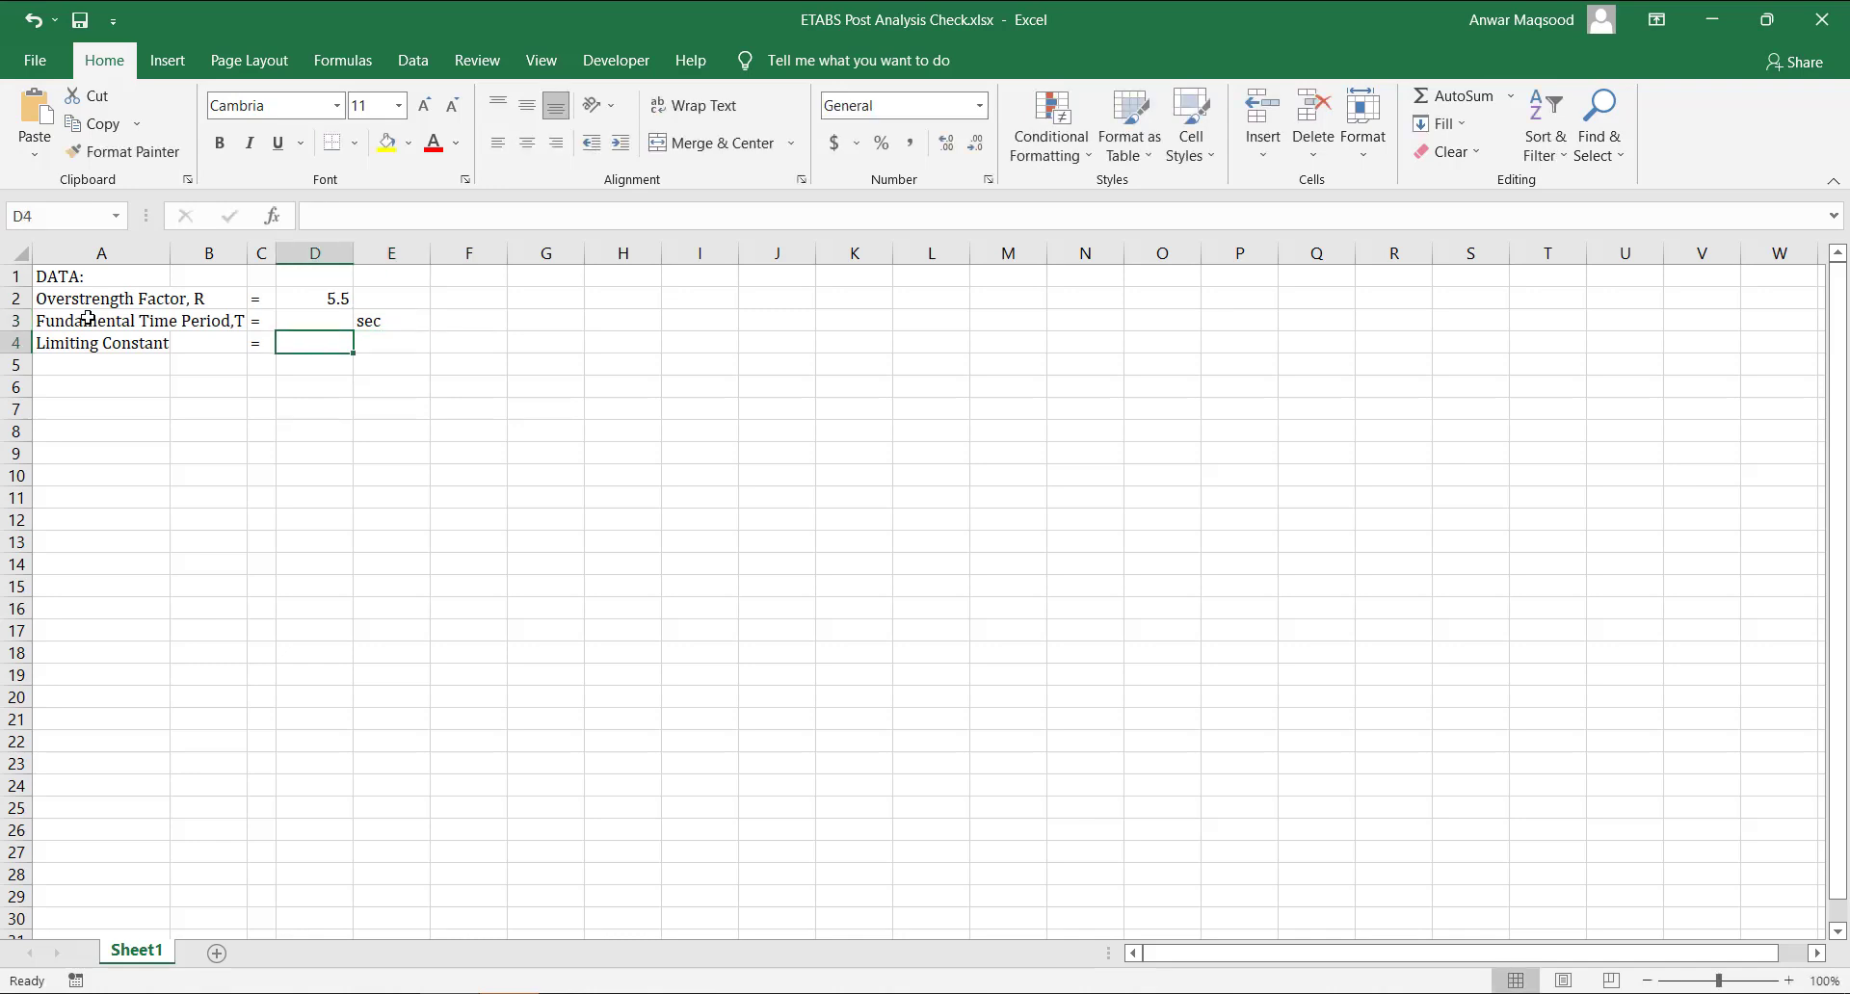
left_click(64, 383)
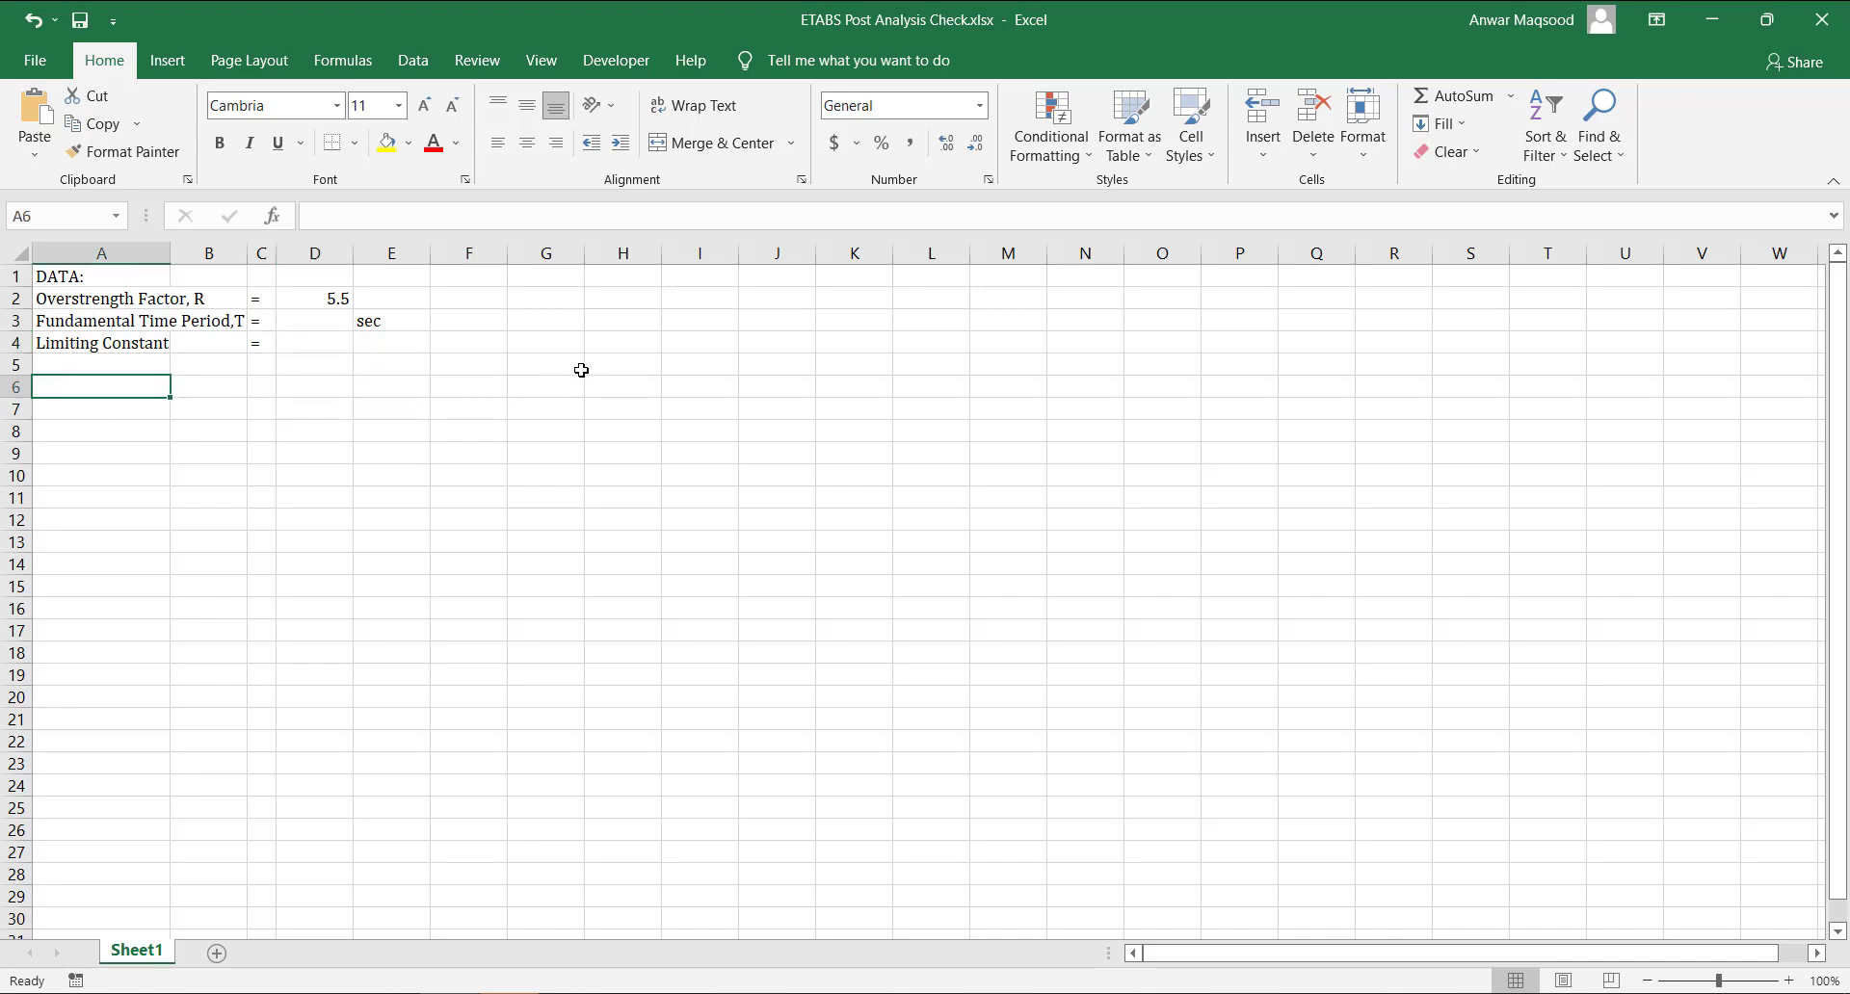
left_click(612, 363)
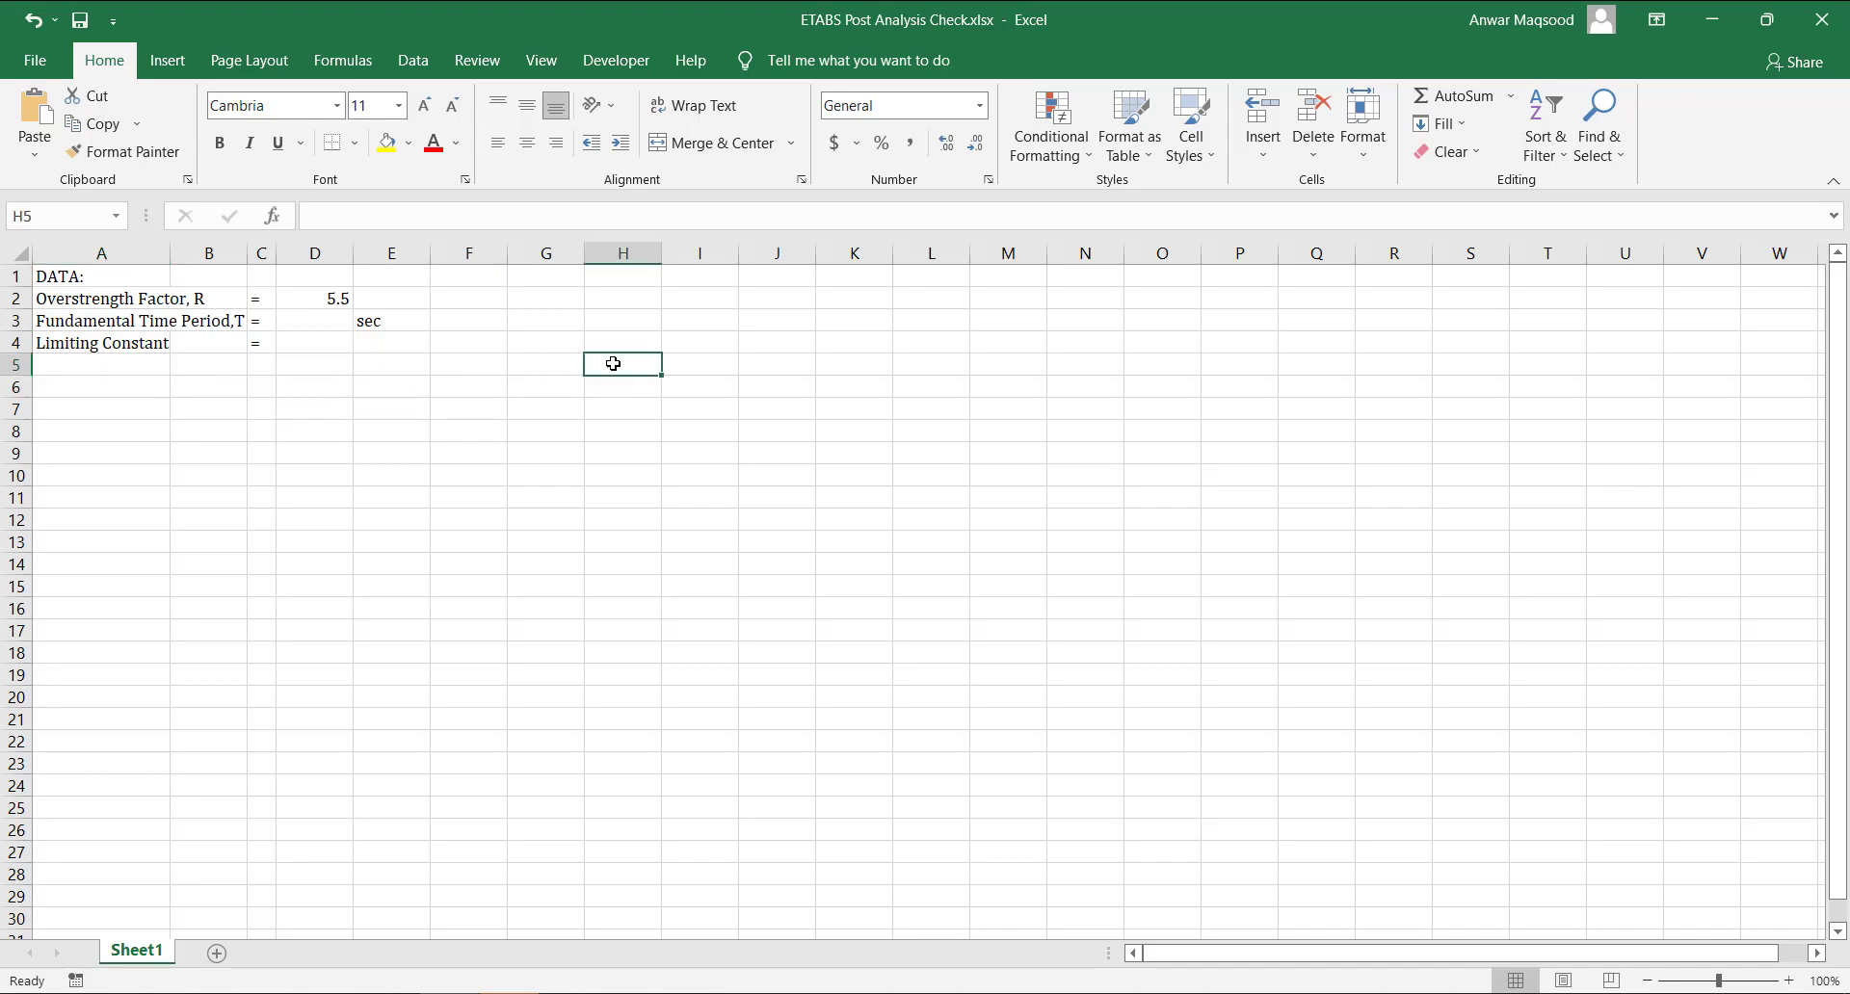
left_click(561, 363)
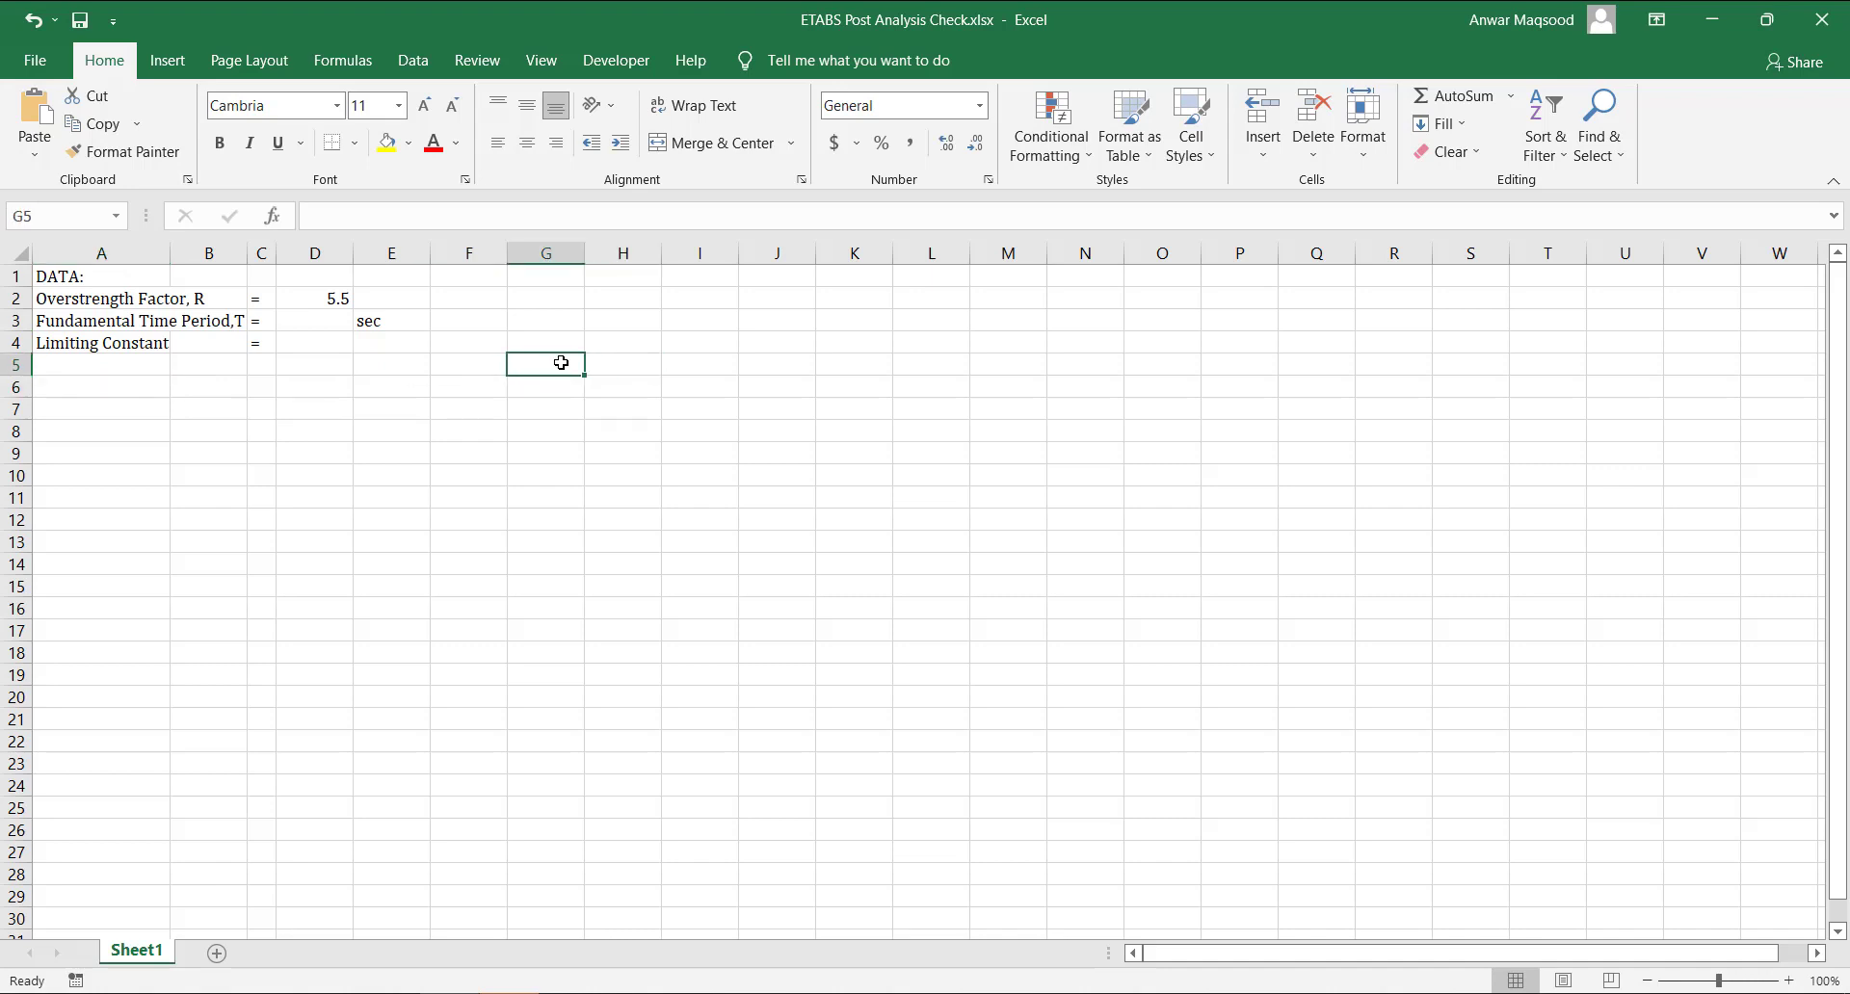
Type the title 'Seismic X- Direction, Positive' in G5.
type("Sei")
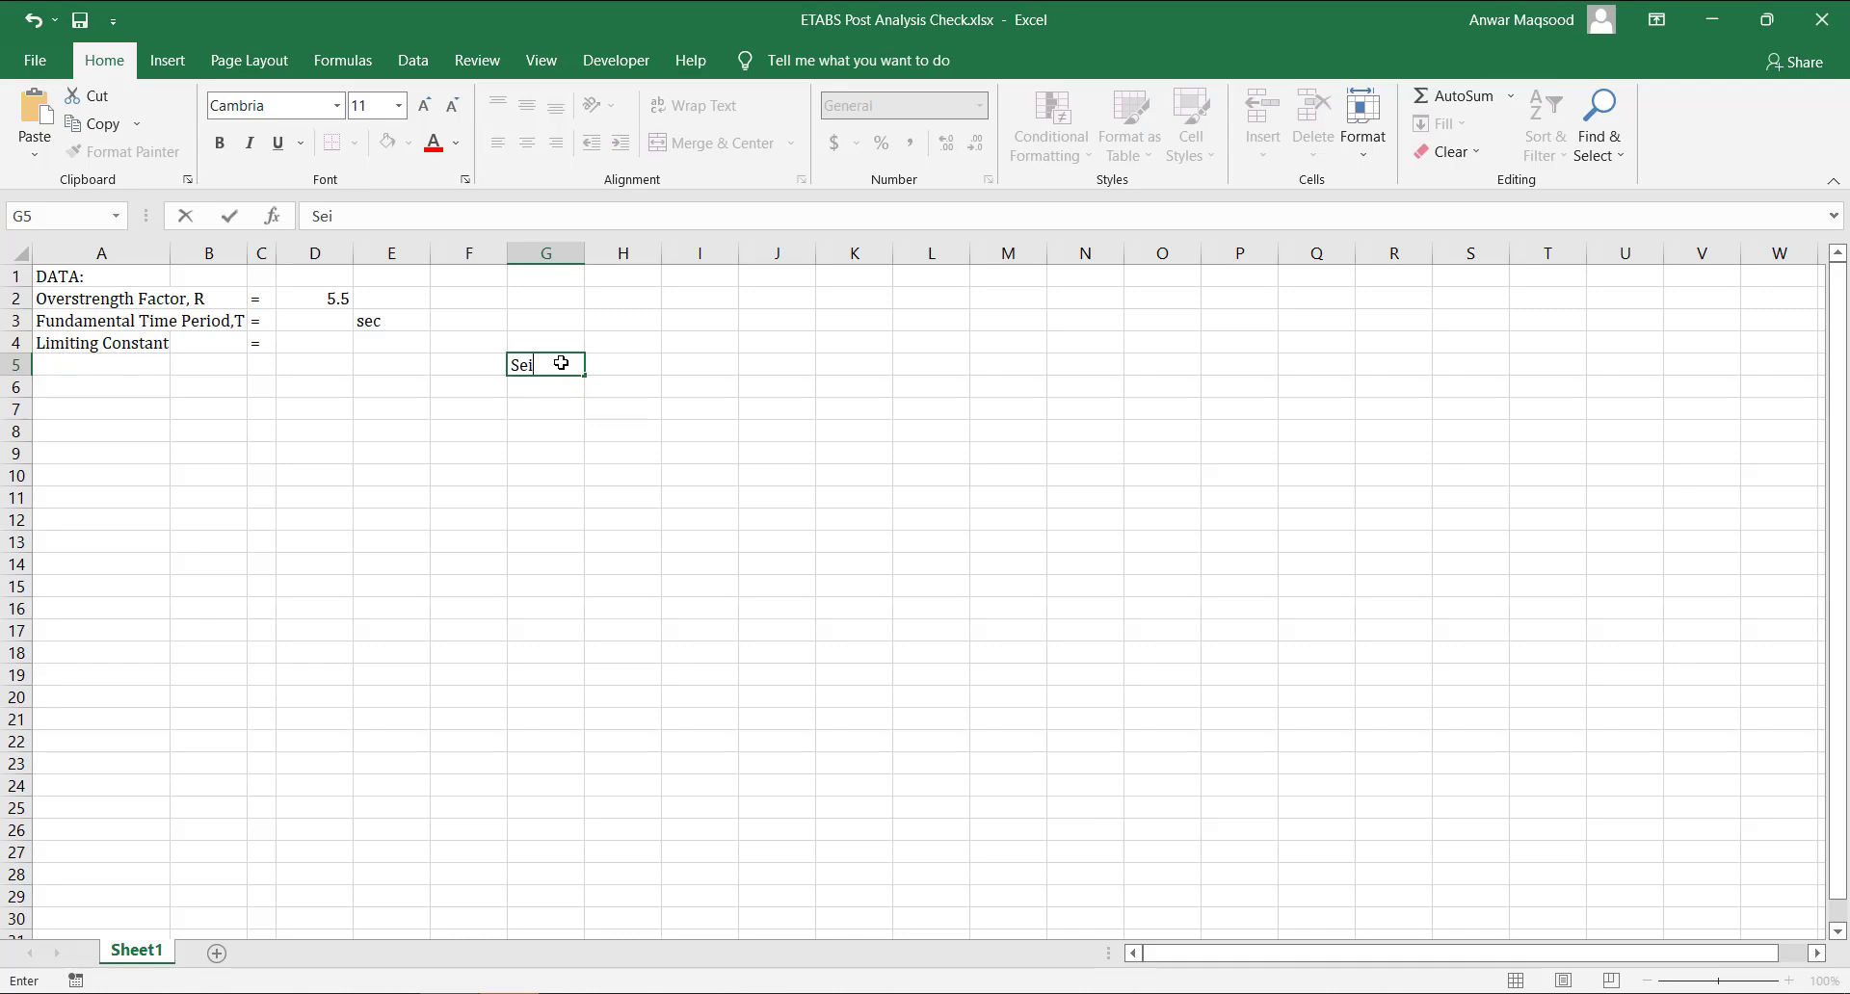
type("smic X- Direction")
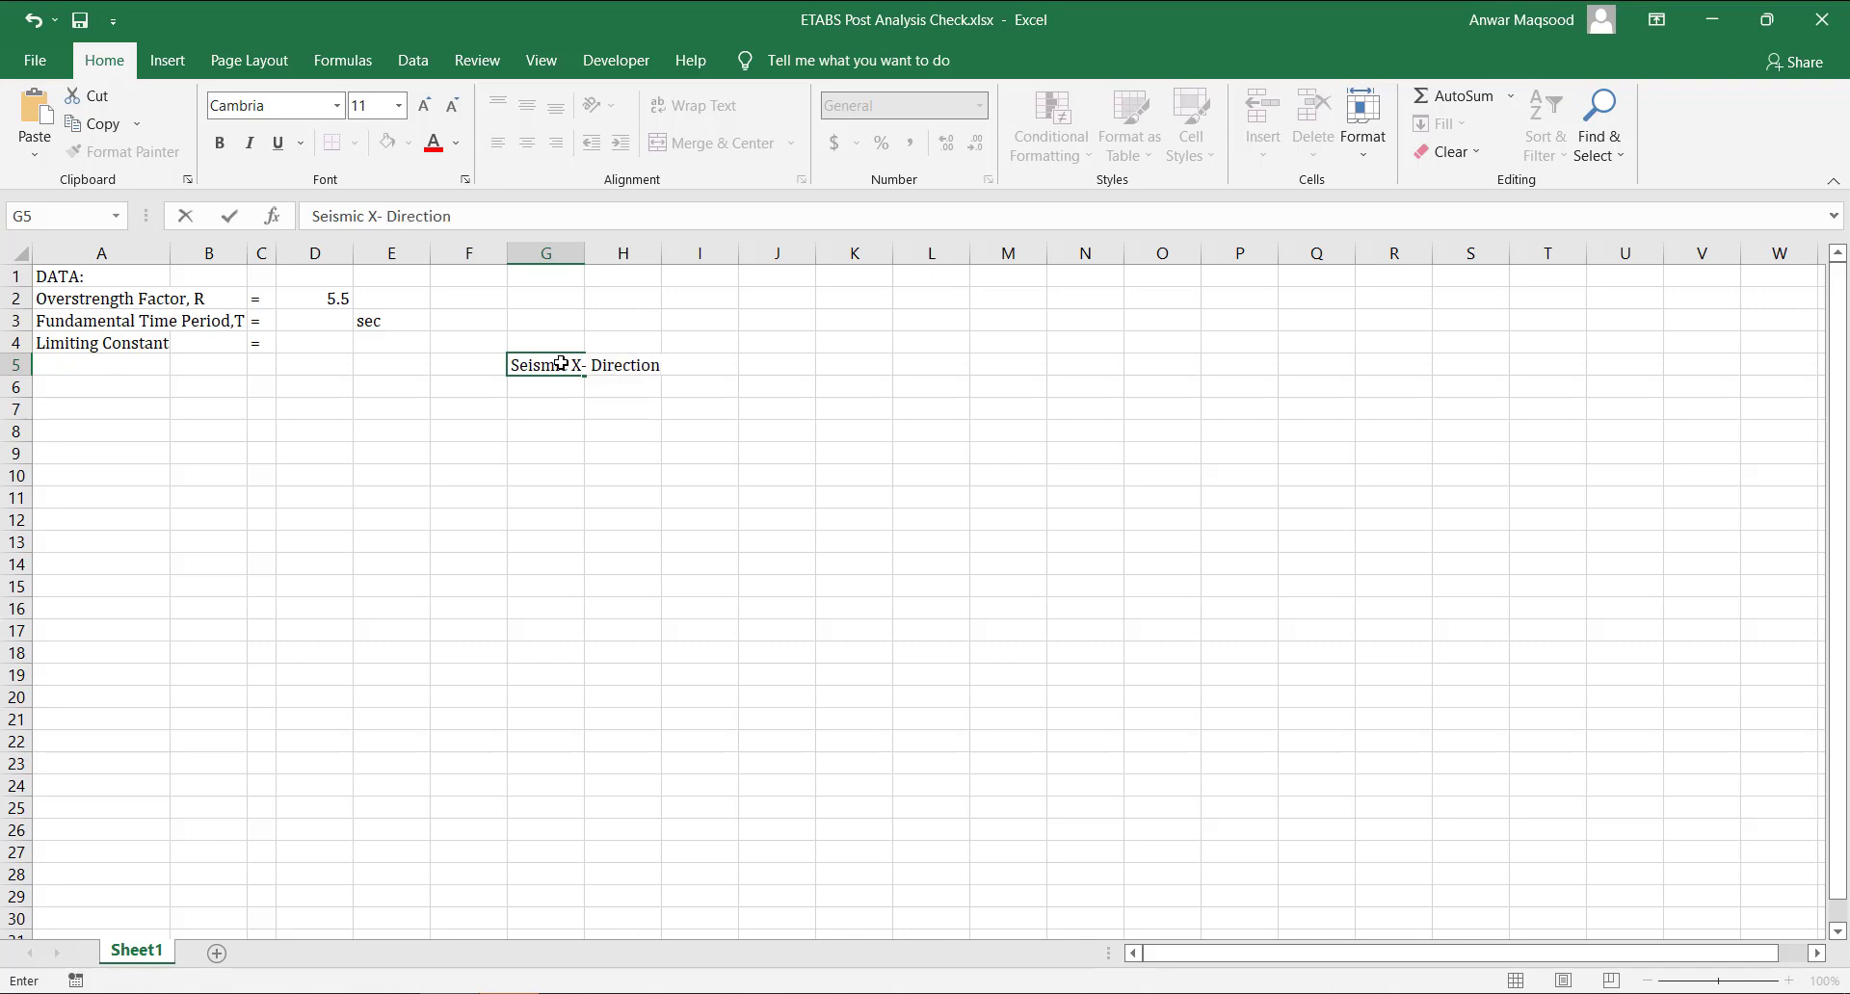
type("Positive")
left_click(389, 567)
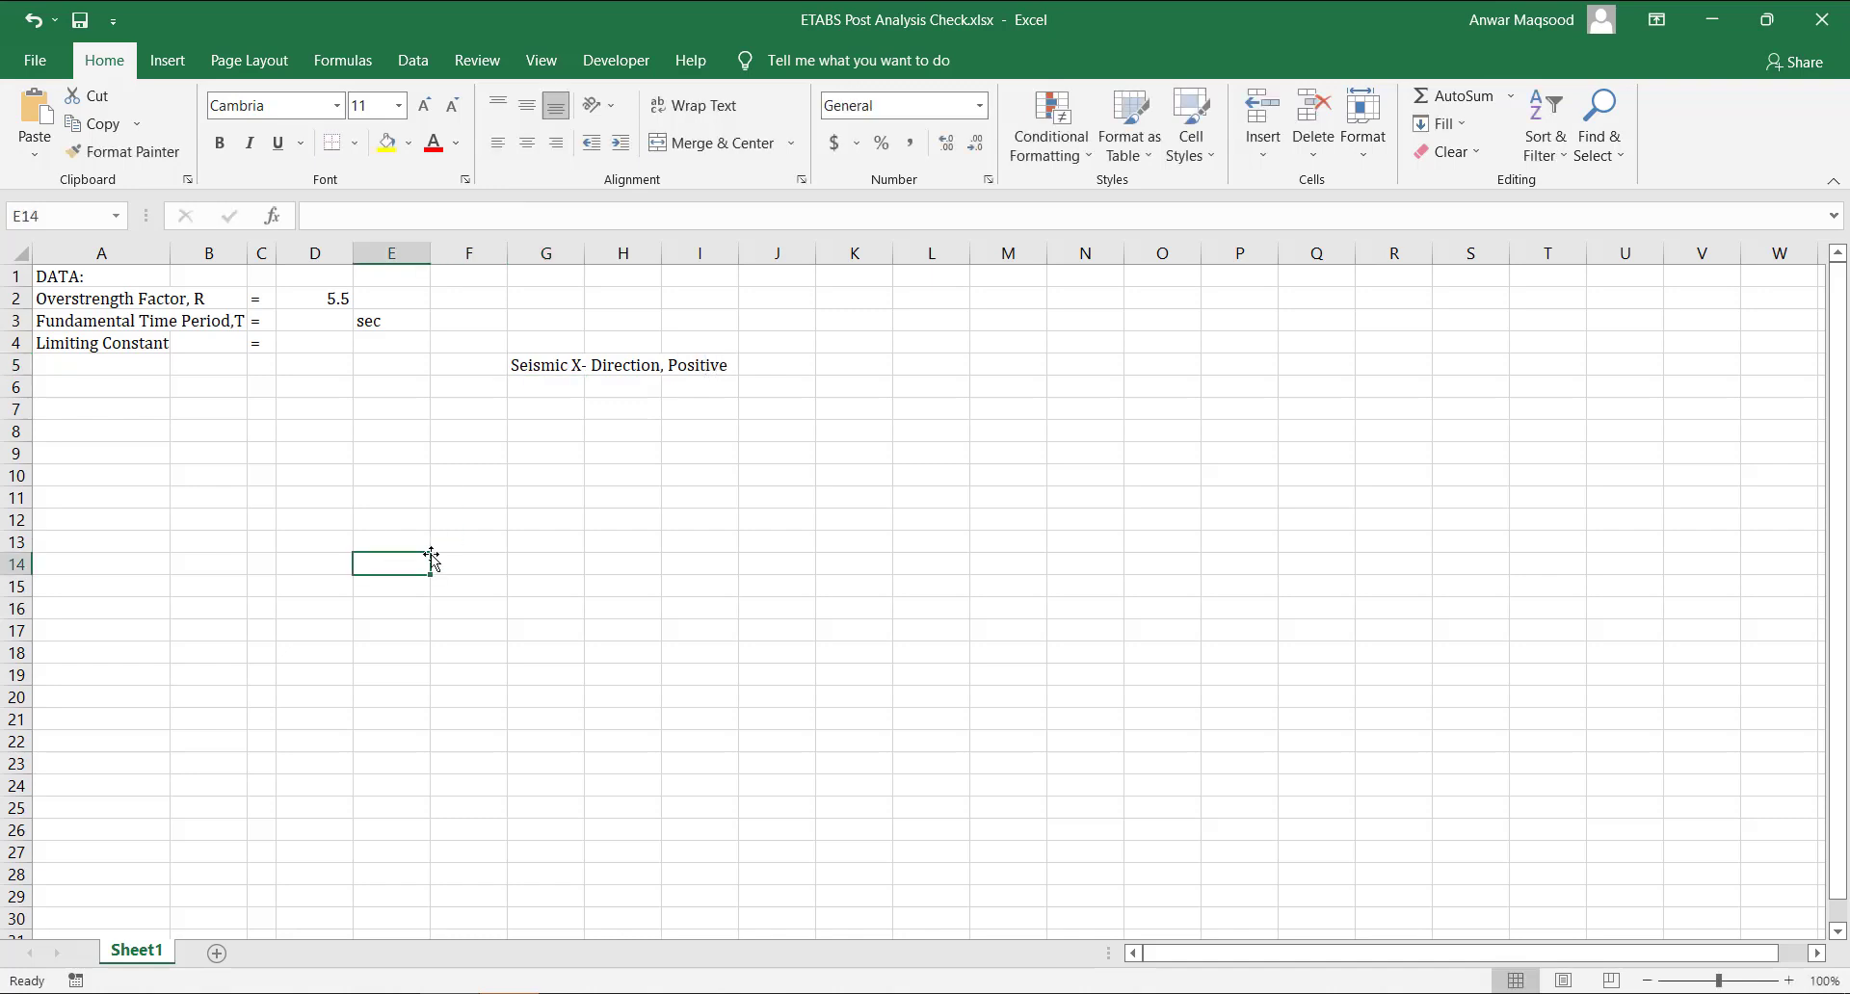
Enter the 'Story' and 'Story Height' headers in A6:B6 and widen column B.
left_click(126, 388)
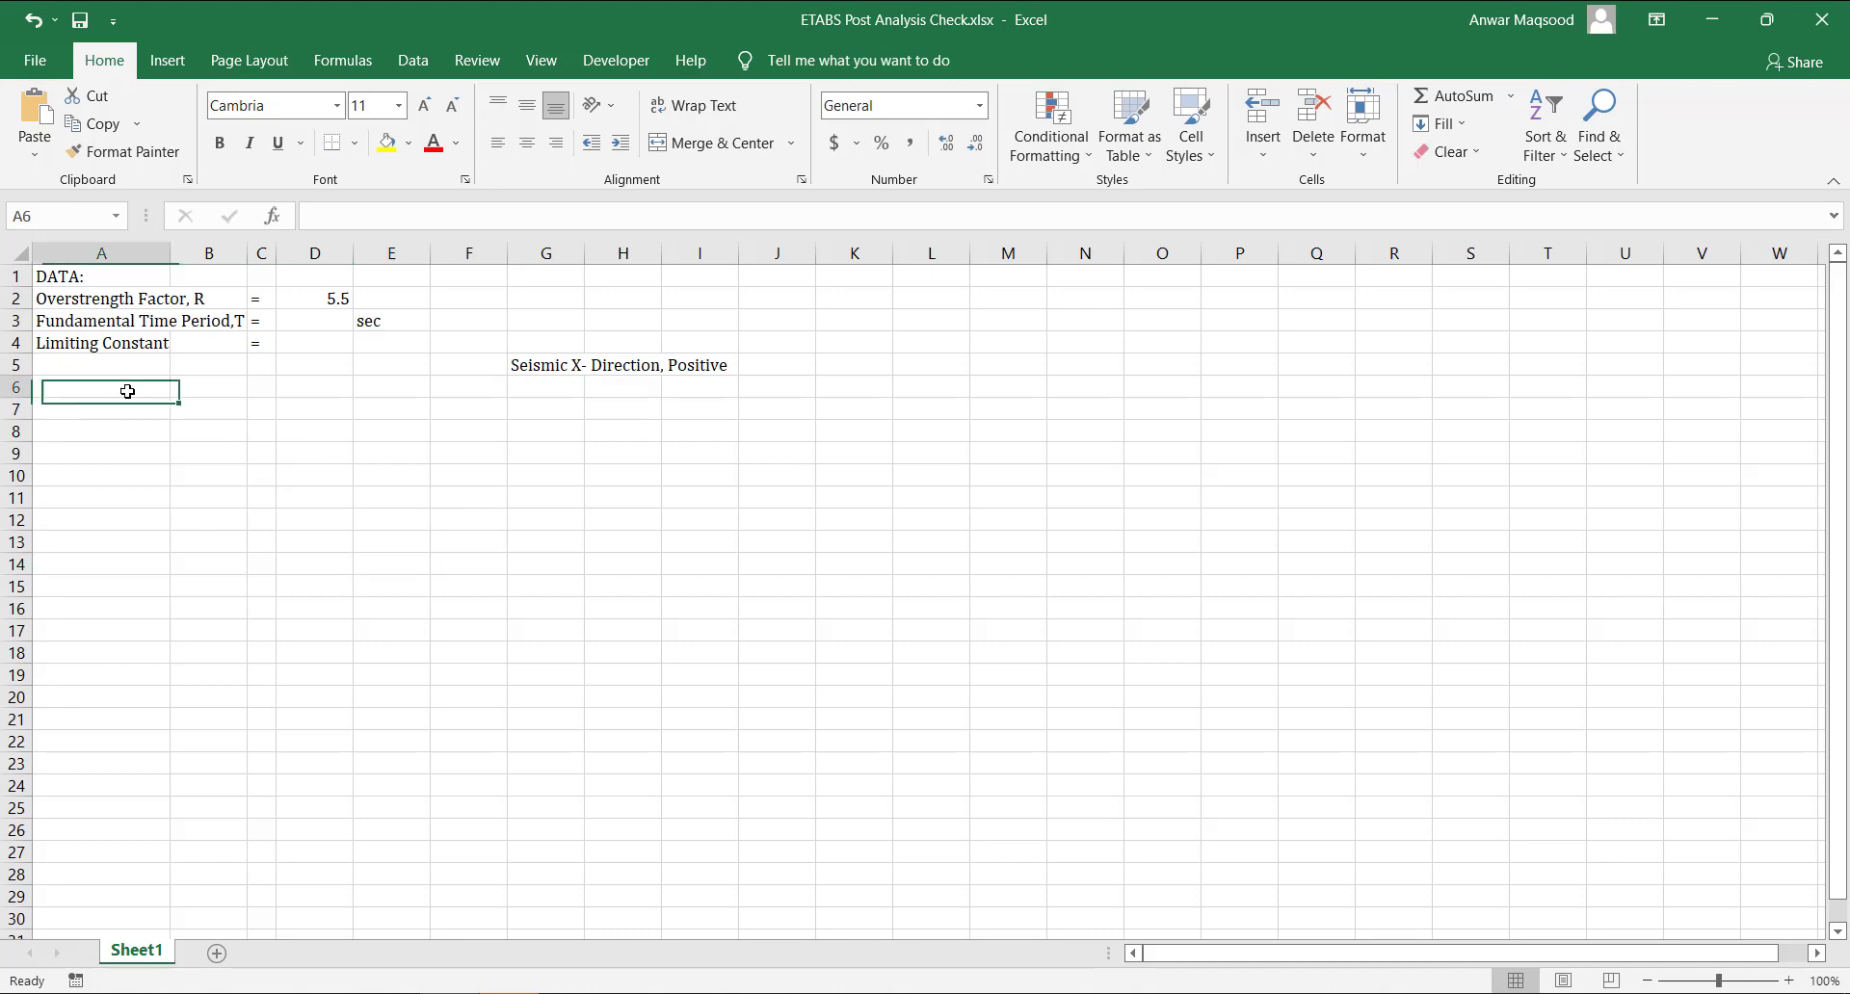
type("S")
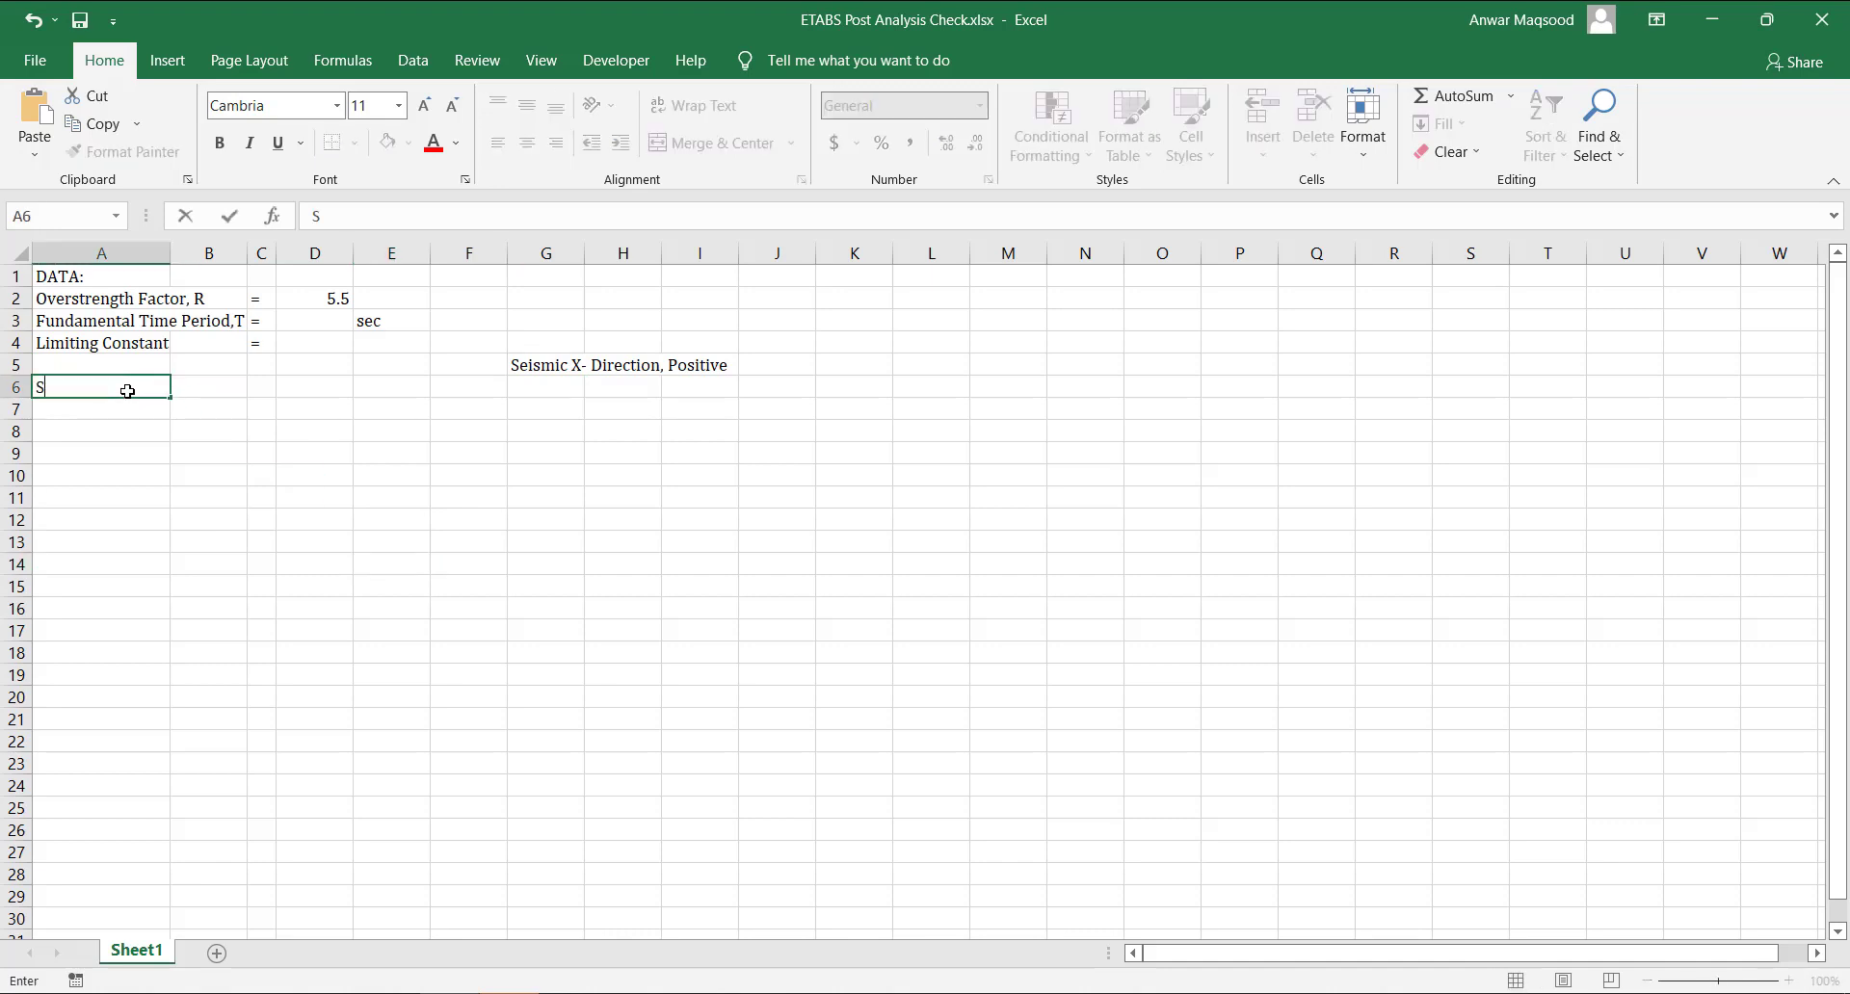
key("BackSpace")
key("BackSpace")
type("tory")
key("Tab")
type("St")
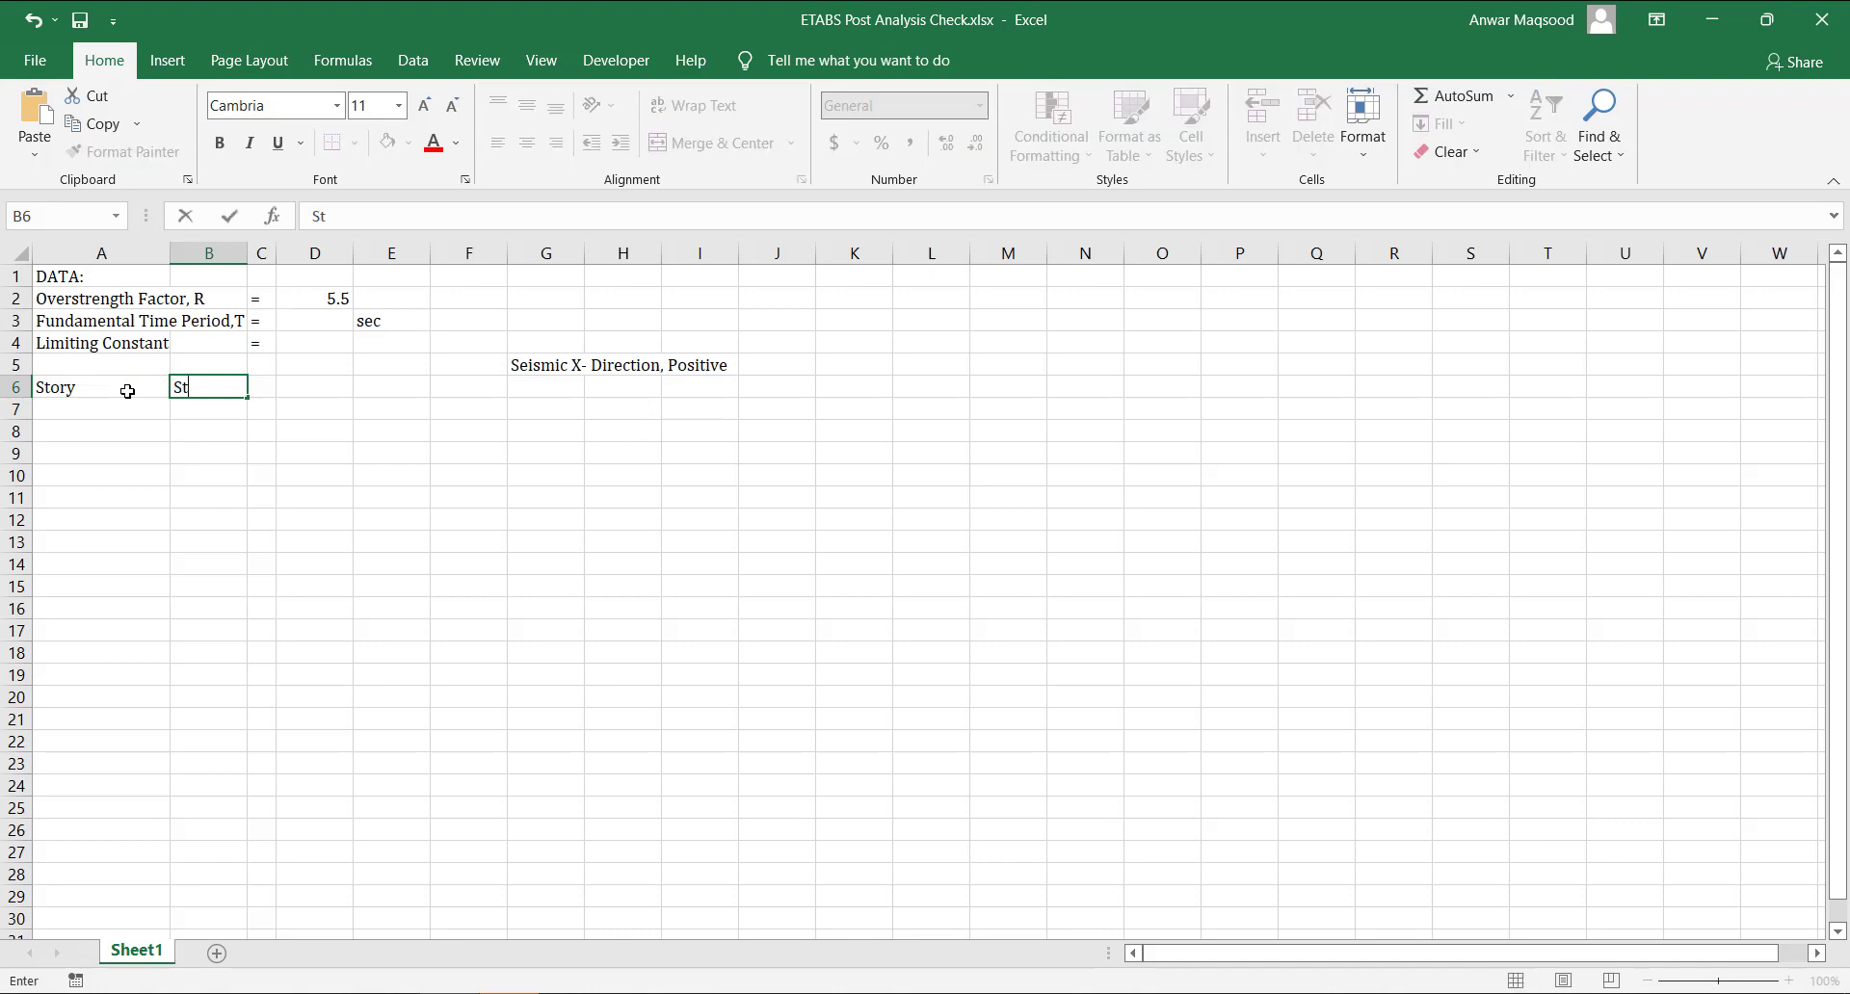
type("ory Heigth")
left_click(318, 606)
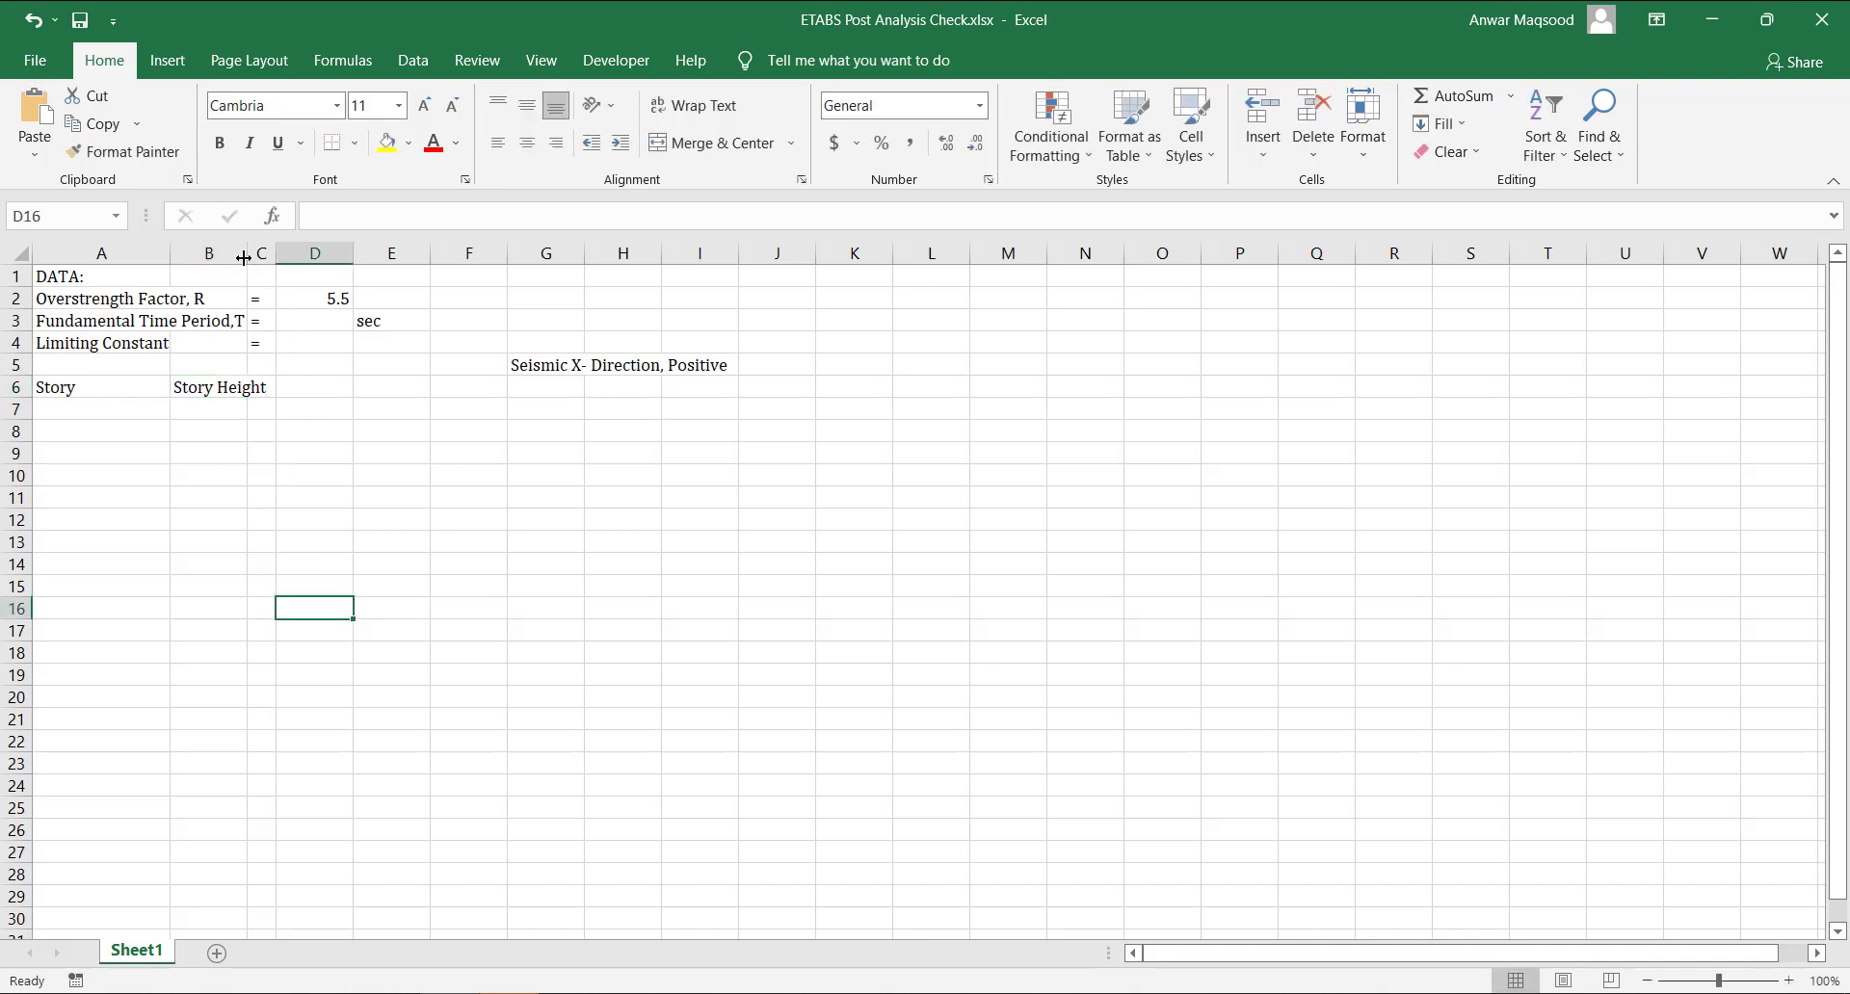
left_click_drag(248, 254, 270, 258)
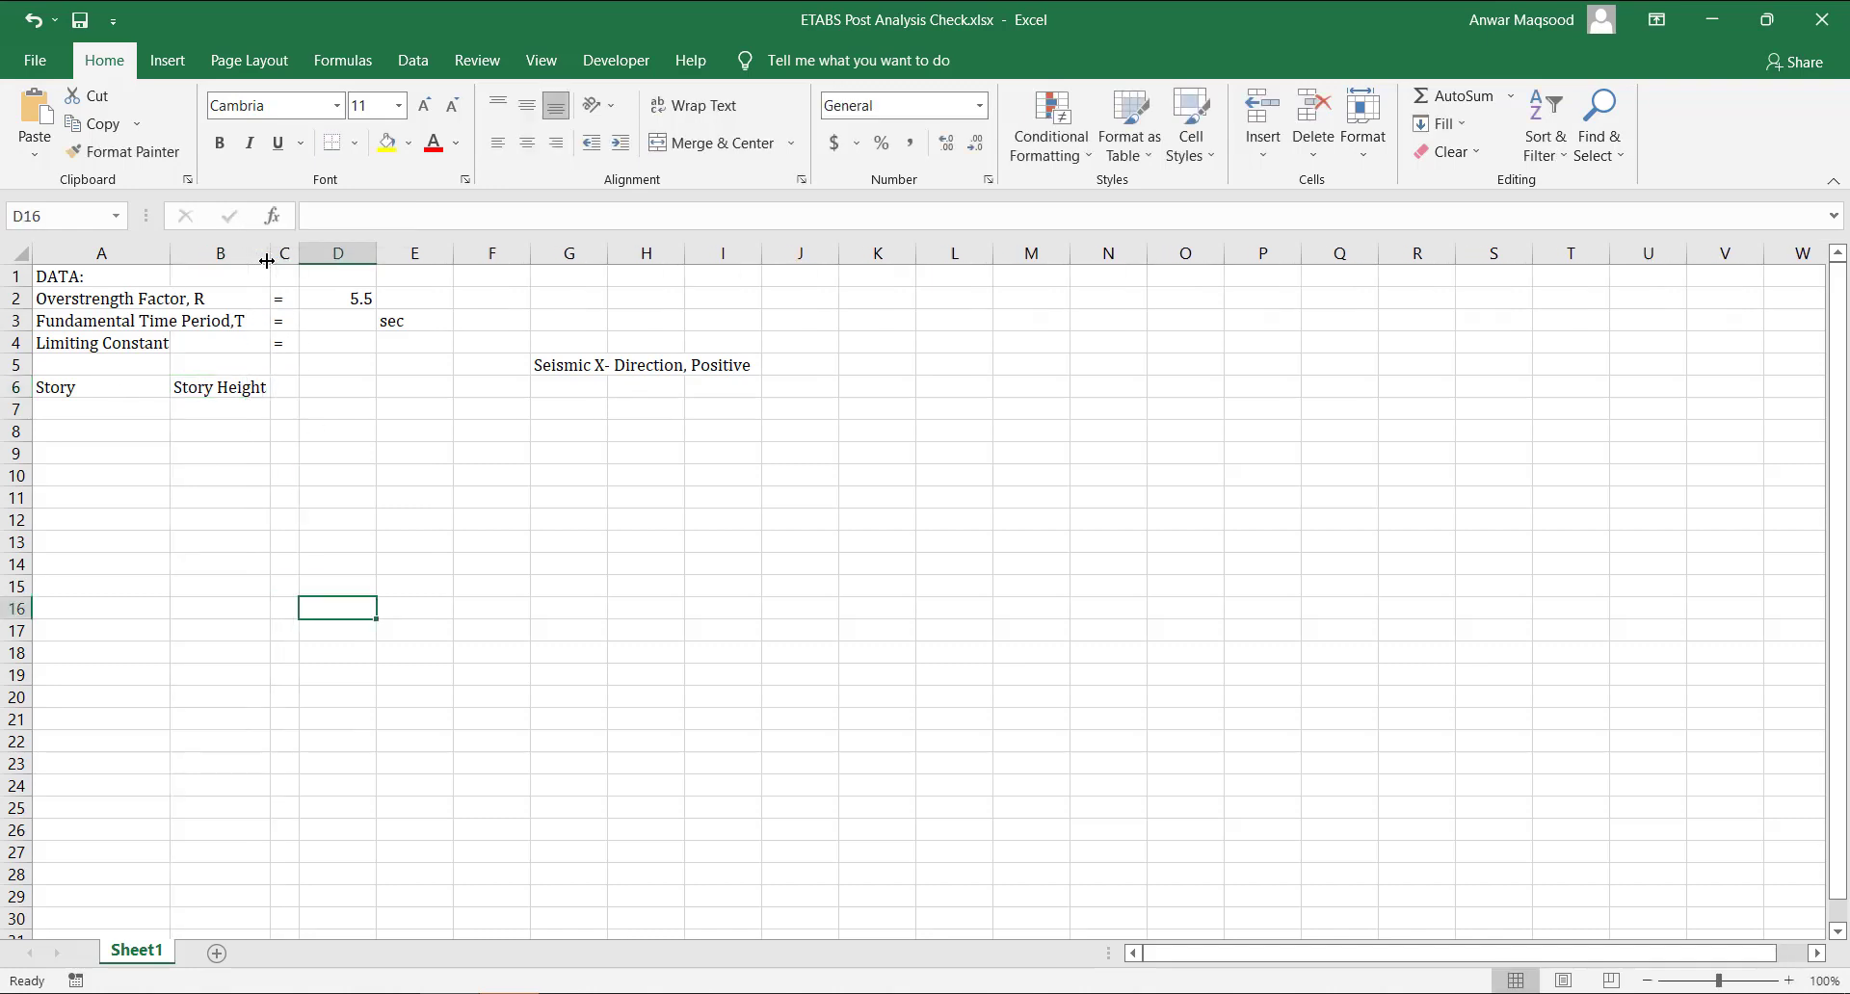
Wrap the Story Height header, then make the row 6 headers bold and centred.
left_click(231, 383)
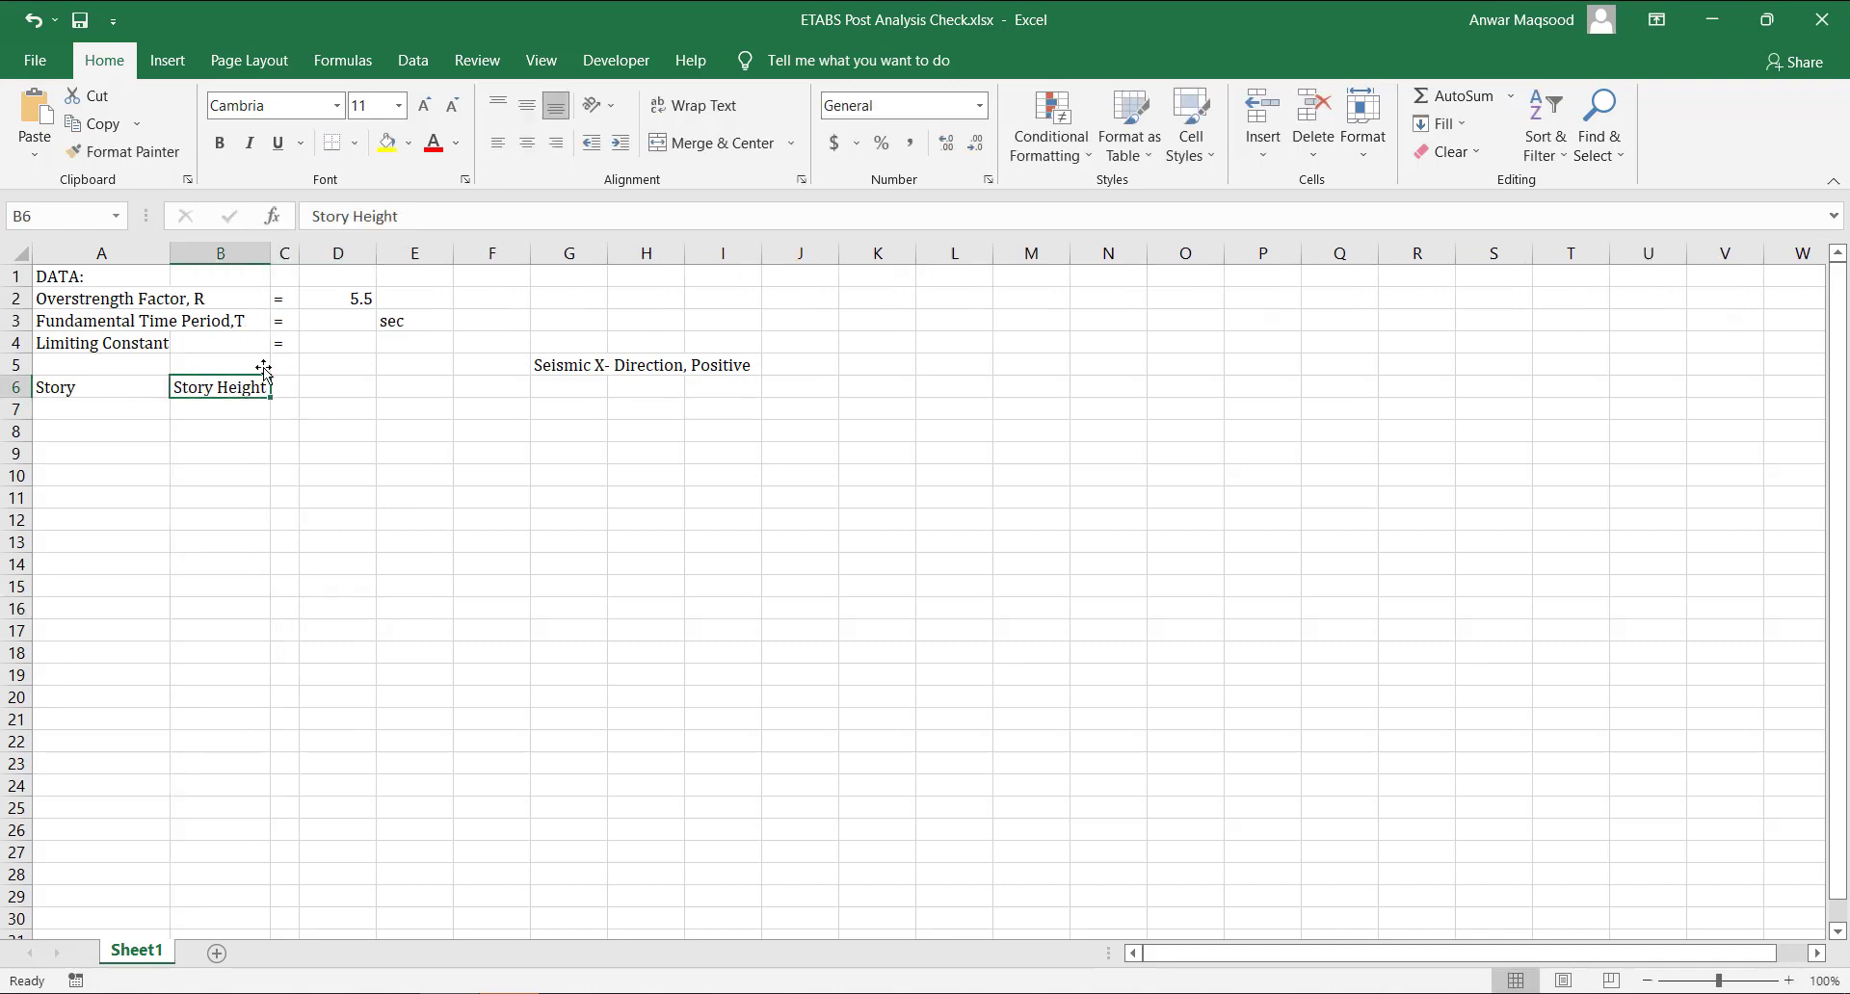
left_click(731, 113)
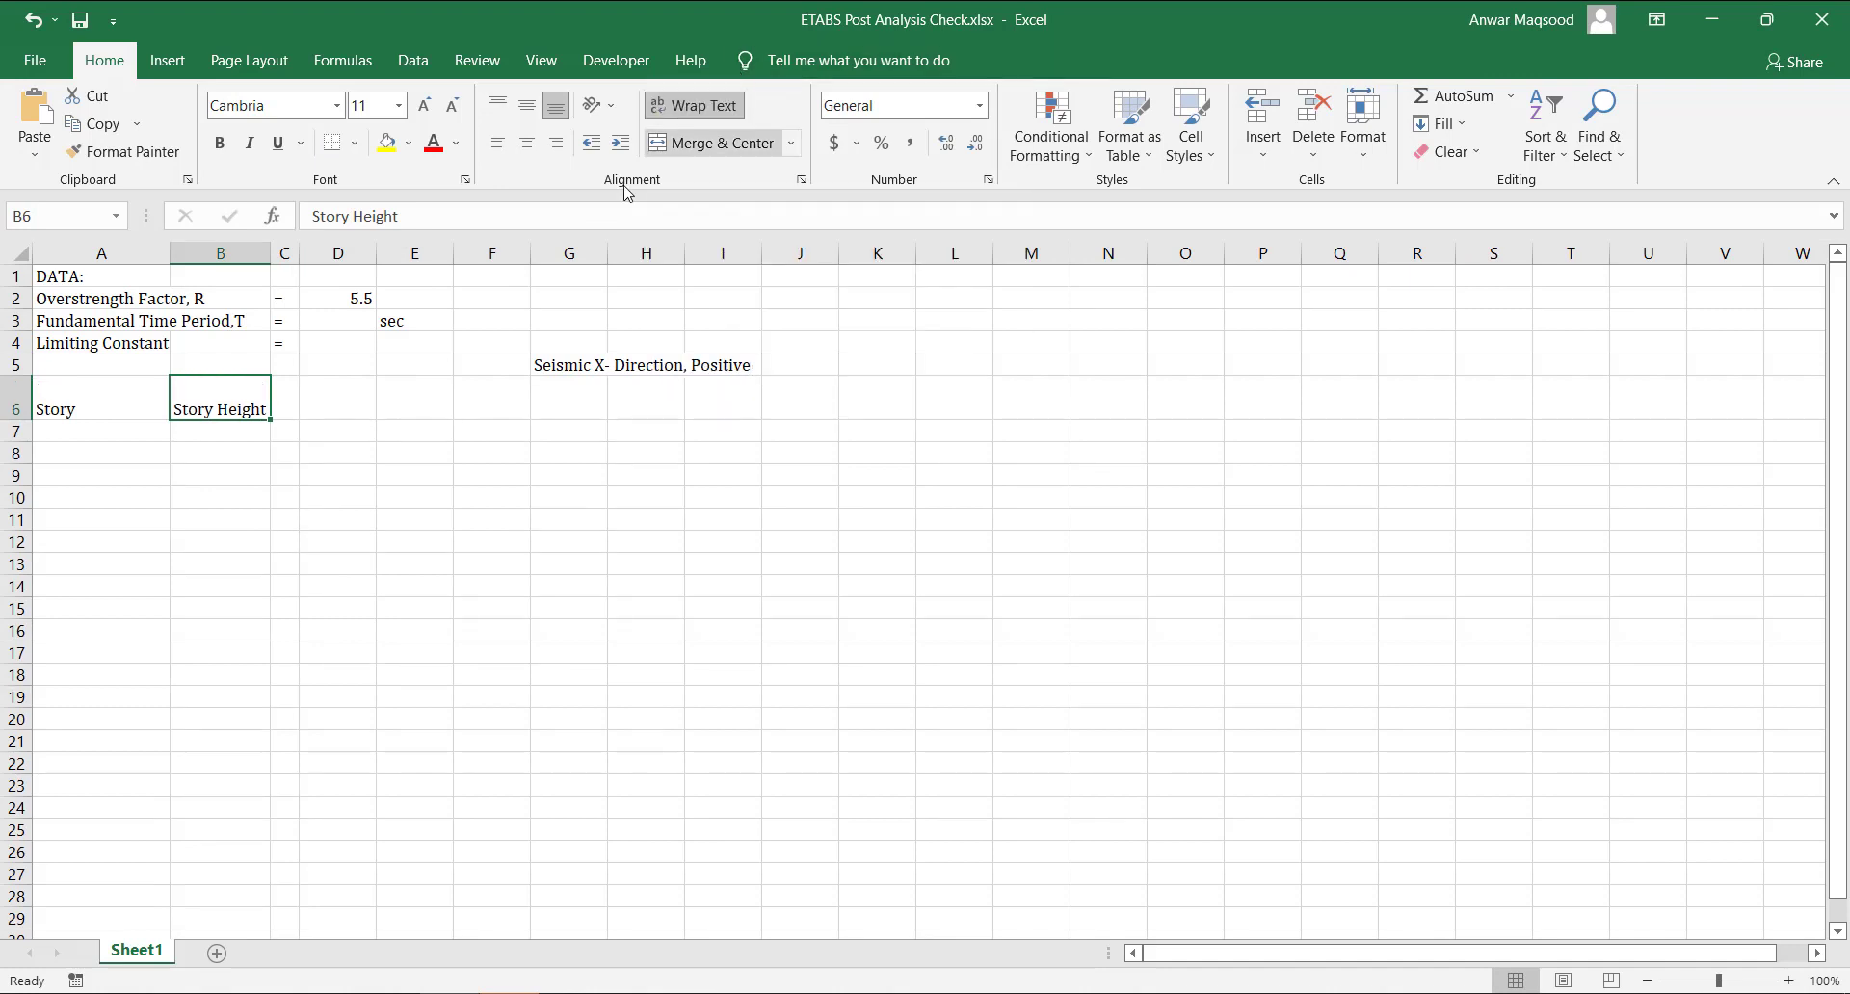
left_click_drag(273, 252, 274, 252)
left_click_drag(232, 403, 1233, 390)
key("ctrl+b")
left_click(332, 499)
left_click(527, 143)
left_click(505, 676)
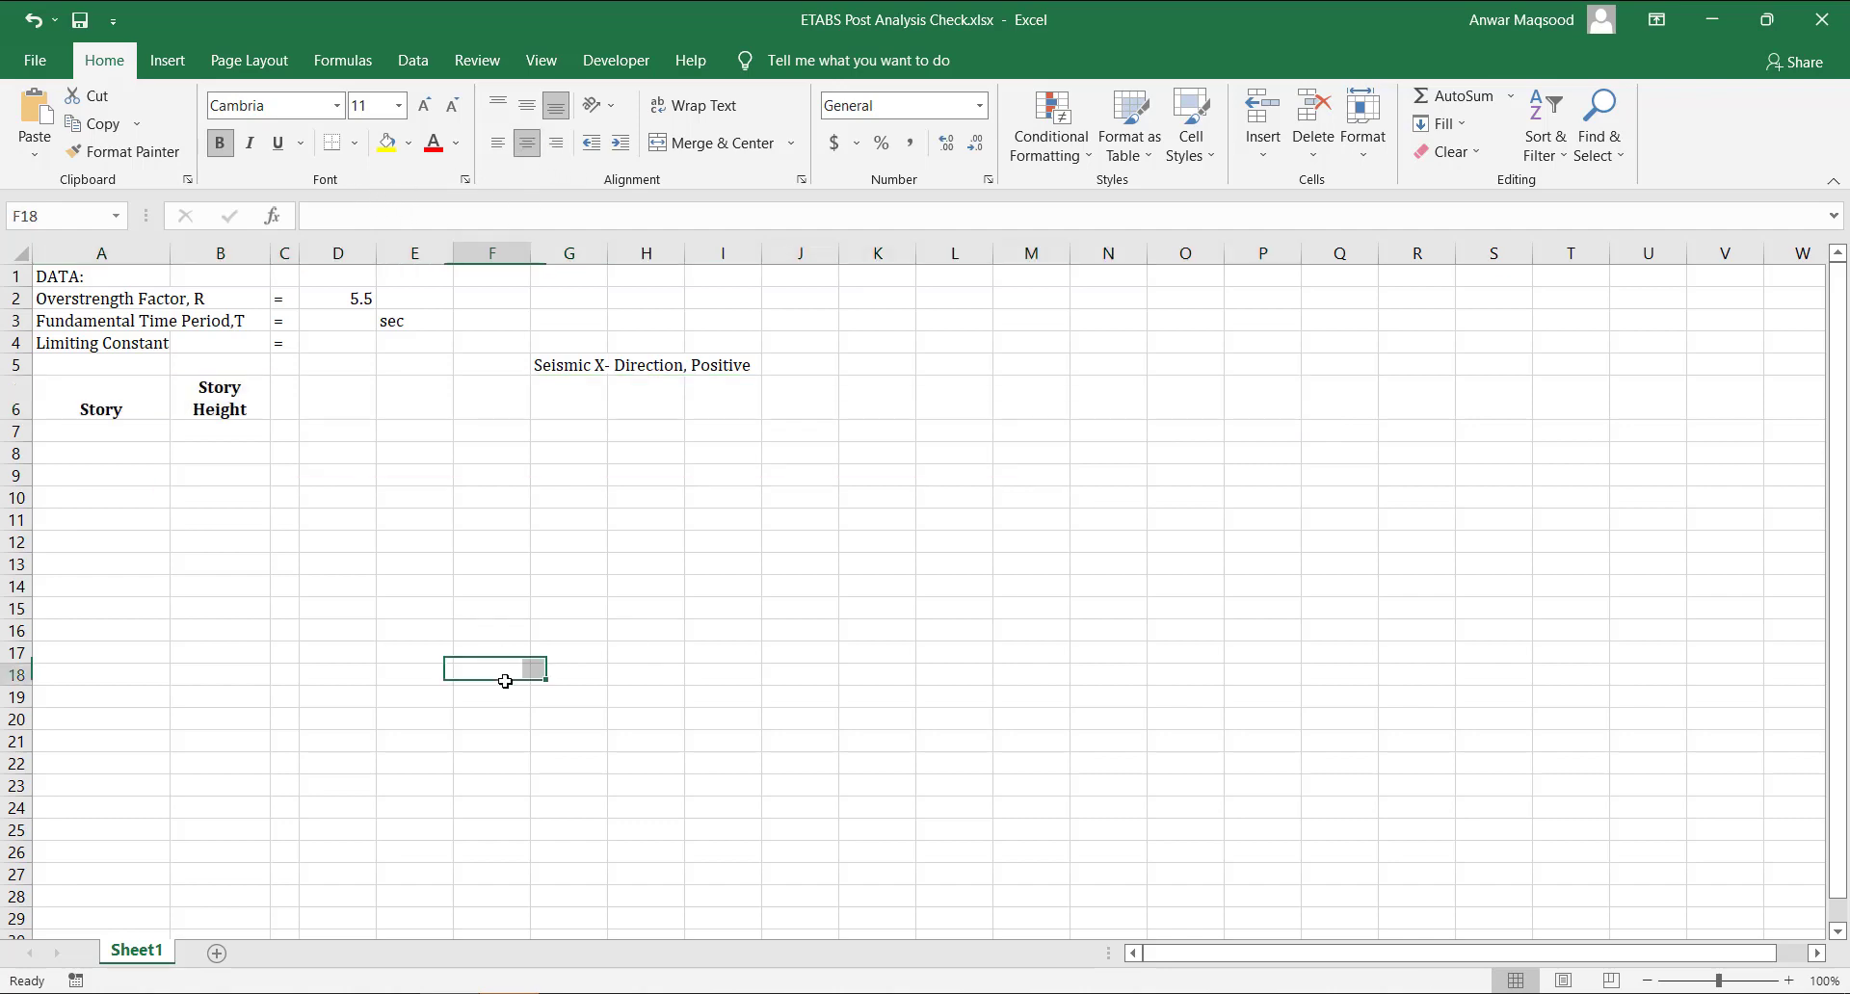
Show the ETABS Story Definitions table and copy the names of the four stories.
key("alt+Tab")
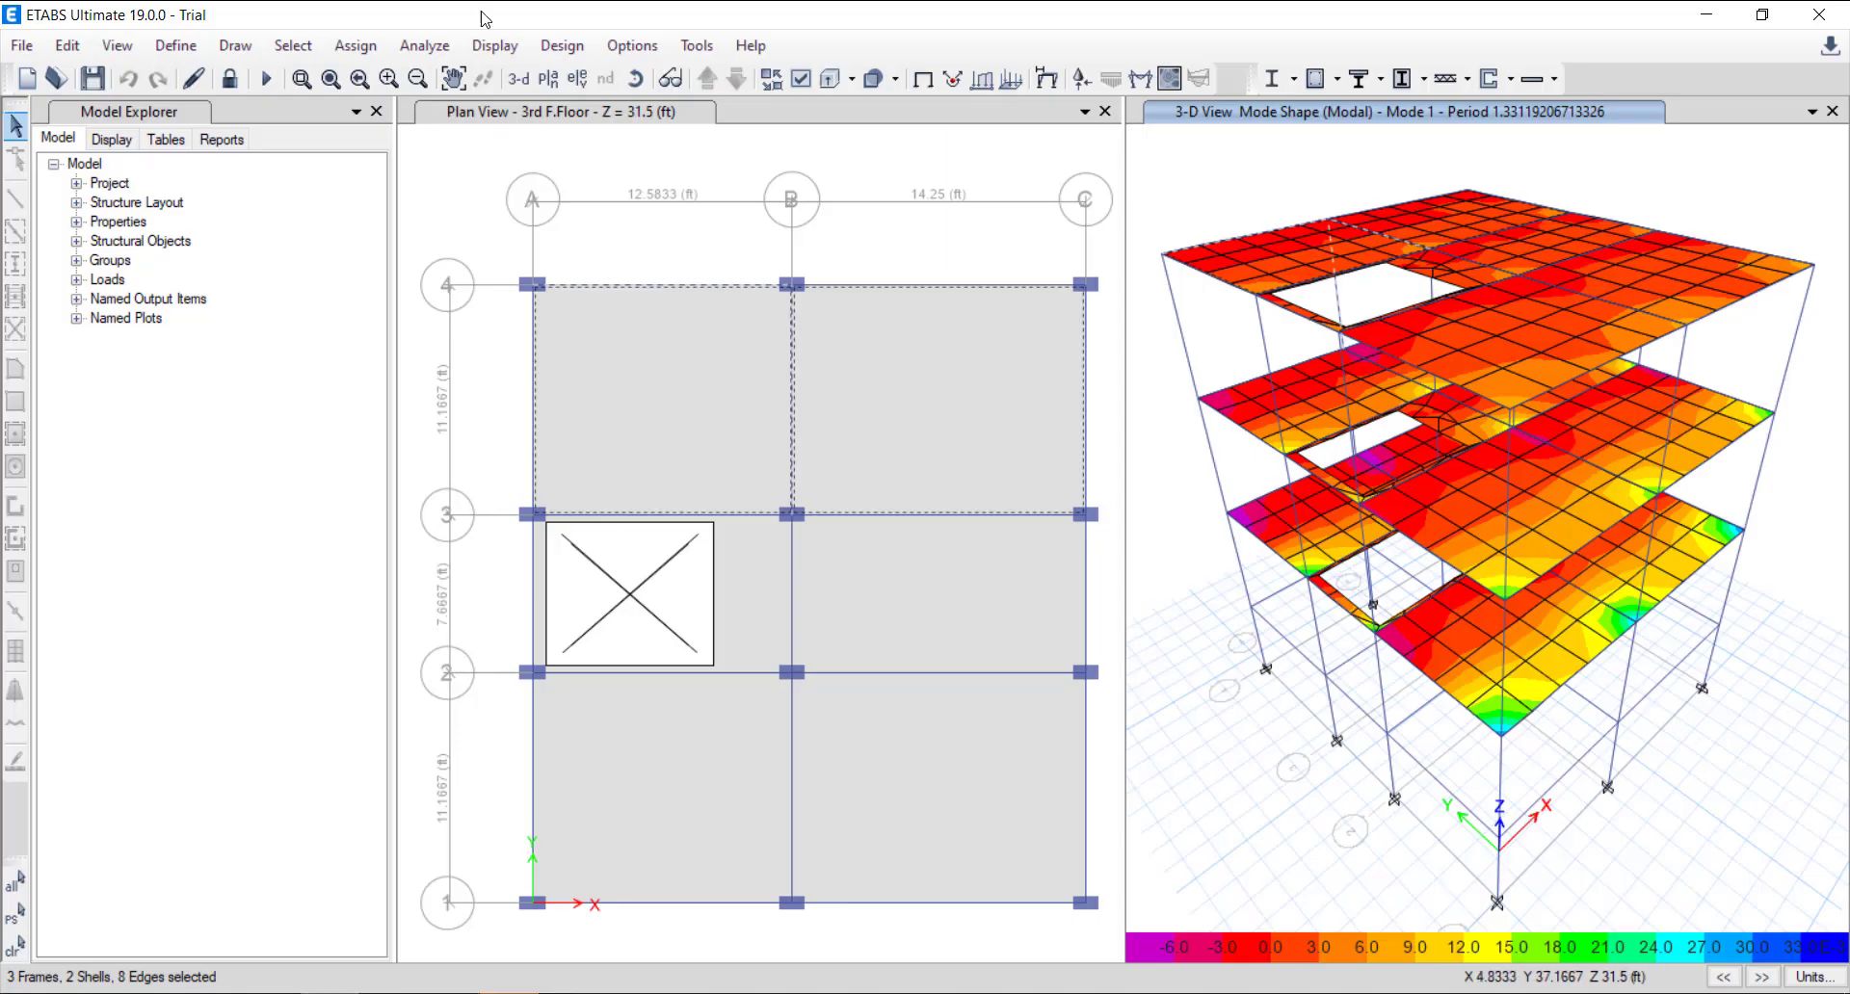
left_click(166, 139)
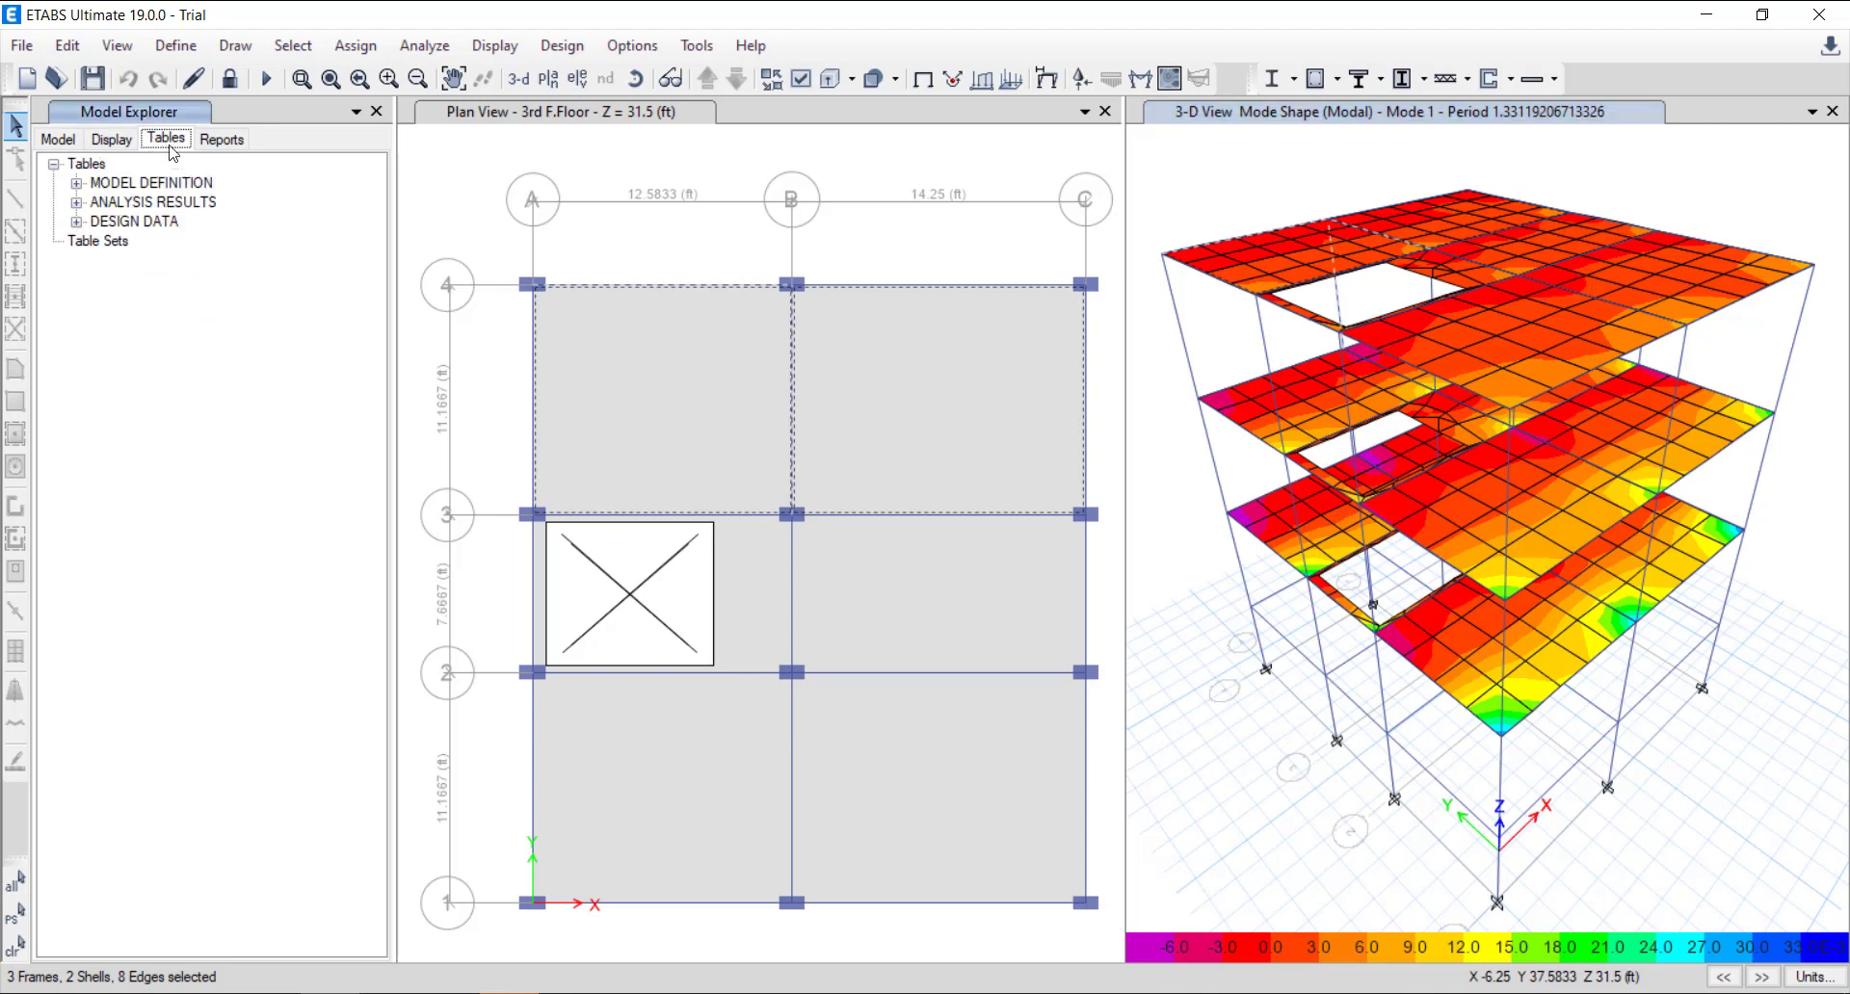
left_click(76, 183)
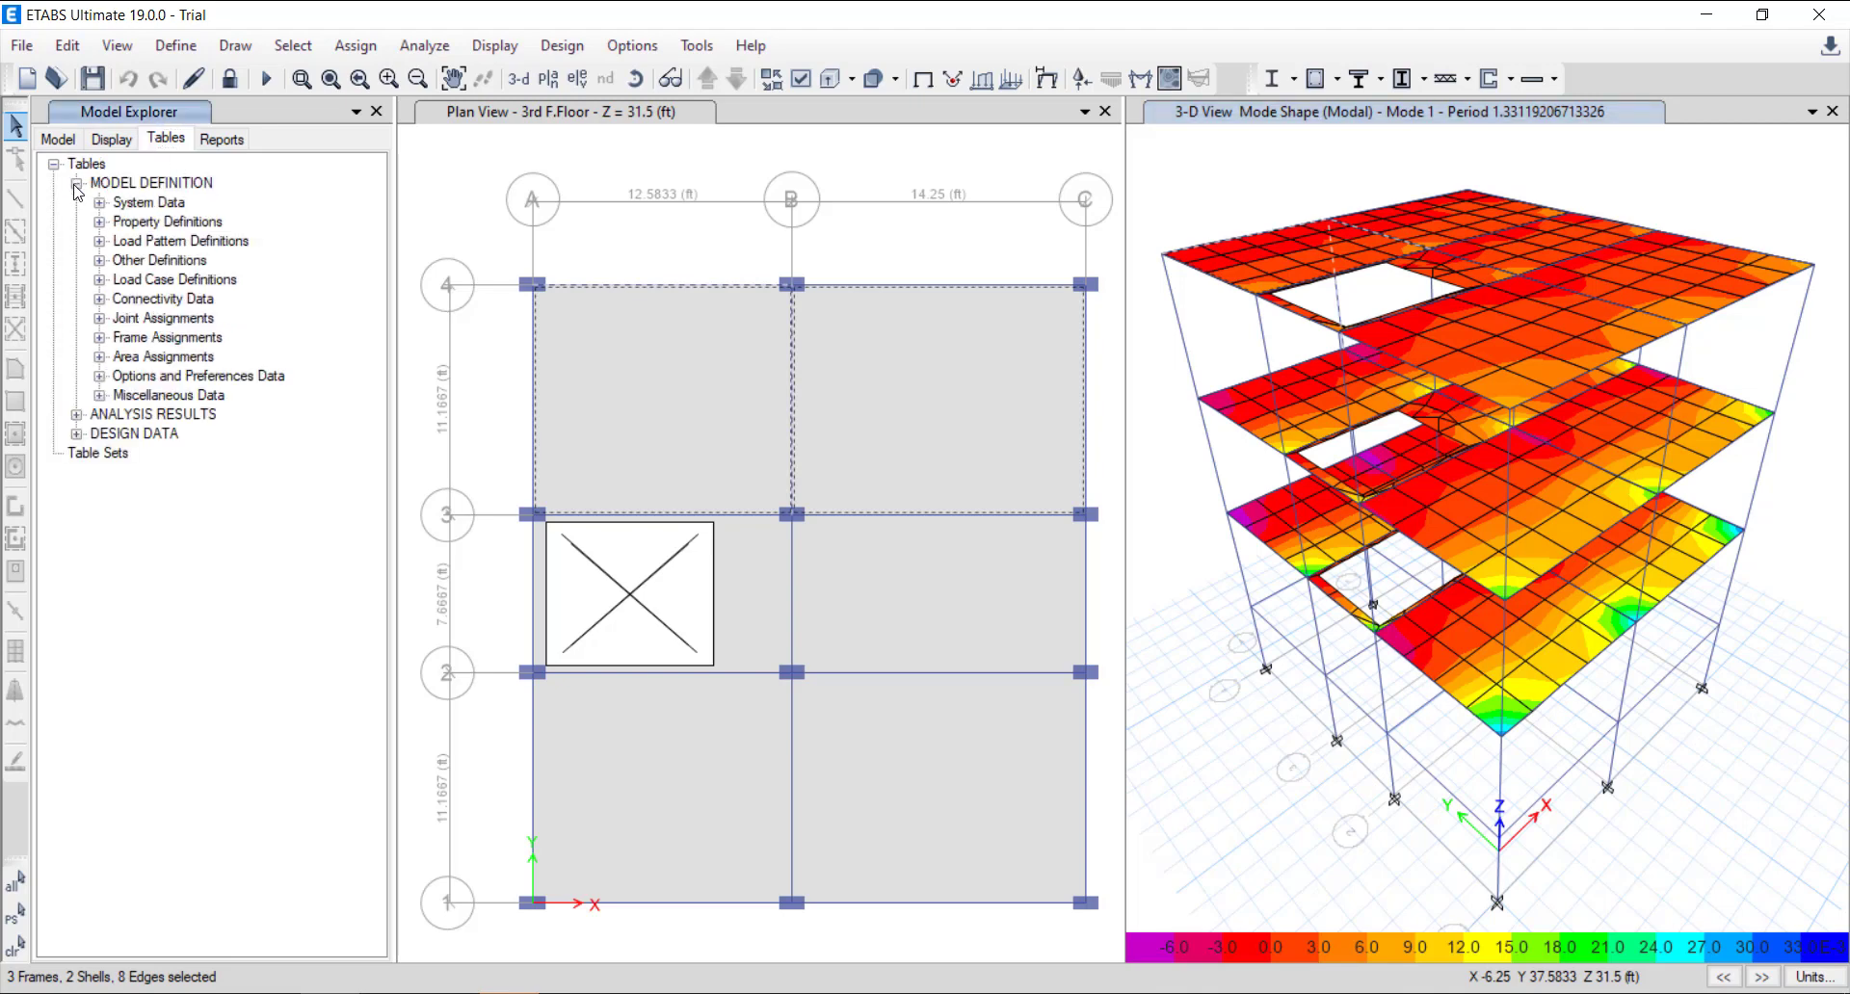
left_click(99, 202)
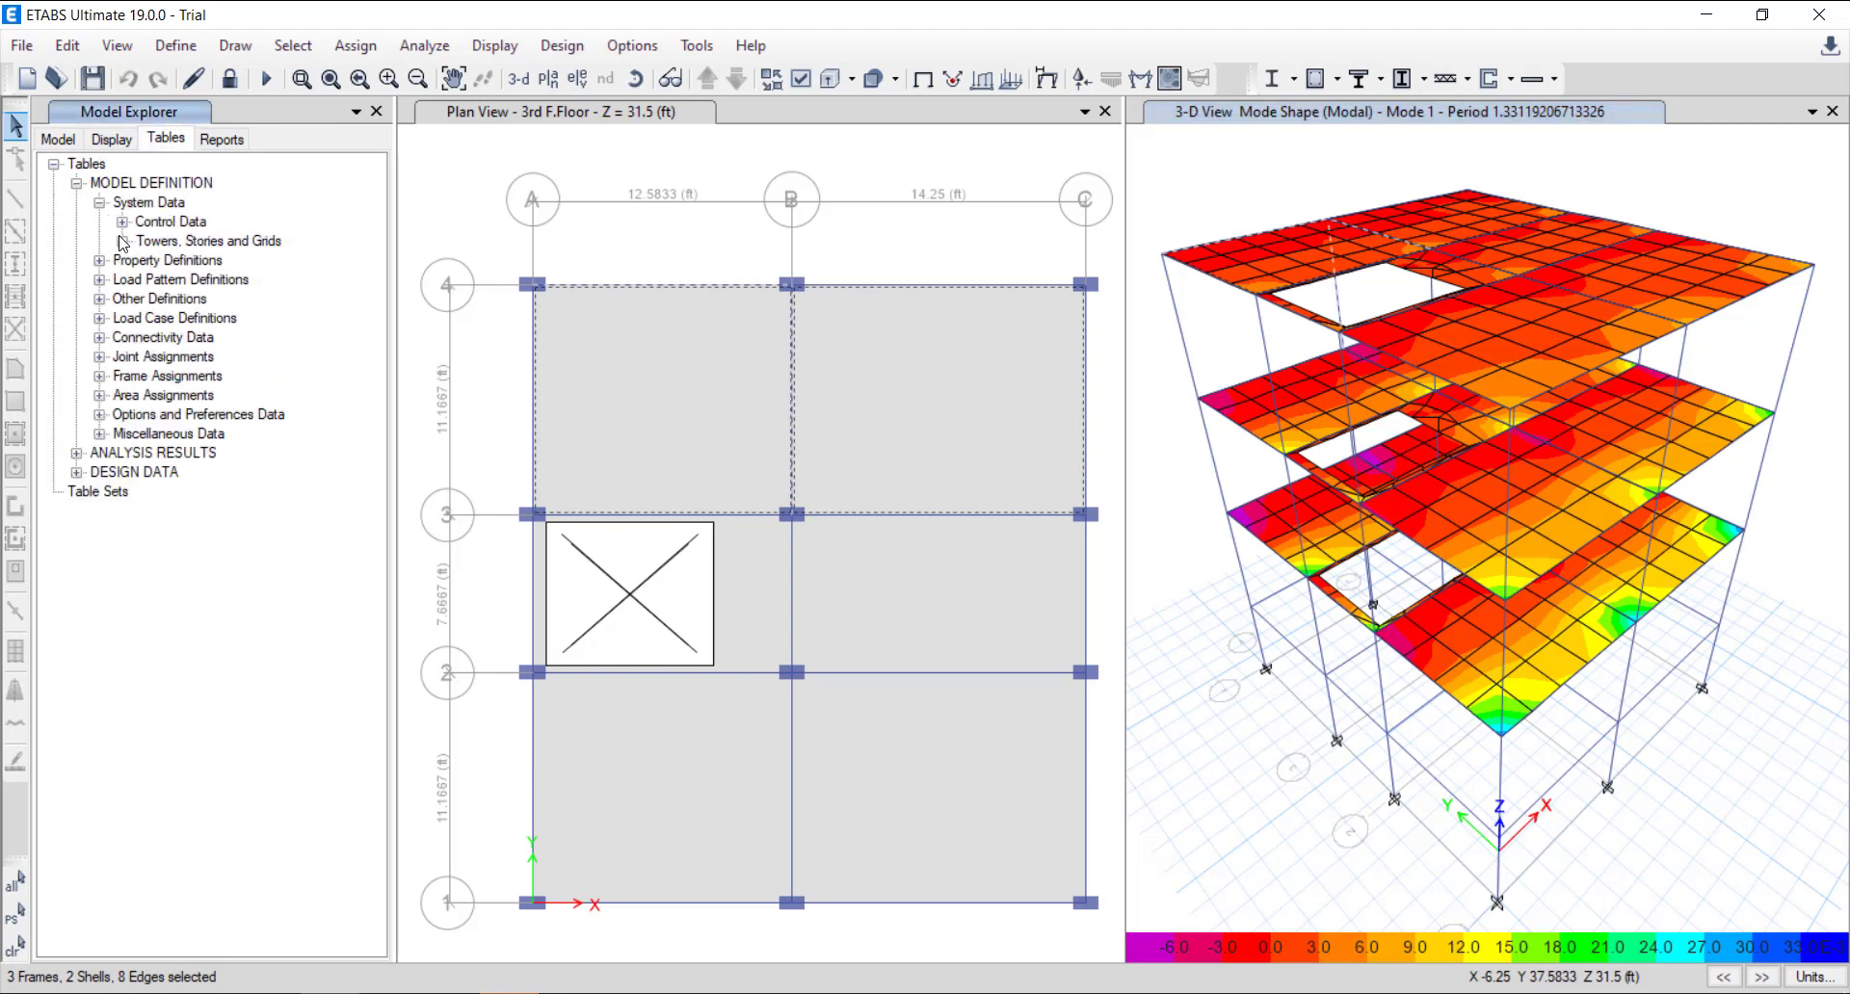
left_click(122, 242)
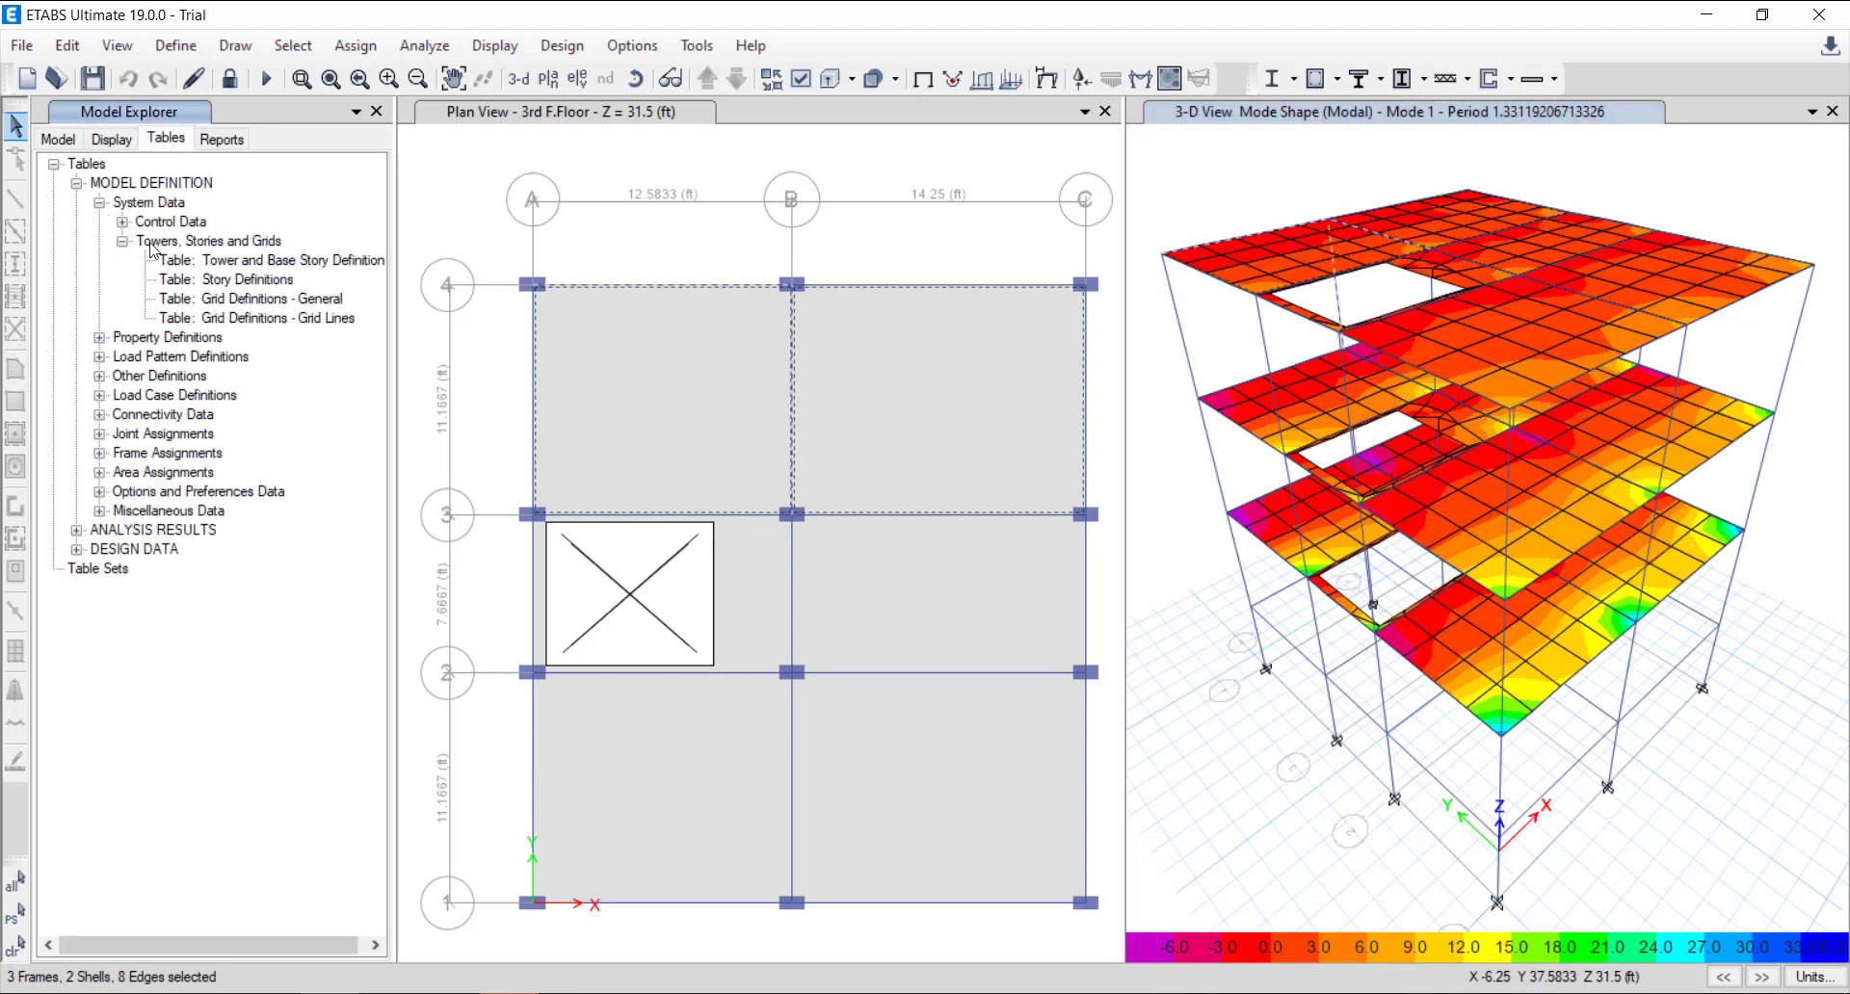
right_click(220, 289)
left_click(245, 299)
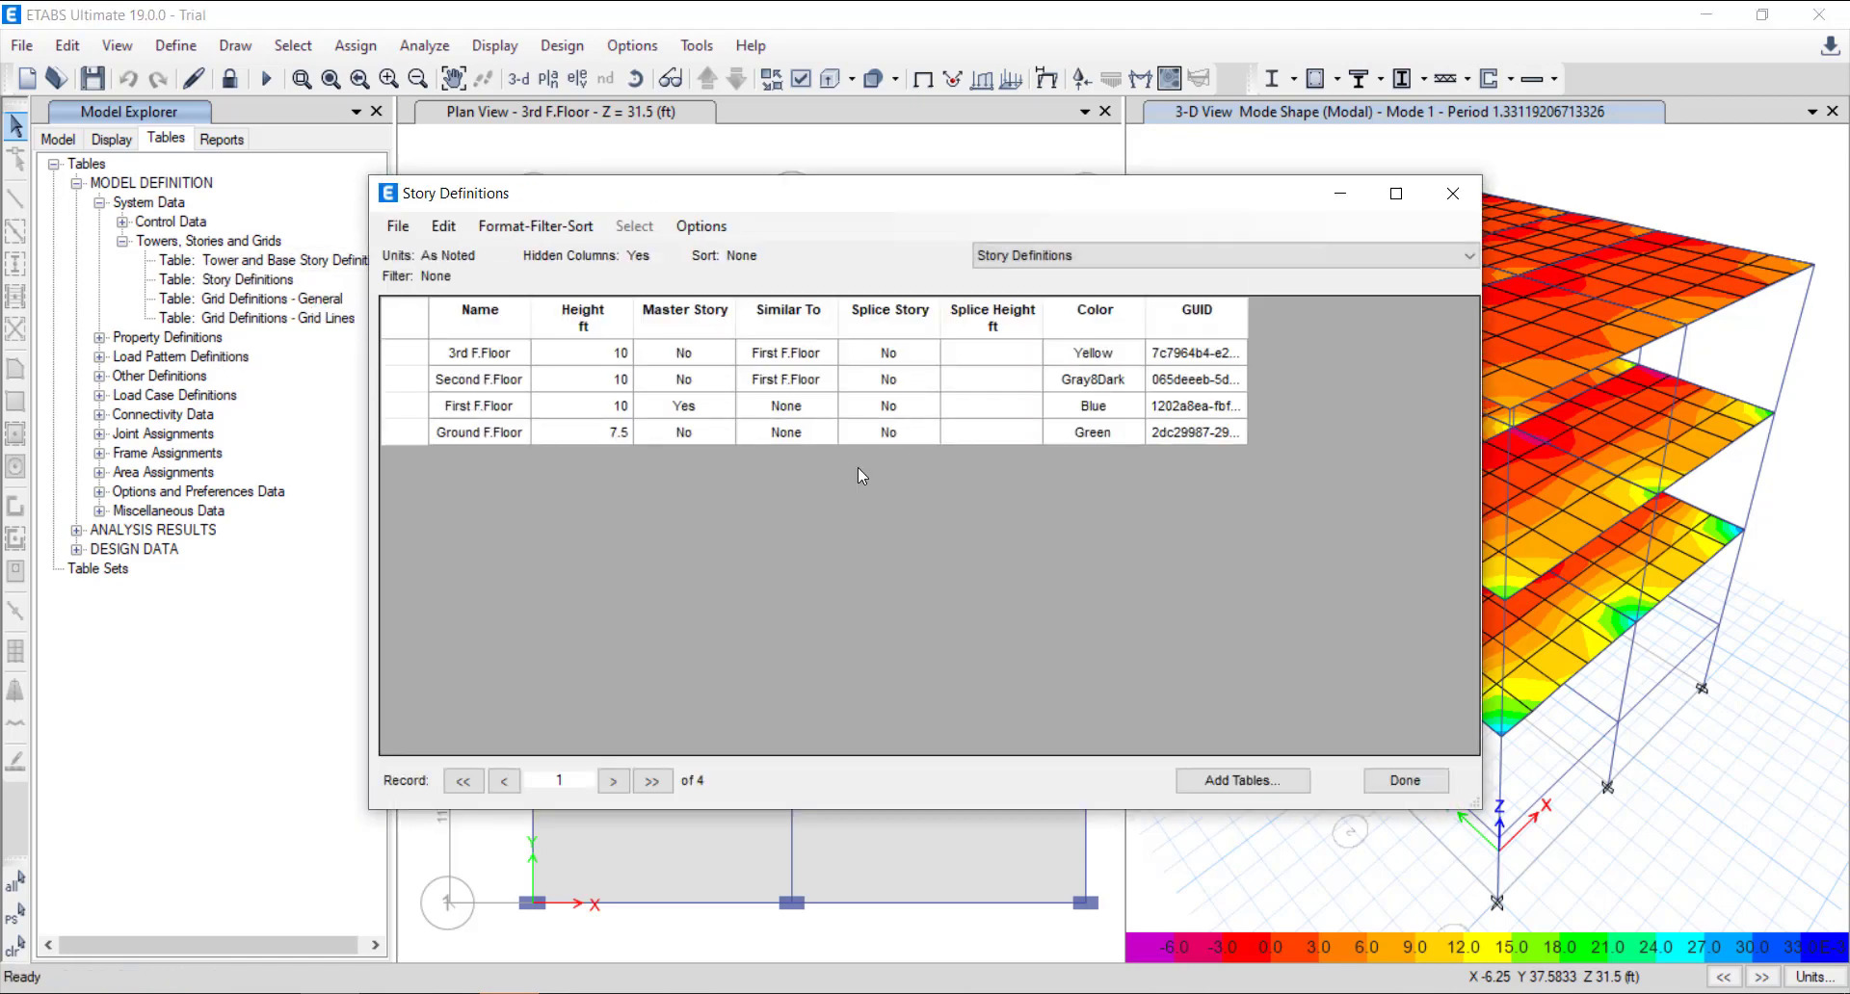
left_click_drag(499, 359, 506, 431)
key("ctrl+c")
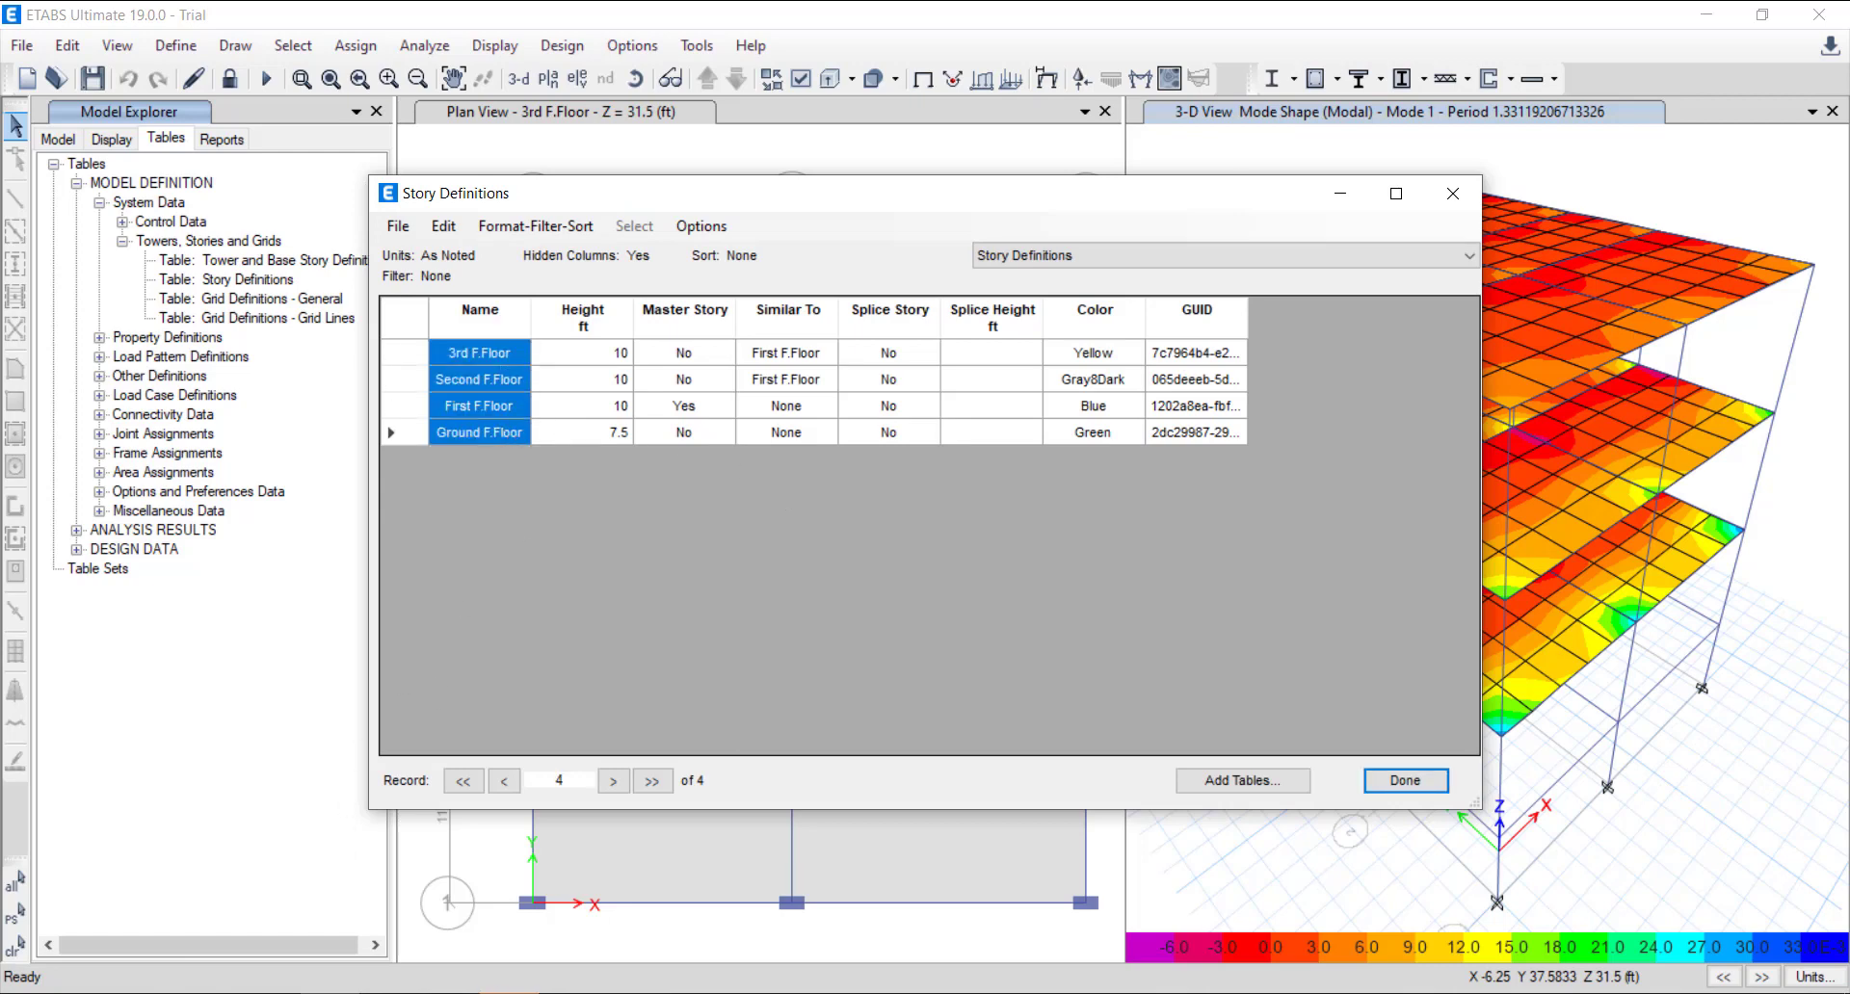
key("alt+Tab")
Paste the story names into A7:A10 and their heights (10, 10, 10, 7.5) into B7:B10.
right_click(95, 430)
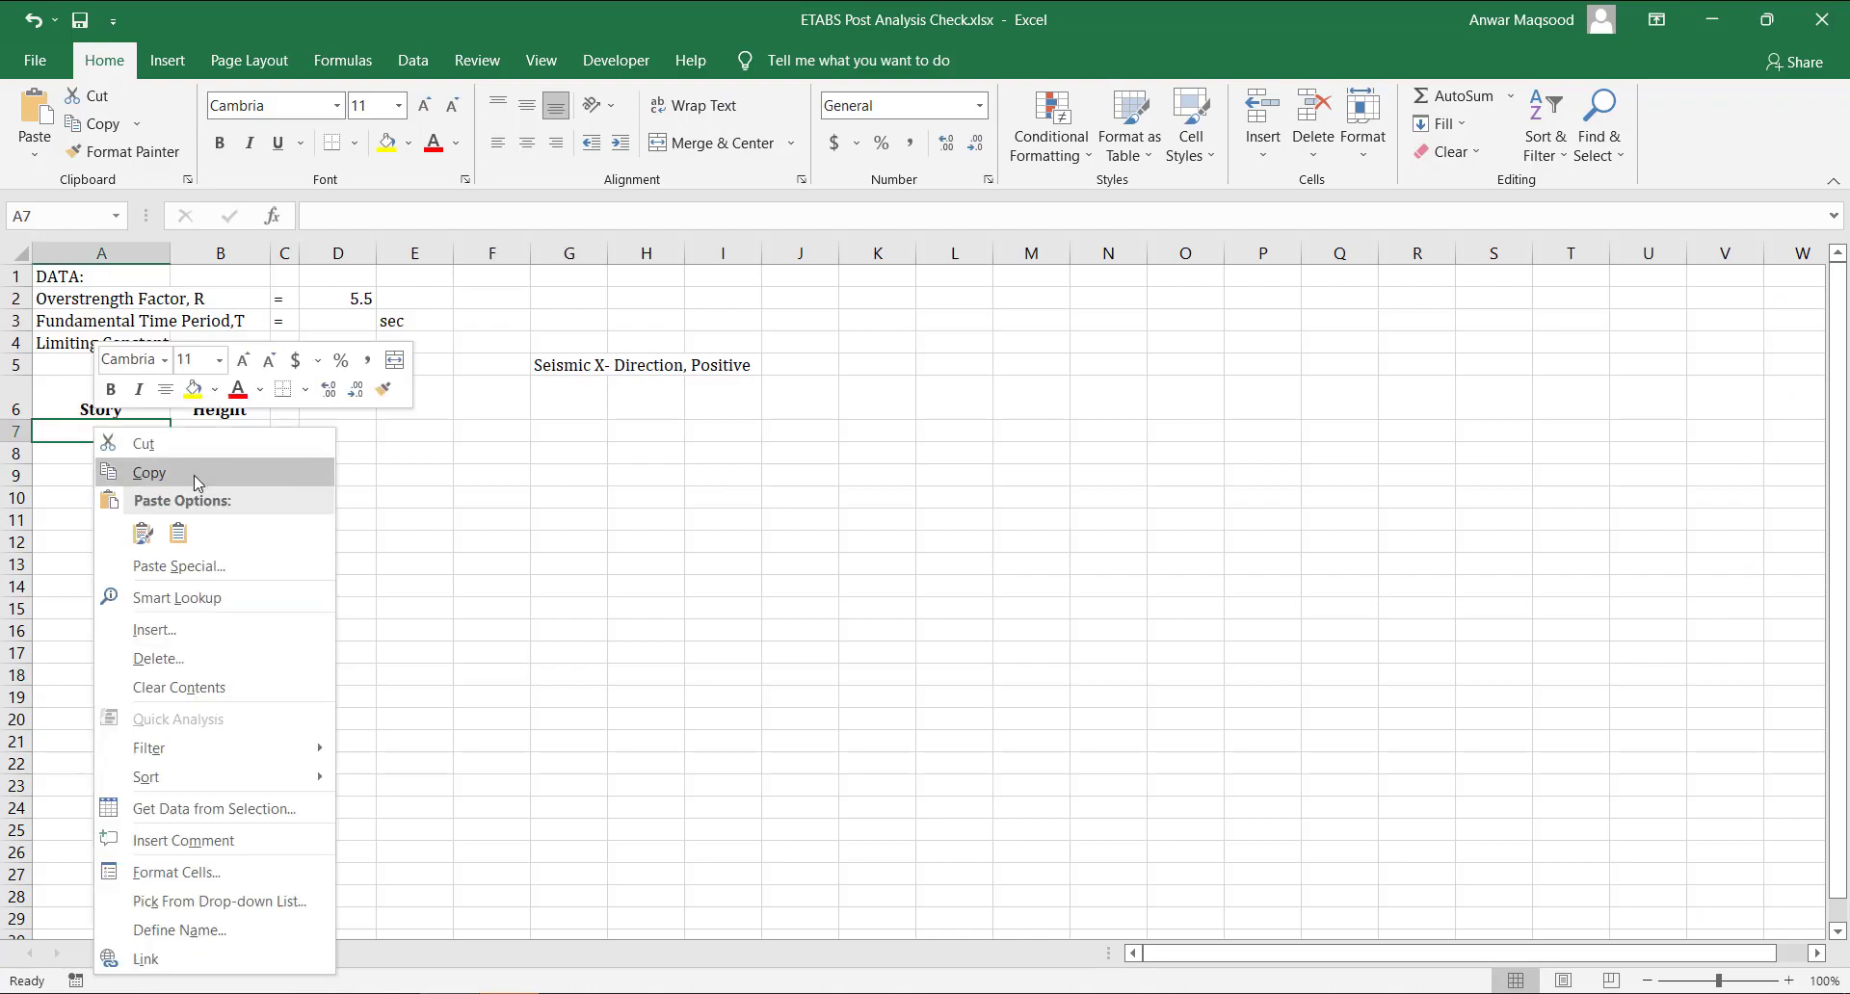
left_click(178, 533)
key("alt+Tab")
left_click_drag(582, 352, 584, 436)
key("ctrl+c")
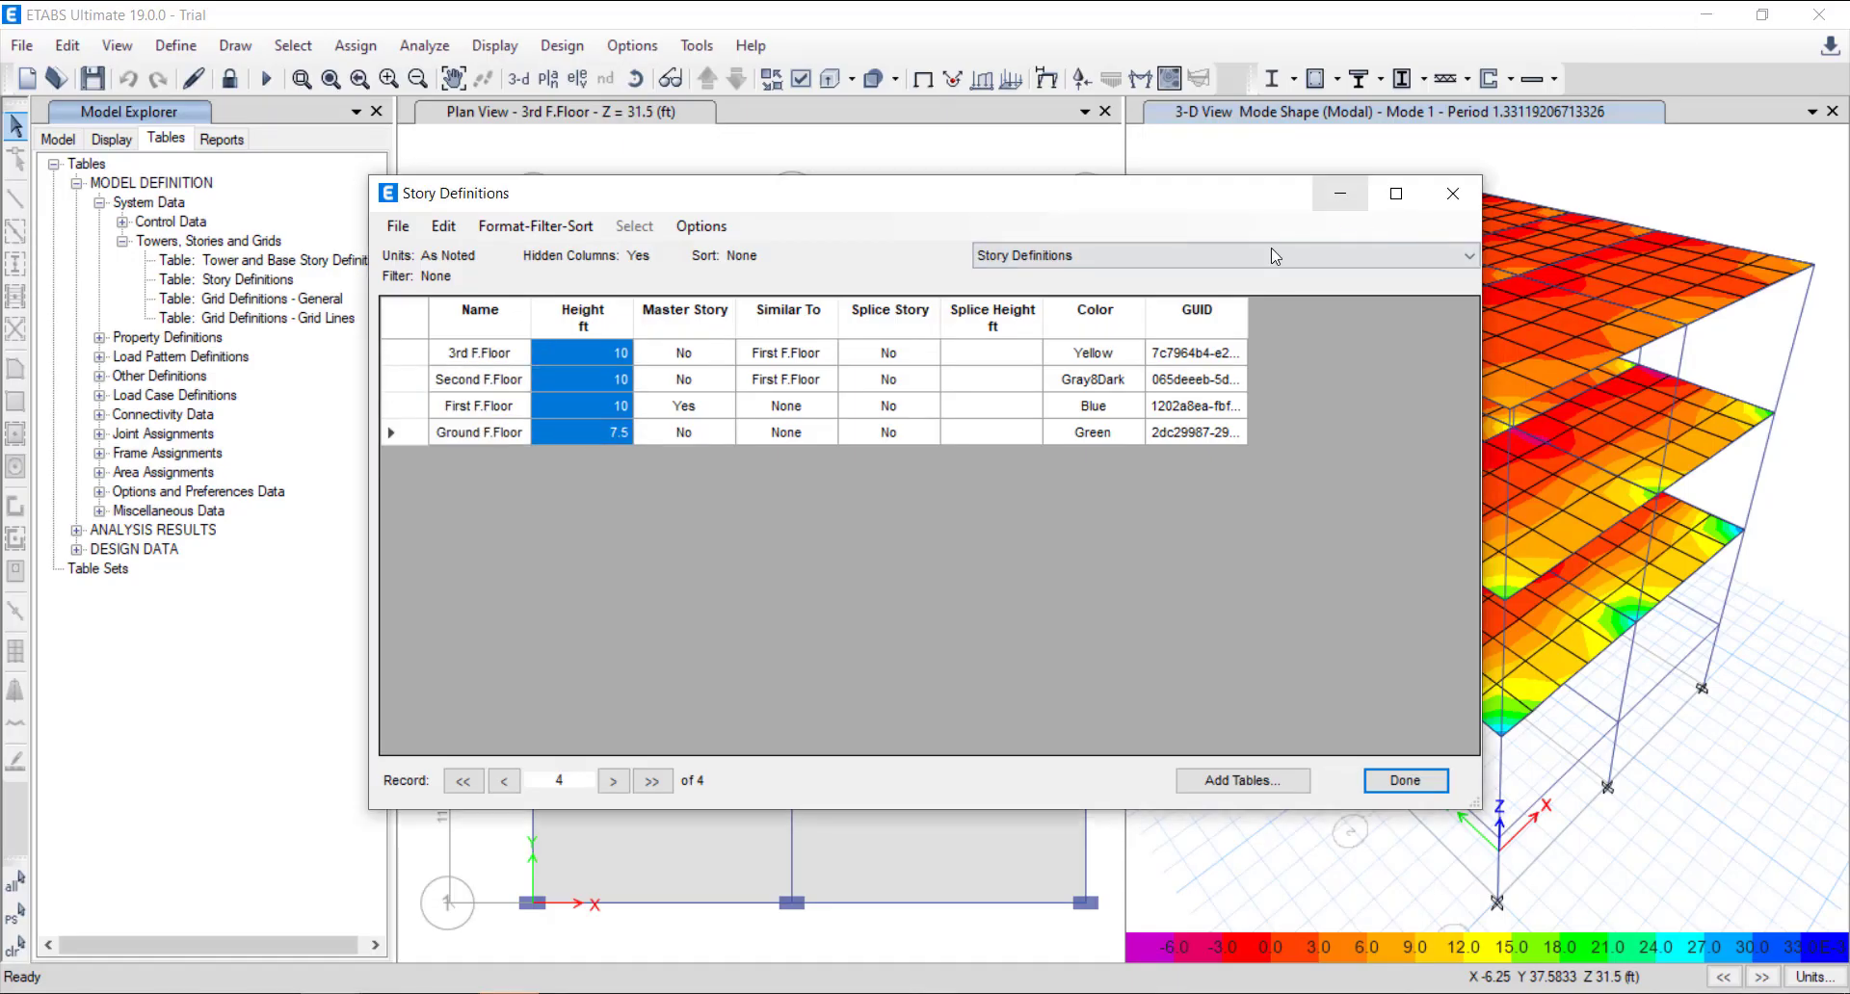
key("alt+Tab")
right_click(221, 439)
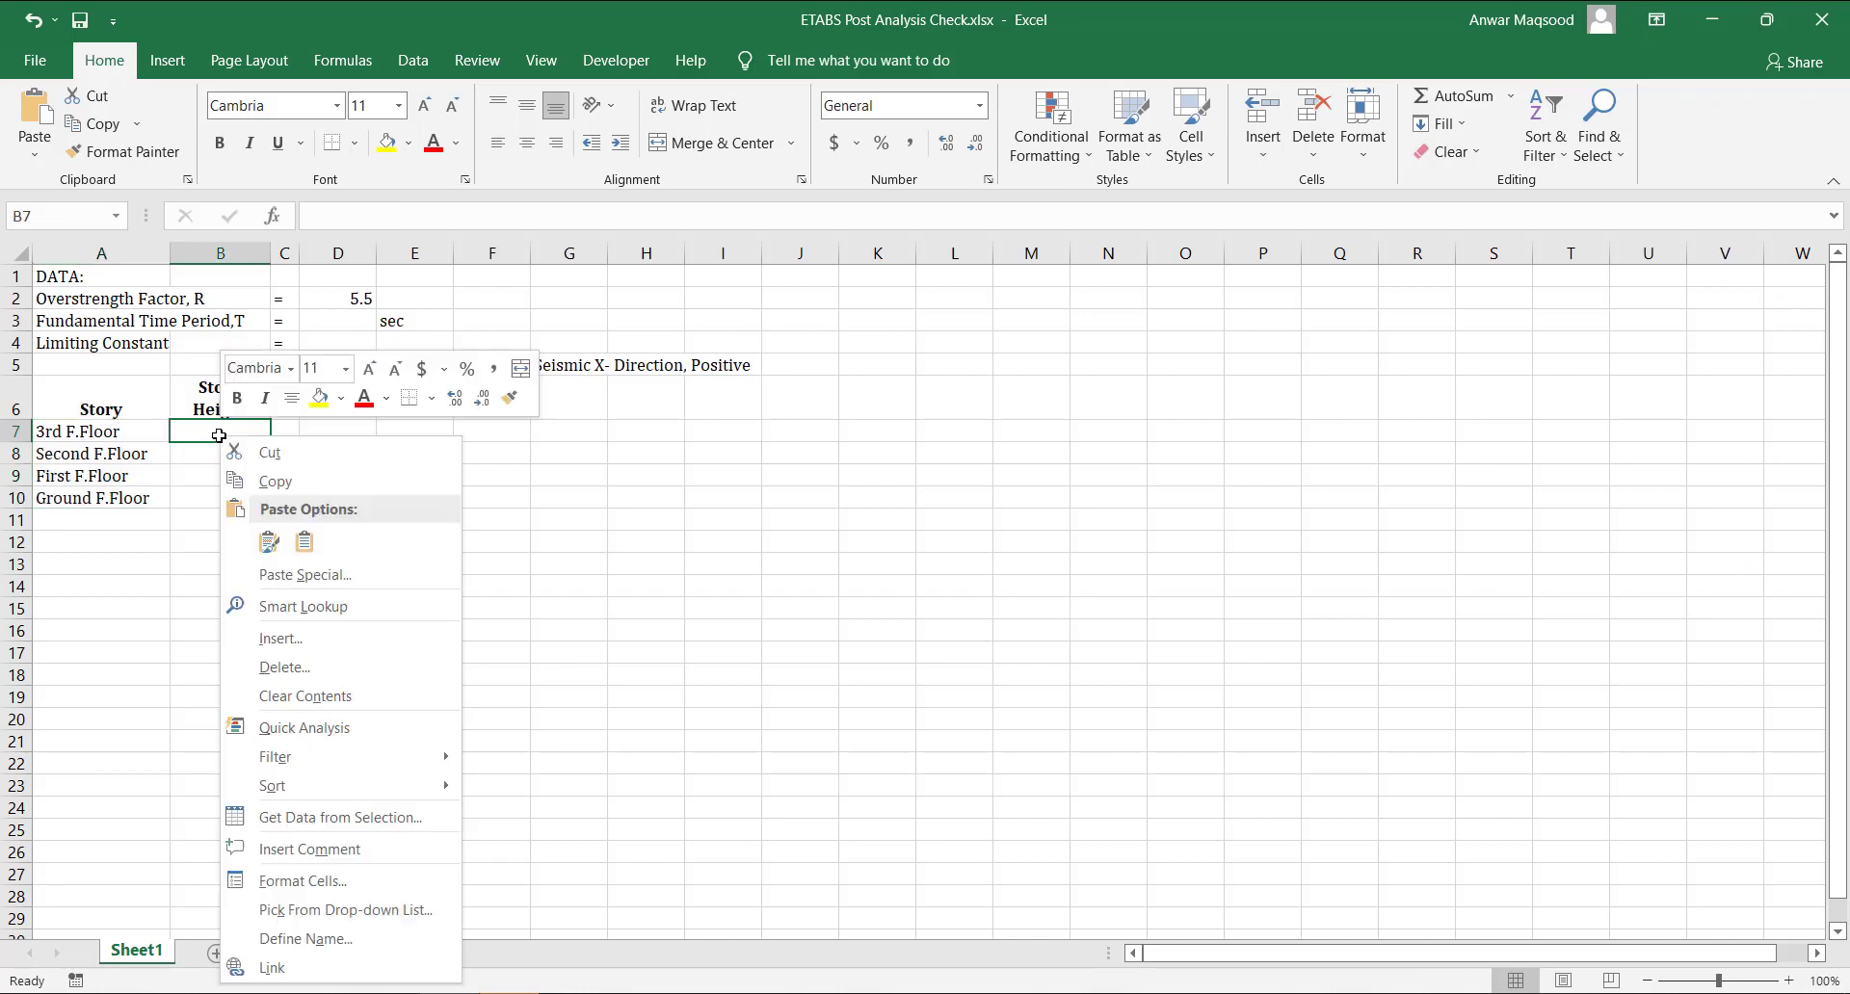
left_click(304, 541)
left_click(646, 652)
Give table A6:B10 all borders plus a thick outside border.
left_click_drag(87, 414, 232, 503)
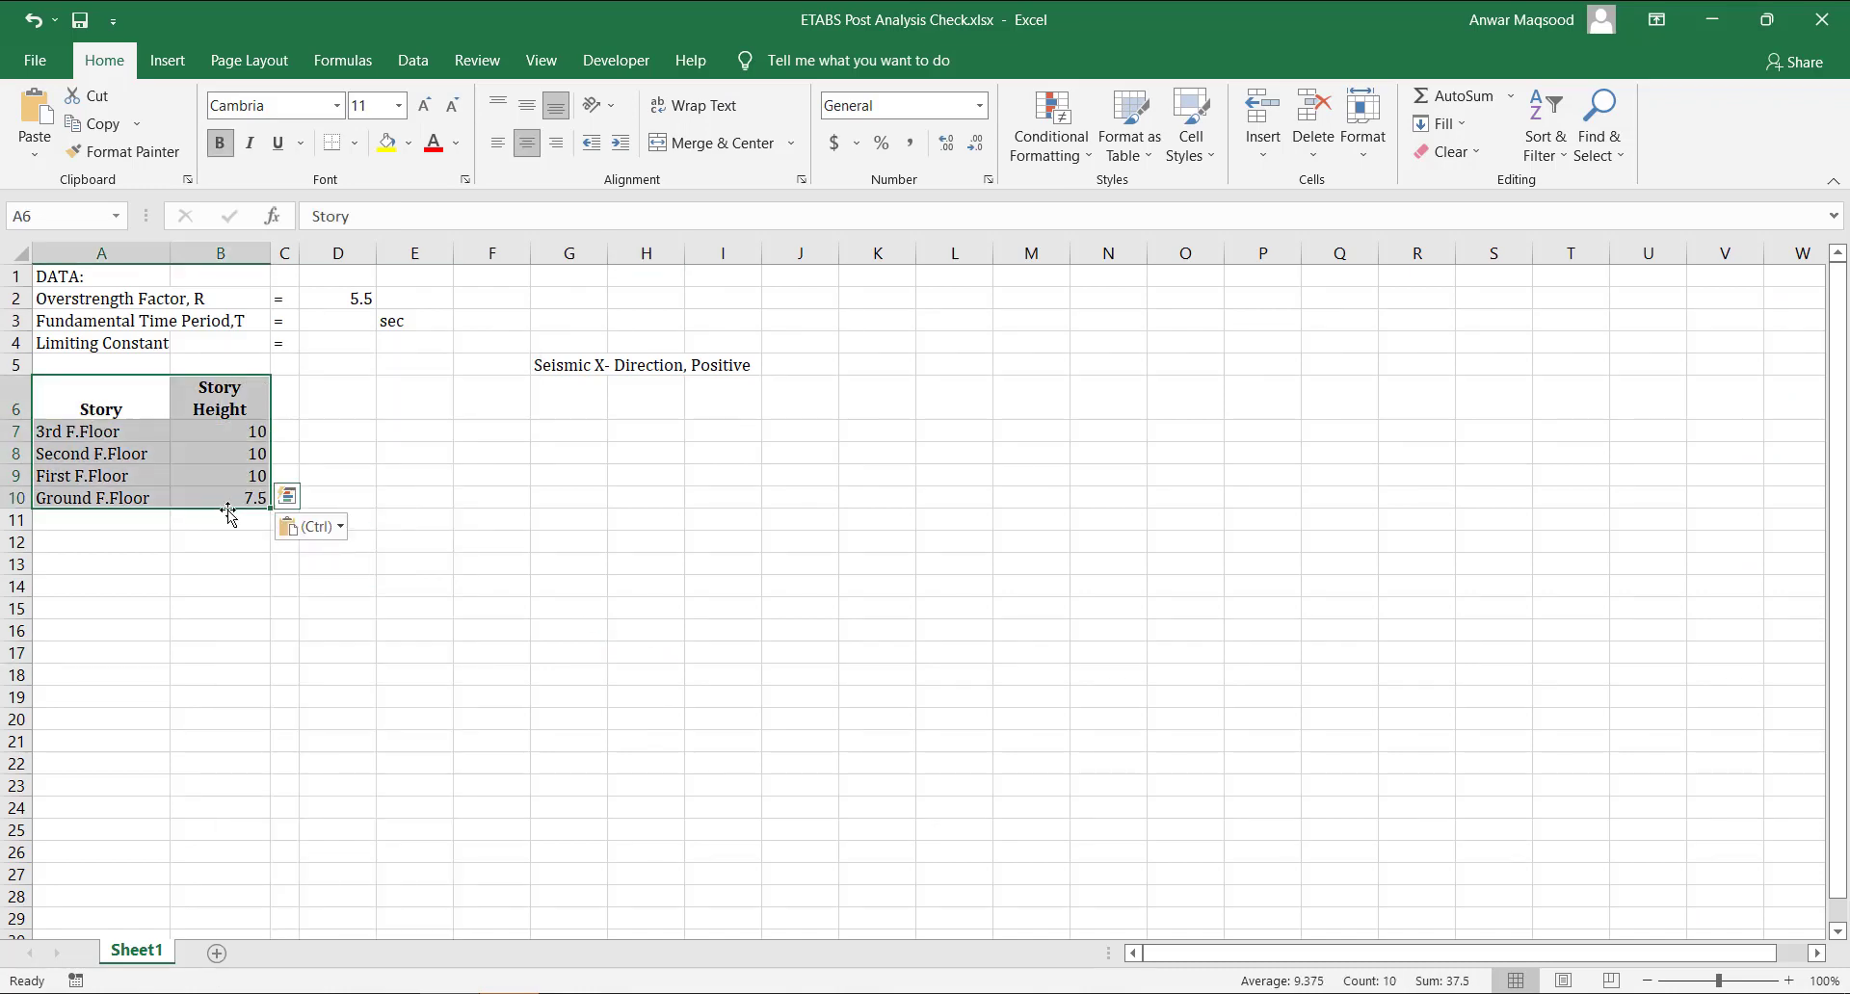
left_click(355, 142)
left_click(393, 352)
left_click(354, 143)
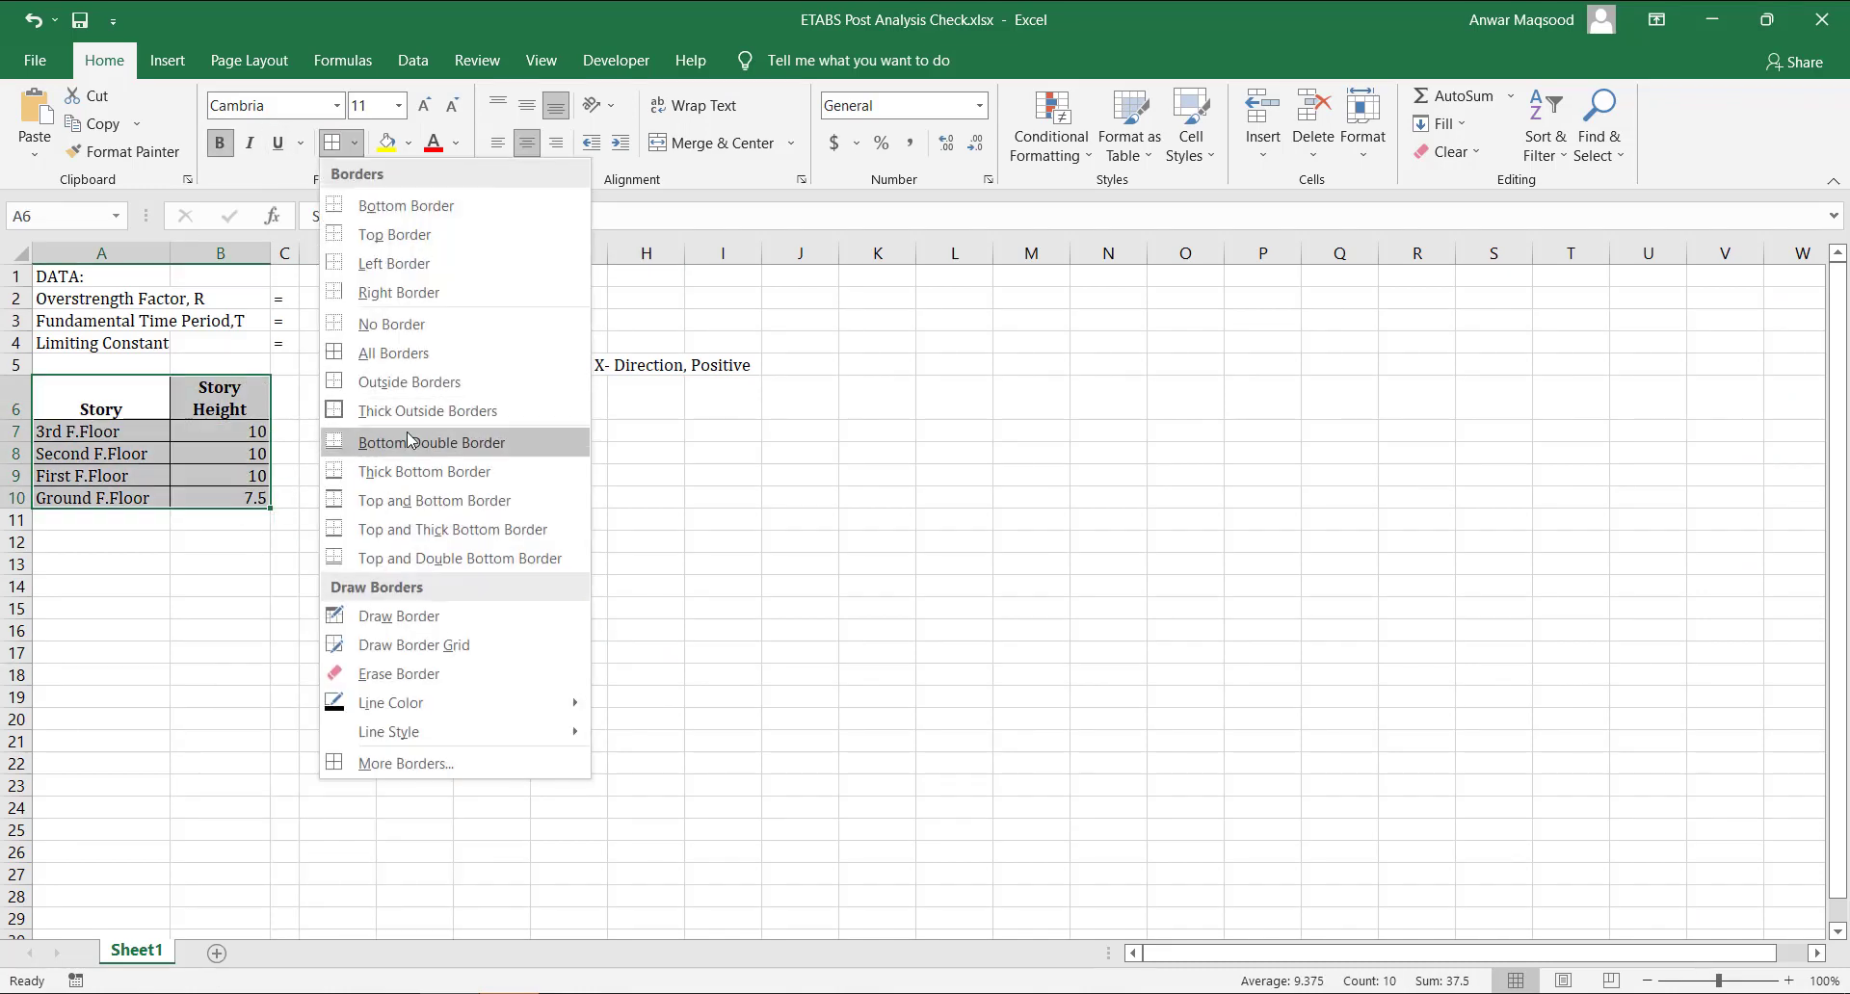
left_click(426, 410)
left_click(491, 589)
Insert a blank row above the table, selecting A6 for a title.
right_click(16, 409)
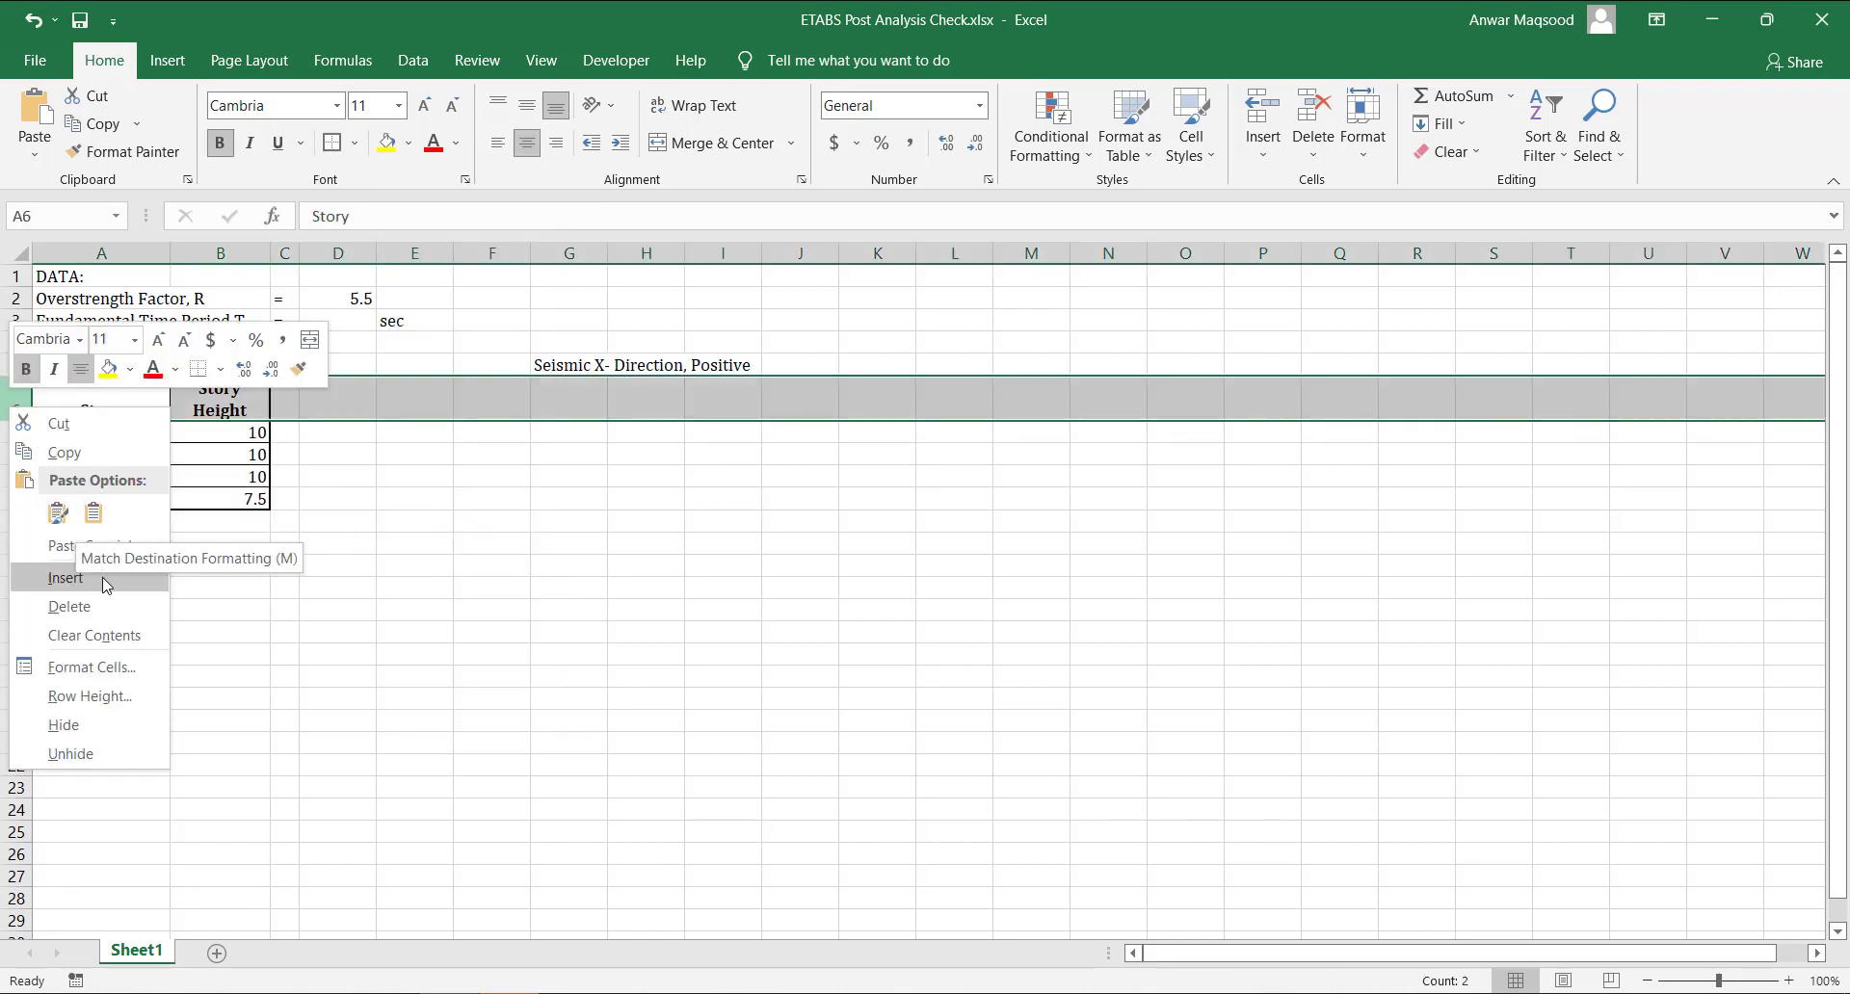
left_click(136, 578)
left_click(149, 386)
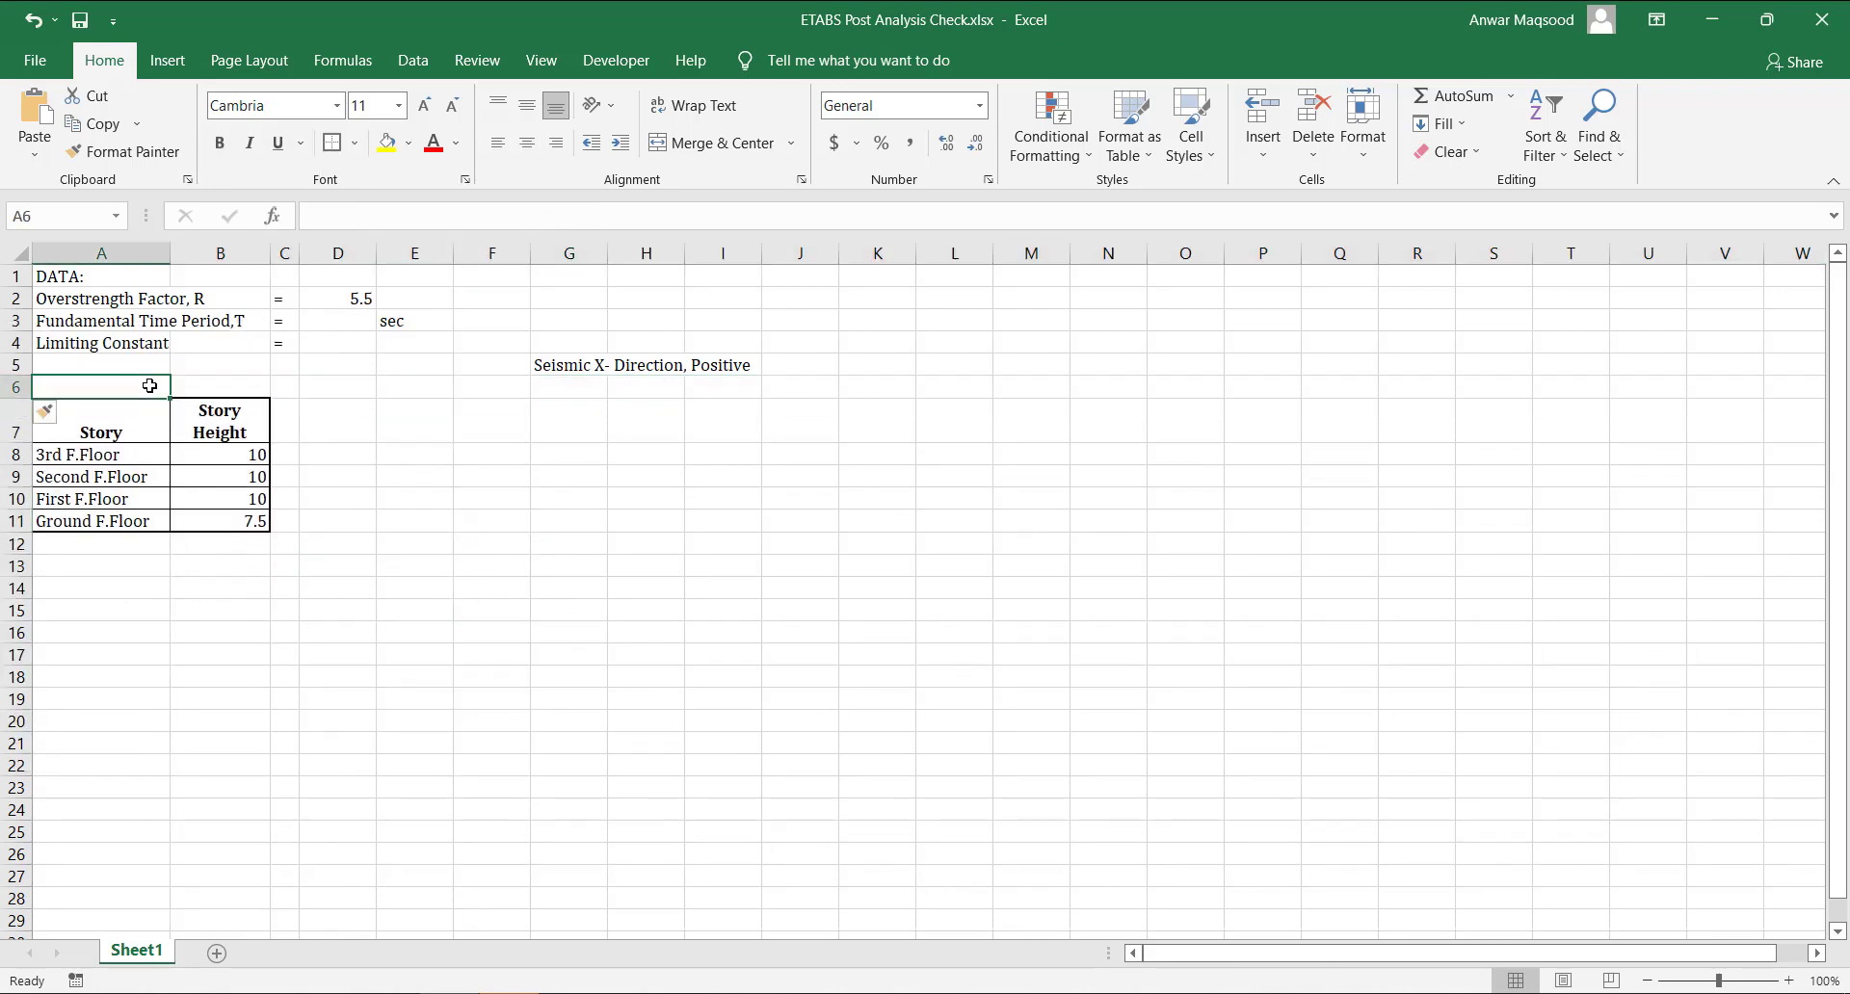
Title the table 'Model Data' and enter headers Story Drift Check, S.D.R Allowable, Check # 1 in D7:F7.
type("Model Data")
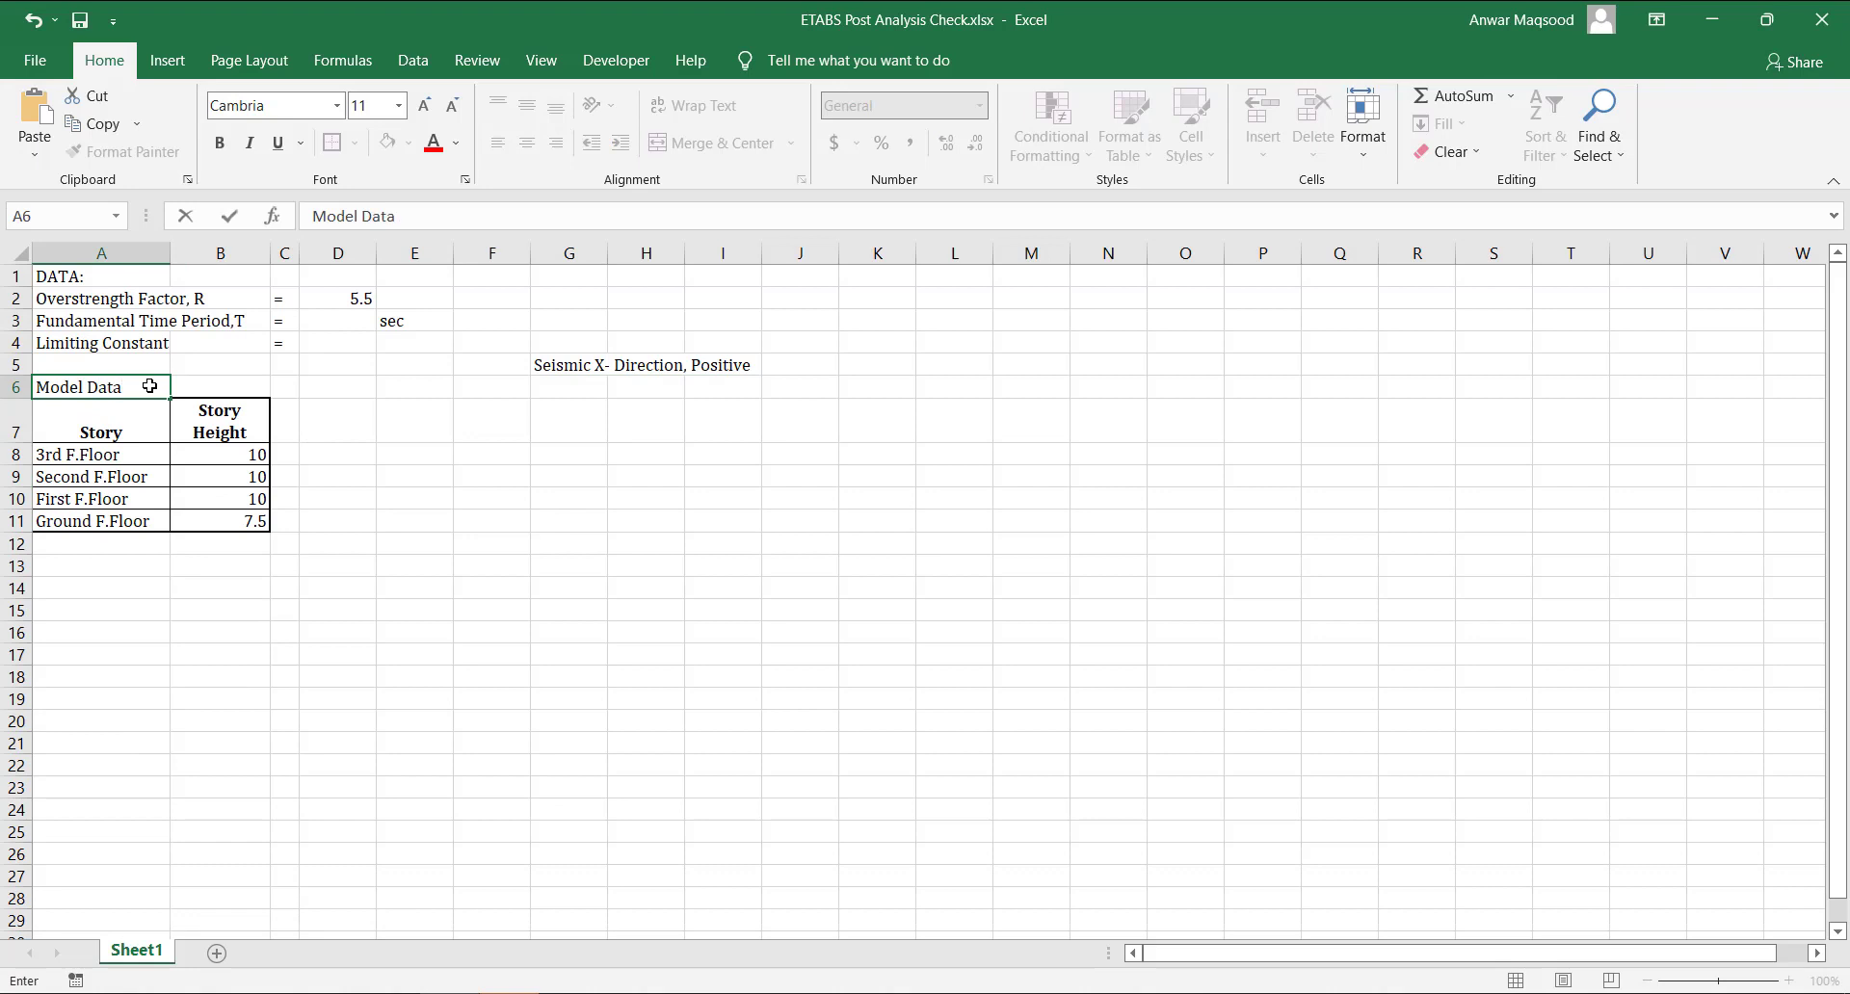
left_click(349, 420)
left_click_drag(370, 257, 407, 256)
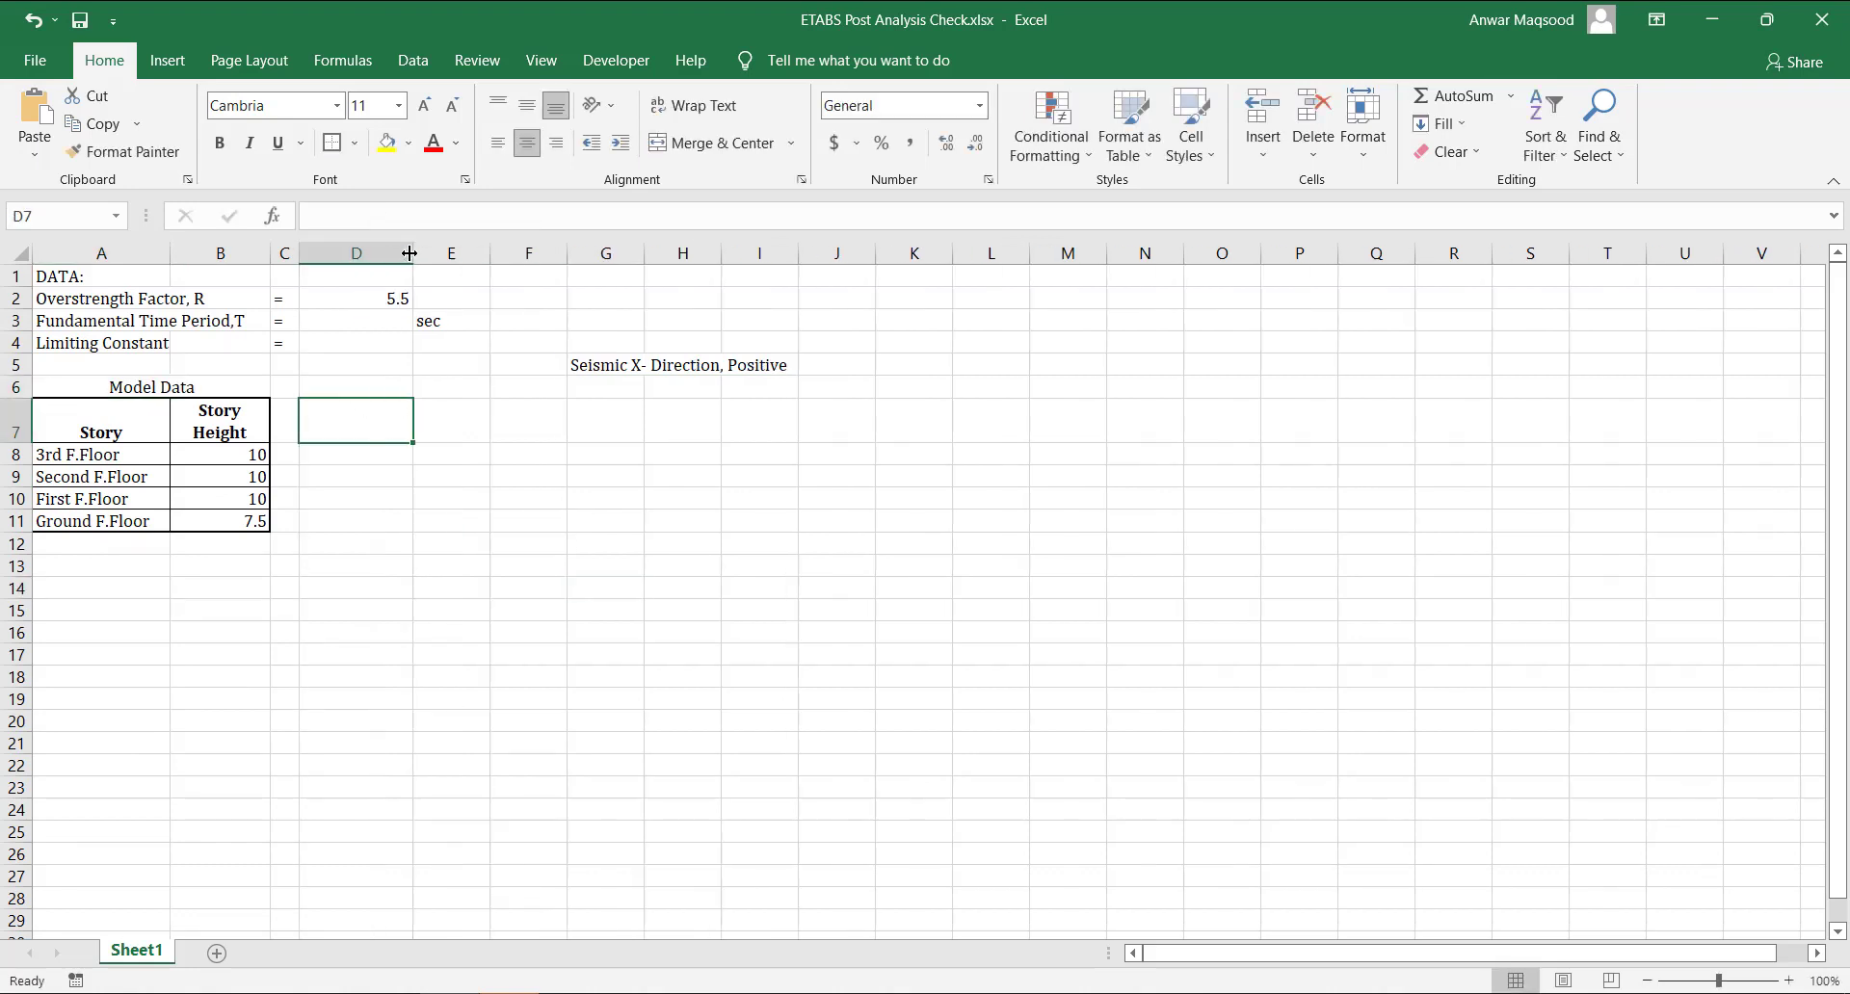
type("Story D")
type("rift Check")
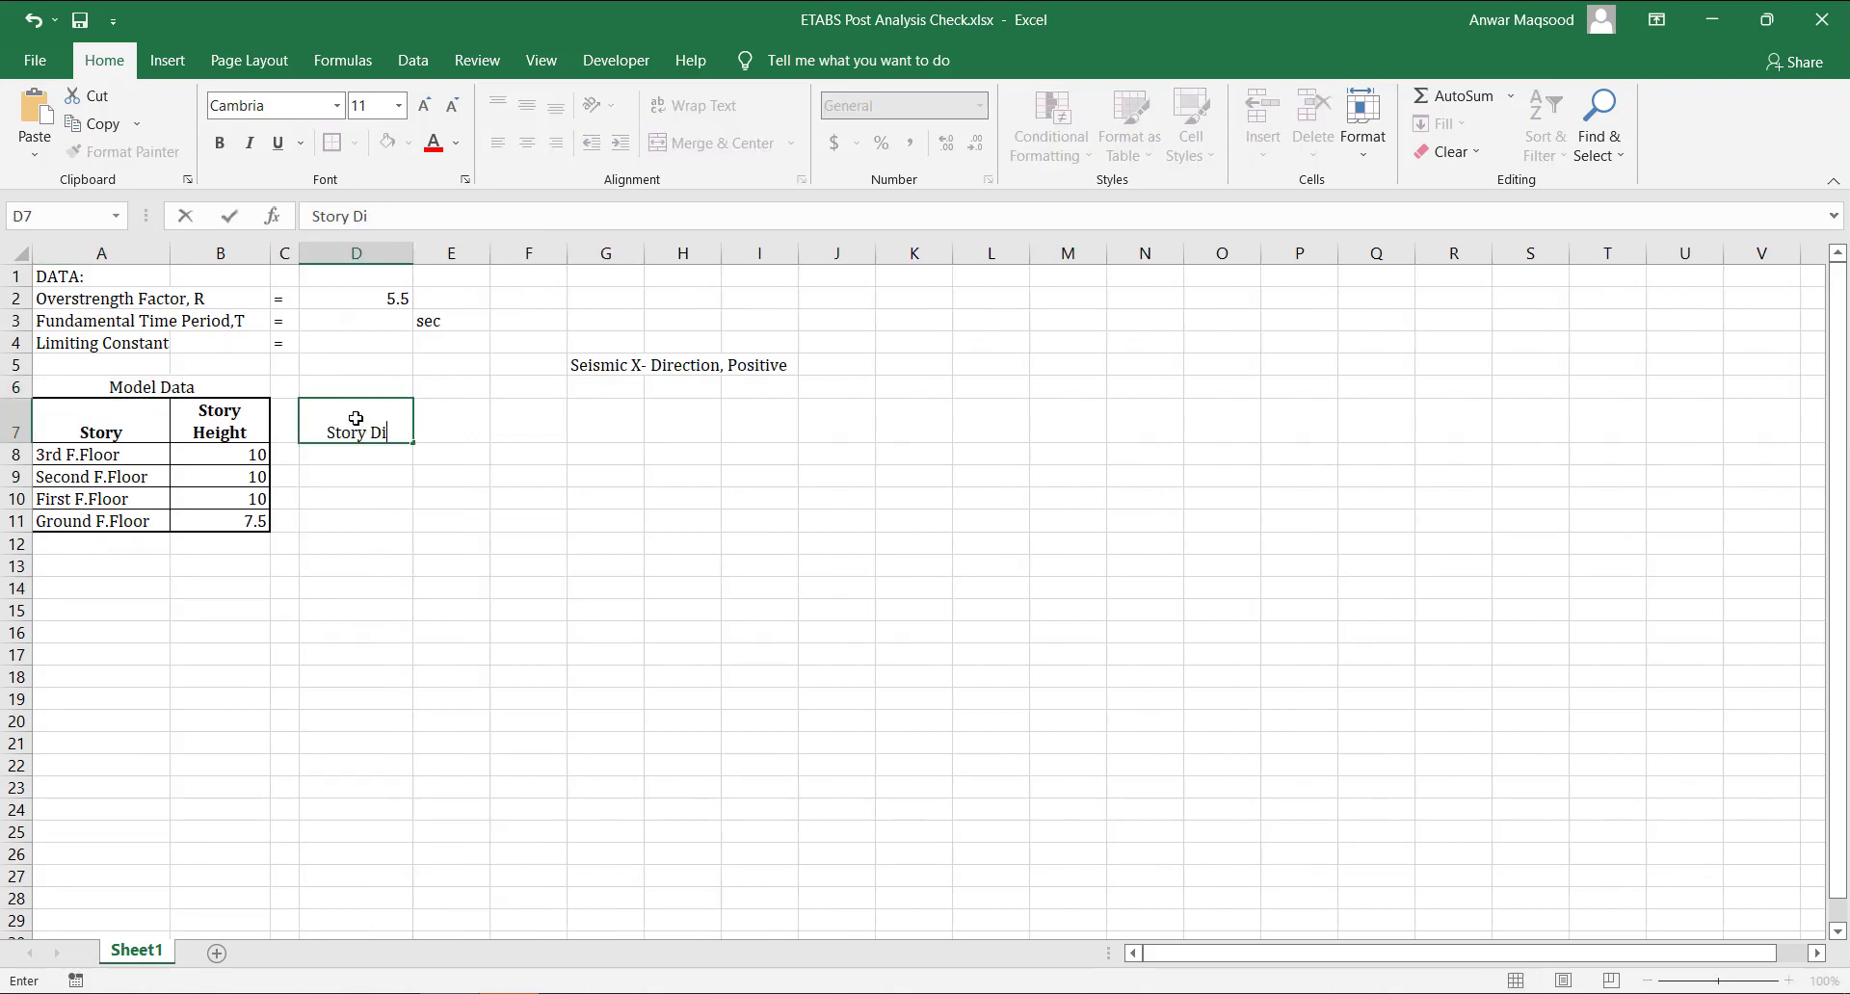
key("Tab")
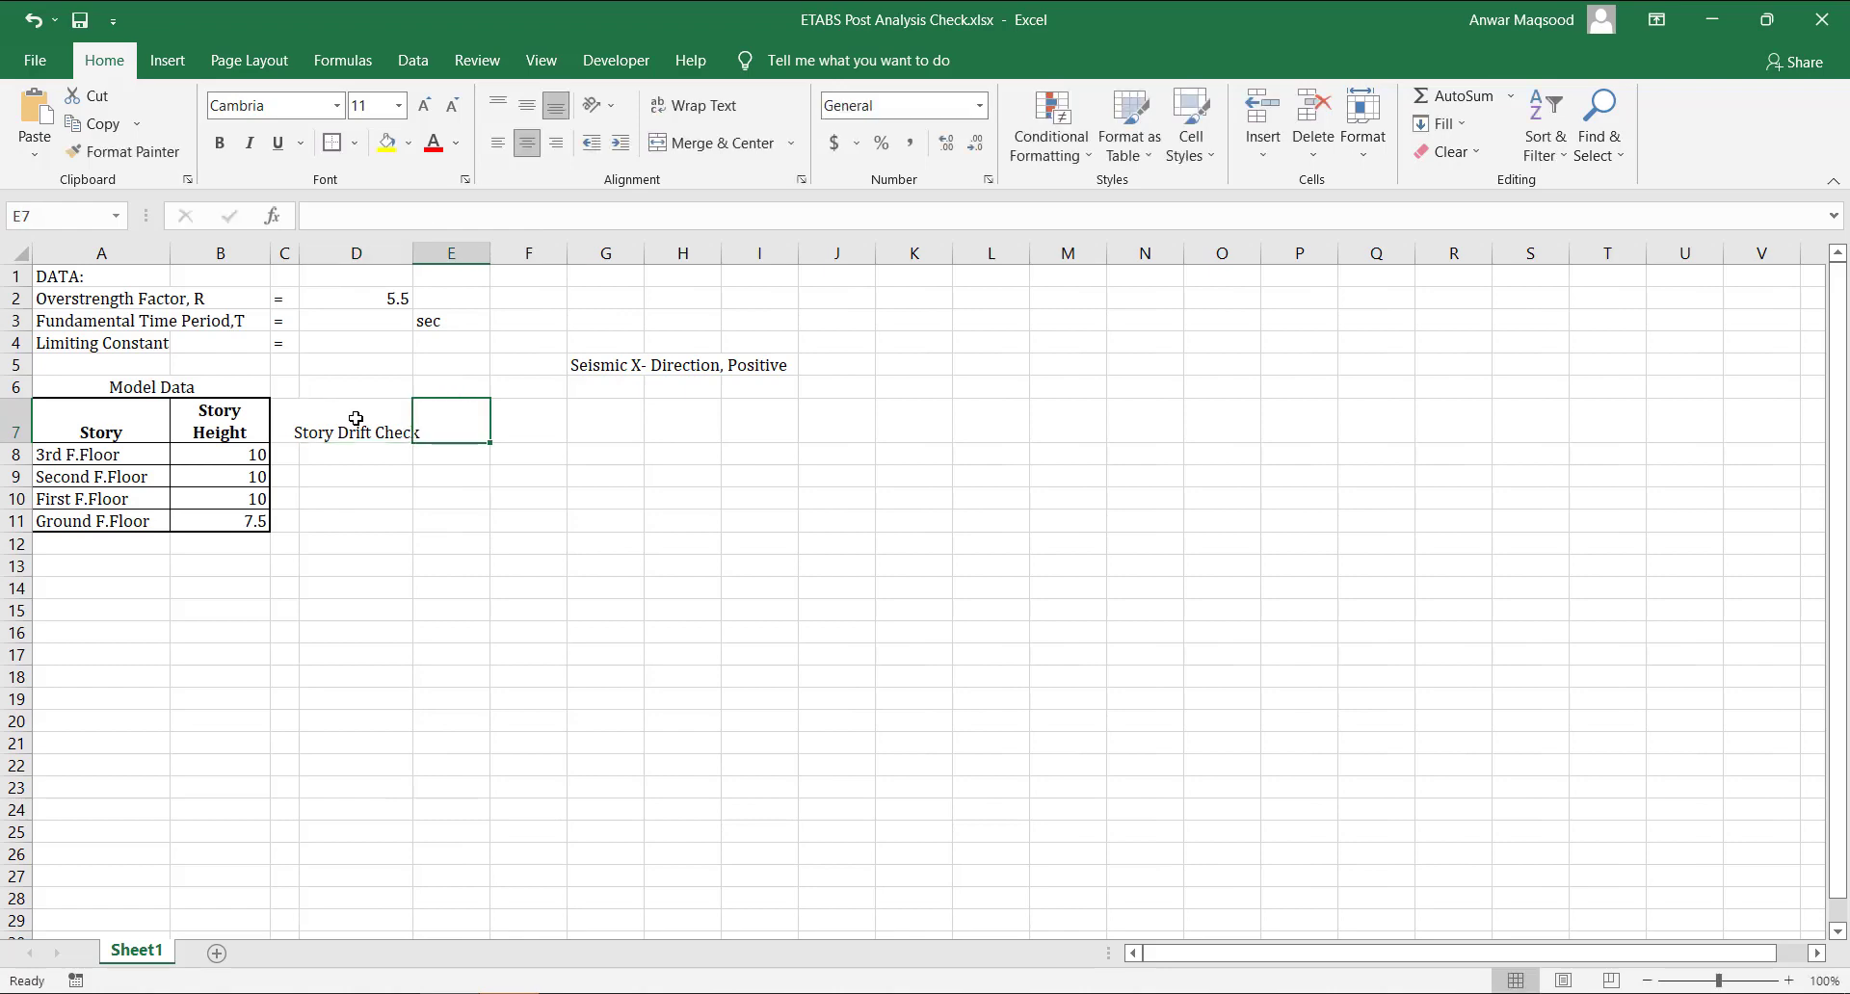
type("S.D.R Allowable")
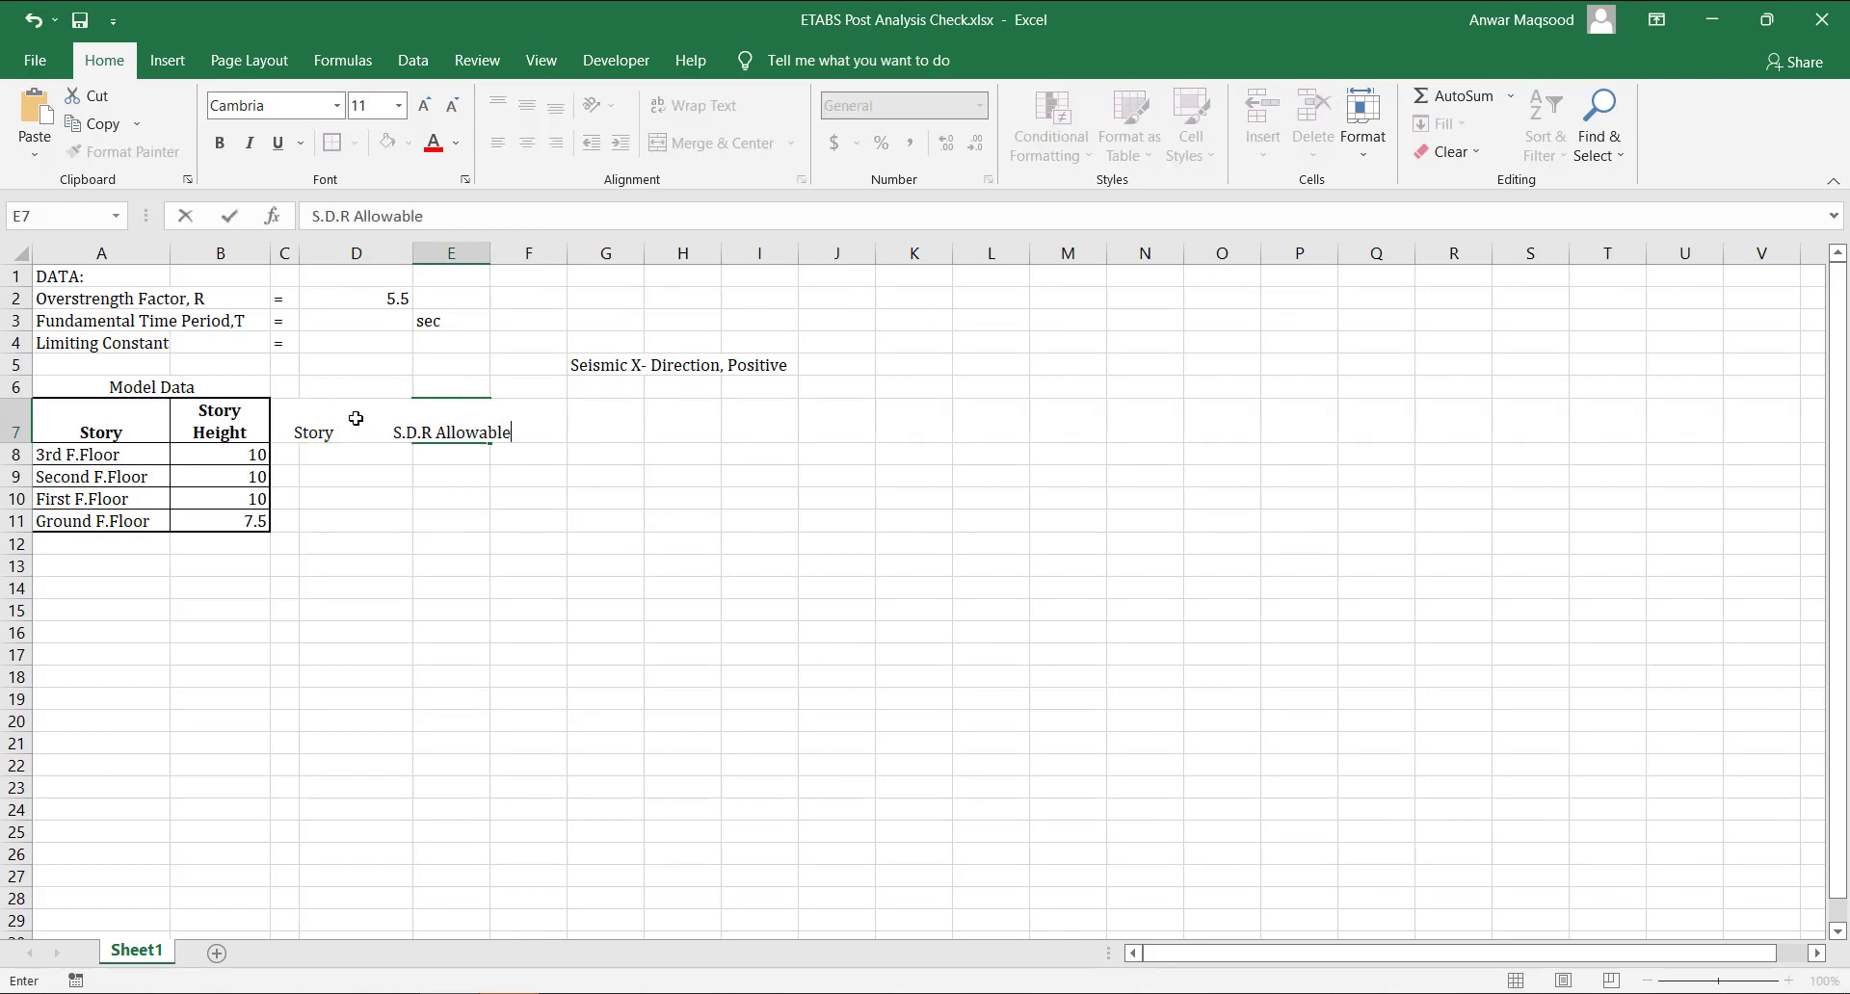
key("Tab")
type("Check # 1")
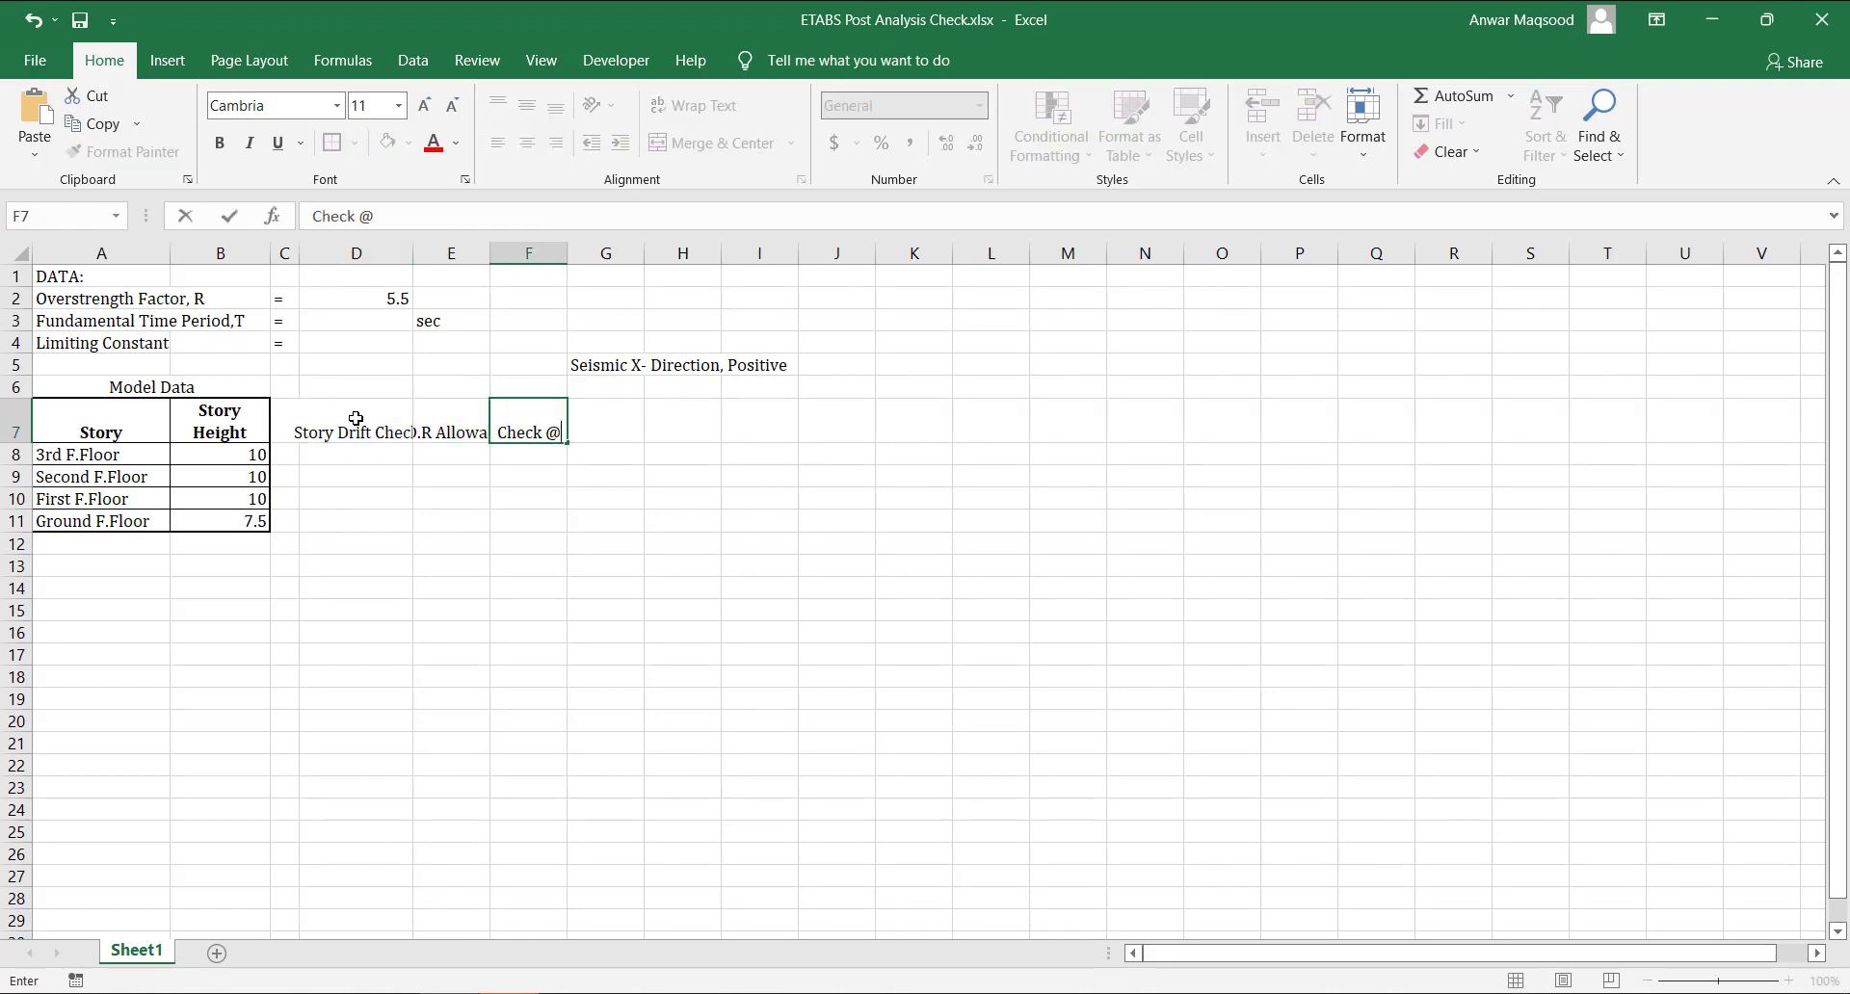
left_click(454, 544)
Wrap and bold the D7:F7 headers and widen columns E and F.
left_click_drag(355, 432, 528, 433)
left_click(694, 105)
key("ctrl+b")
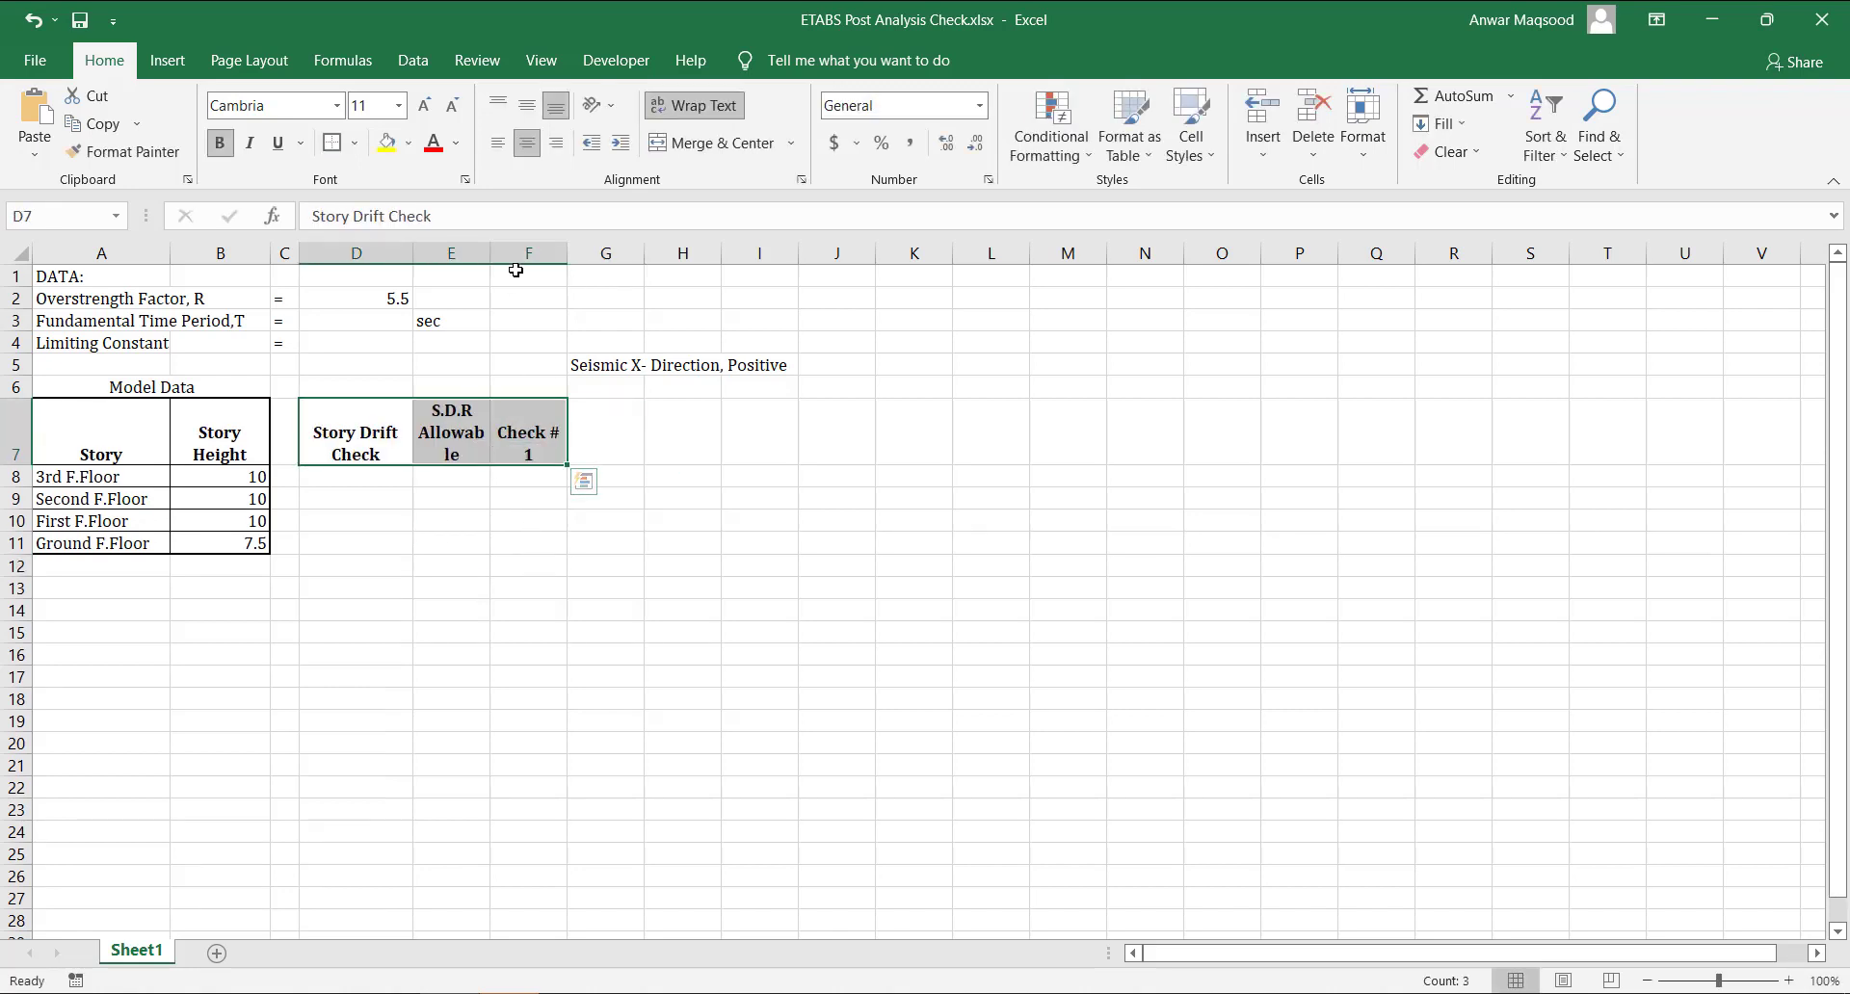
left_click_drag(490, 253, 609, 248)
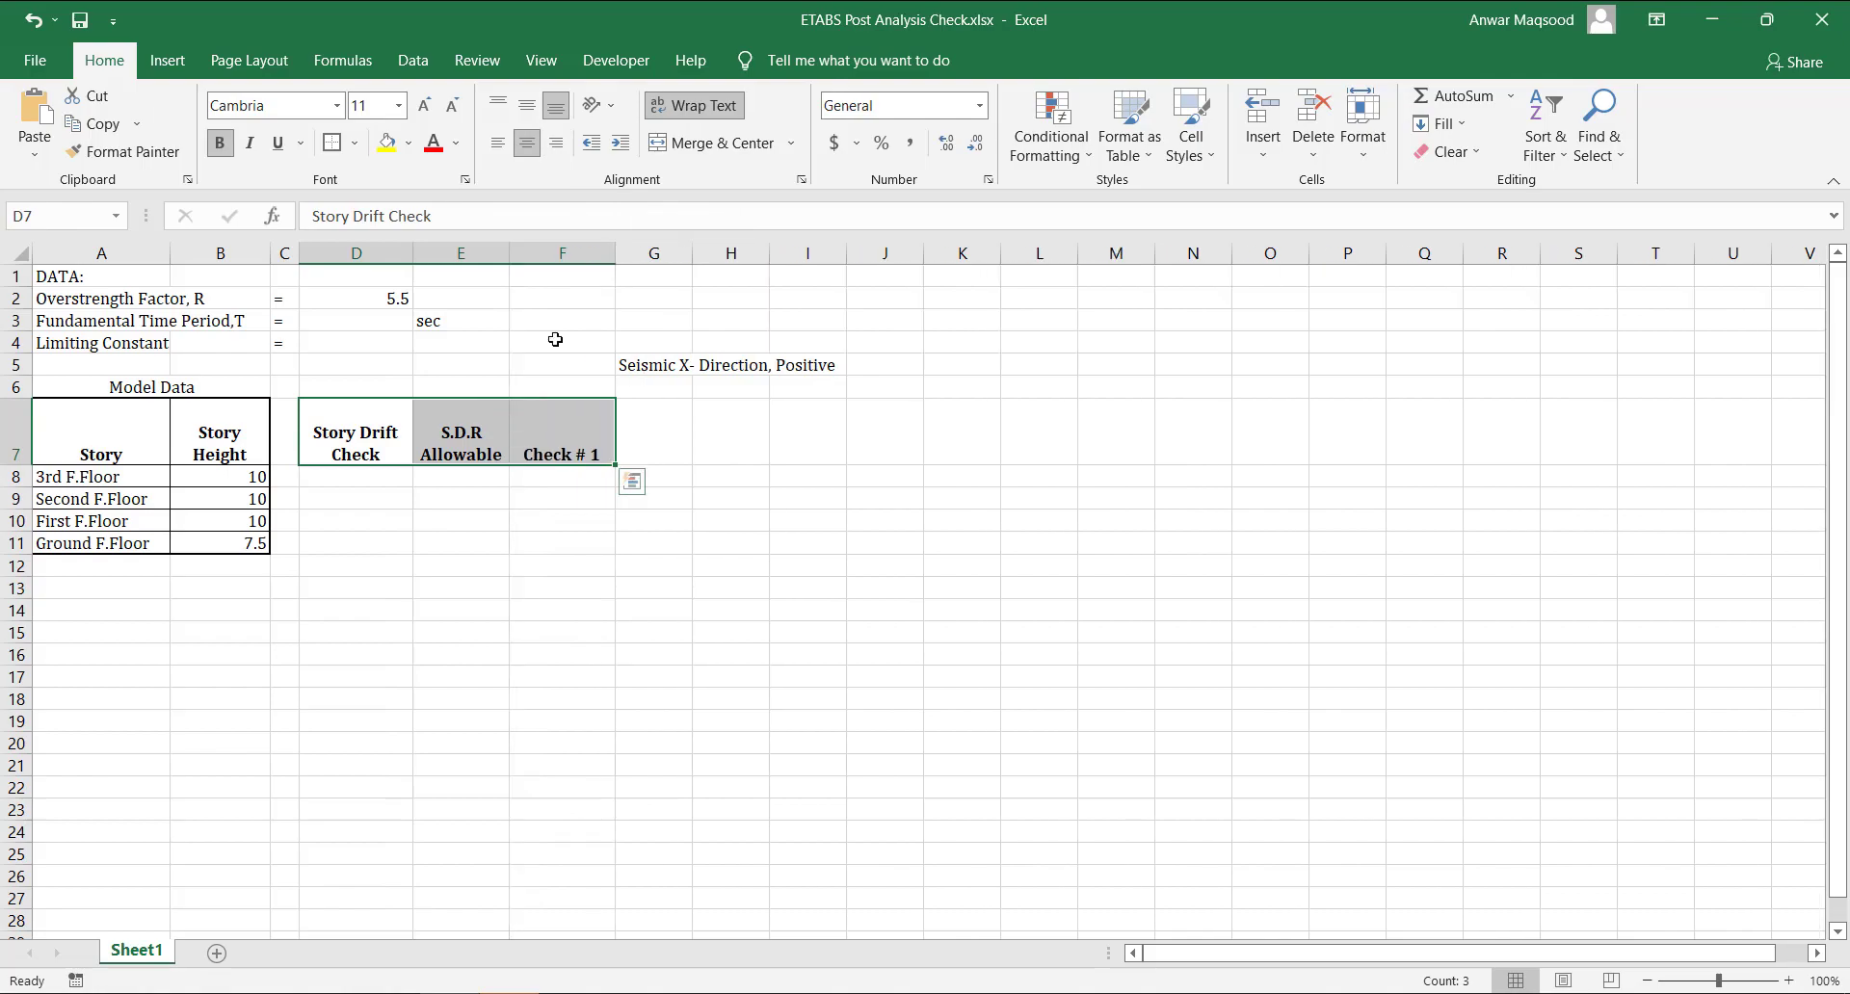
left_click(400, 478)
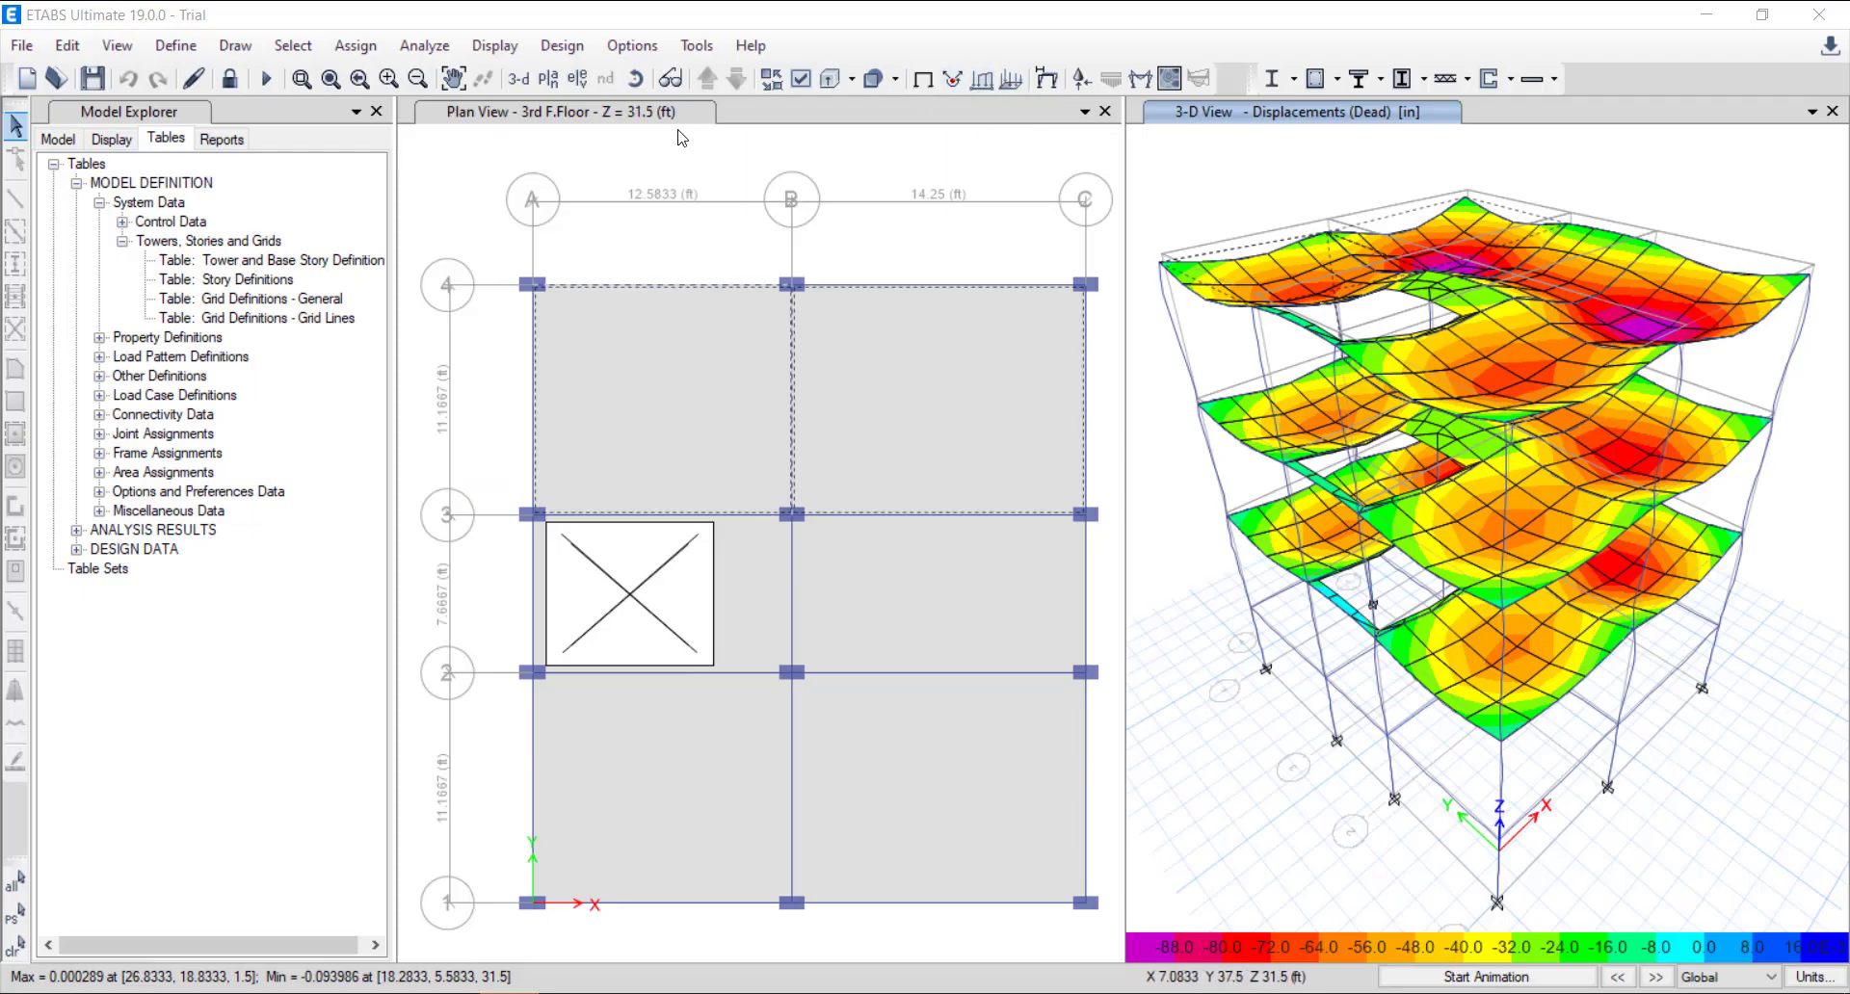
Switch the 3-D view to the Modal Mode 1 deformed shape.
left_click(1045, 82)
left_click(1023, 154)
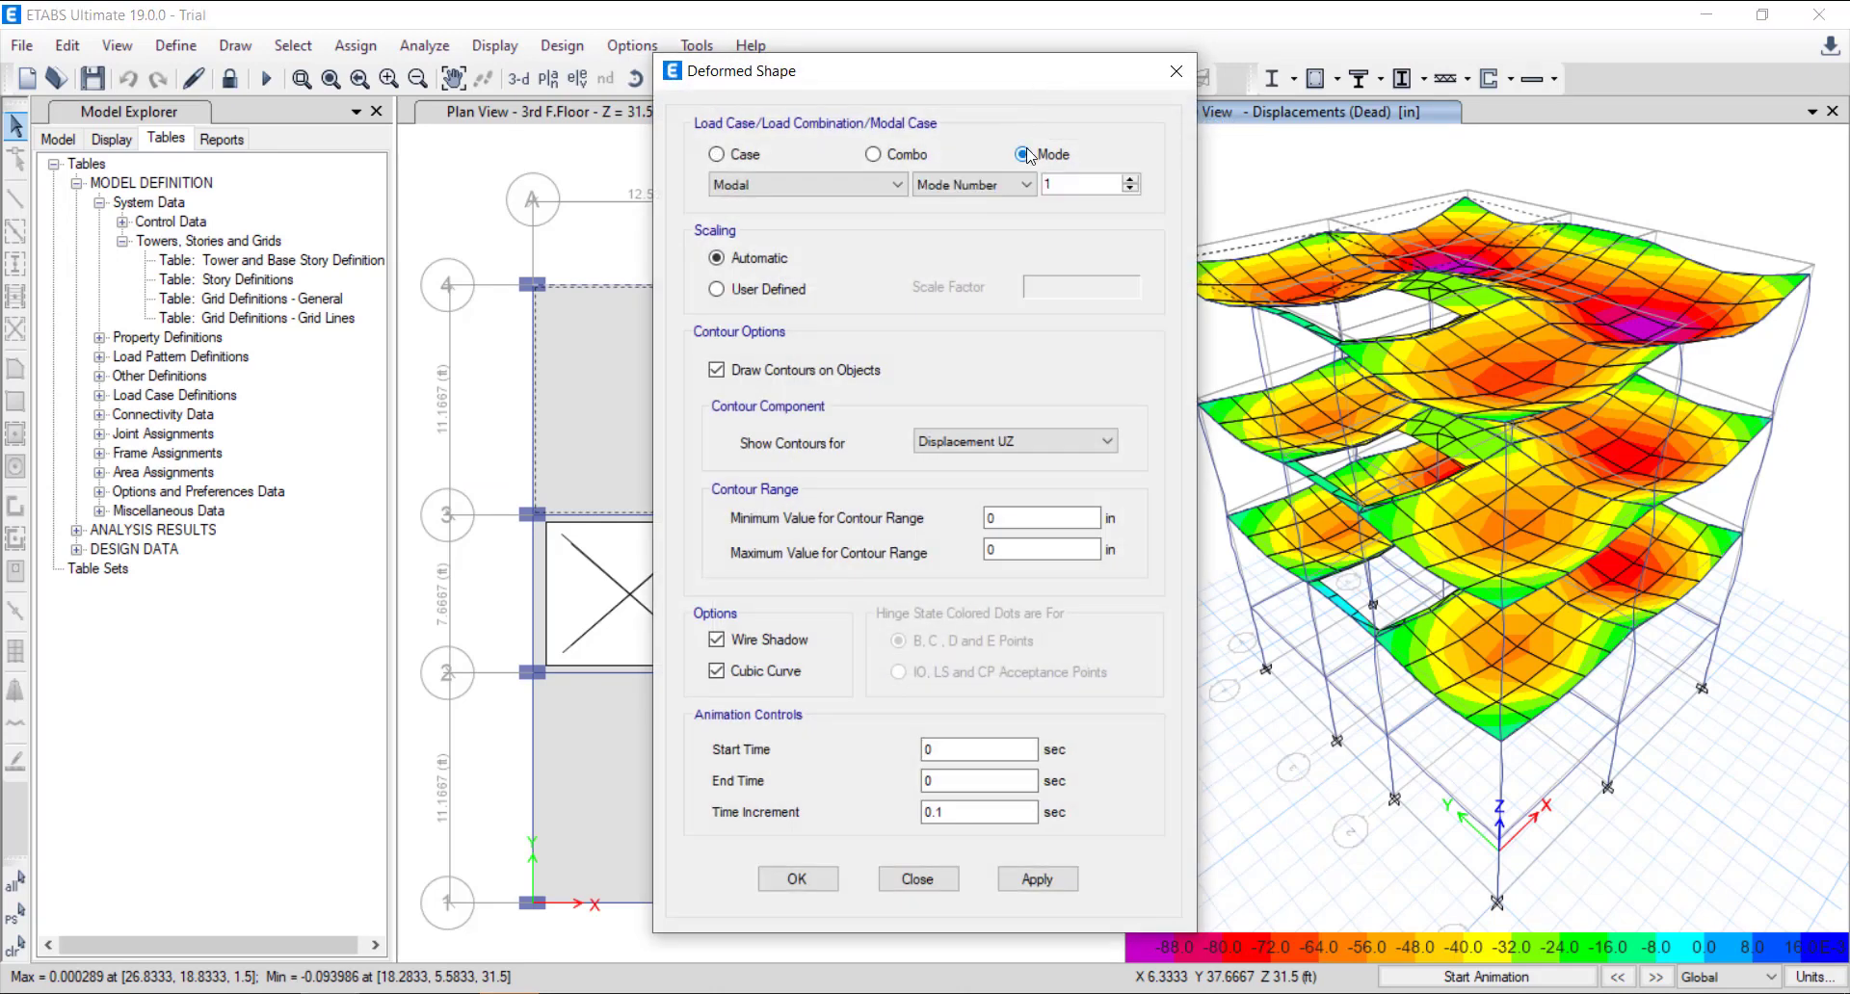
left_click(1054, 877)
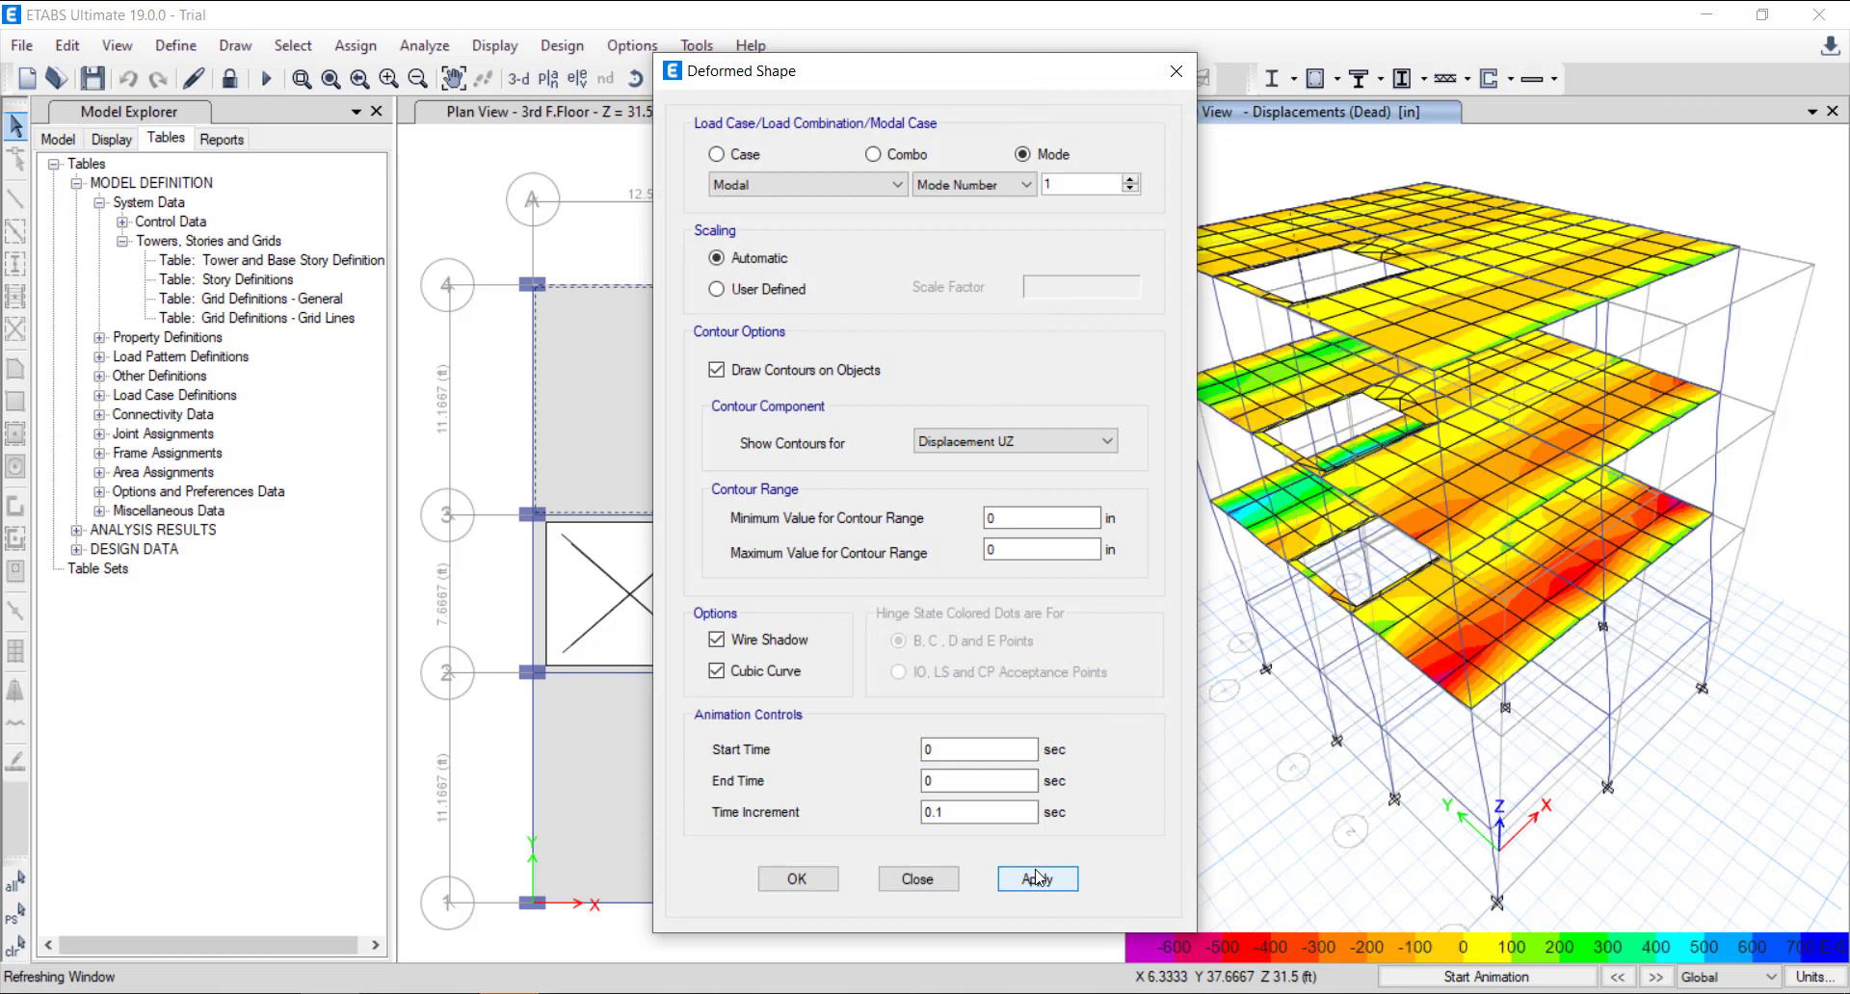
left_click(797, 875)
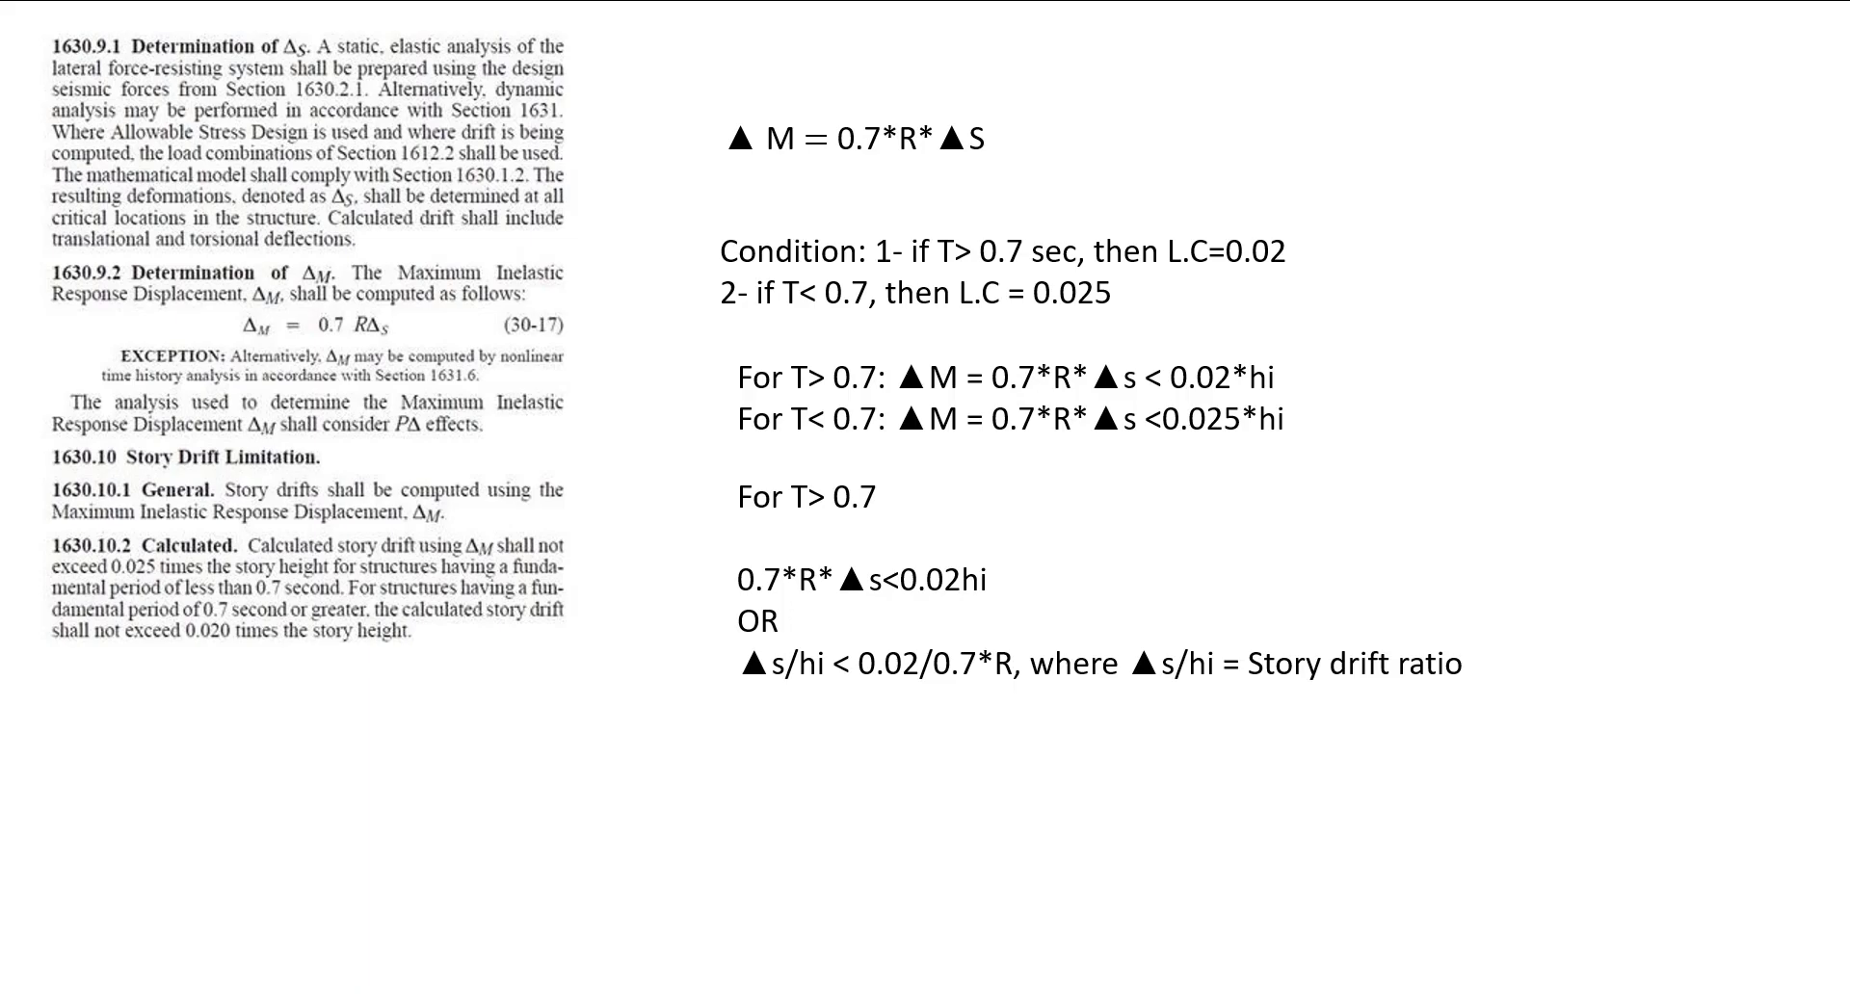
key("alt+Tab")
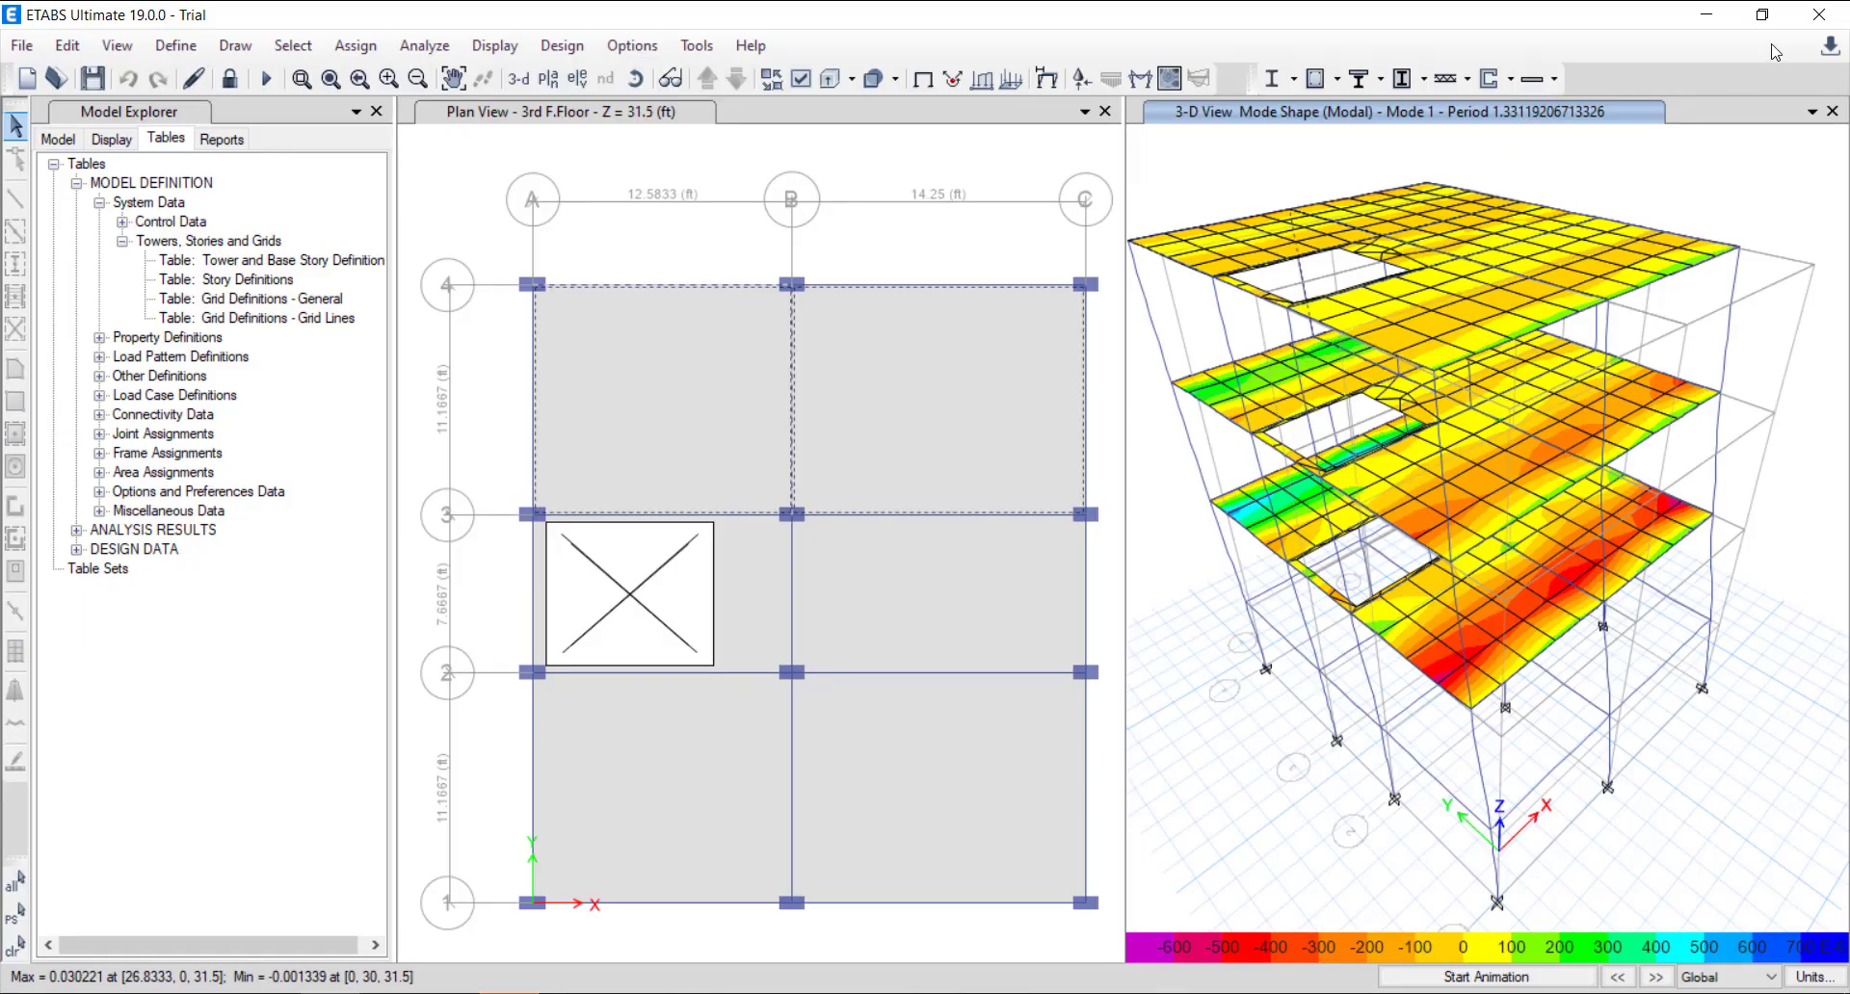
Enter 1.33 as the fundamental time period in D3.
left_click(1715, 22)
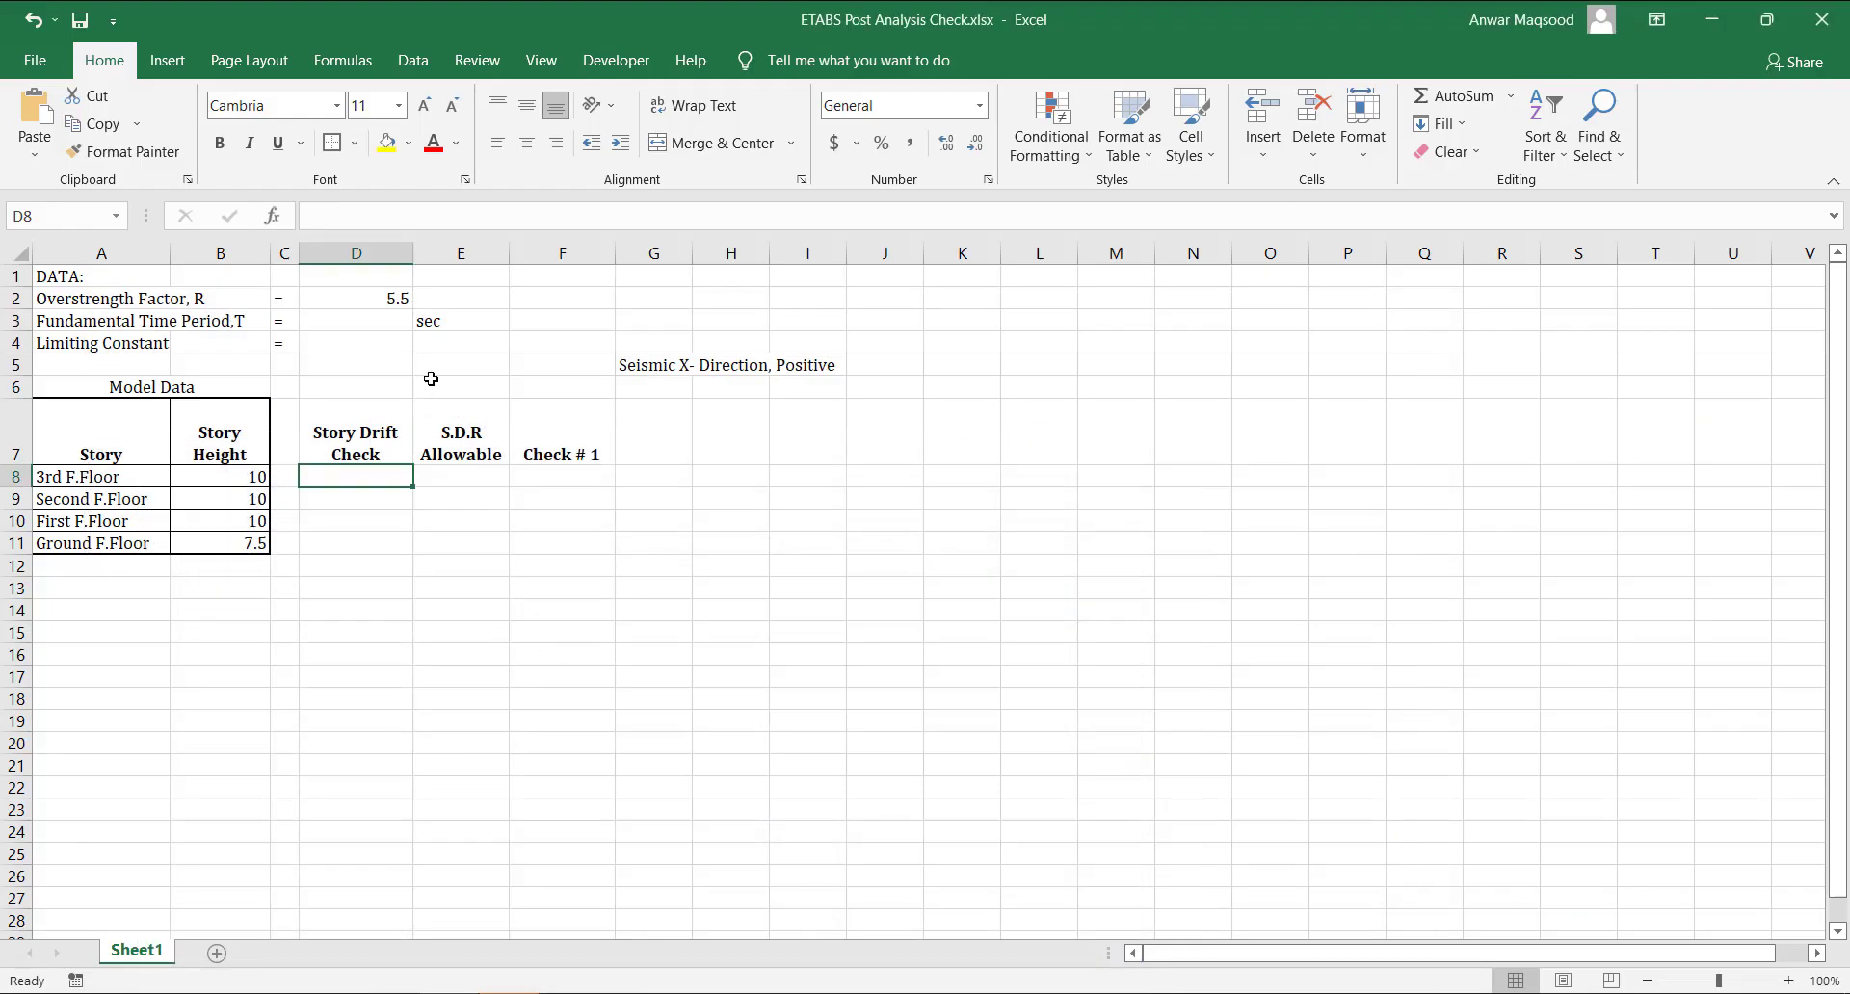
left_click(395, 324)
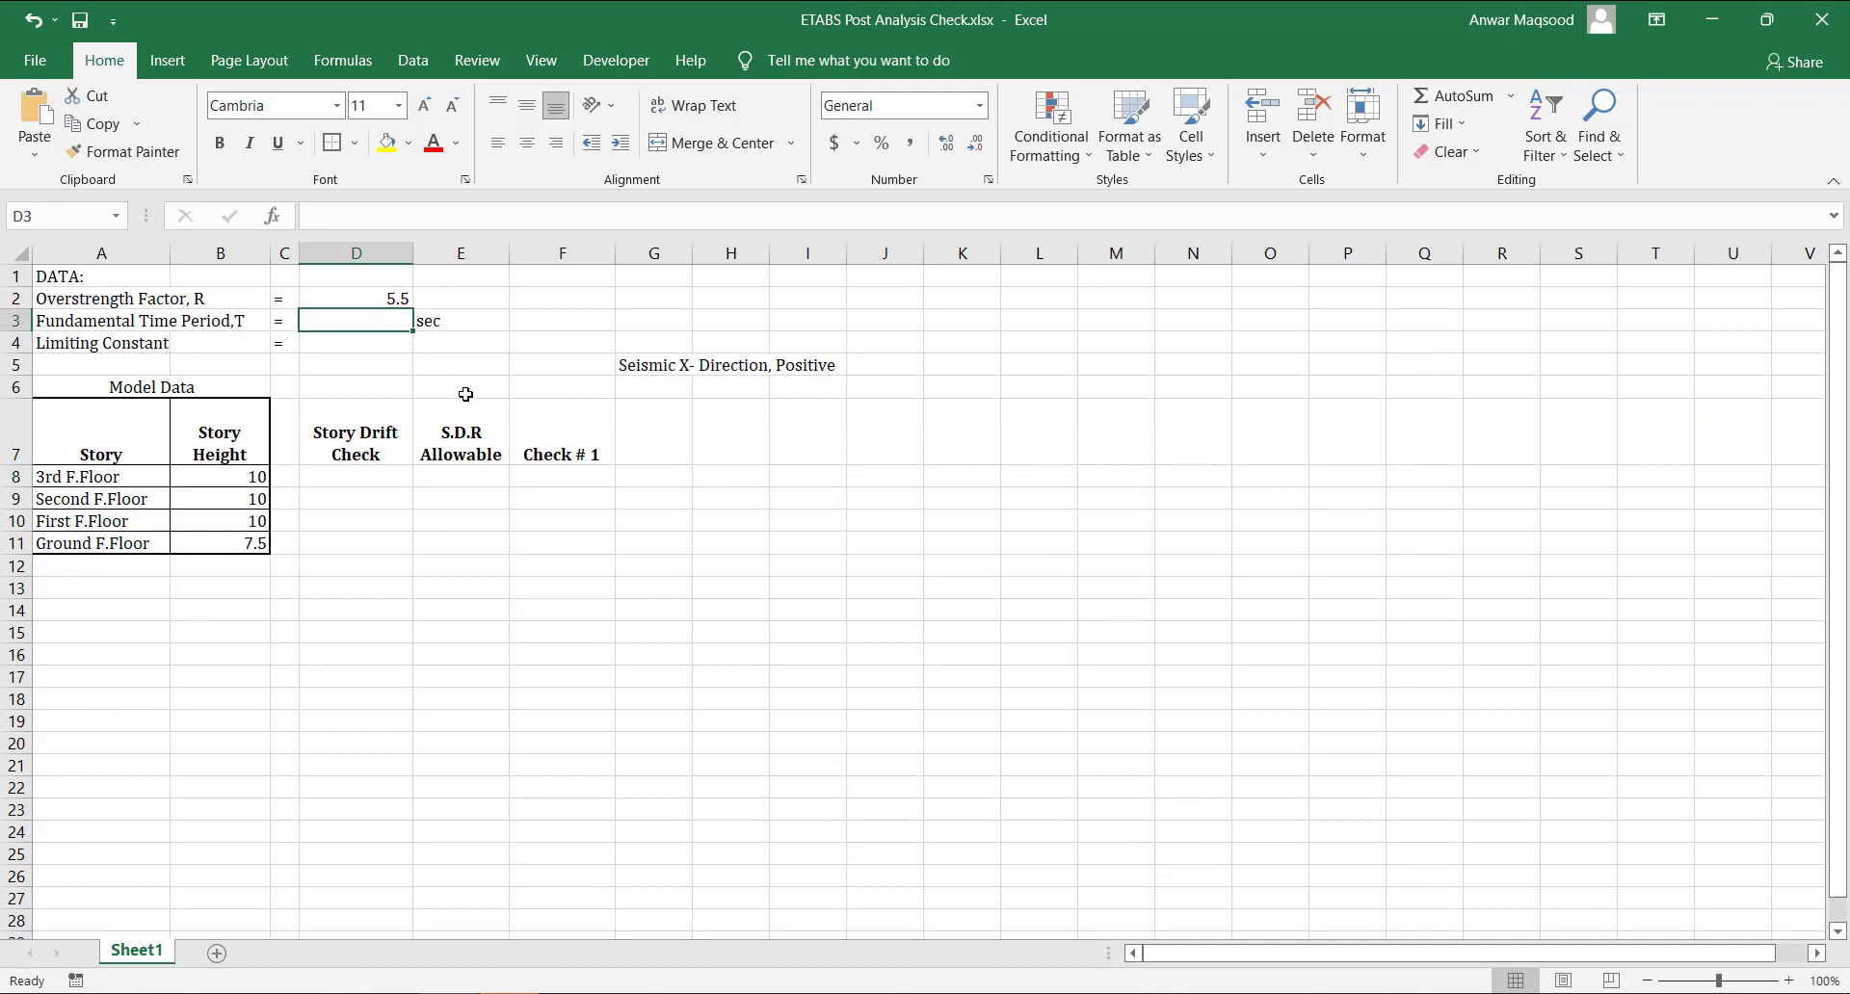
type("1.33")
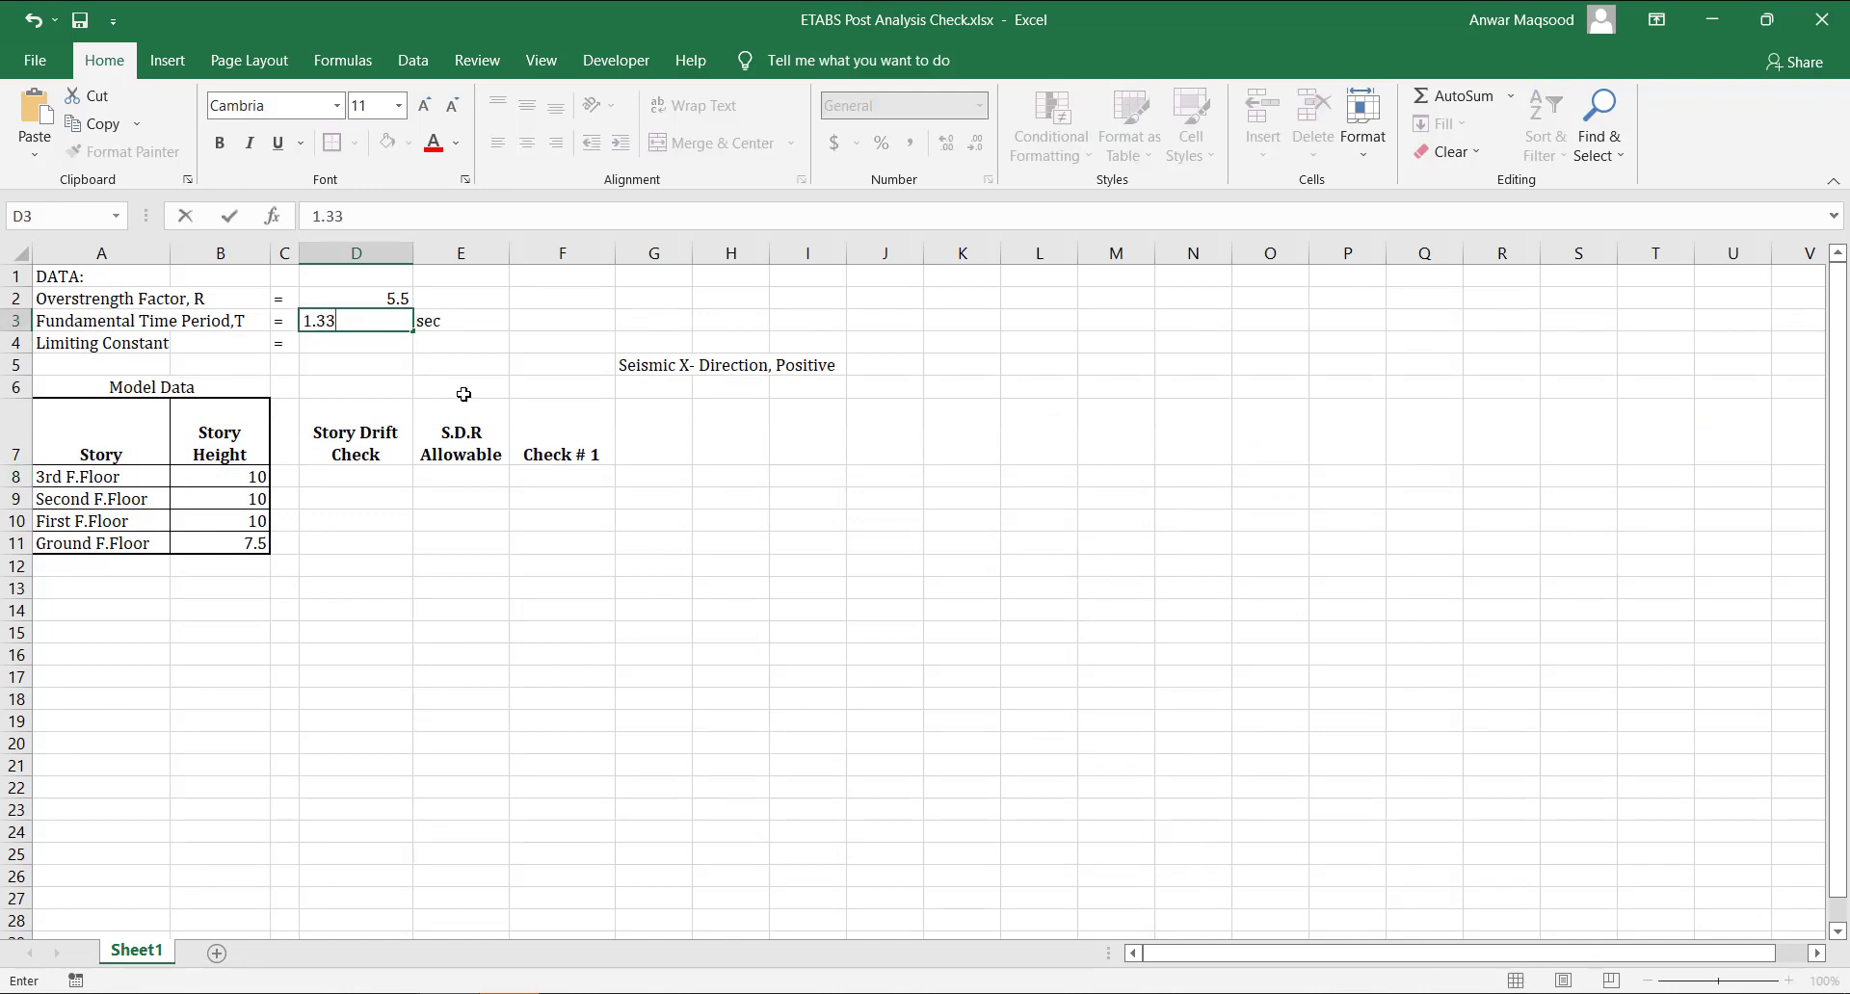
left_click(376, 342)
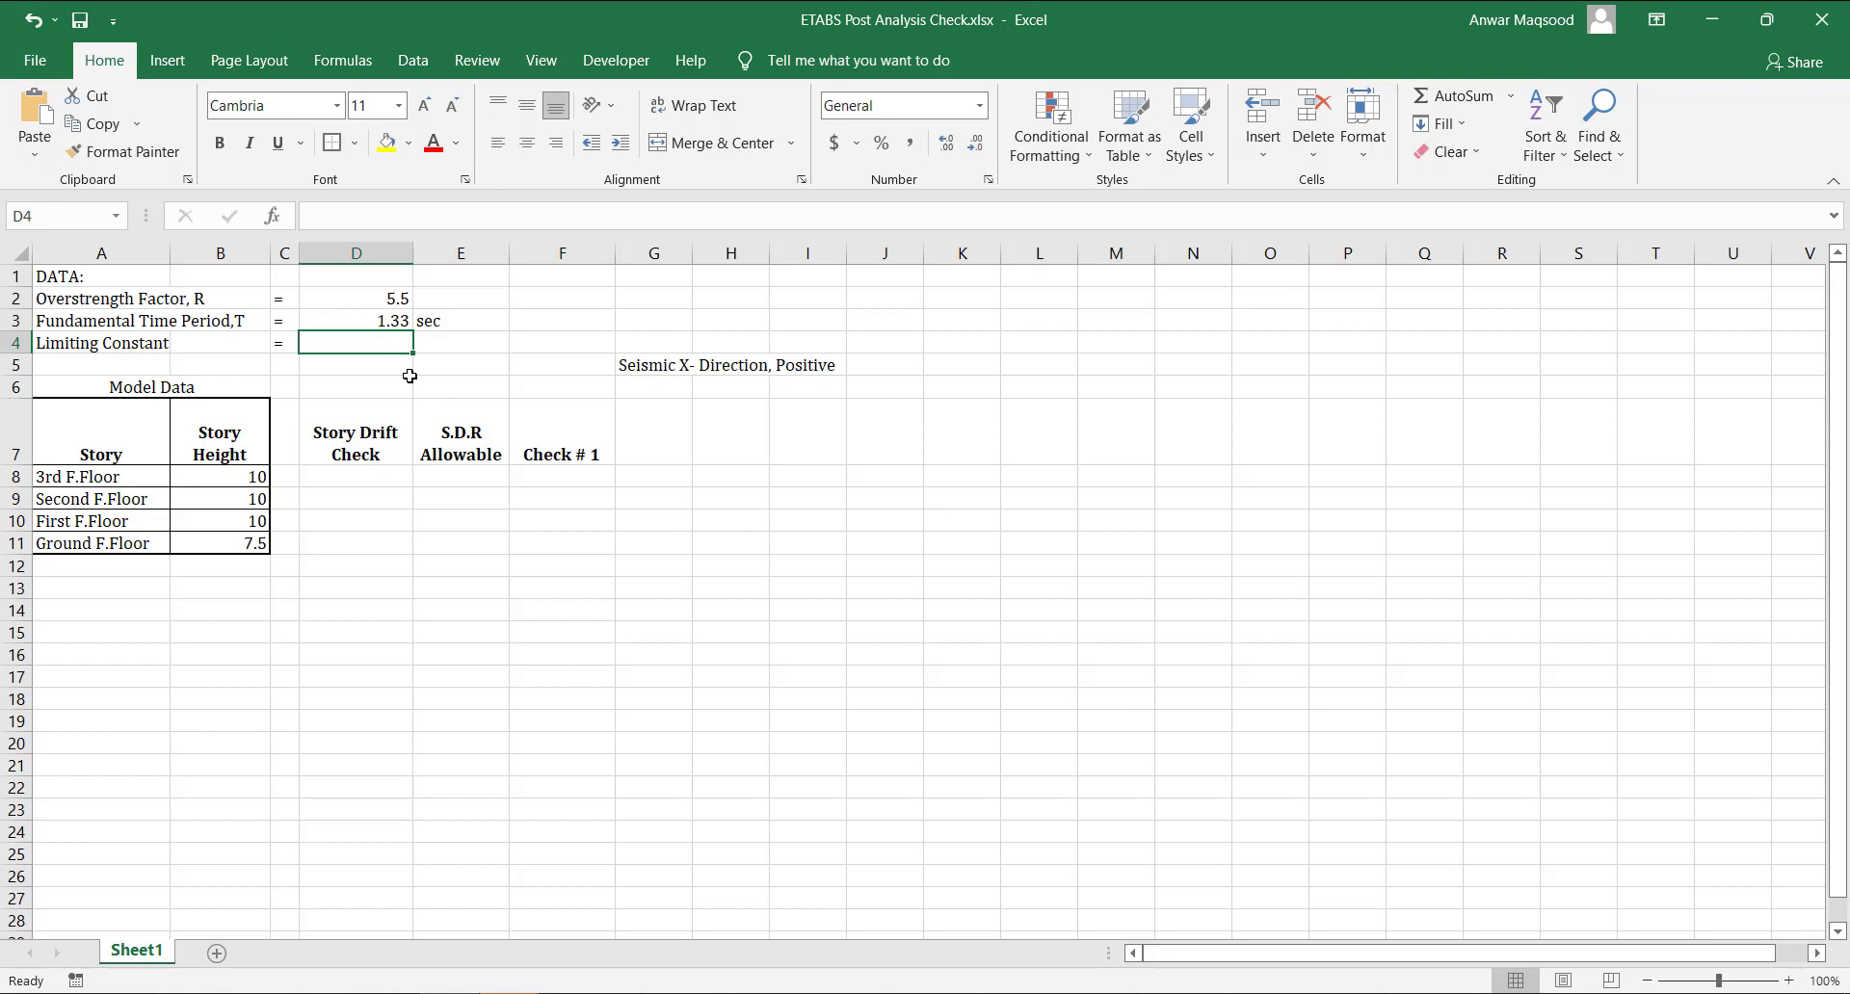
Set the limiting constant to =IF(D3<.7, 0.025, 0.02), giving 0.02.
type("=IF(")
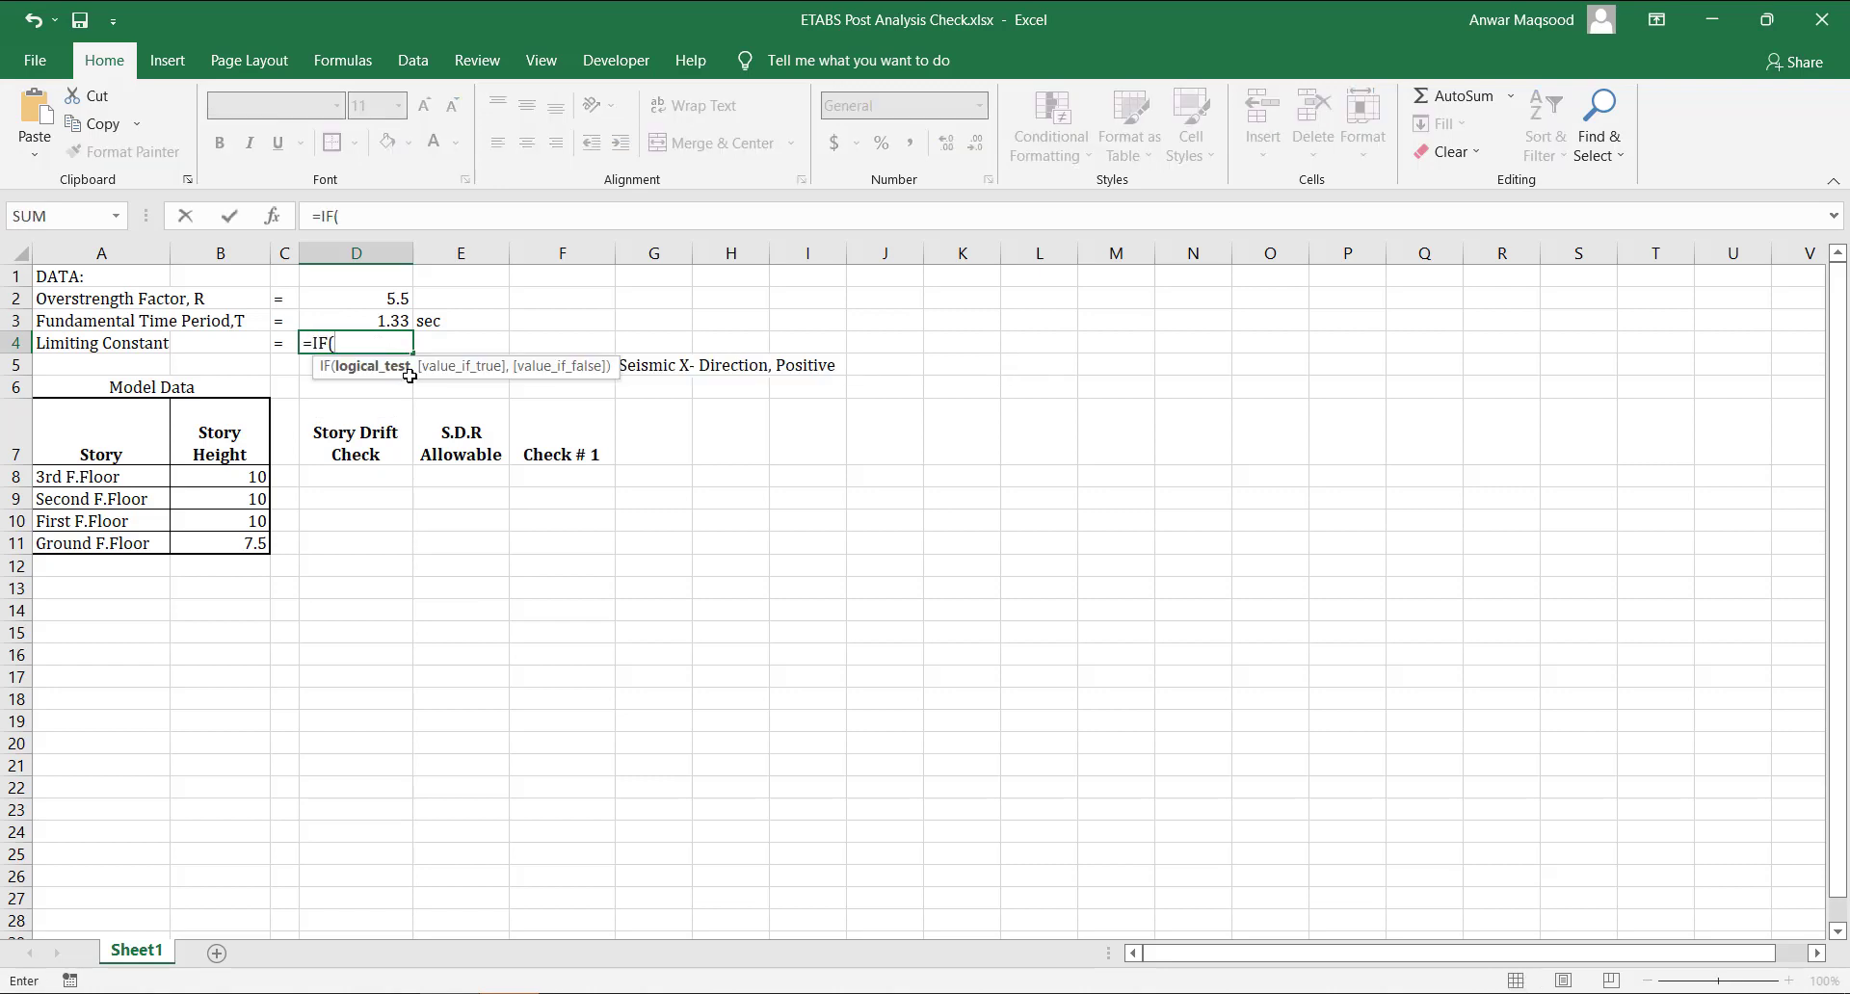
left_click(399, 313)
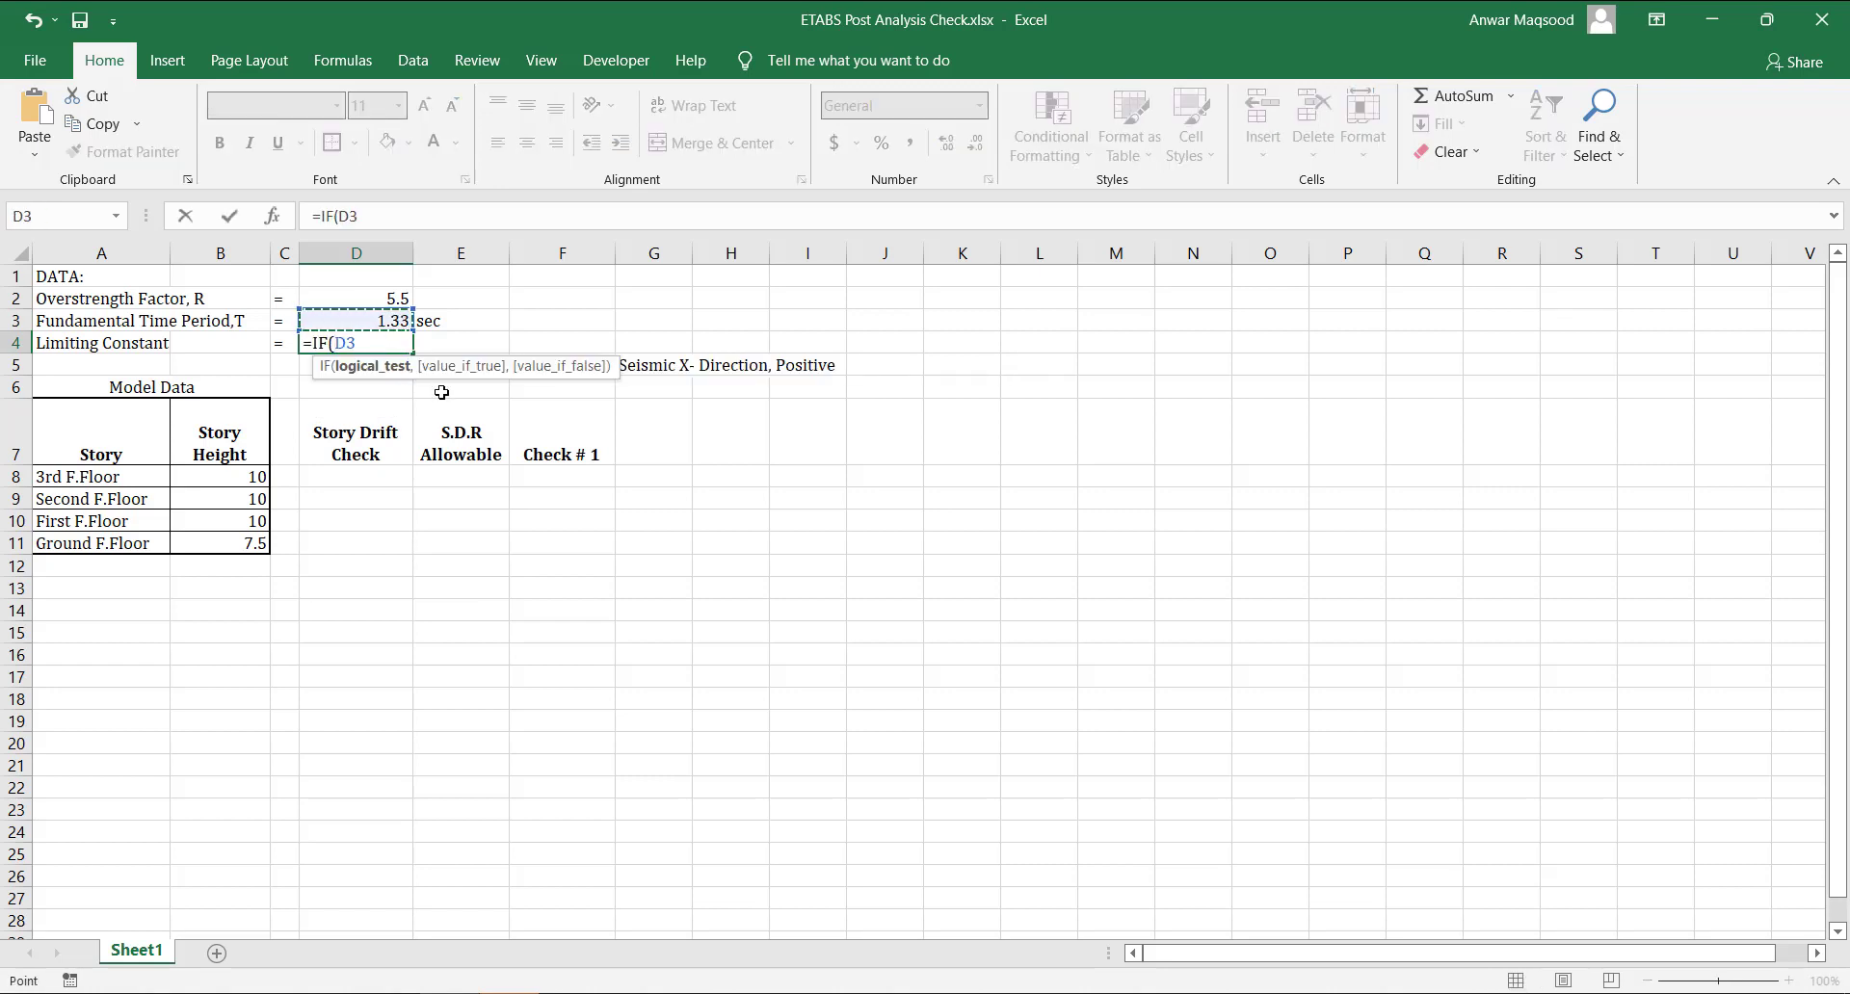
type("<.7,")
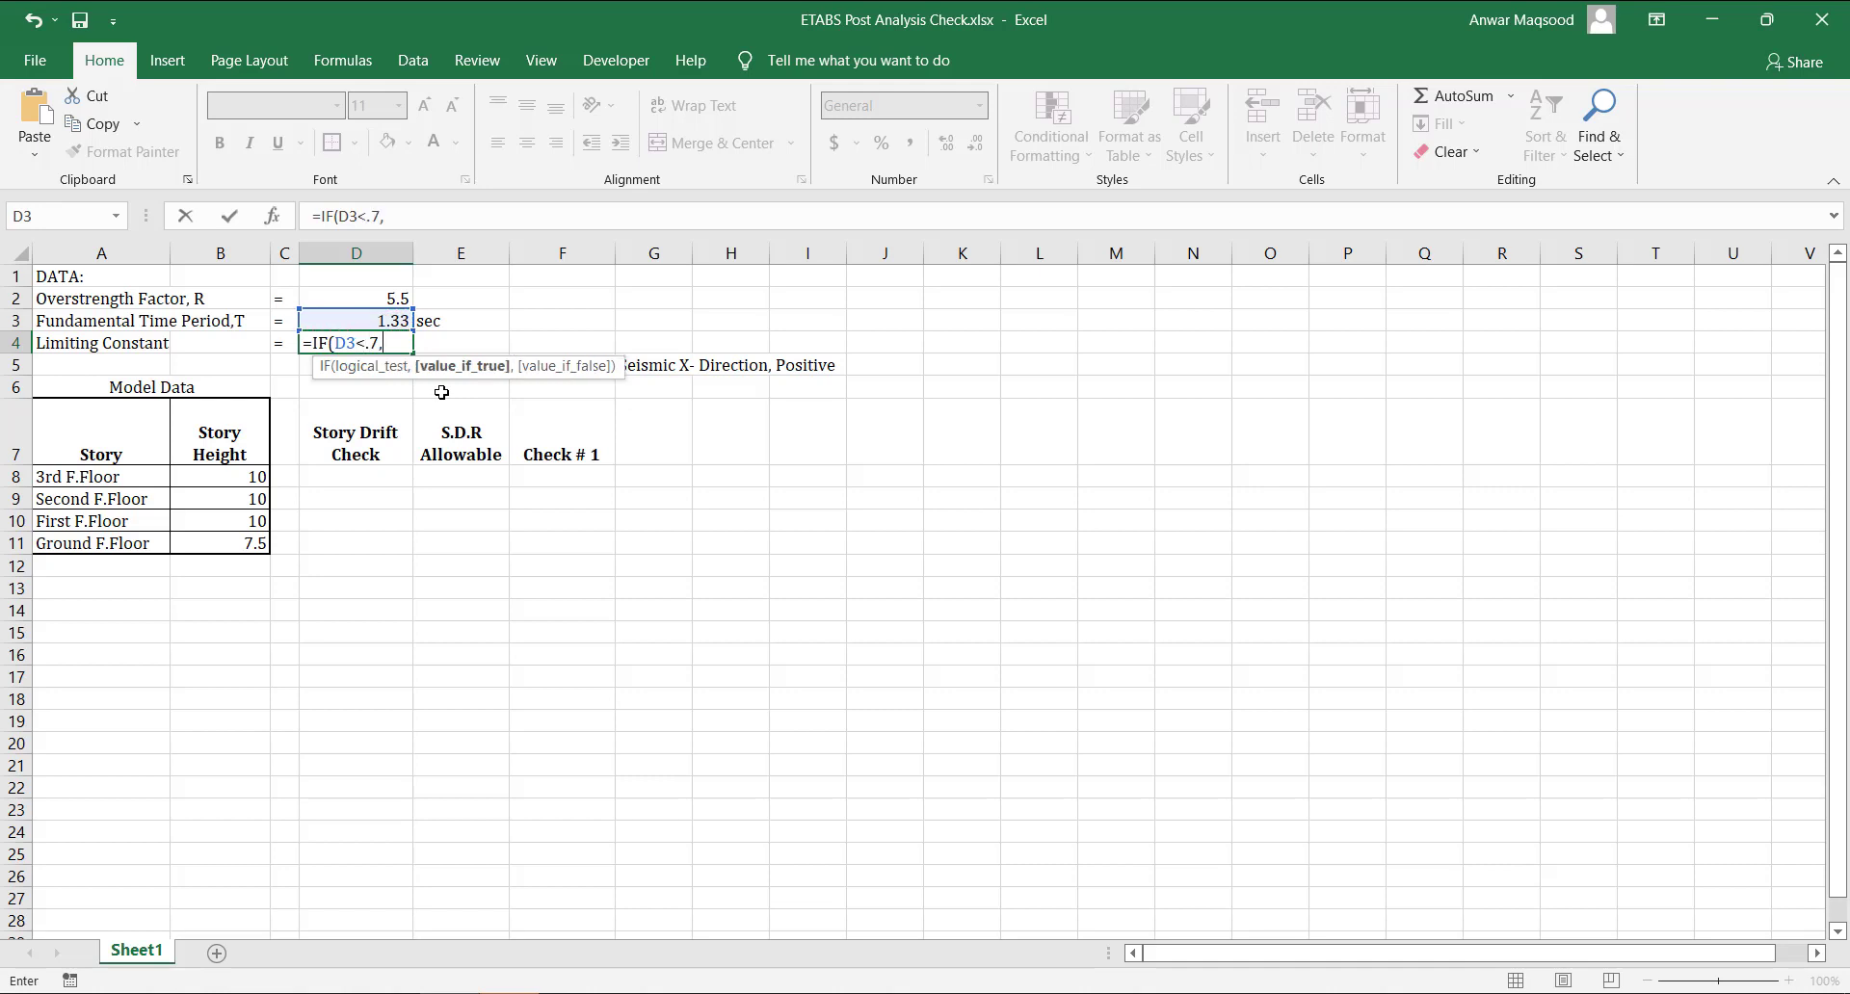
type(" 0.025,")
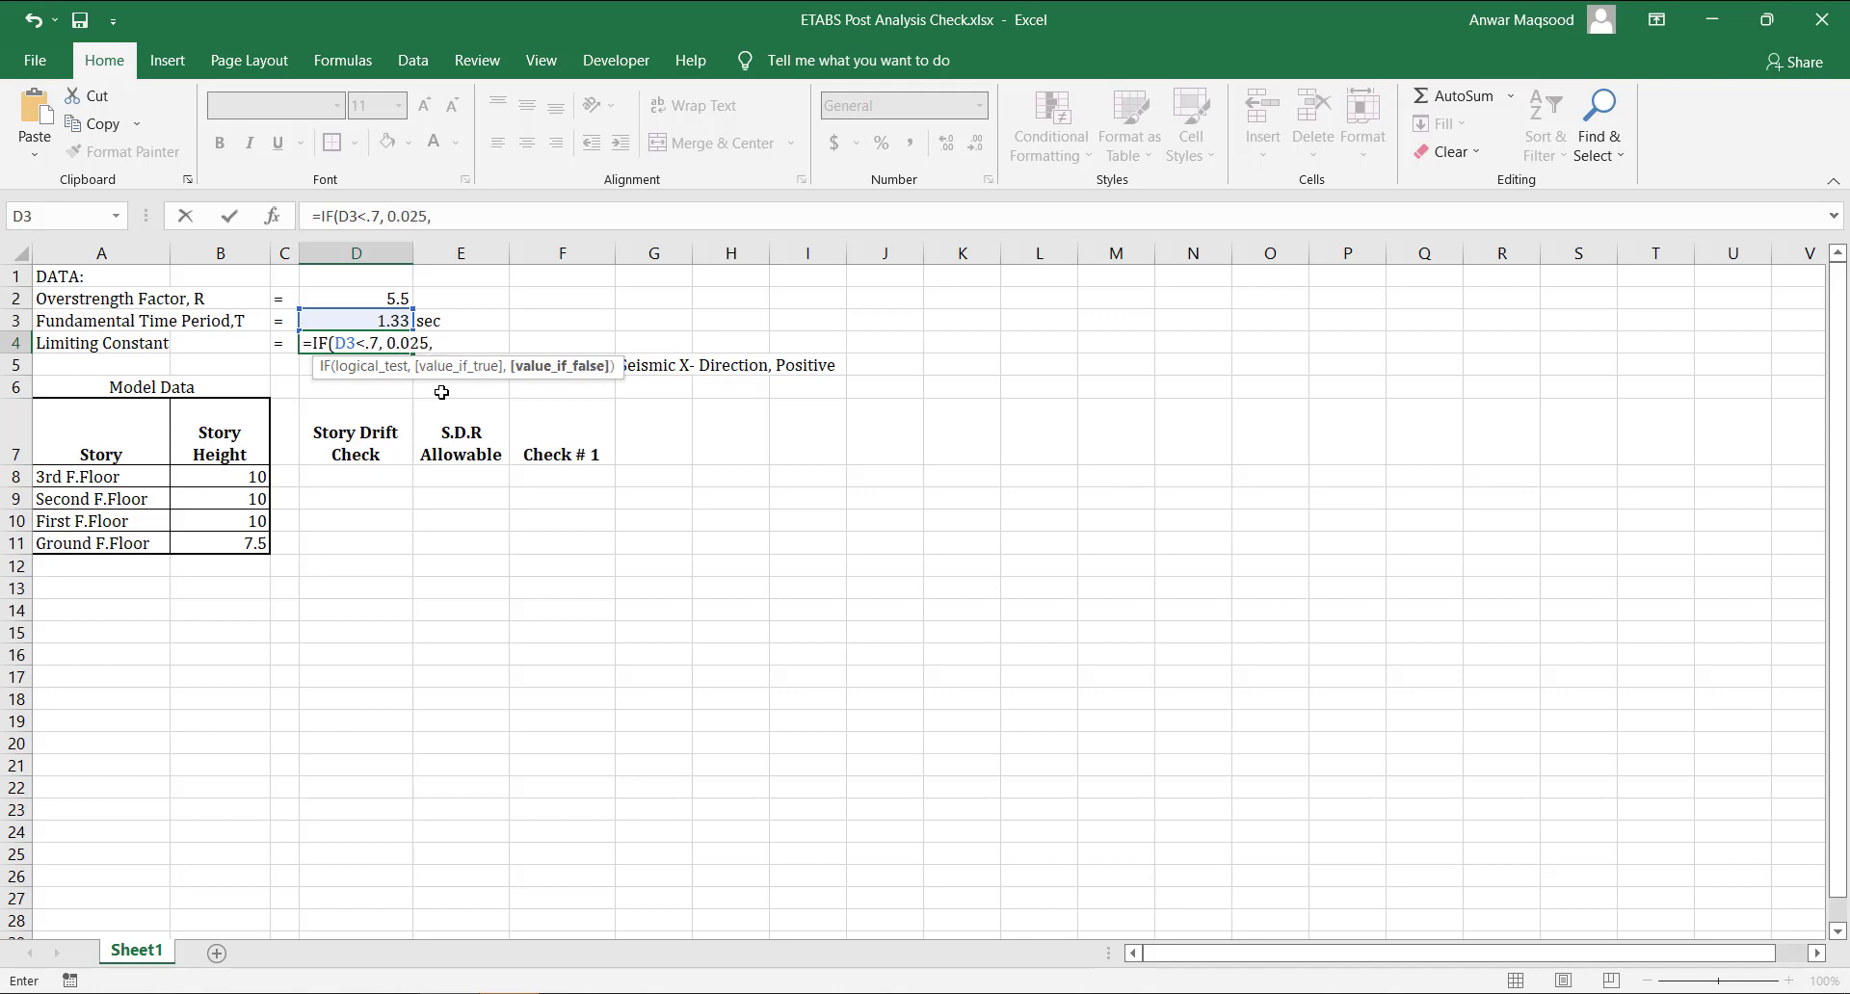
type(" 0.02)")
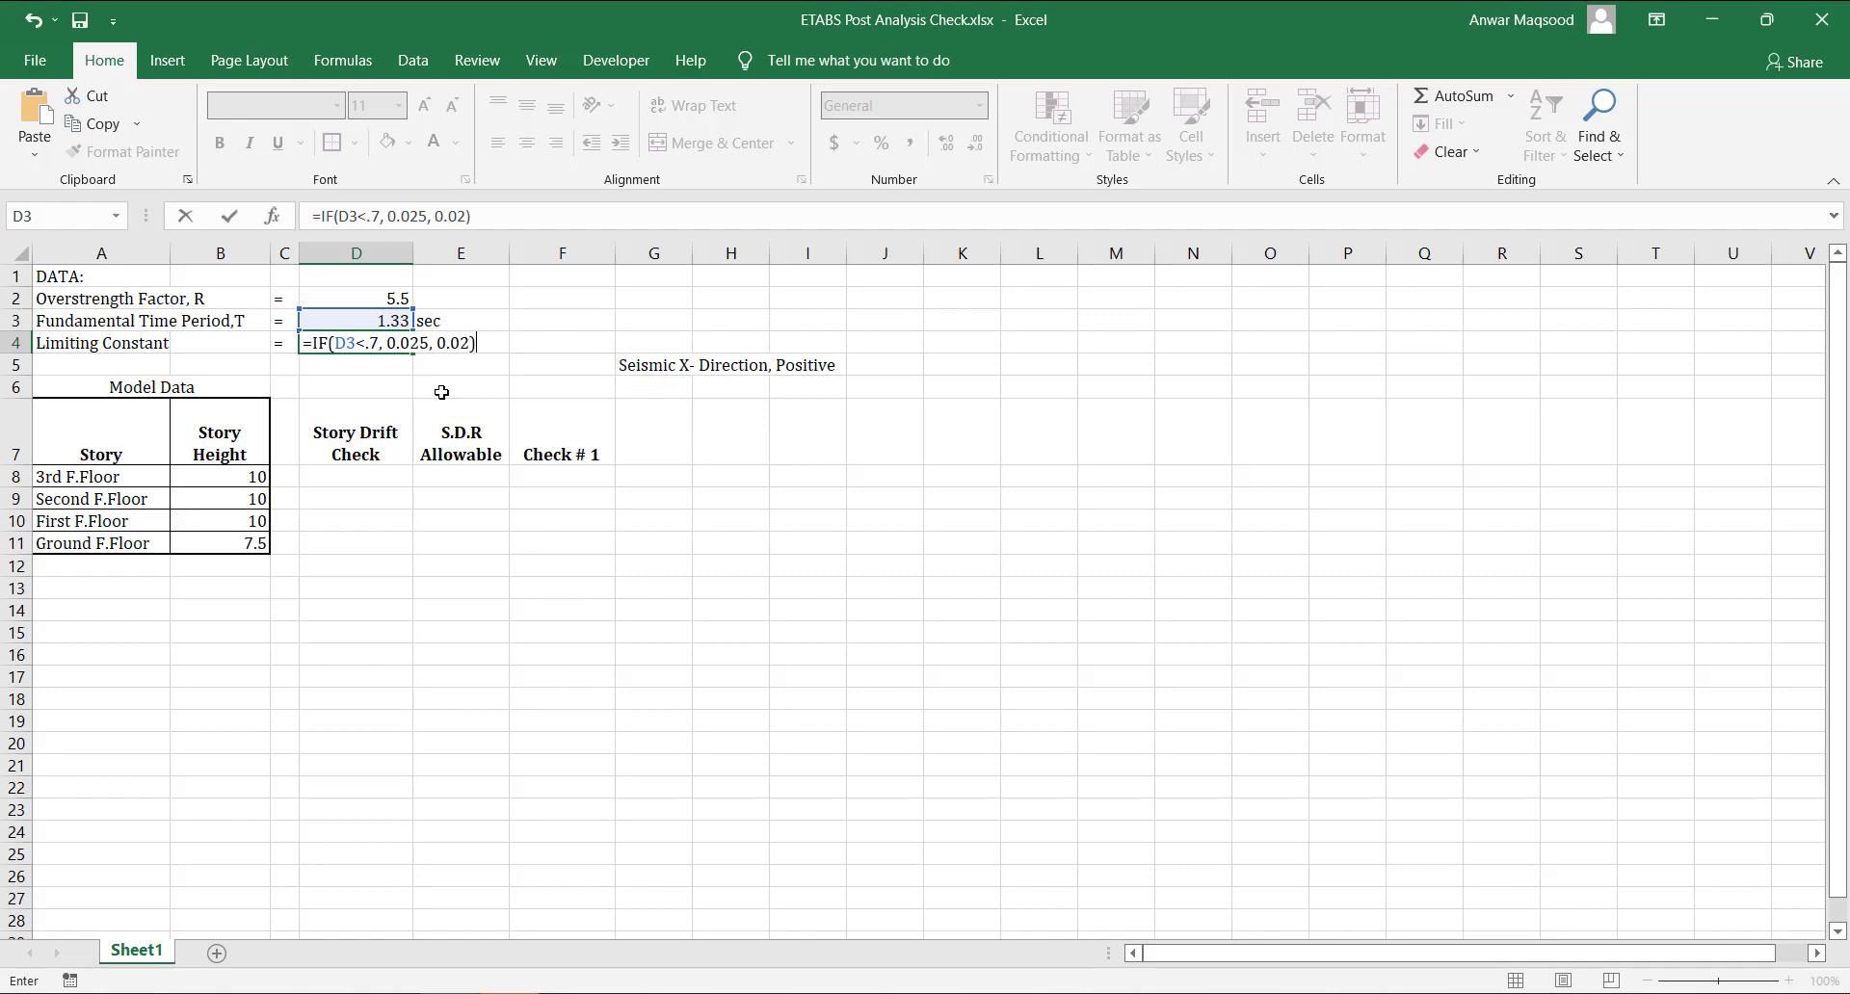
key("Return")
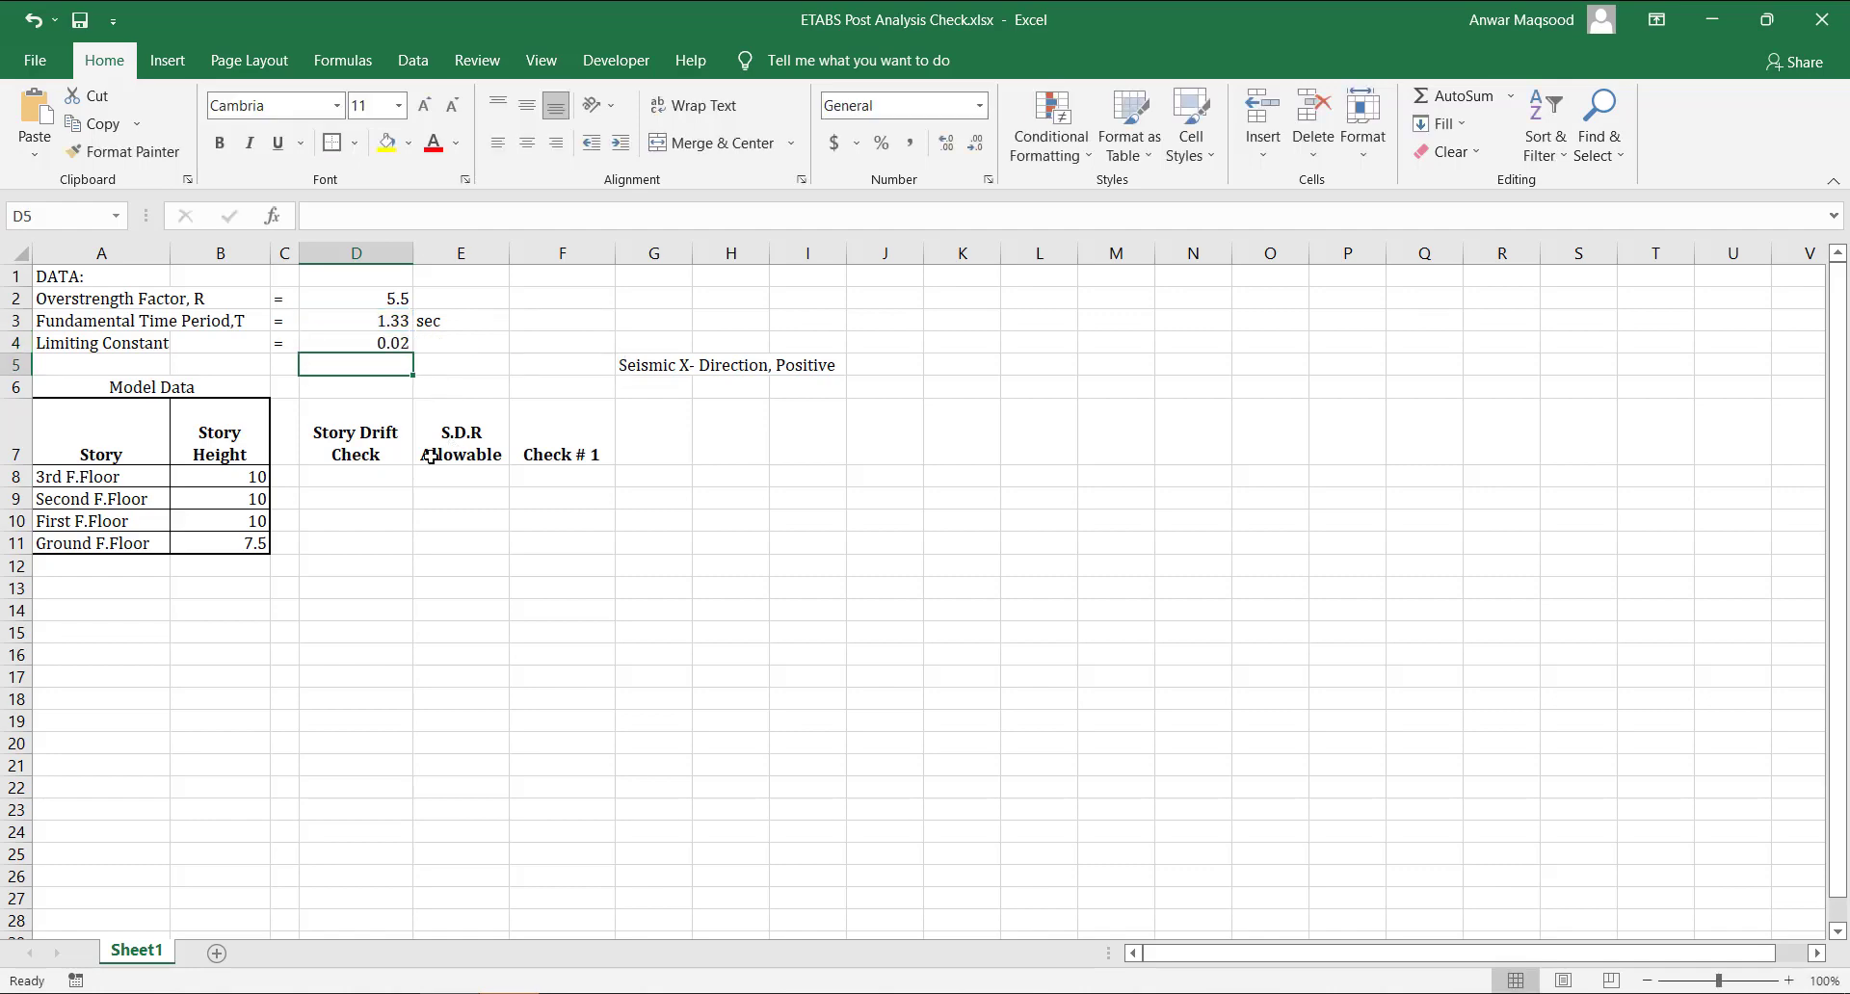
left_click(378, 471)
left_click(387, 503)
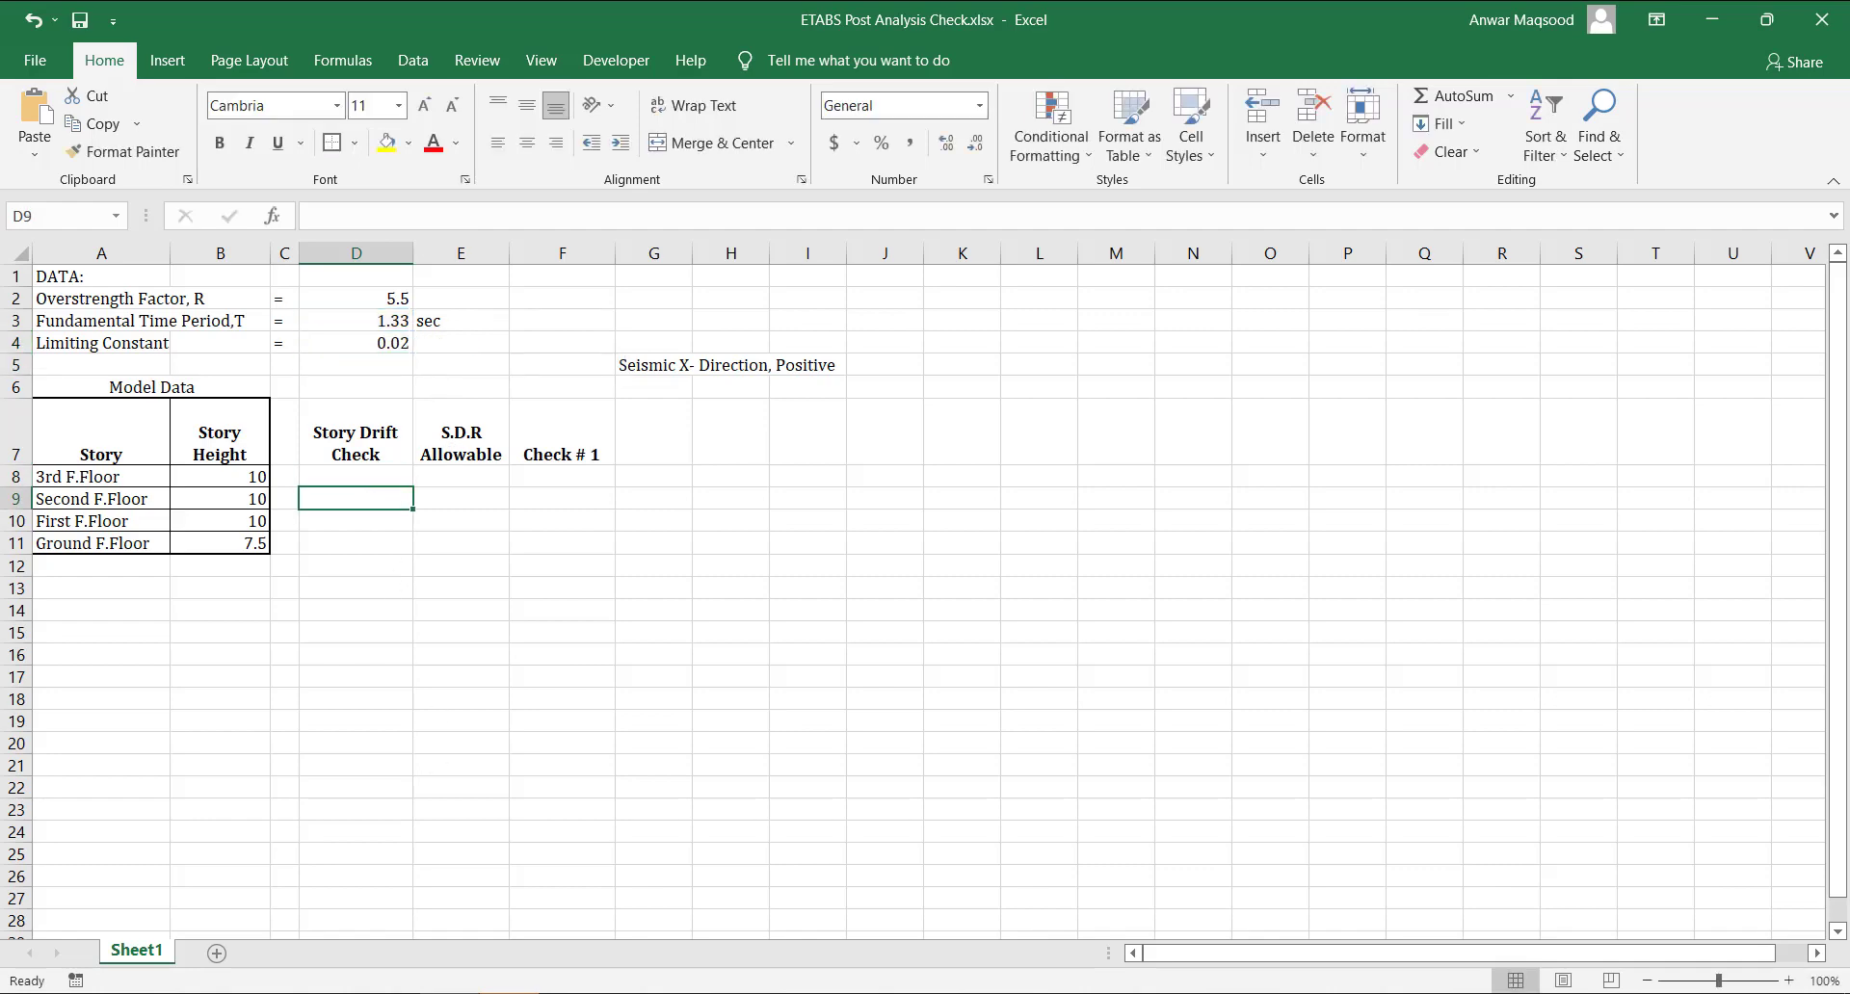
left_click(454, 936)
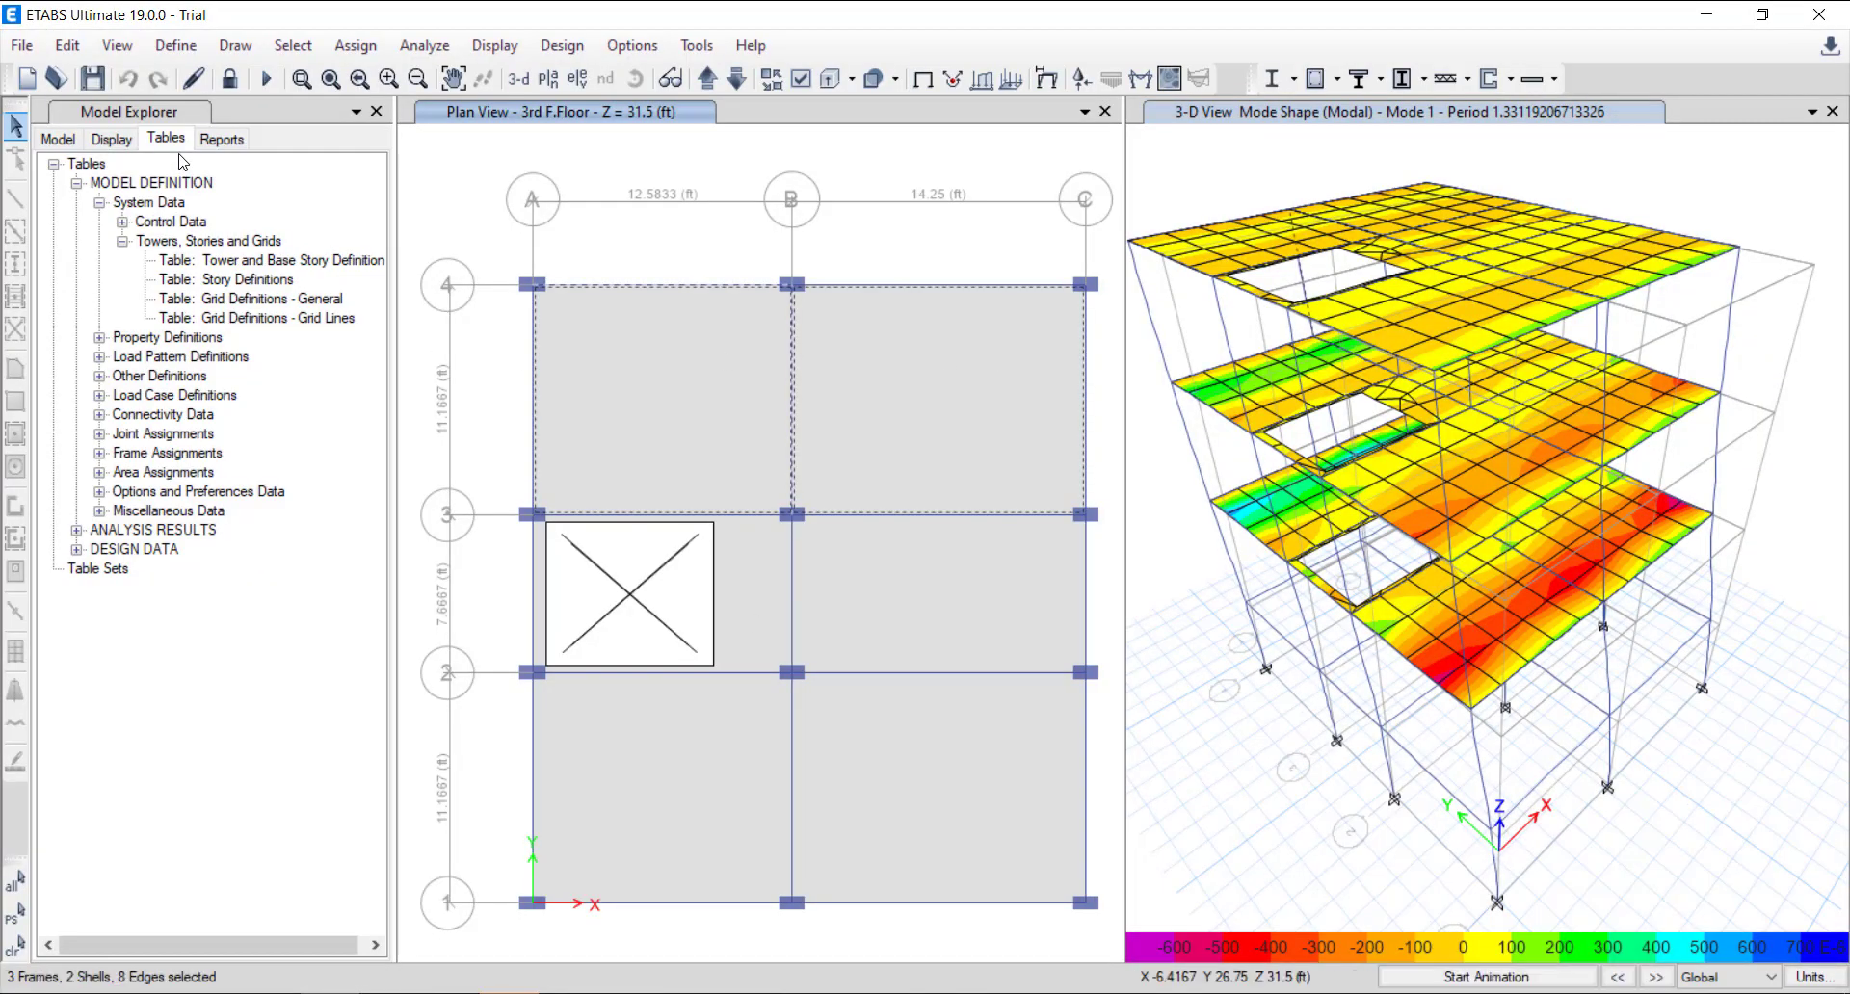
Show the Story Drifts table from Analysis Results > Joint Output > Displacements.
left_click(100, 203)
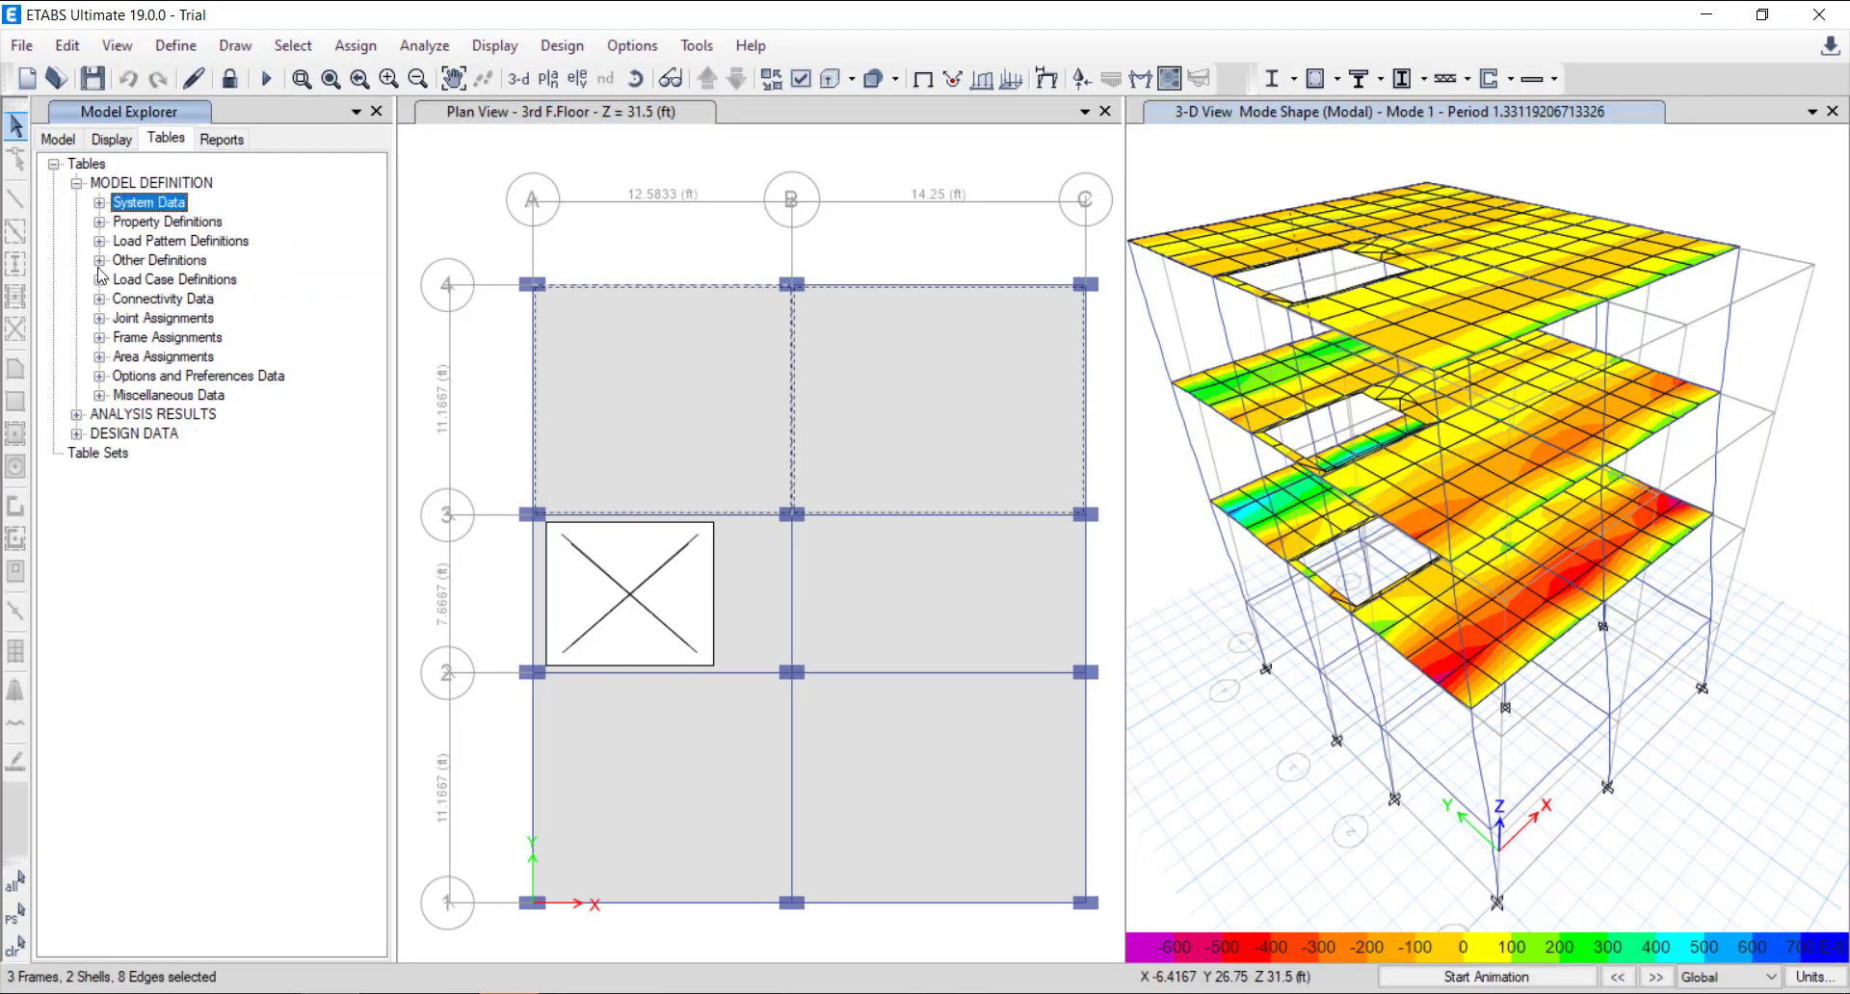
left_click(77, 183)
left_click(76, 202)
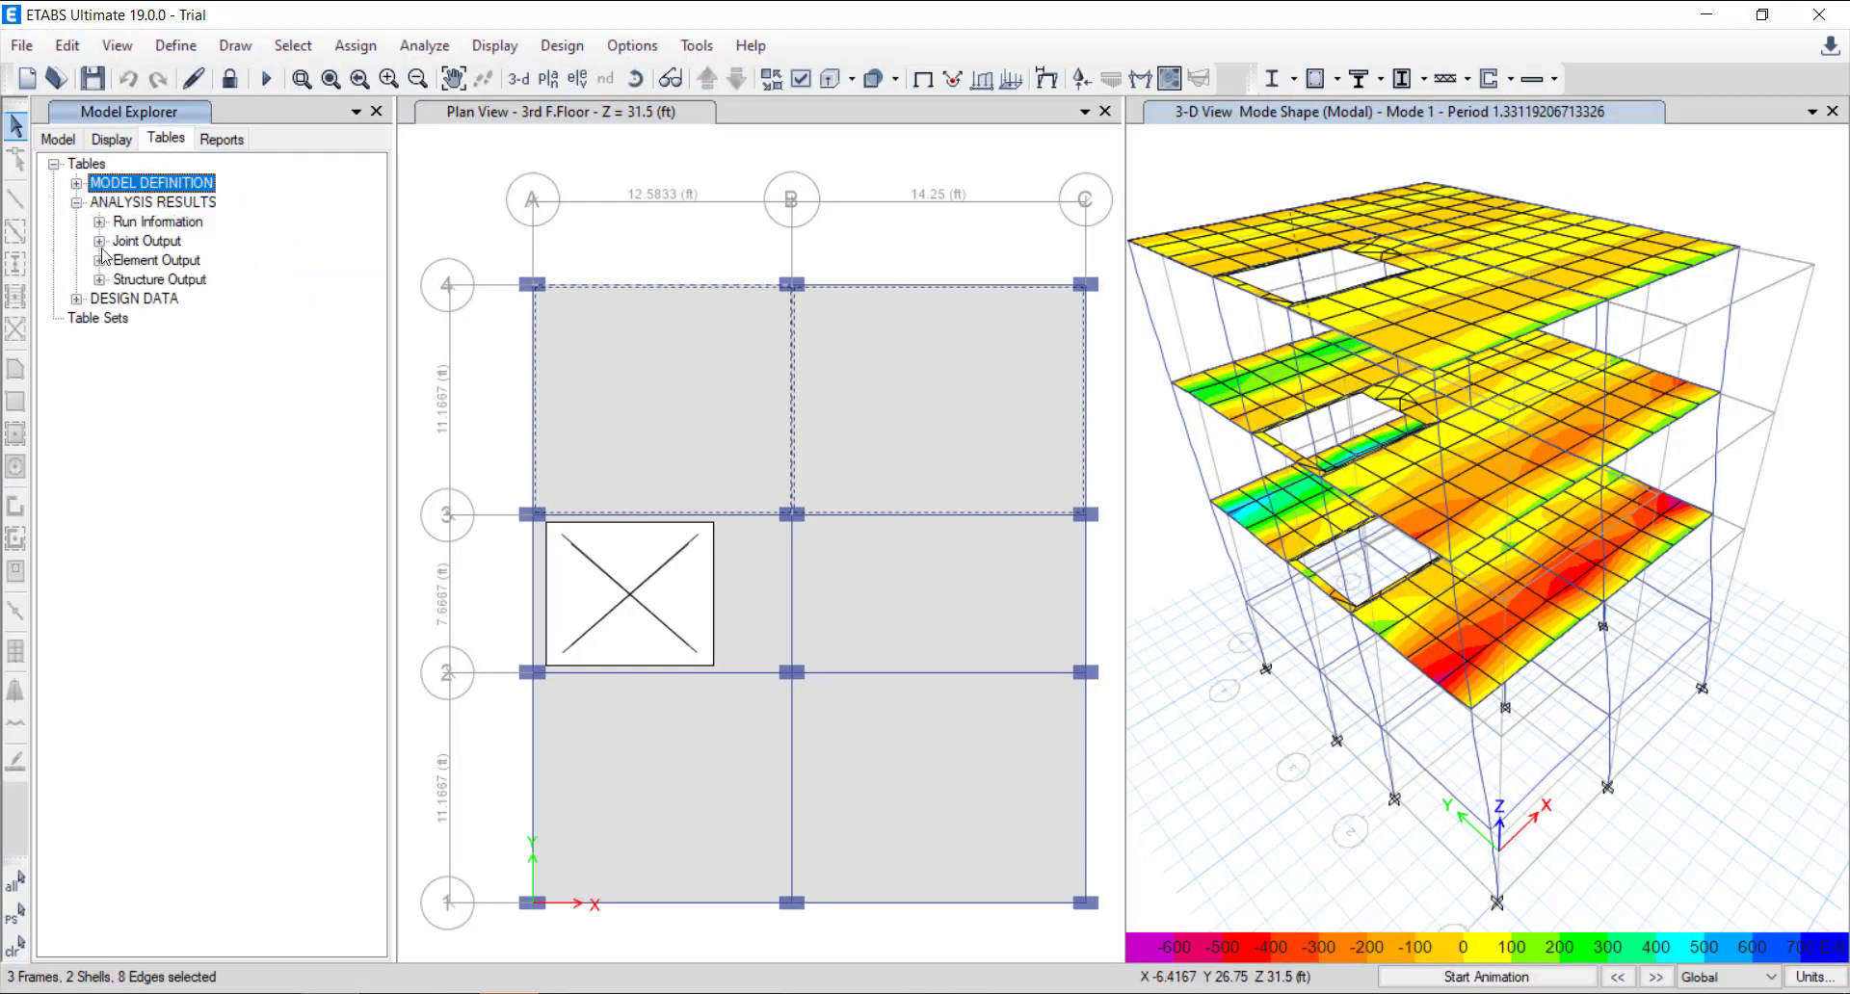
left_click(100, 241)
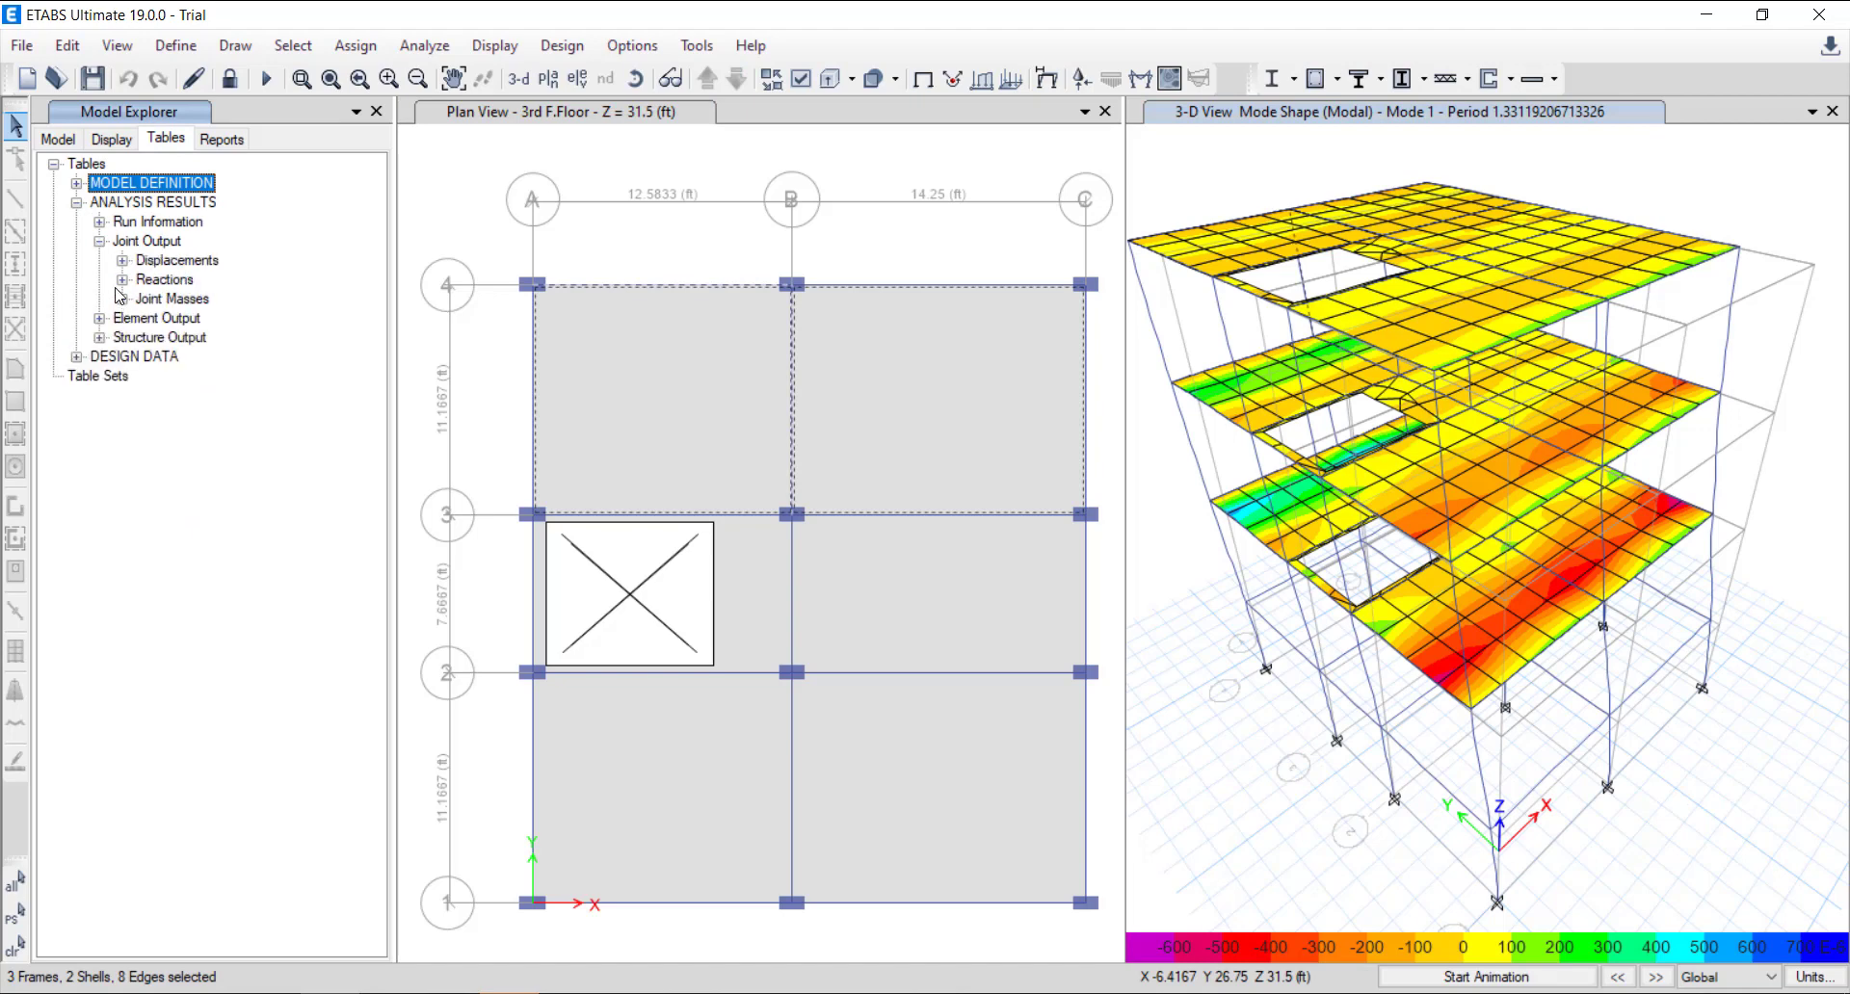
left_click(121, 261)
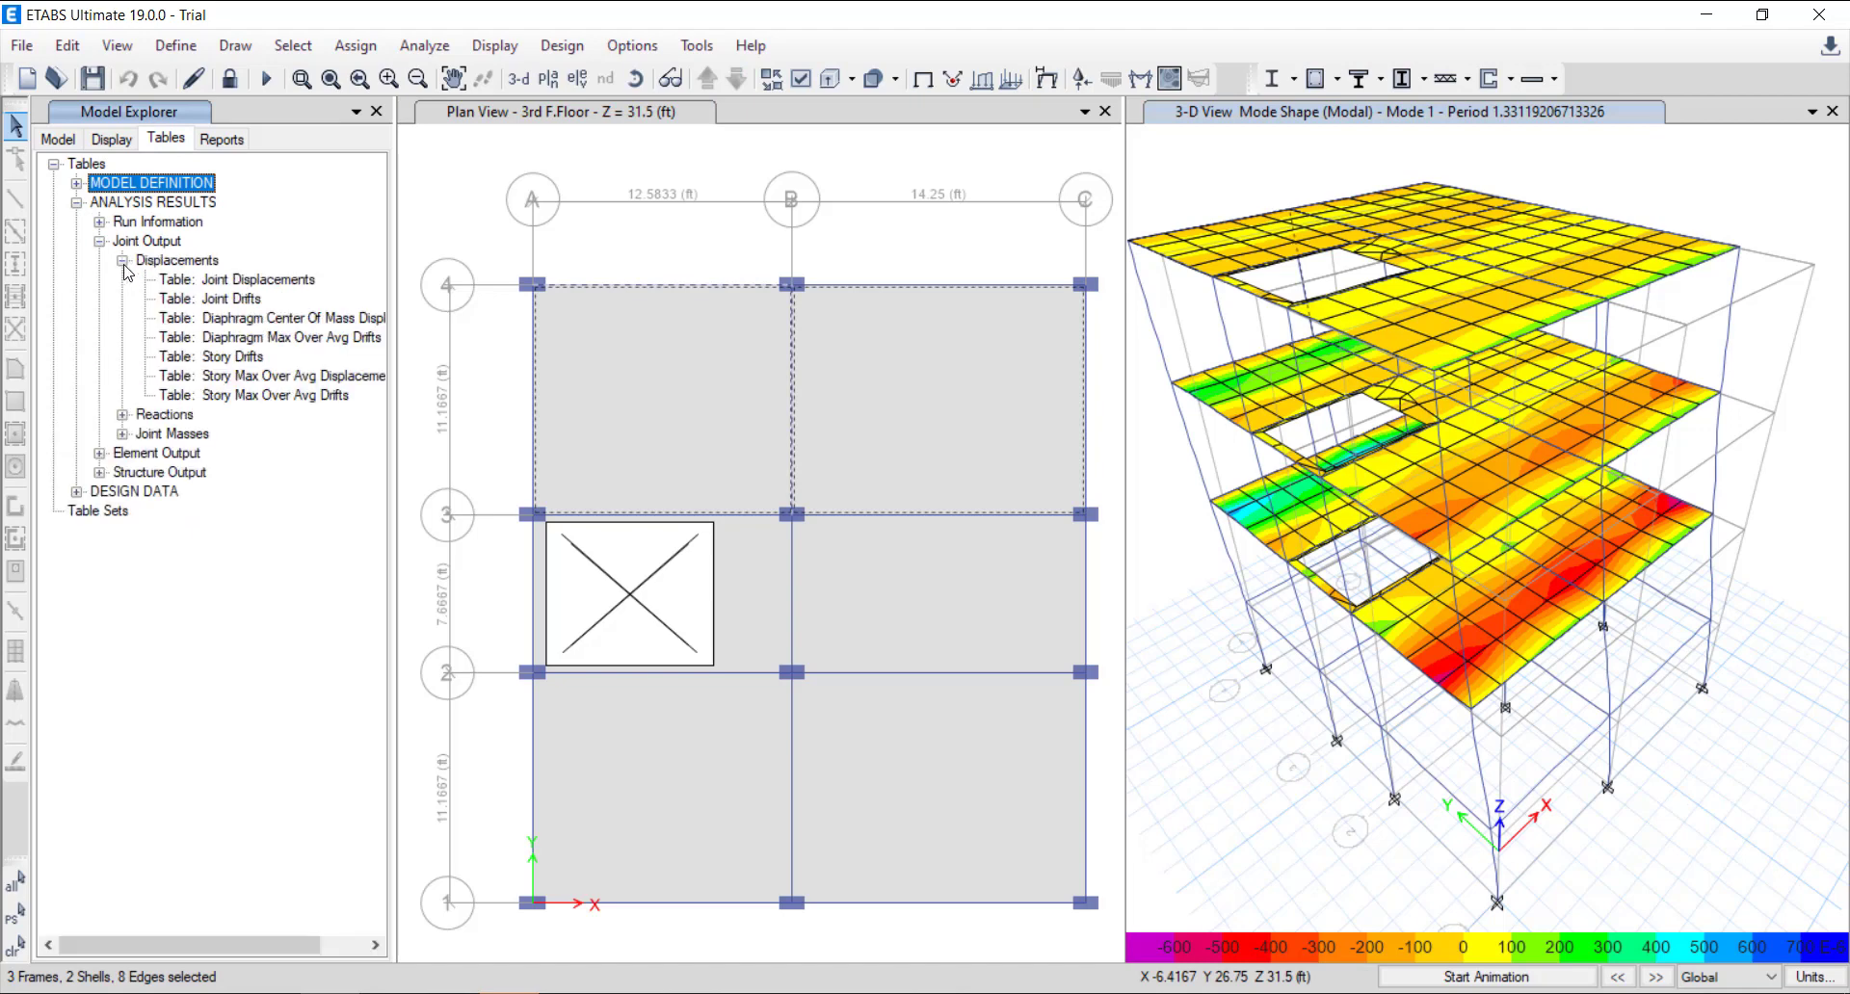
right_click(258, 360)
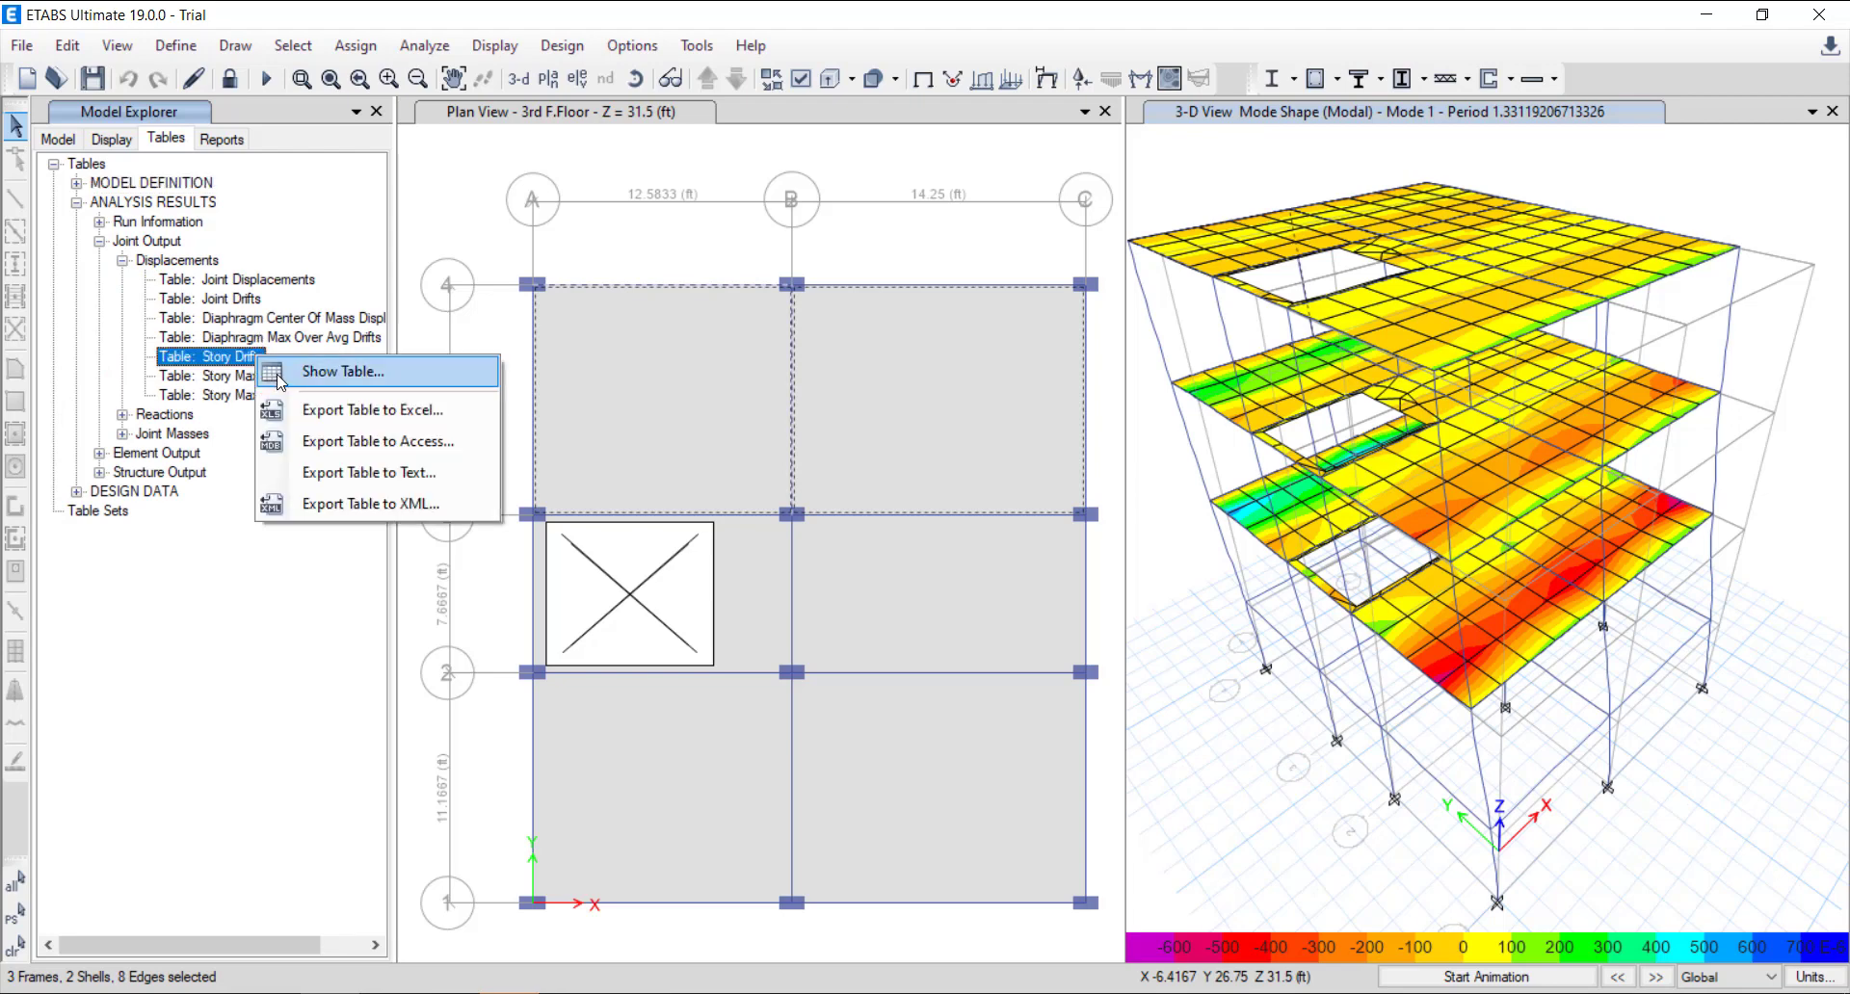
left_click(308, 374)
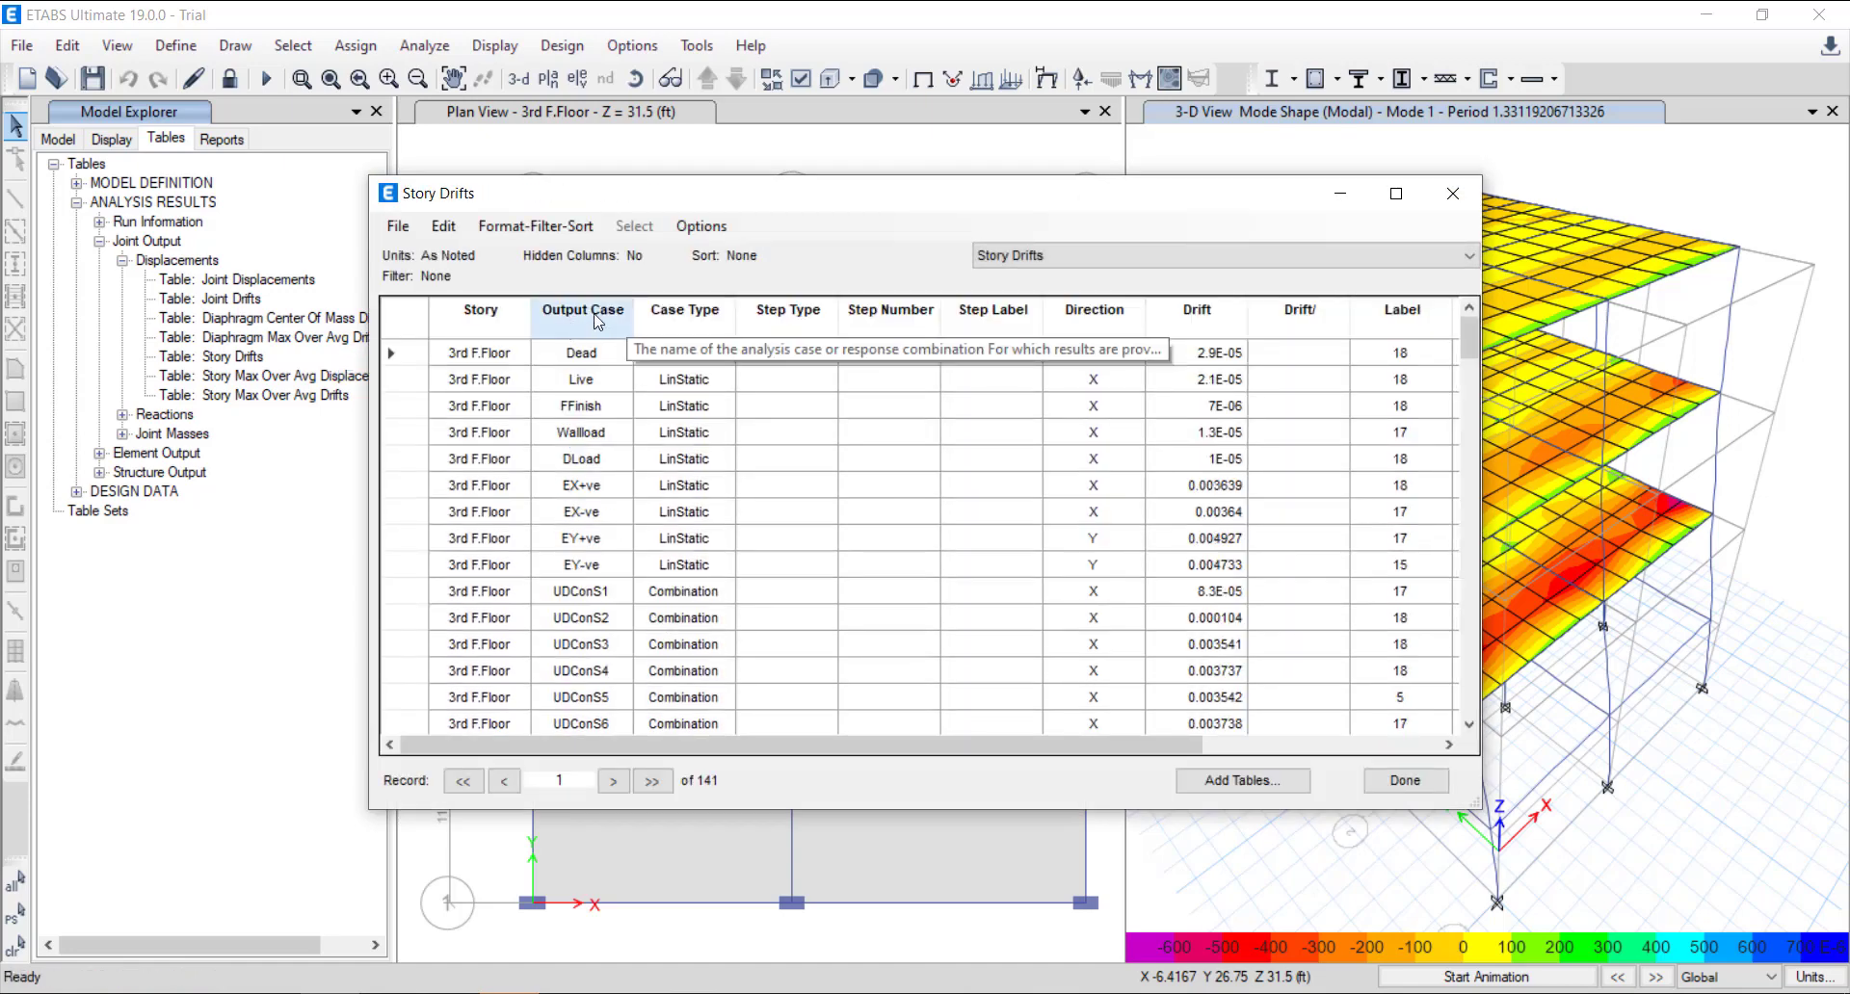
Filter Output Case to EX+ve and copy its four drift values to the workbook.
left_click(597, 321)
left_click(708, 362)
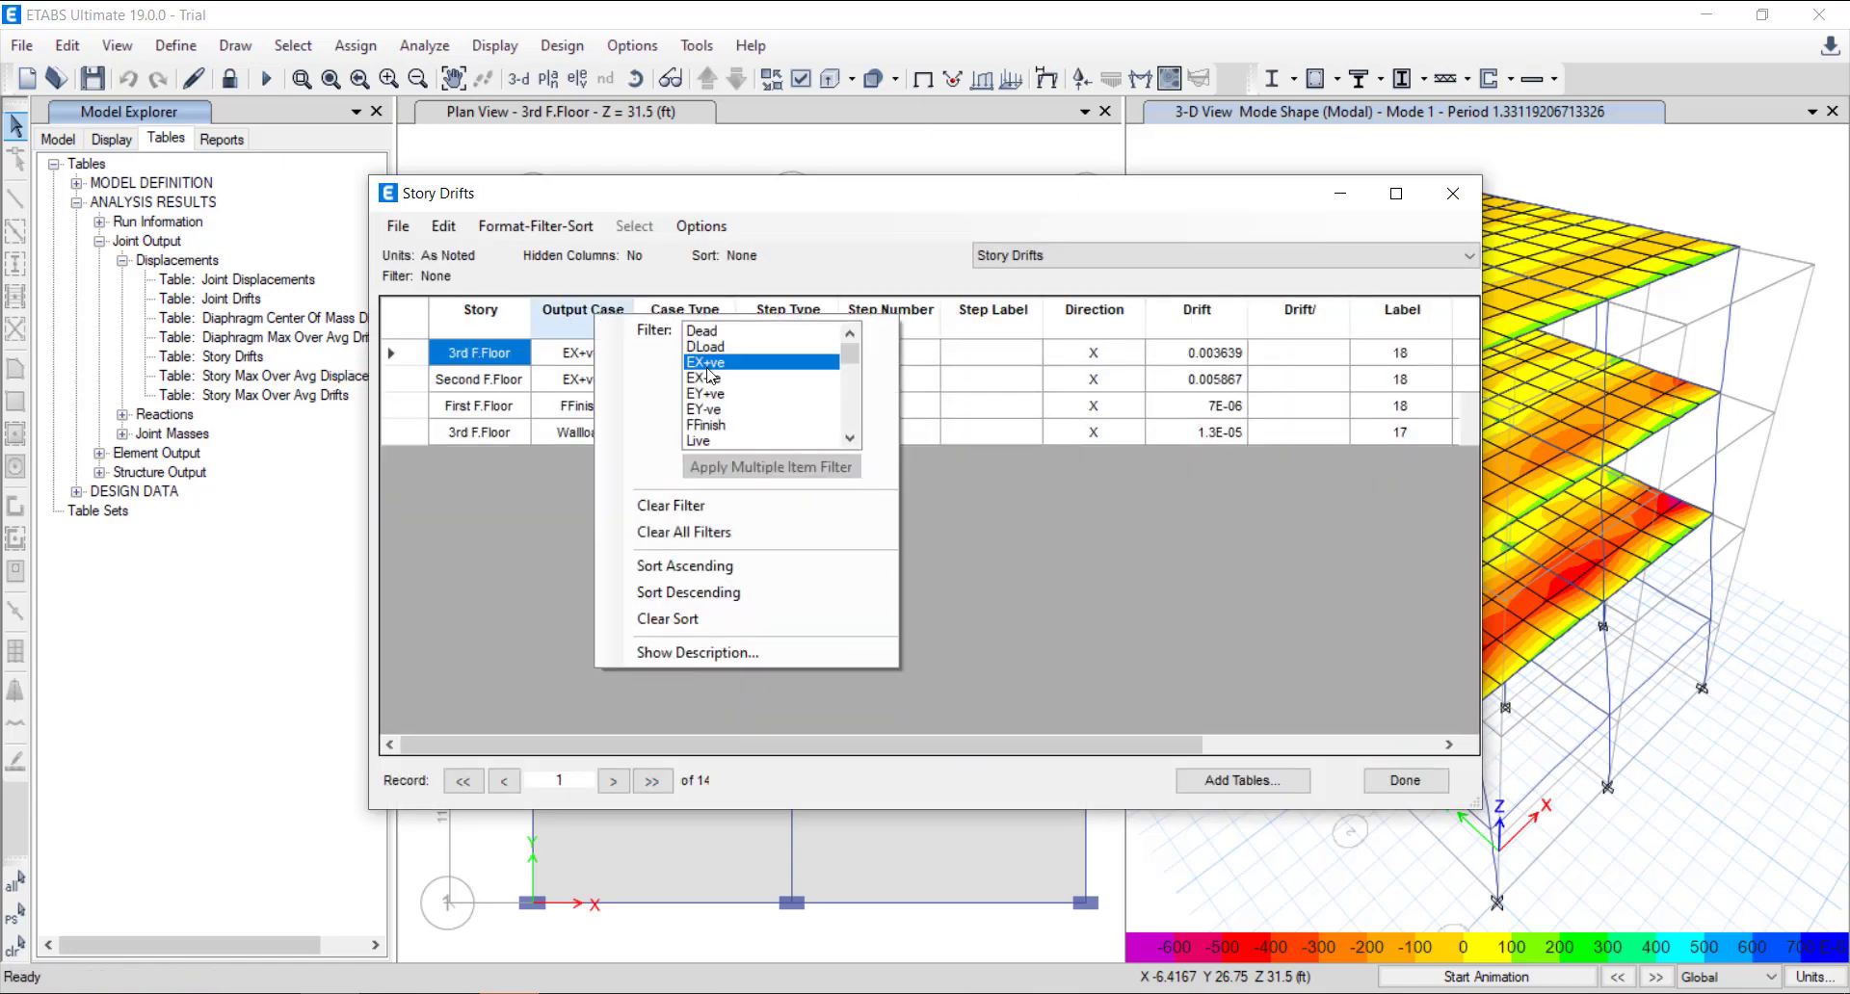
left_click(971, 535)
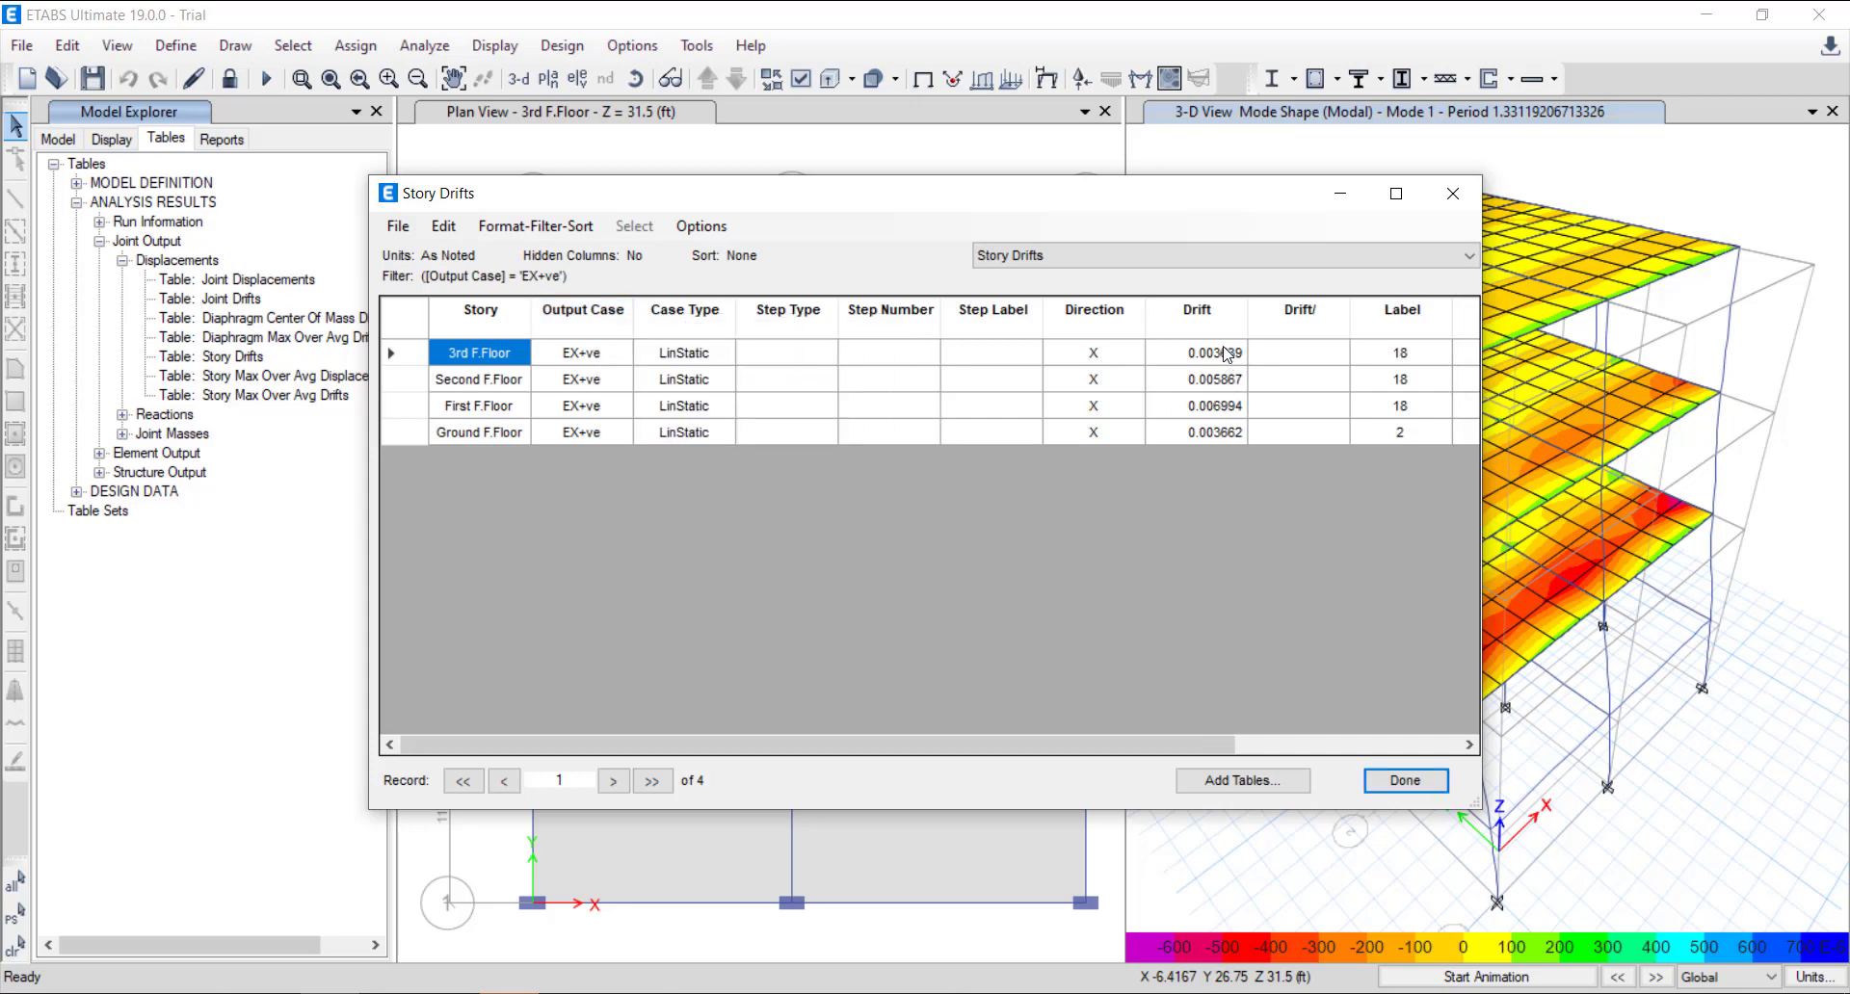
left_click_drag(1226, 355, 1234, 433)
key("ctrl+c")
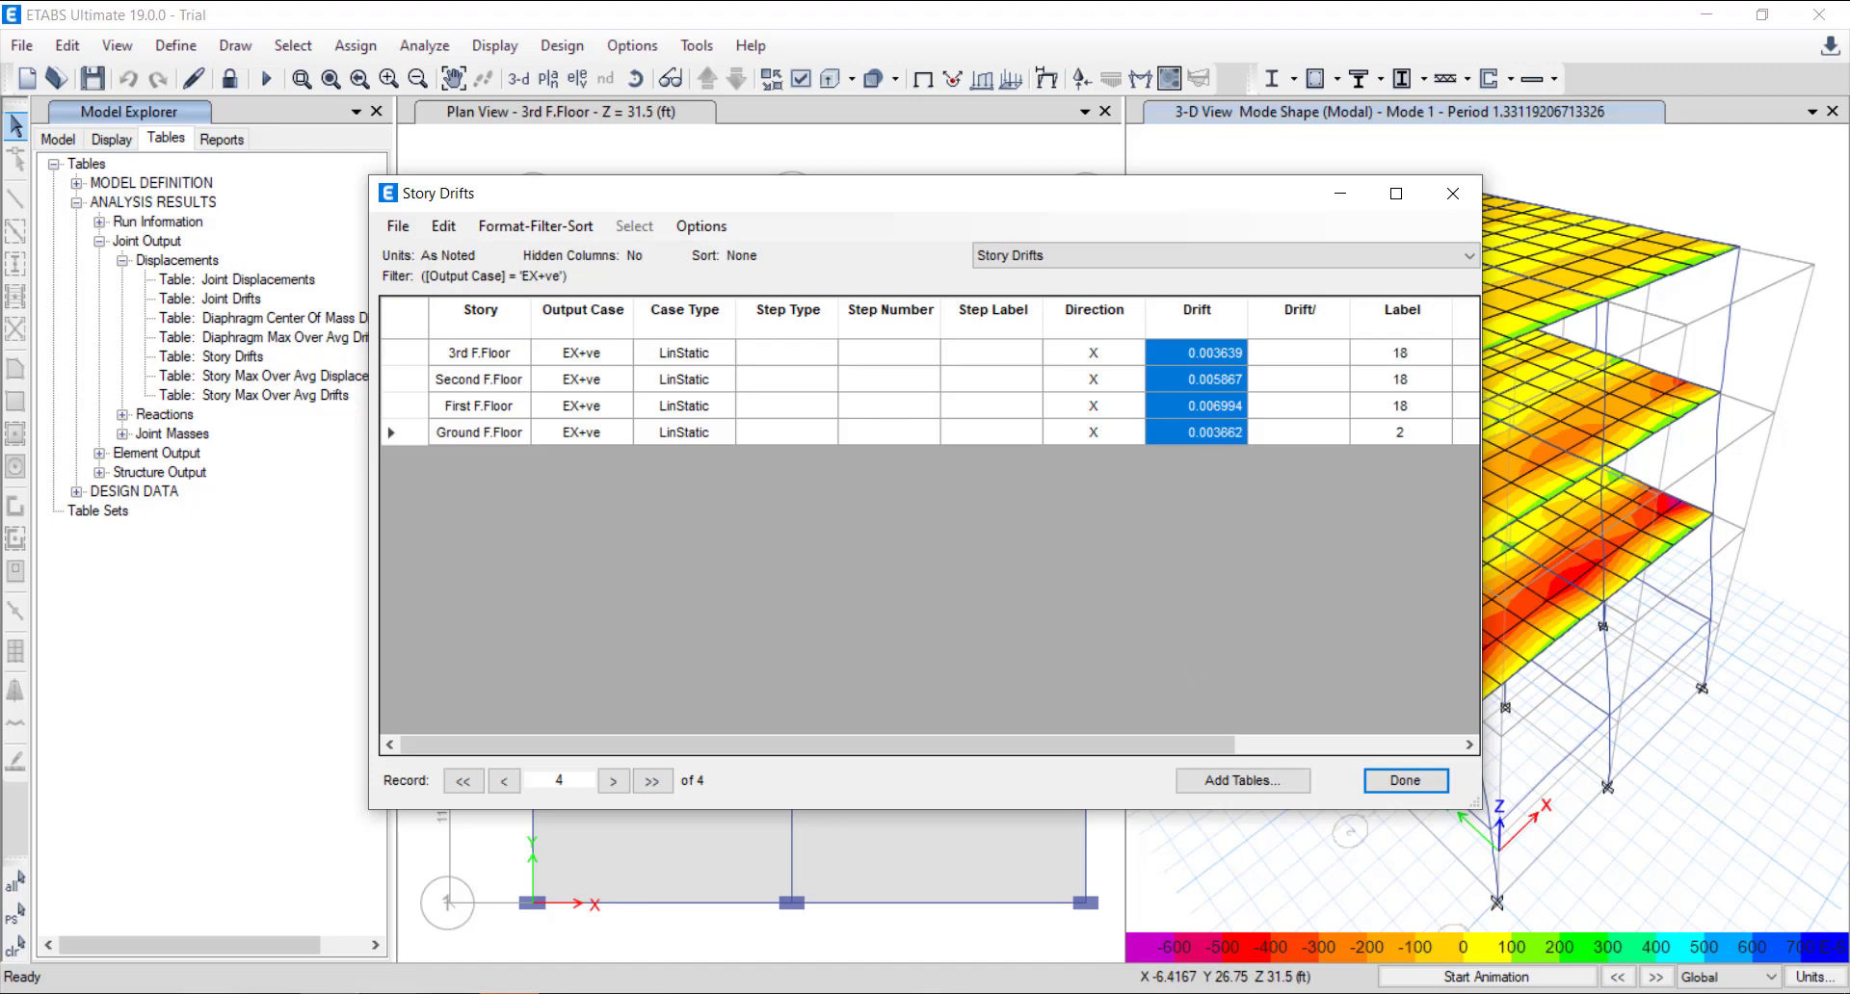
key("alt+Tab")
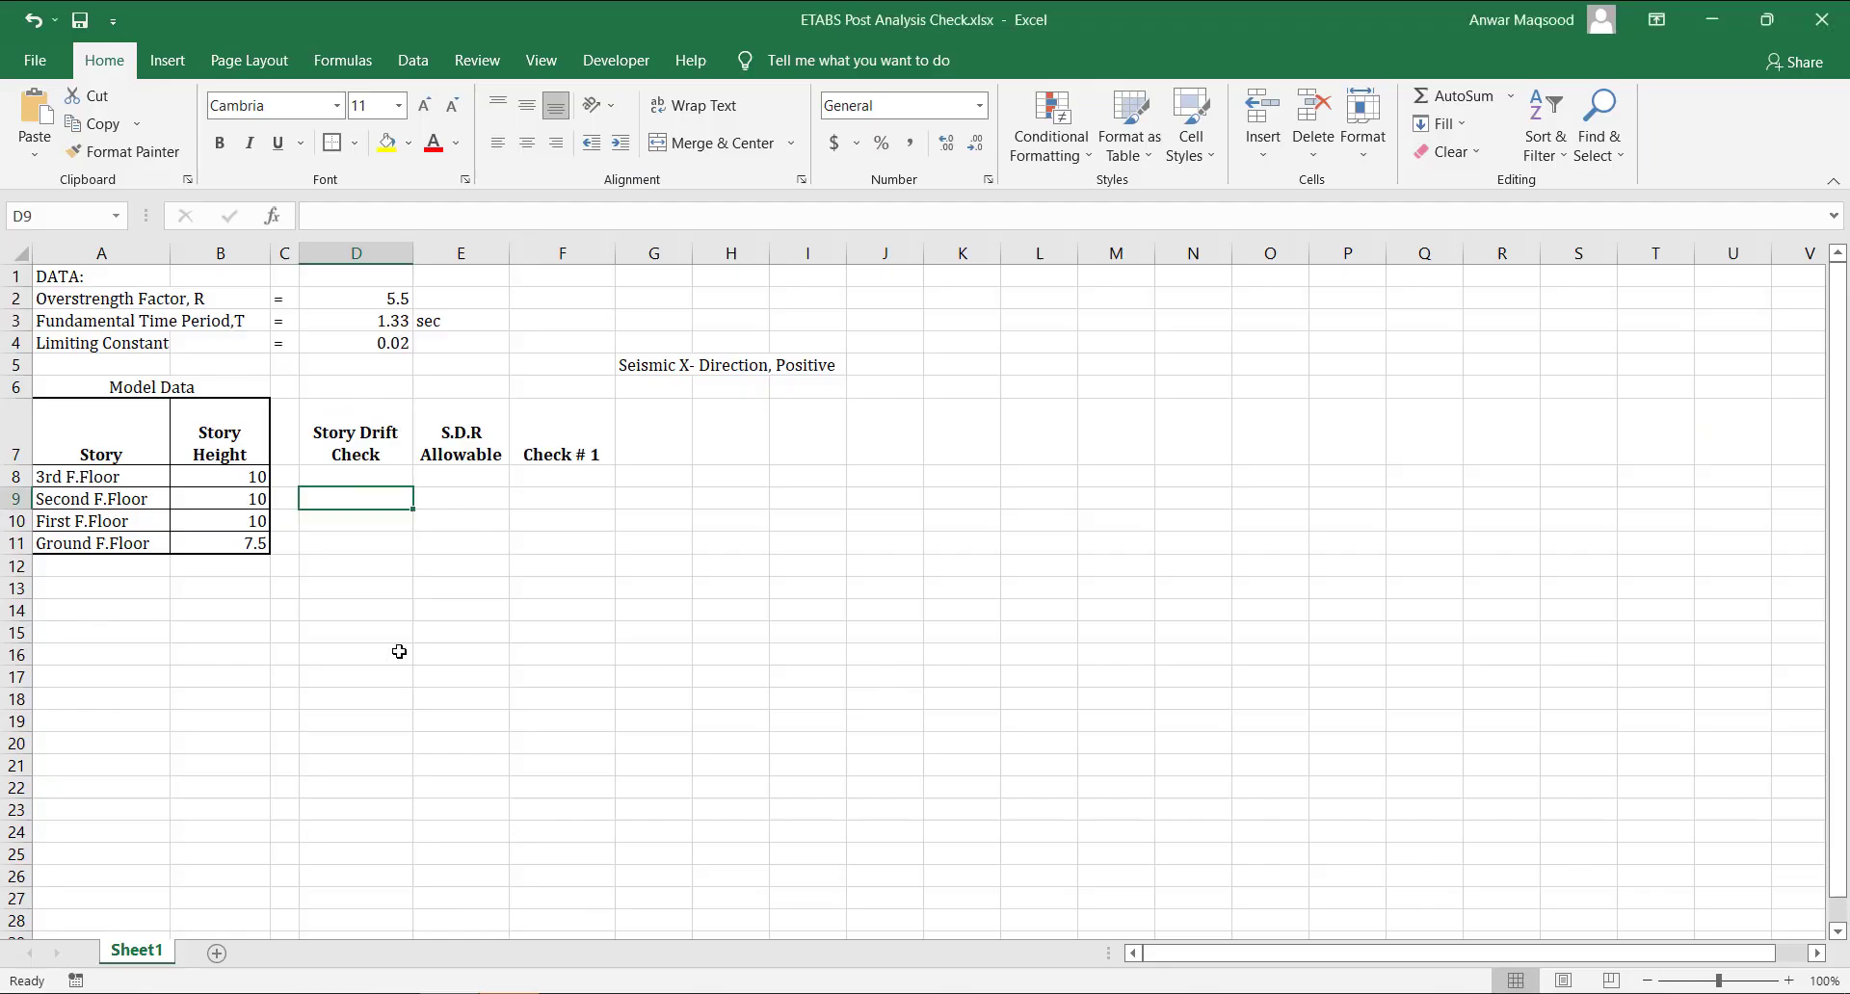
Paste the four EX+ve drift values into D8:D11.
left_click(361, 483)
right_click(358, 485)
left_click(443, 547)
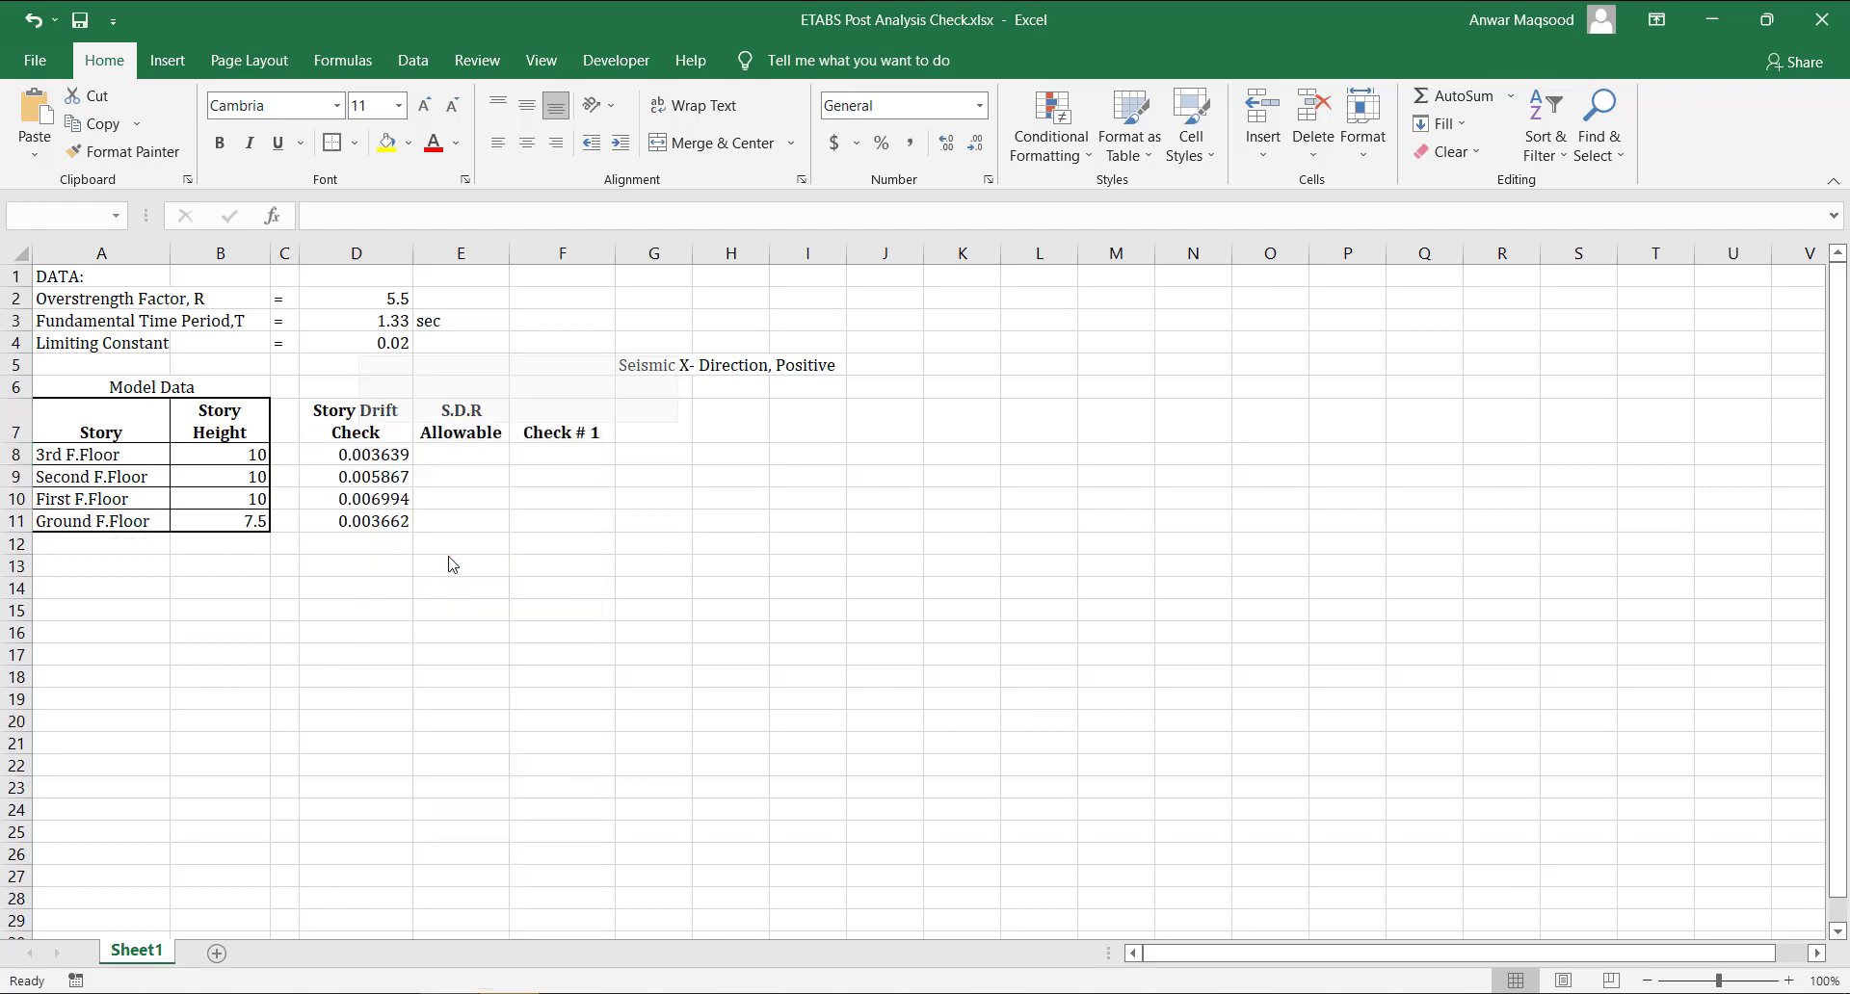
left_click(568, 638)
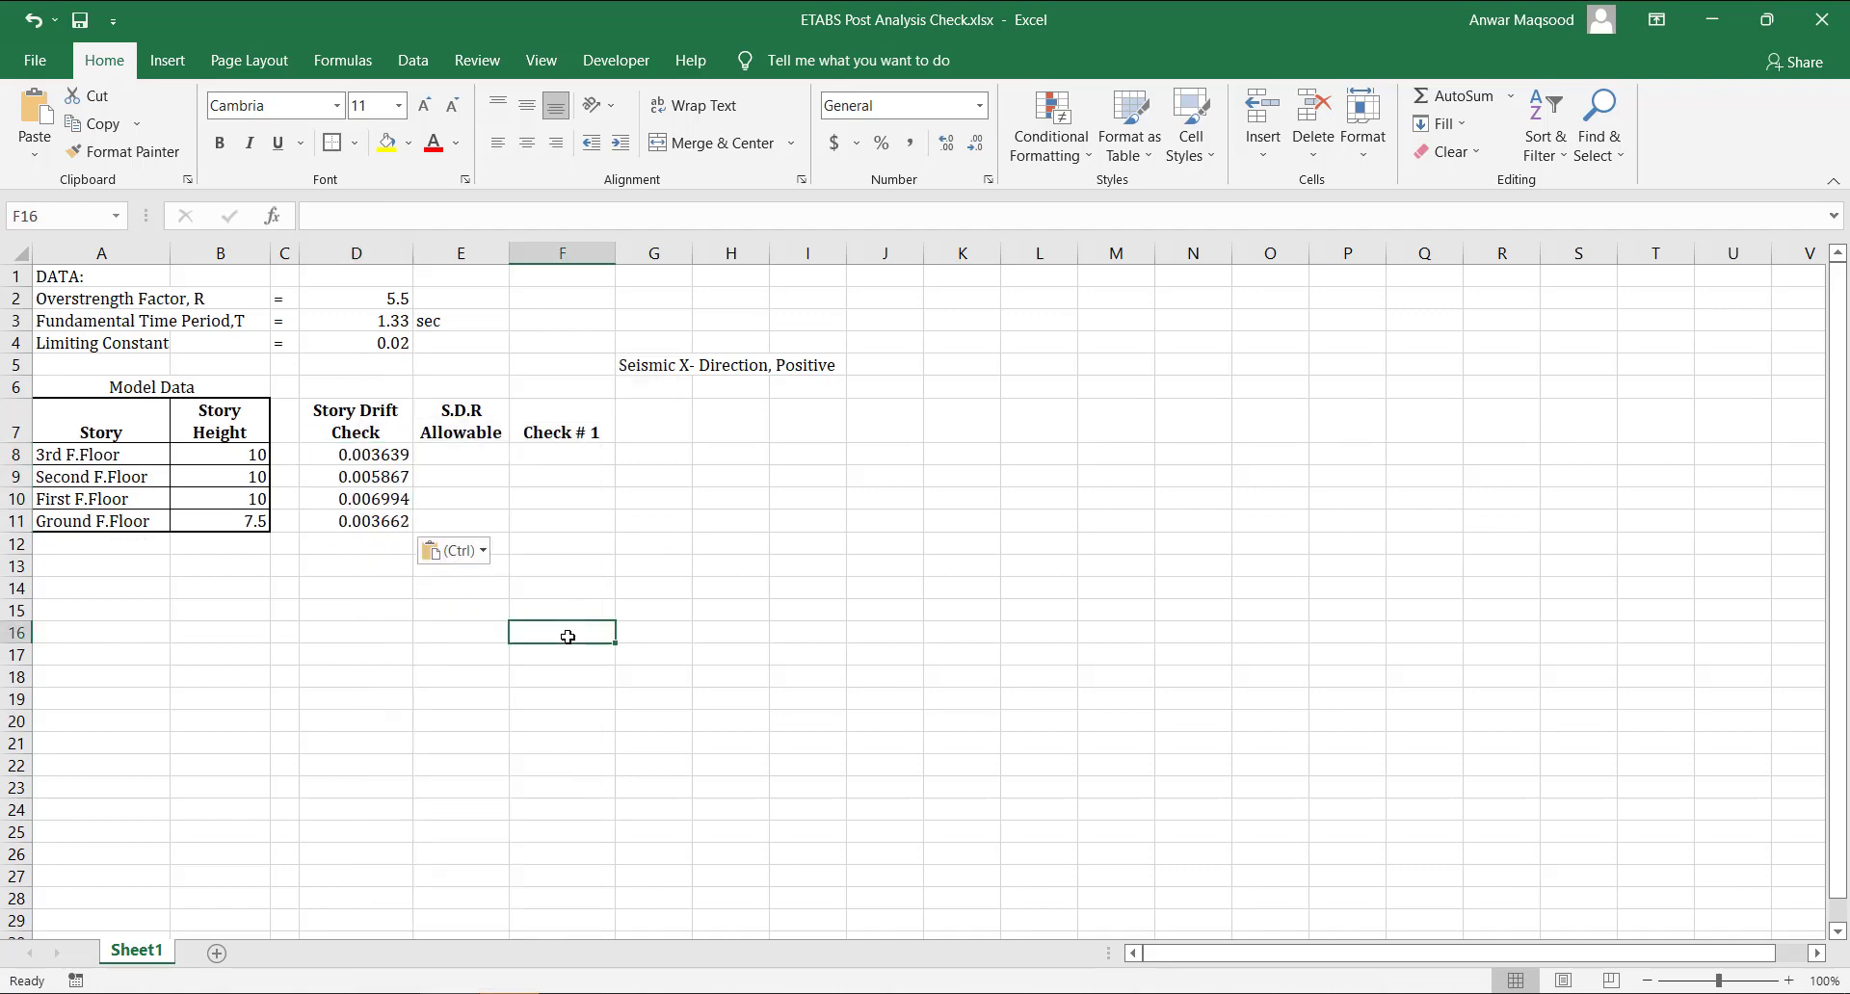
Enter =$D$4/(0.7*$D$2) in E8 and fill it down to E11.
left_click(464, 453)
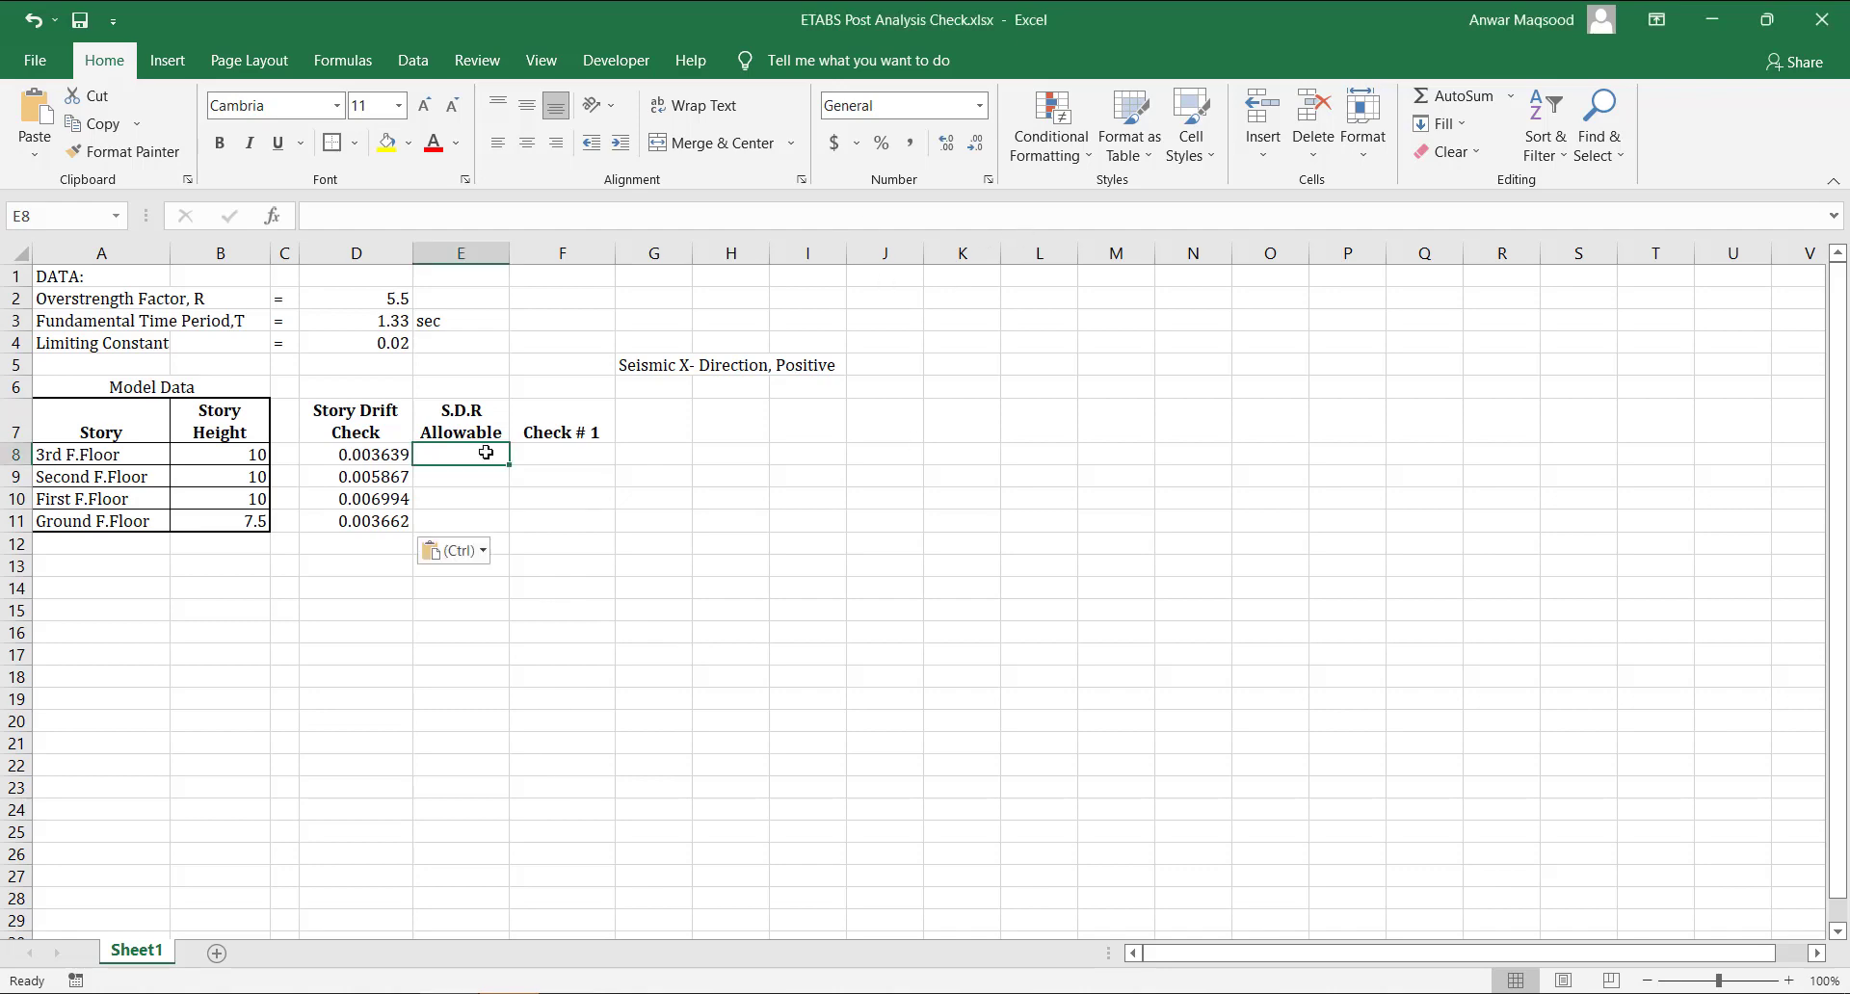
type("=")
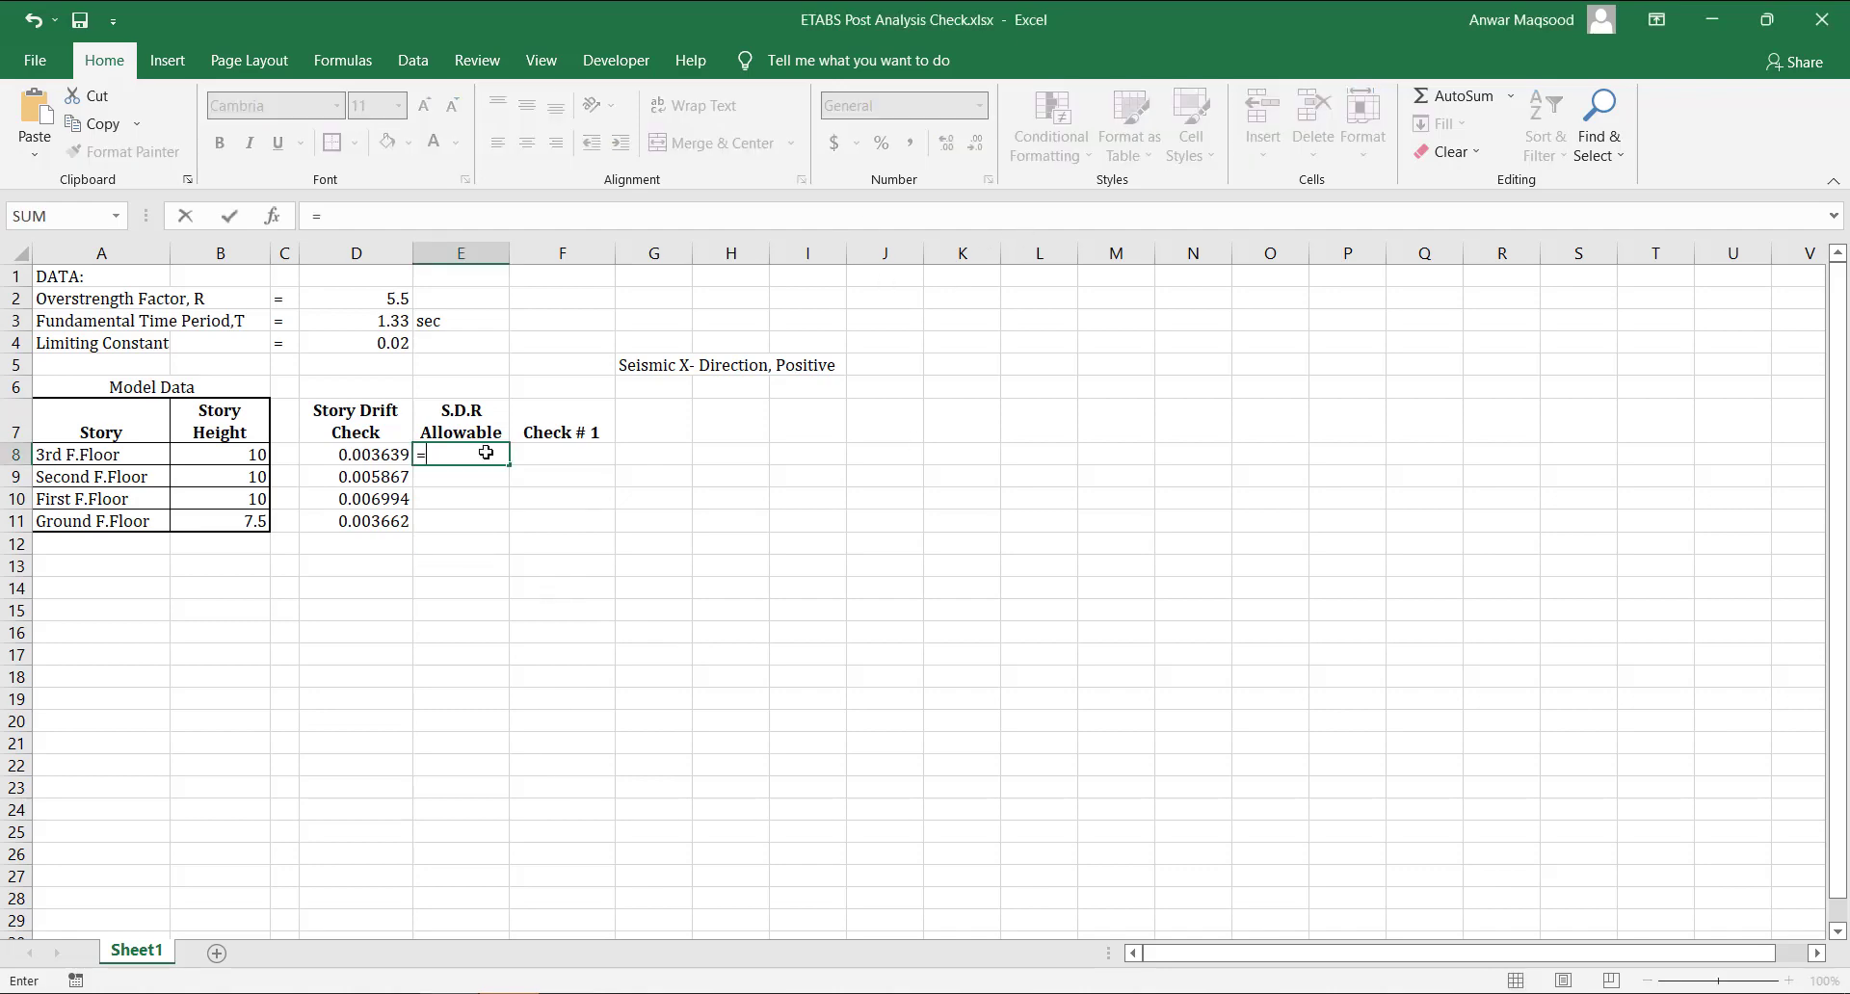
type("0.02")
key("BackSpace")
key("BackSpace")
key("BackSpace")
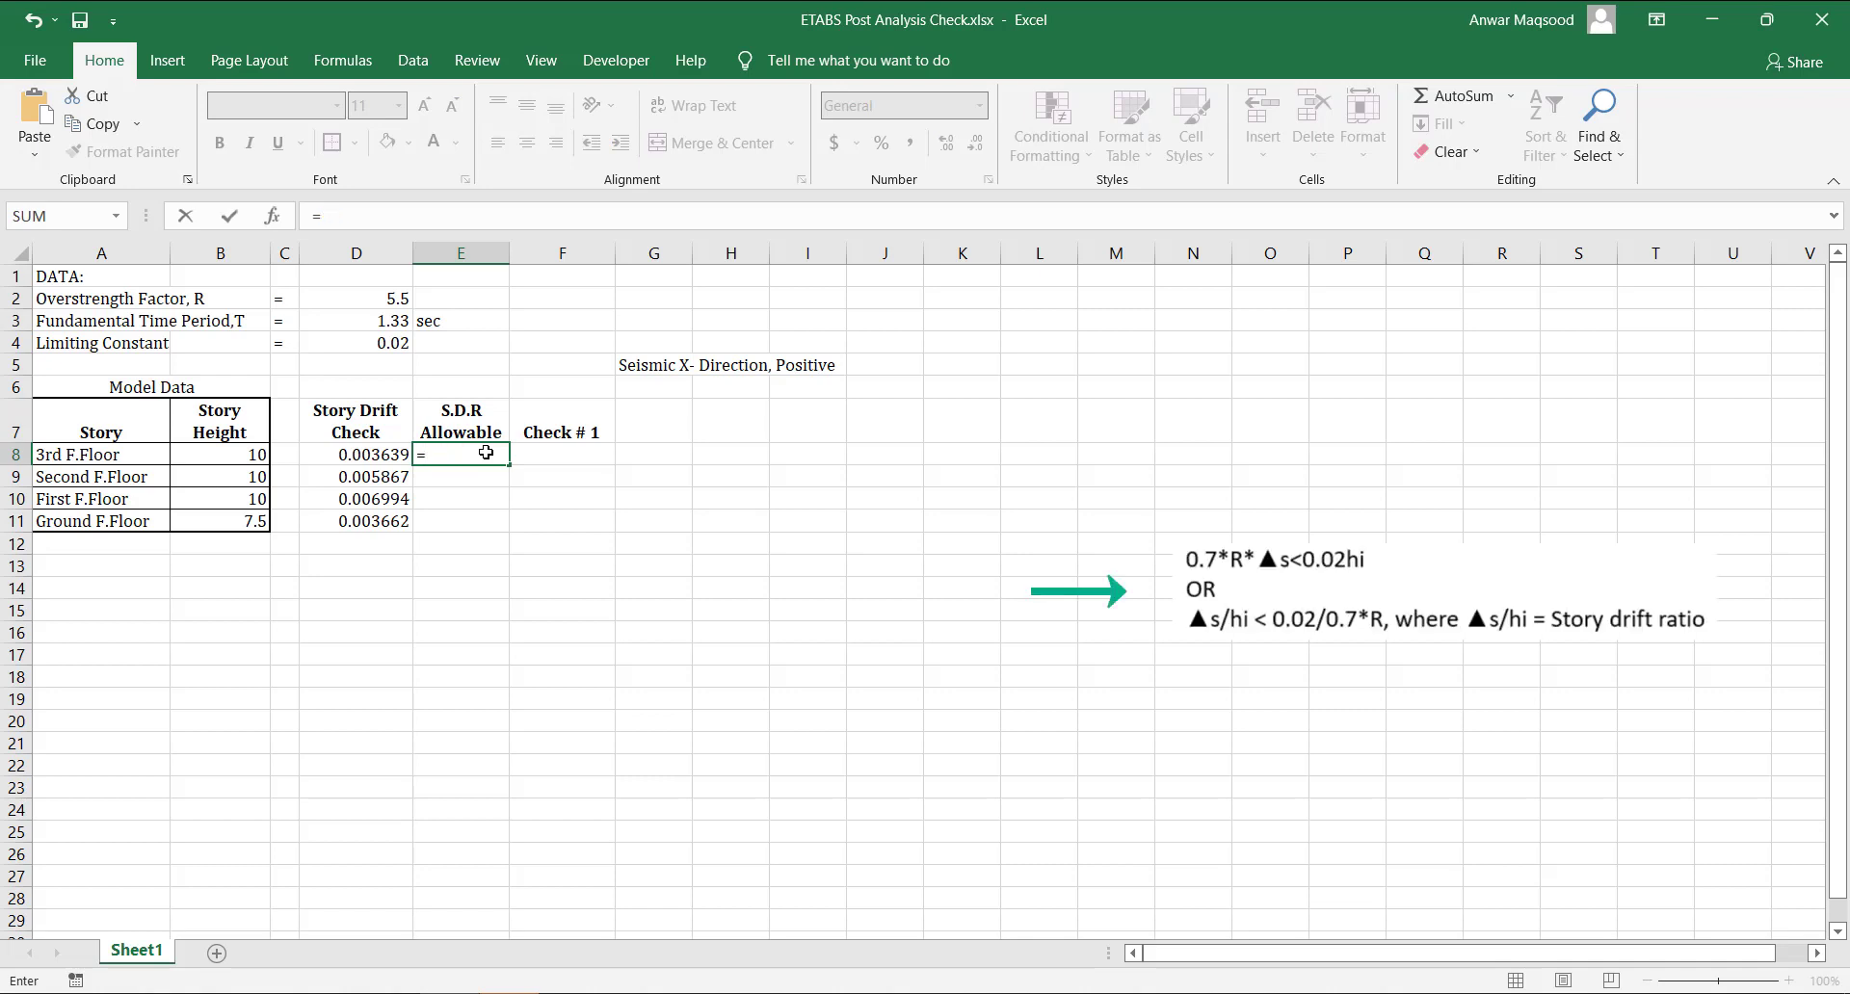
left_click(339, 343)
type("/")
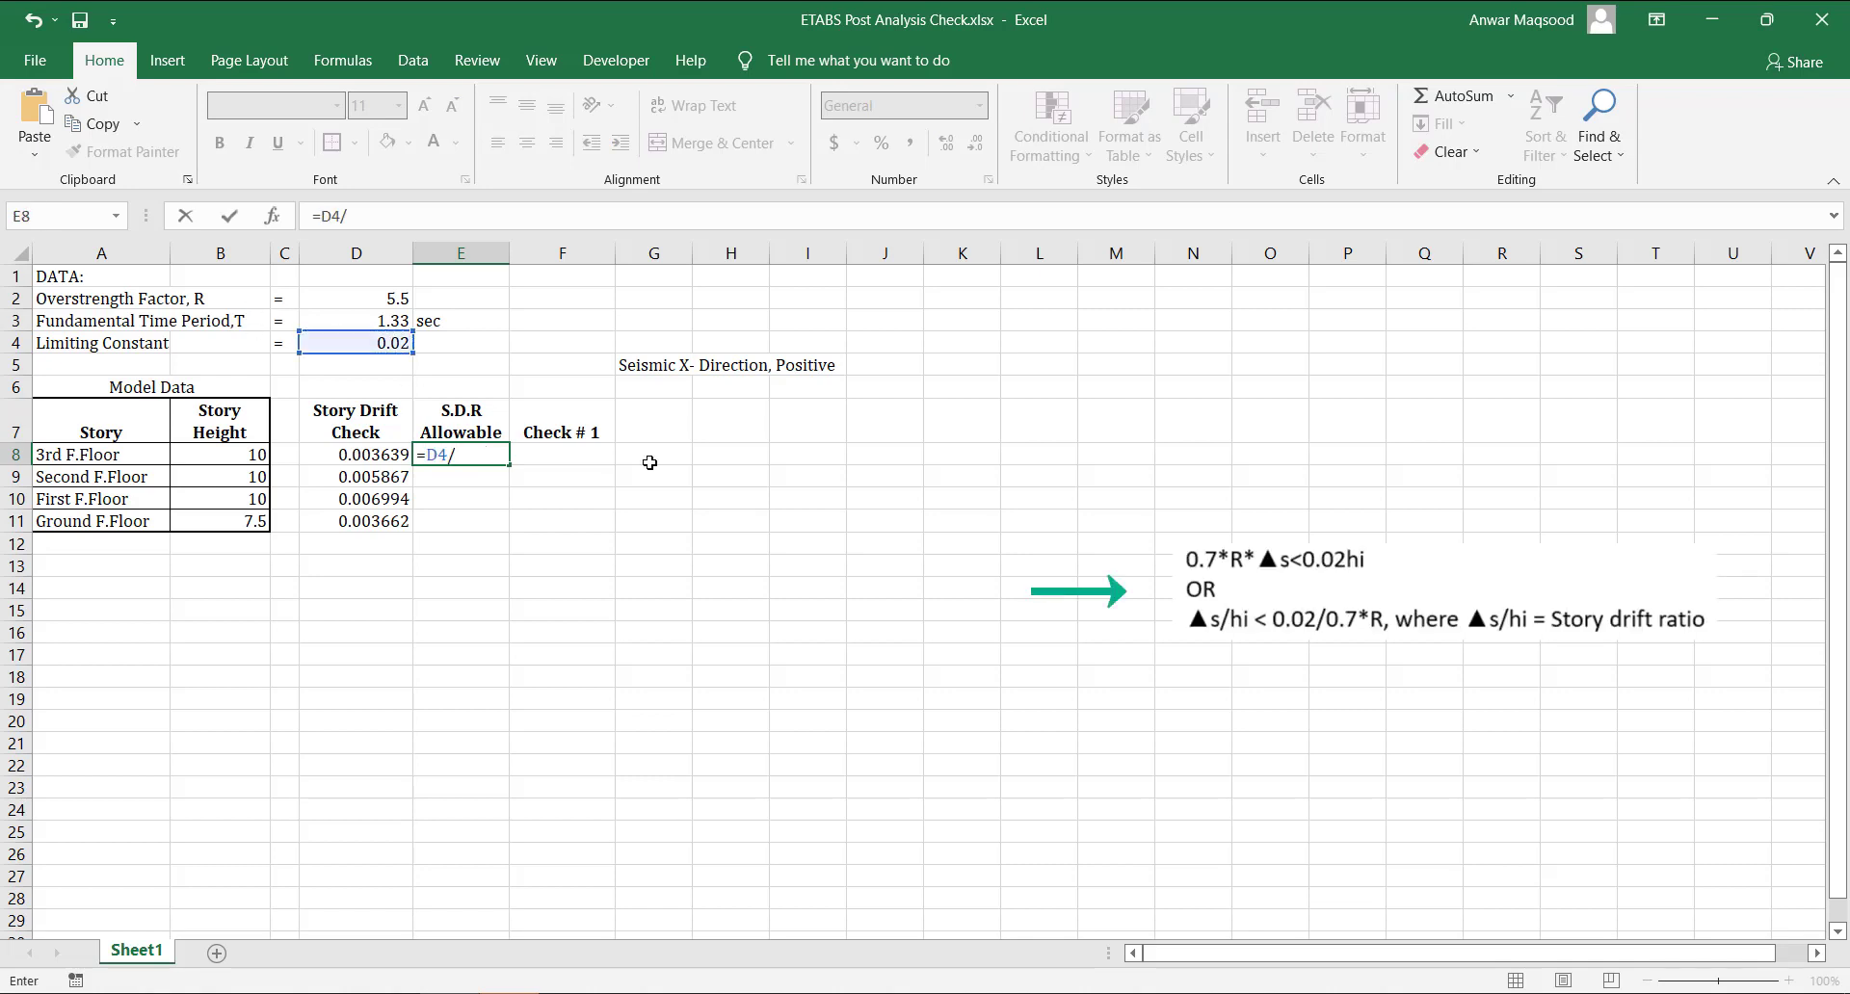
type("(0.7*")
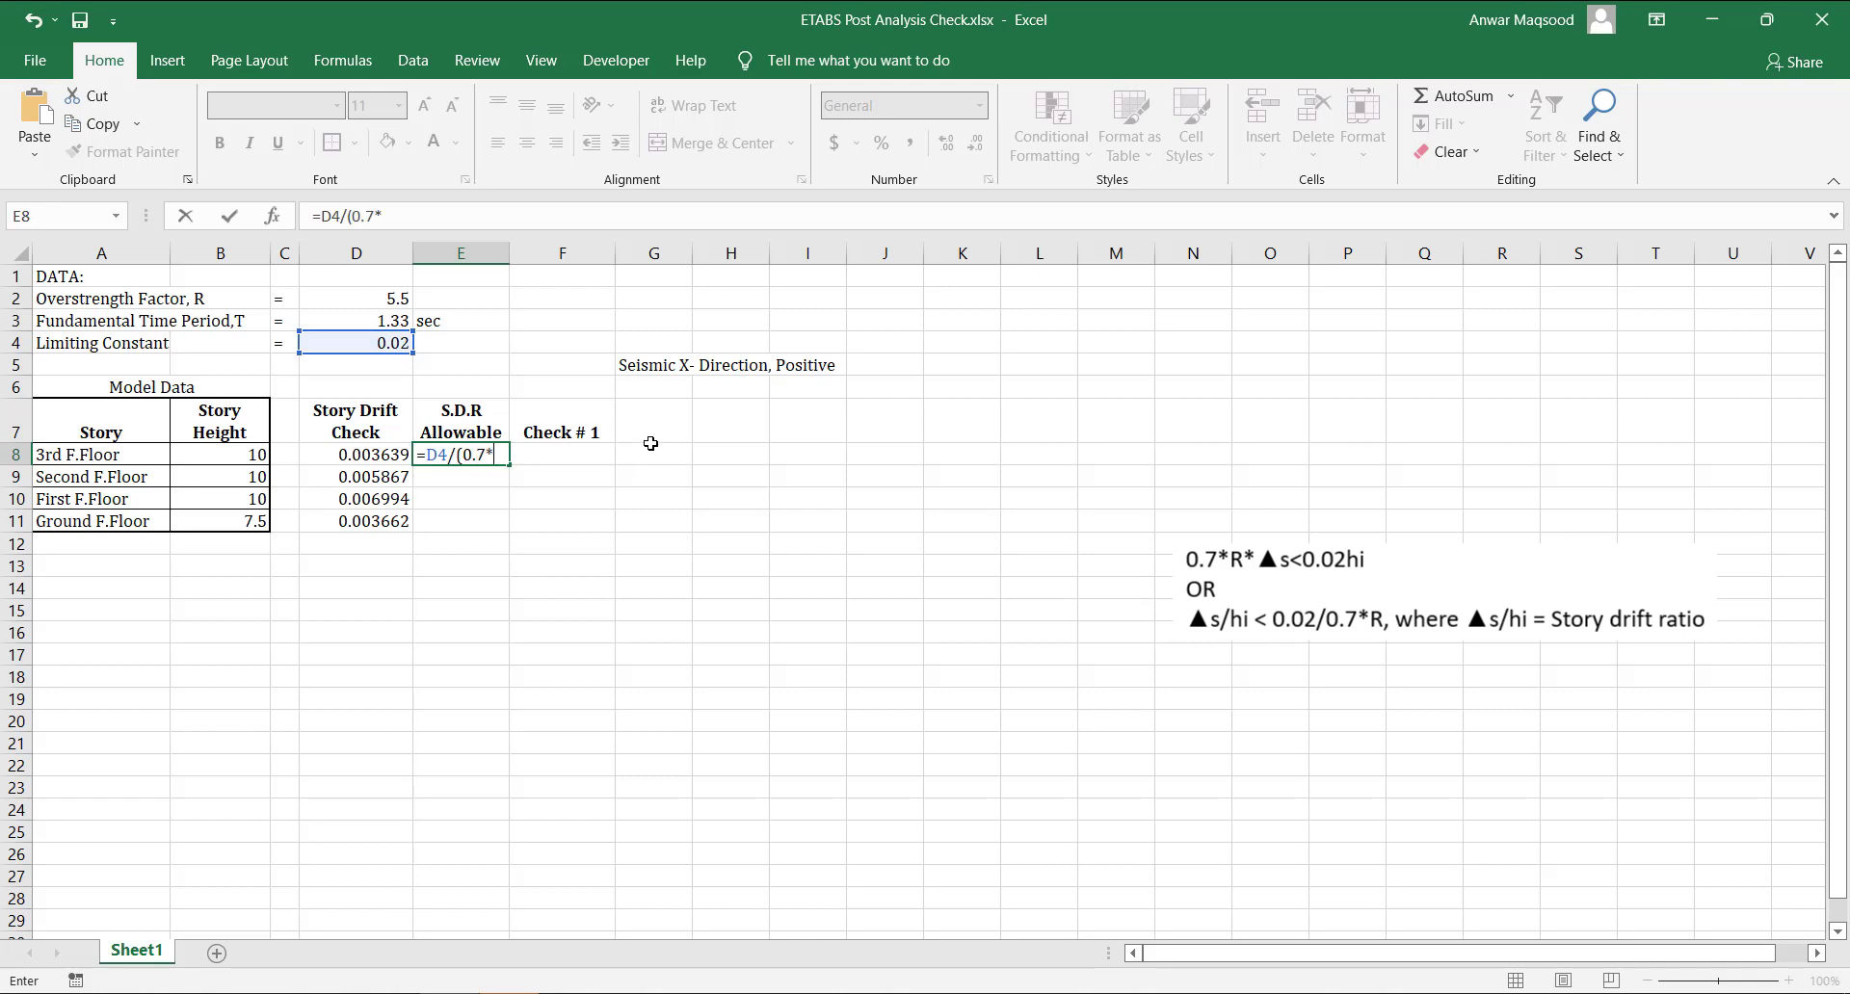
left_click(379, 302)
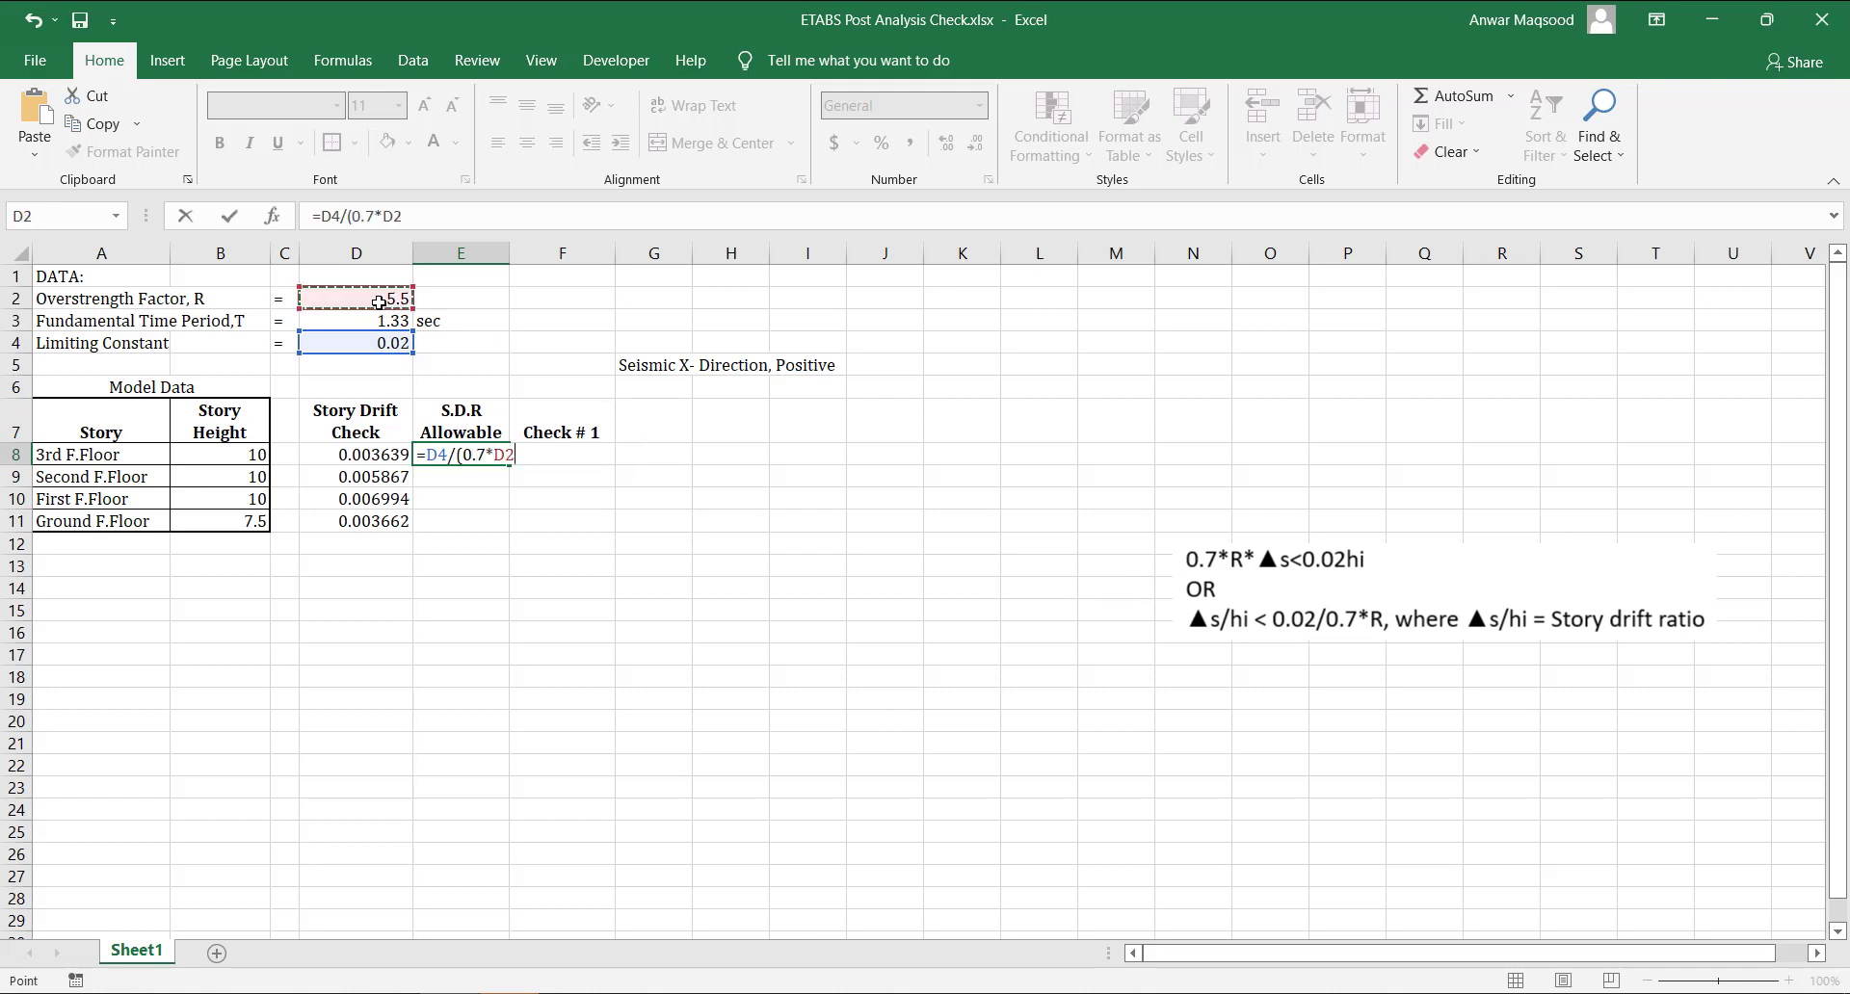
key("F4")
type(")")
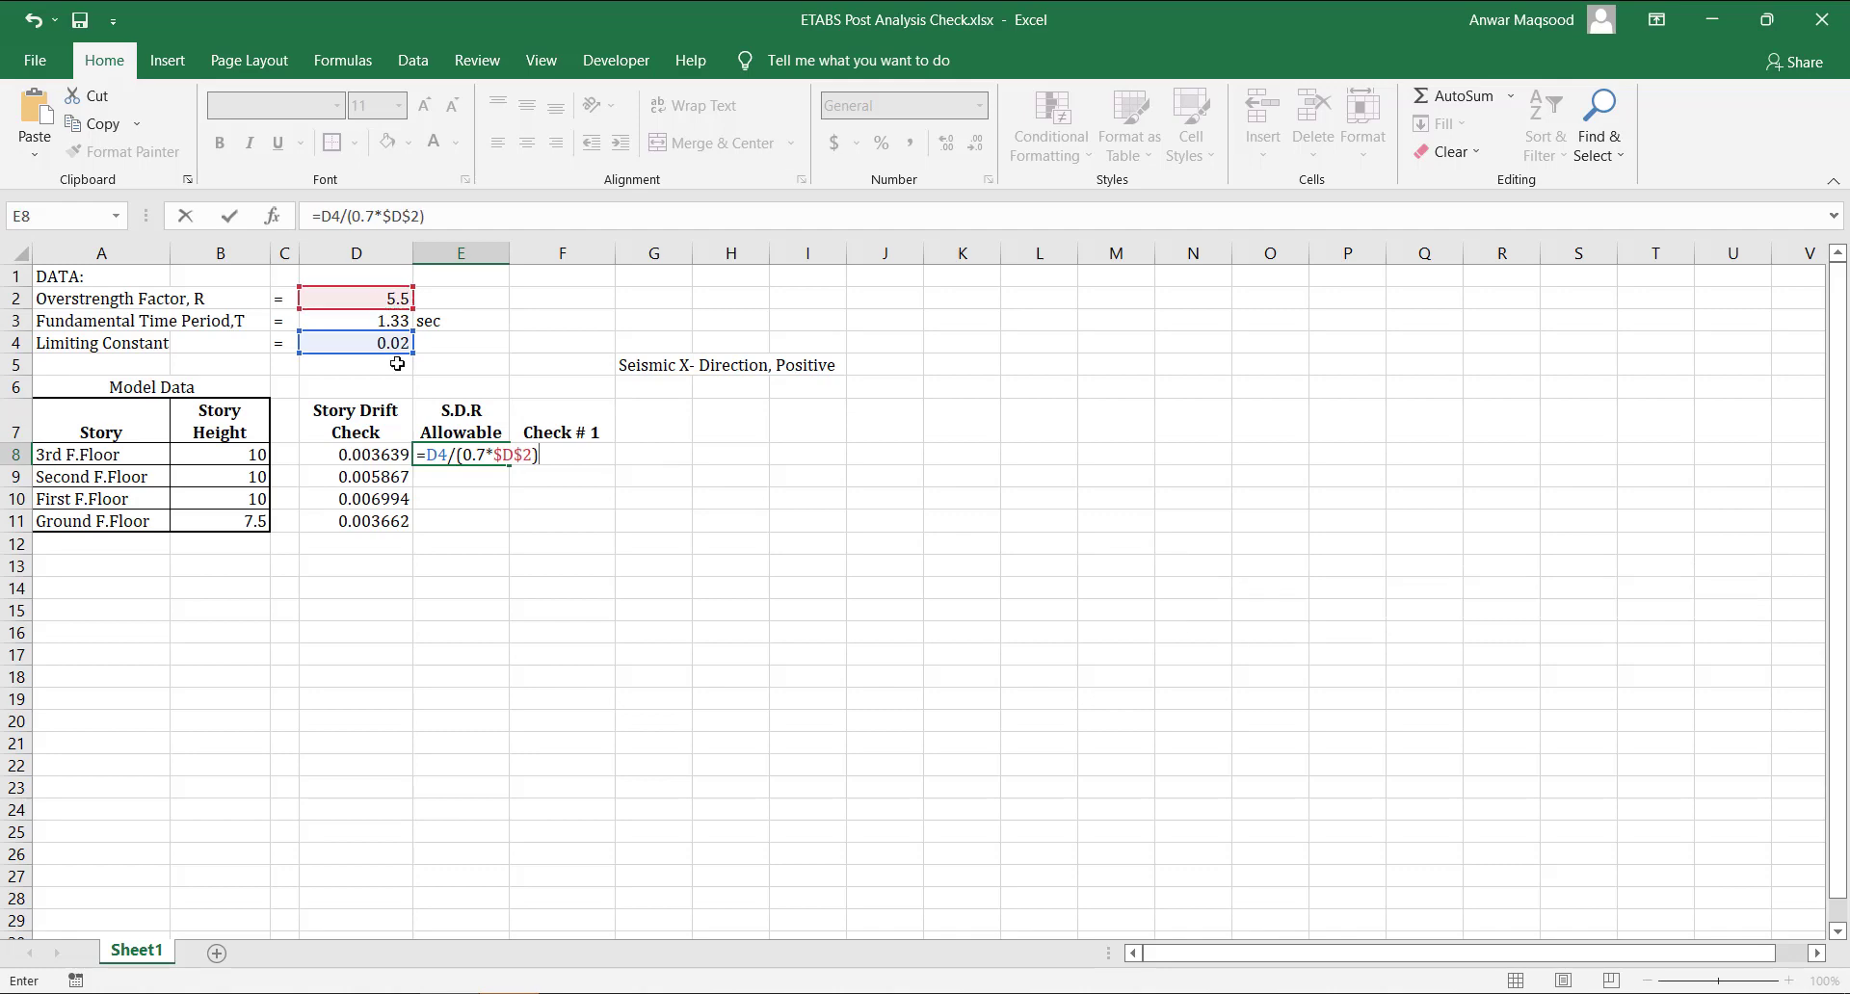
left_click(432, 464)
key("F4")
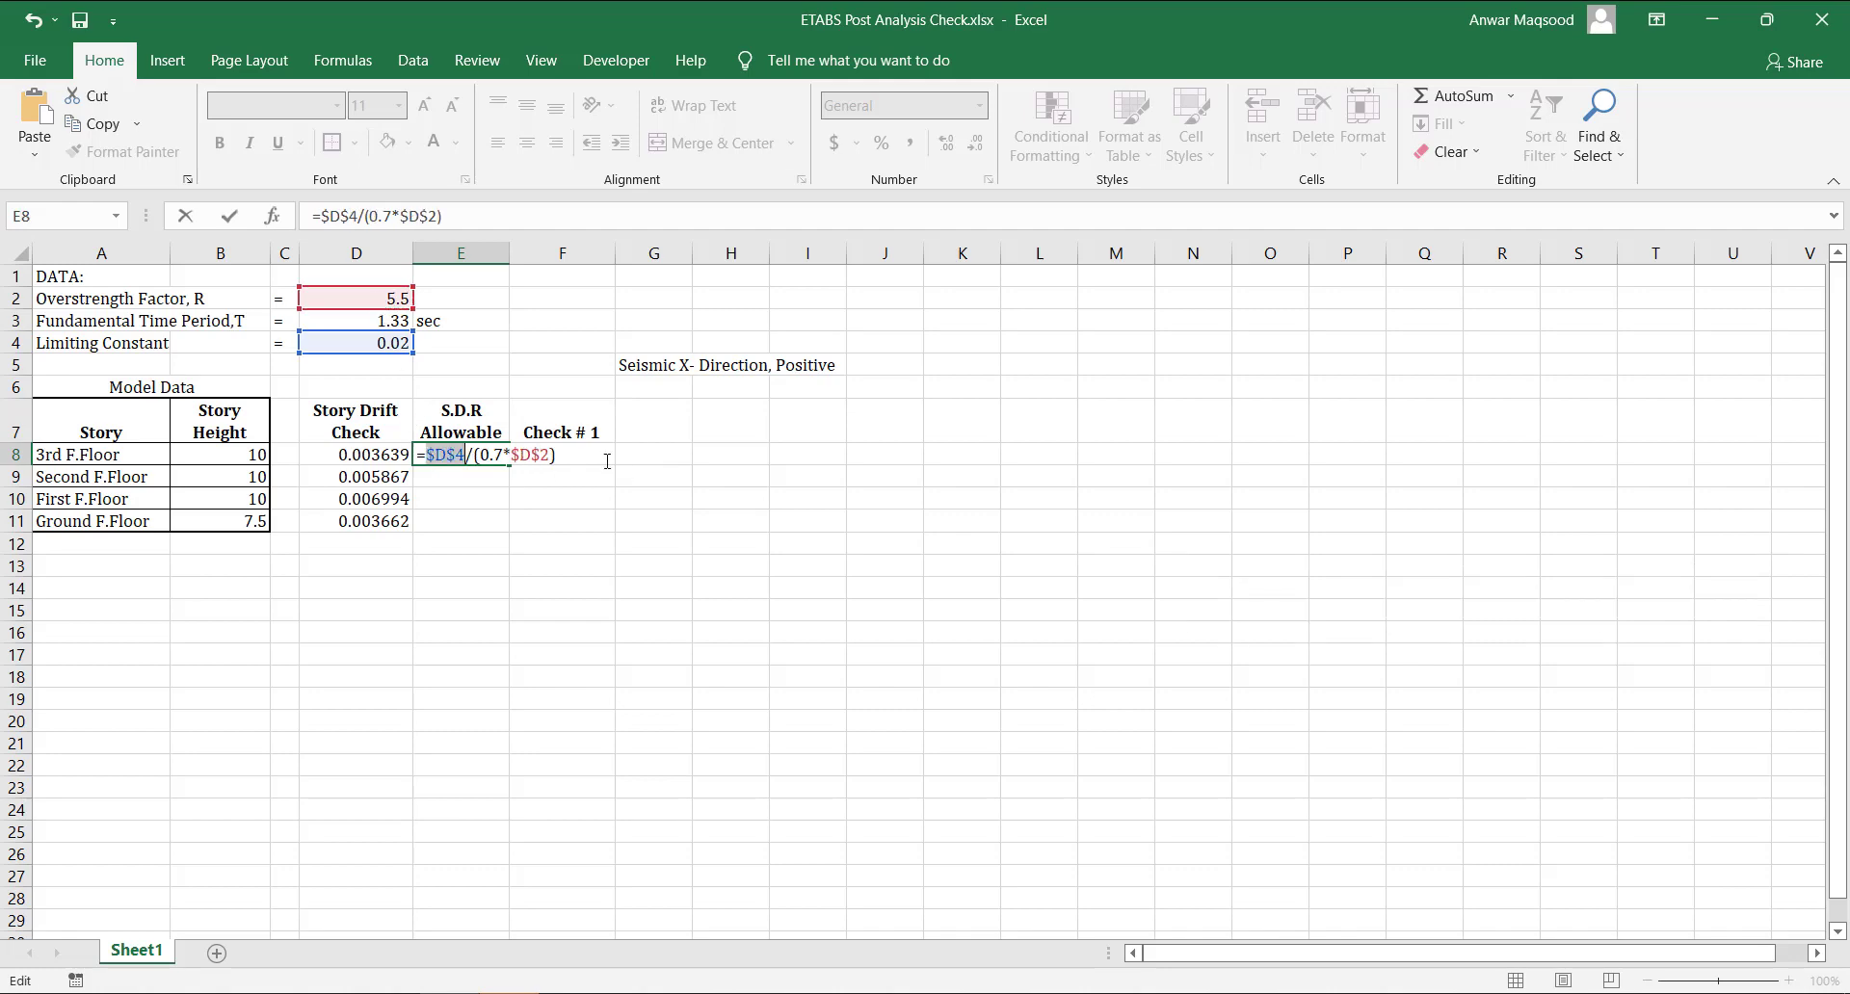
key("Return")
left_click(486, 453)
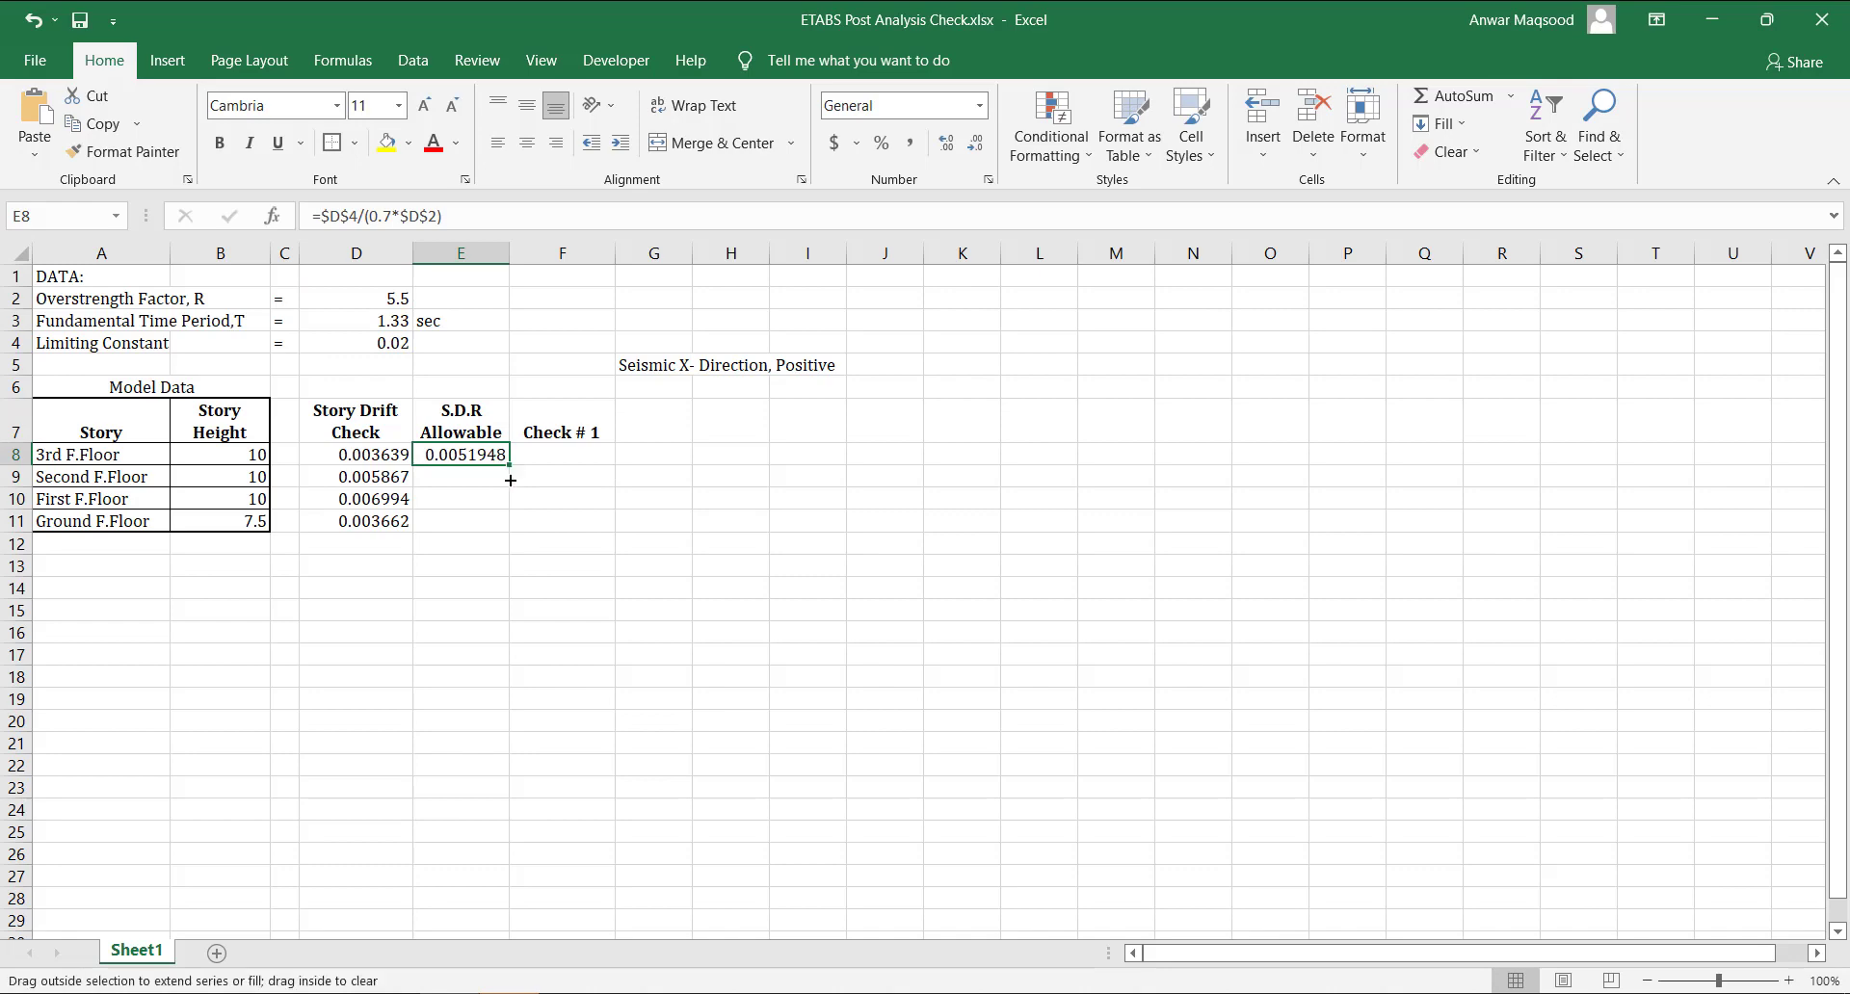
left_click_drag(511, 480, 512, 528)
Enter =IF(D8<E8,"Safe","Unsafe") in F8 and fill it down to F11.
left_click(577, 452)
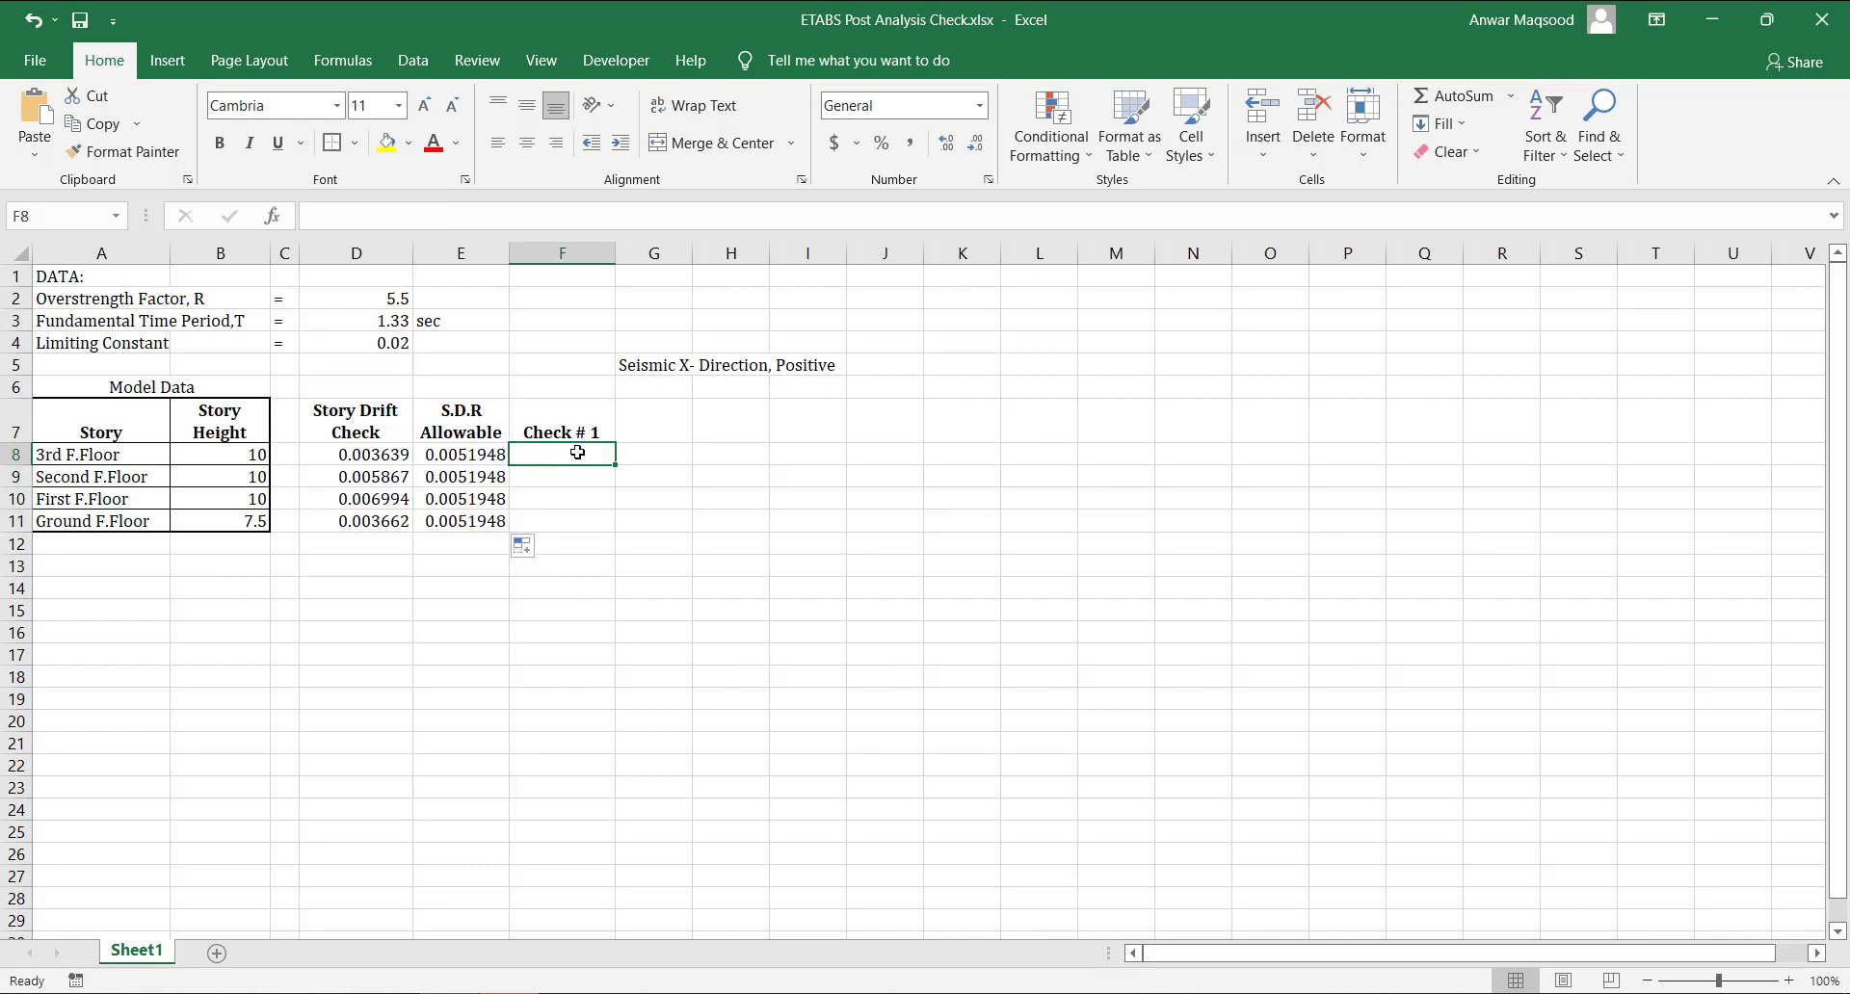
type("=")
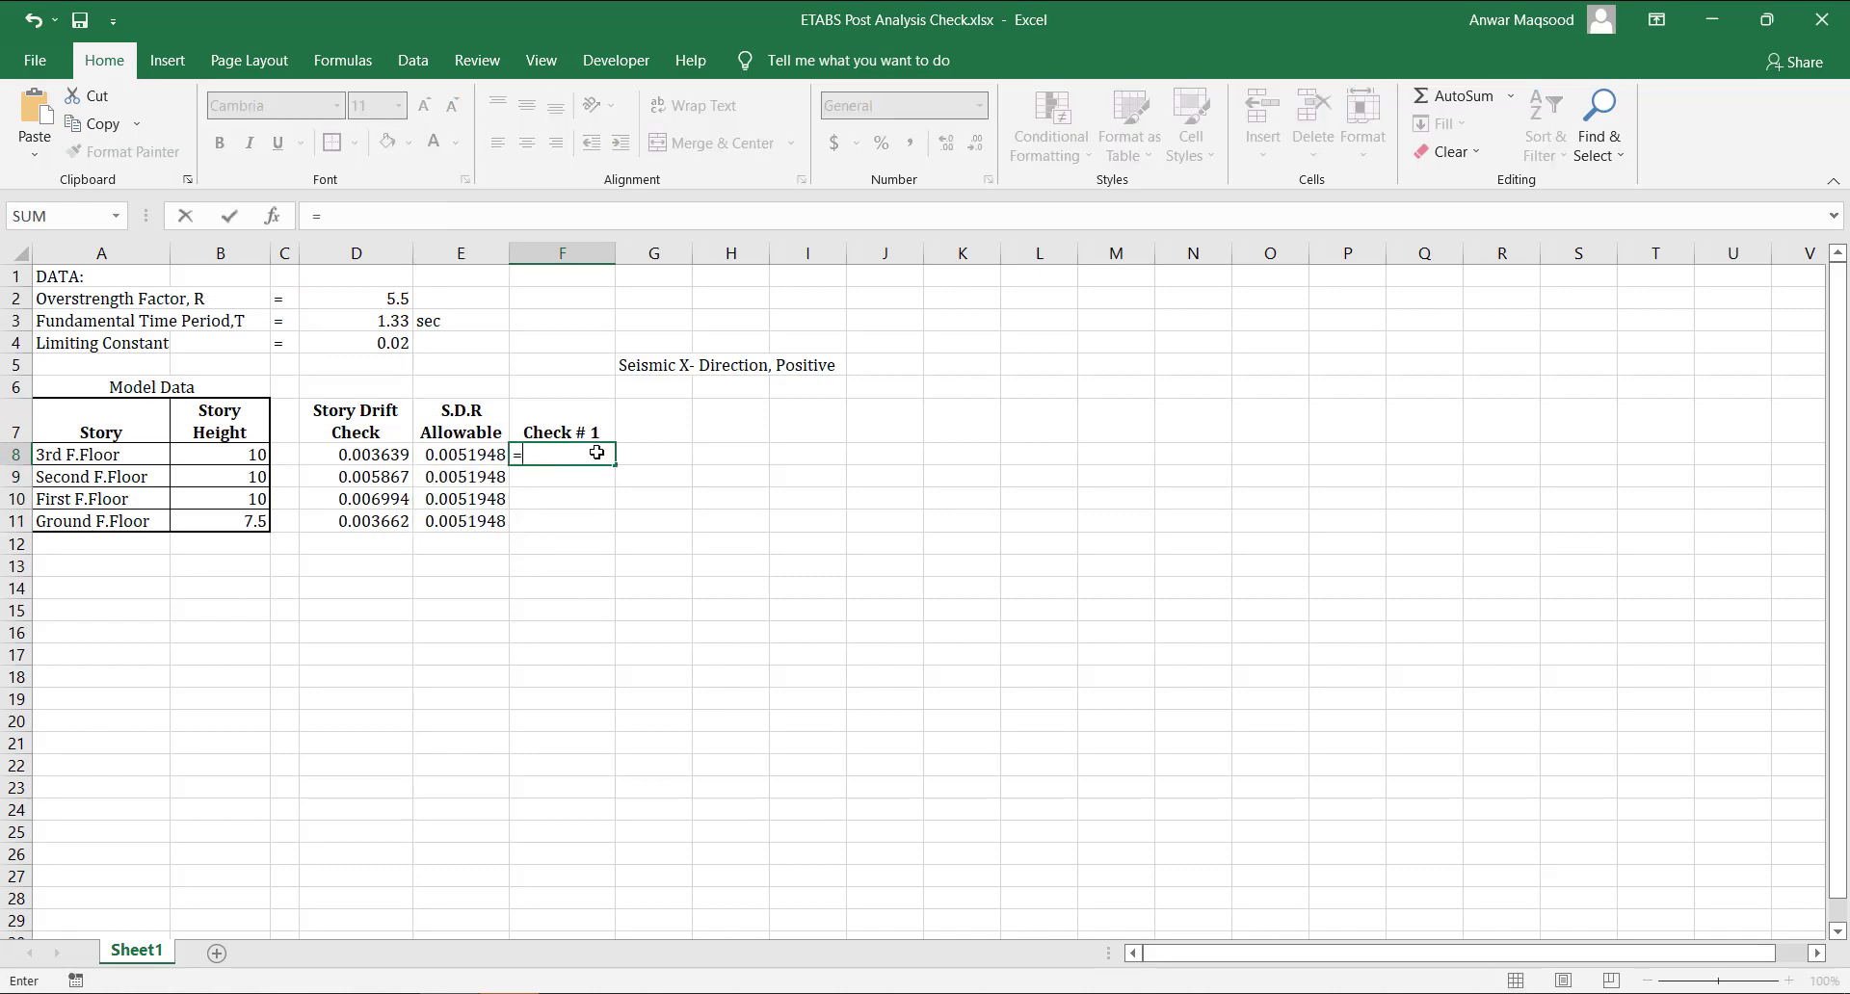
type("IF(")
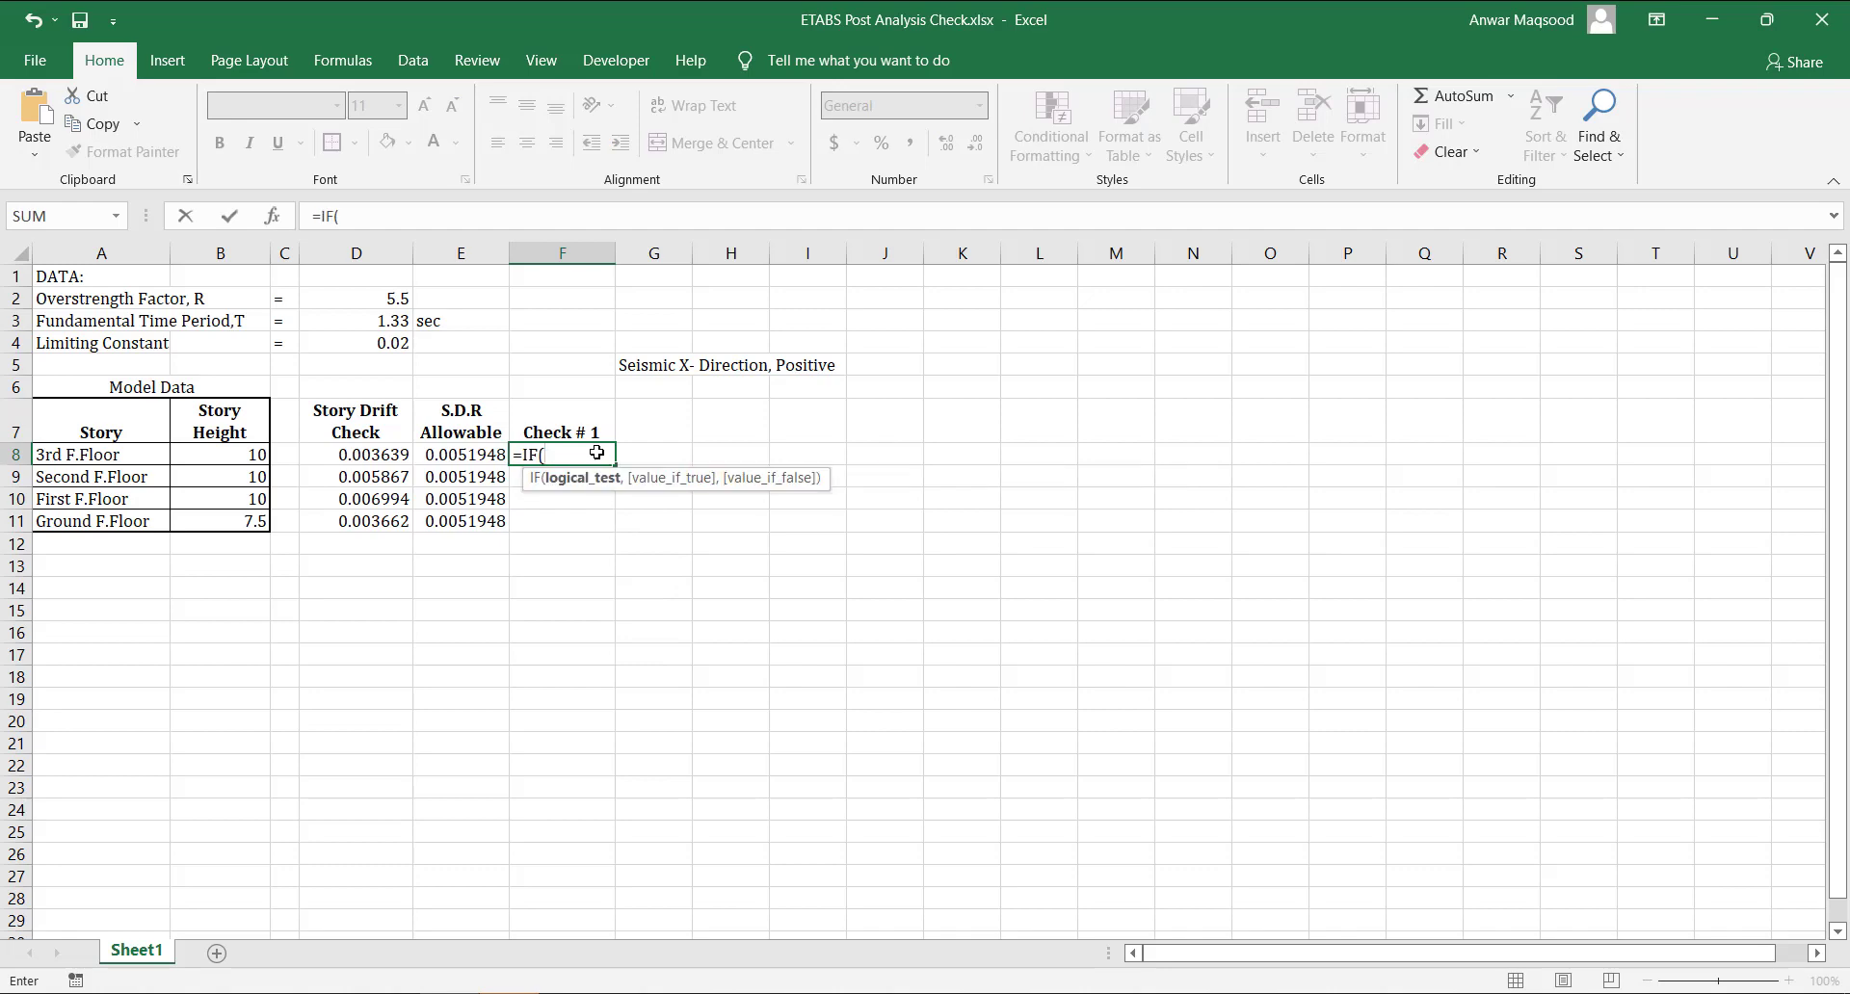
left_click(395, 455)
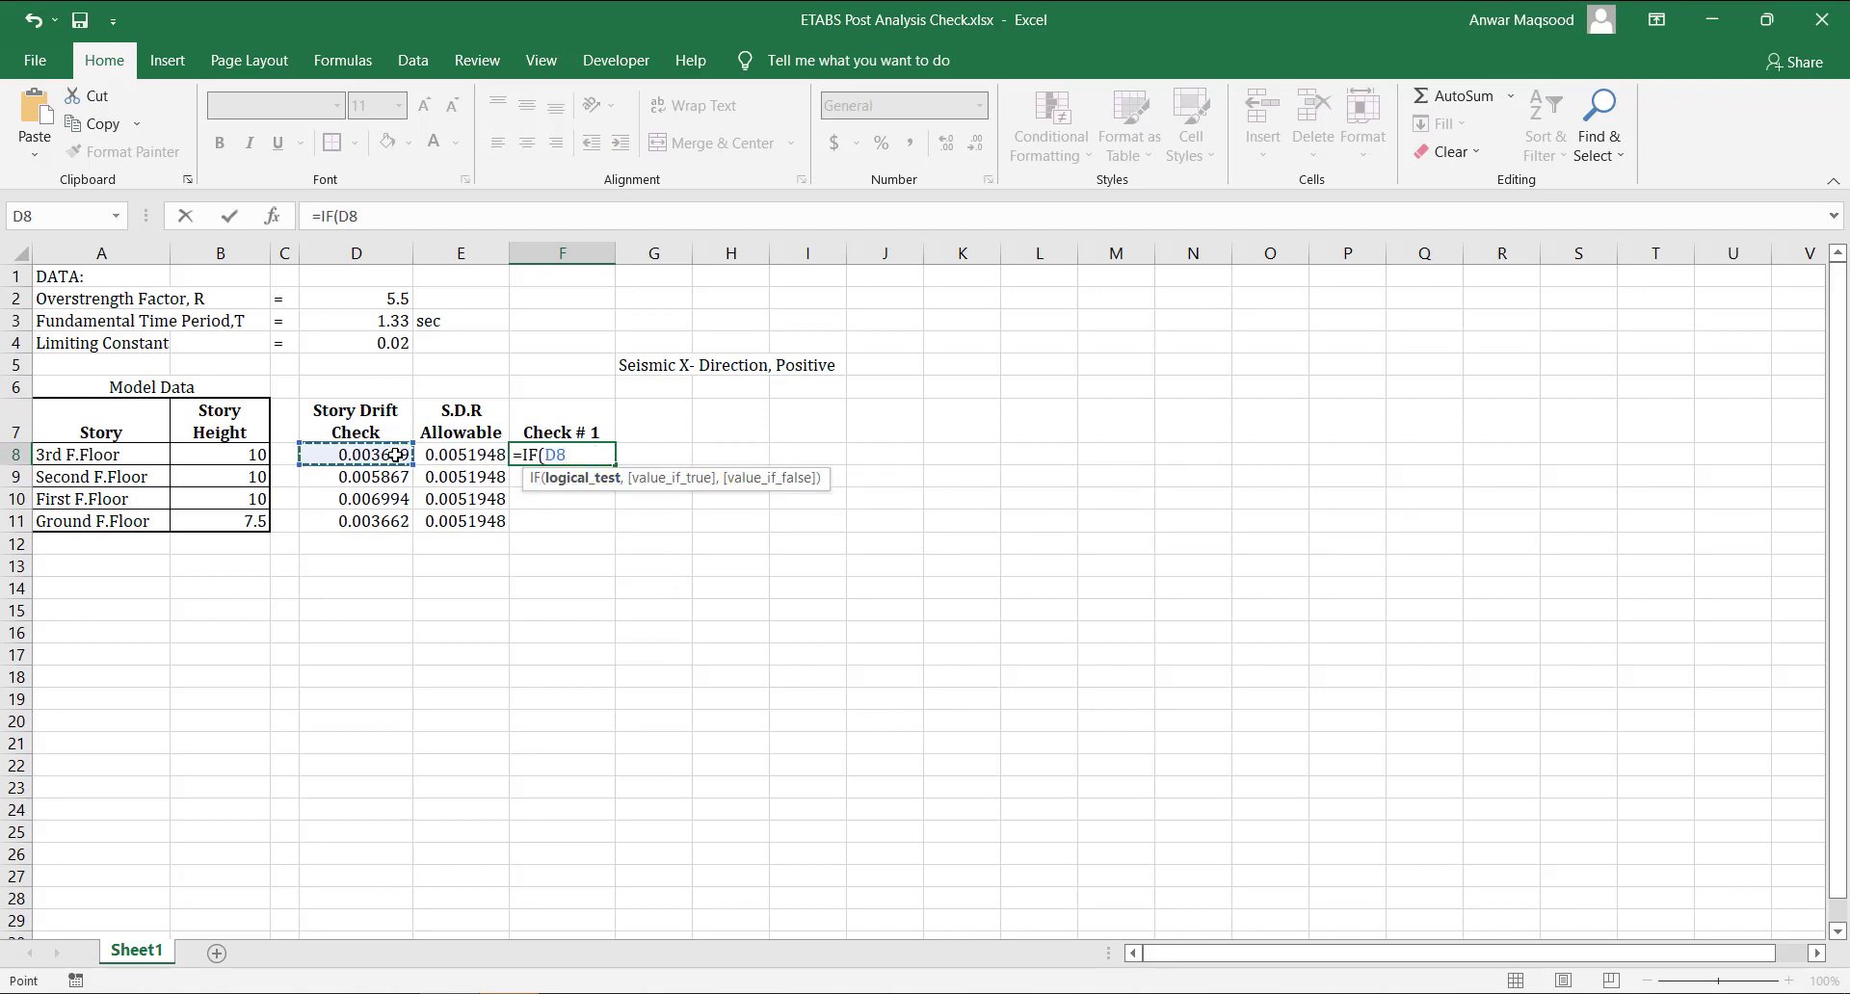
type("<")
left_click(439, 453)
type(", \"Safe")
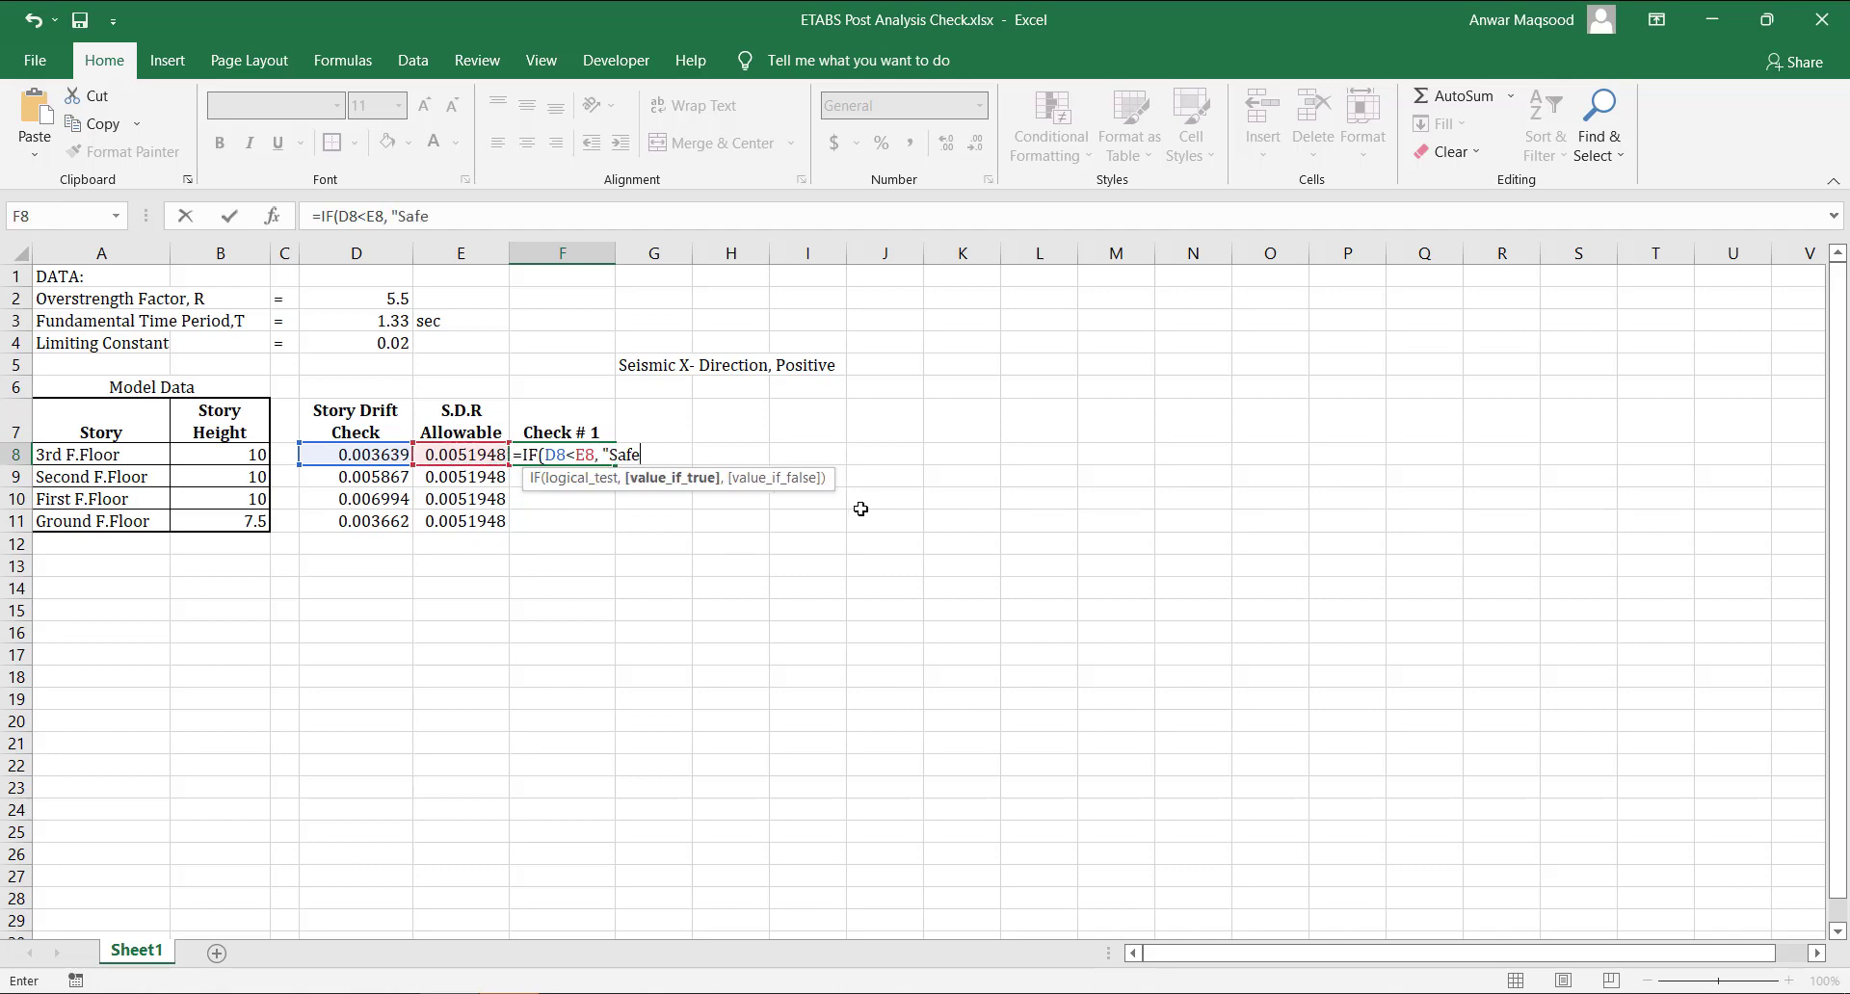
type("\",")
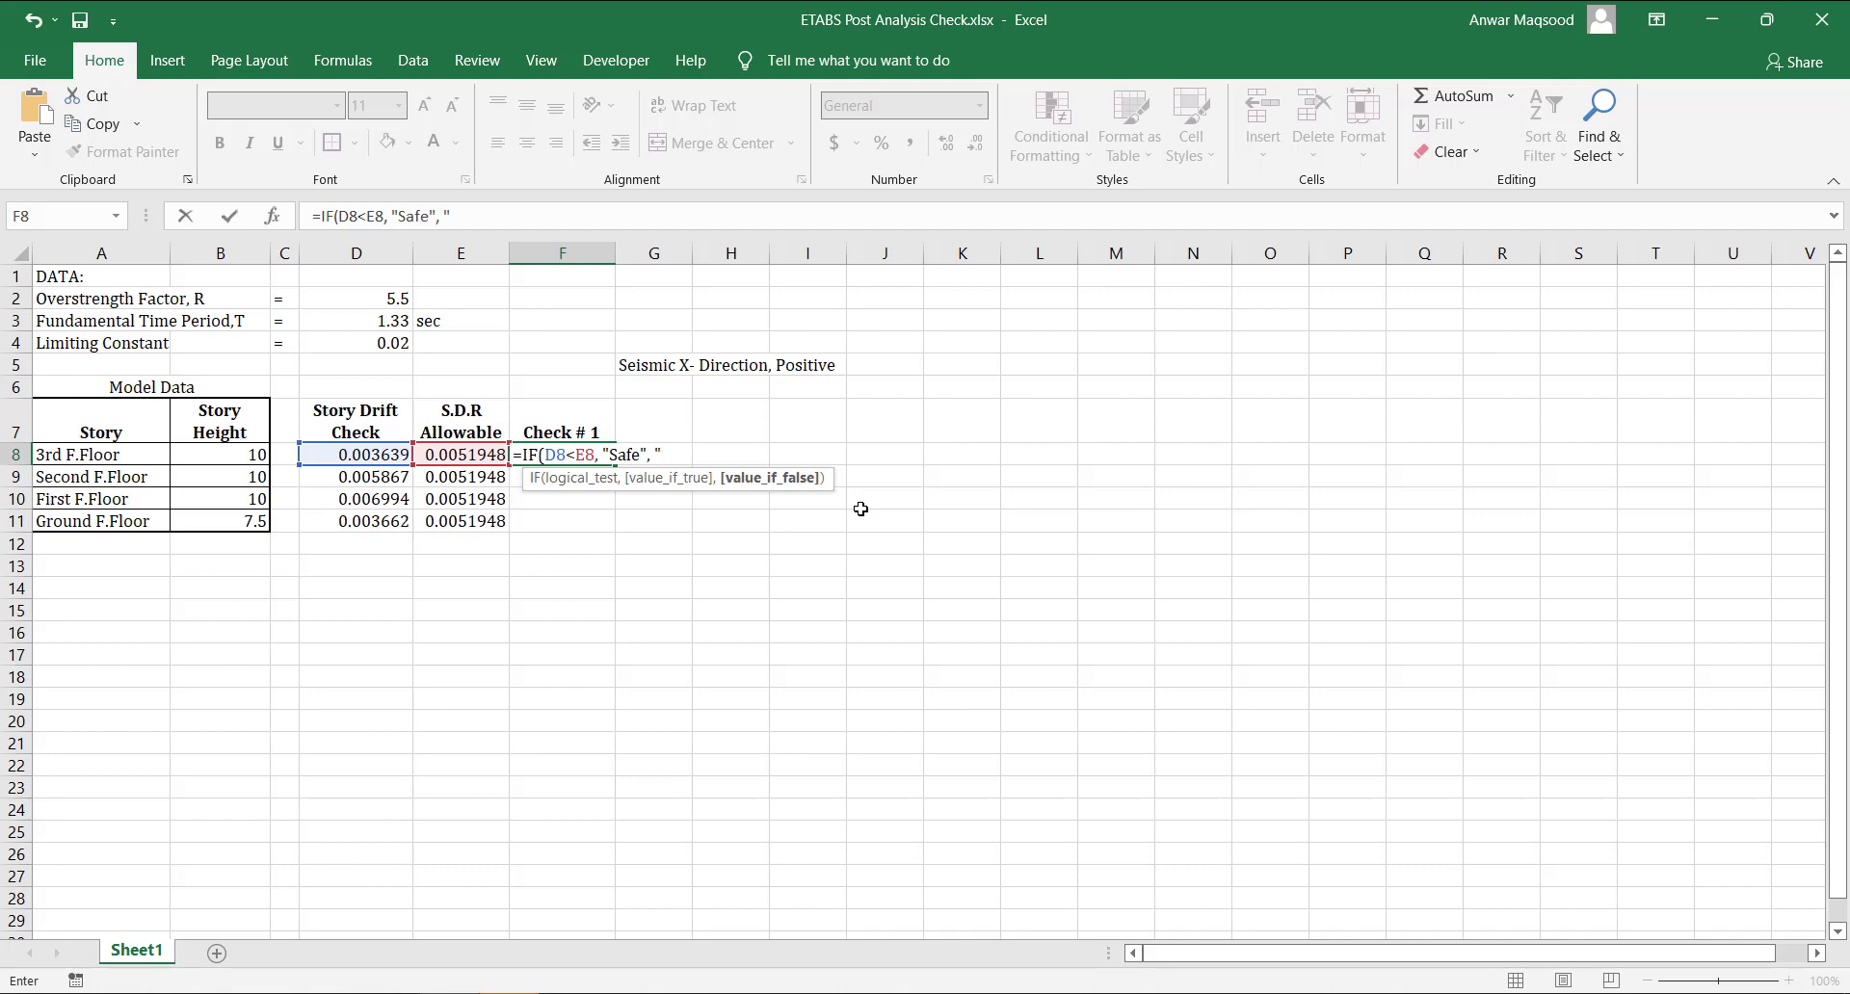
type(" \"Unsafe\")")
key("Return")
left_click(607, 462)
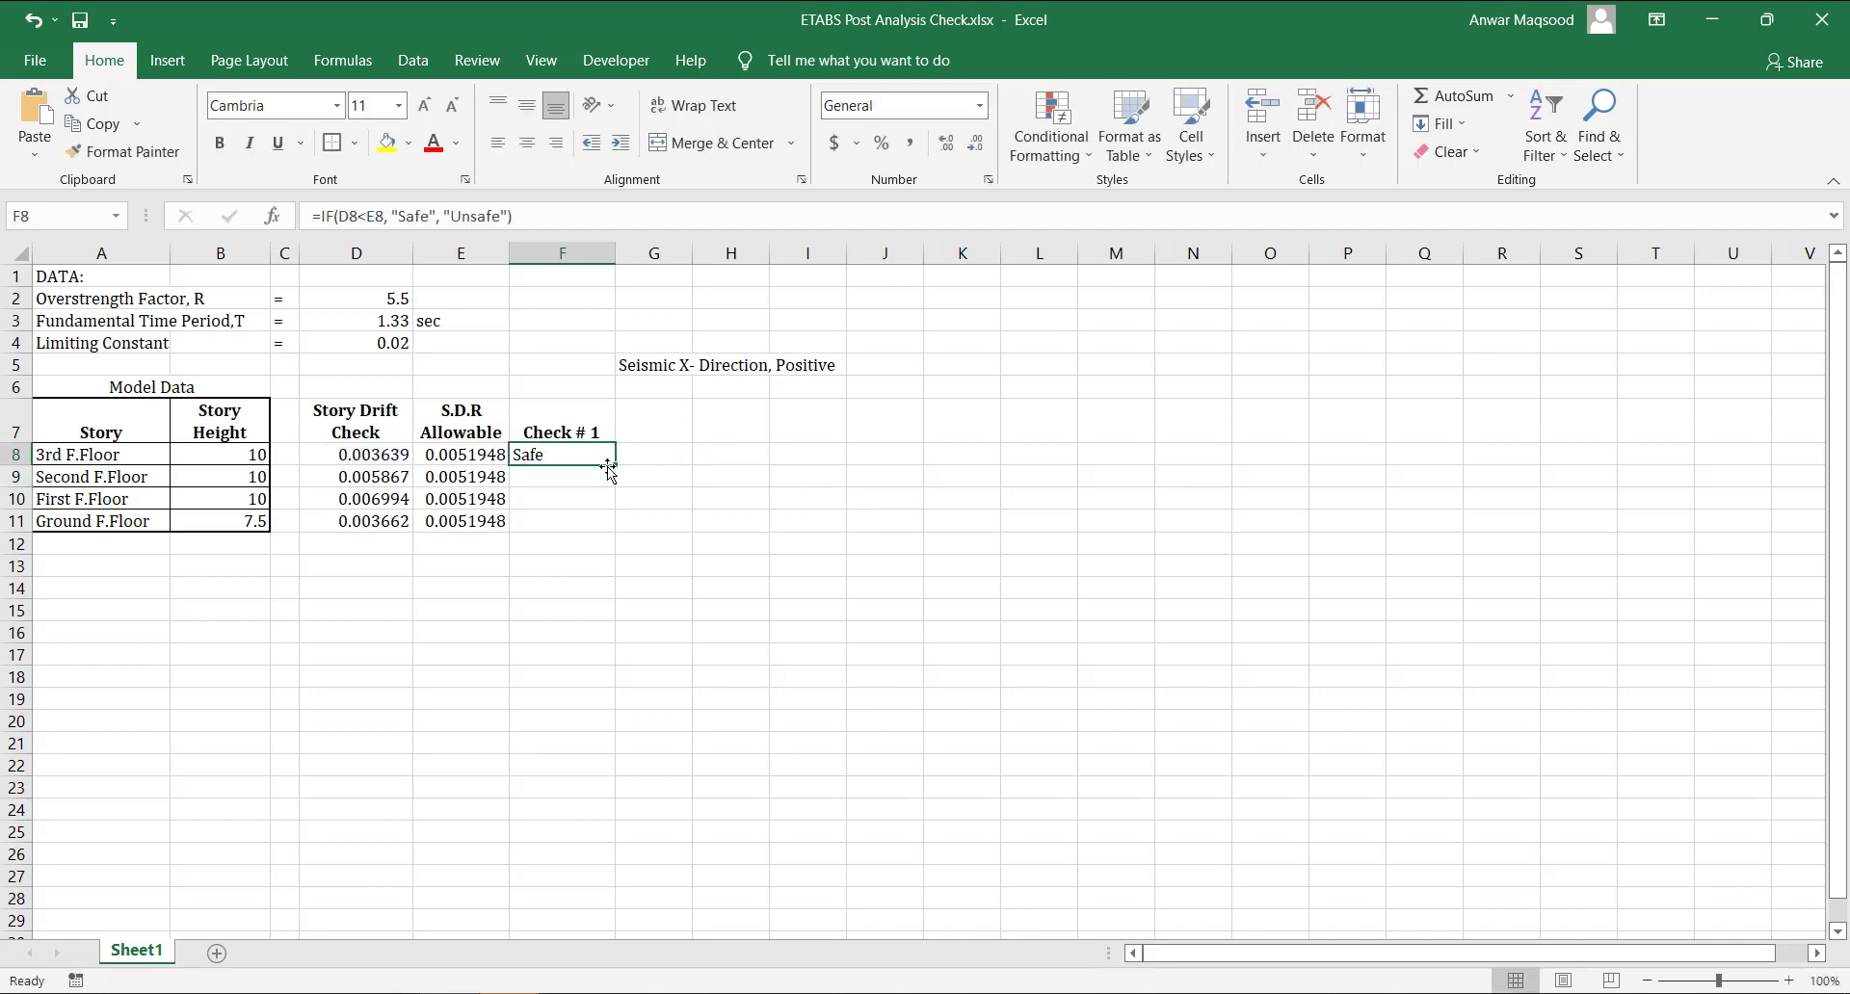
left_click_drag(608, 467, 613, 528)
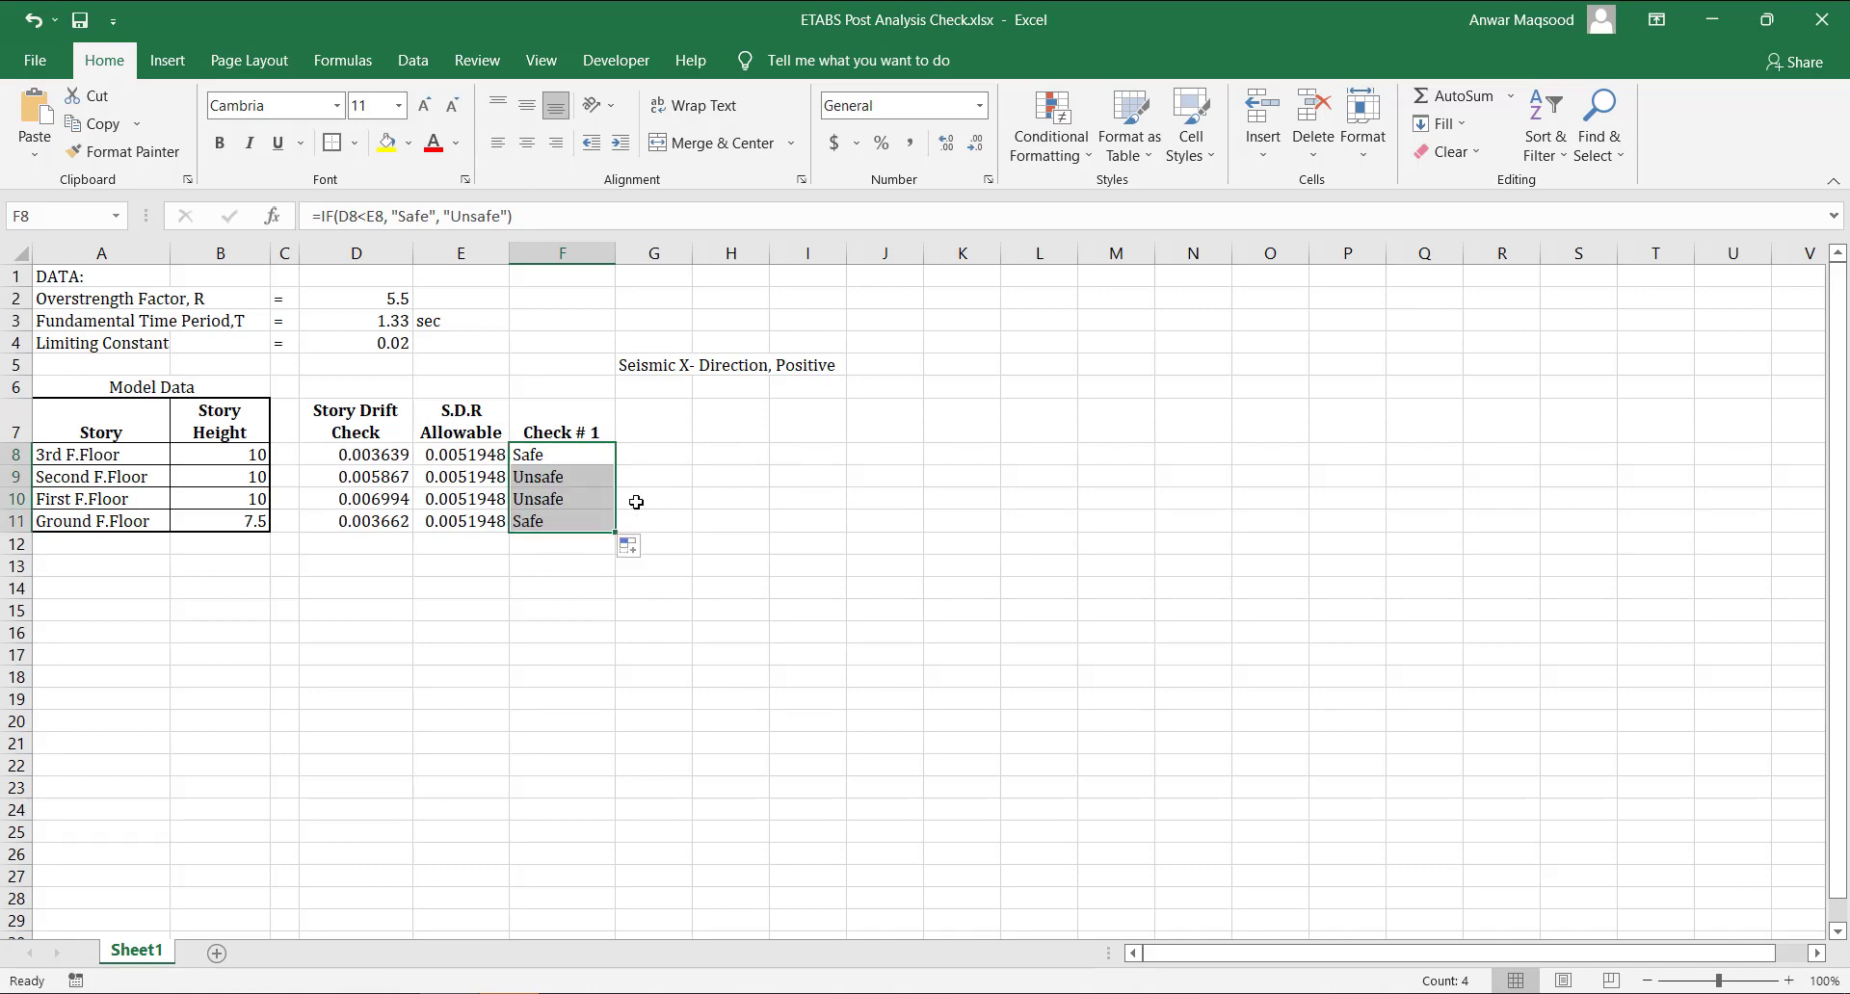
left_click_drag(375, 386, 524, 390)
Merge and center D6:F6 with the title 'Story Drift Check'.
left_click(713, 142)
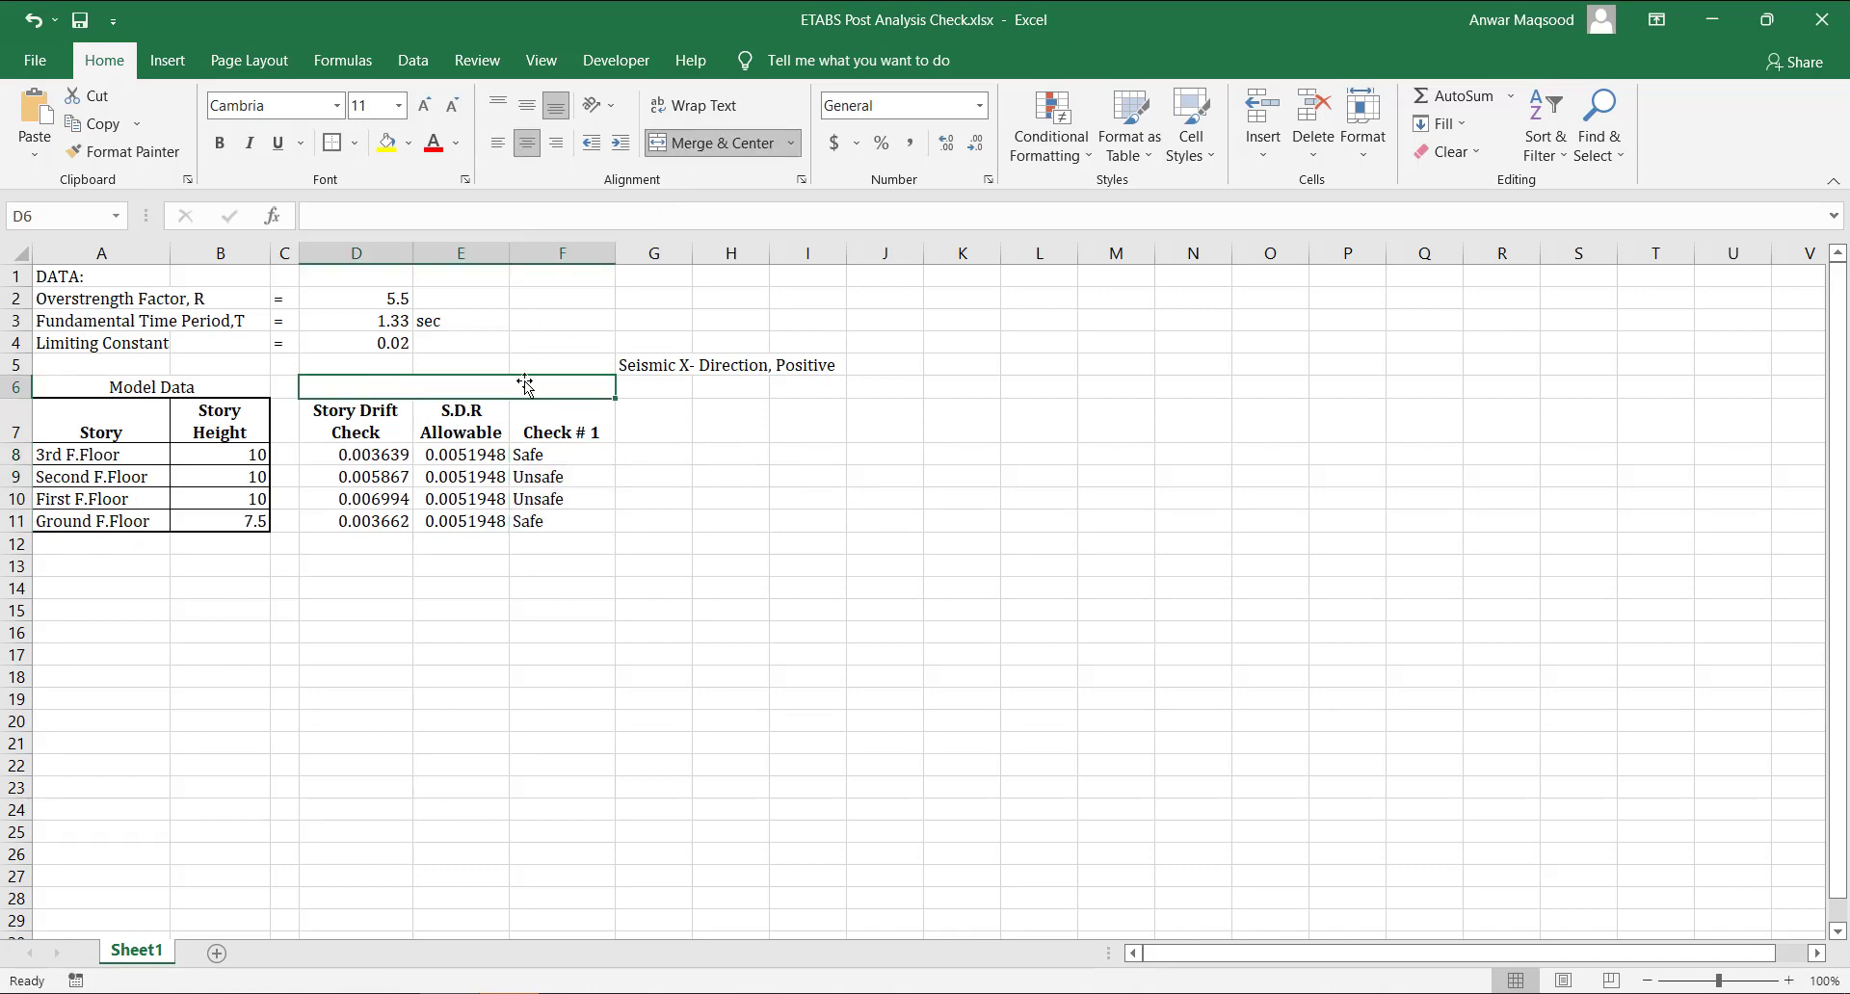
type("Story")
key("Tab")
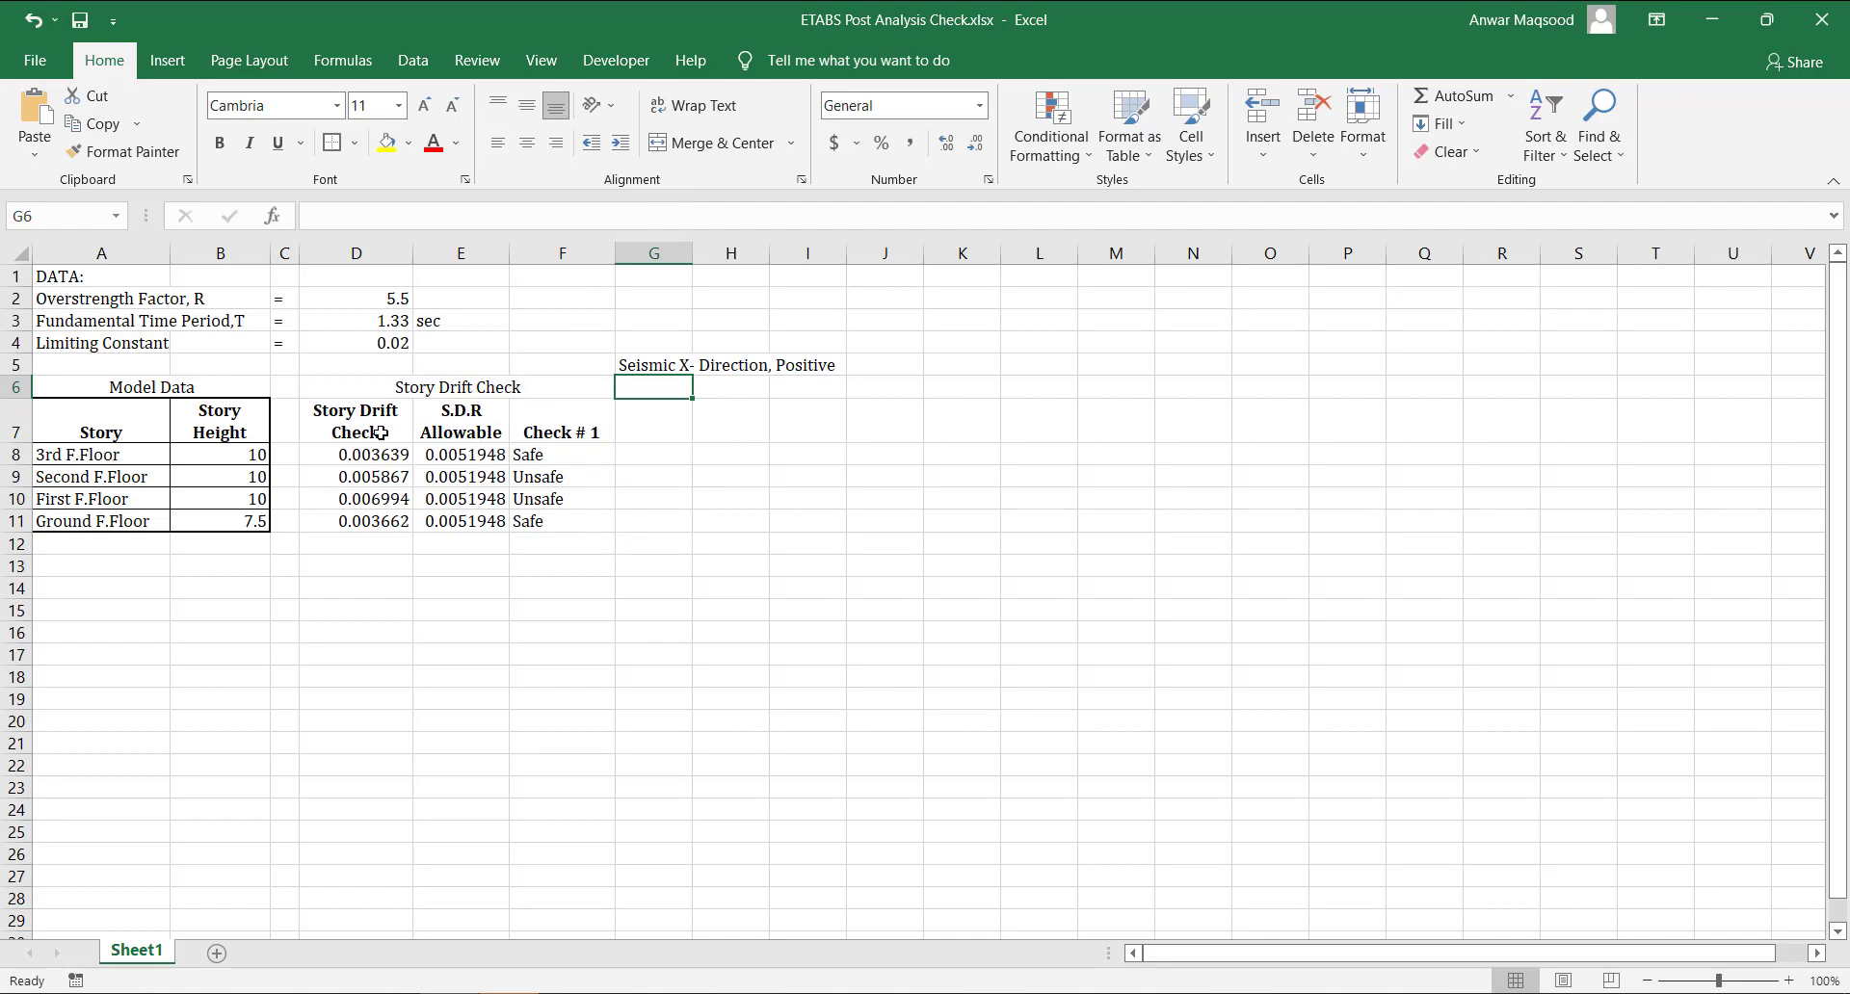
Apply All Borders to D7:F11 and narrow column G.
left_click_drag(376, 424, 578, 520)
left_click(356, 143)
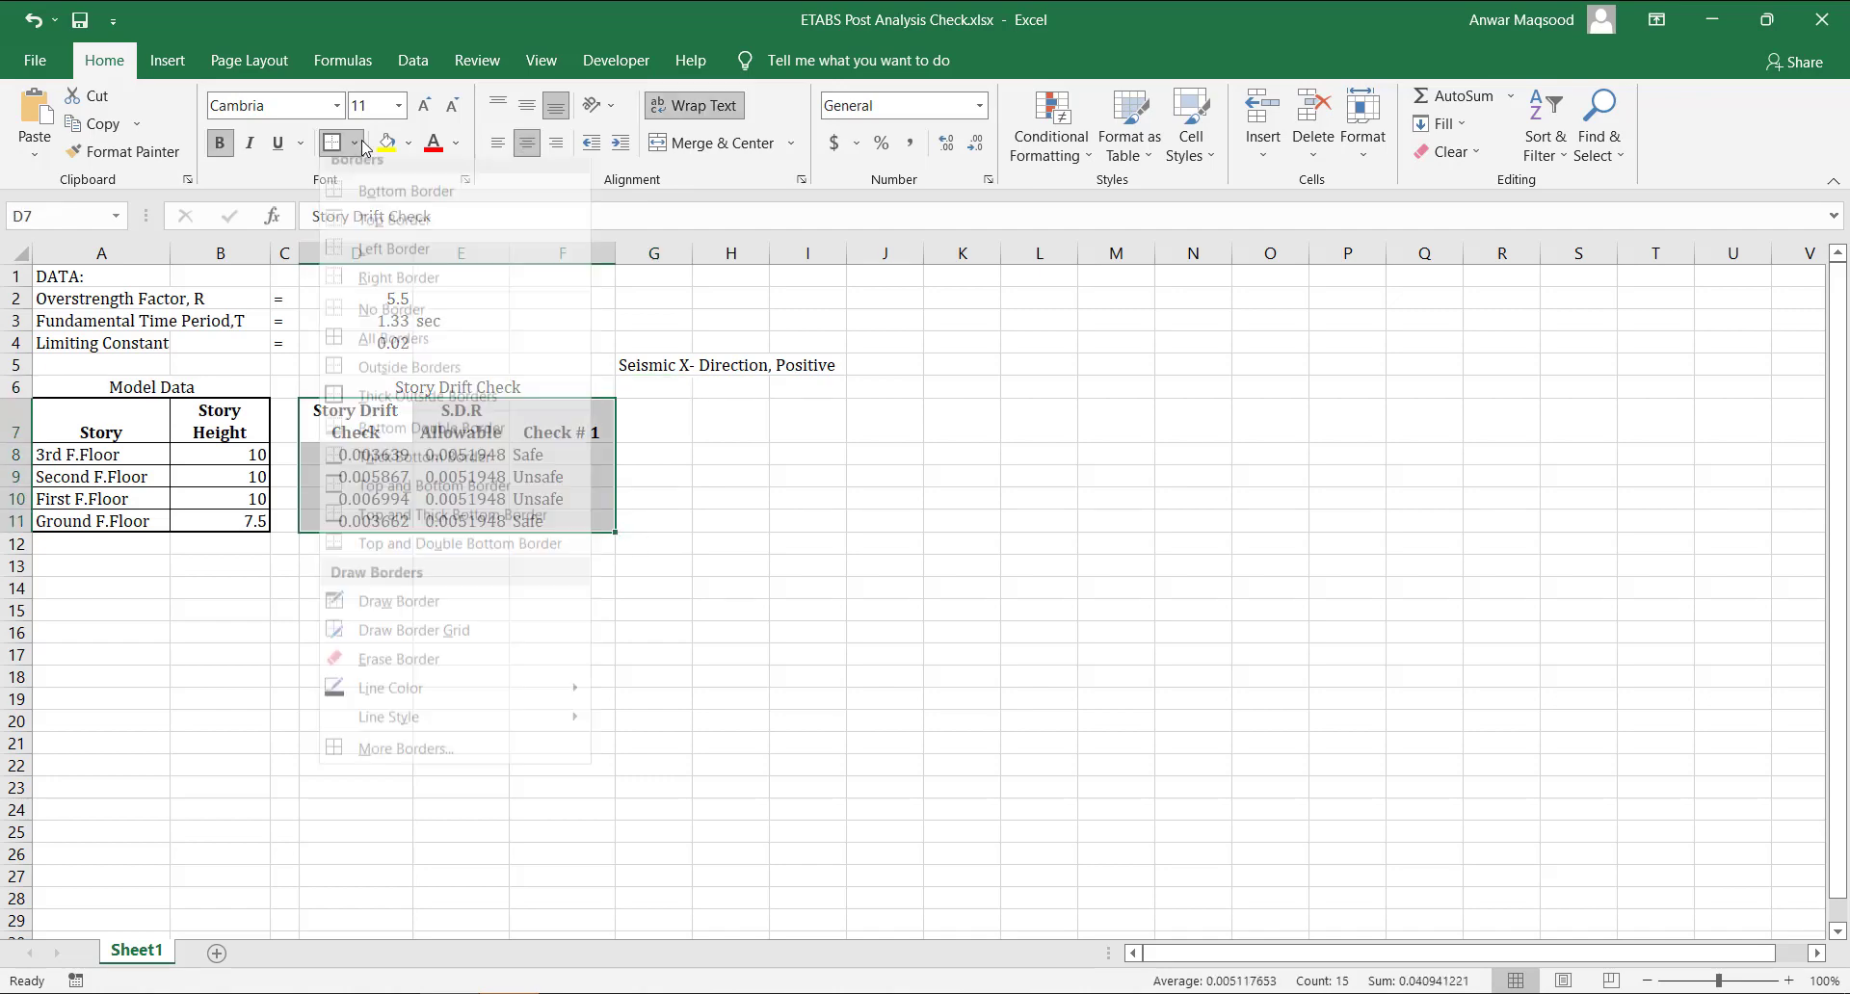
left_click(390, 349)
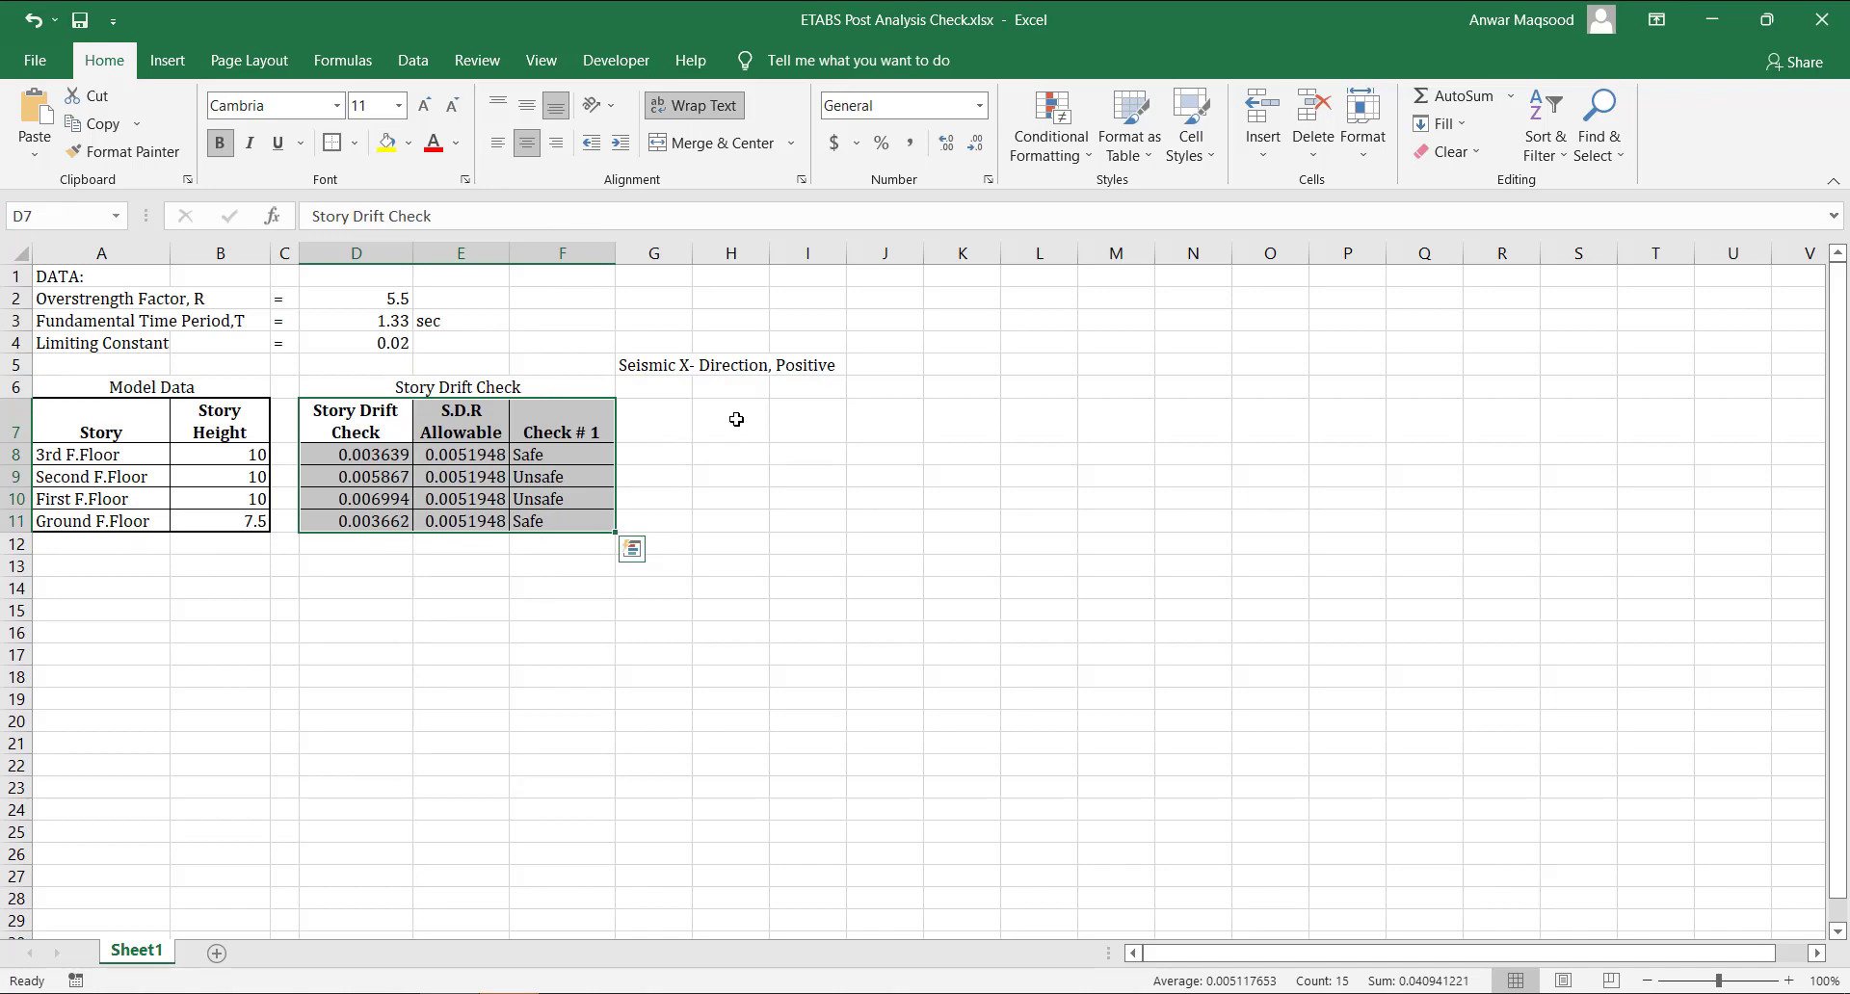
left_click_drag(692, 252, 644, 253)
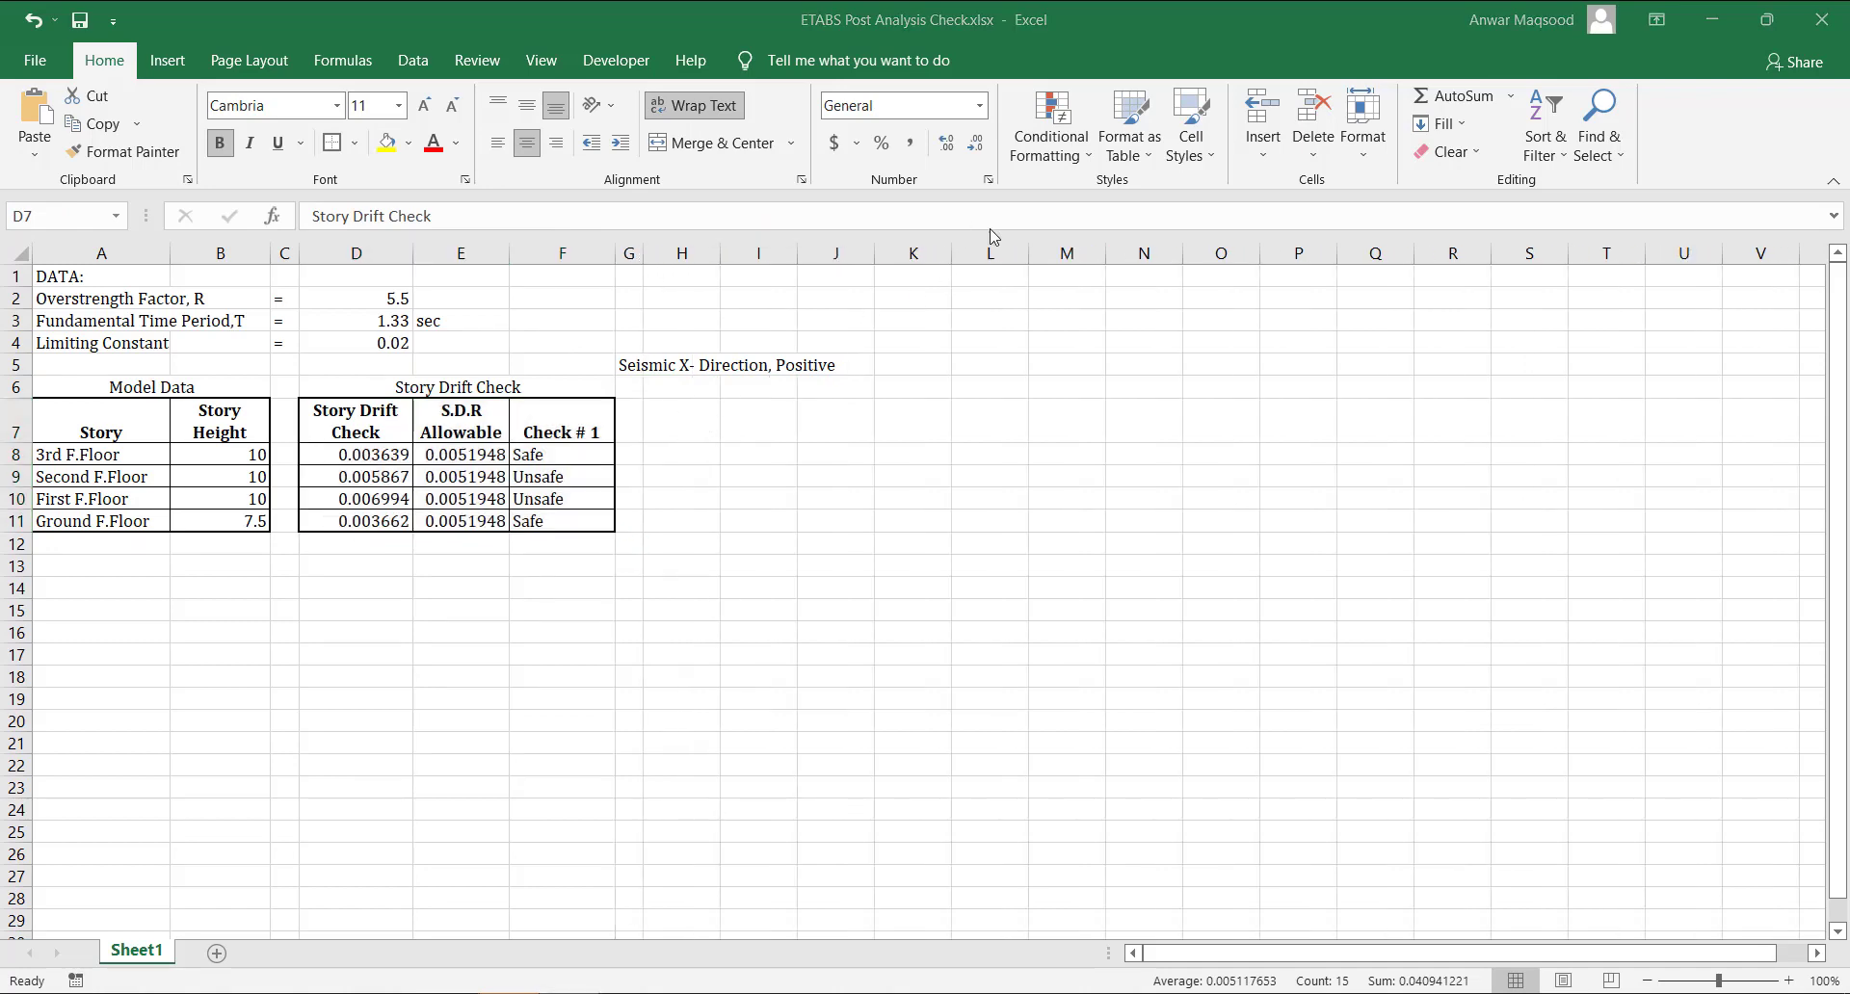
Change the D6 title to 'Story Drift Ratio Check'.
double_click(477, 386)
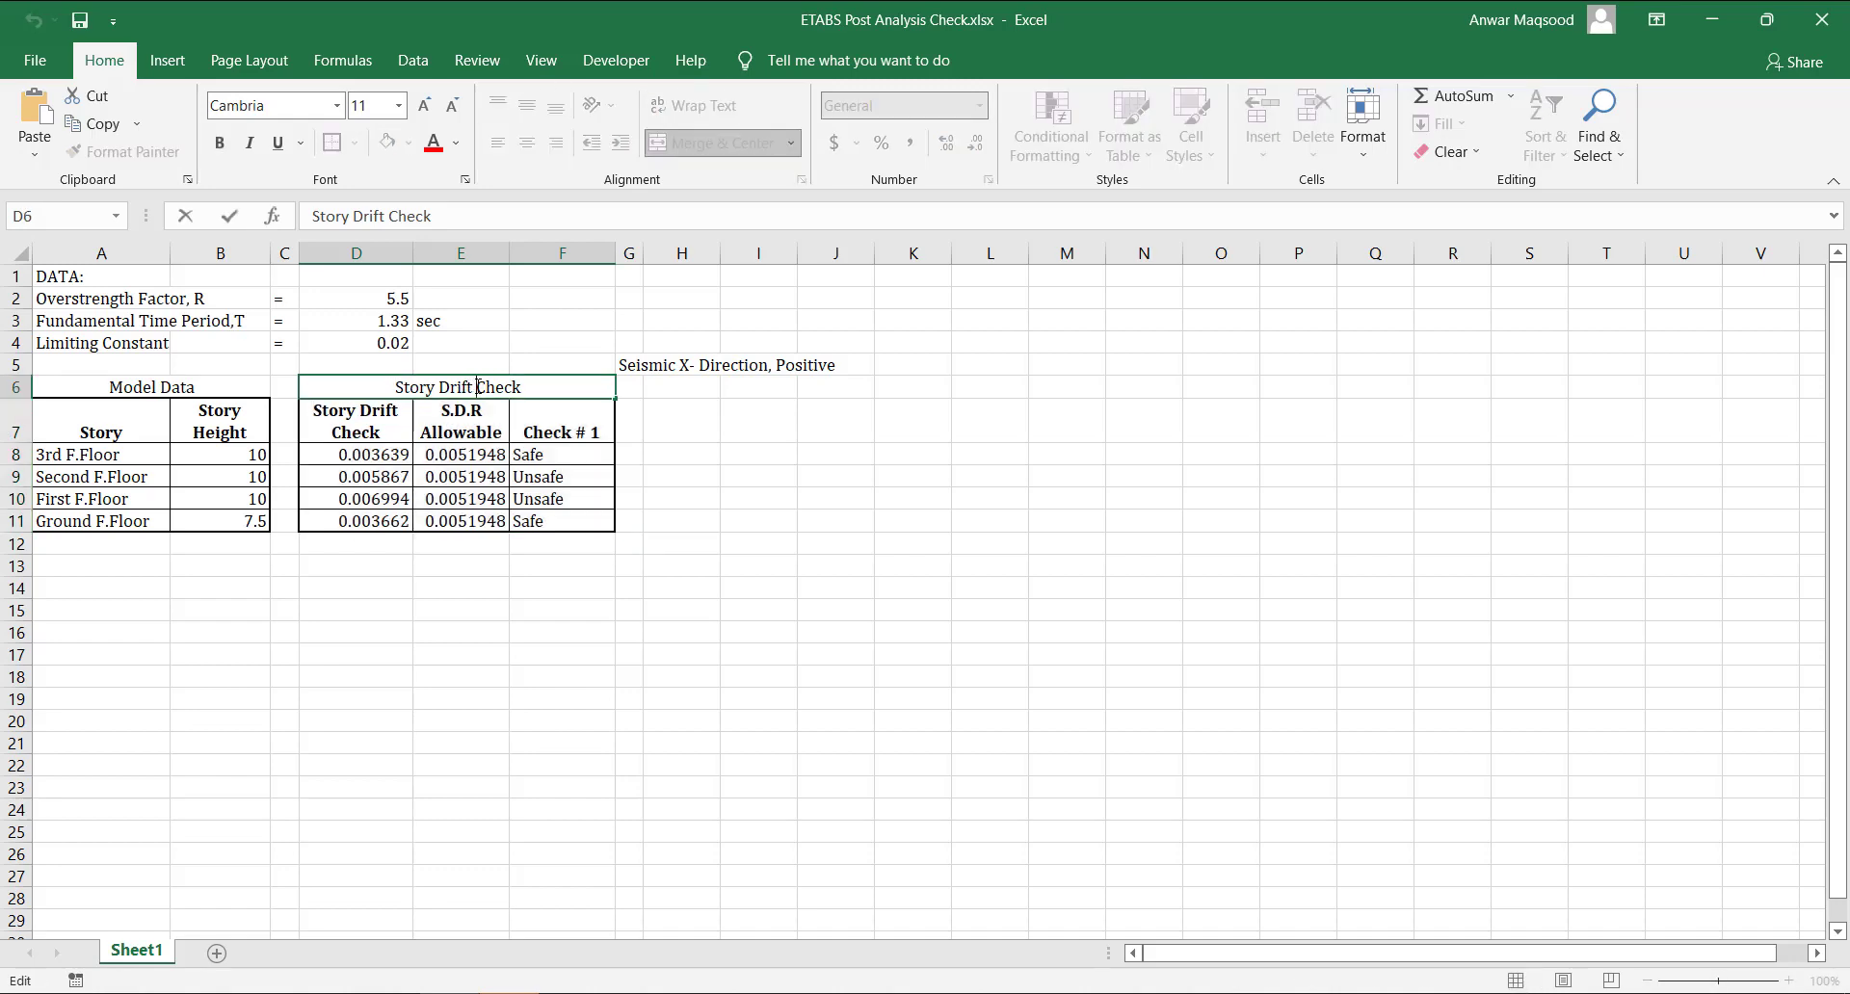
type("Ratio")
left_click(390, 433)
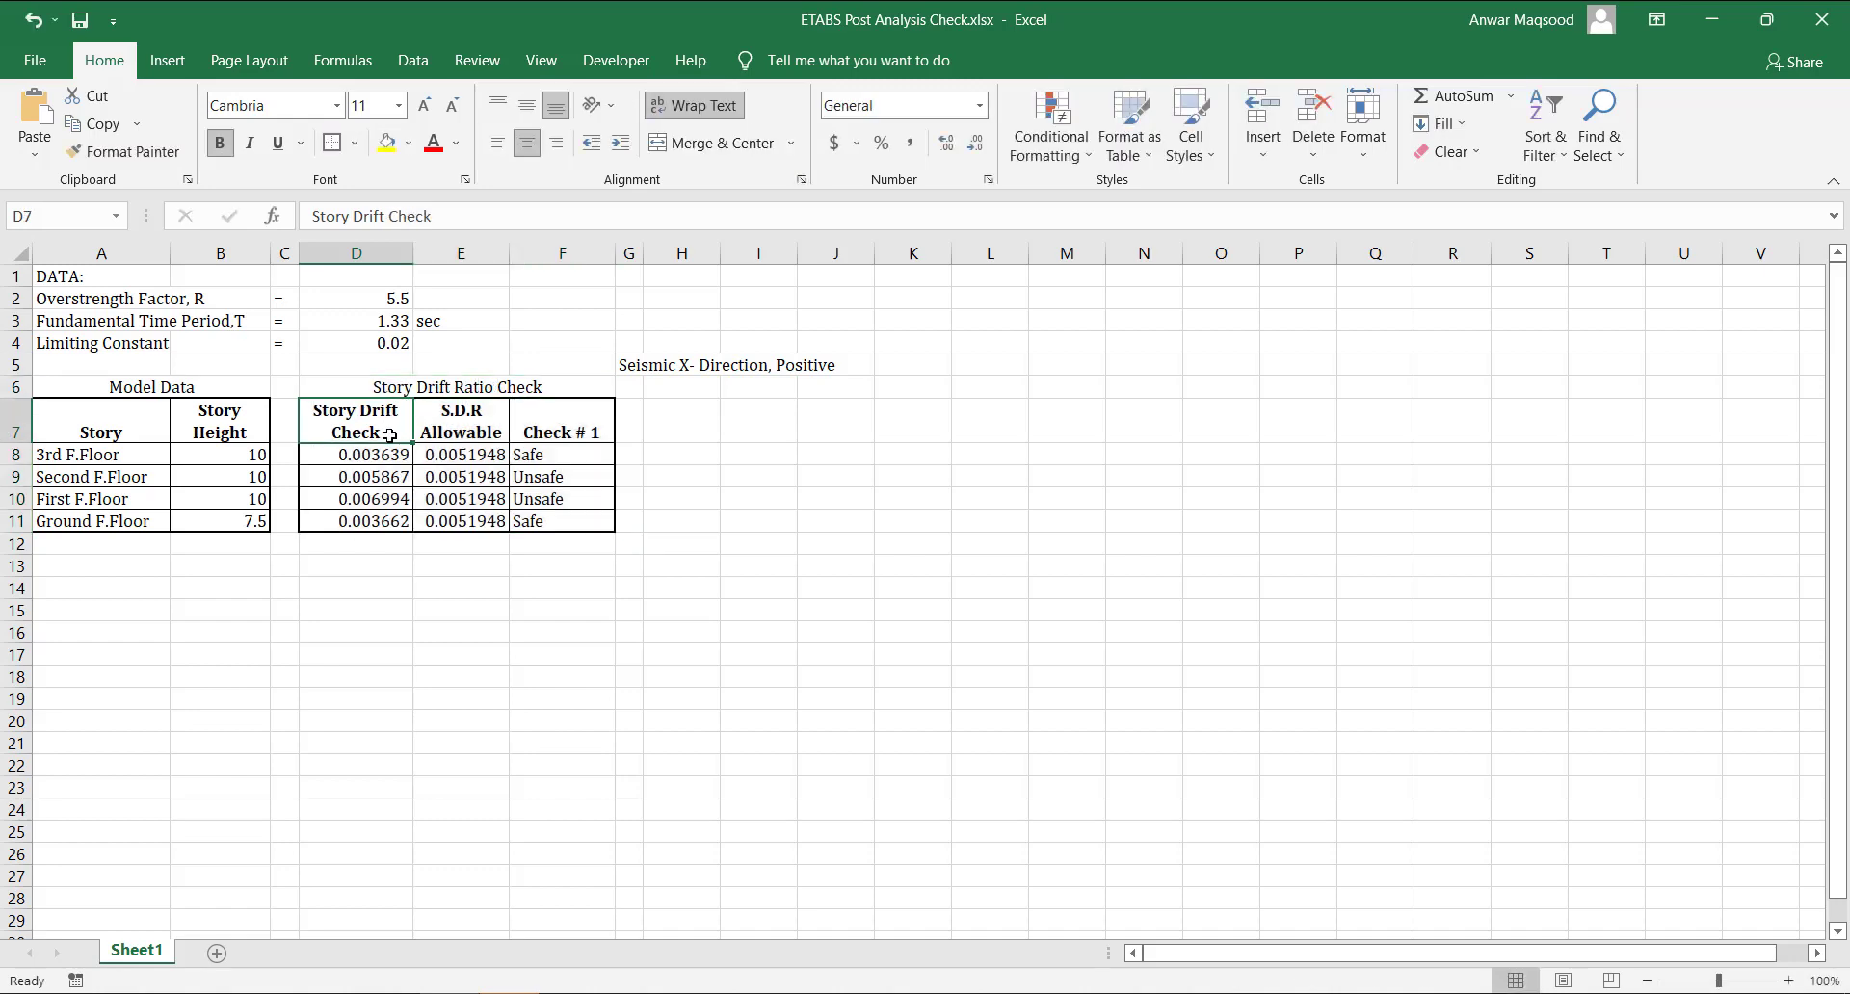
Rename the D7 header to 'Story Drift Ratio' and widen column H slightly.
double_click(389, 435)
double_click(347, 432)
type("Ratio")
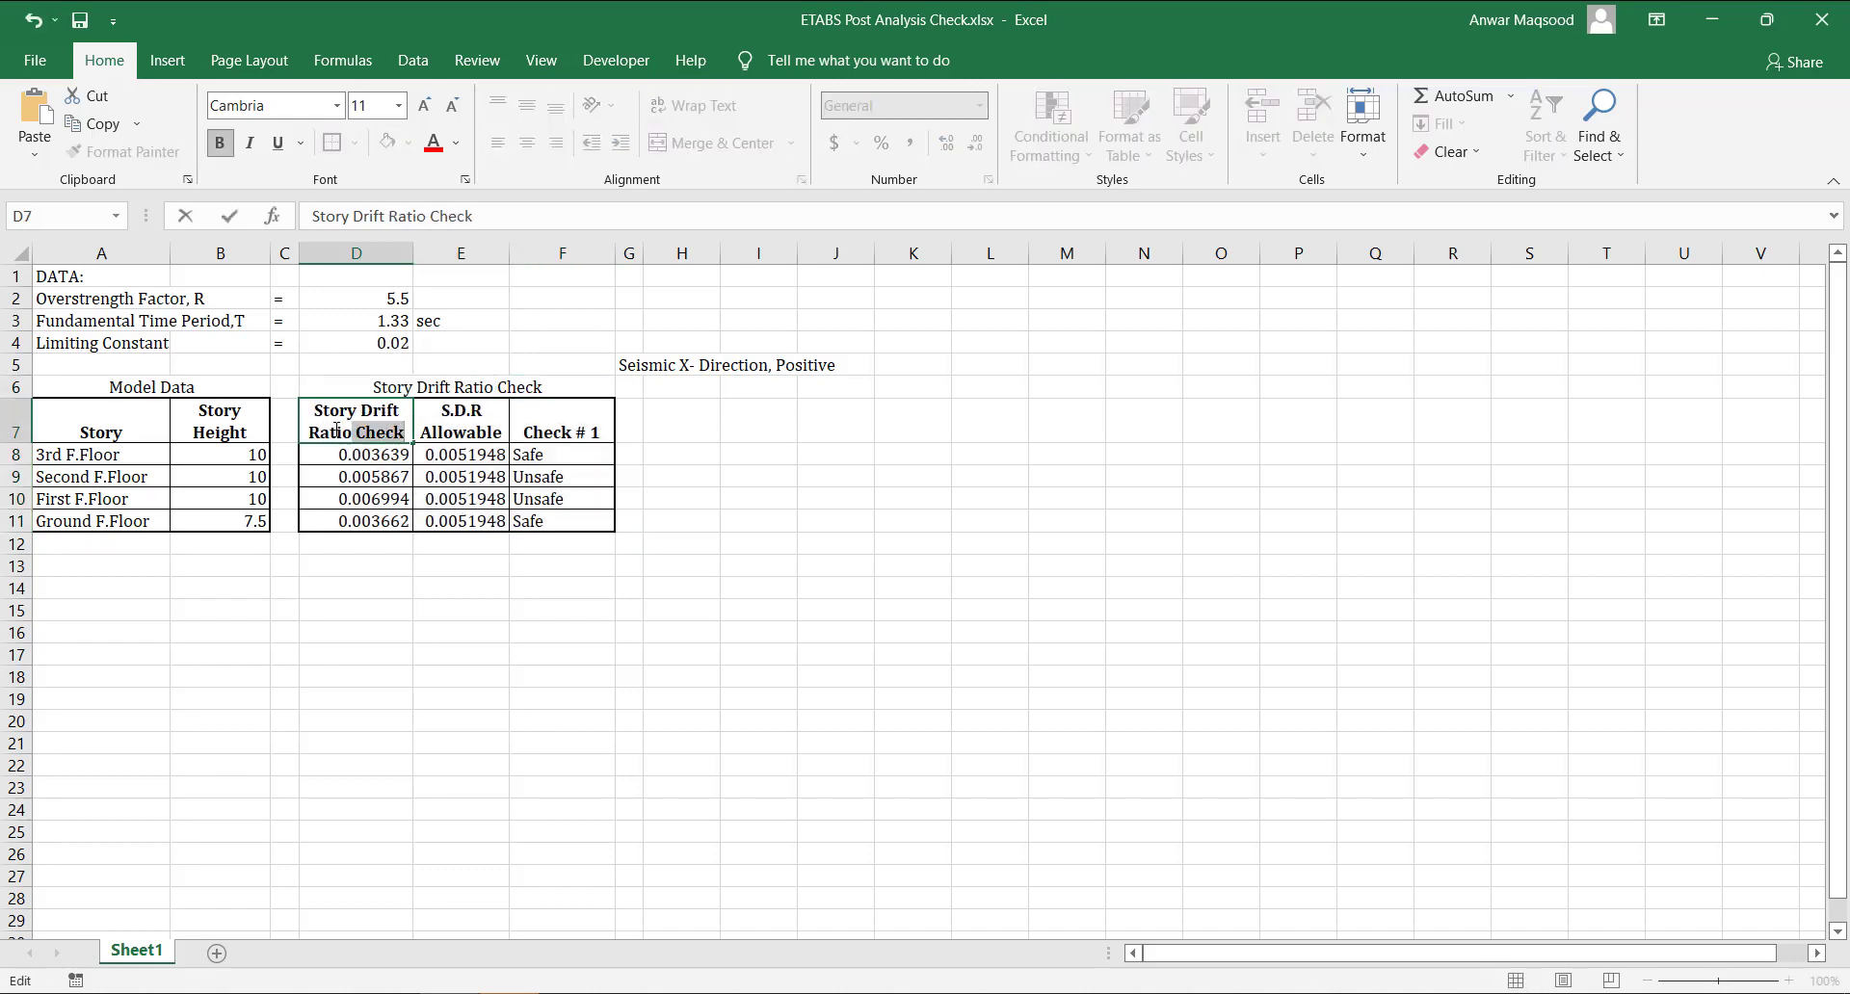
left_click(407, 427)
left_click_drag(407, 430, 351, 430)
key("BackSpace")
left_click(773, 523)
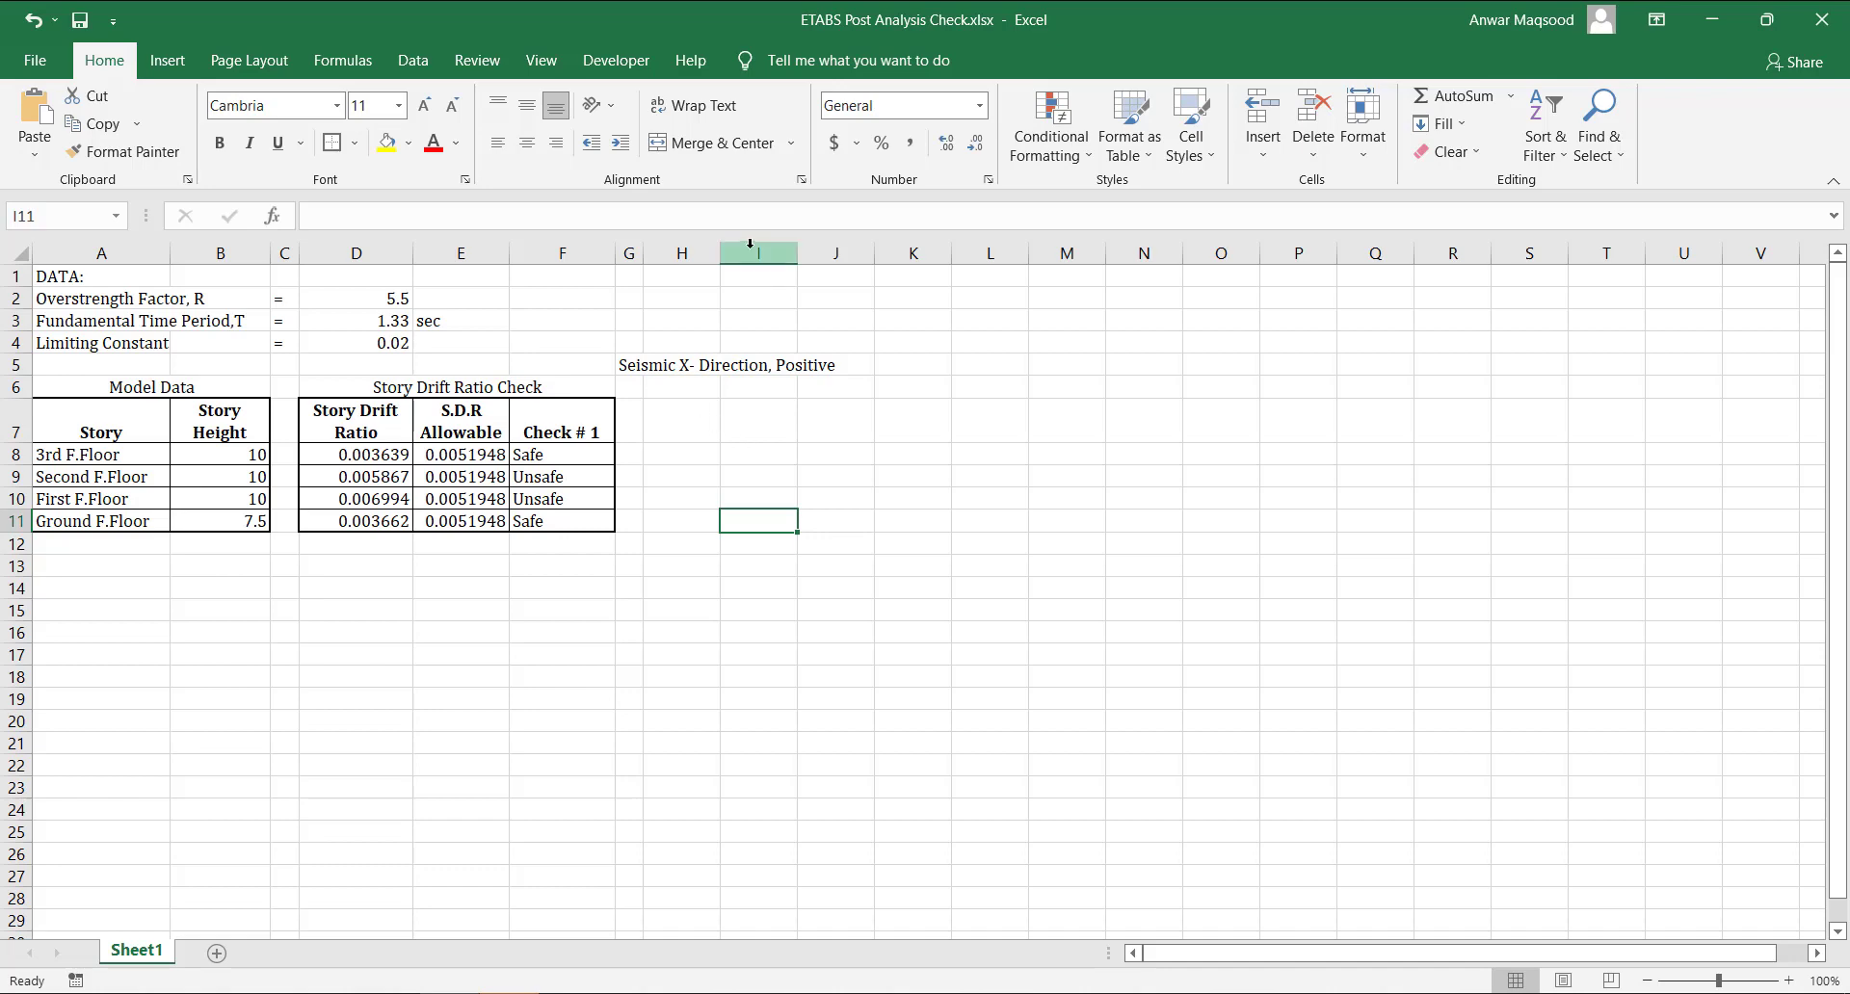
left_click_drag(725, 252, 728, 253)
Type headers Story Drift, ▲m, ▲a and Check # 2 into H7:K7.
left_click(703, 431)
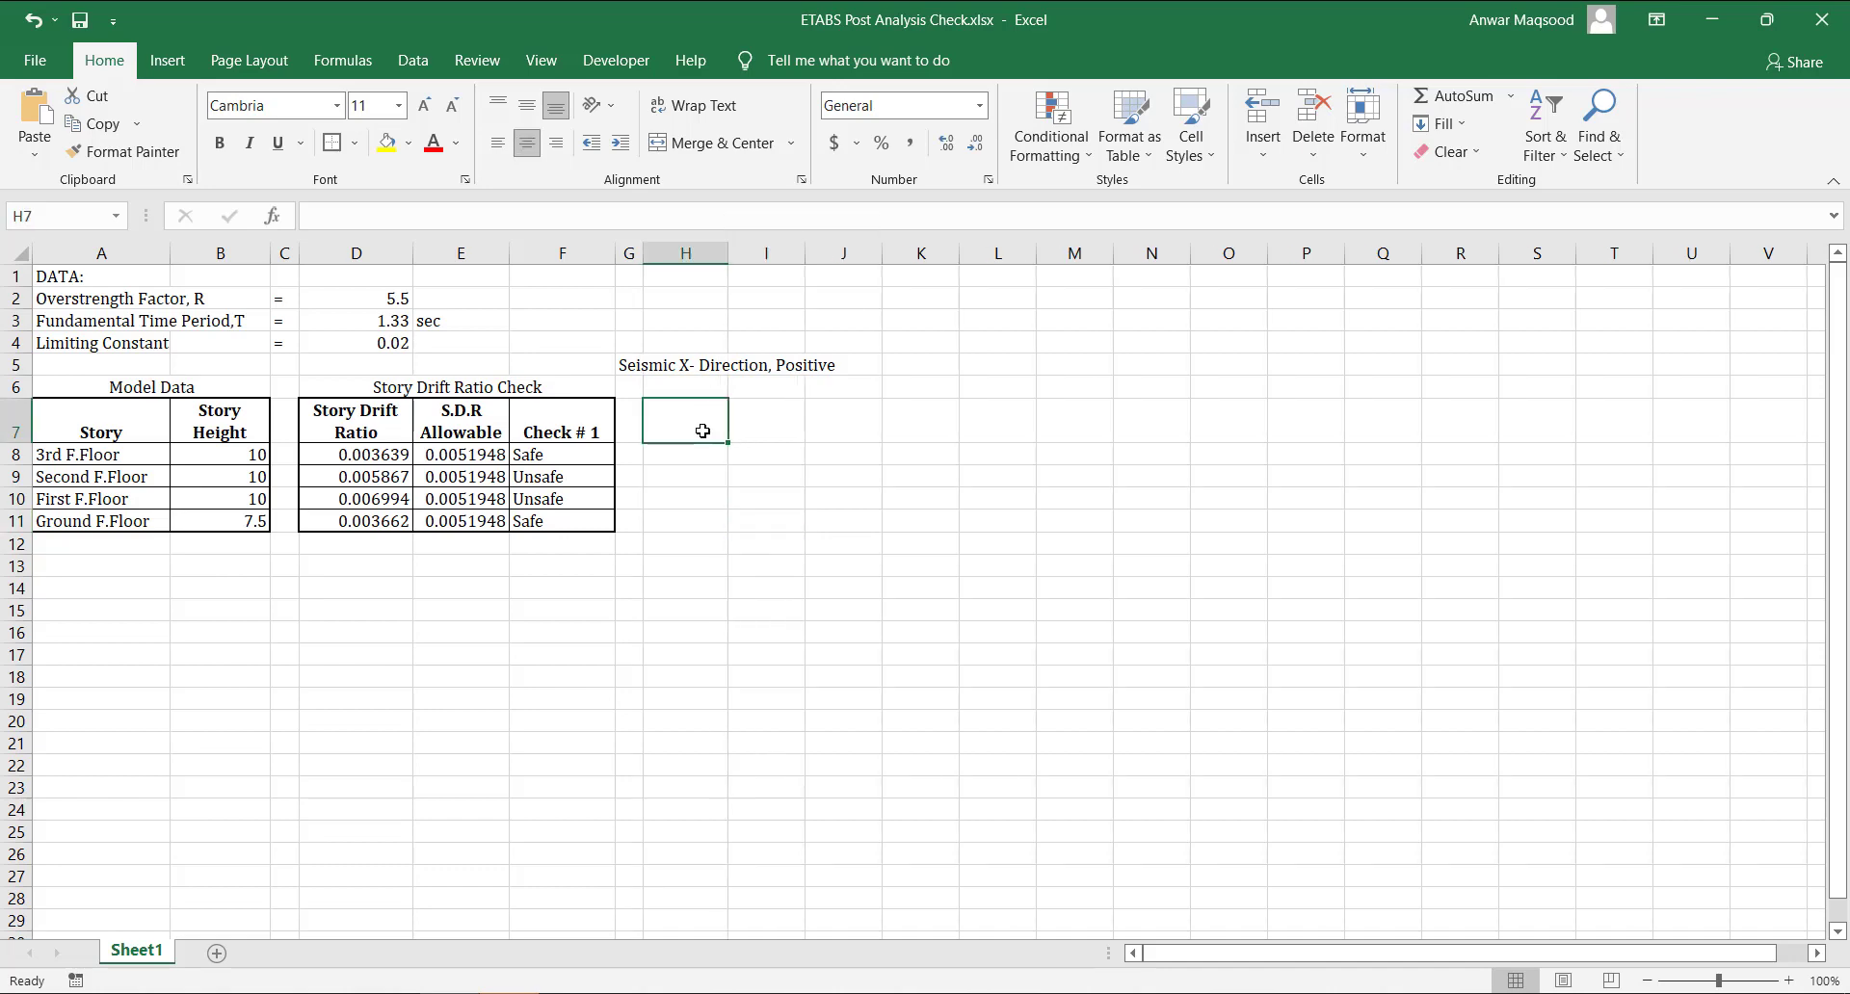
type("Story Drift")
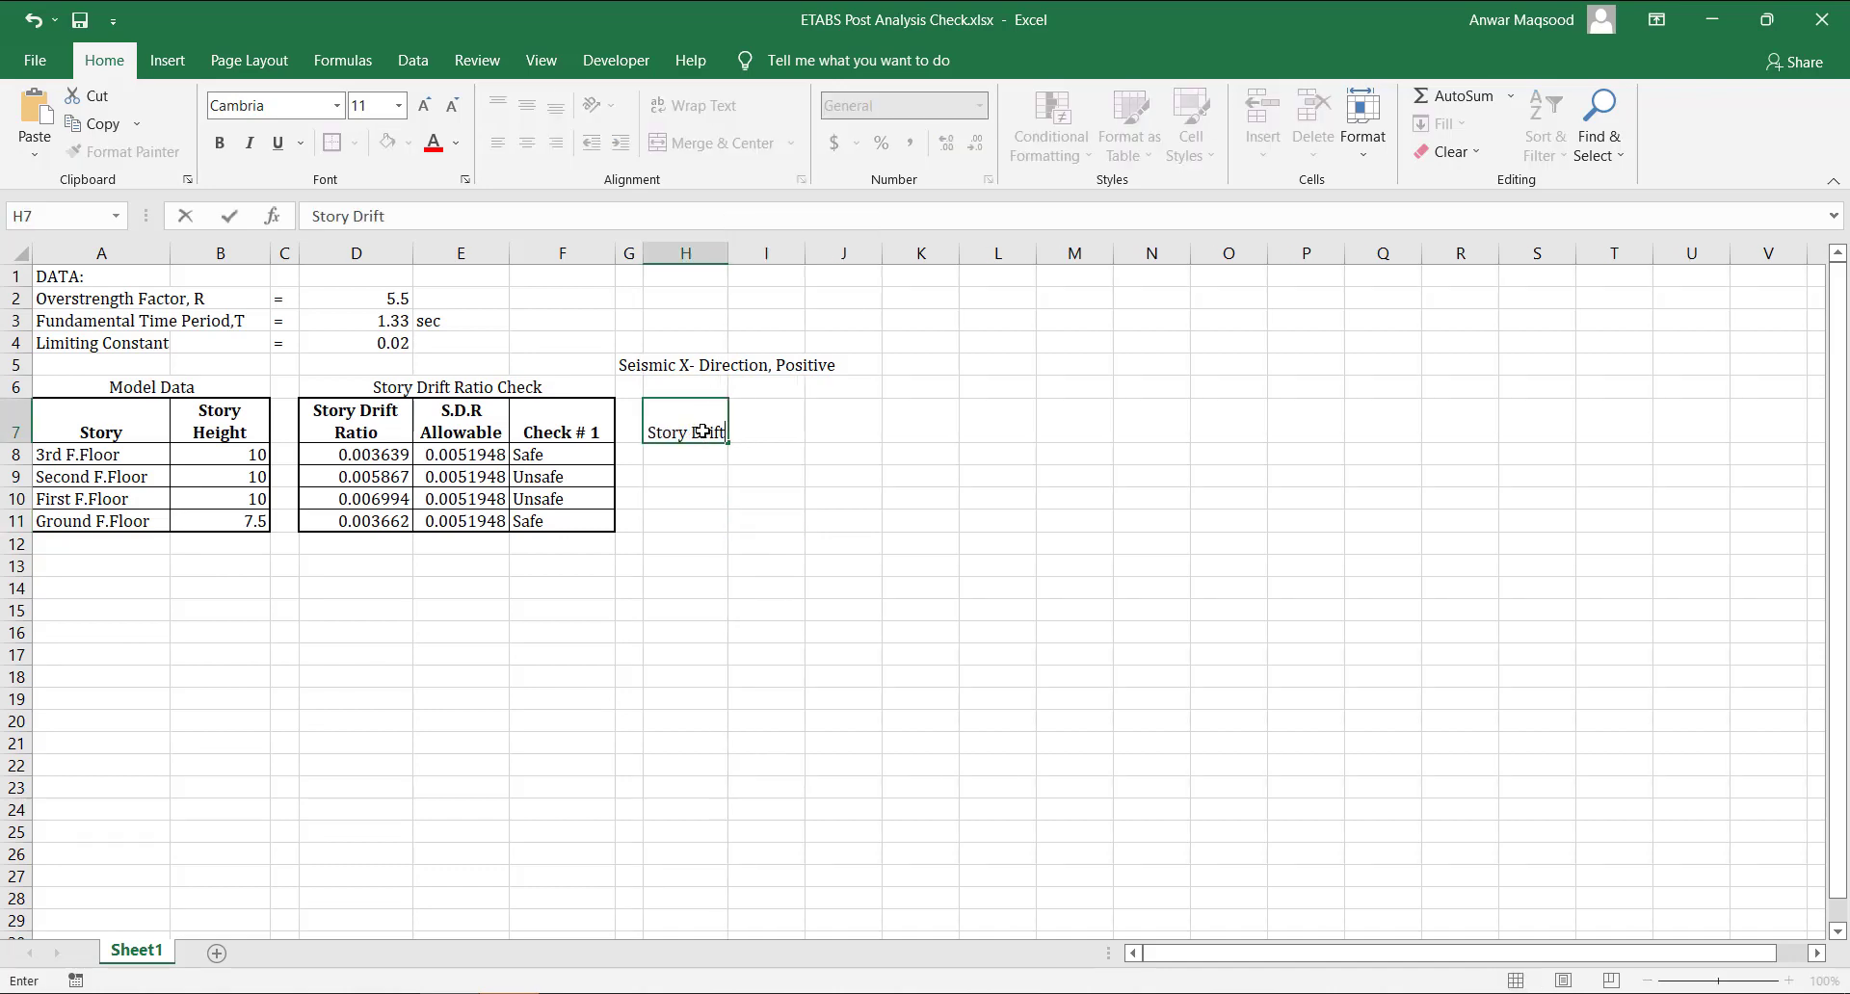
key("Tab")
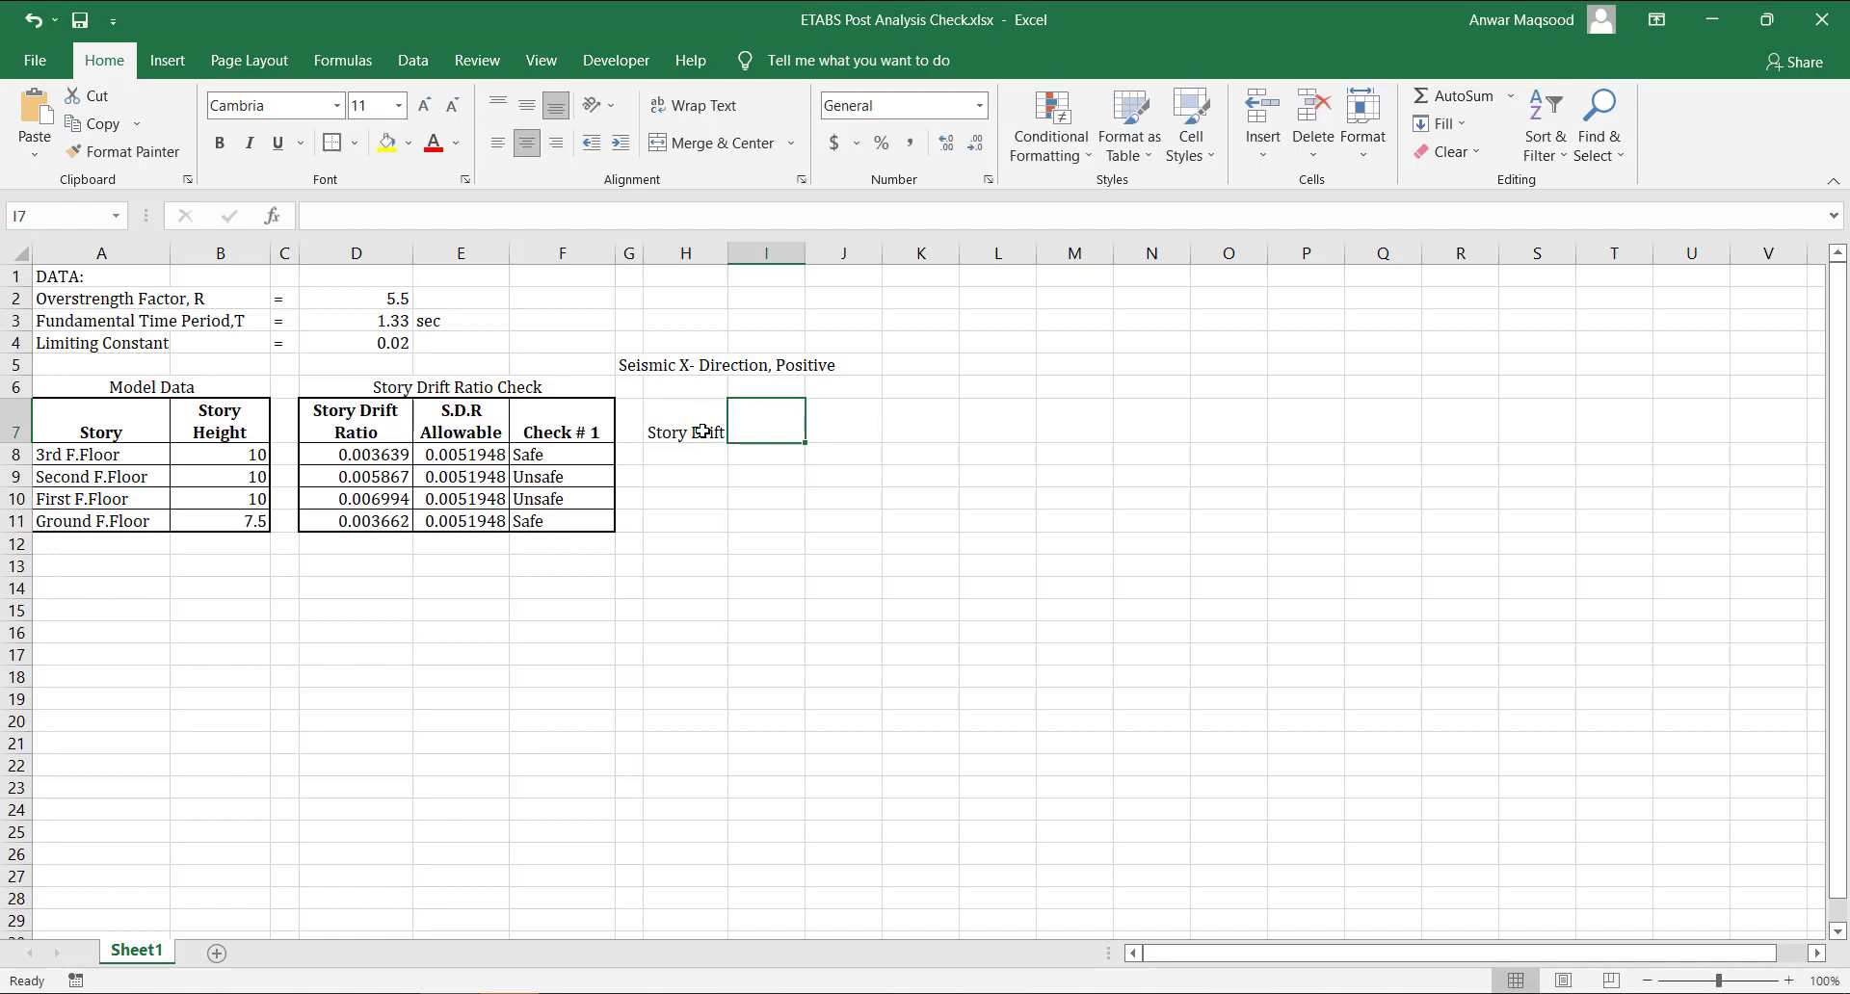
type("▲")
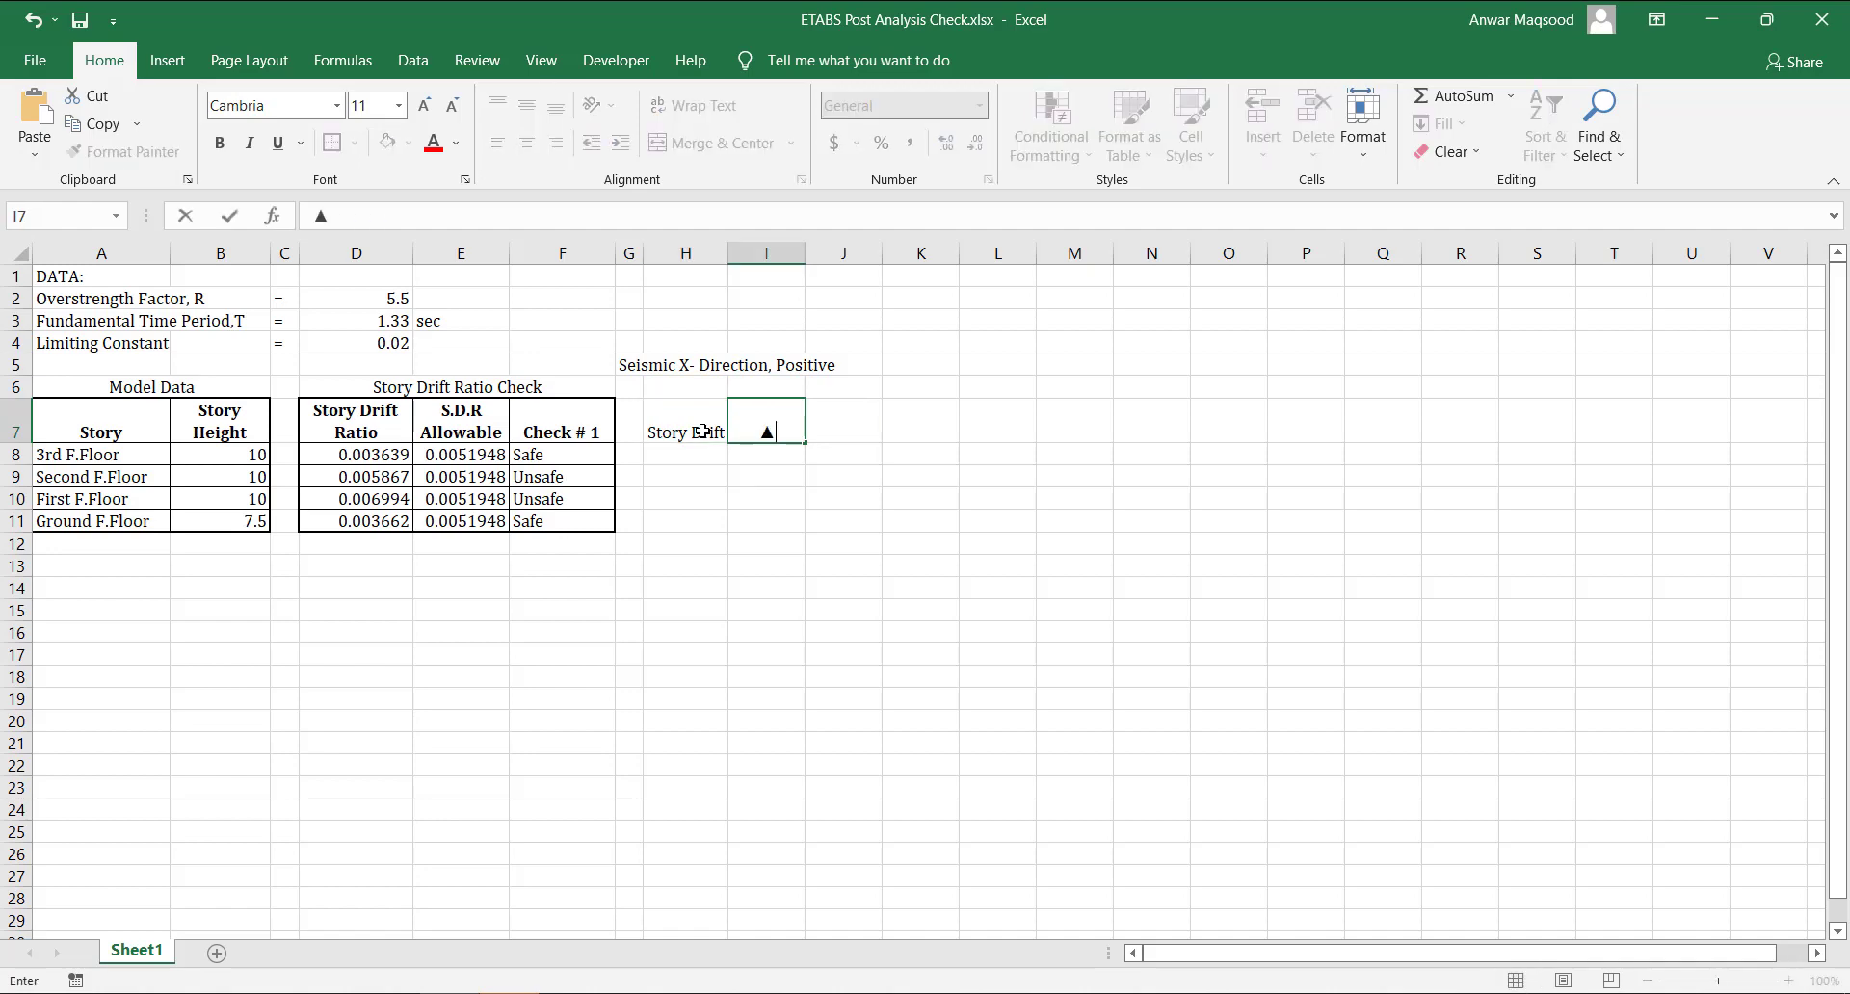
type("m")
key("Tab")
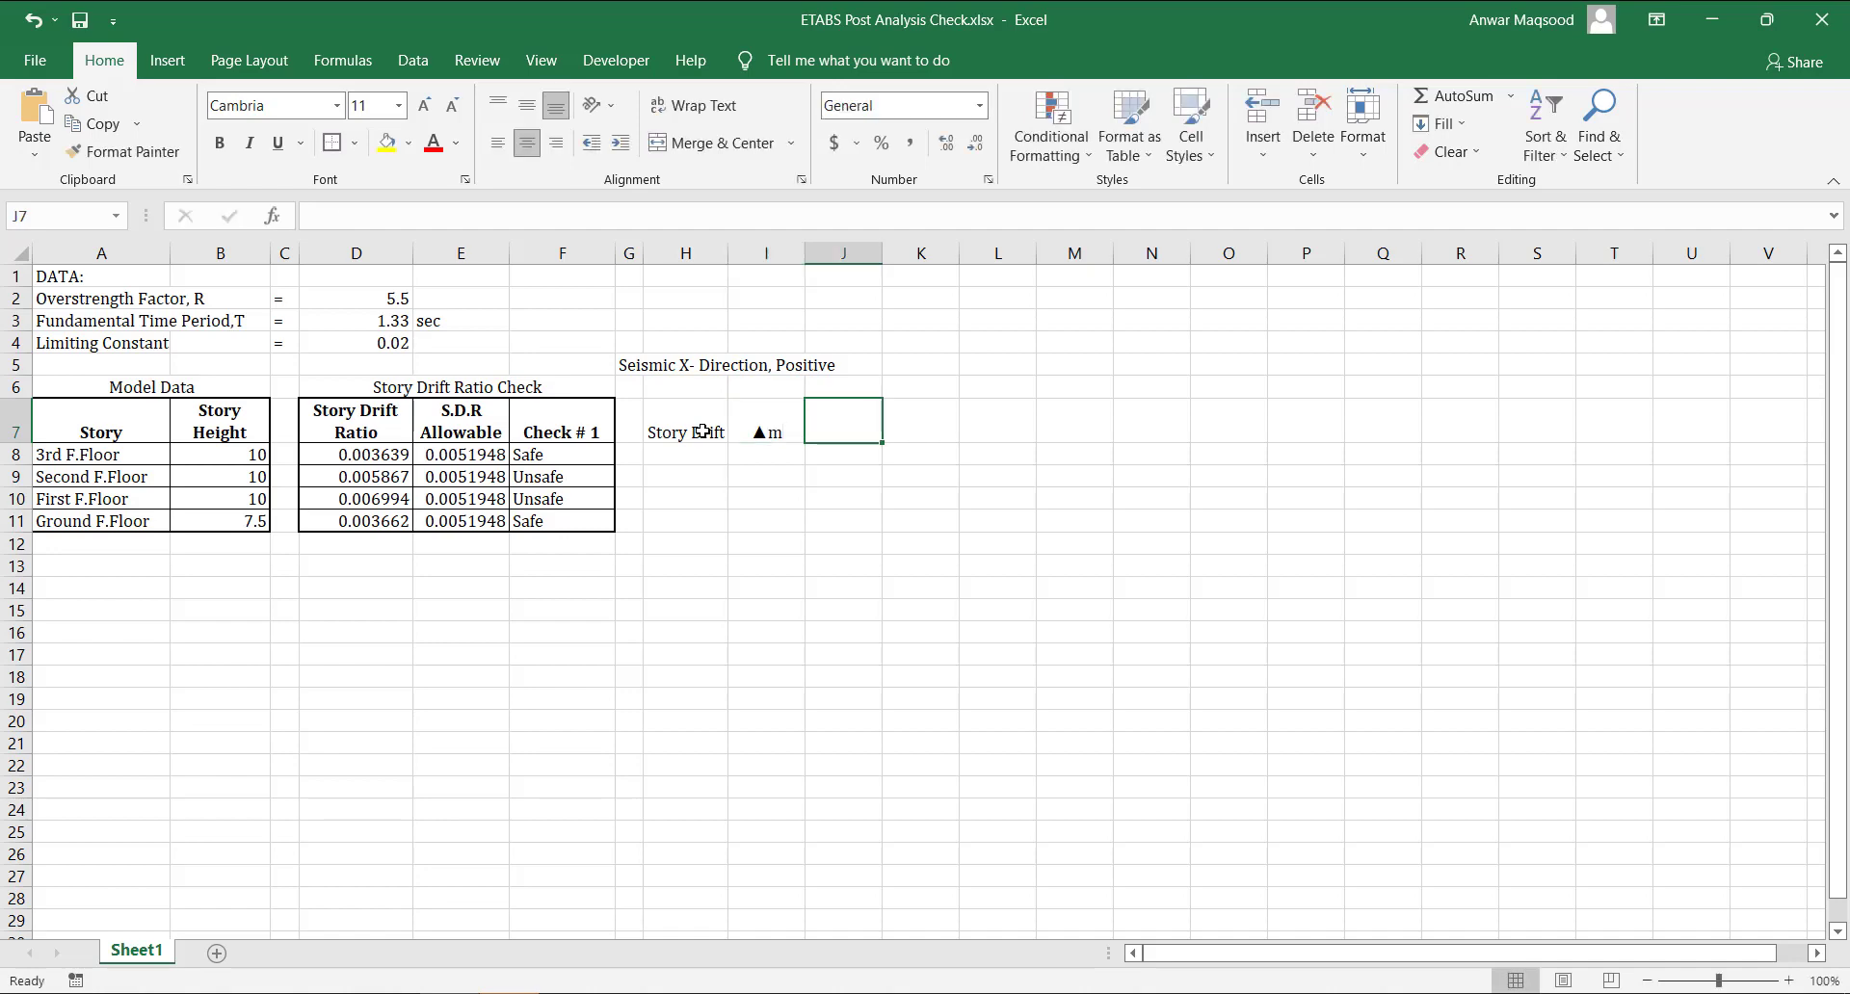
type("▲a")
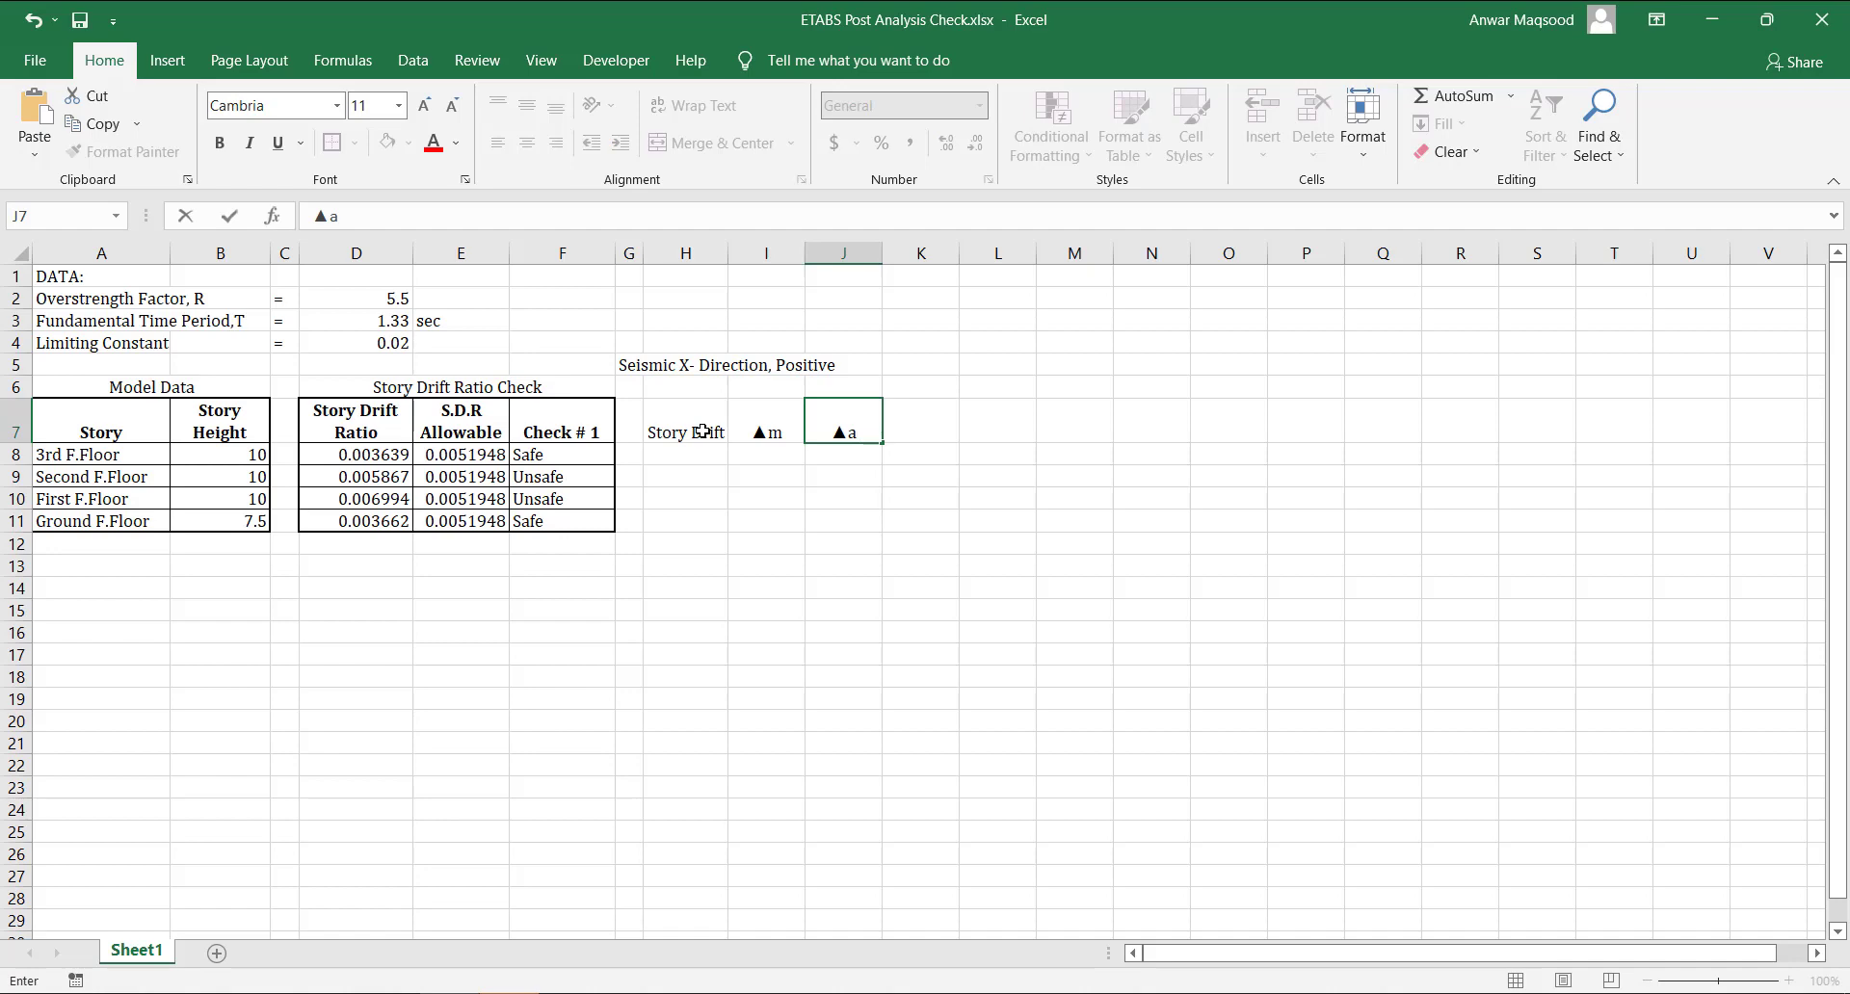
key("Tab")
type("Check")
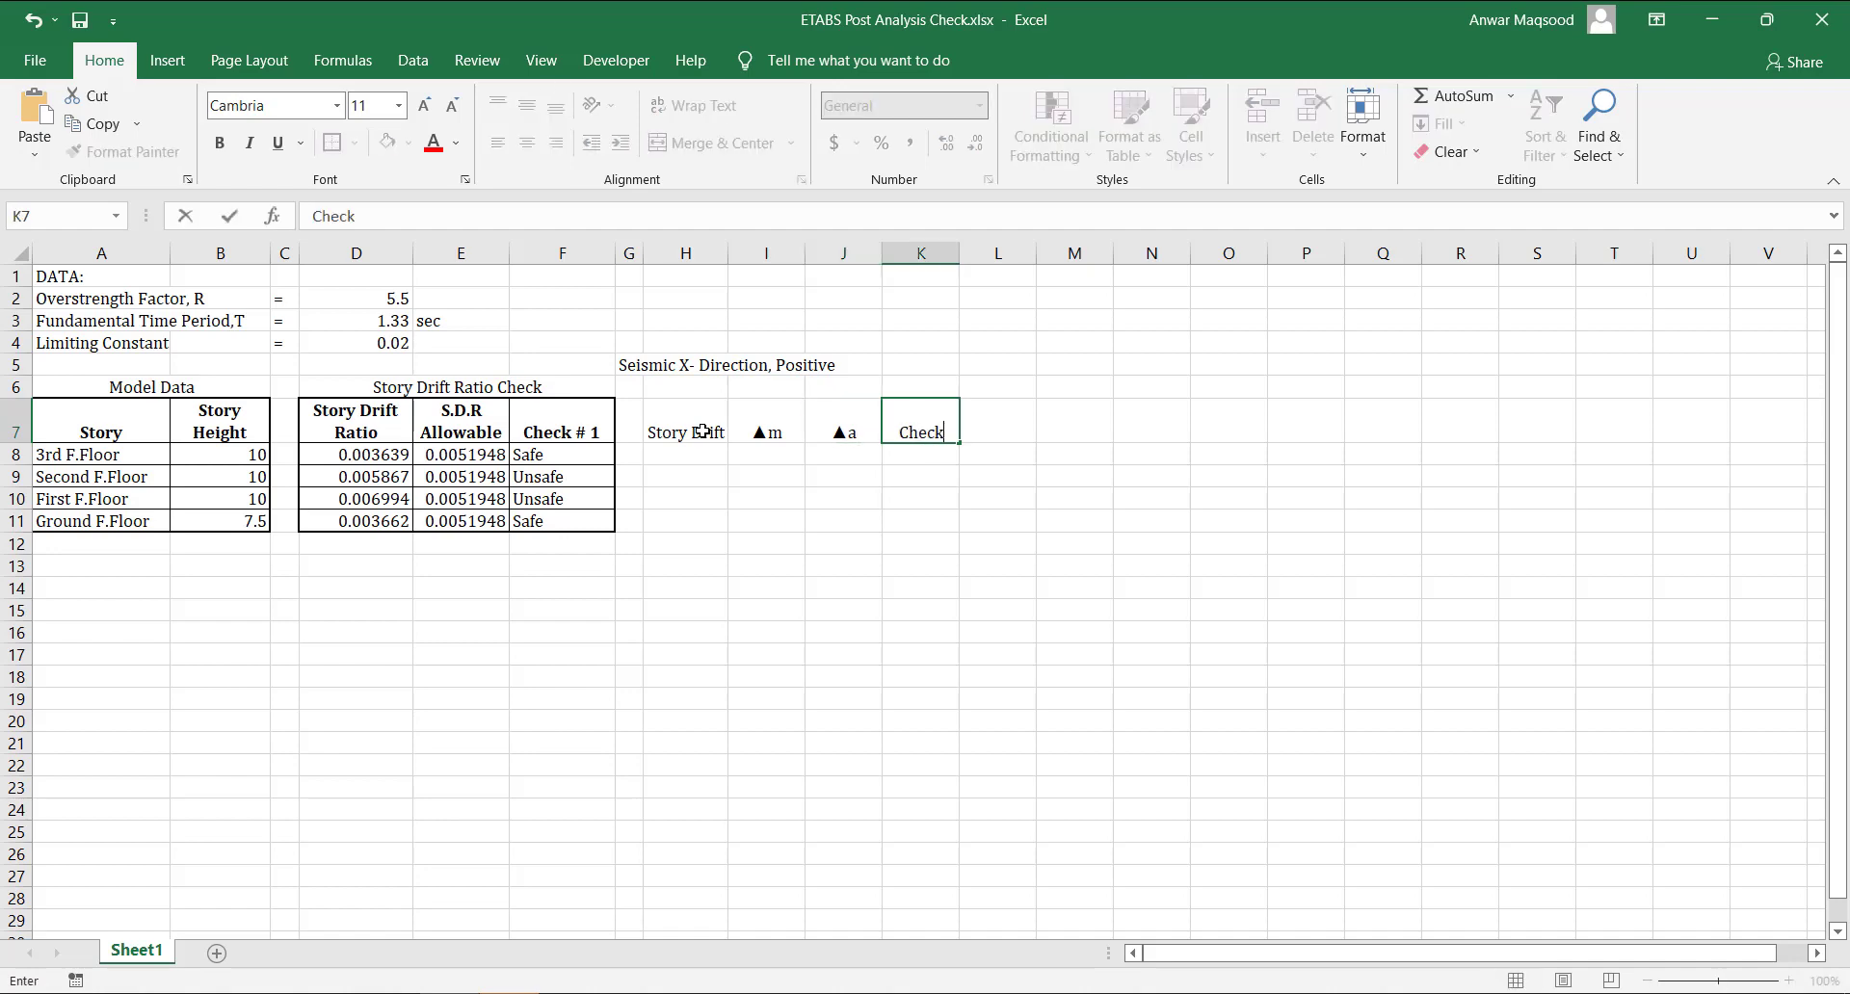
type(" $")
key("BackSpace")
type("# 2")
Make the m in ▲m and the a in ▲a subscript.
double_click(774, 431)
double_click(775, 432)
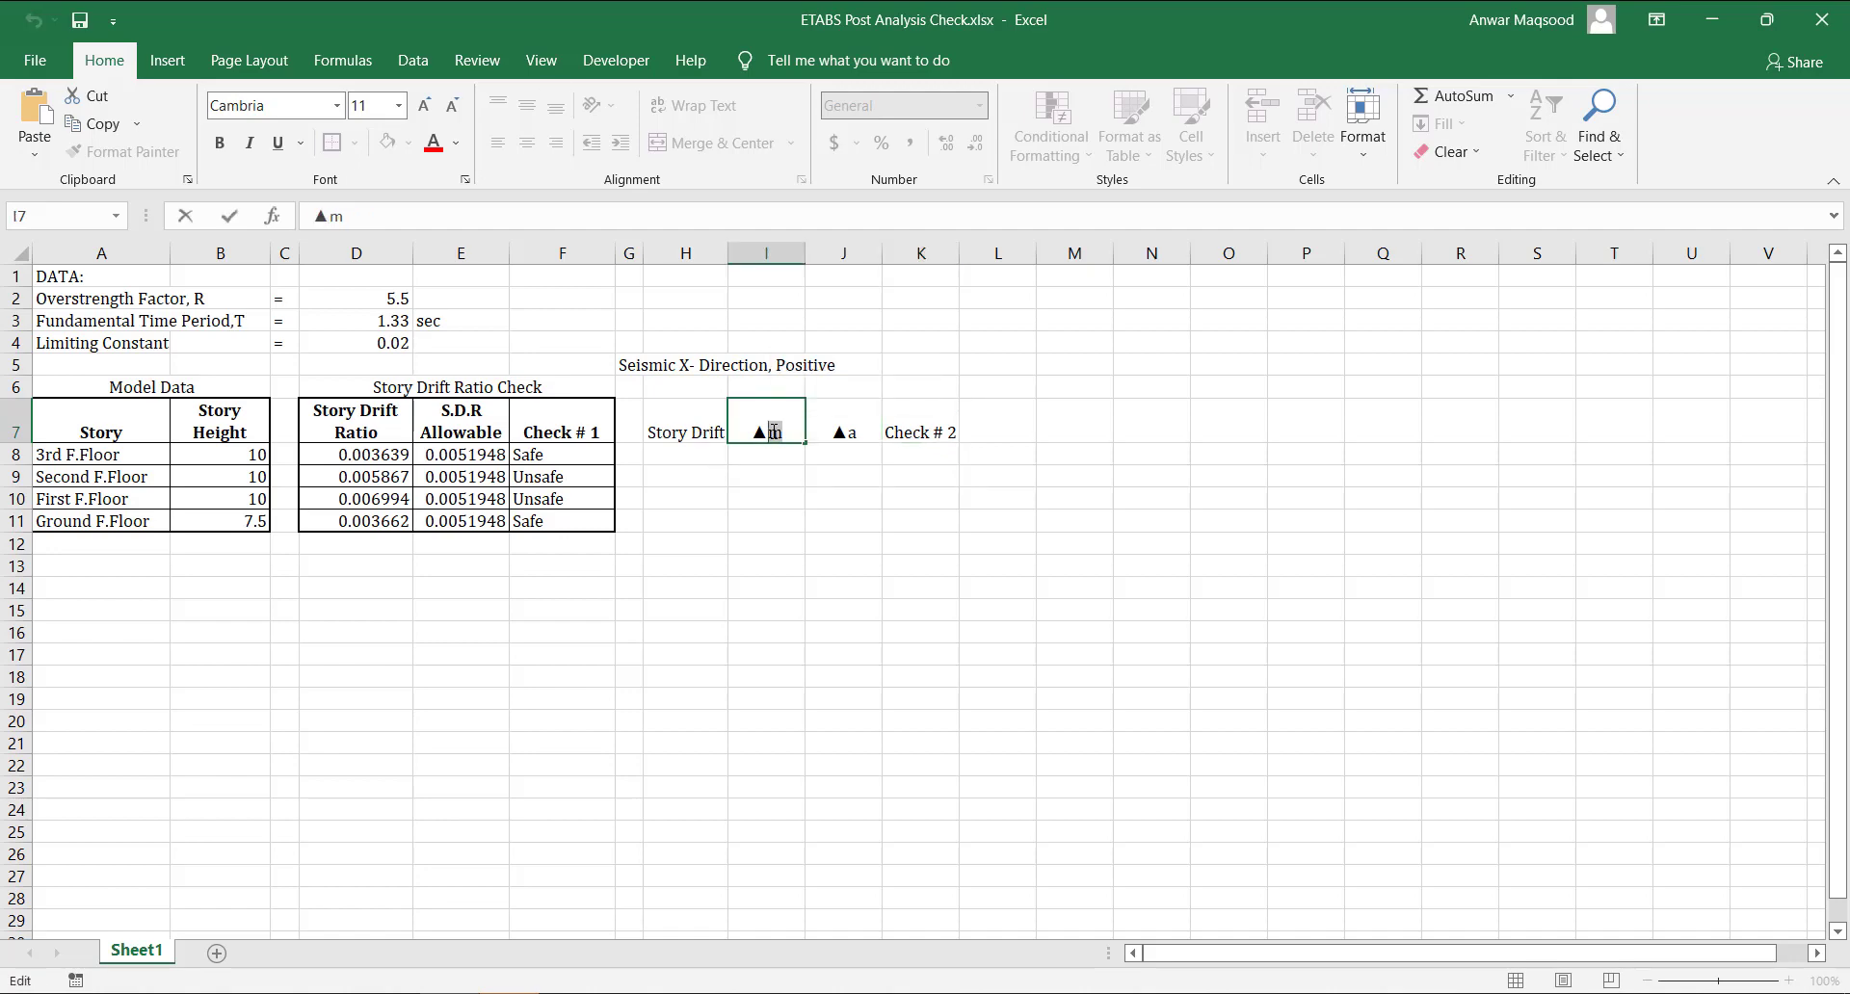
key("ctrl+1")
left_click(1012, 559)
left_click(1391, 755)
double_click(852, 433)
double_click(851, 433)
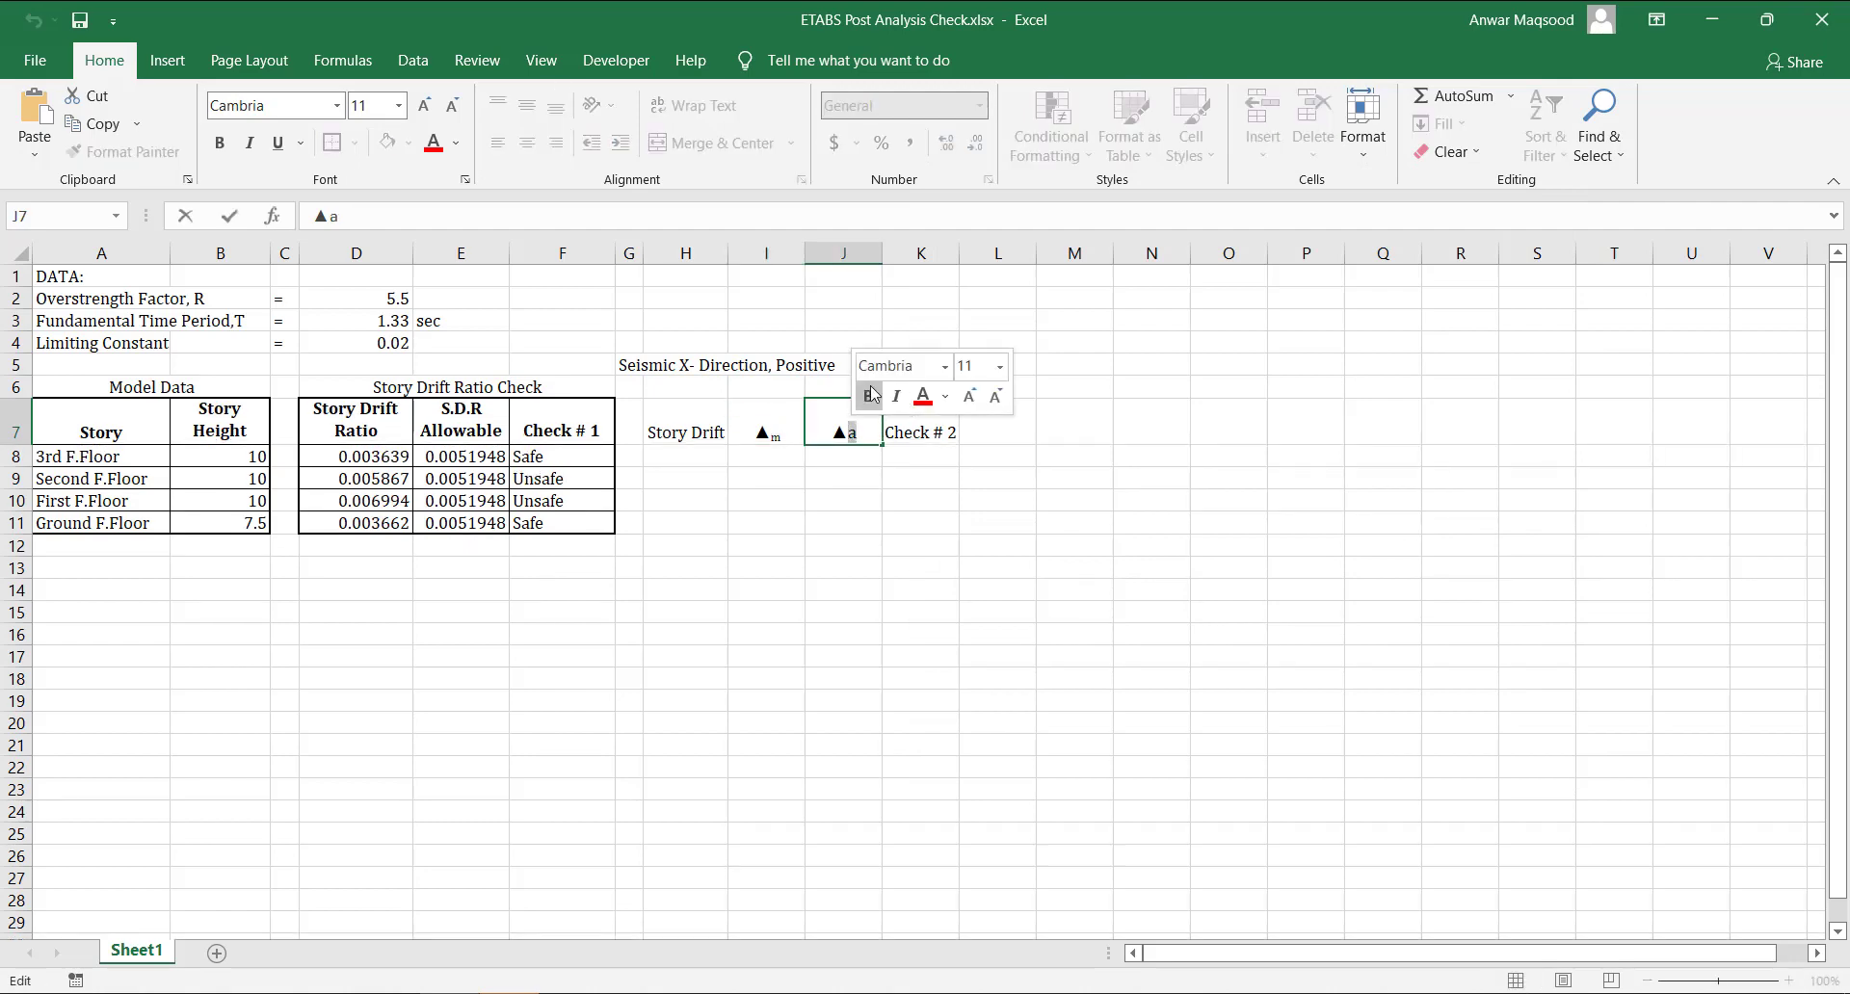
key("ctrl+1")
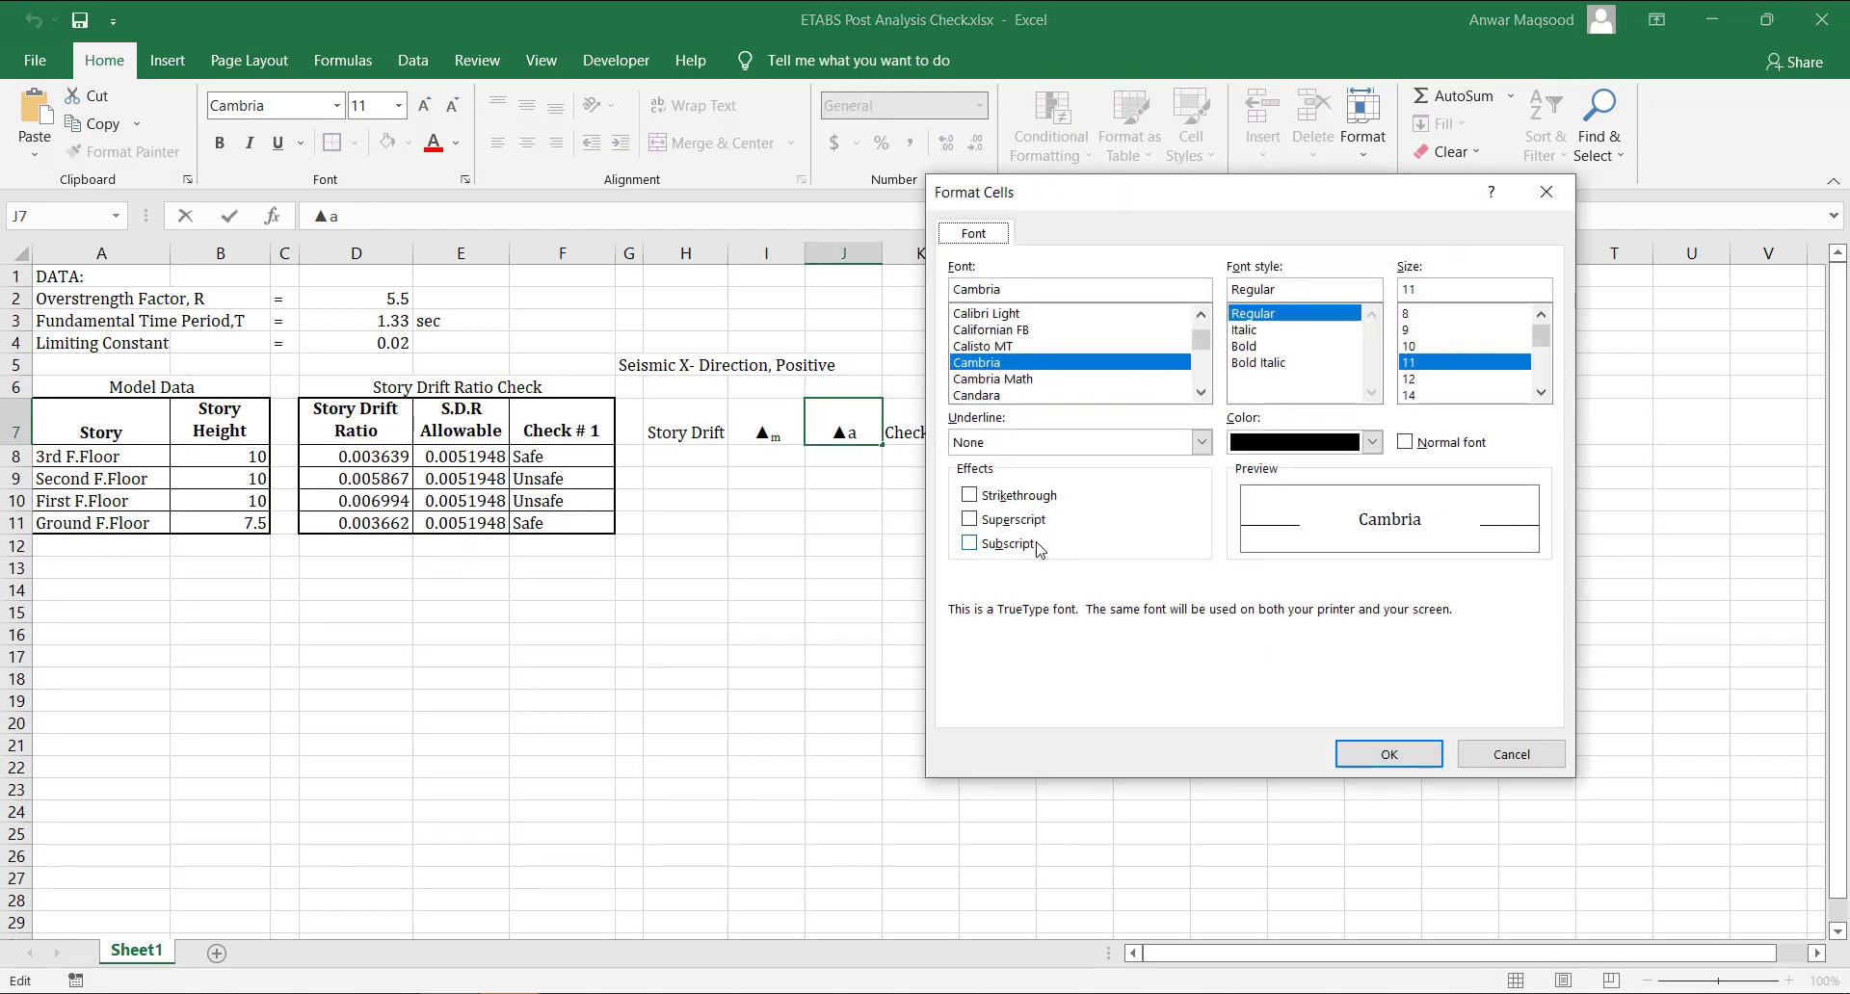
left_click(1029, 543)
left_click(1384, 747)
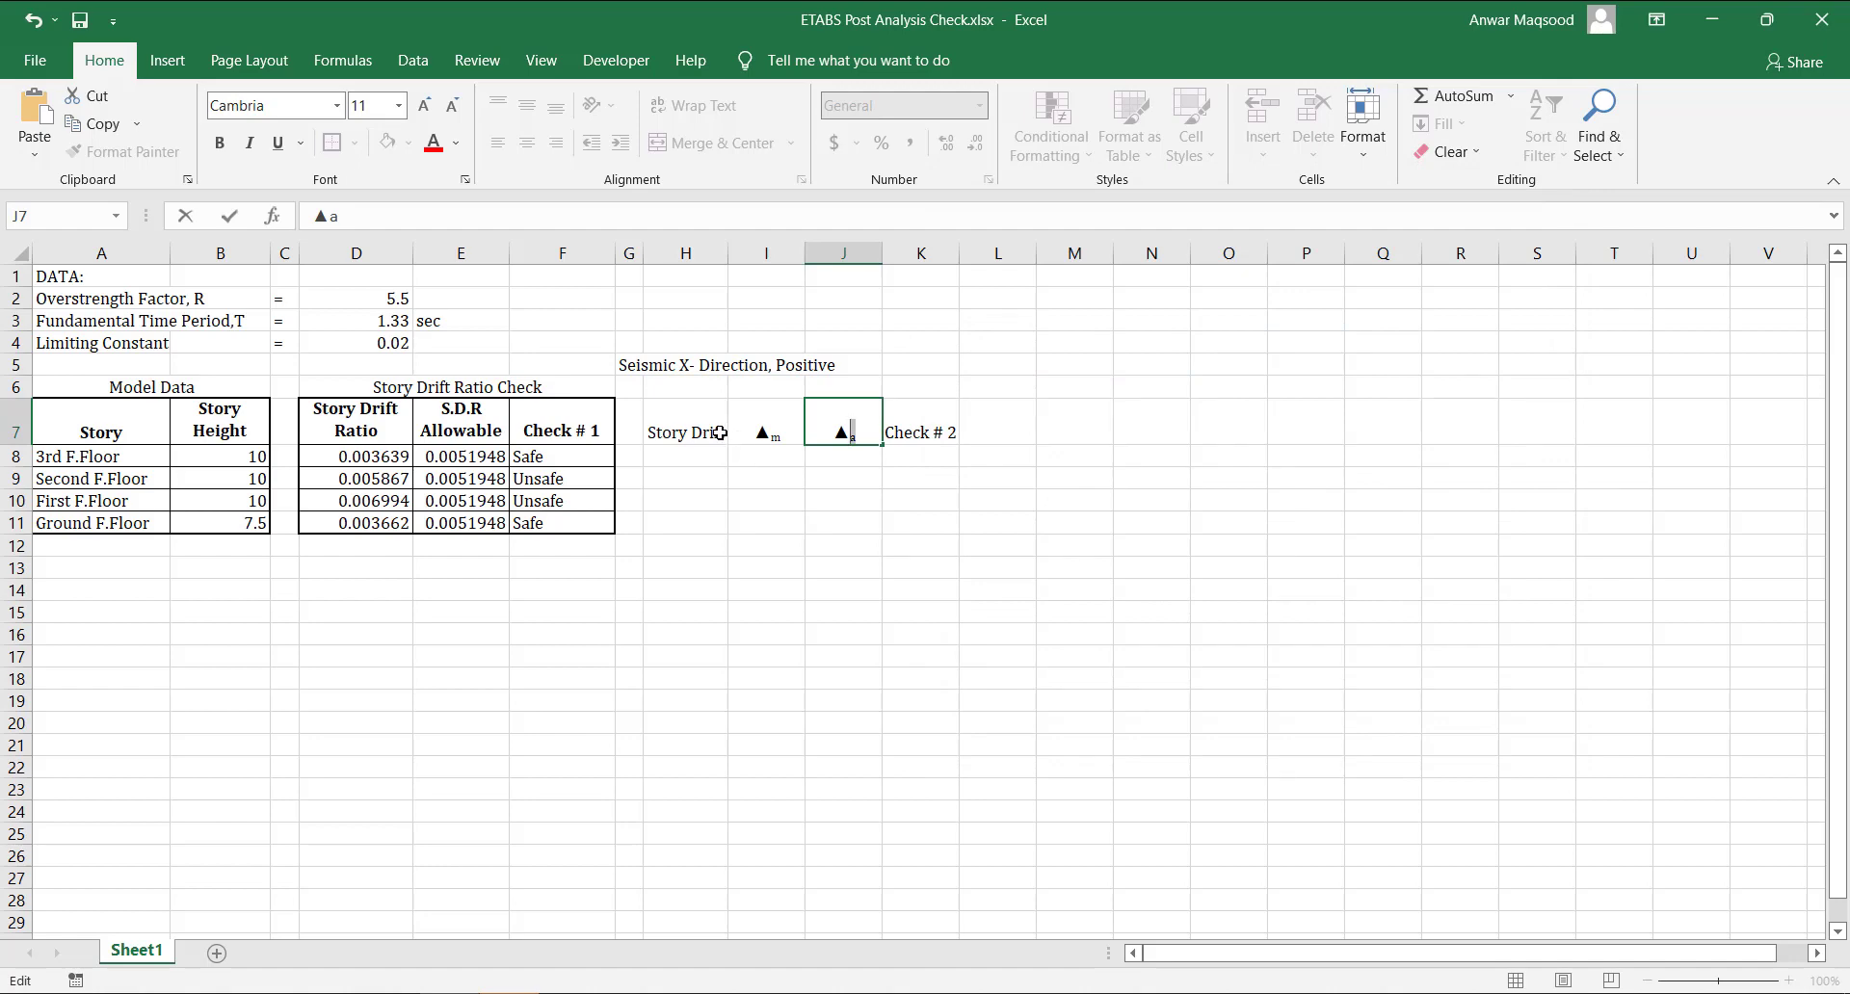
Append ', ▲s' to the H7 header with the s subscripted.
double_click(719, 432)
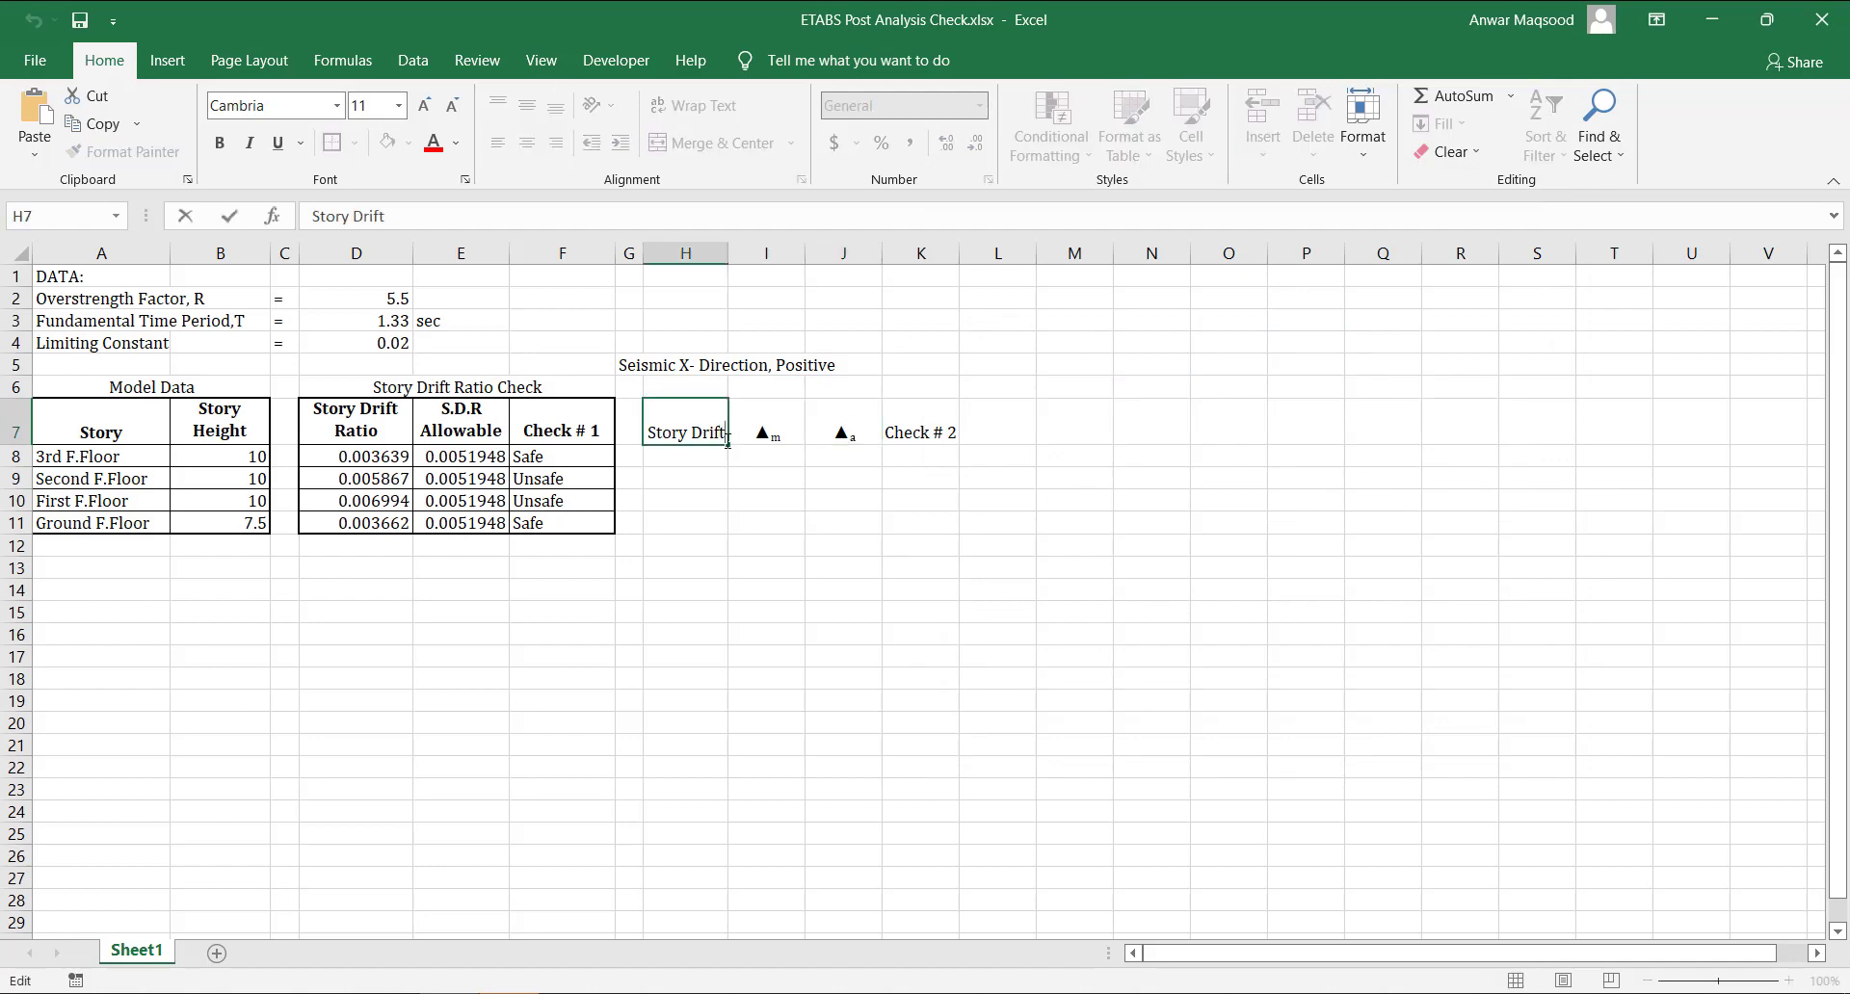
type(", ▲s")
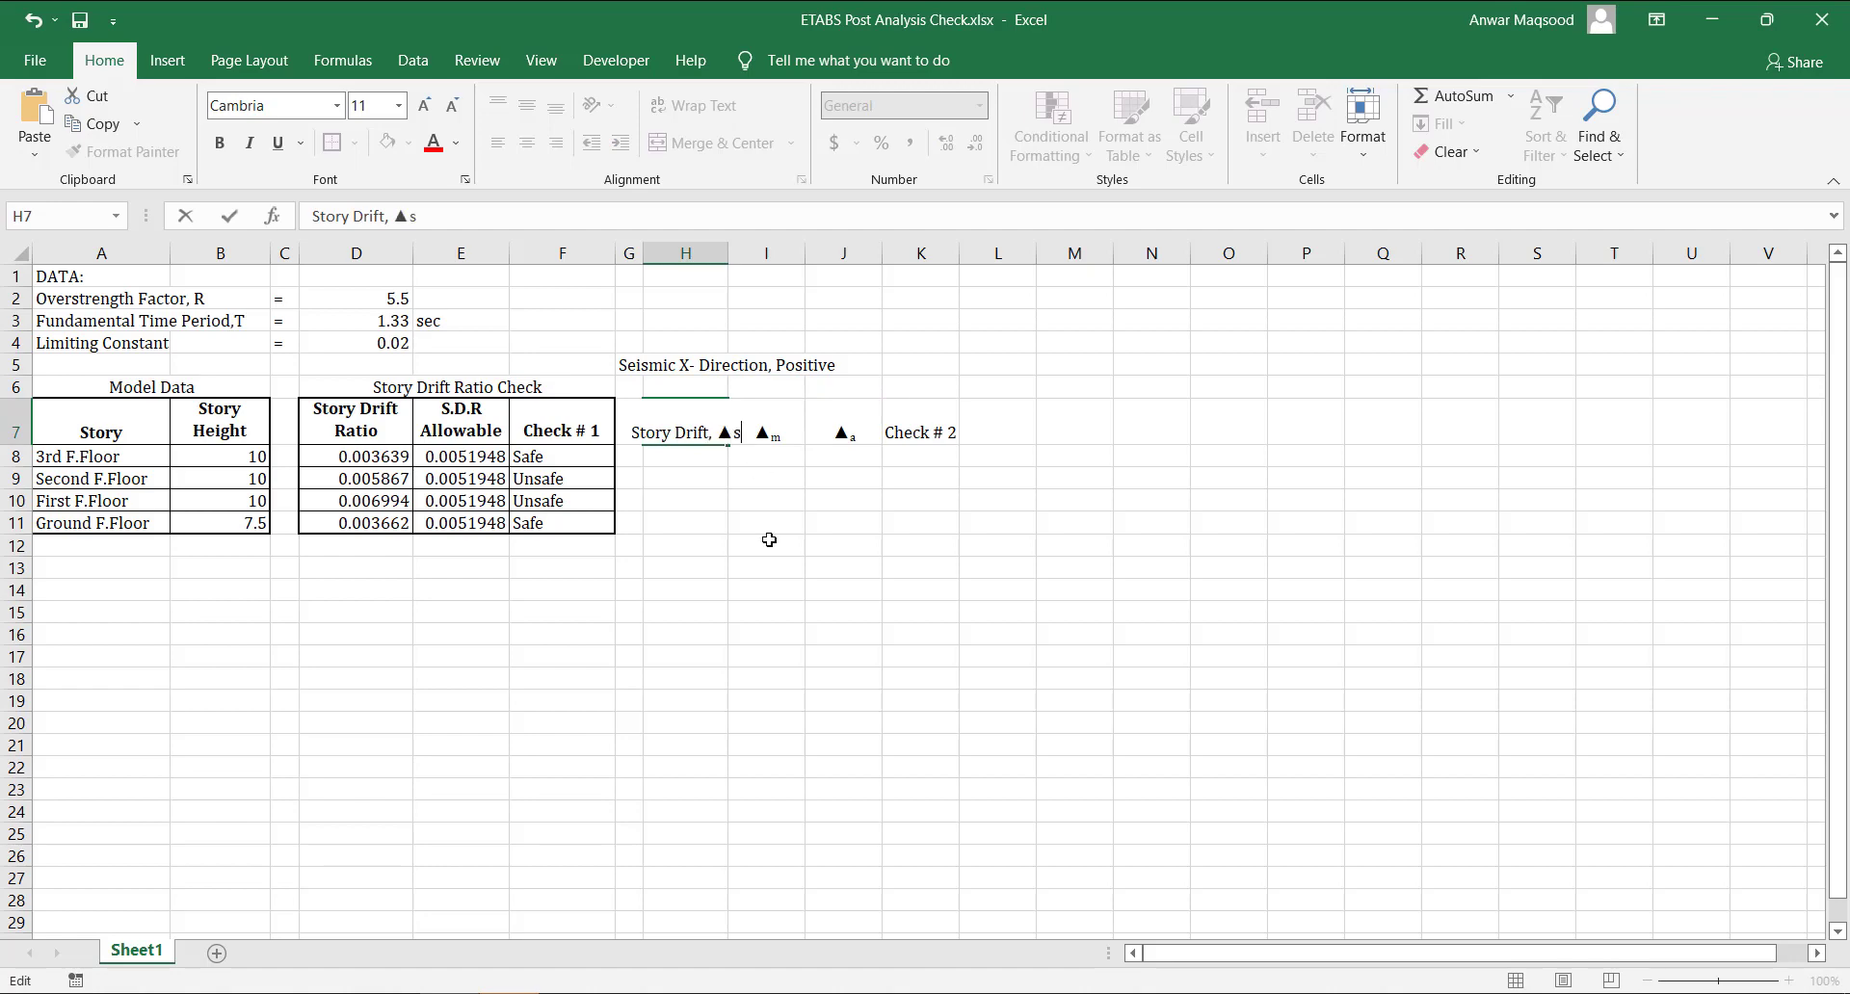
left_click_drag(742, 436, 732, 435)
key("ctrl+1")
left_click(989, 546)
left_click(1388, 755)
left_click(1000, 748)
Center, wrap and bold the headers in H7:K7.
left_click_drag(701, 431, 920, 436)
left_click(527, 142)
left_click(694, 105)
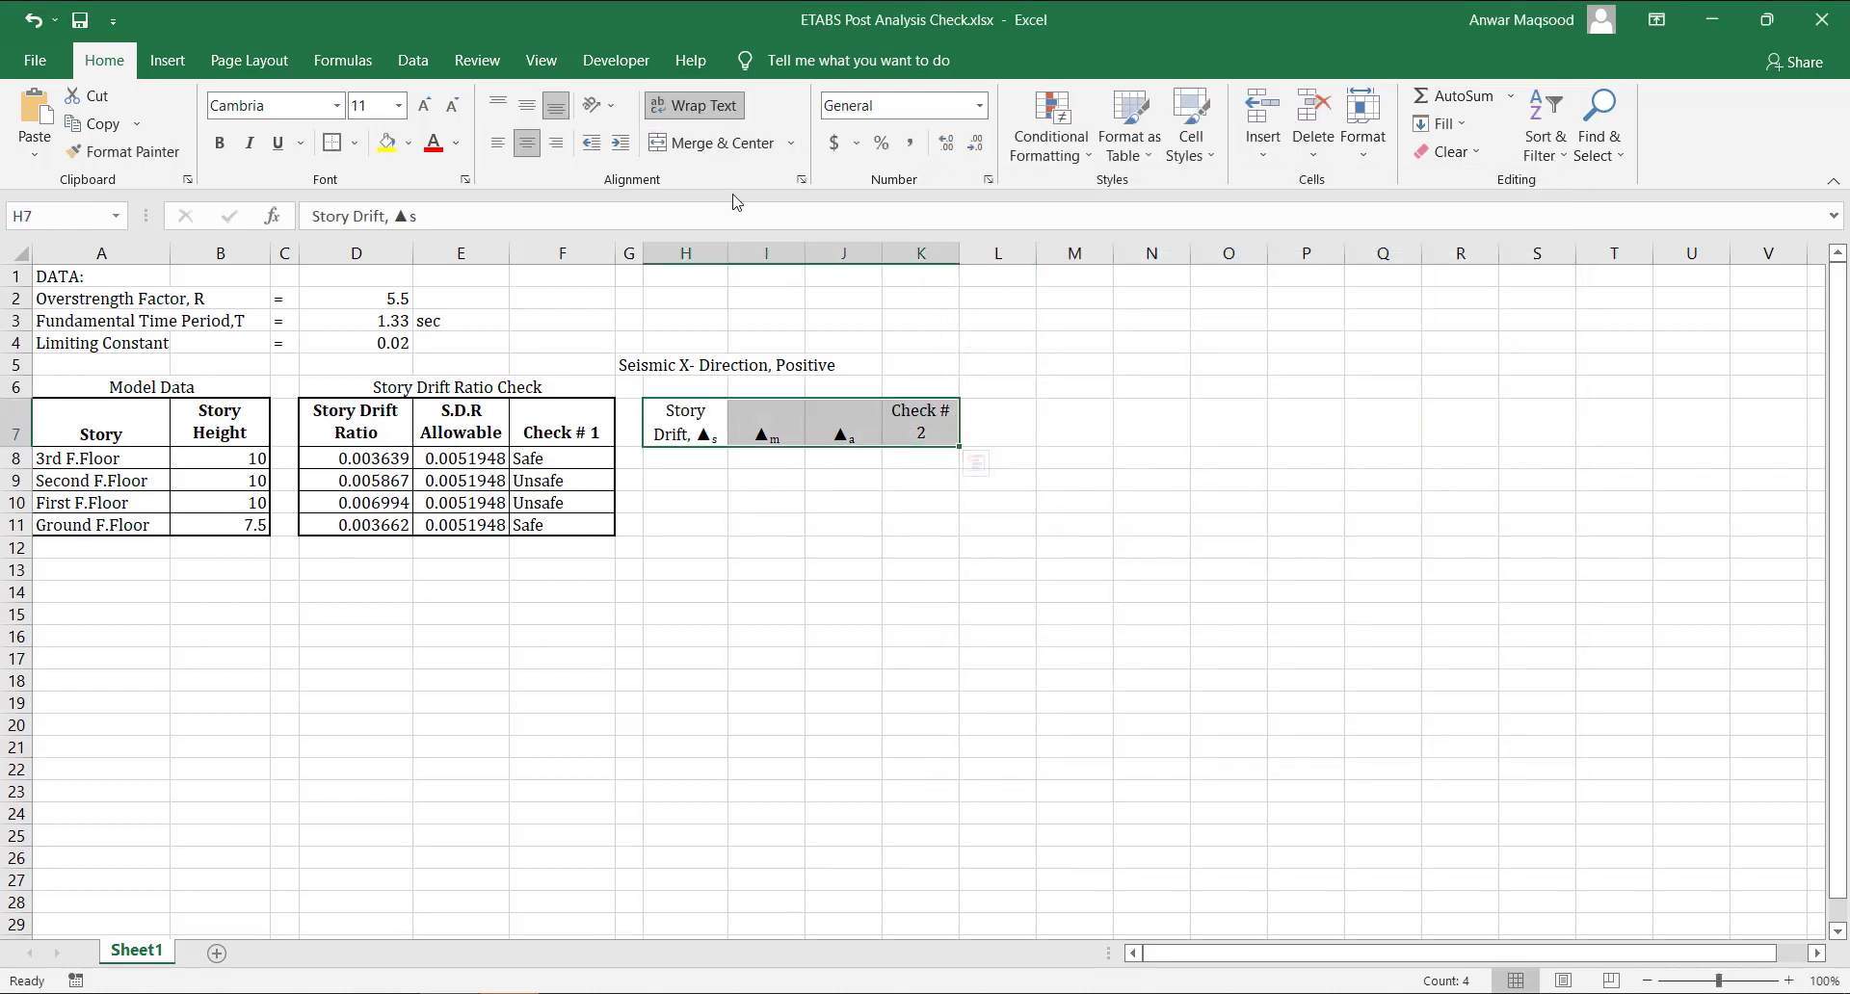
key("ctrl+v")
left_click(971, 572)
key("ctrl+b")
left_click(763, 533)
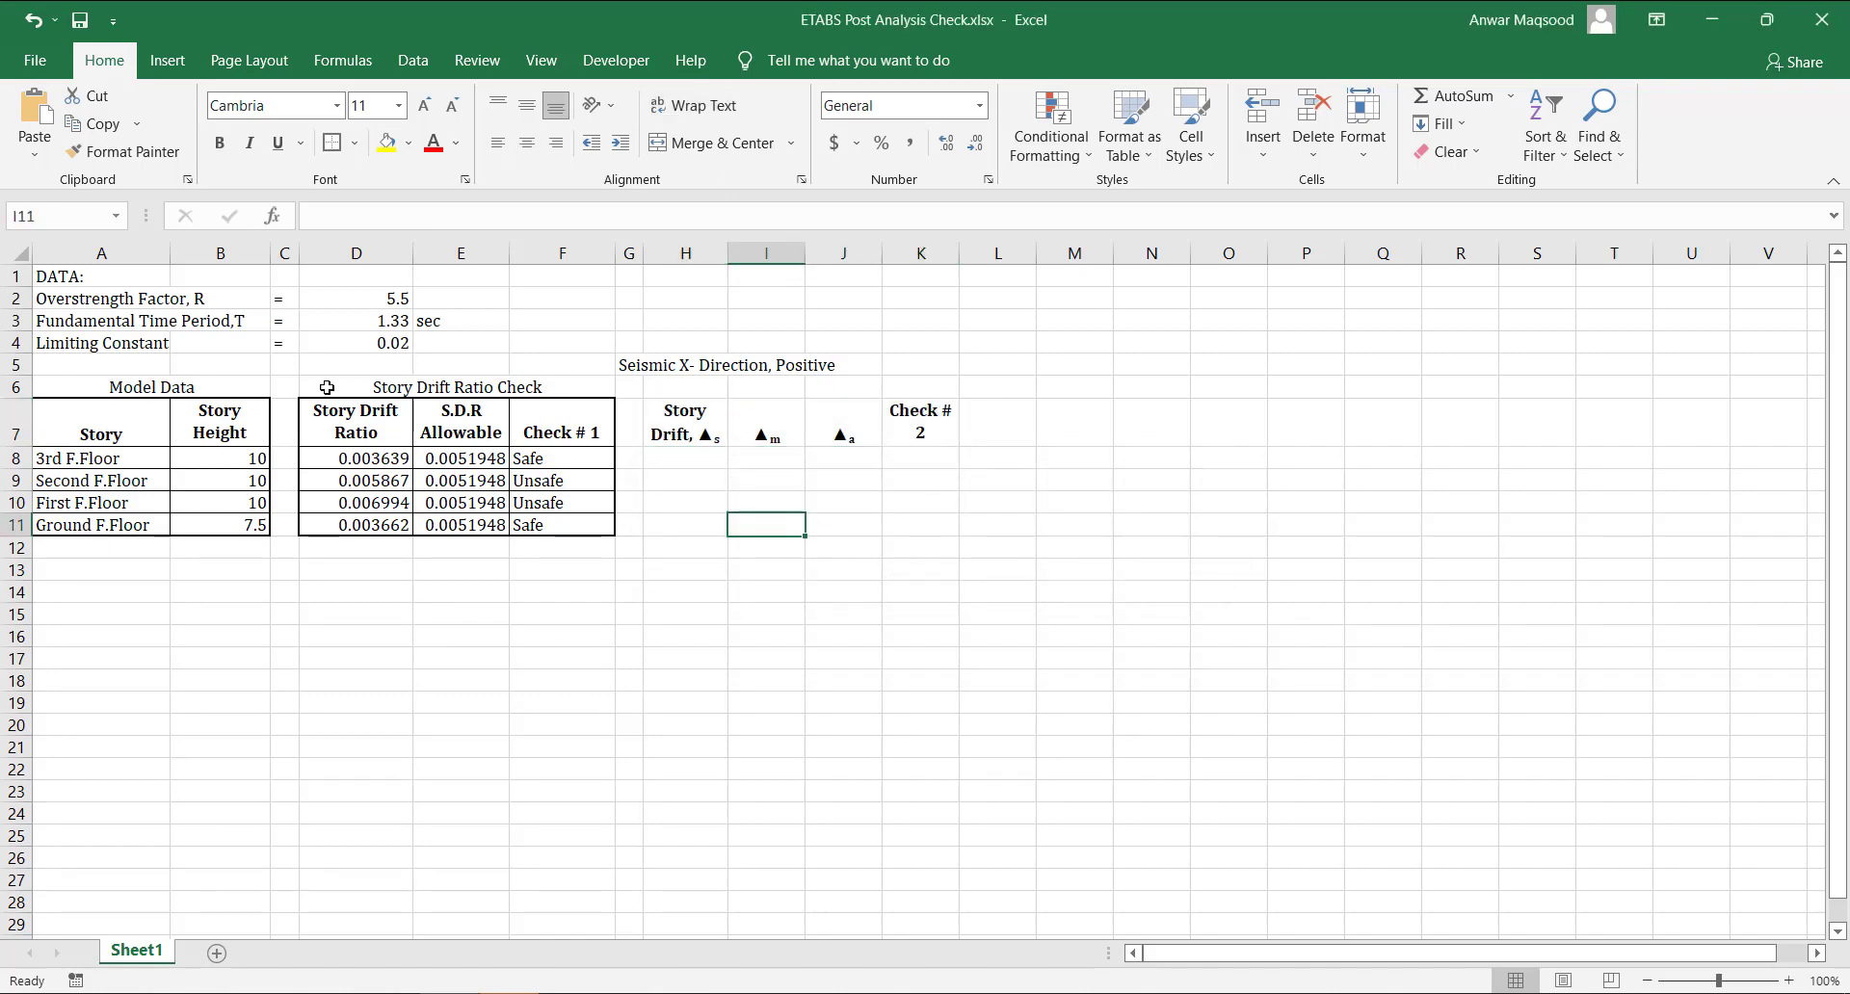
Insert a blank row 8 above 3rd F.Floor.
right_click(13, 458)
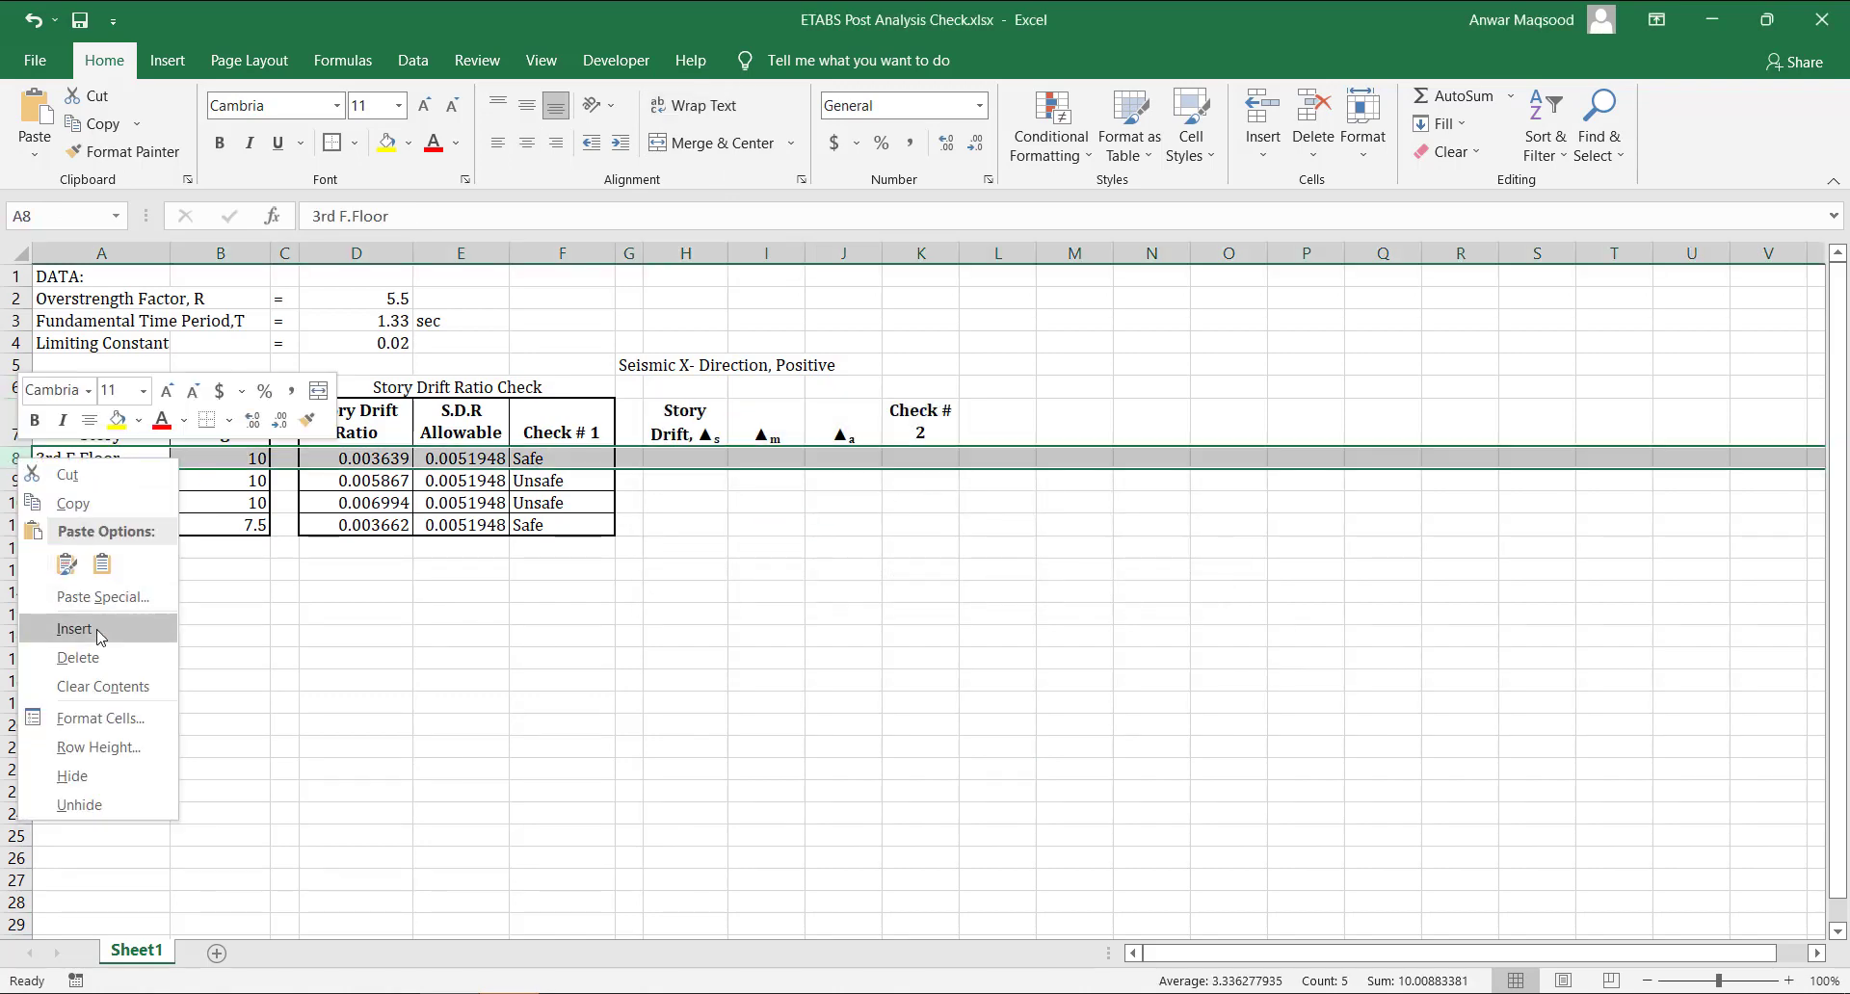
left_click(100, 629)
left_click(746, 591)
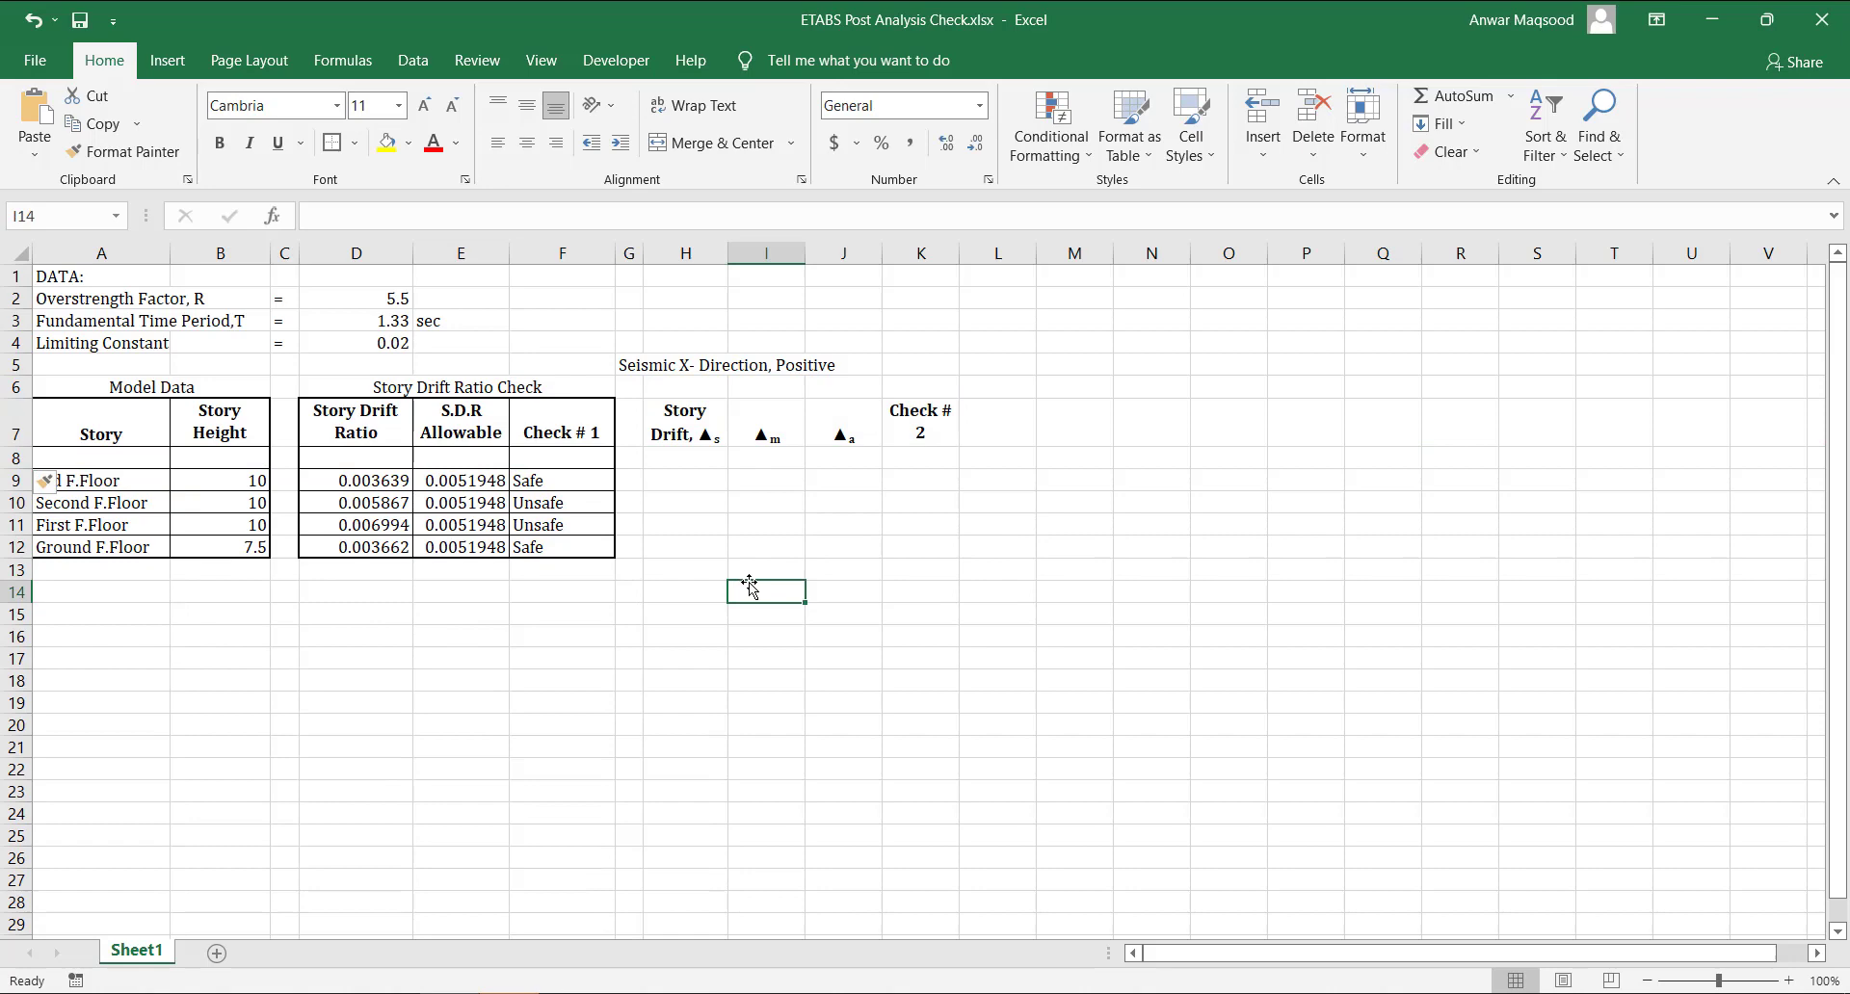
Enter non-bold '(in)' unit labels in H8, I8 and J8.
left_click(706, 459)
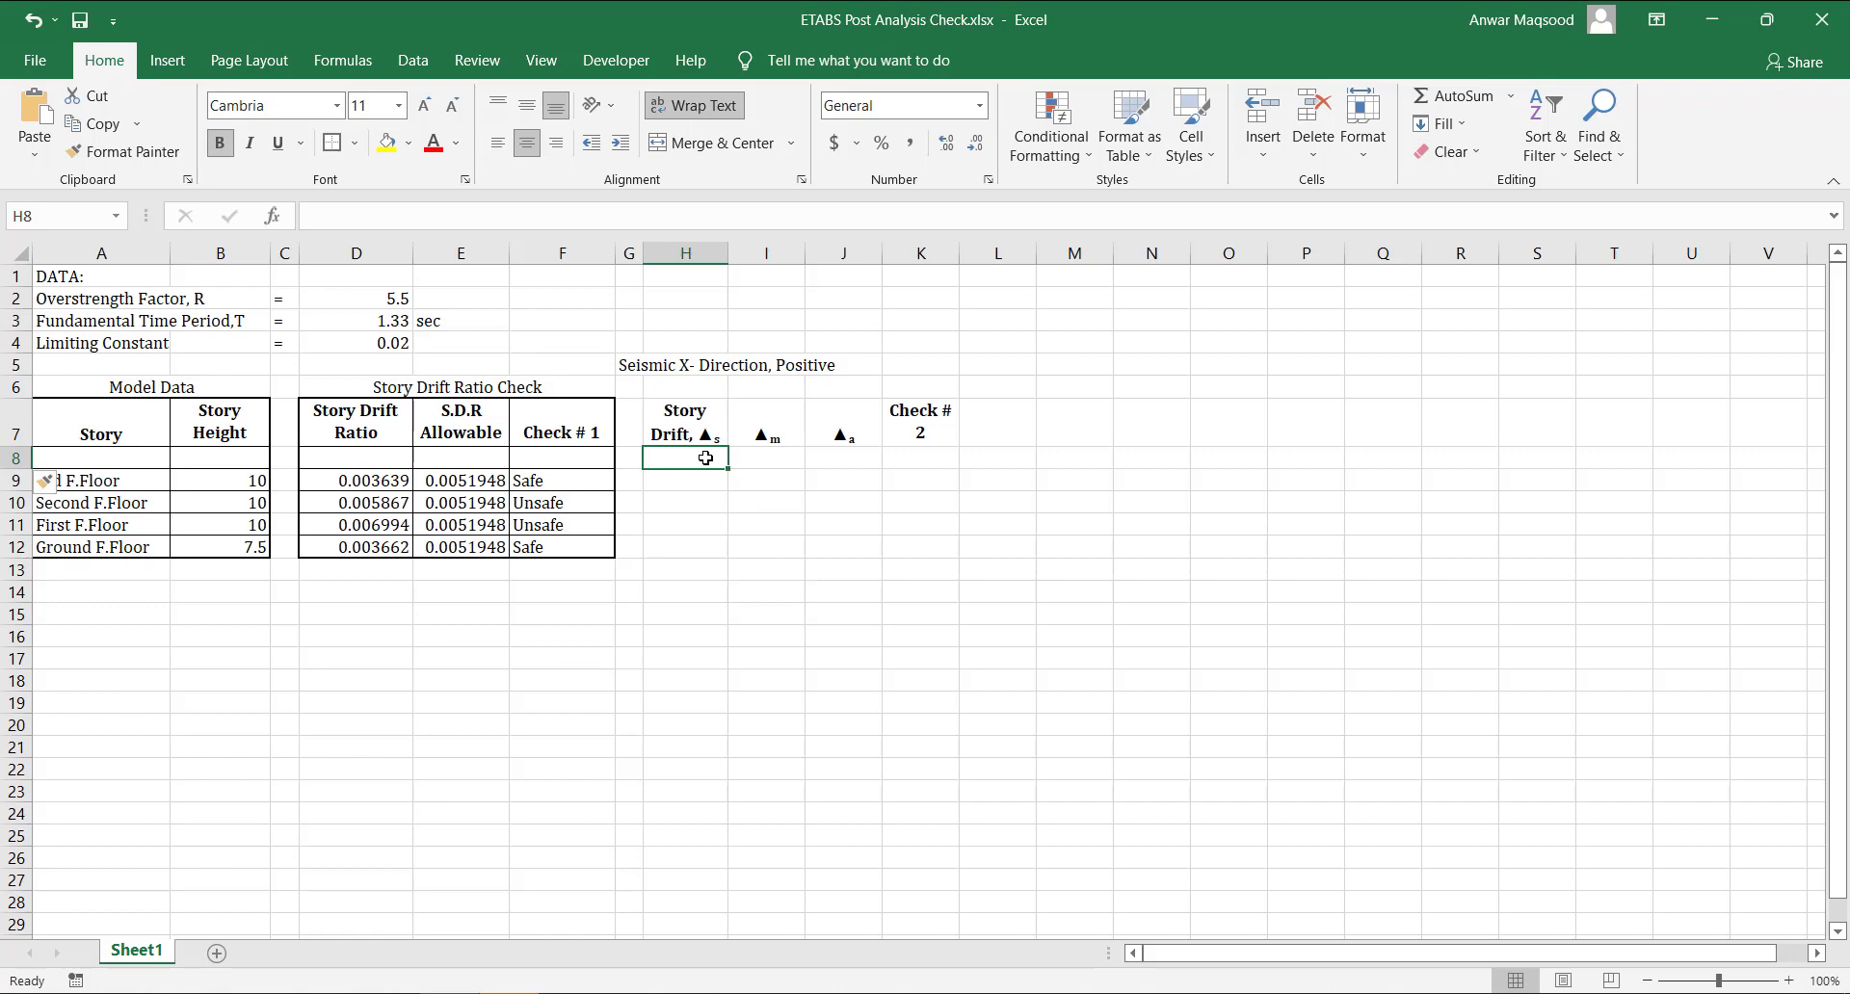
type("(in")
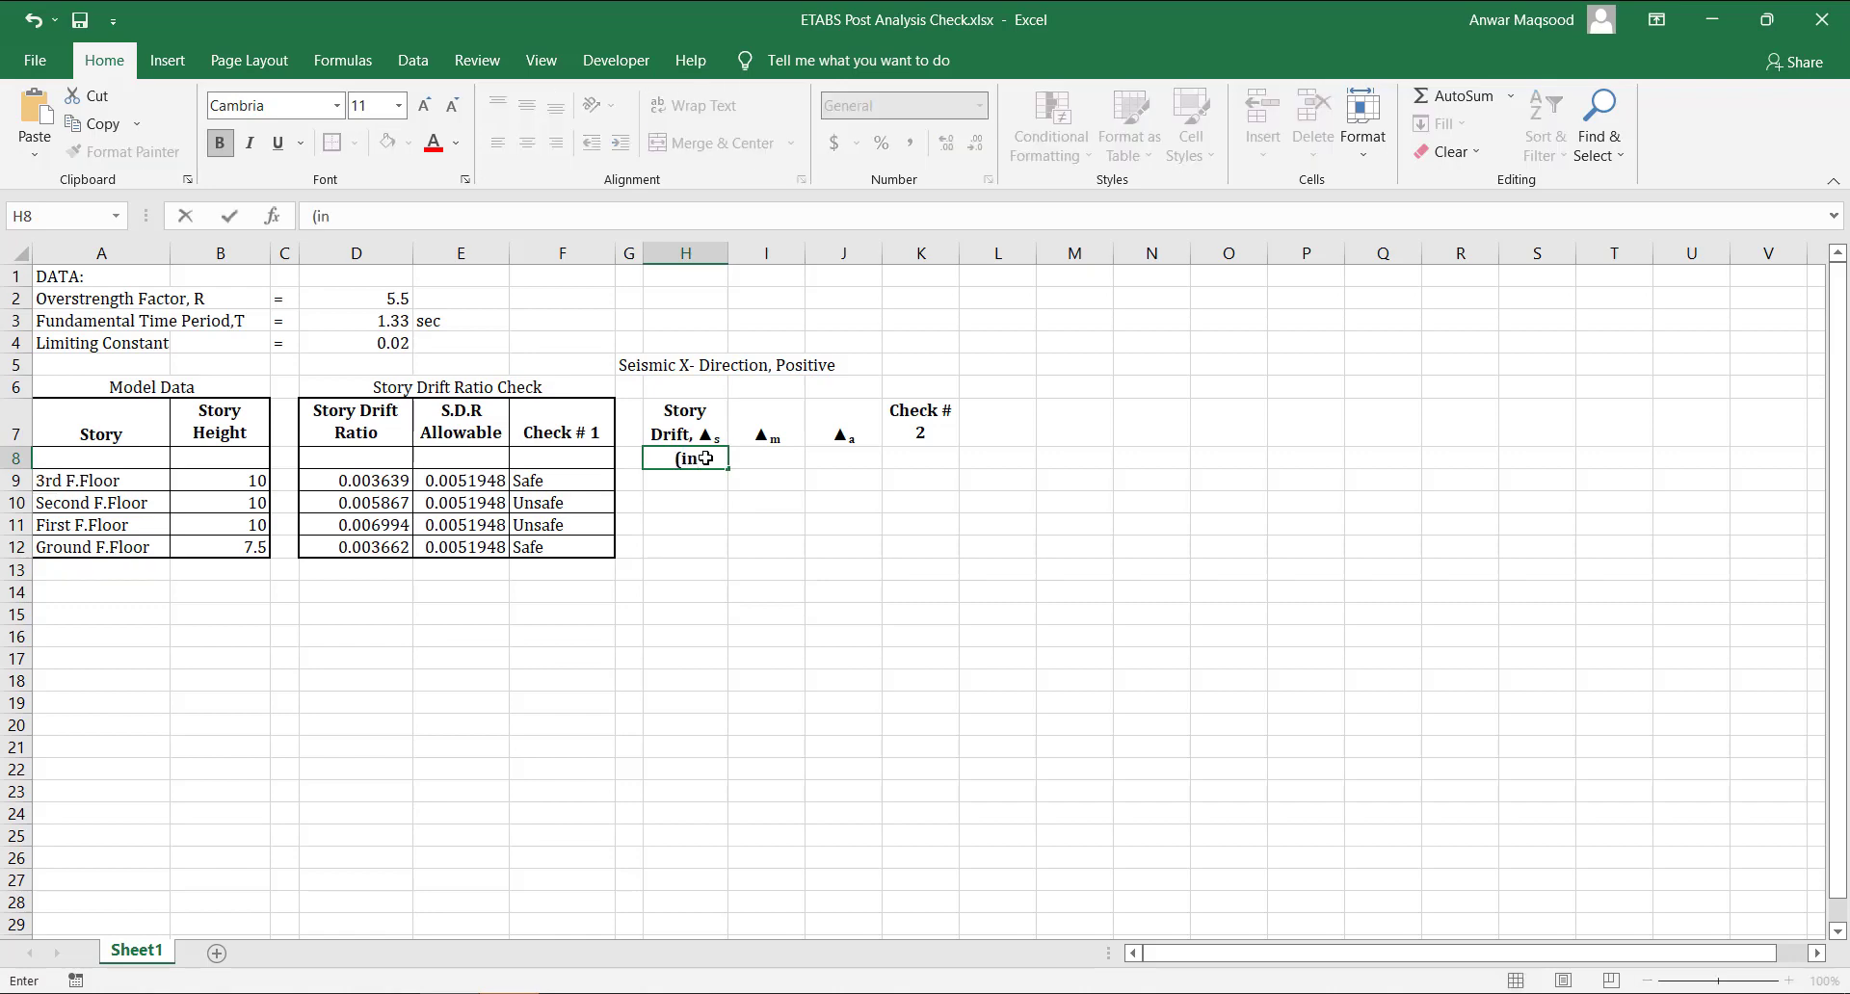
type(")")
key("Tab")
type("(in")
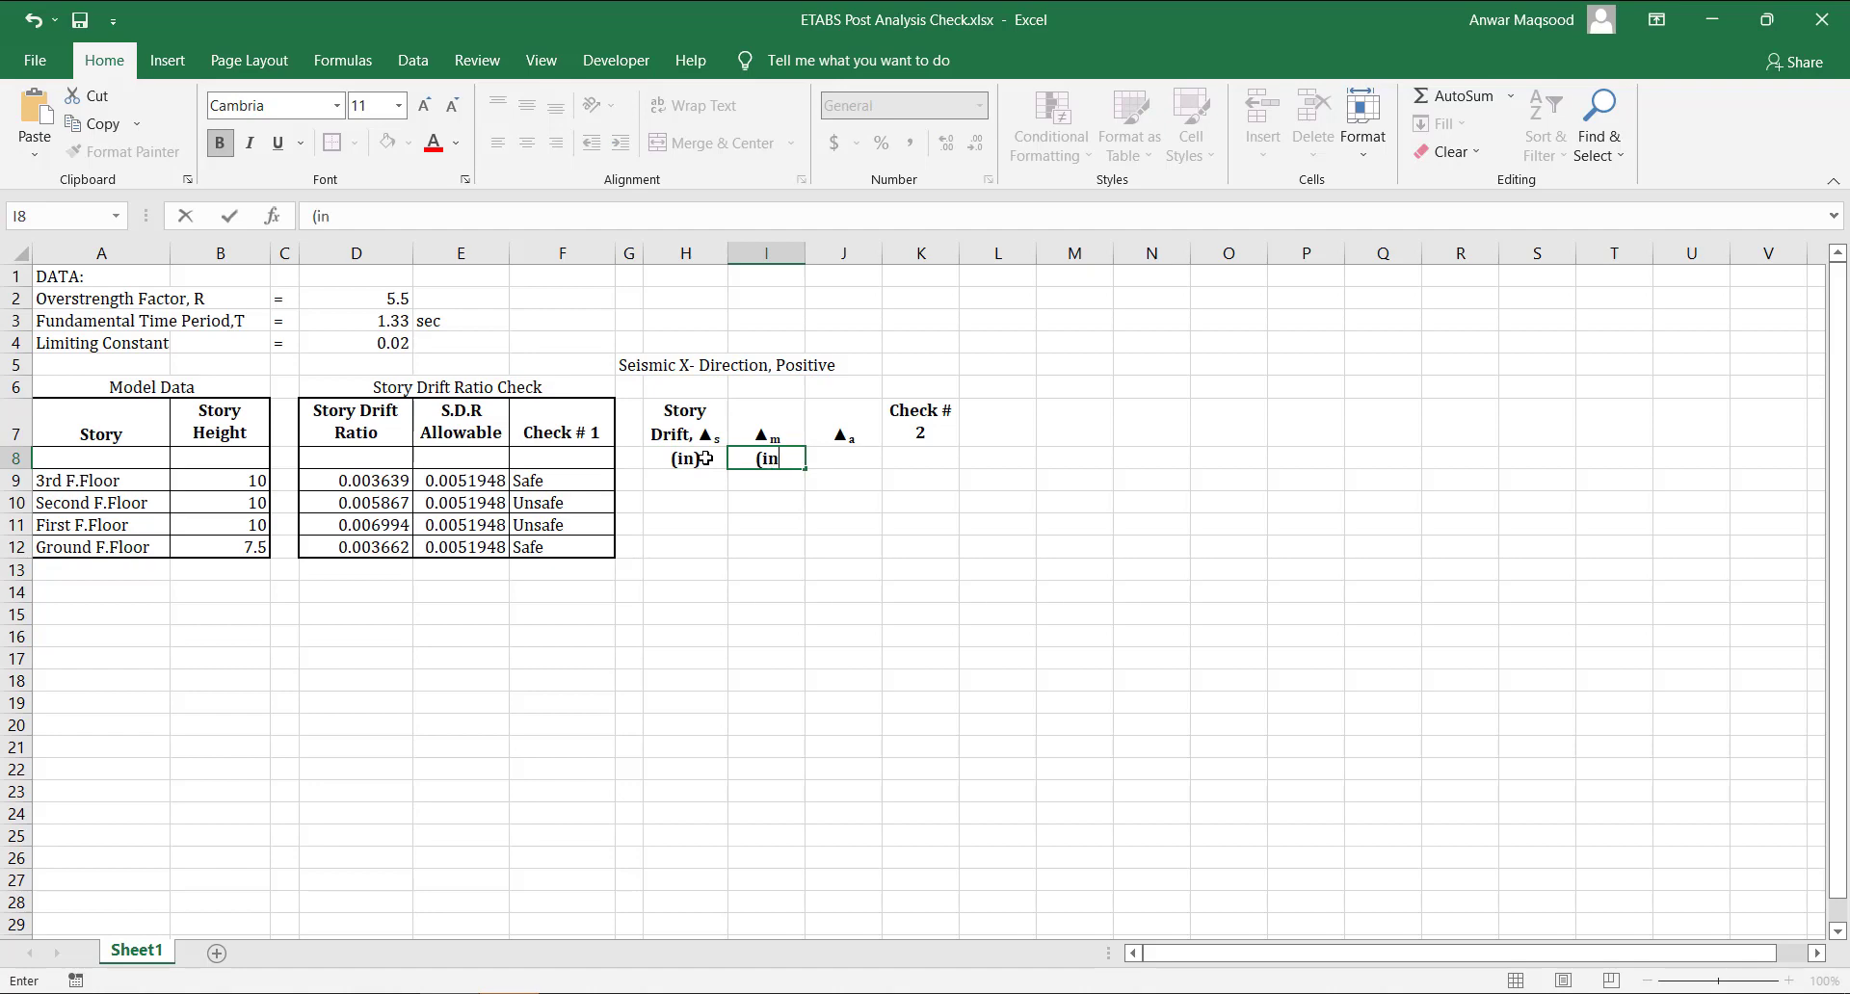
type(")")
key("Tab")
type("(in")
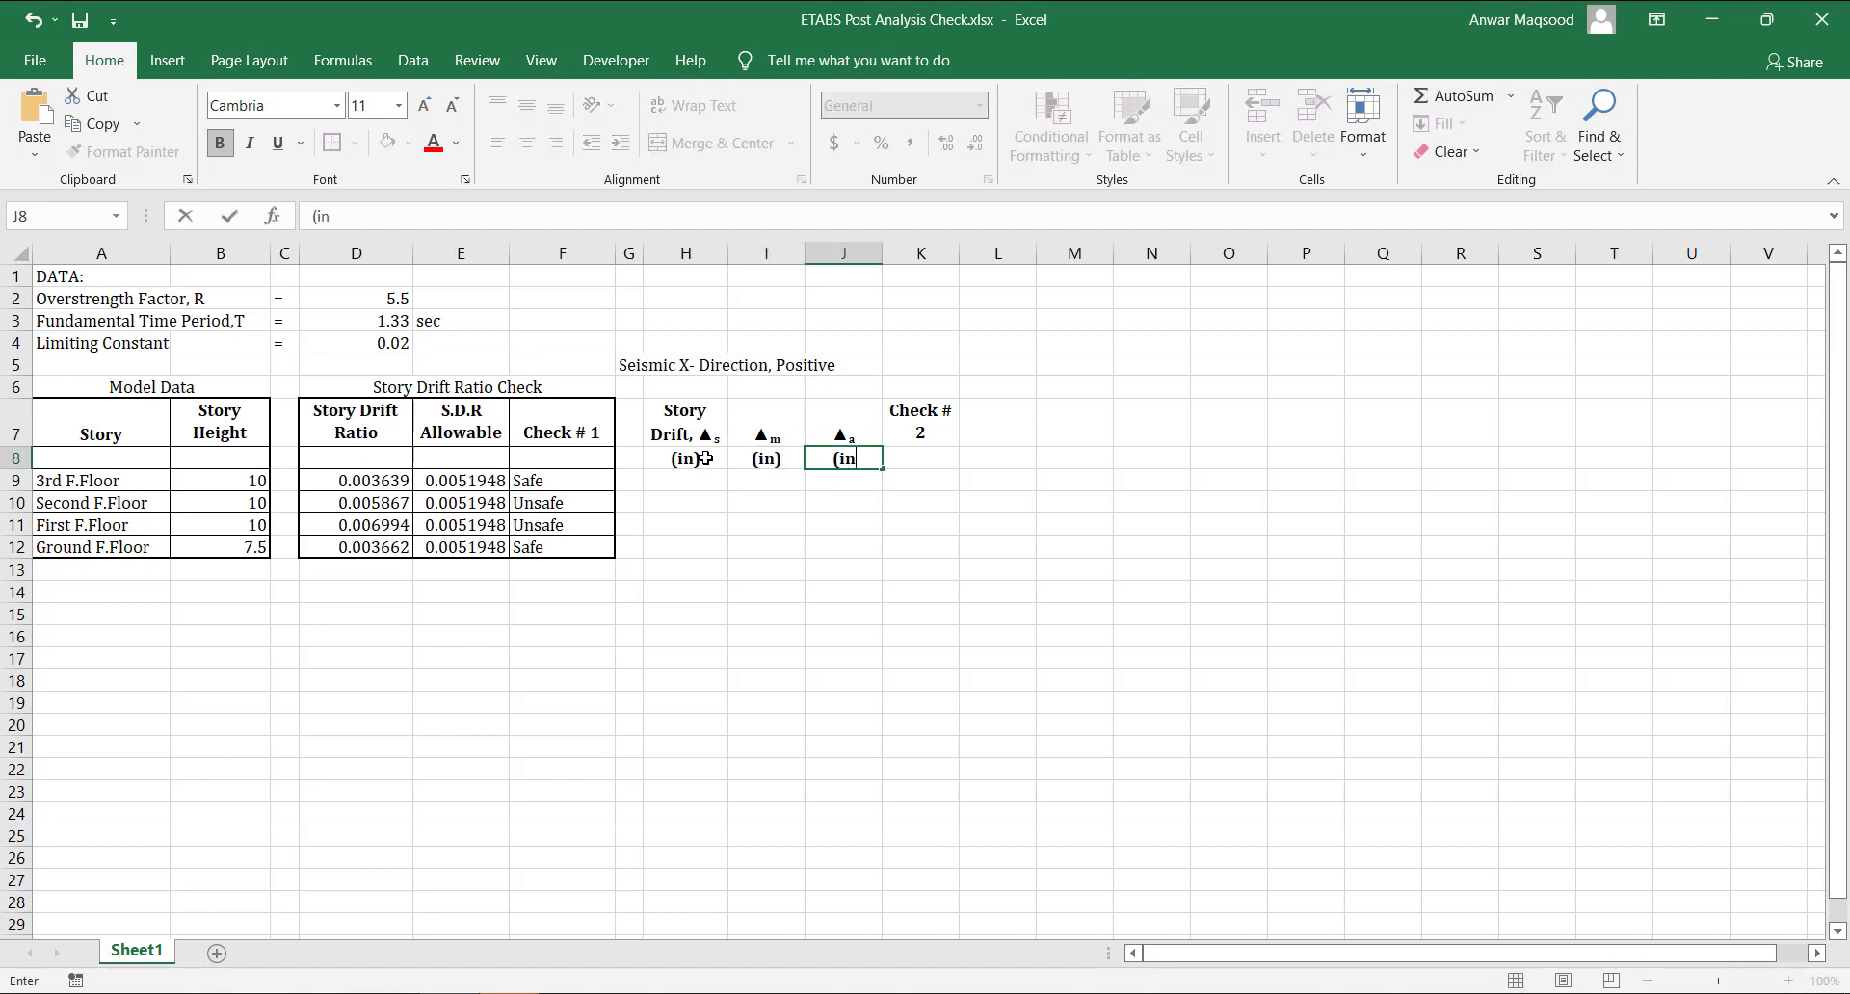
type(")")
left_click_drag(705, 458, 843, 472)
key("ctrl+b")
left_click(860, 509)
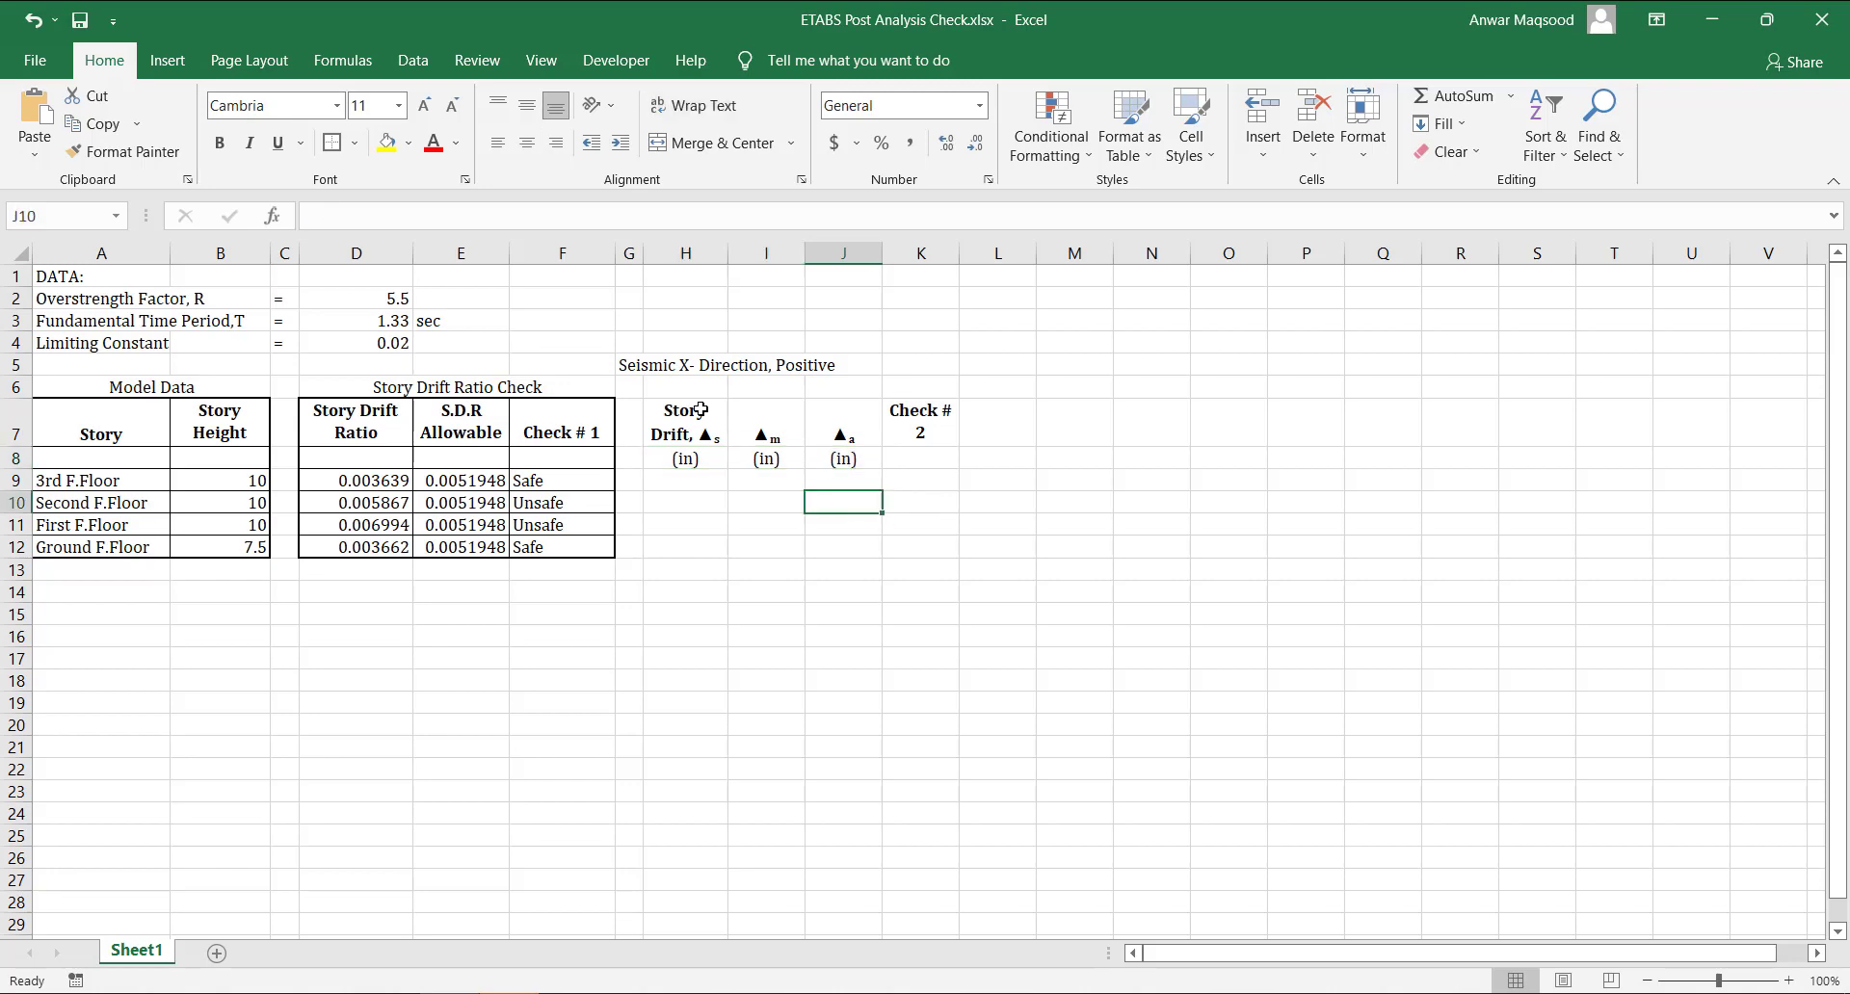
Give H7:K12 All Borders plus a Thick Outside Border.
left_click_drag(693, 410, 920, 547)
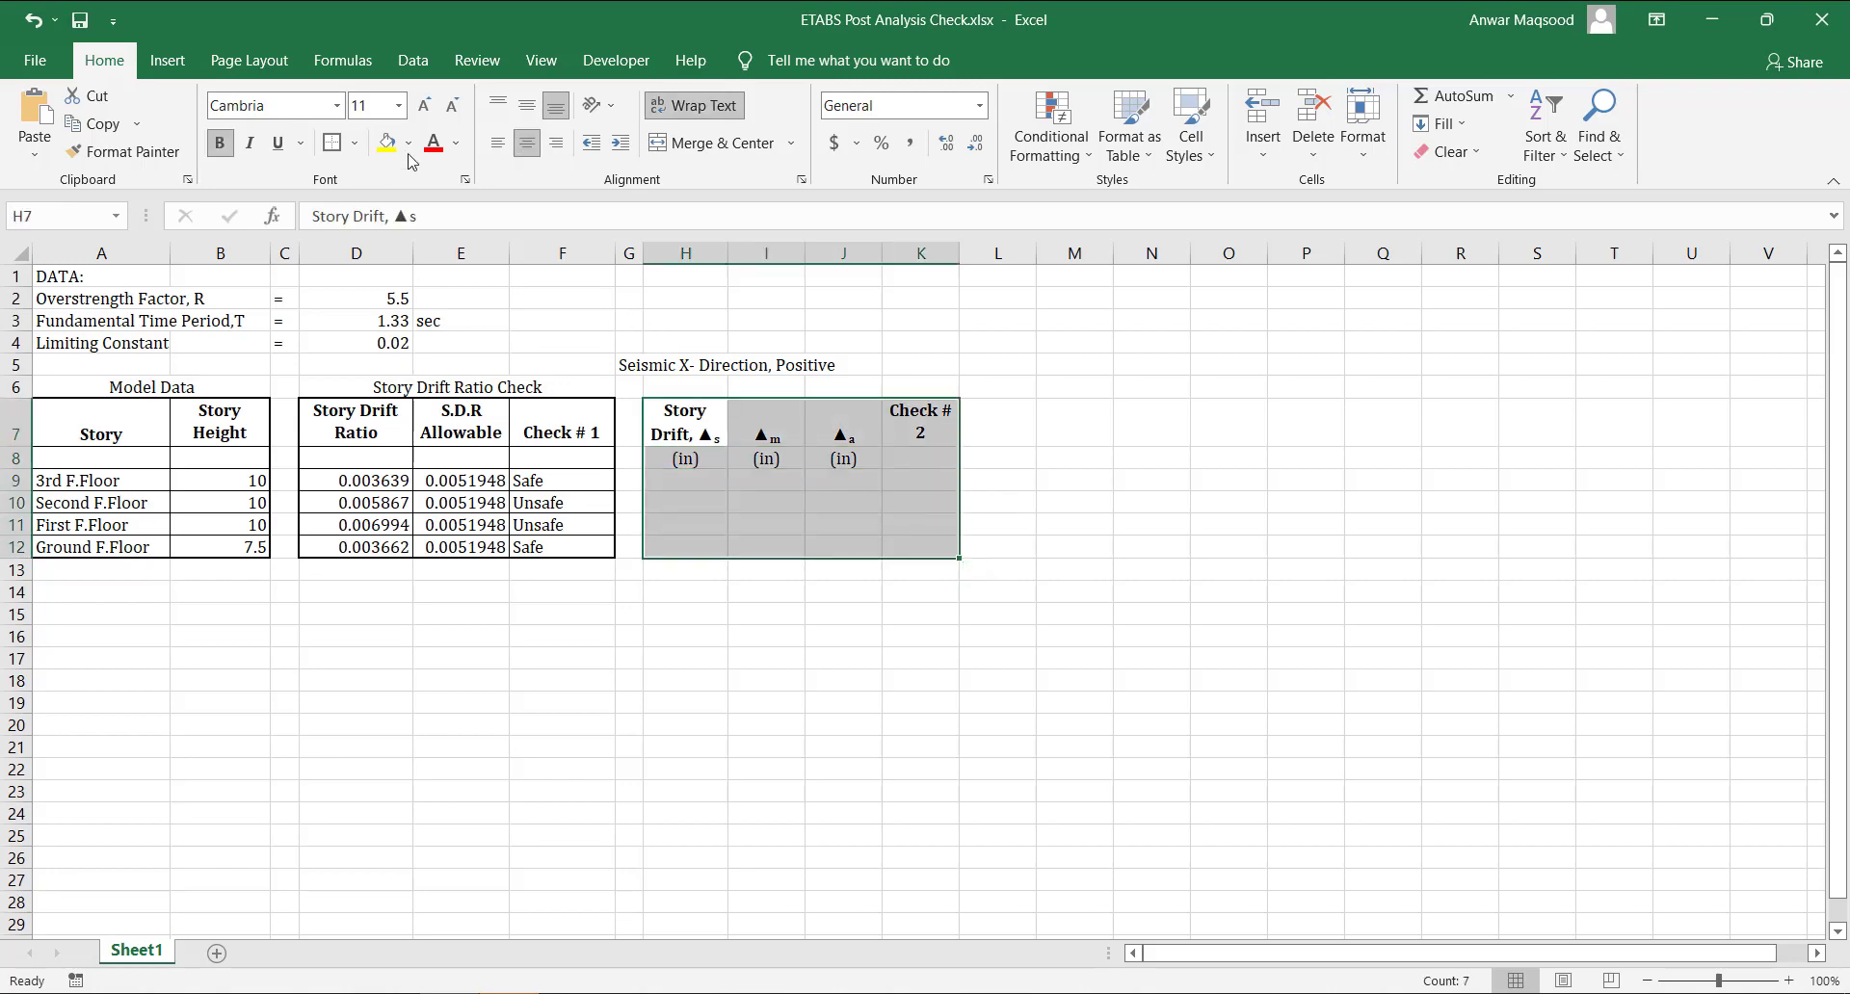
left_click(355, 144)
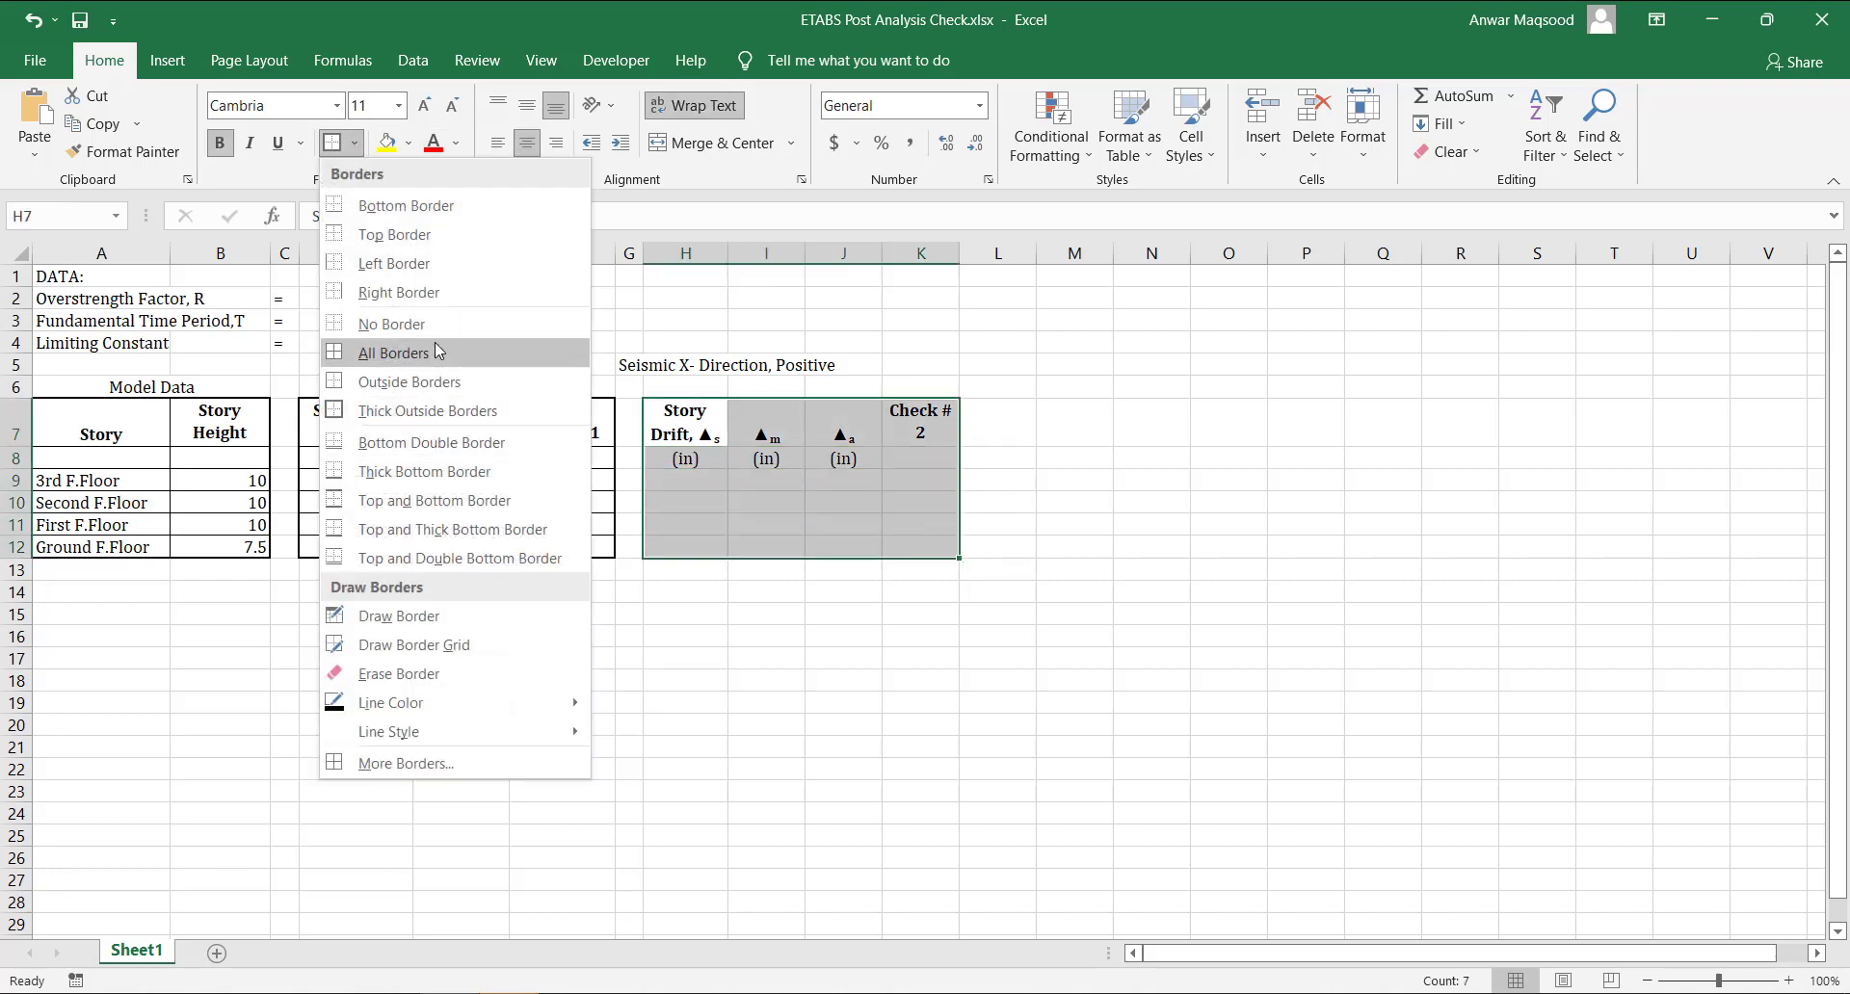
left_click(393, 352)
left_click(355, 143)
left_click(423, 411)
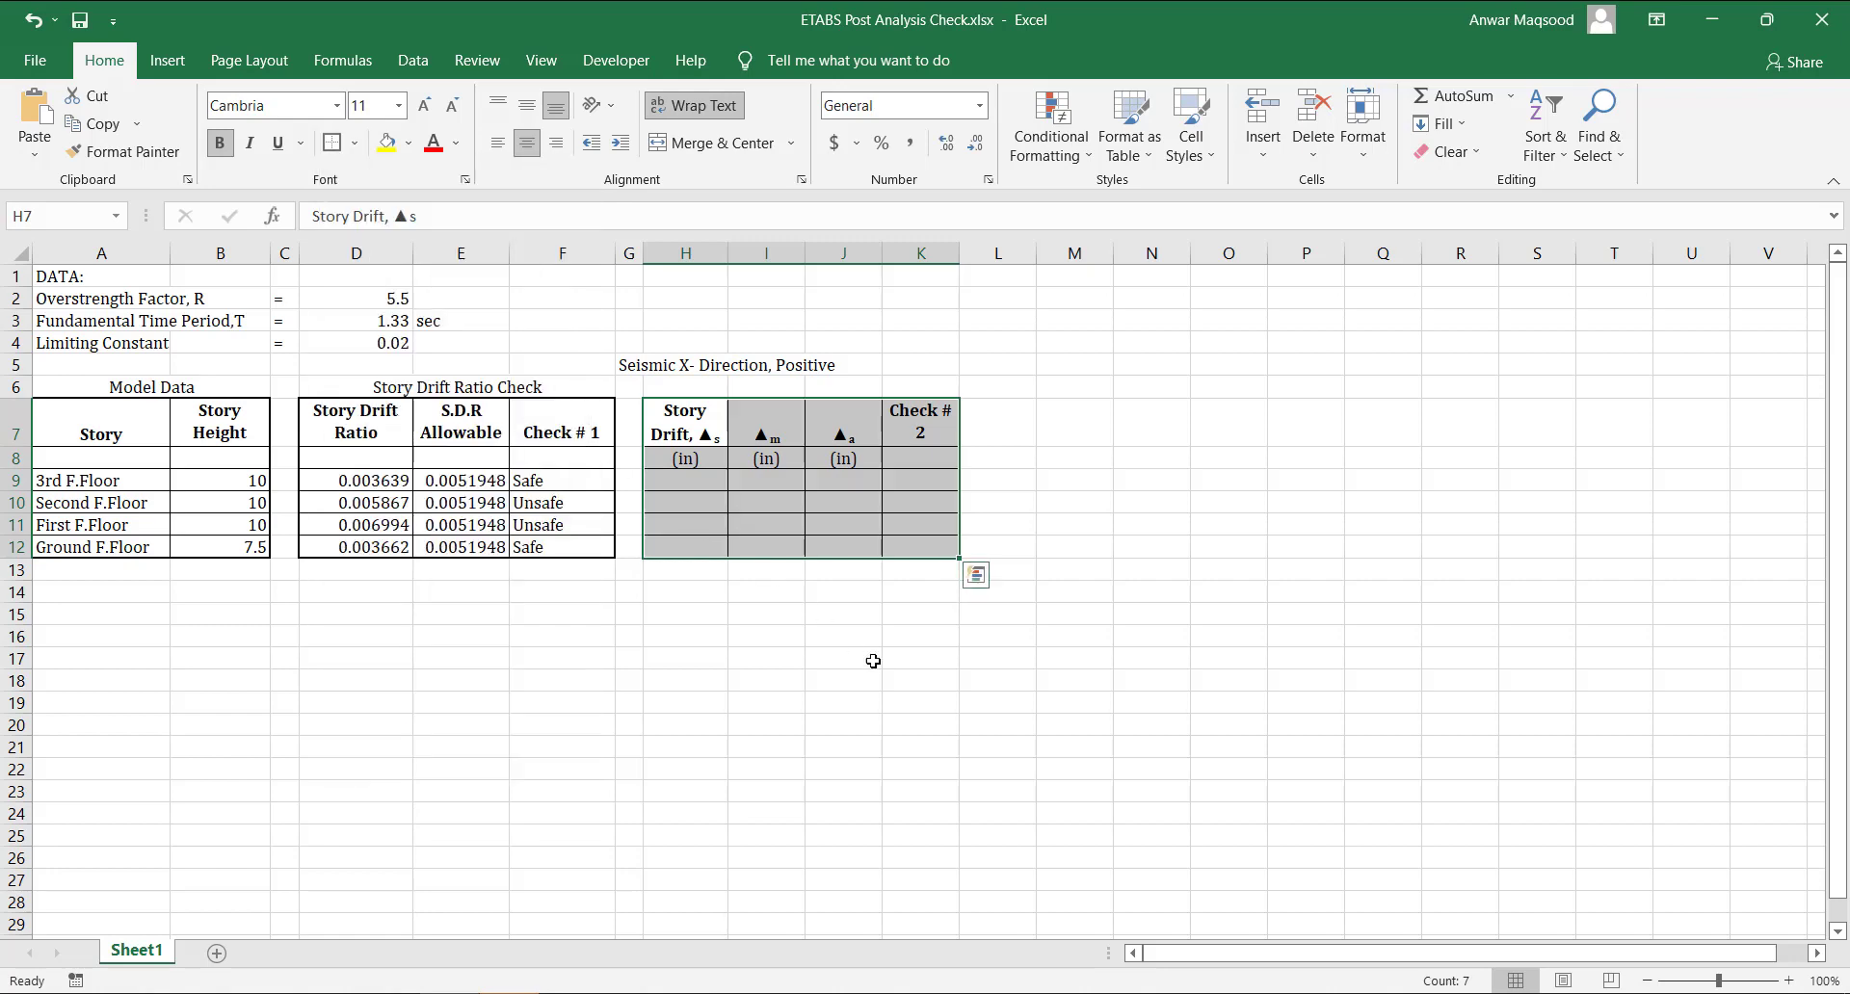
left_click(877, 662)
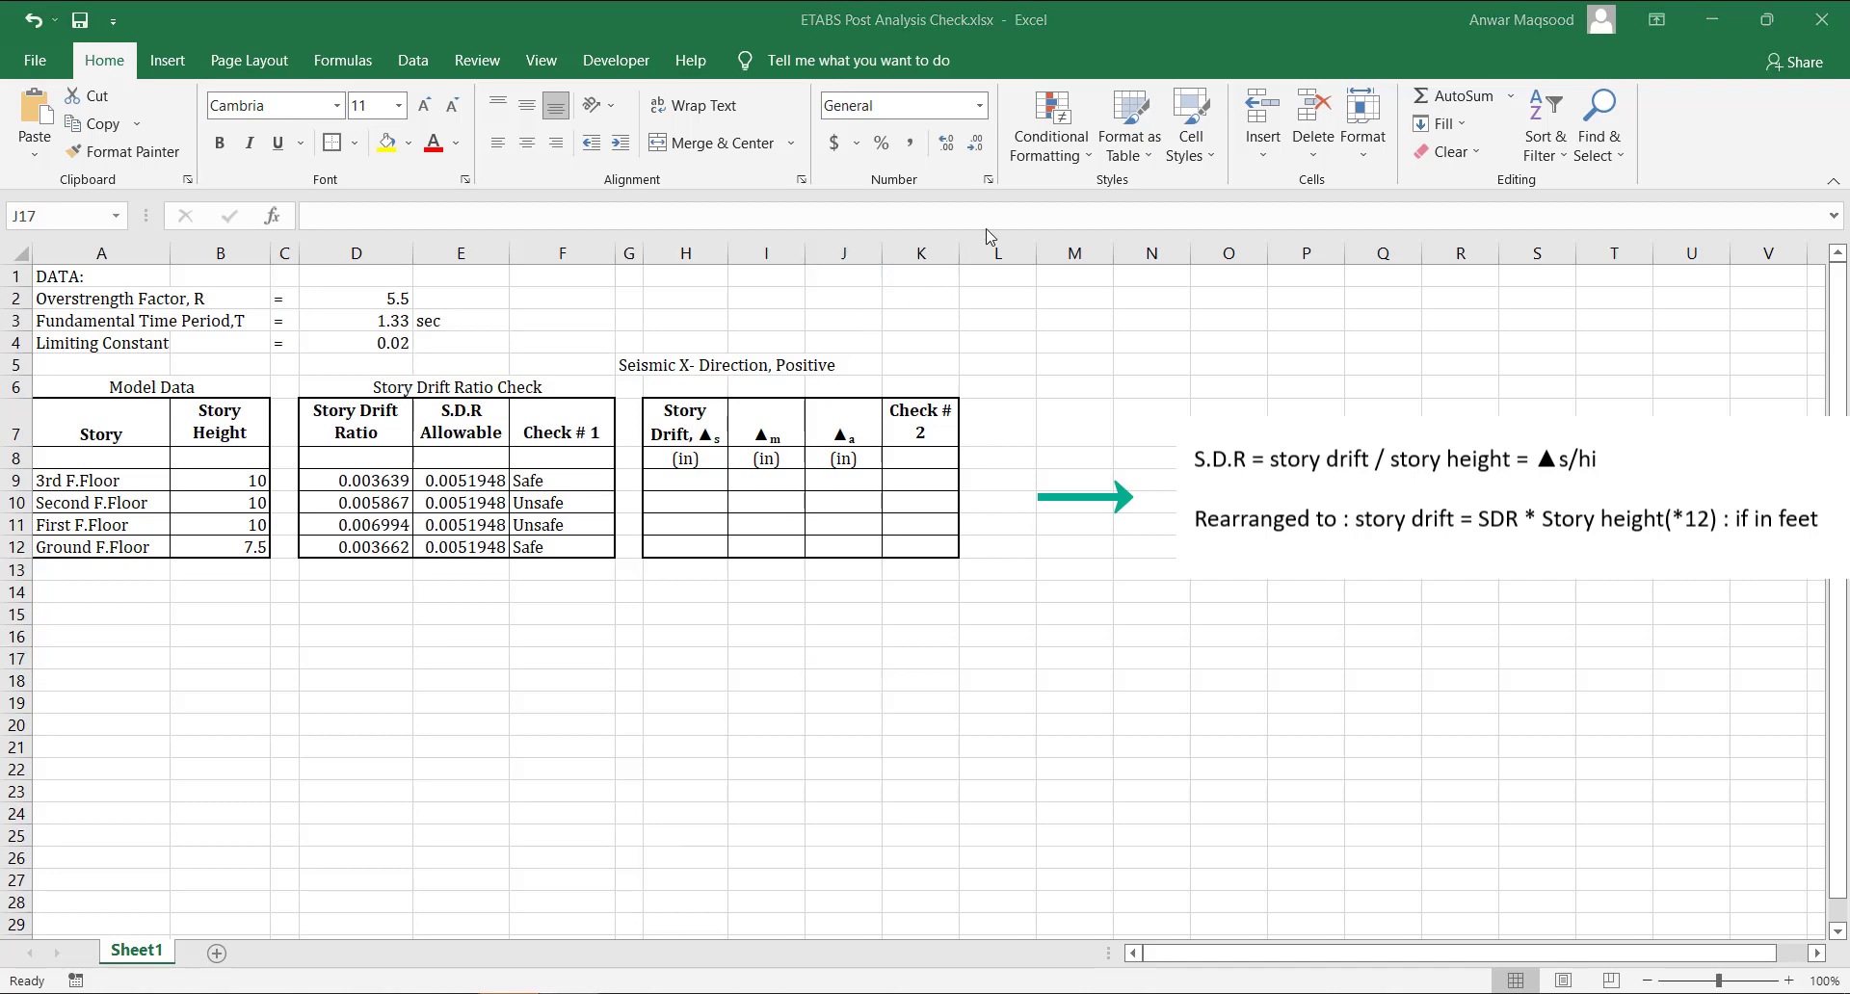
Enter =D9*B9*12 in H9 and fill it down to H12.
left_click(682, 479)
type("=")
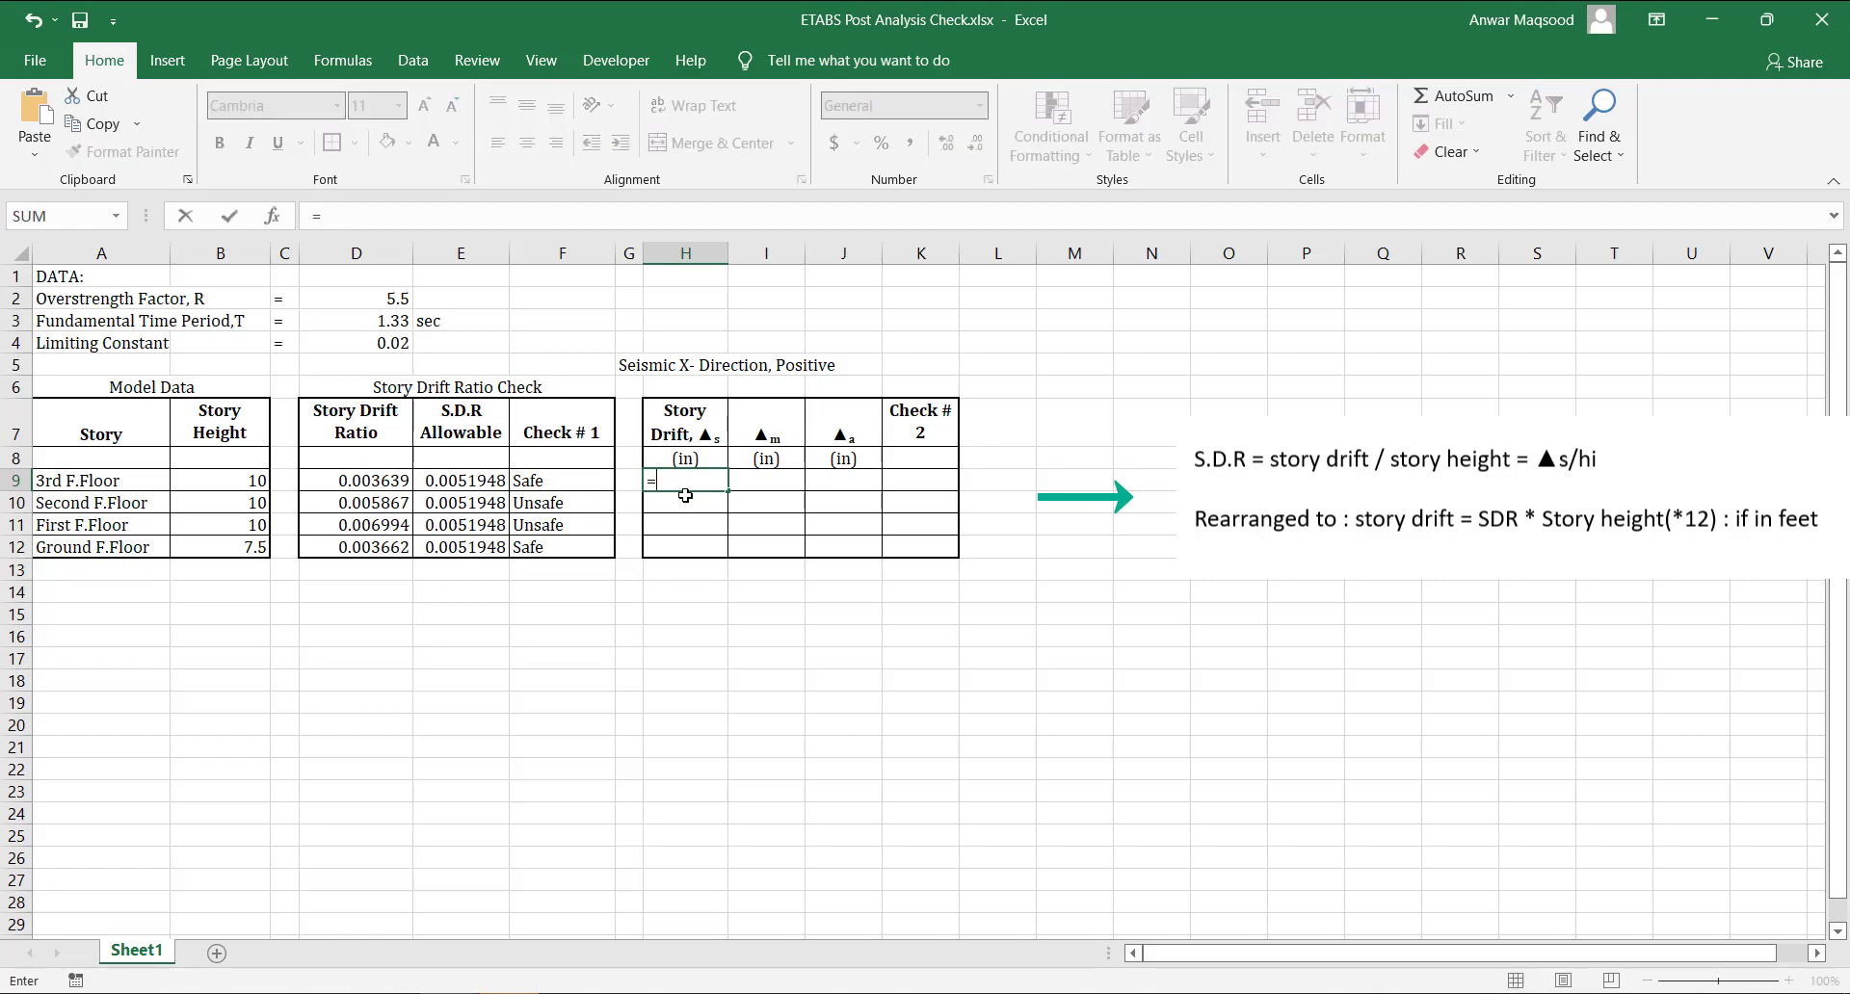
left_click(389, 480)
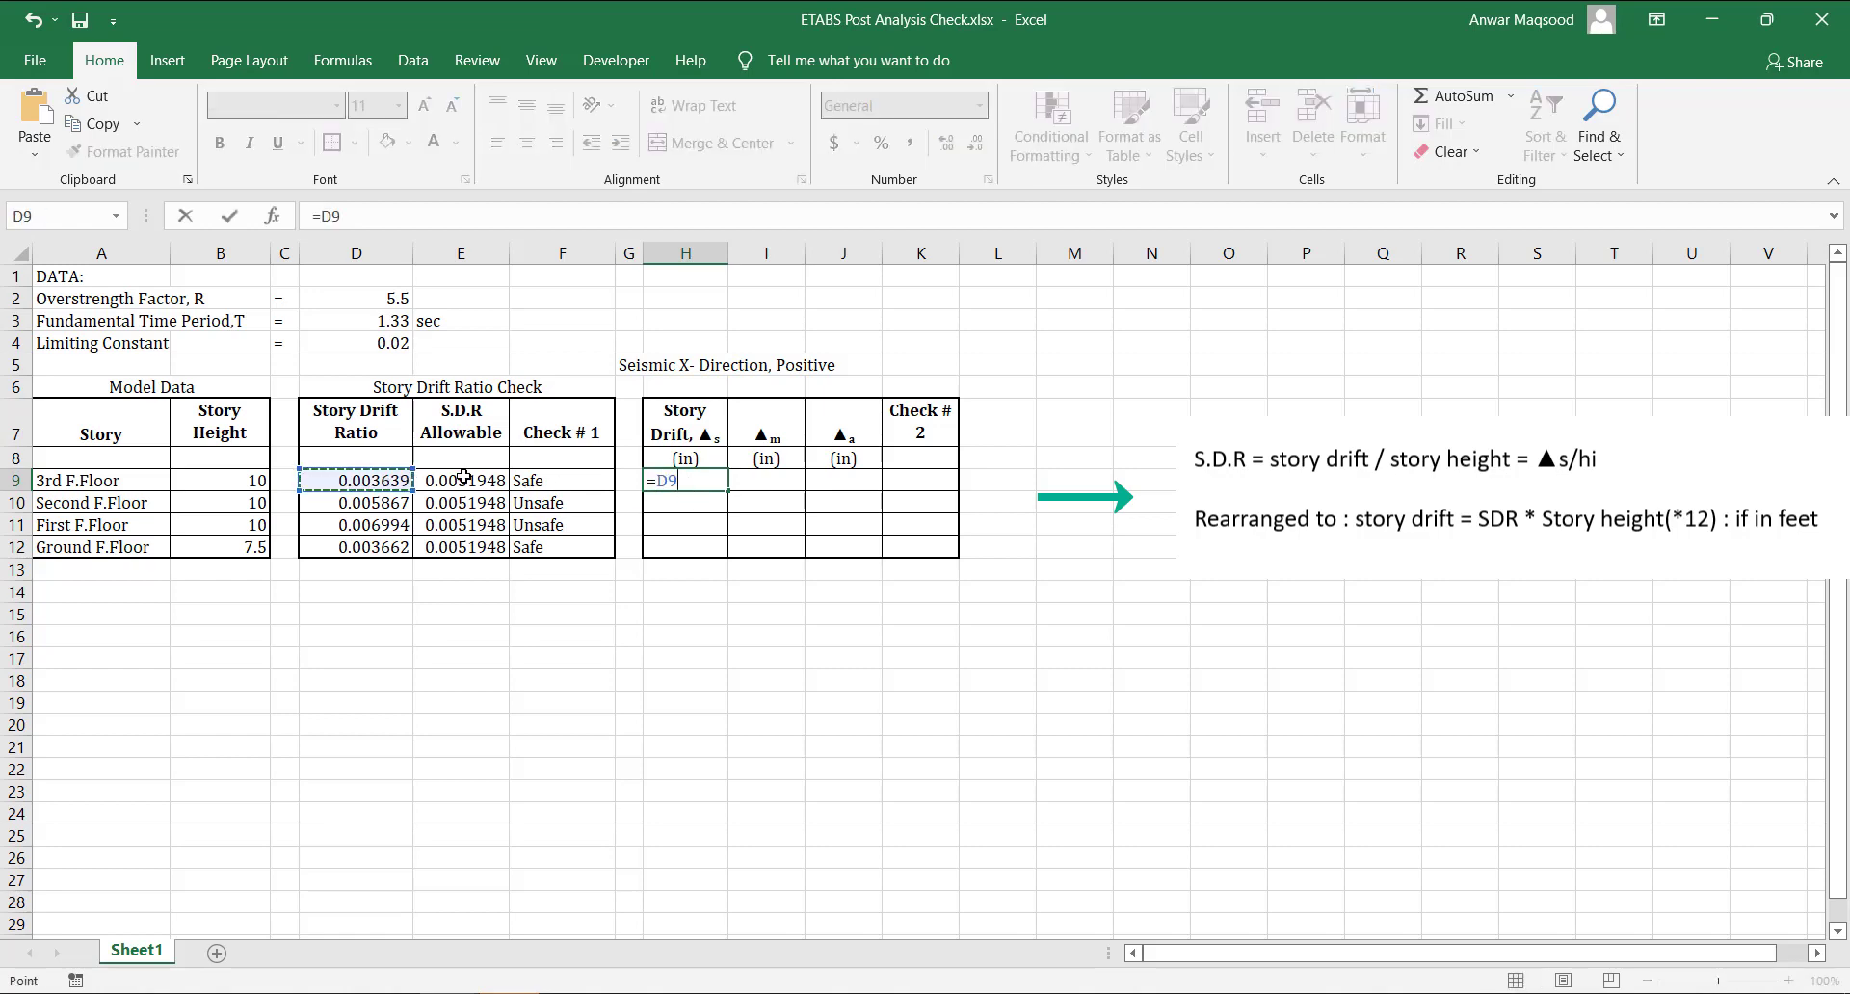
type("*")
left_click(233, 480)
type("*")
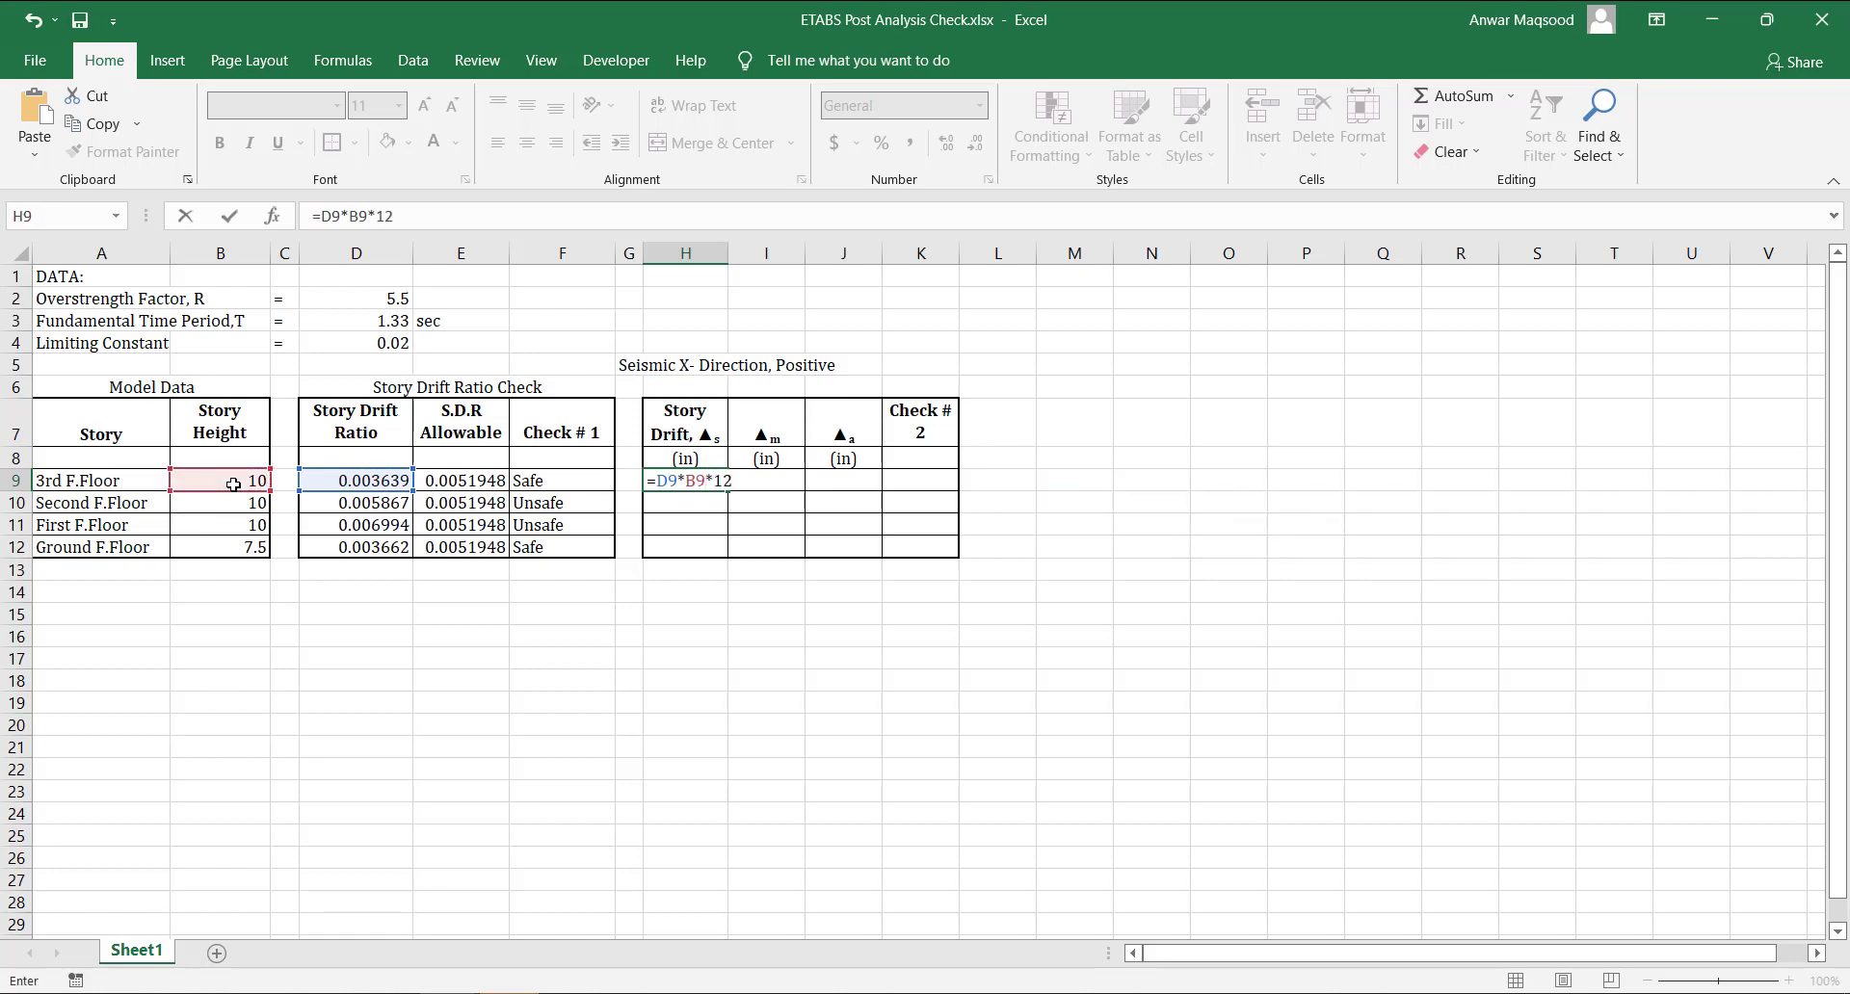
key("Return")
left_click(721, 481)
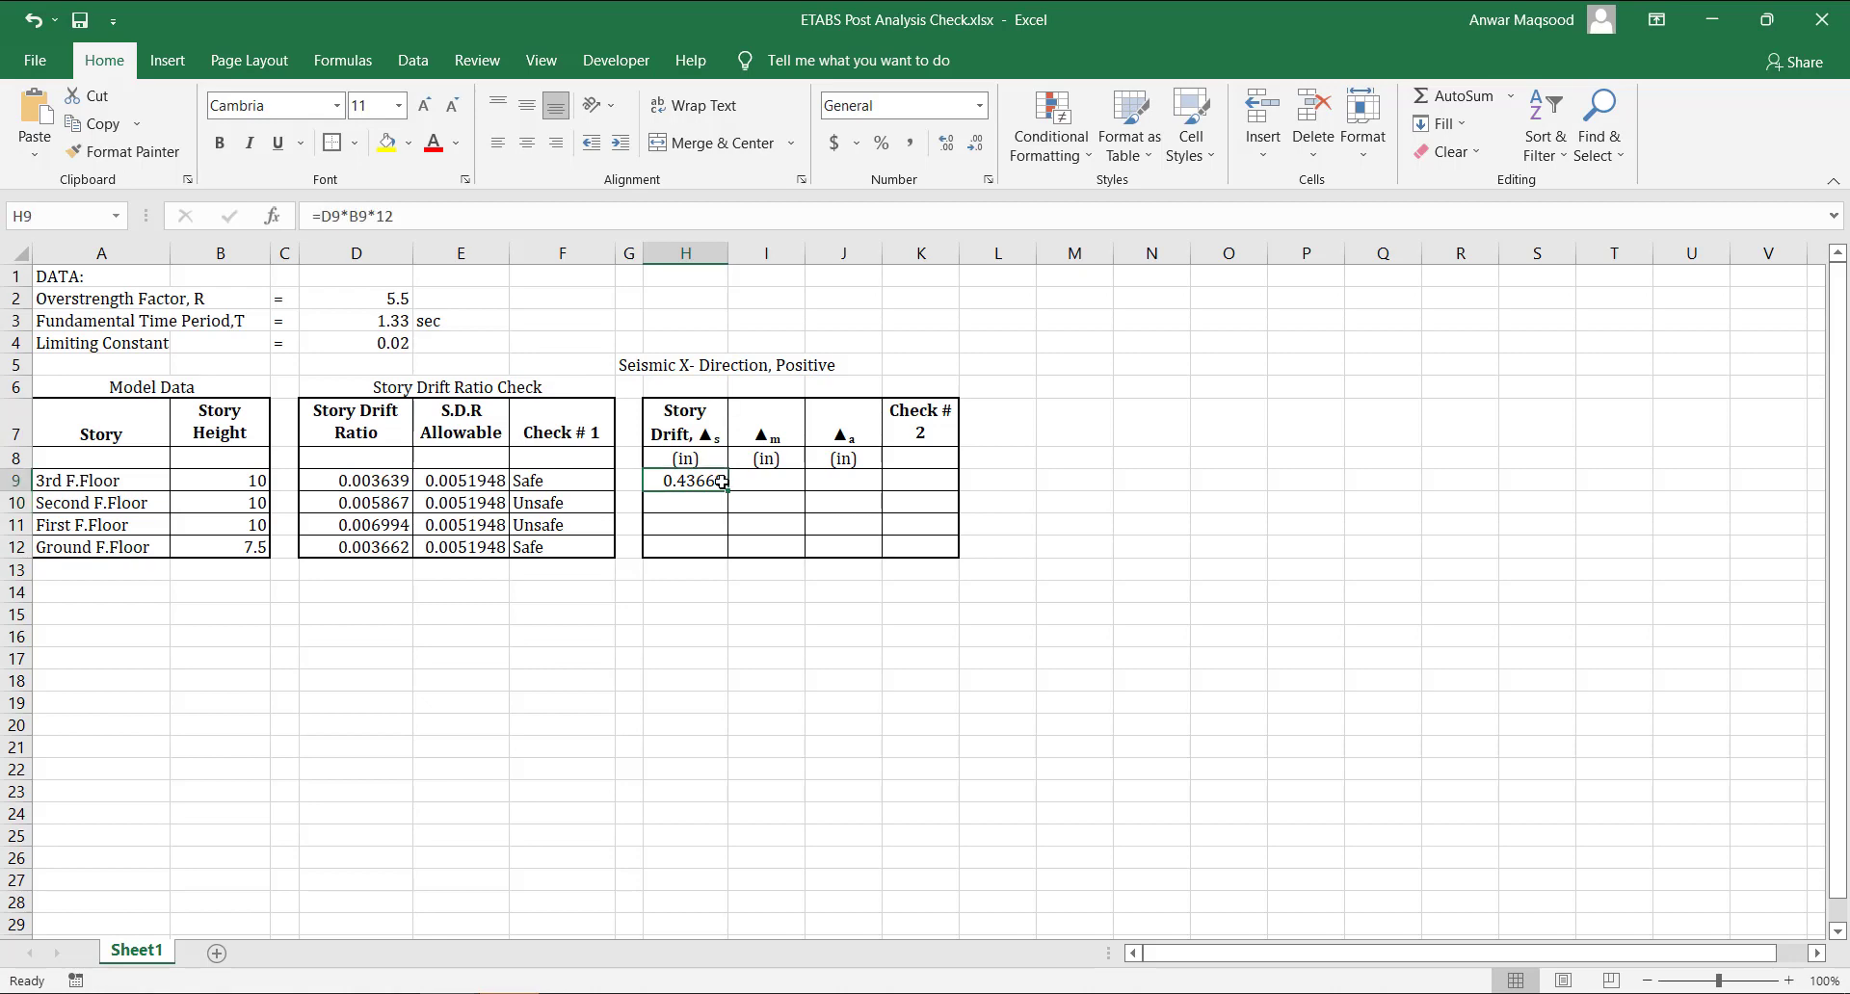
left_click_drag(730, 487, 733, 545)
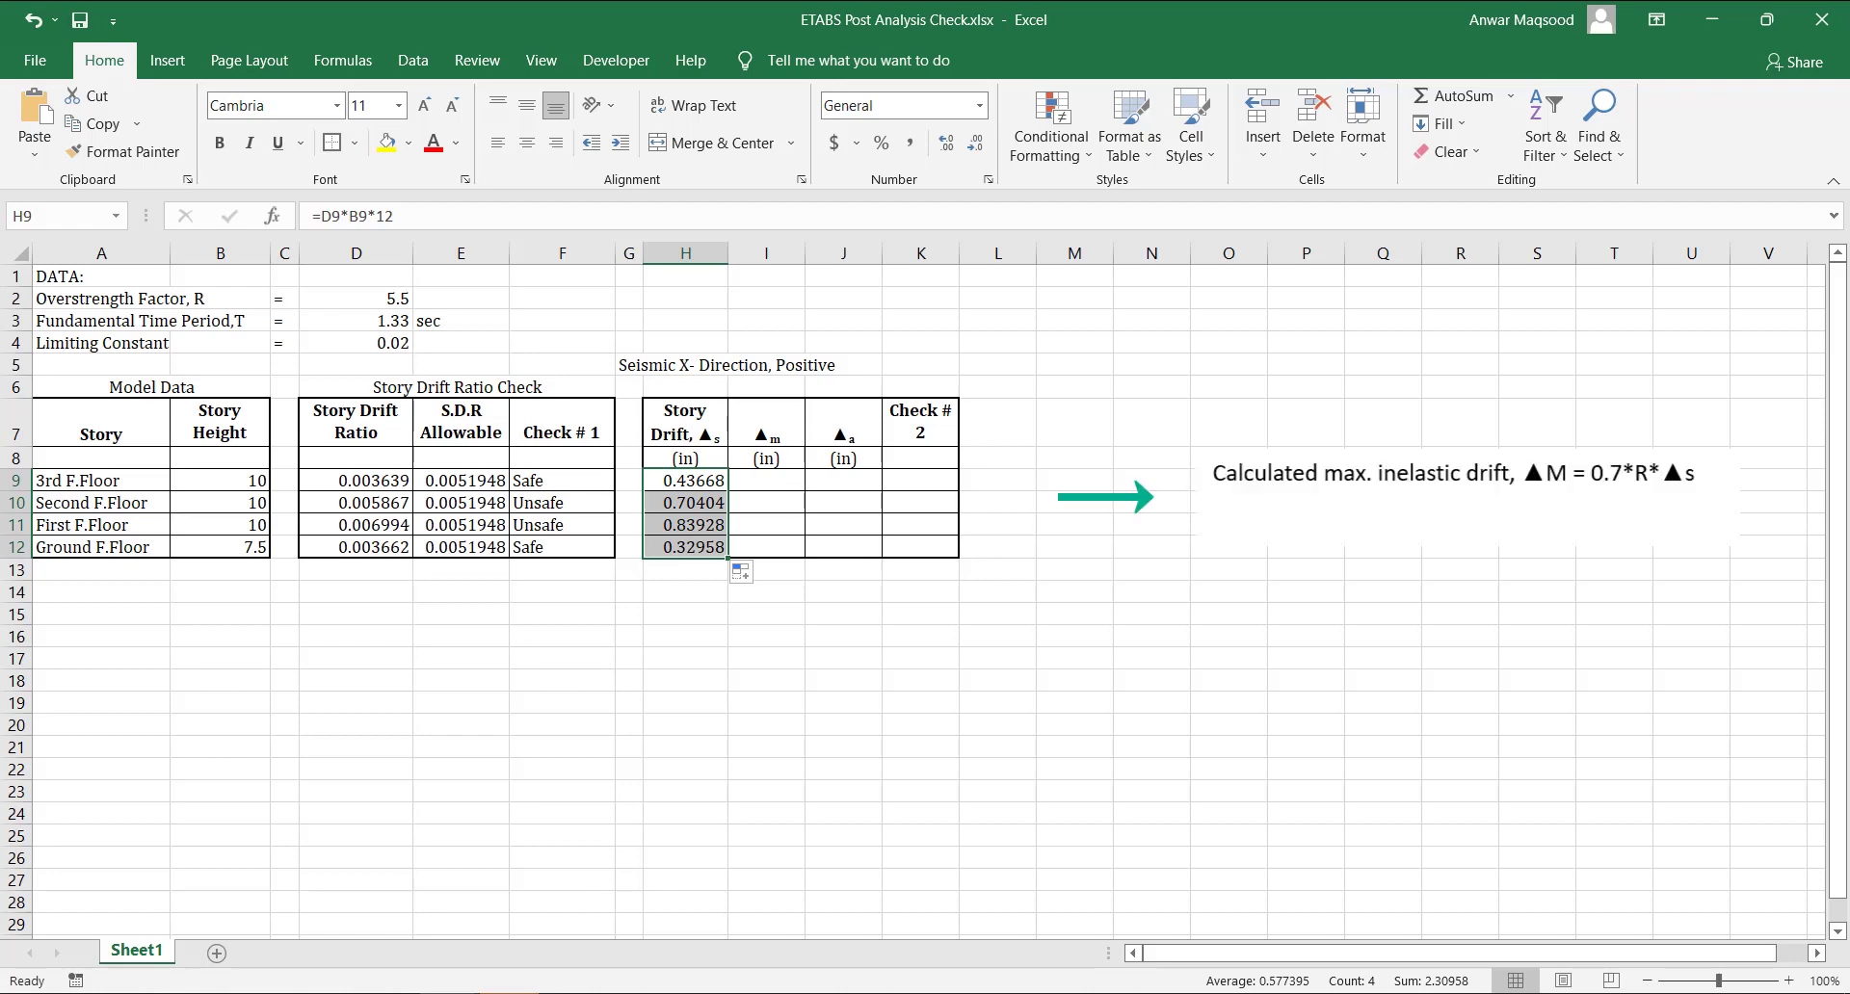
left_click(772, 479)
Enter =0.7*$D$2*H9 in I9 and fill it down to I12.
type("=")
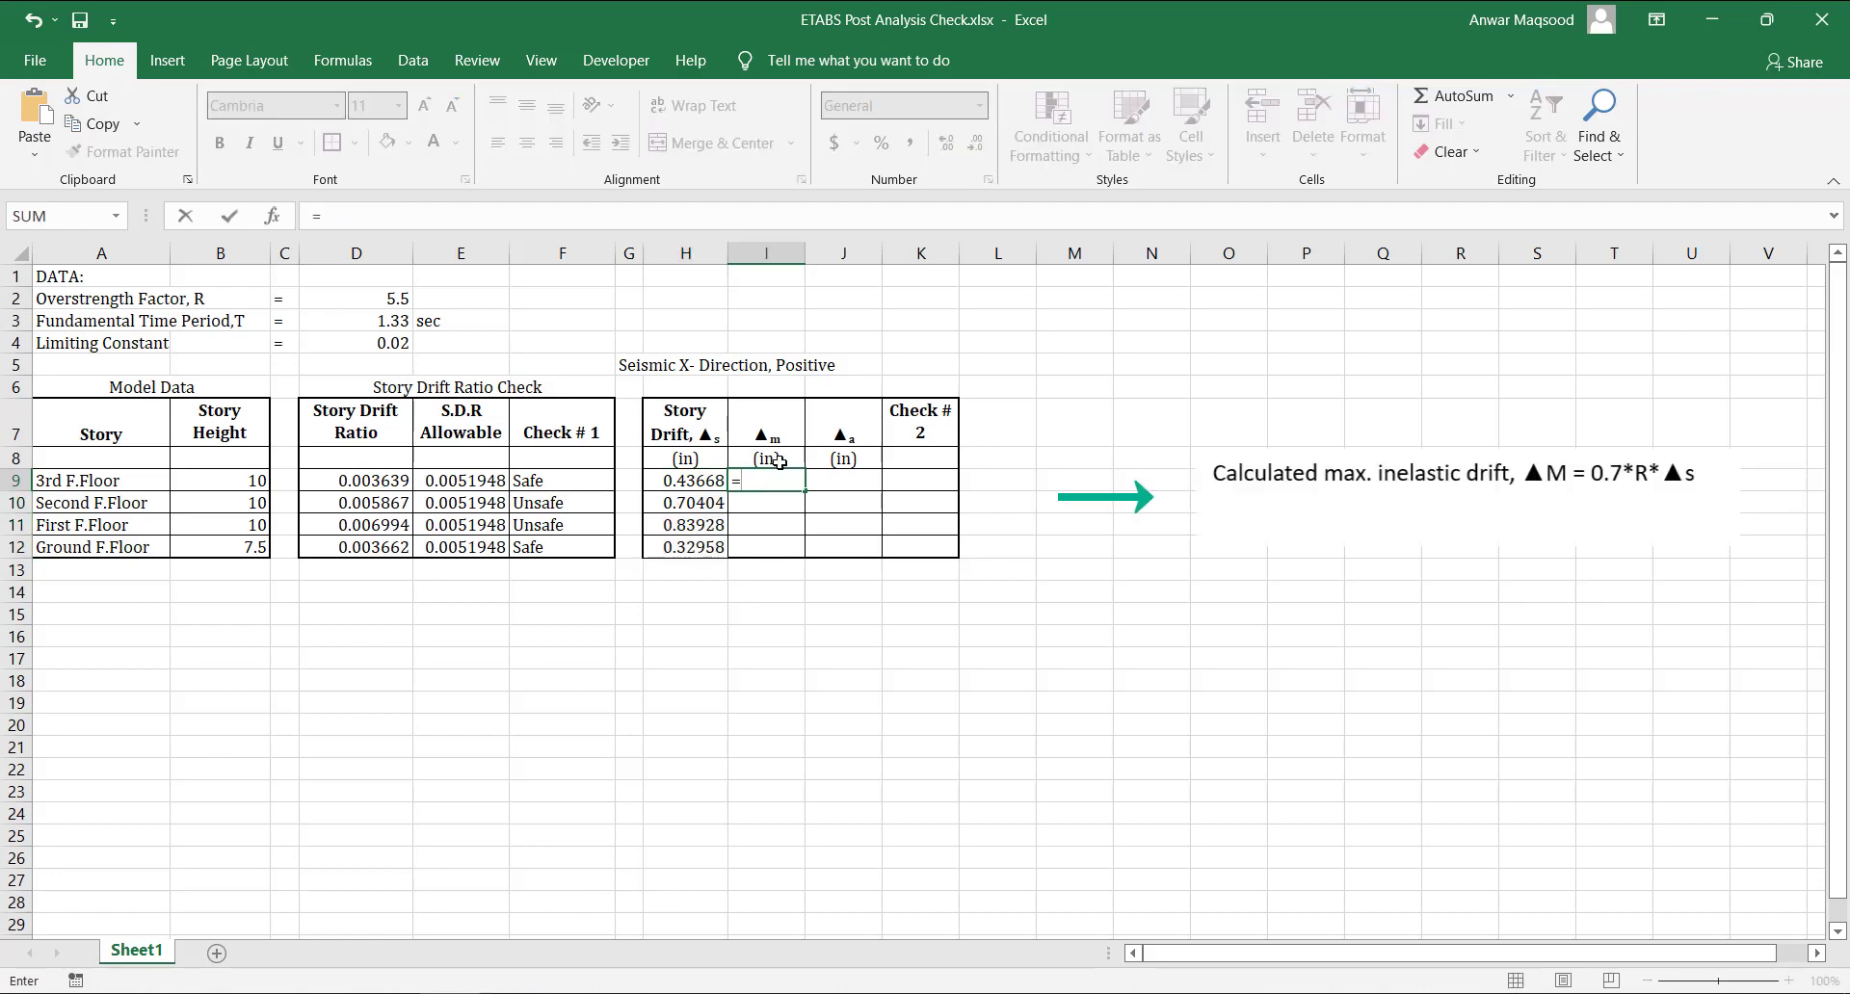
type("0.7*")
left_click(395, 301)
key("F4")
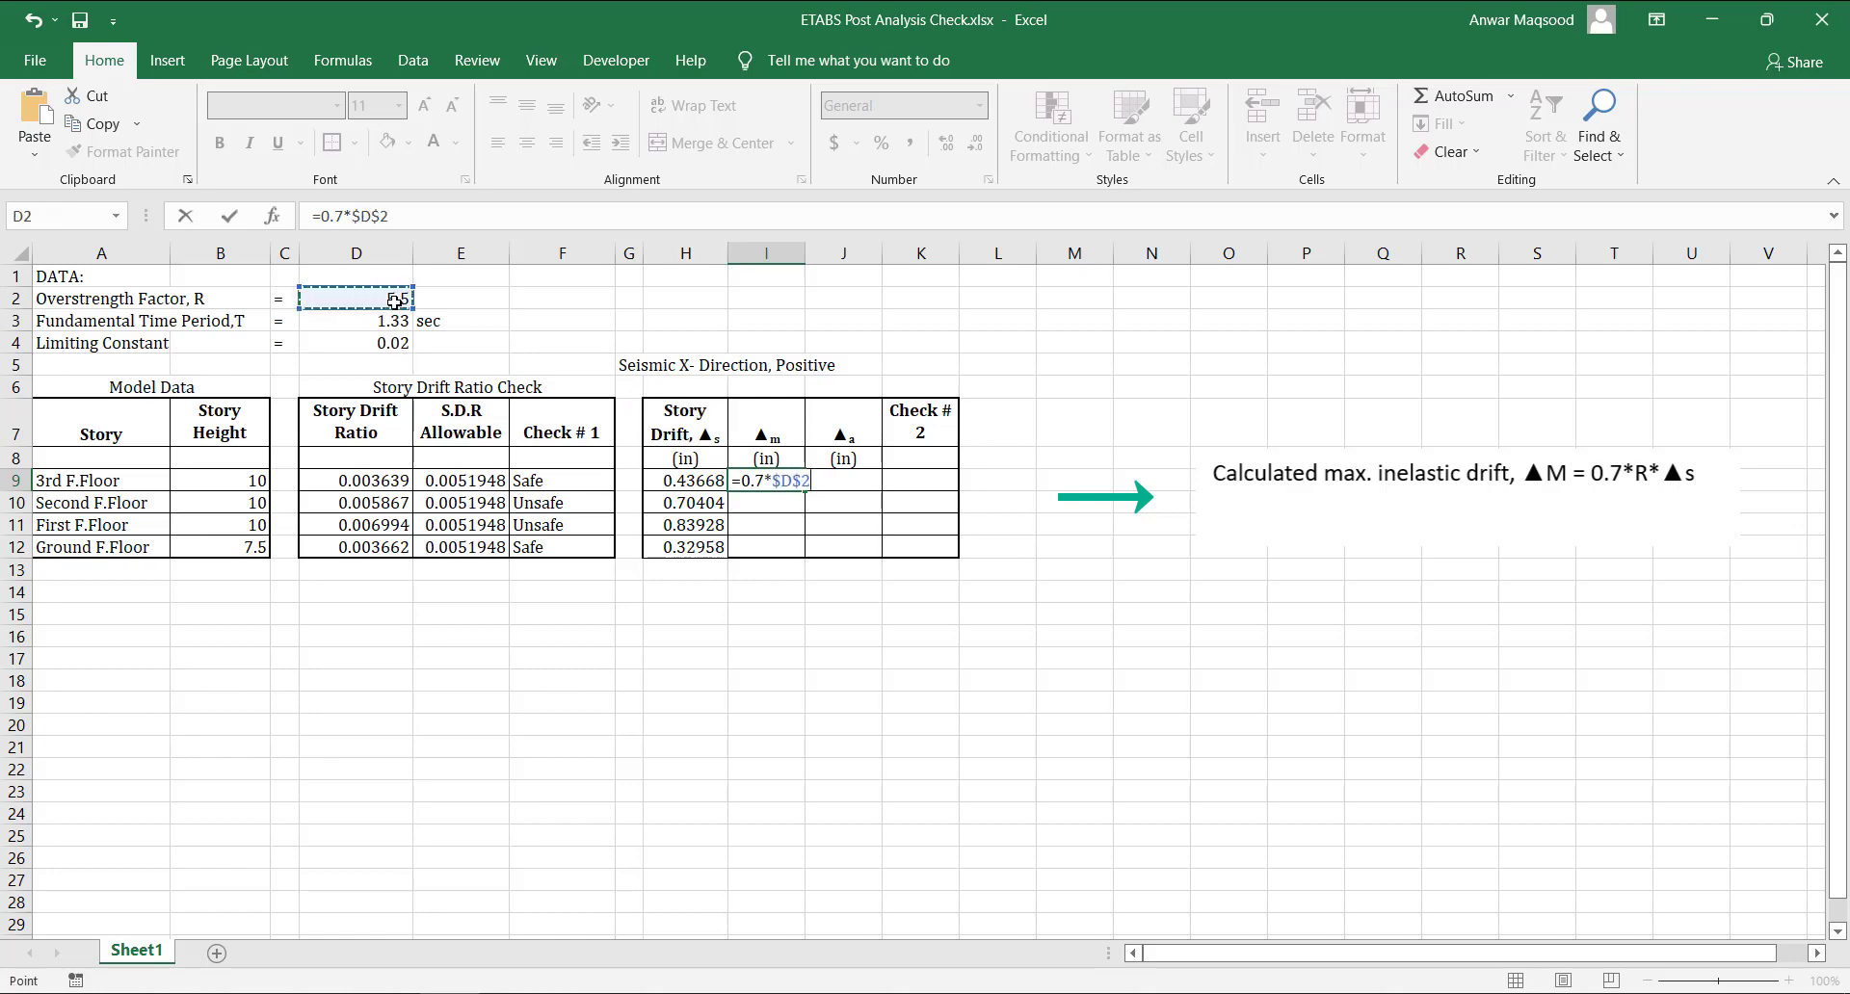
type("*")
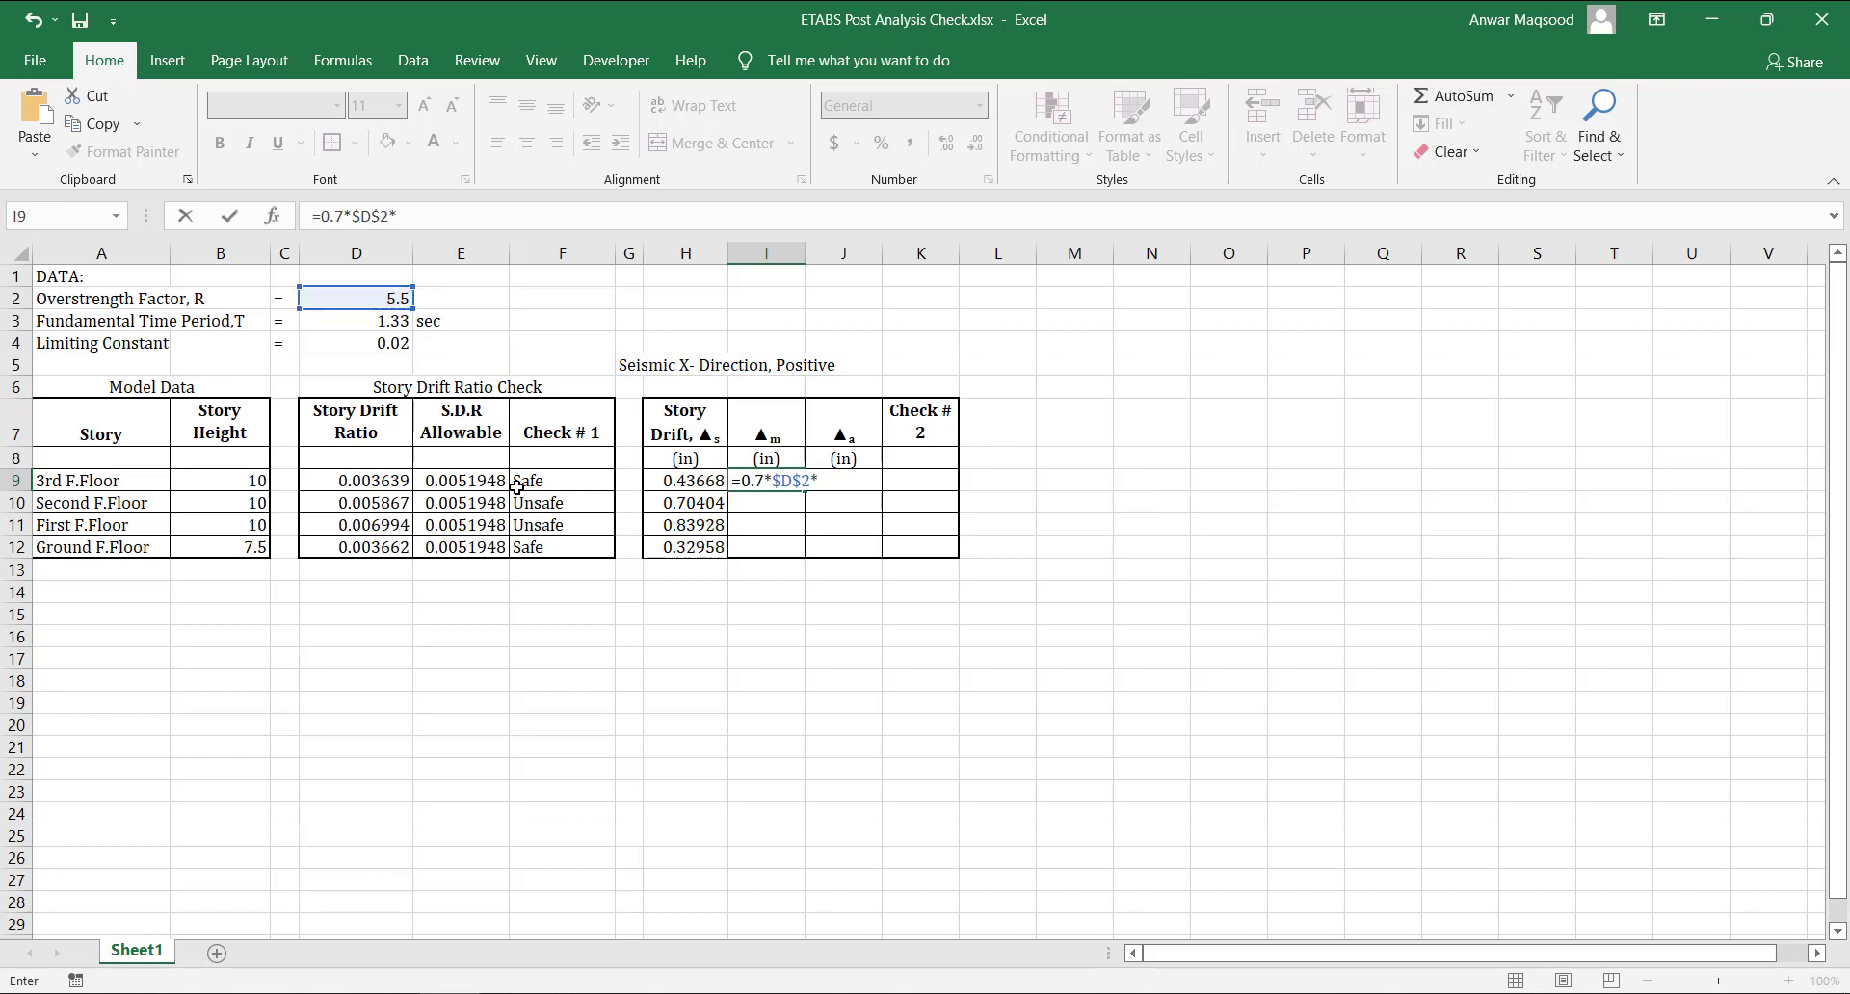
left_click(684, 479)
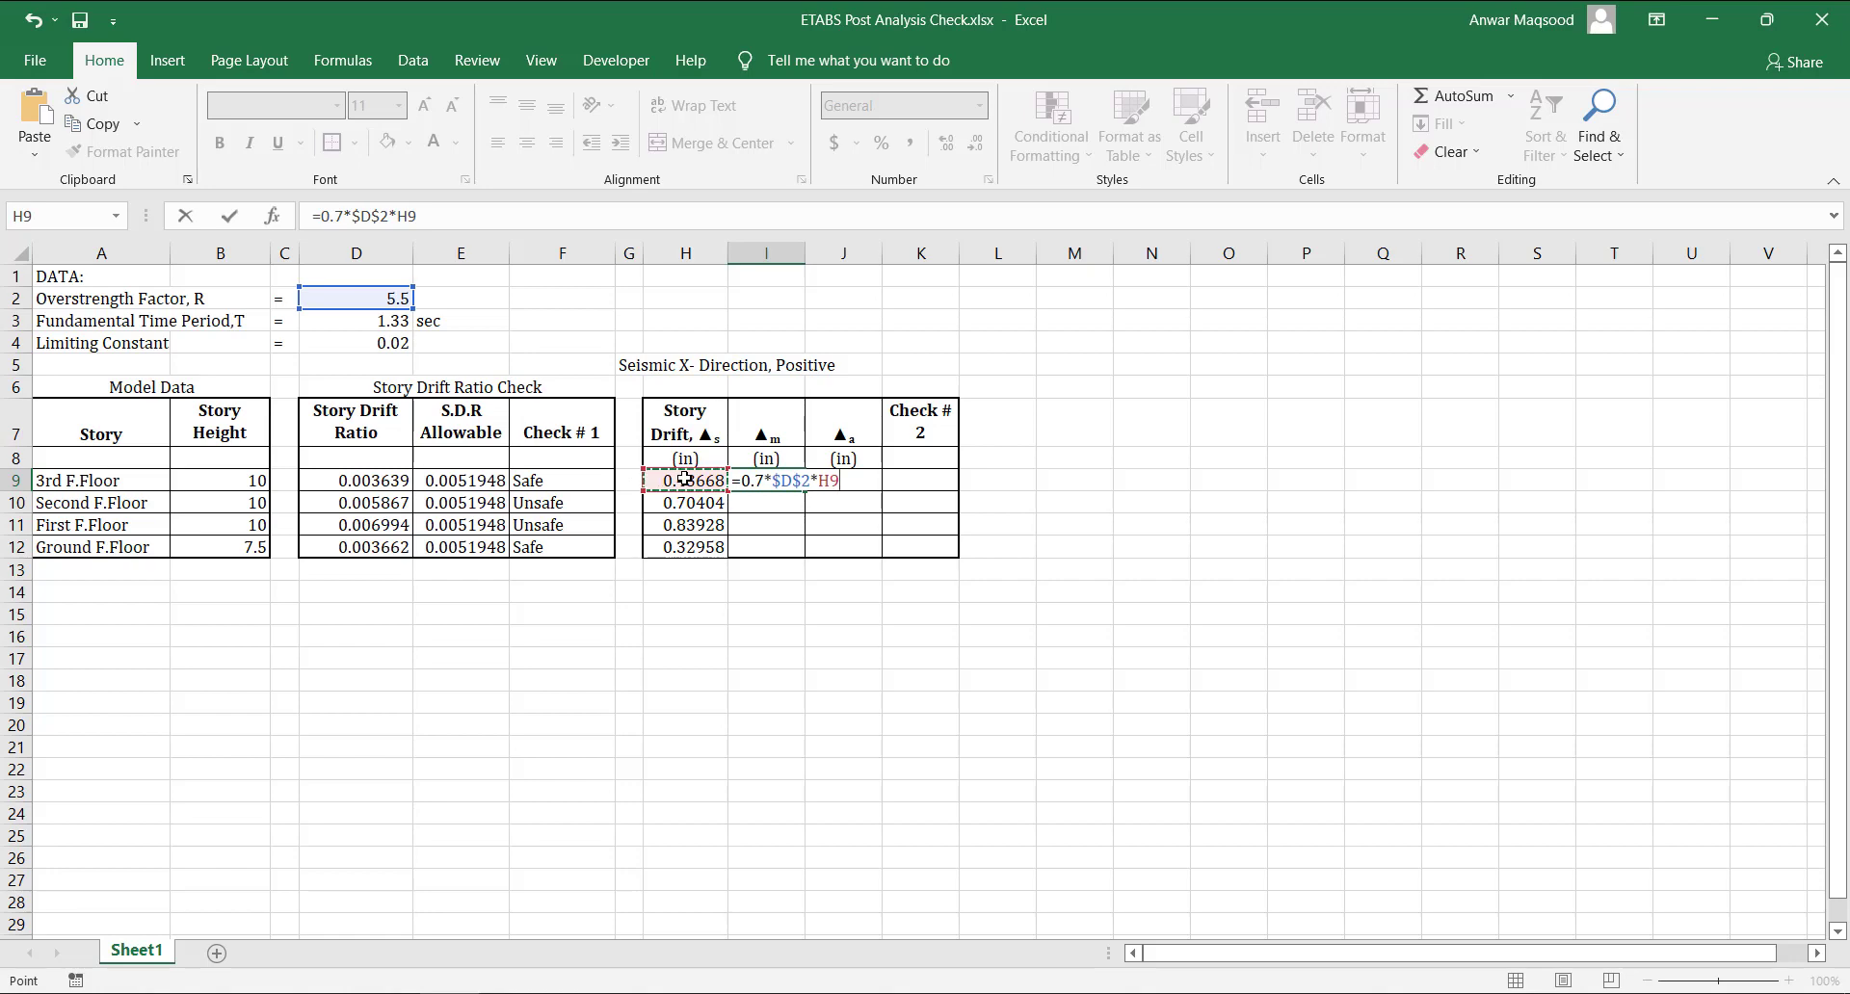
key("Return")
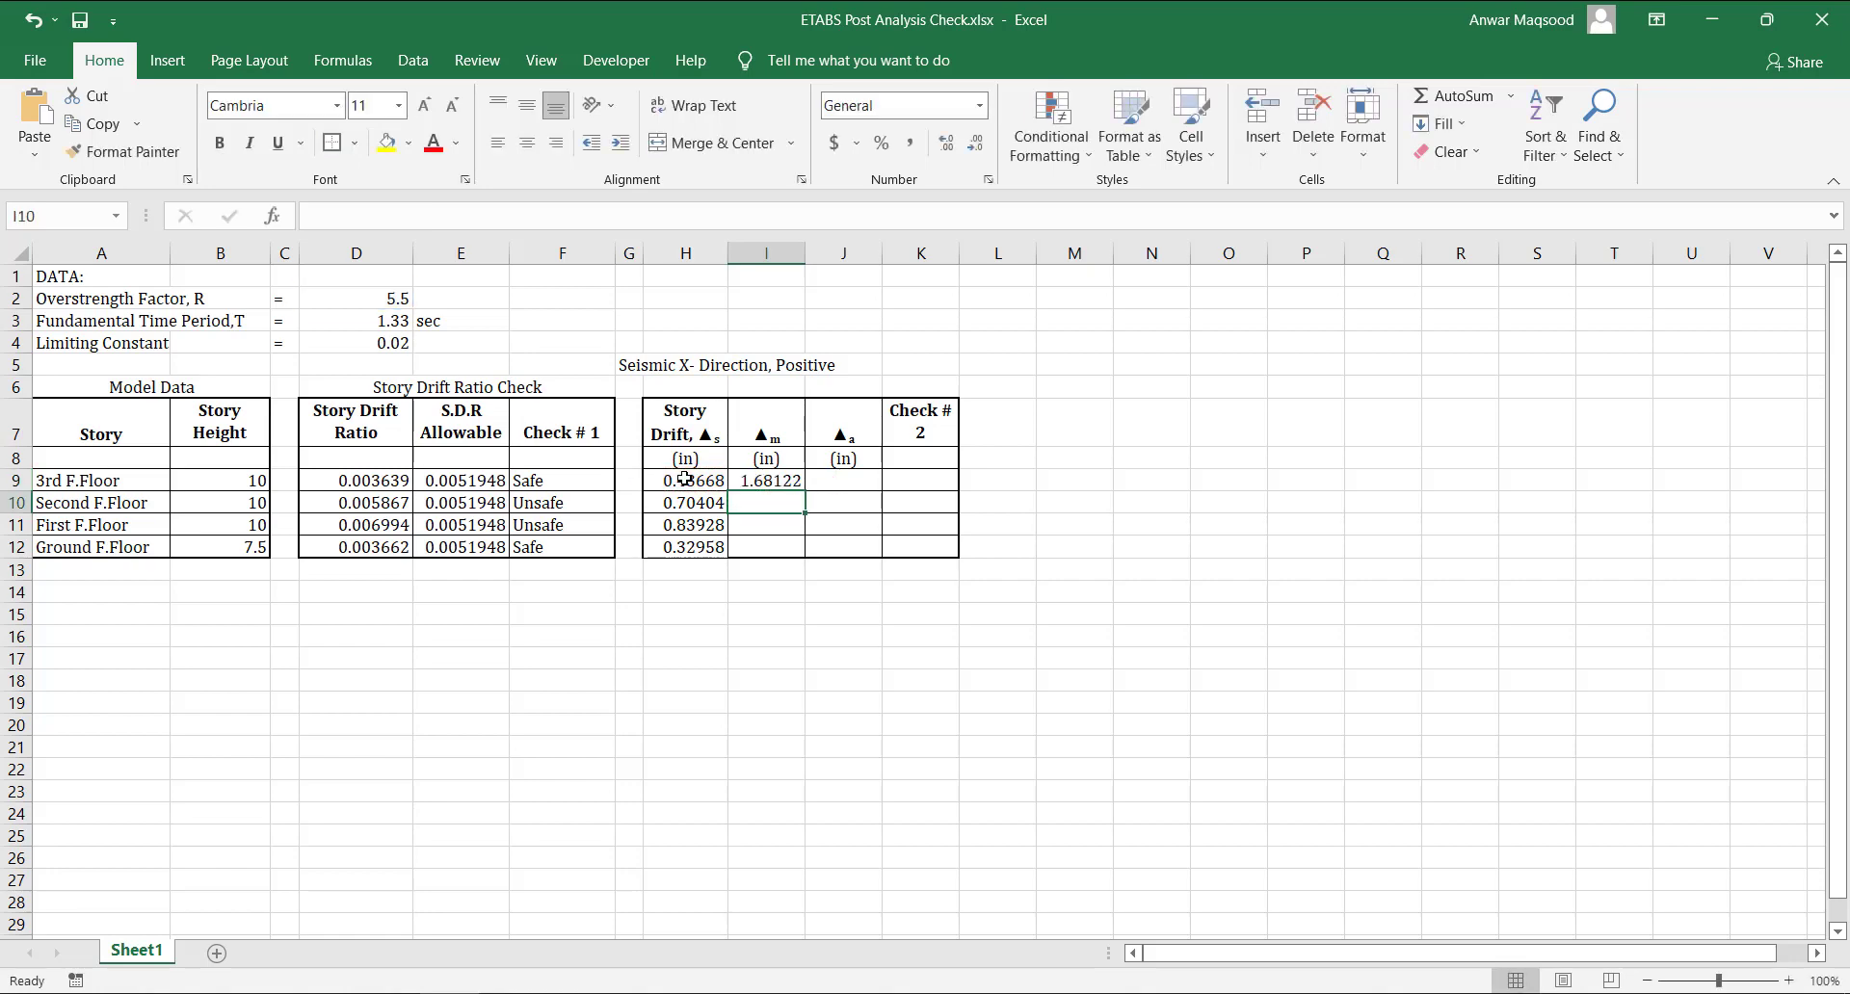
left_click(744, 484)
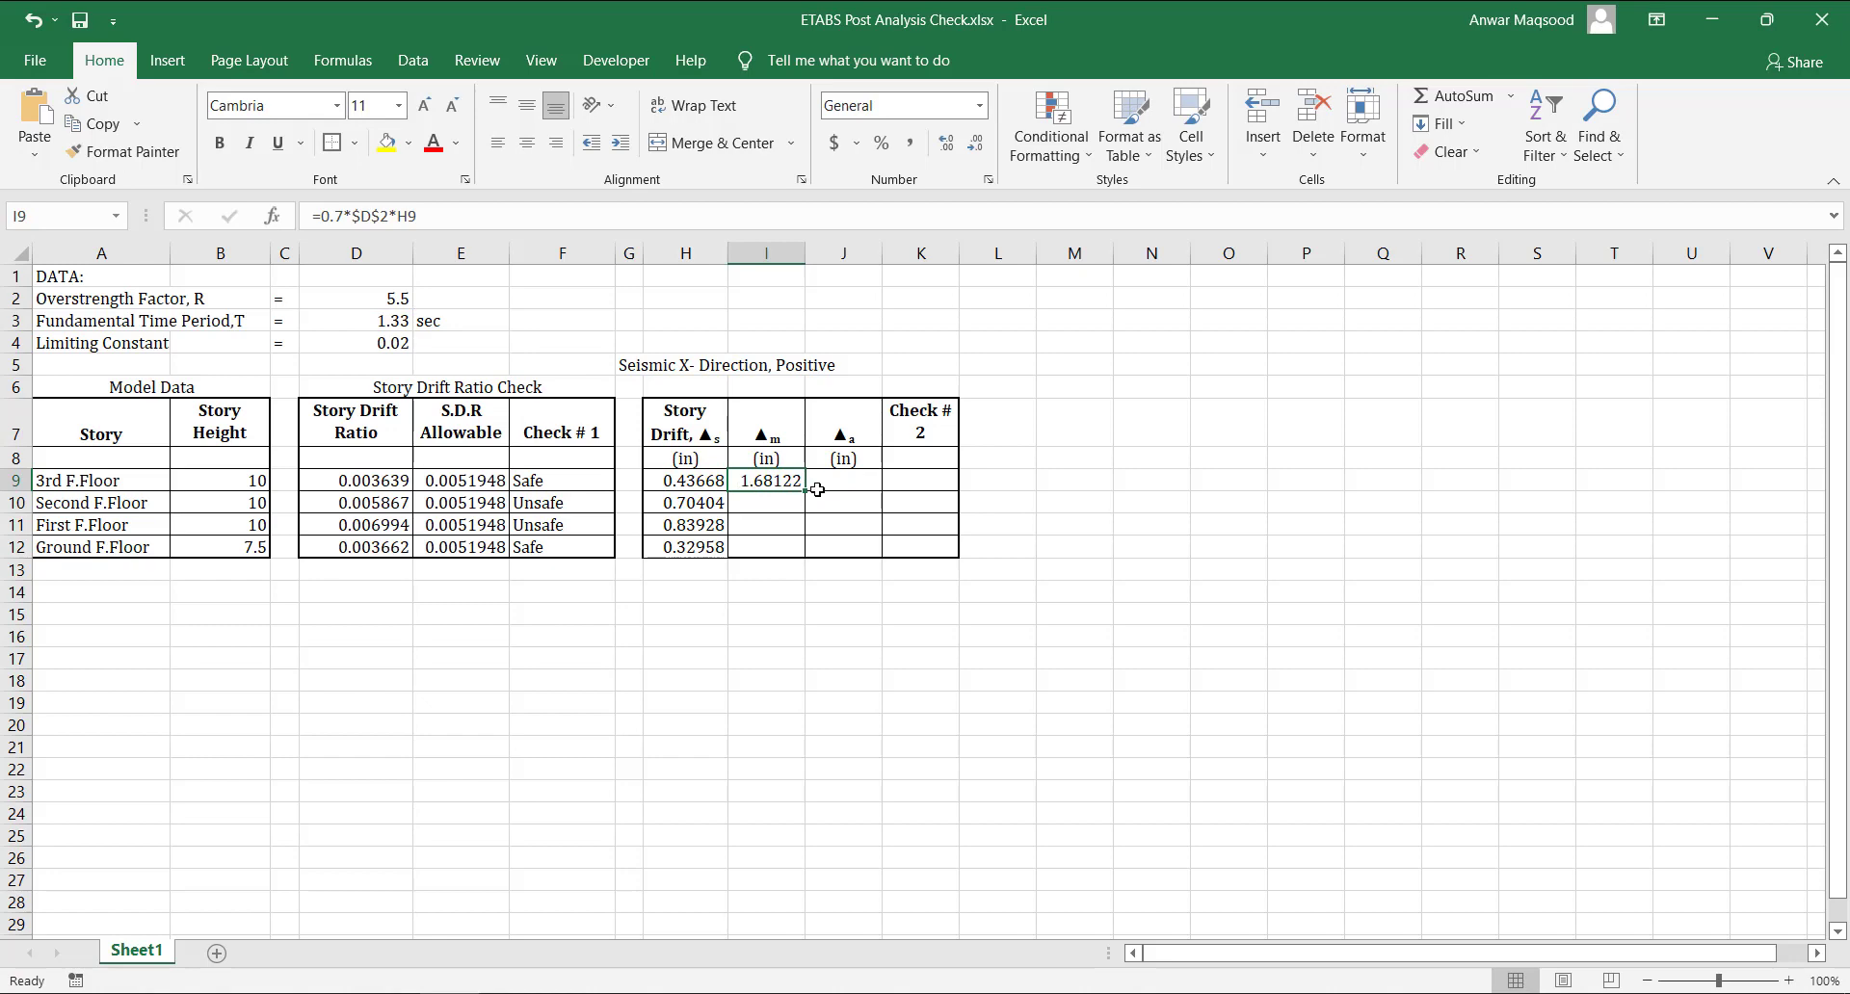
left_click_drag(807, 492, 806, 561)
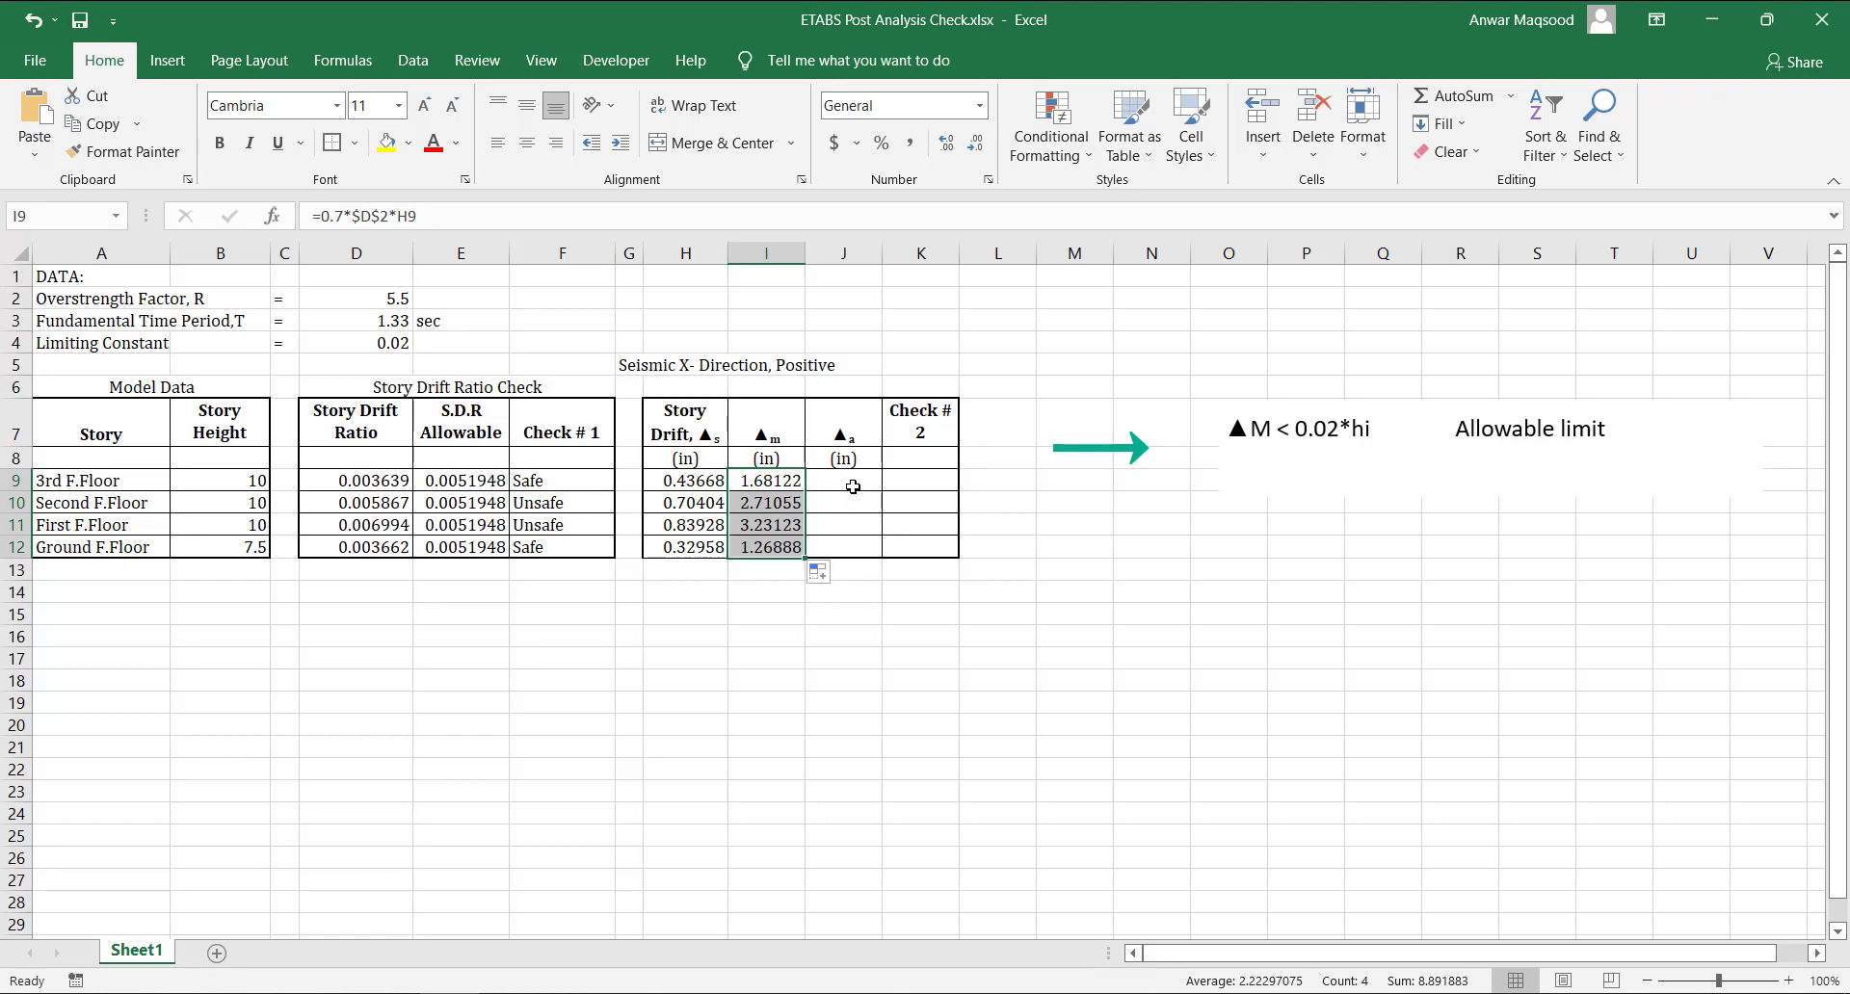
left_click(853, 486)
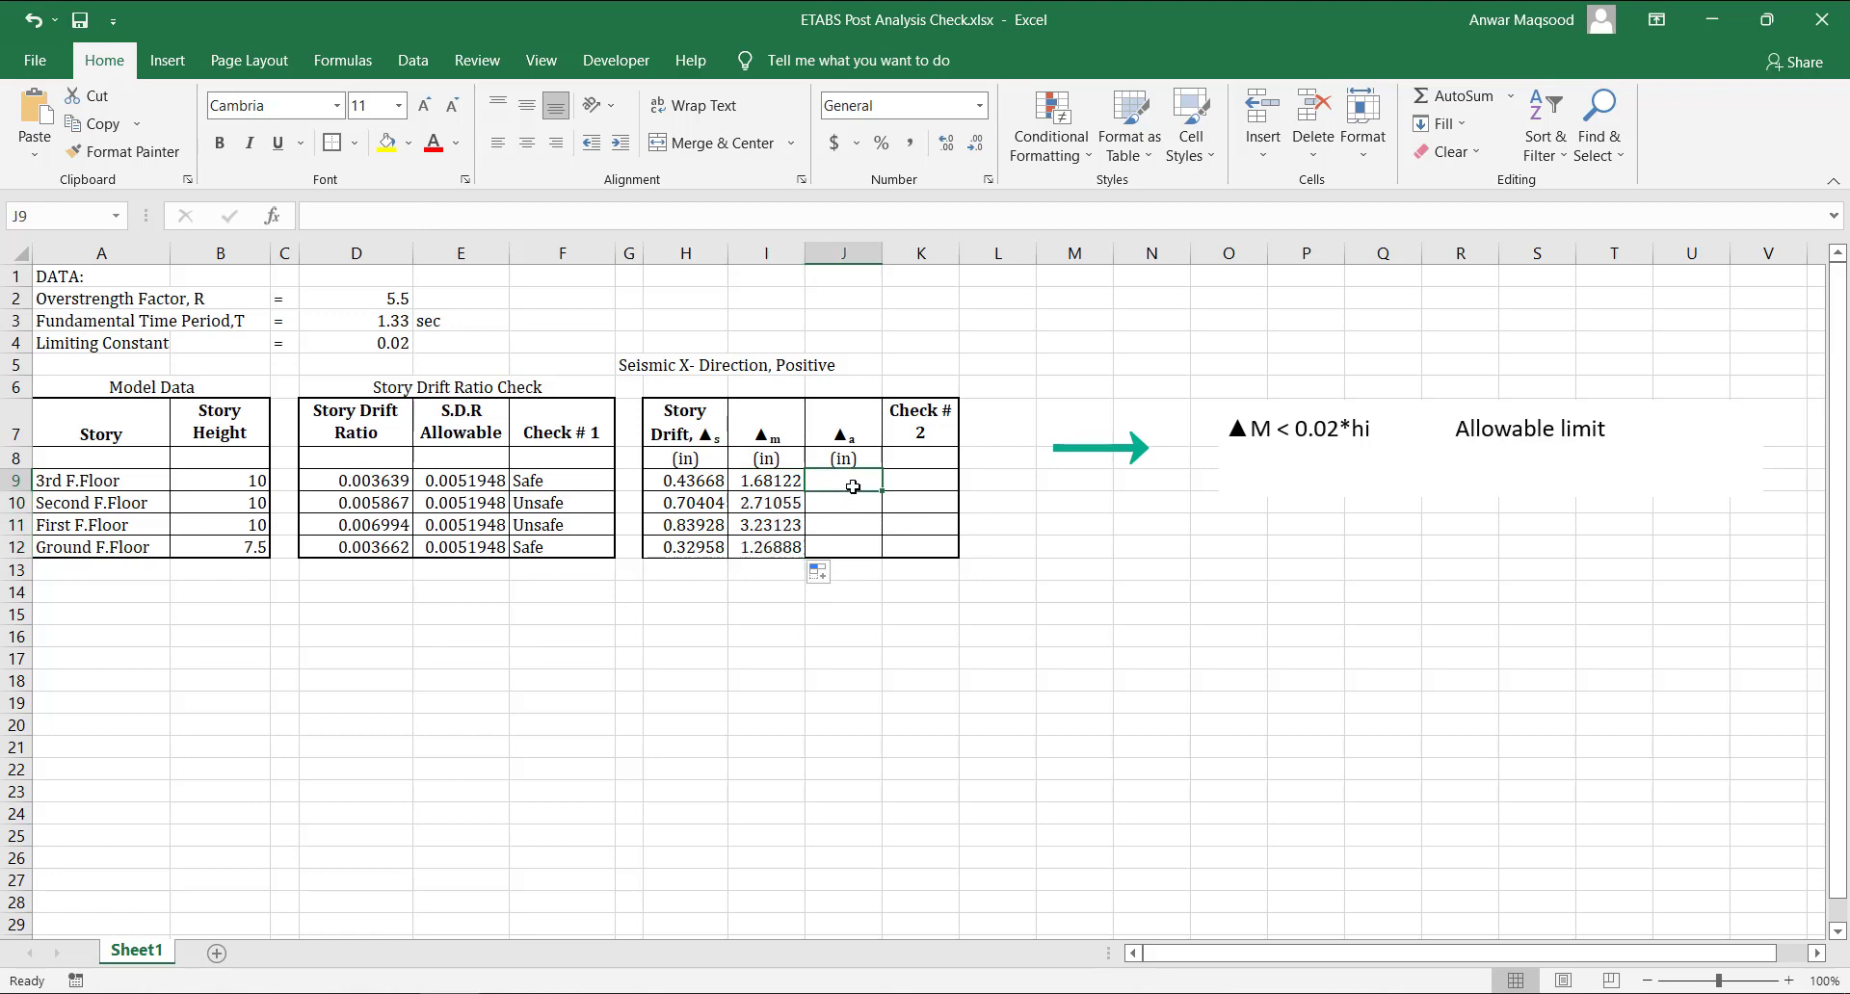
Enter =$D$4*B9*12 in J9 and fill it down to J12 (2.4, 2.4, 2.4, 1.8).
type("=")
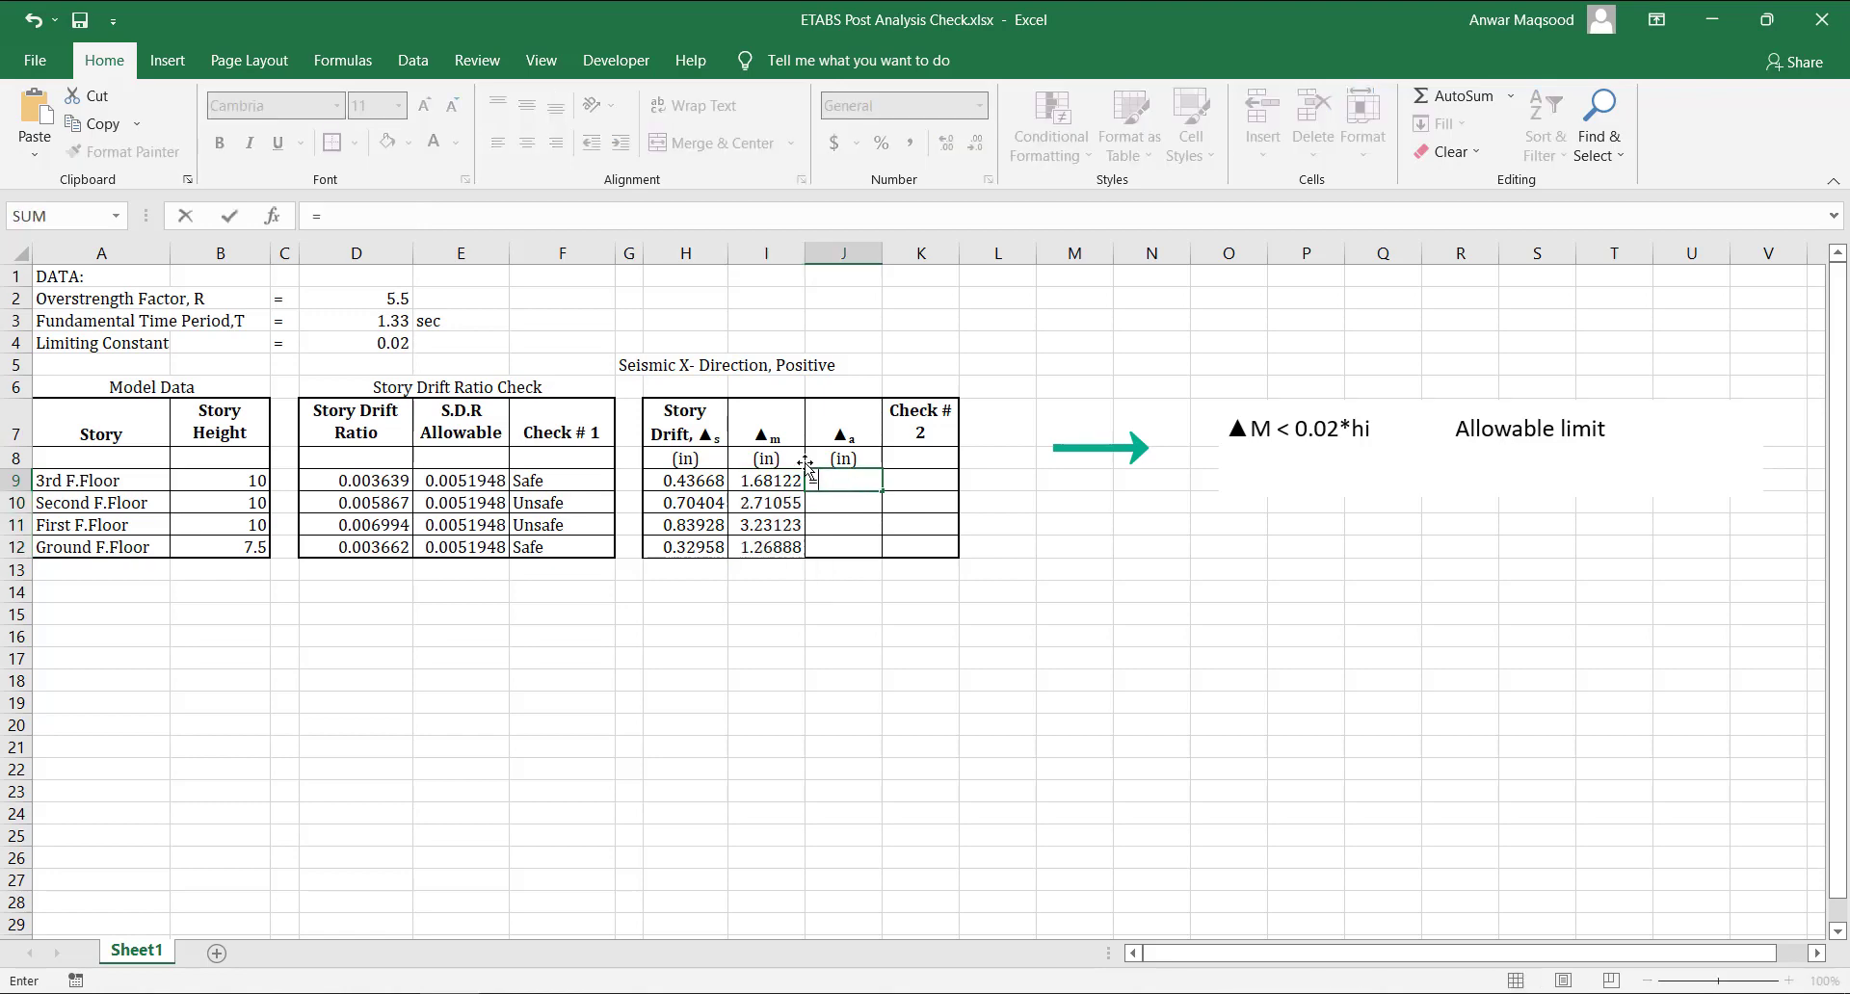
left_click(399, 348)
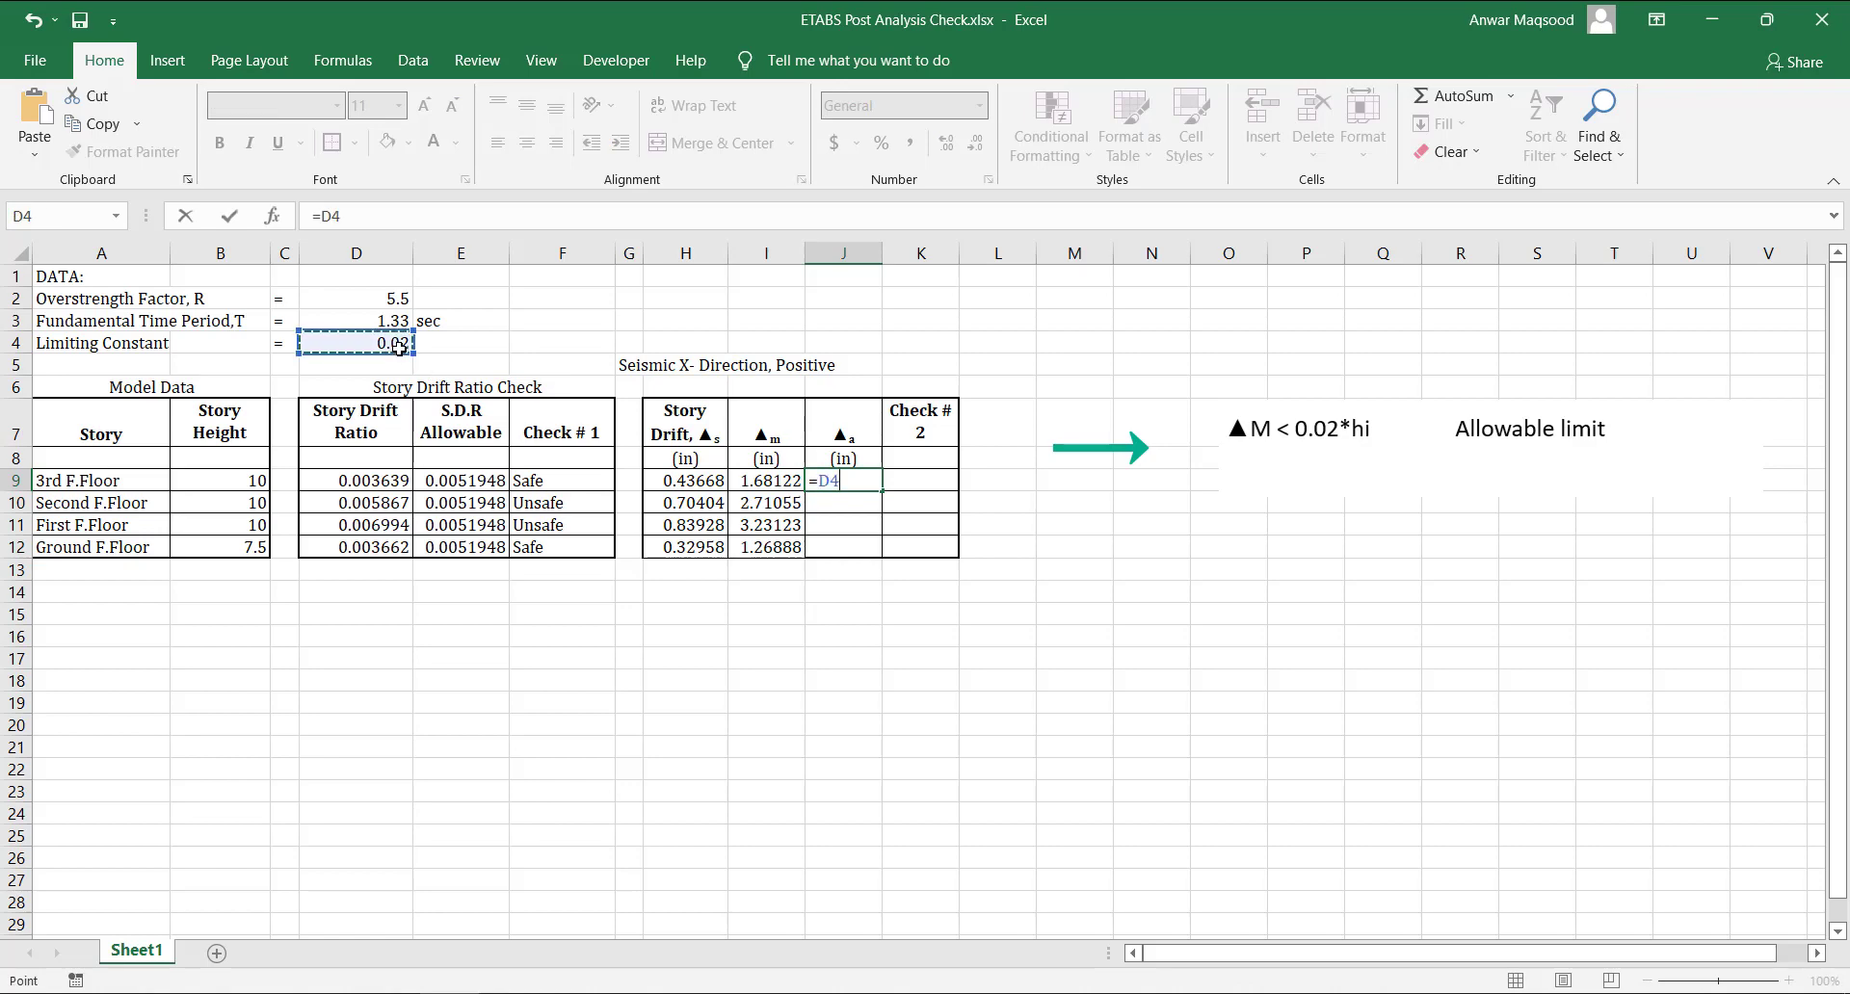
key("F4")
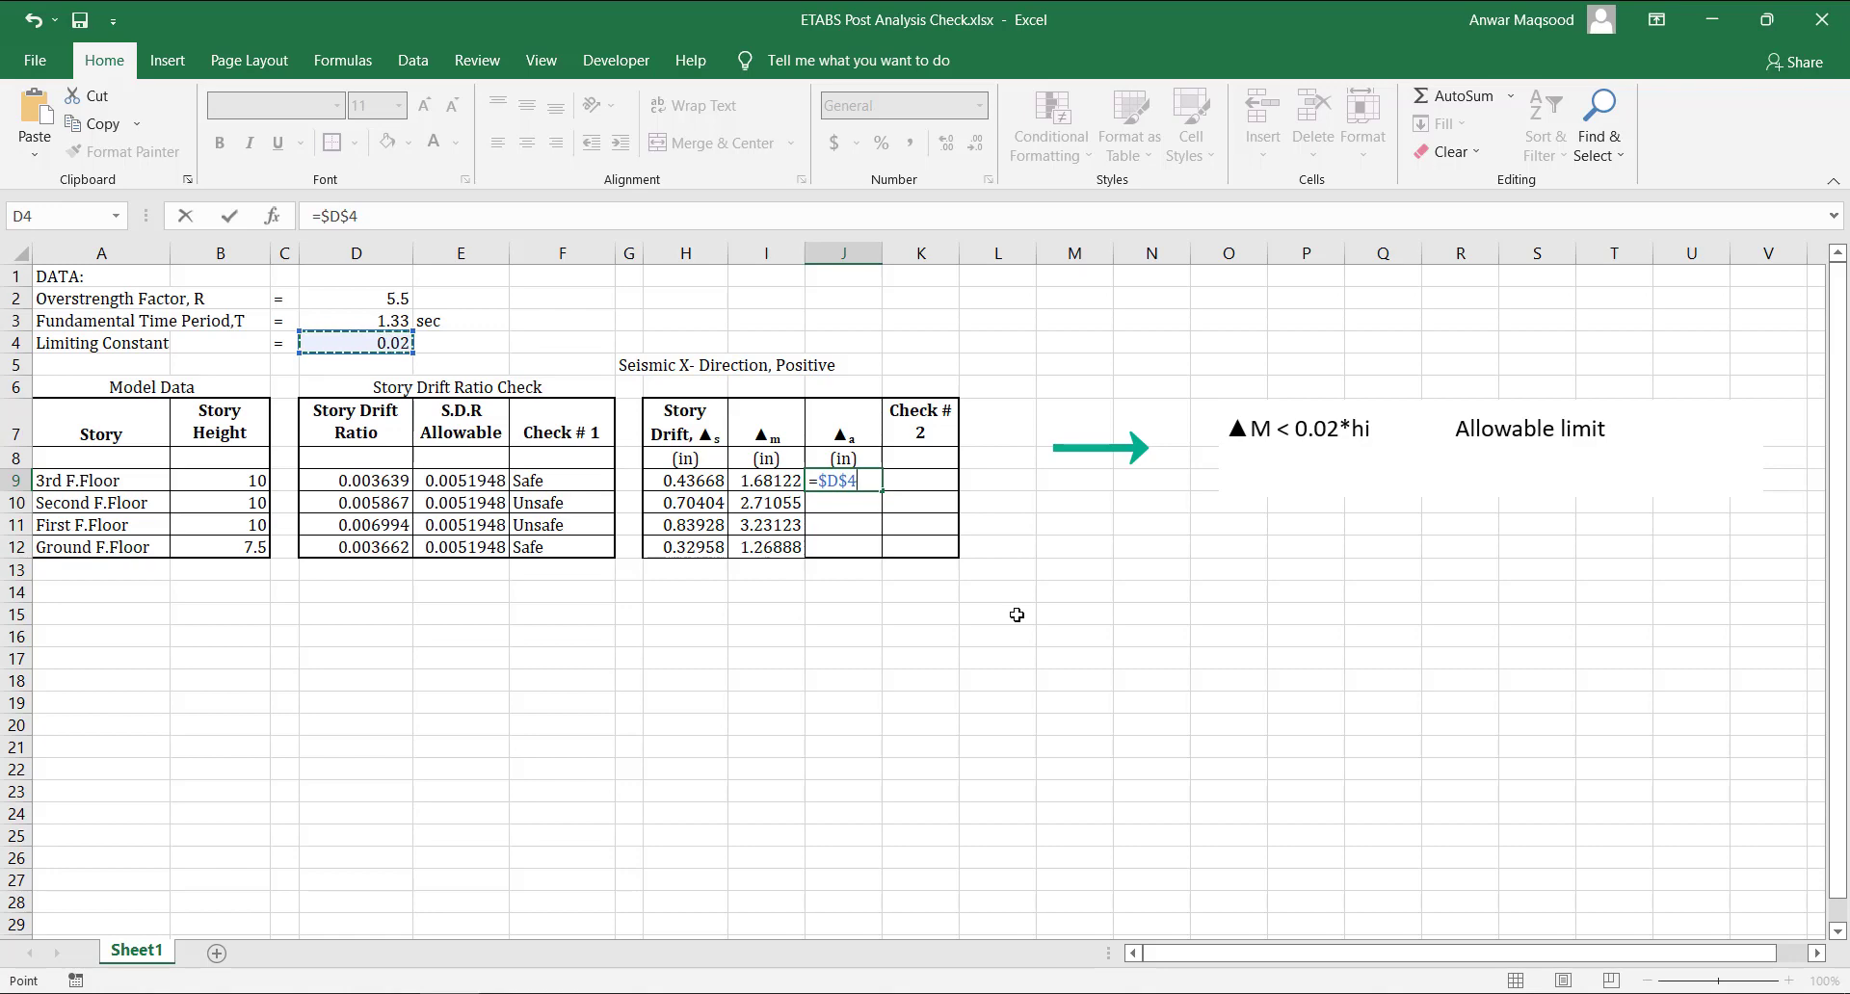
type("*")
left_click(247, 480)
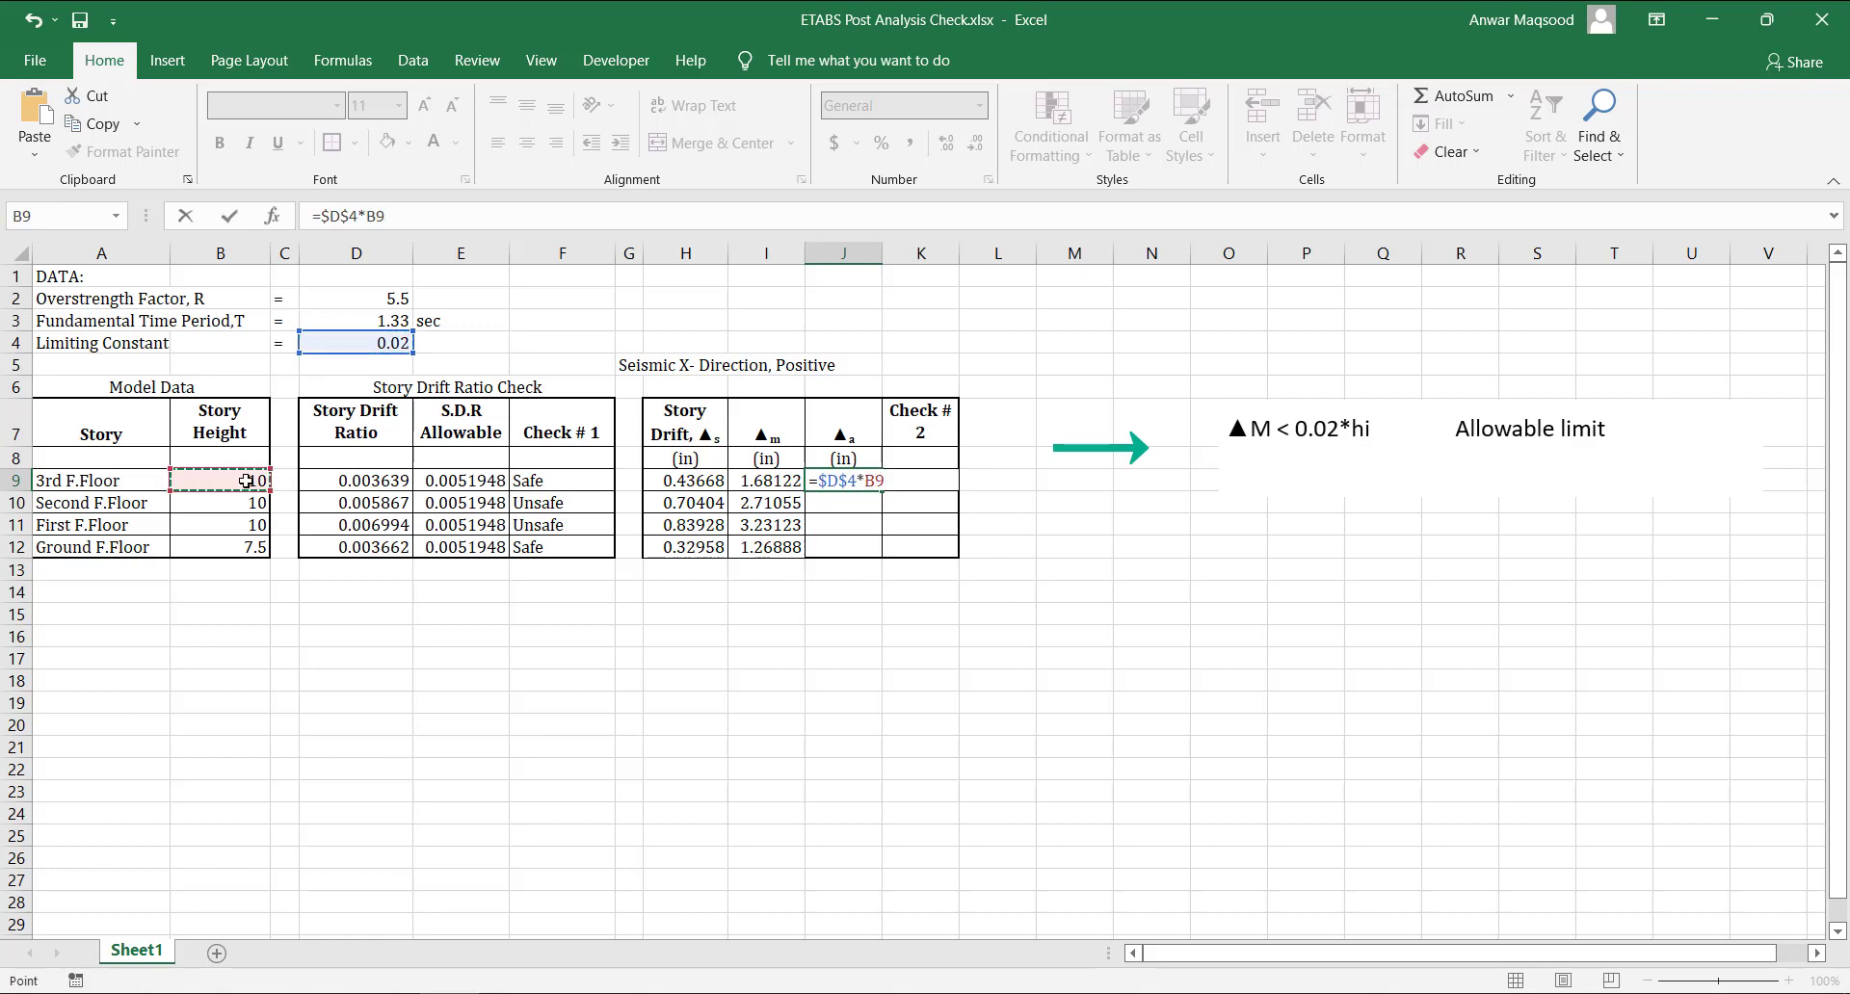
type("*")
key("Return")
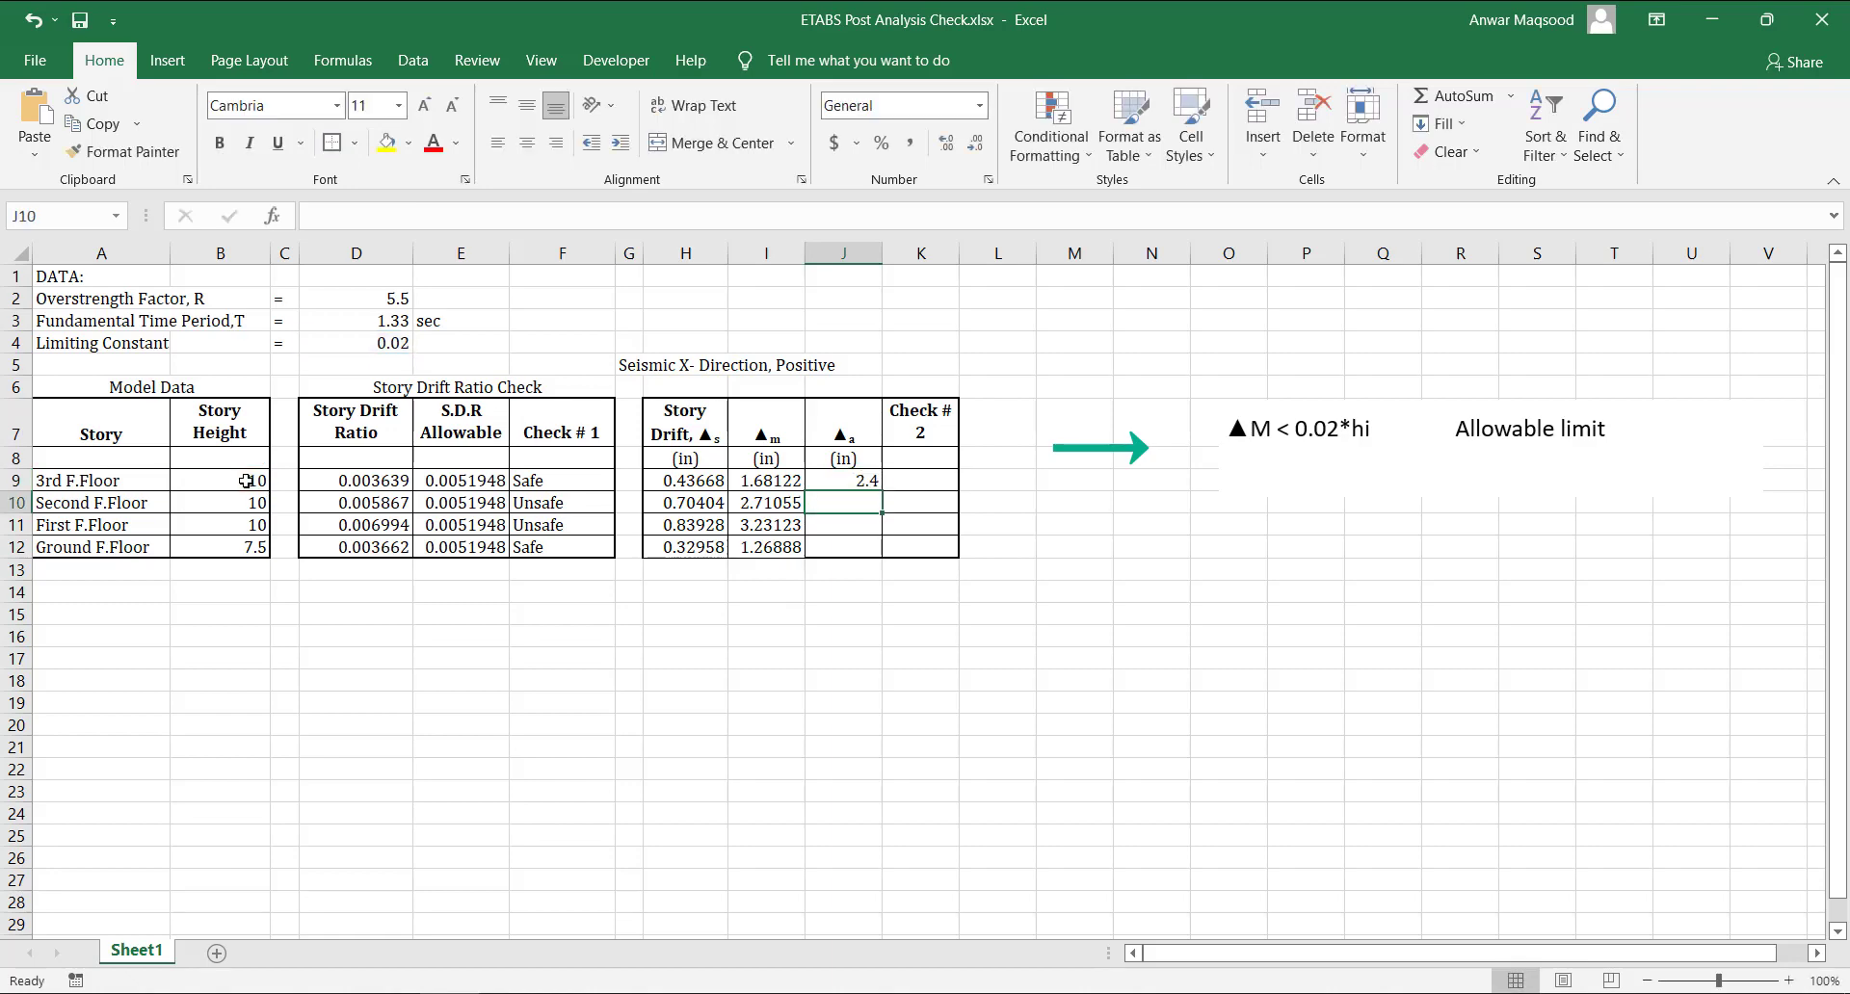
left_click(846, 479)
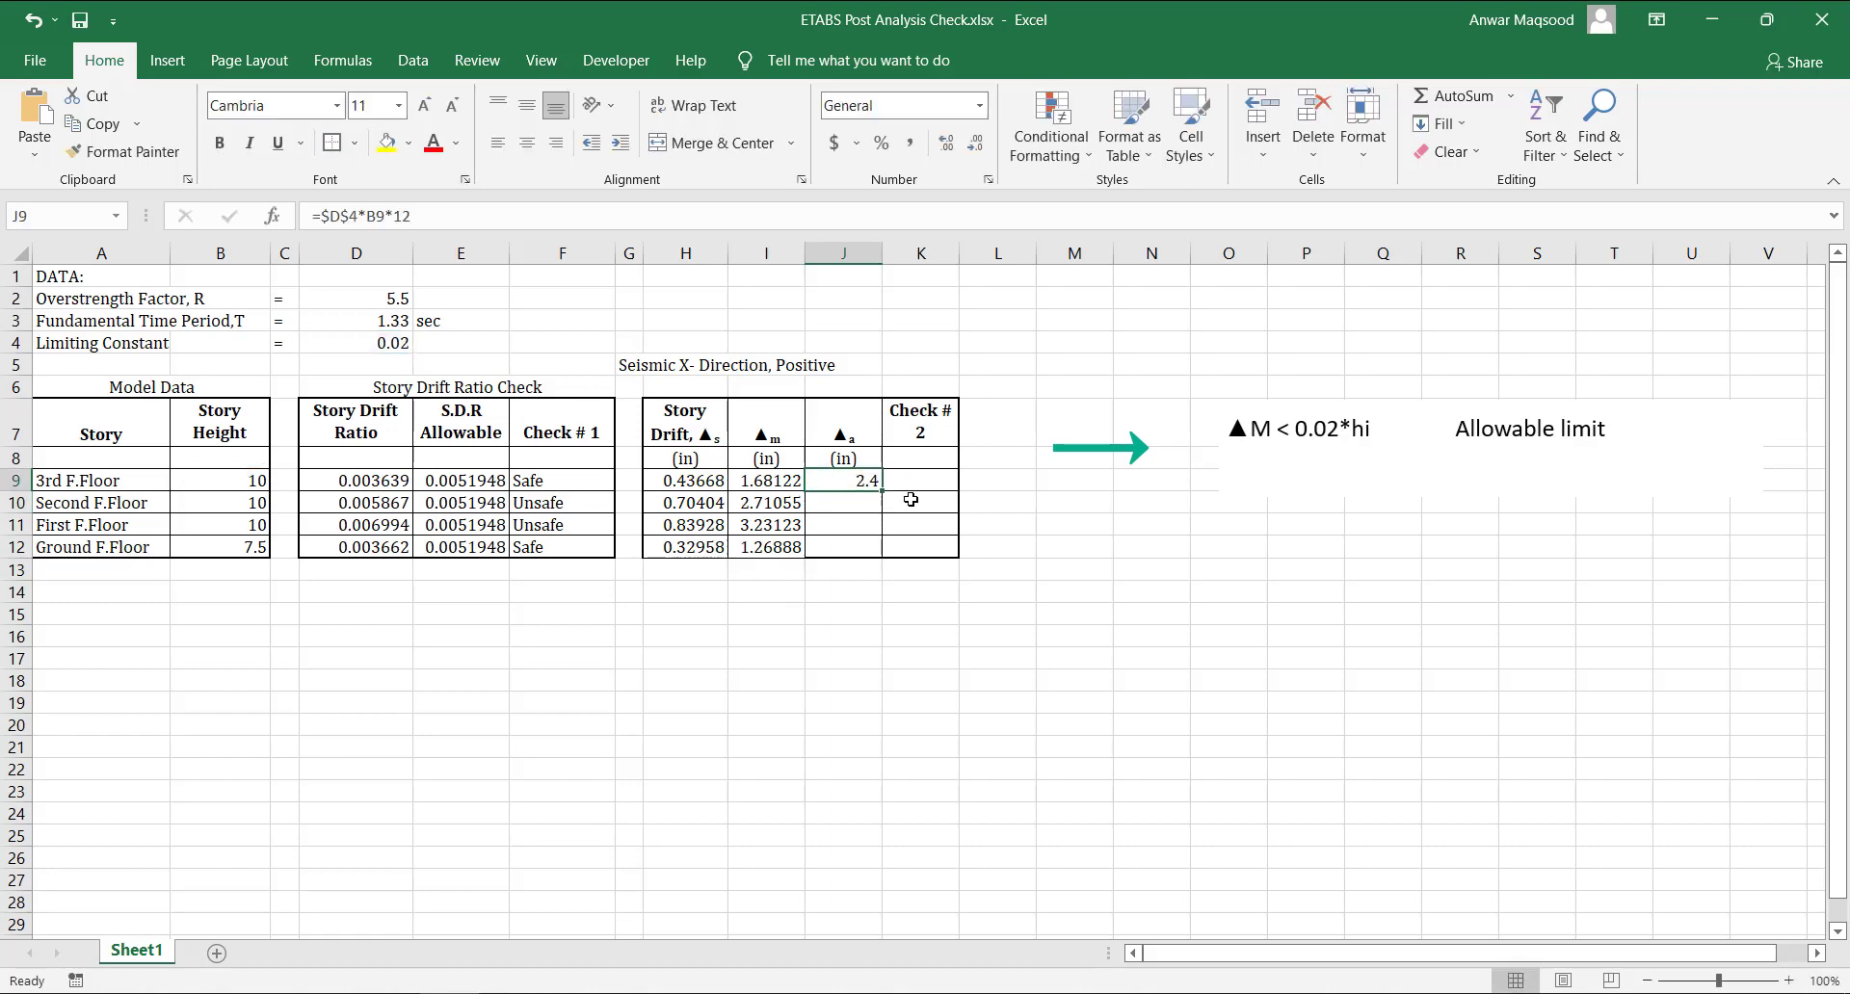
left_click_drag(879, 494, 879, 549)
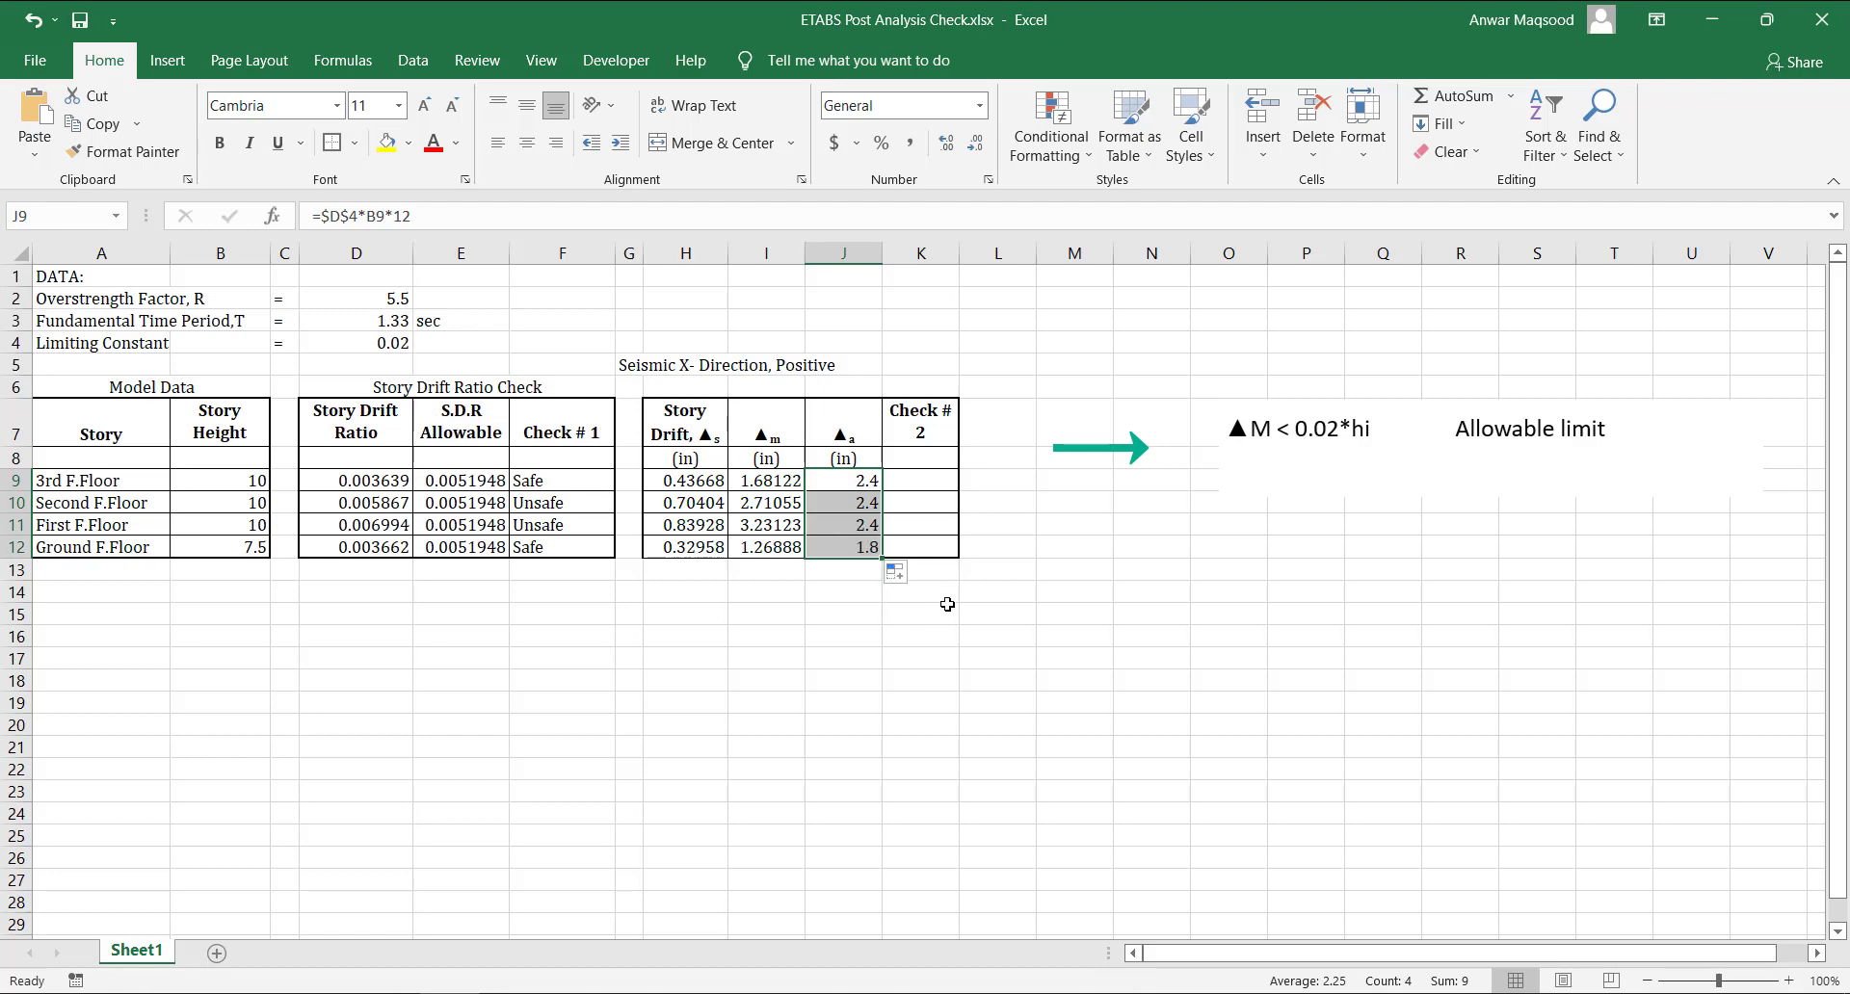
left_click(797, 629)
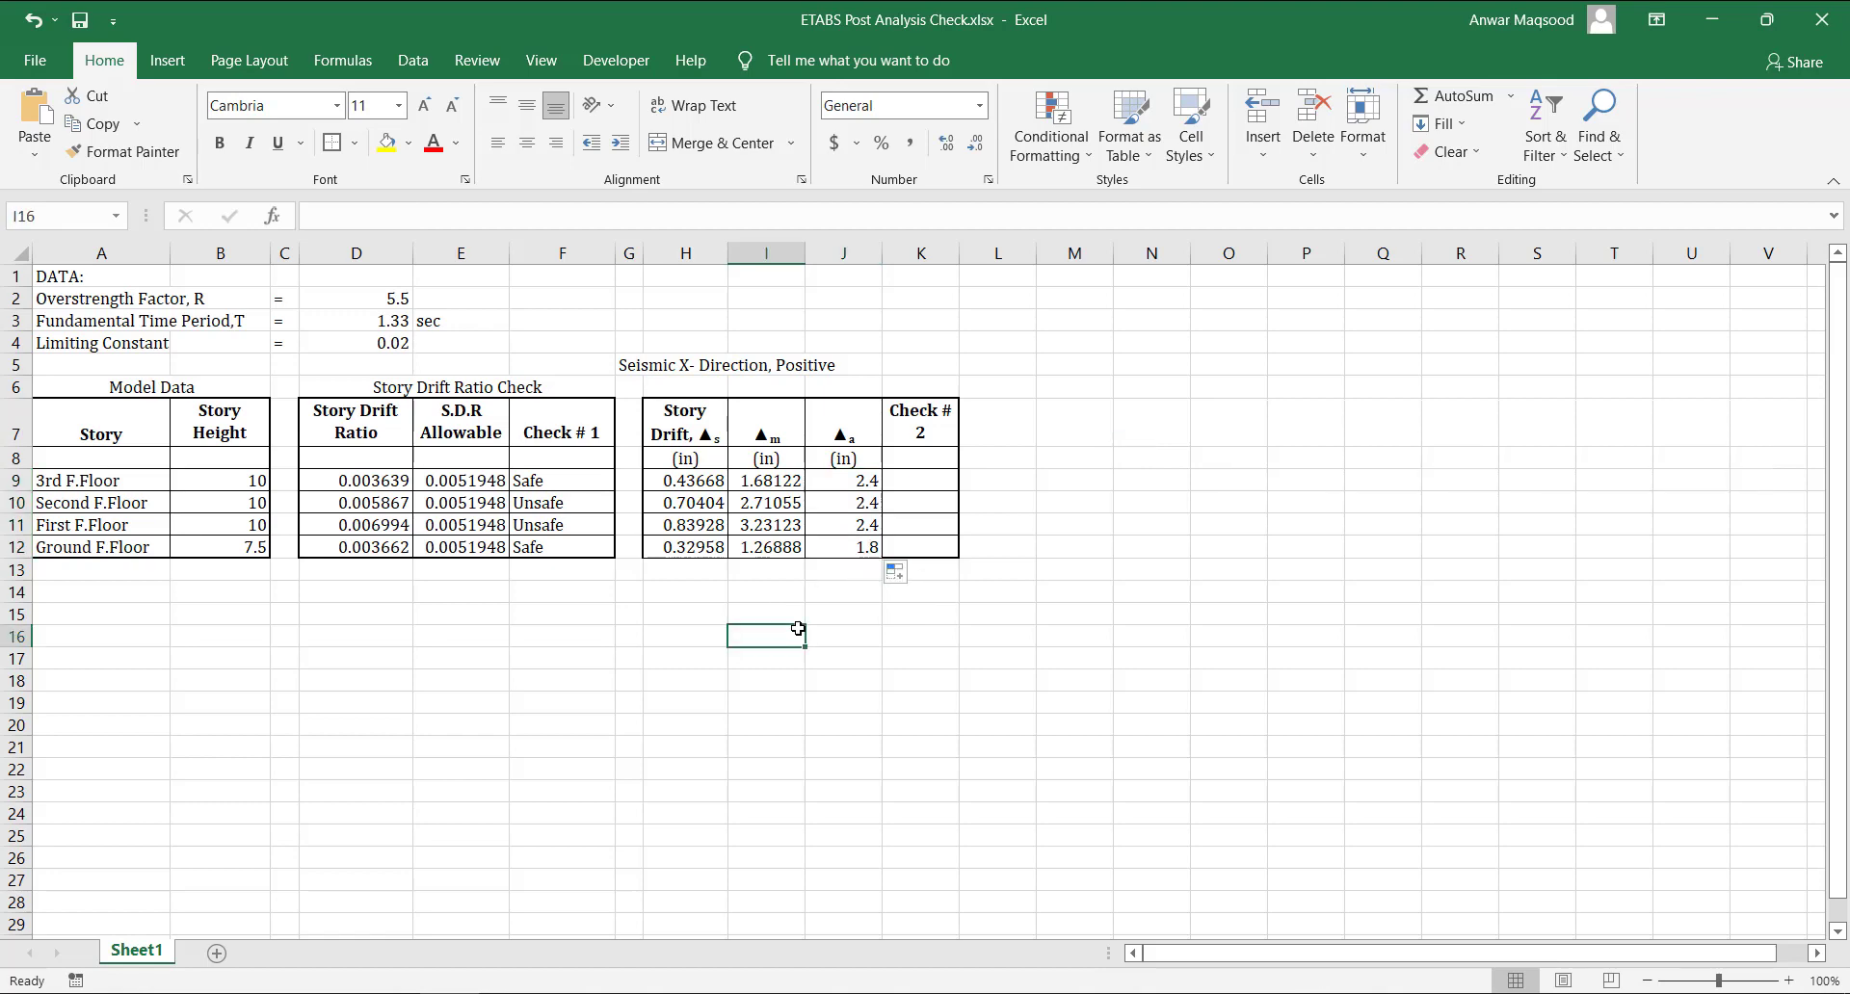
left_click(934, 488)
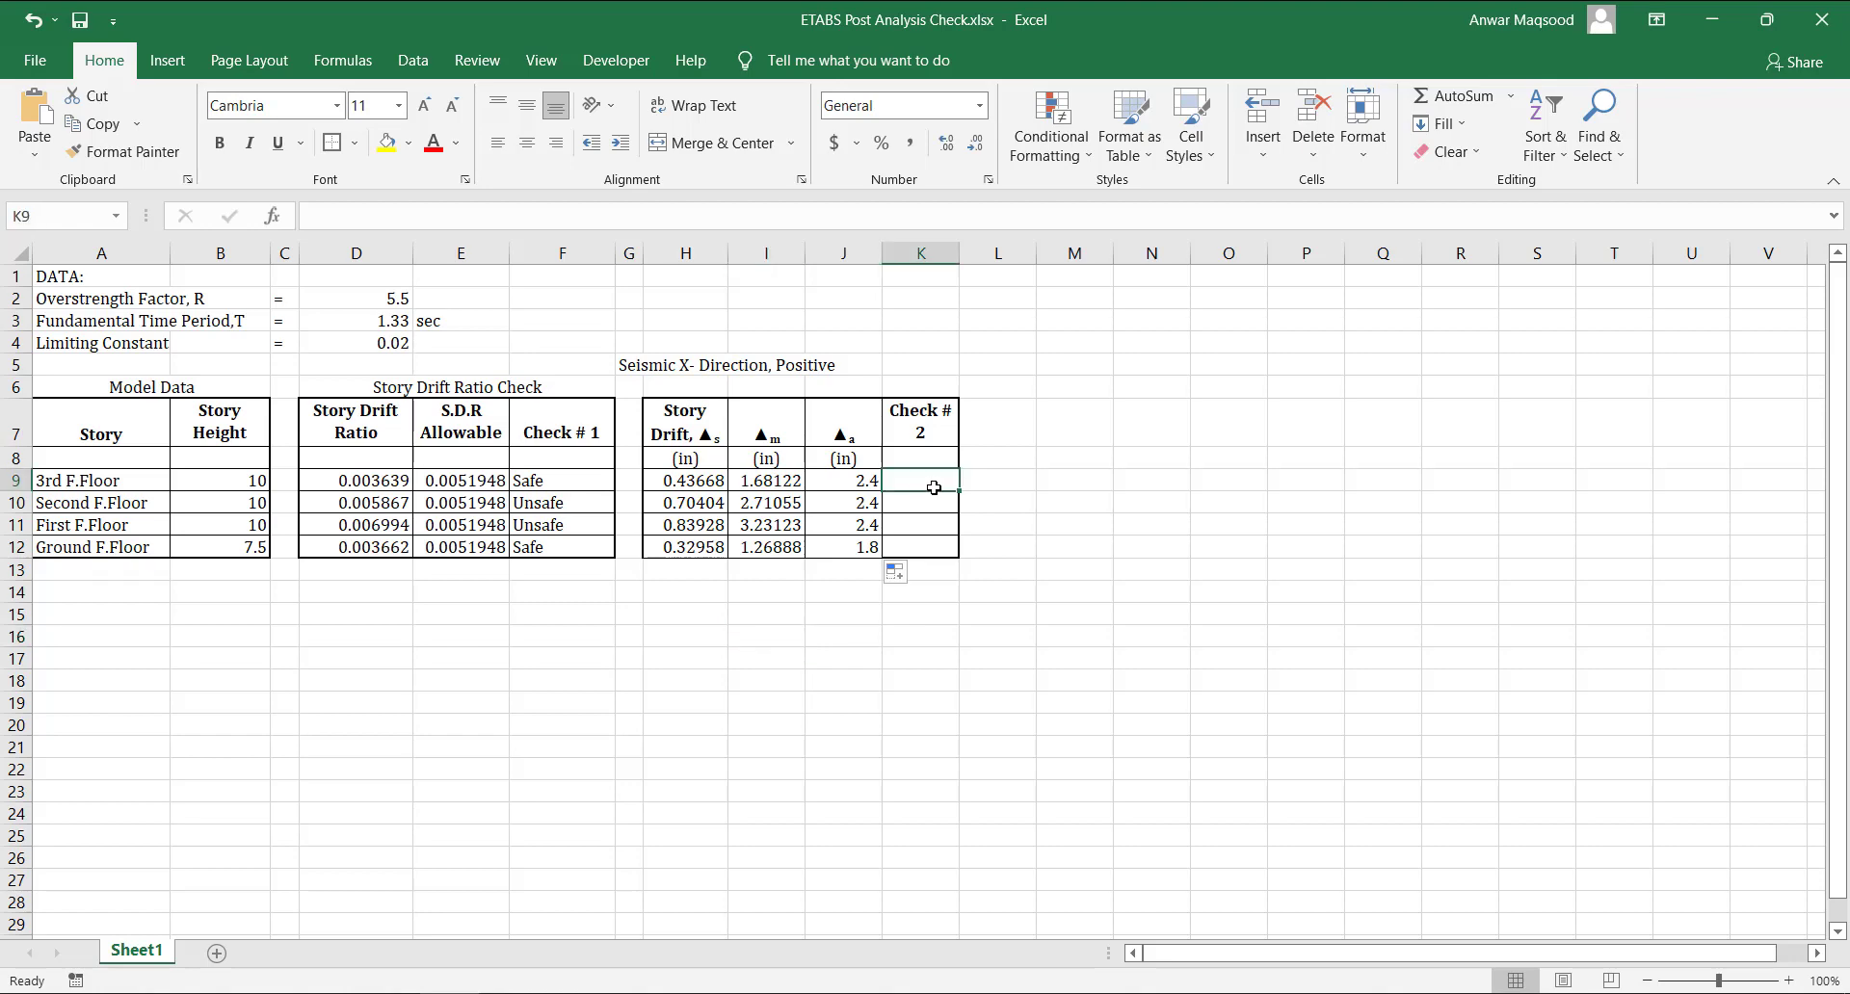
Enter =IF(I9<J9, "Safe", "Unsafe") in K9 and fill it down to K12, giving Safe, Unsafe, Unsafe, Safe.
type("=IF(")
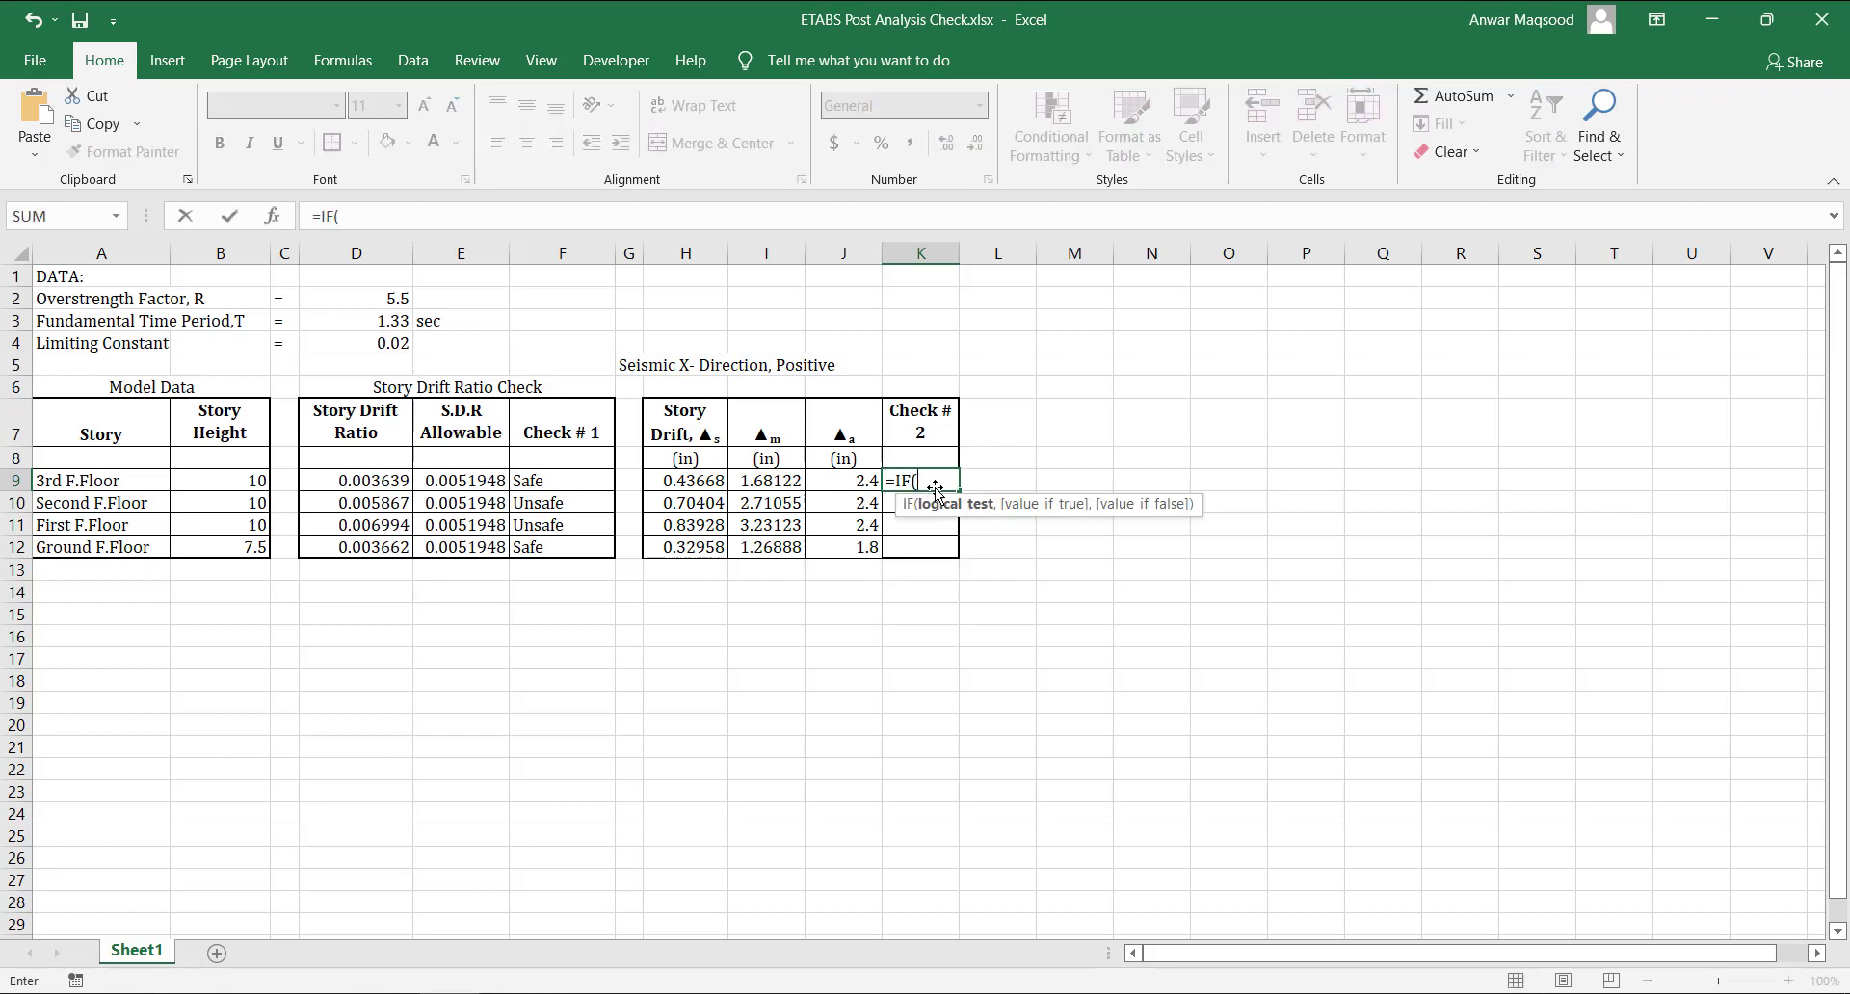
left_click(770, 480)
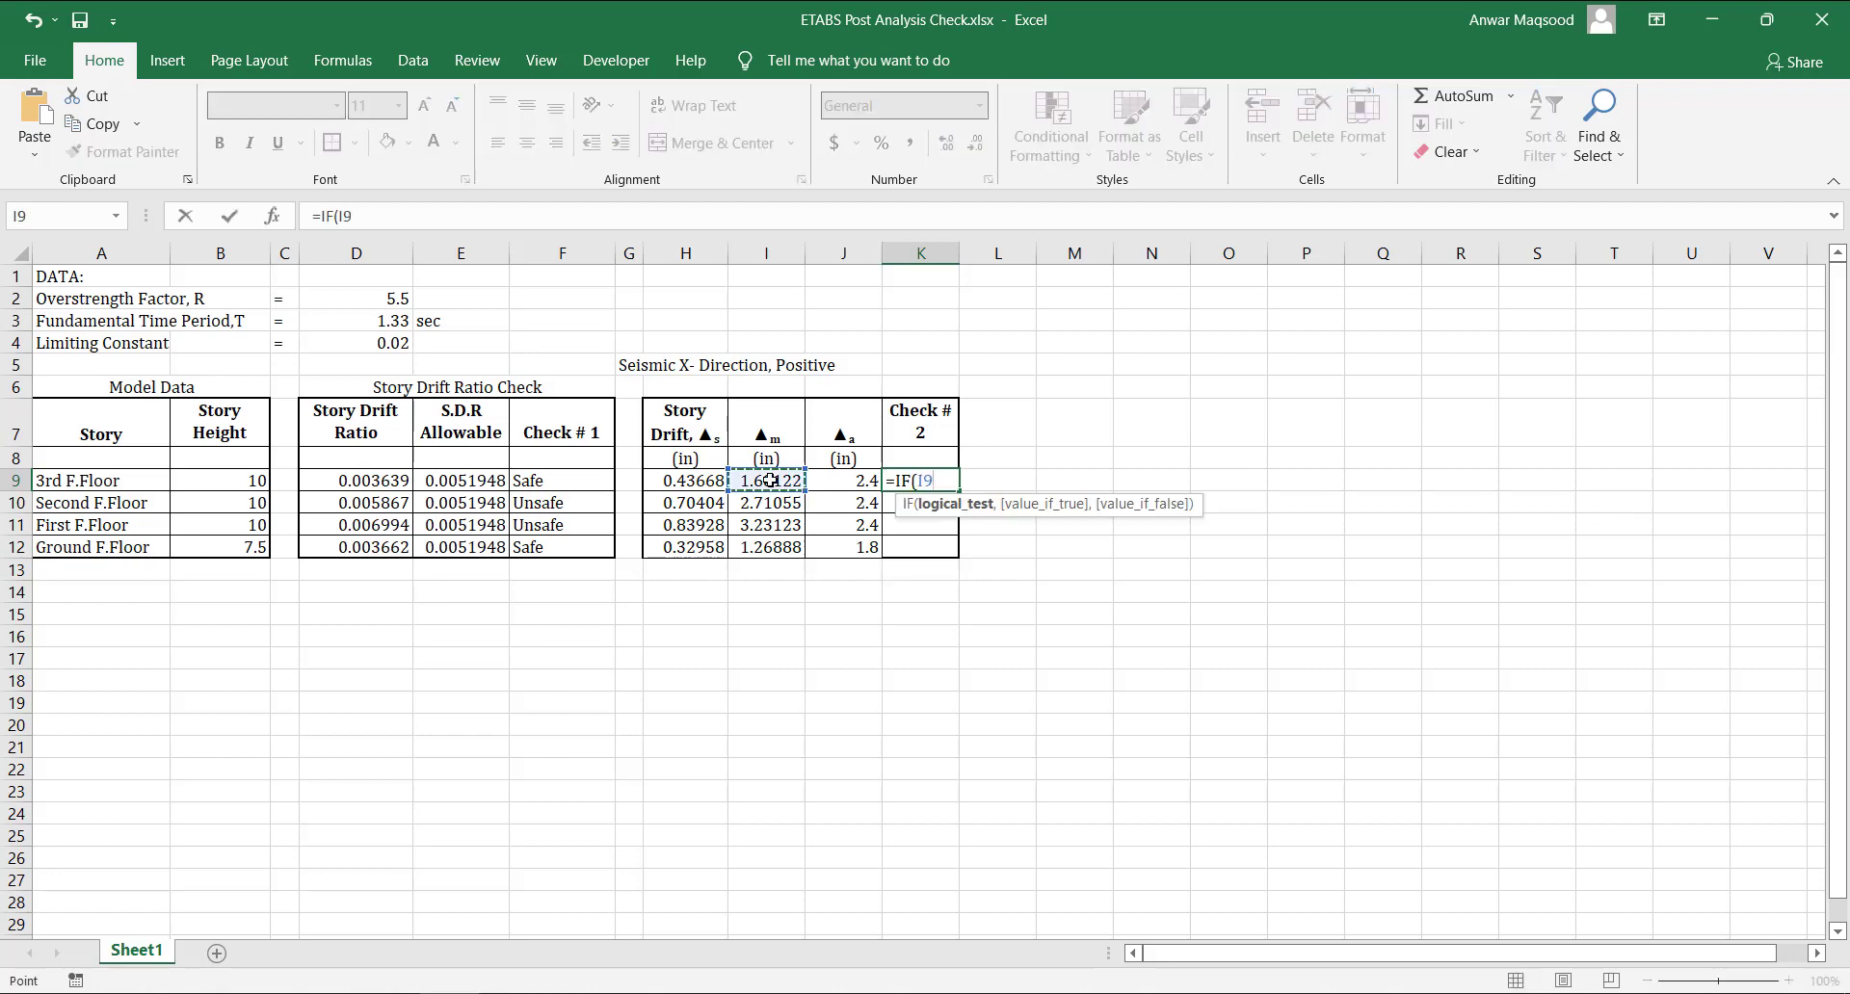
type("<")
left_click(831, 478)
type(",")
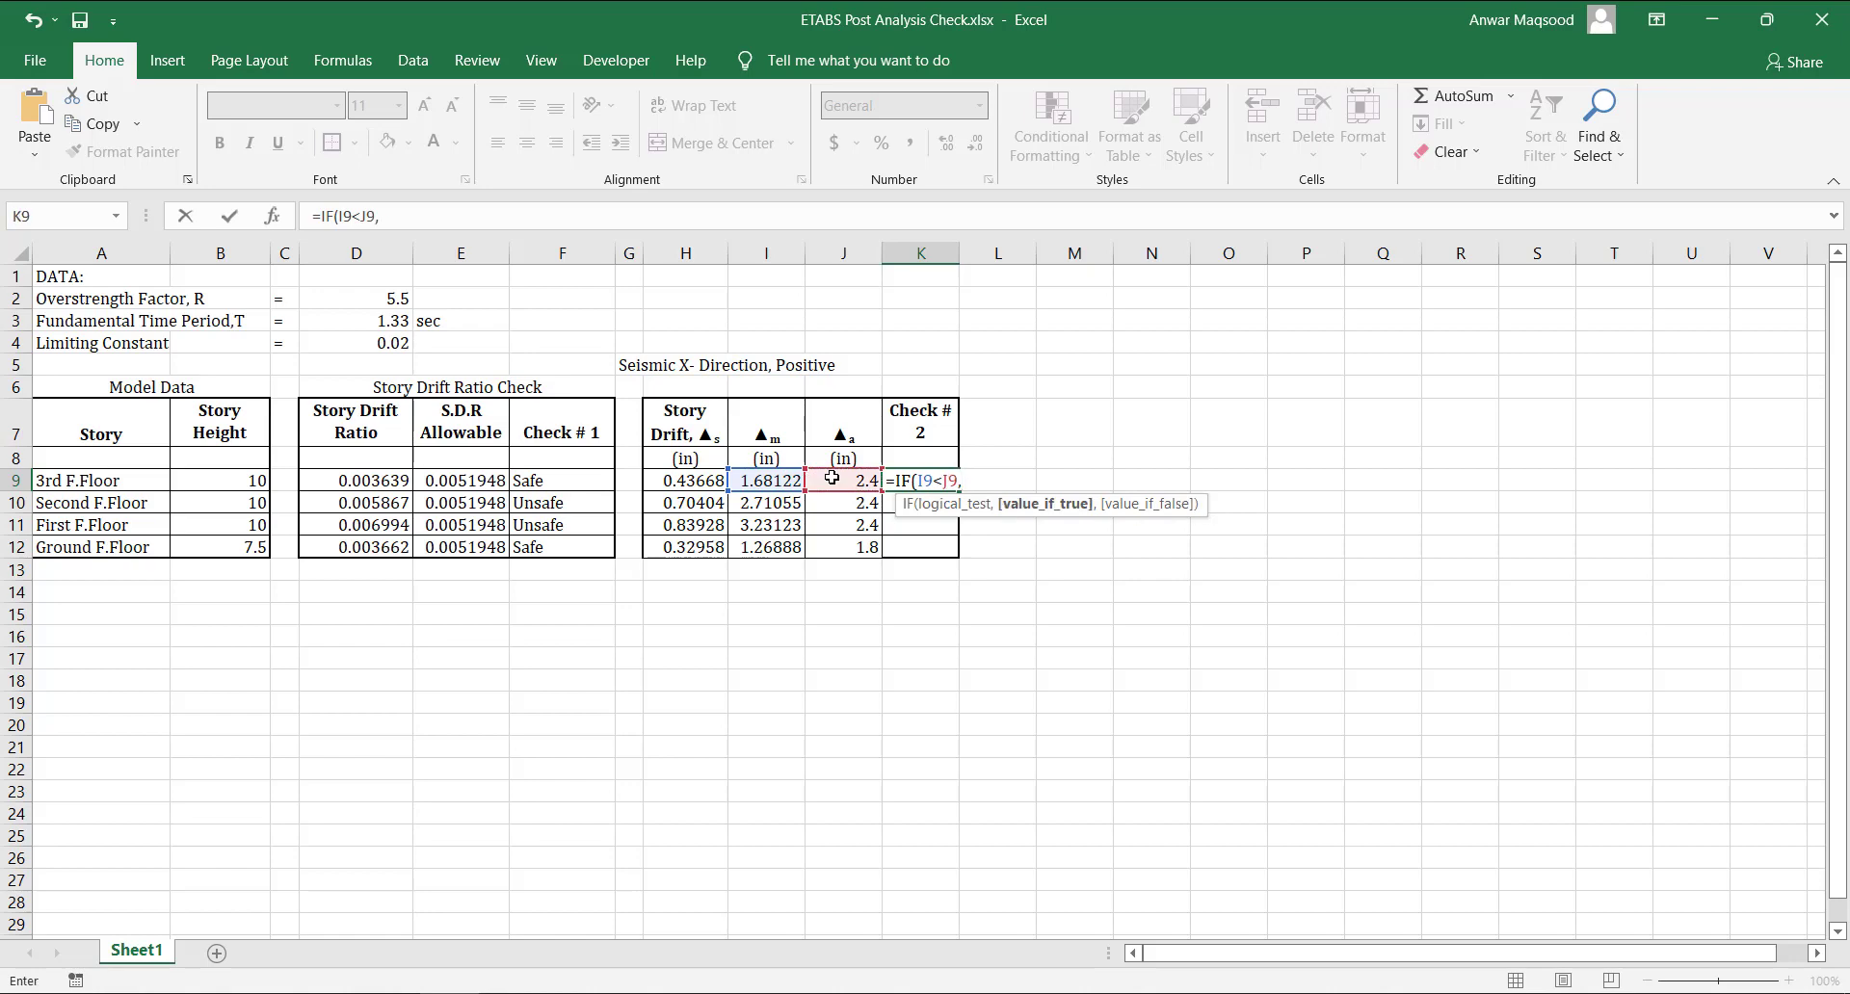
type(" \"Safe\", \"")
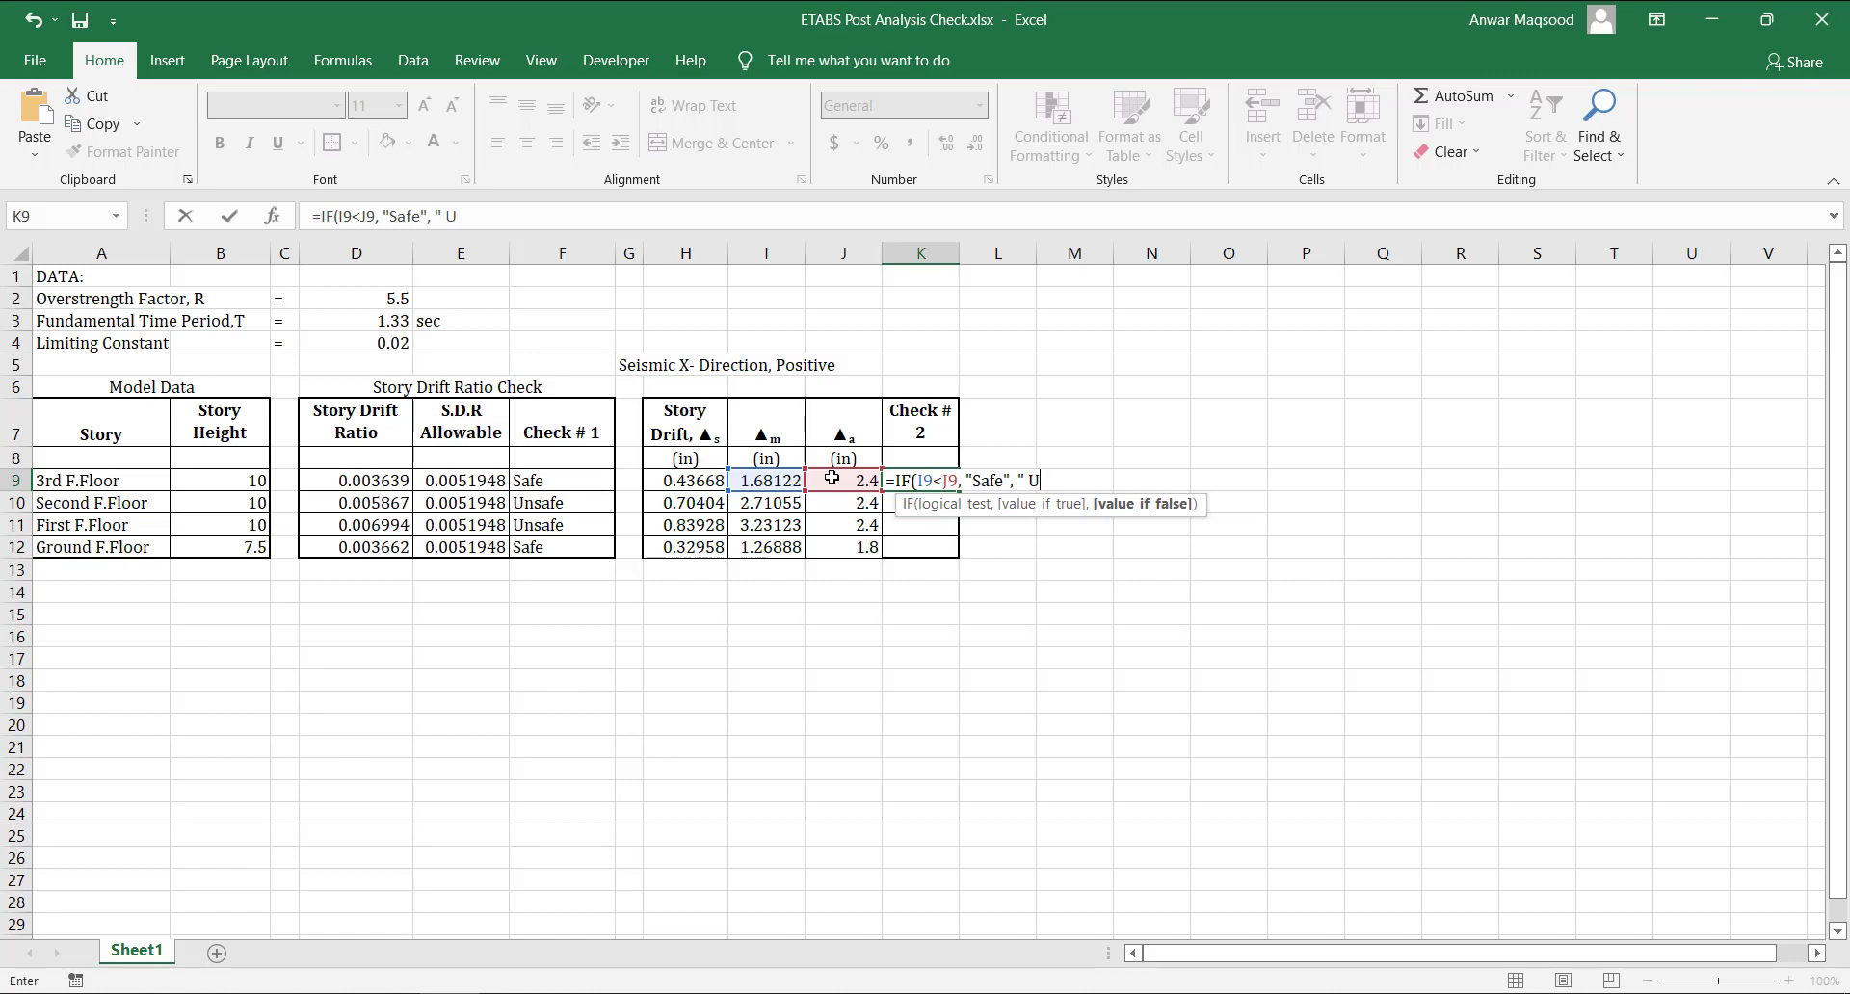
type(" U")
key("BackSpace")
key("BackSpace")
type("Unsafe\")")
key("Return")
left_click(905, 479)
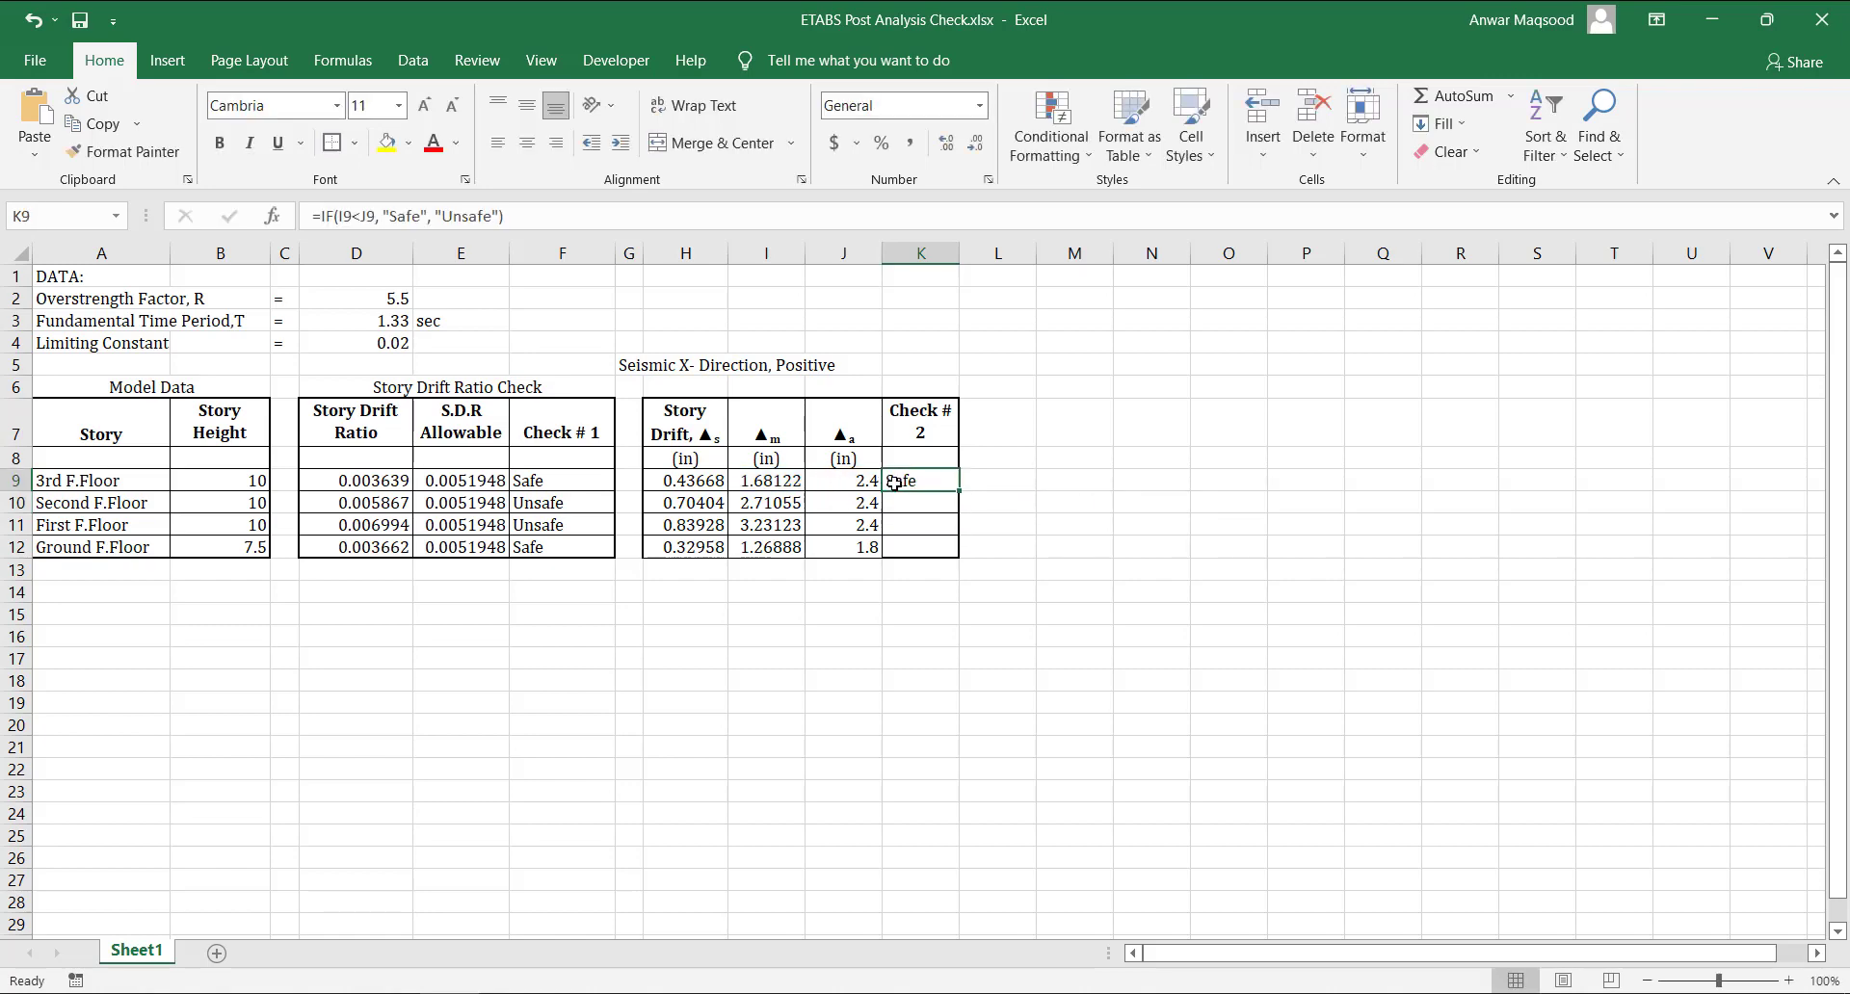
left_click_drag(958, 492, 956, 549)
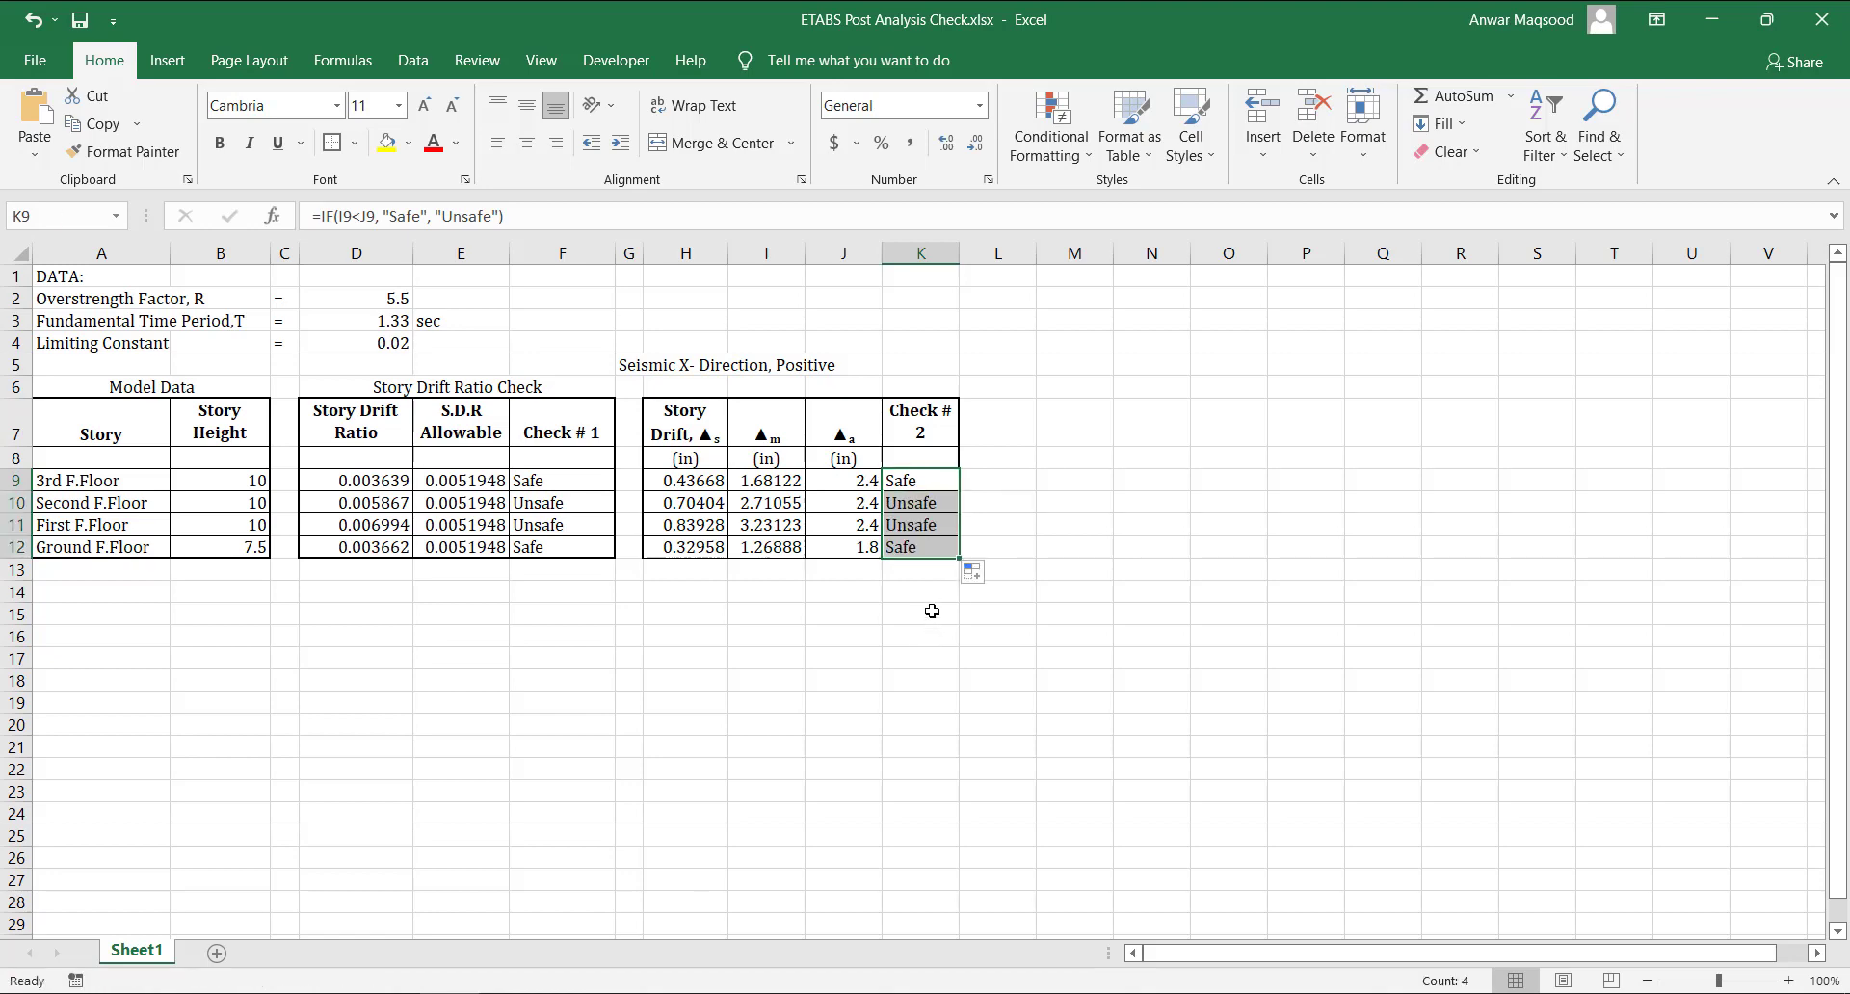
left_click(932, 612)
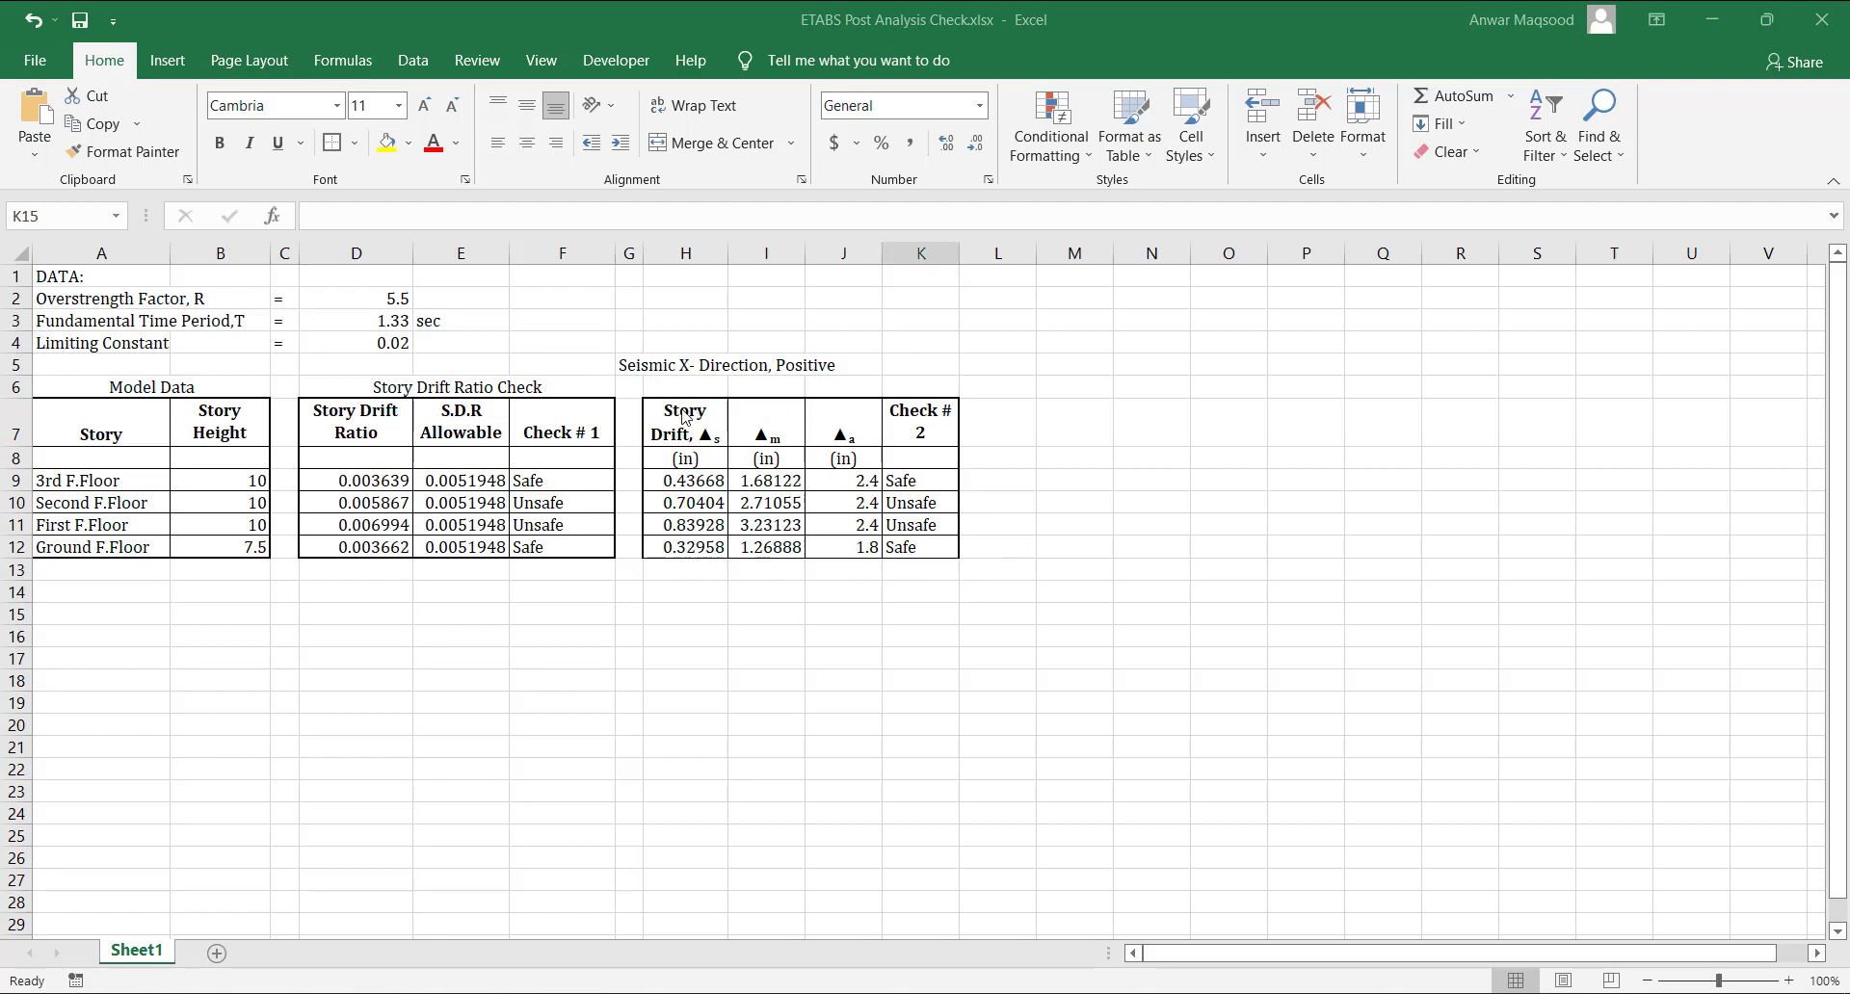
Title the table 'Story Drift Check' in merged H6 and narrow column L into a thin spacer.
left_click_drag(714, 422, 920, 547)
left_click(764, 387)
type("Story Drift Check")
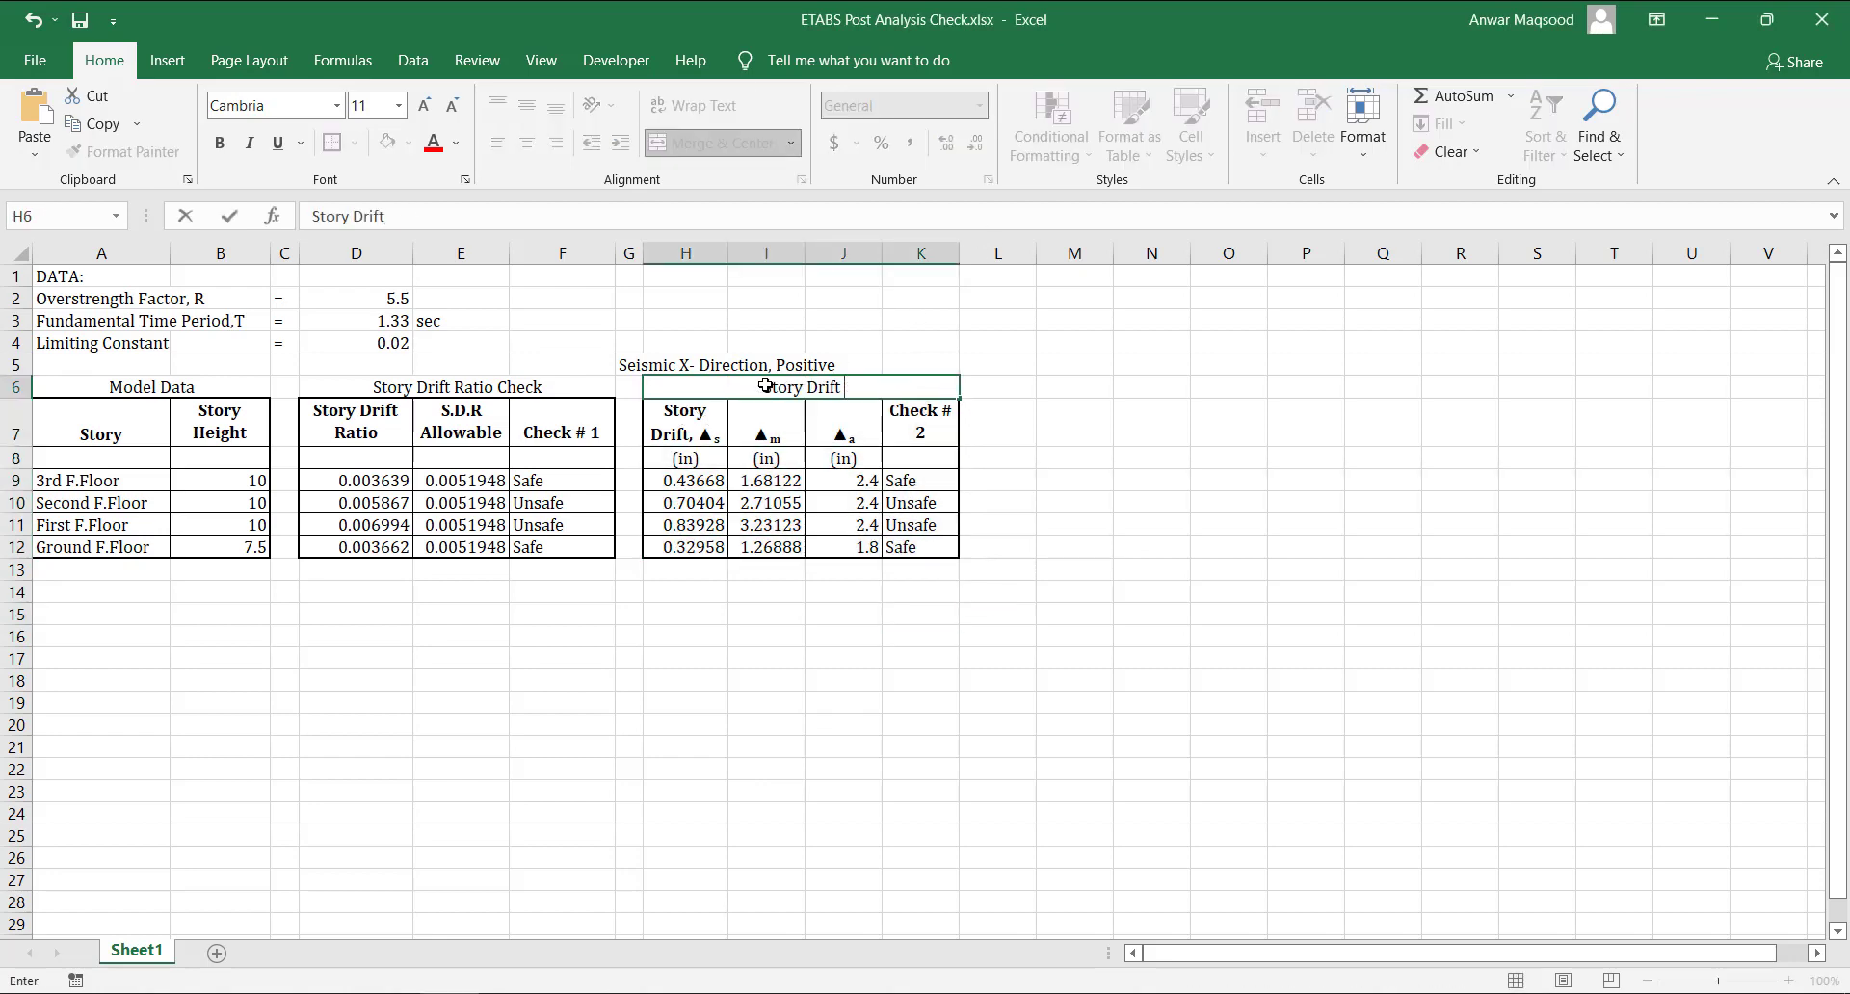
left_click(1367, 607)
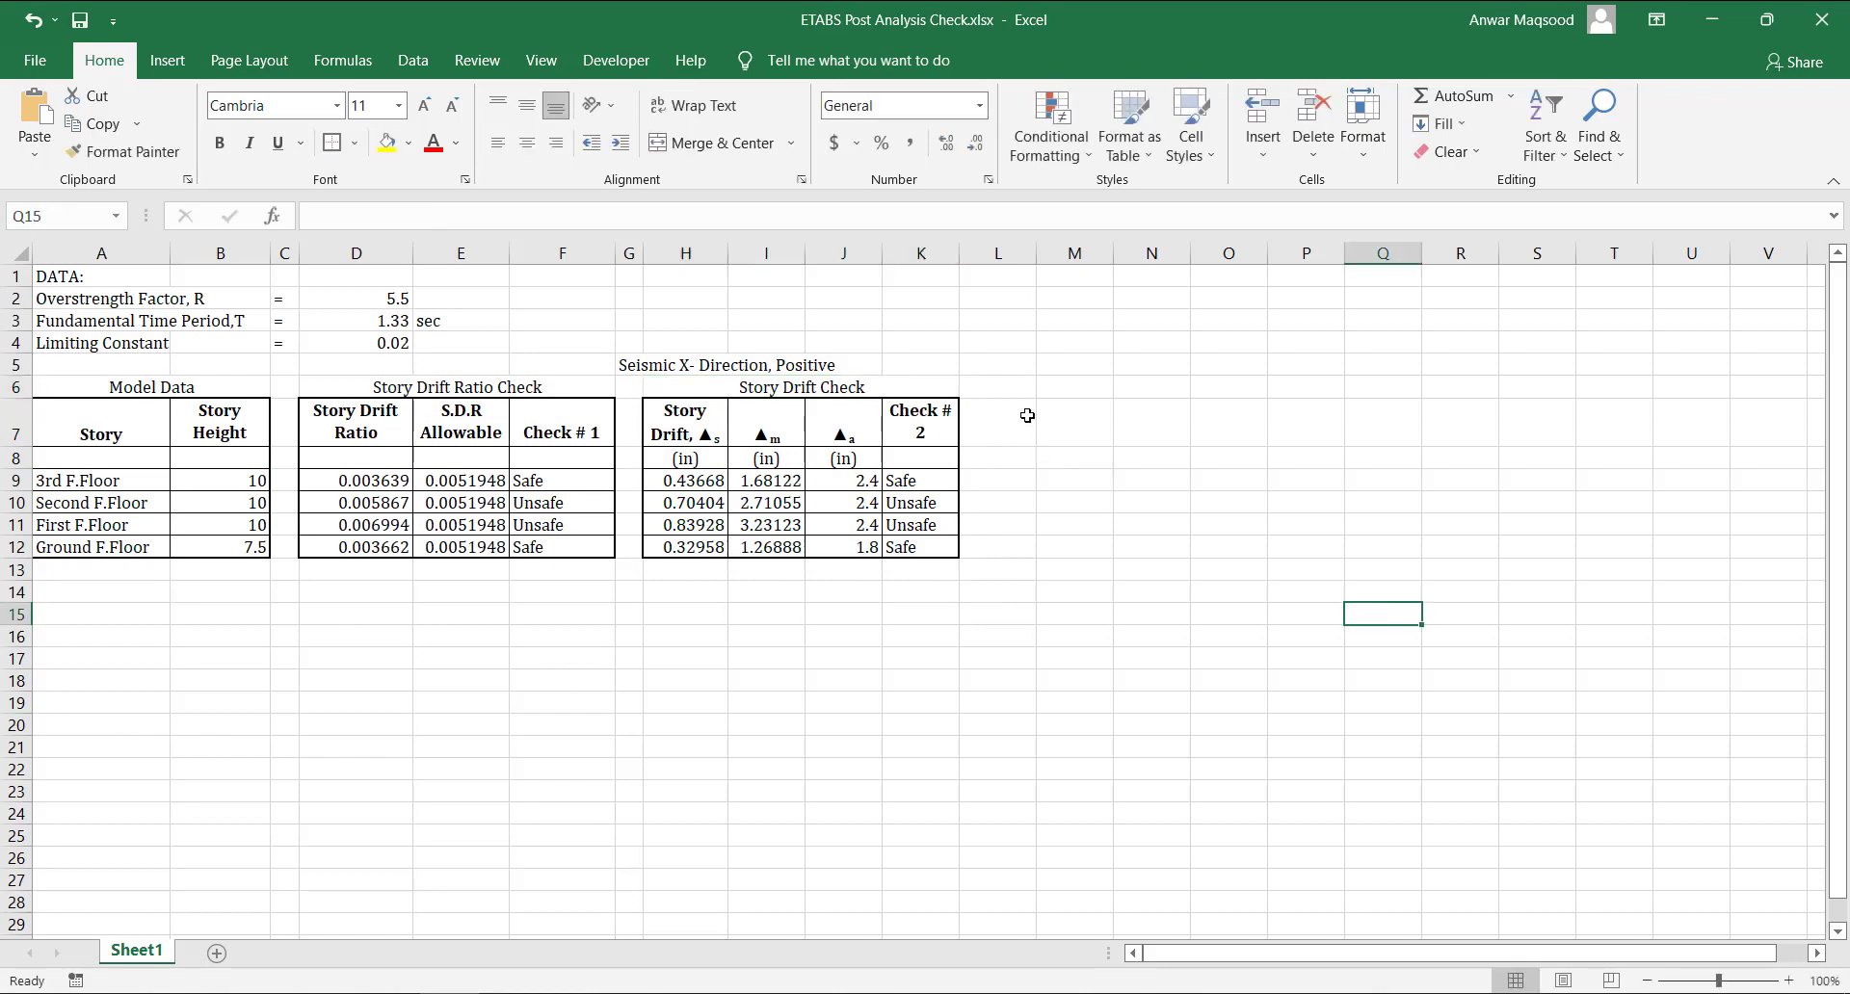
left_click_drag(1037, 253, 1296, 250)
Type the headers Cumu. Displacement, Allowed Disp., C.A. Disp, and Check # 3 into M7:P7, then select them.
left_click(1060, 411)
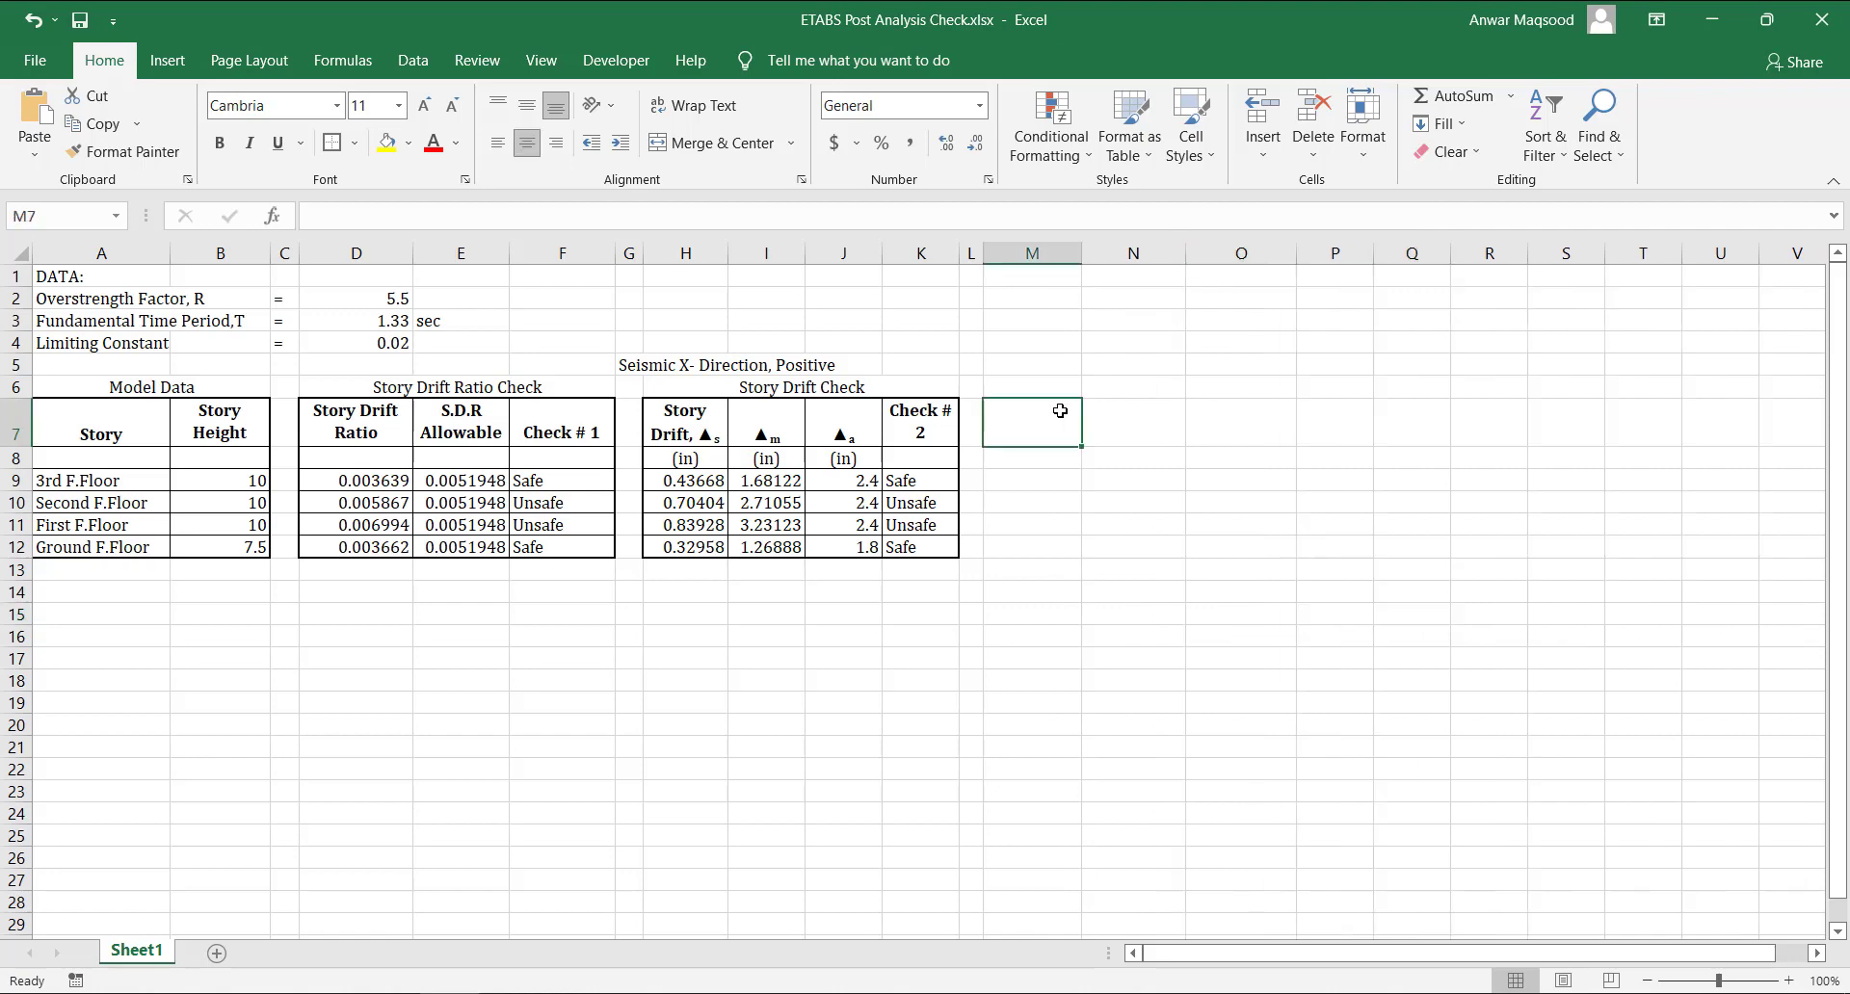
type("Cumu. ")
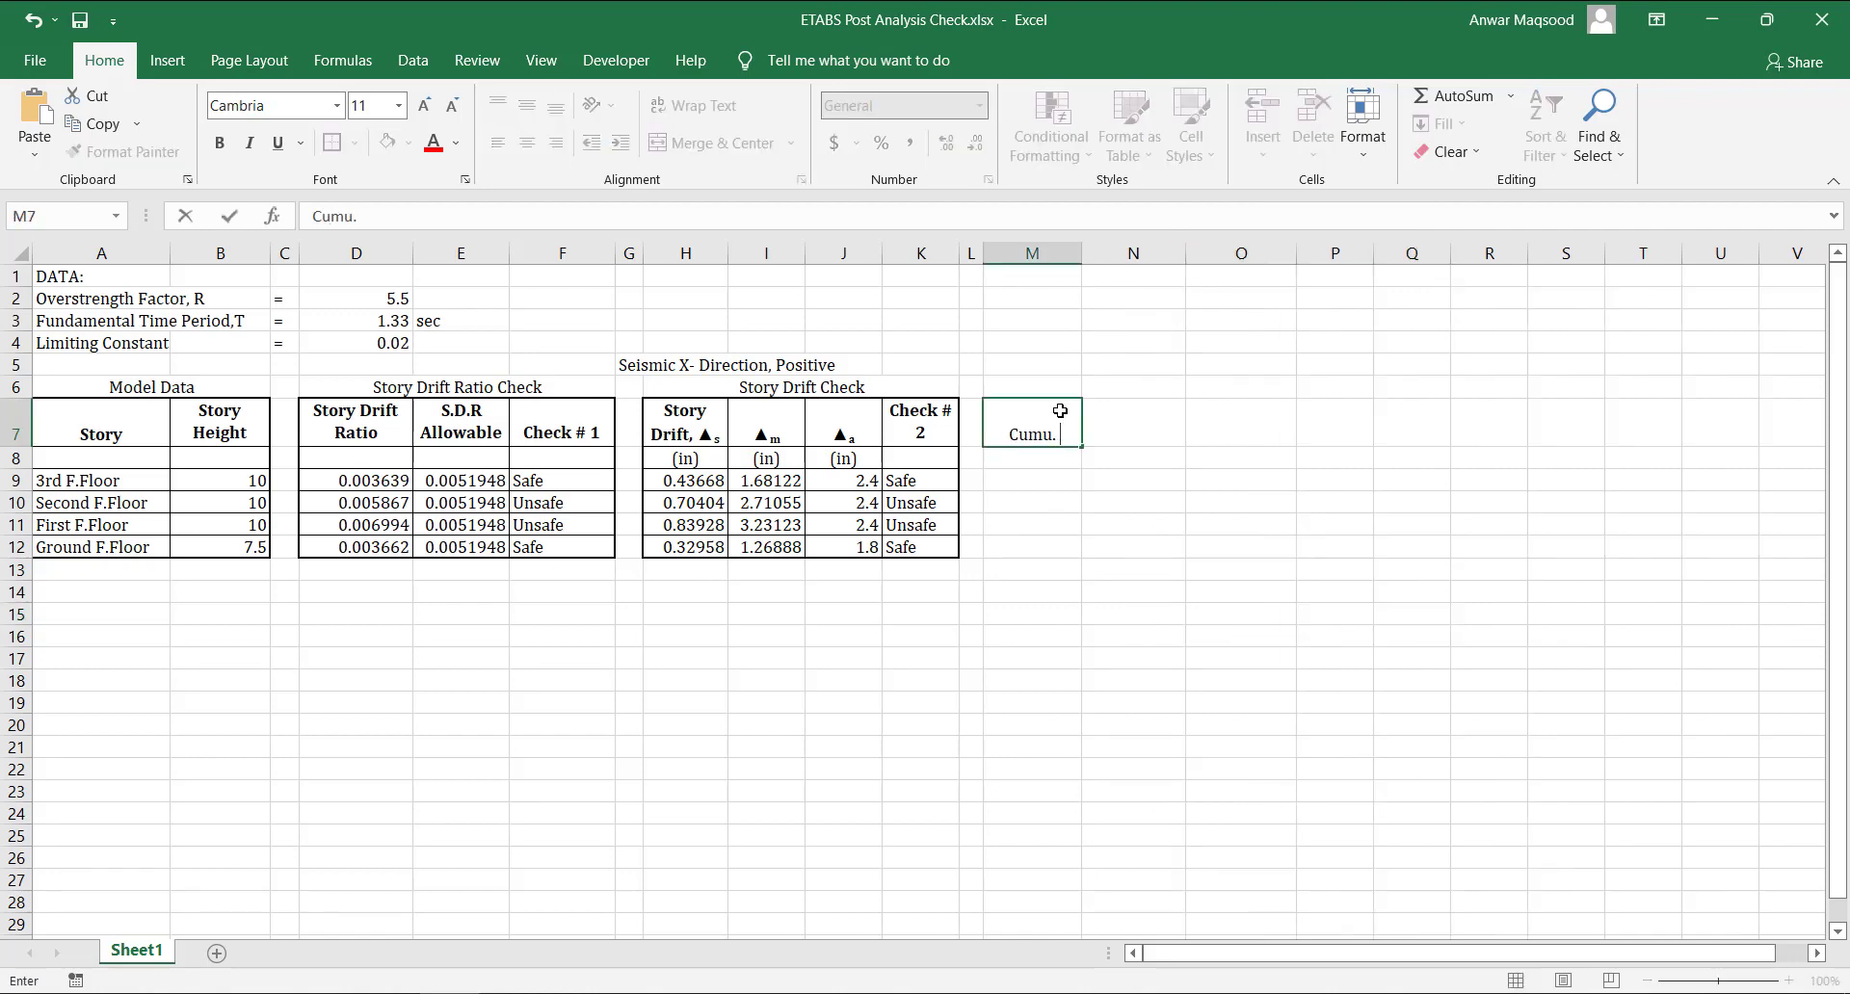
type("Displacement")
key("Tab")
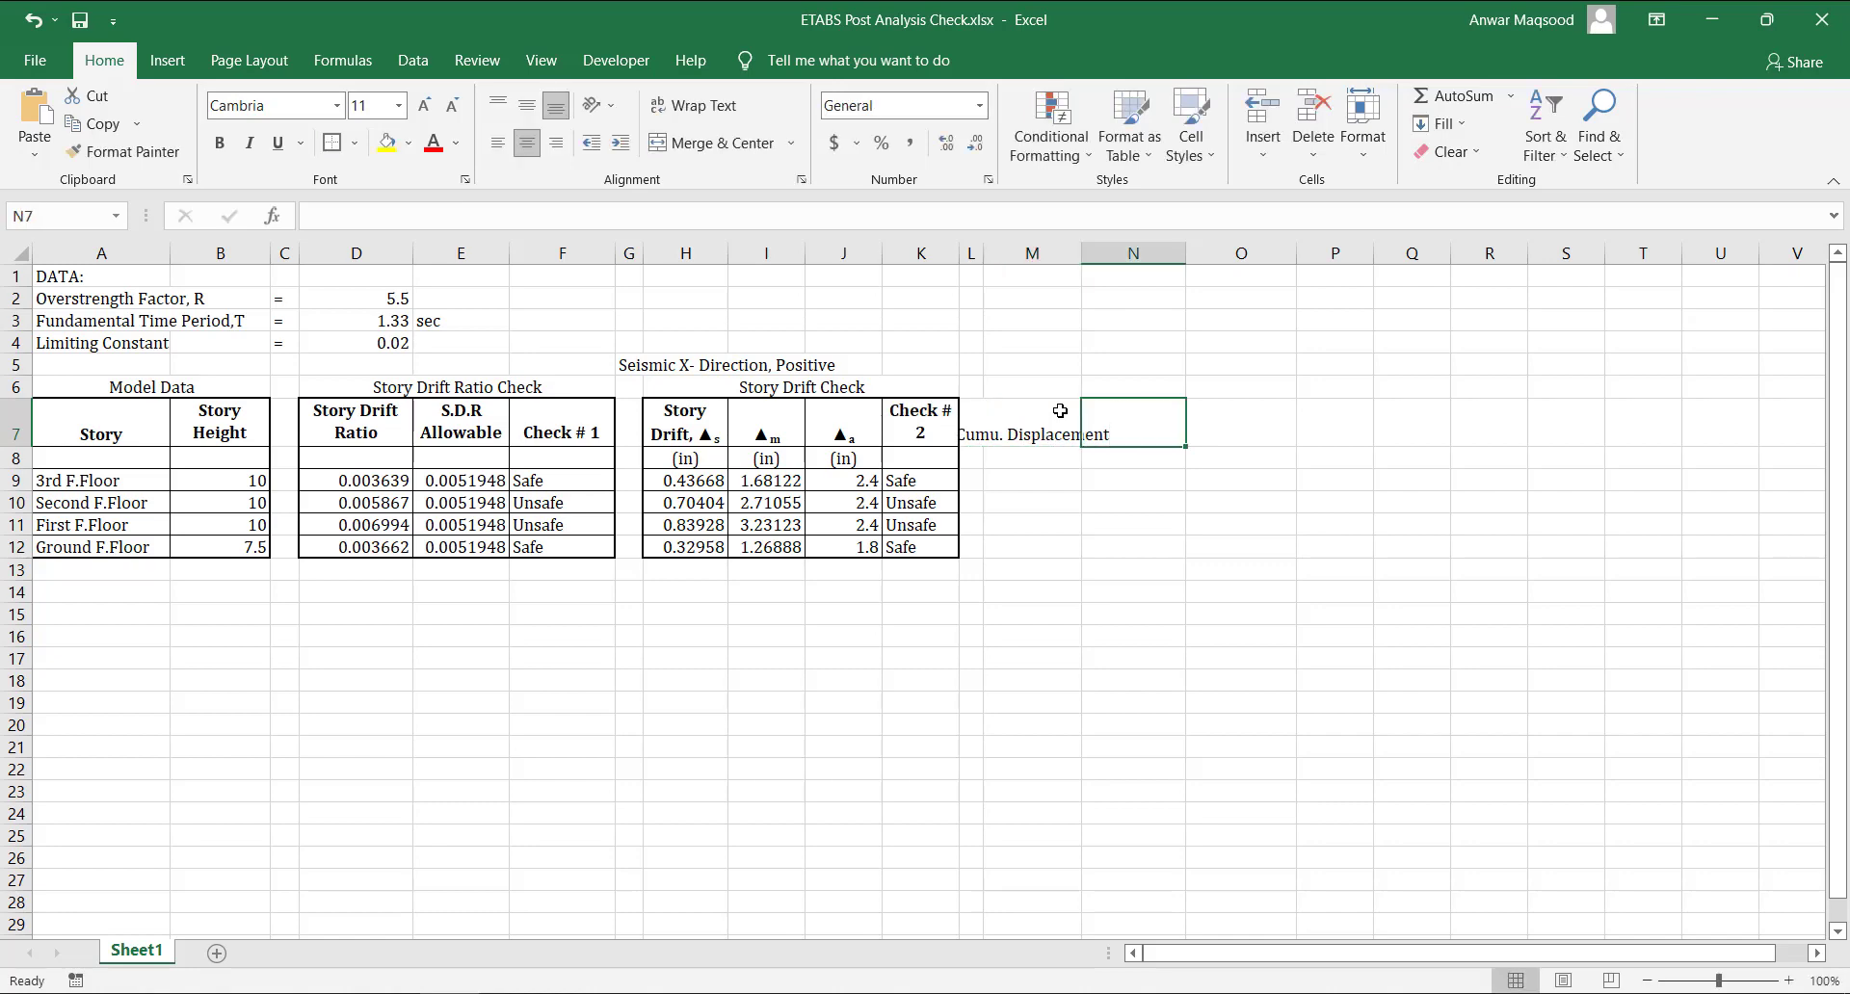
type("Allowed")
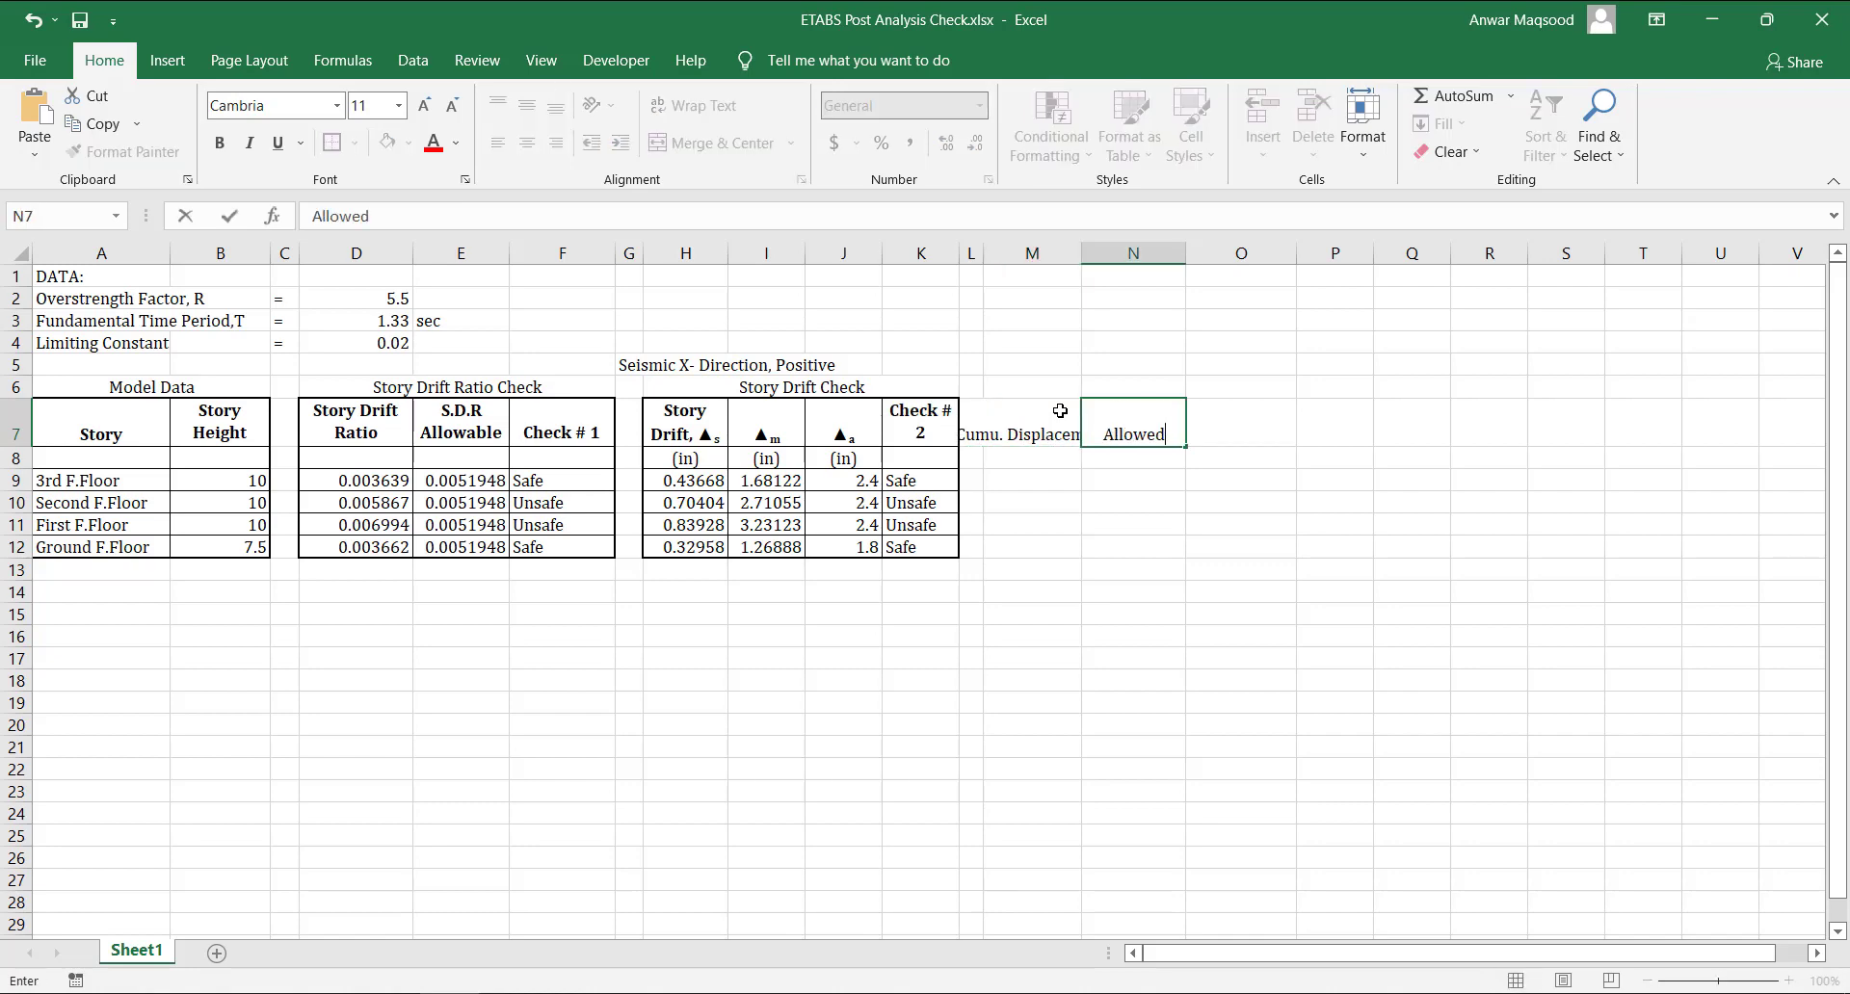
type(" Disp.")
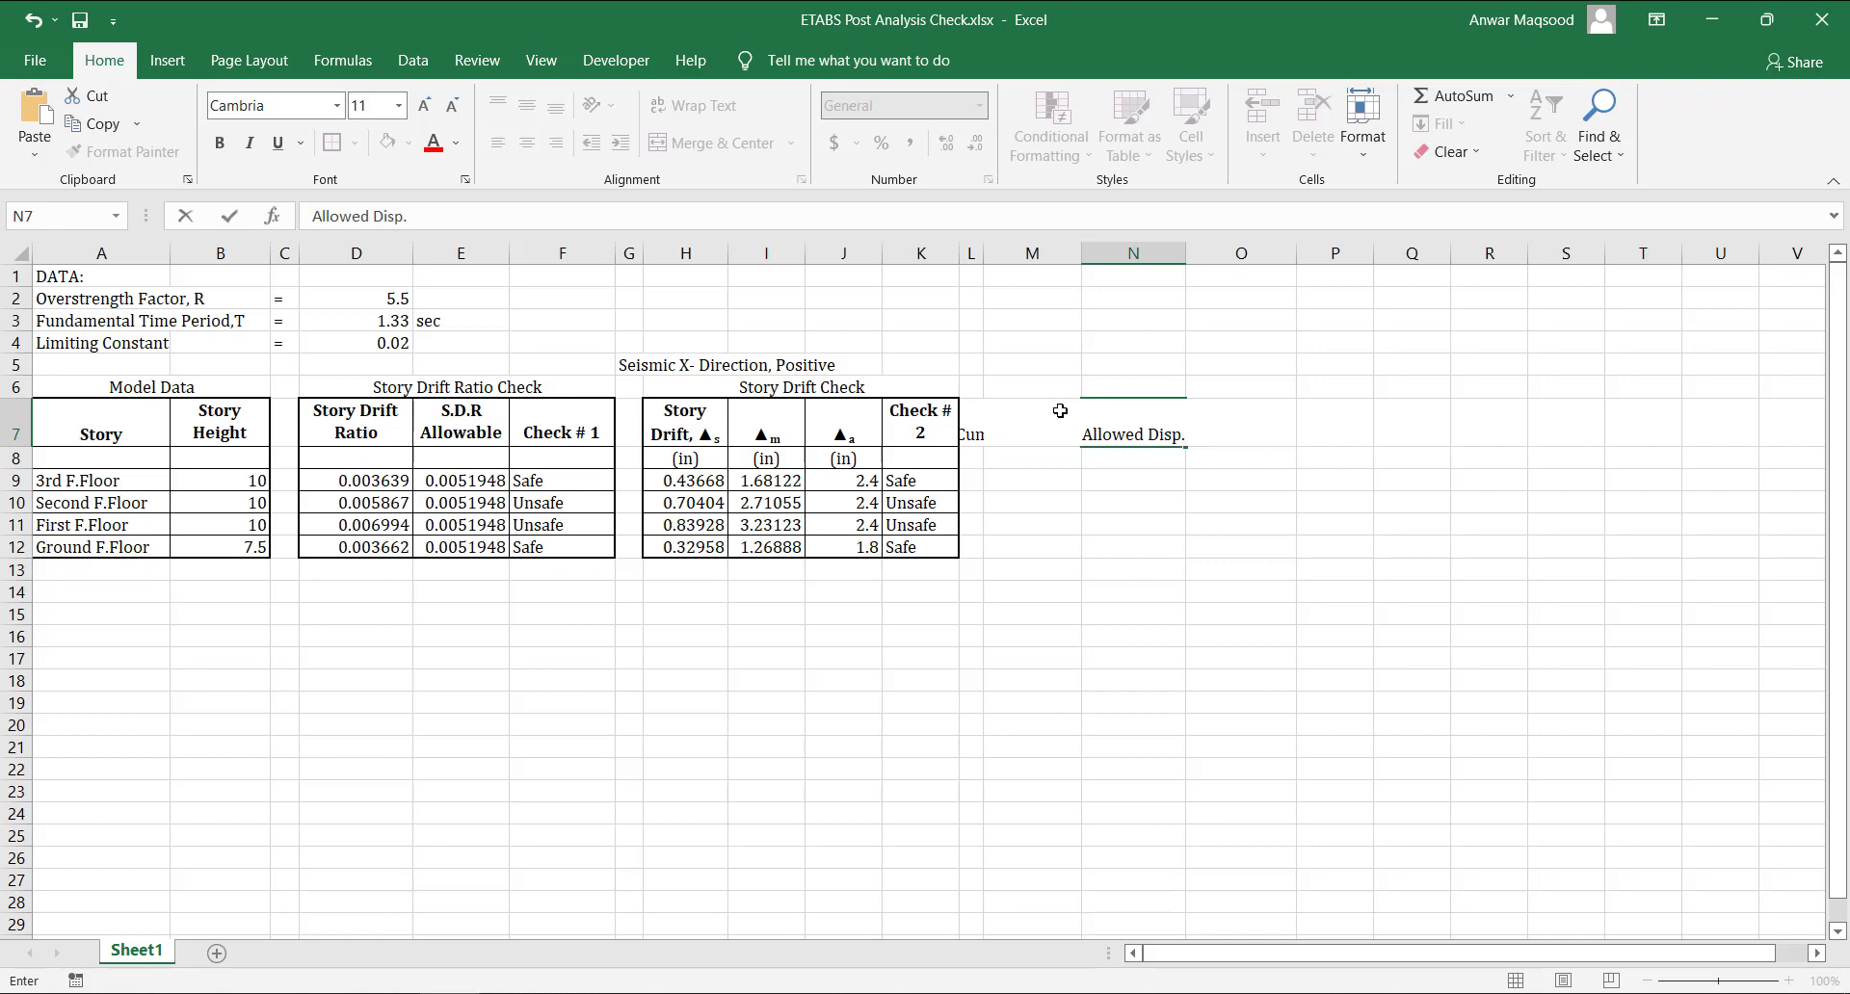
key("Tab")
type("C")
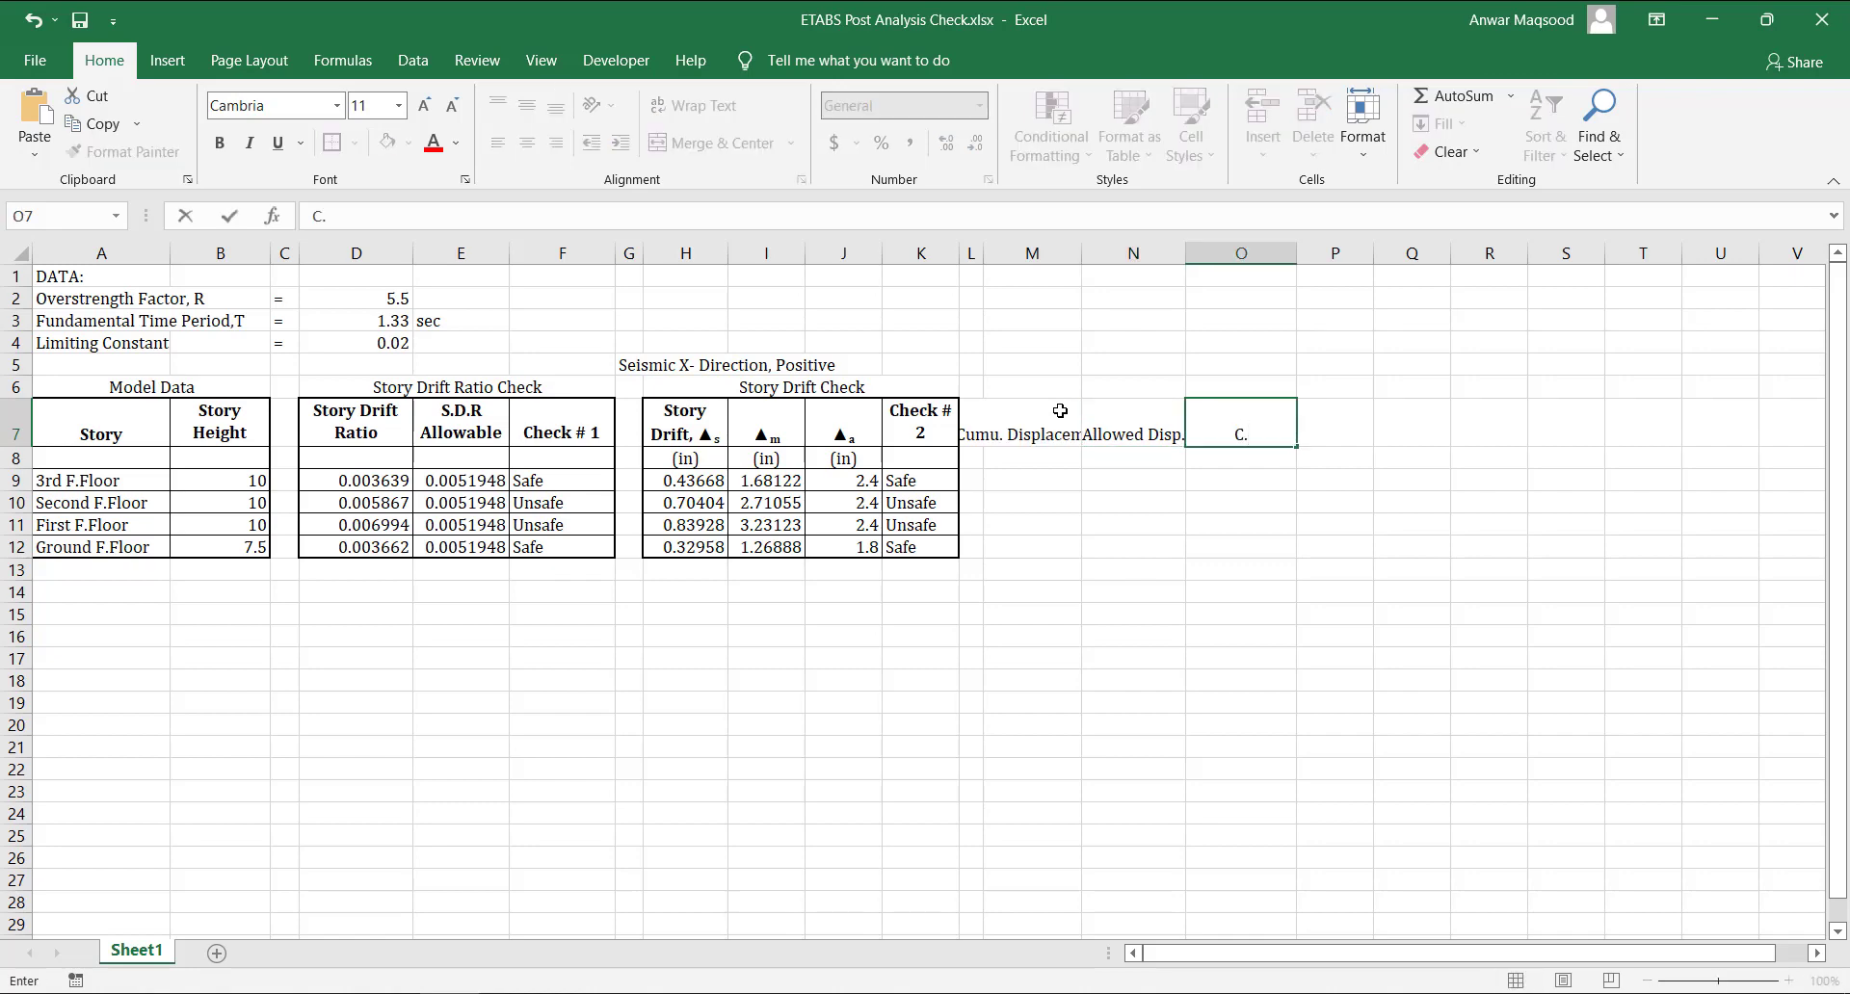
type(".A. Disp,")
key("Tab")
type("Chec")
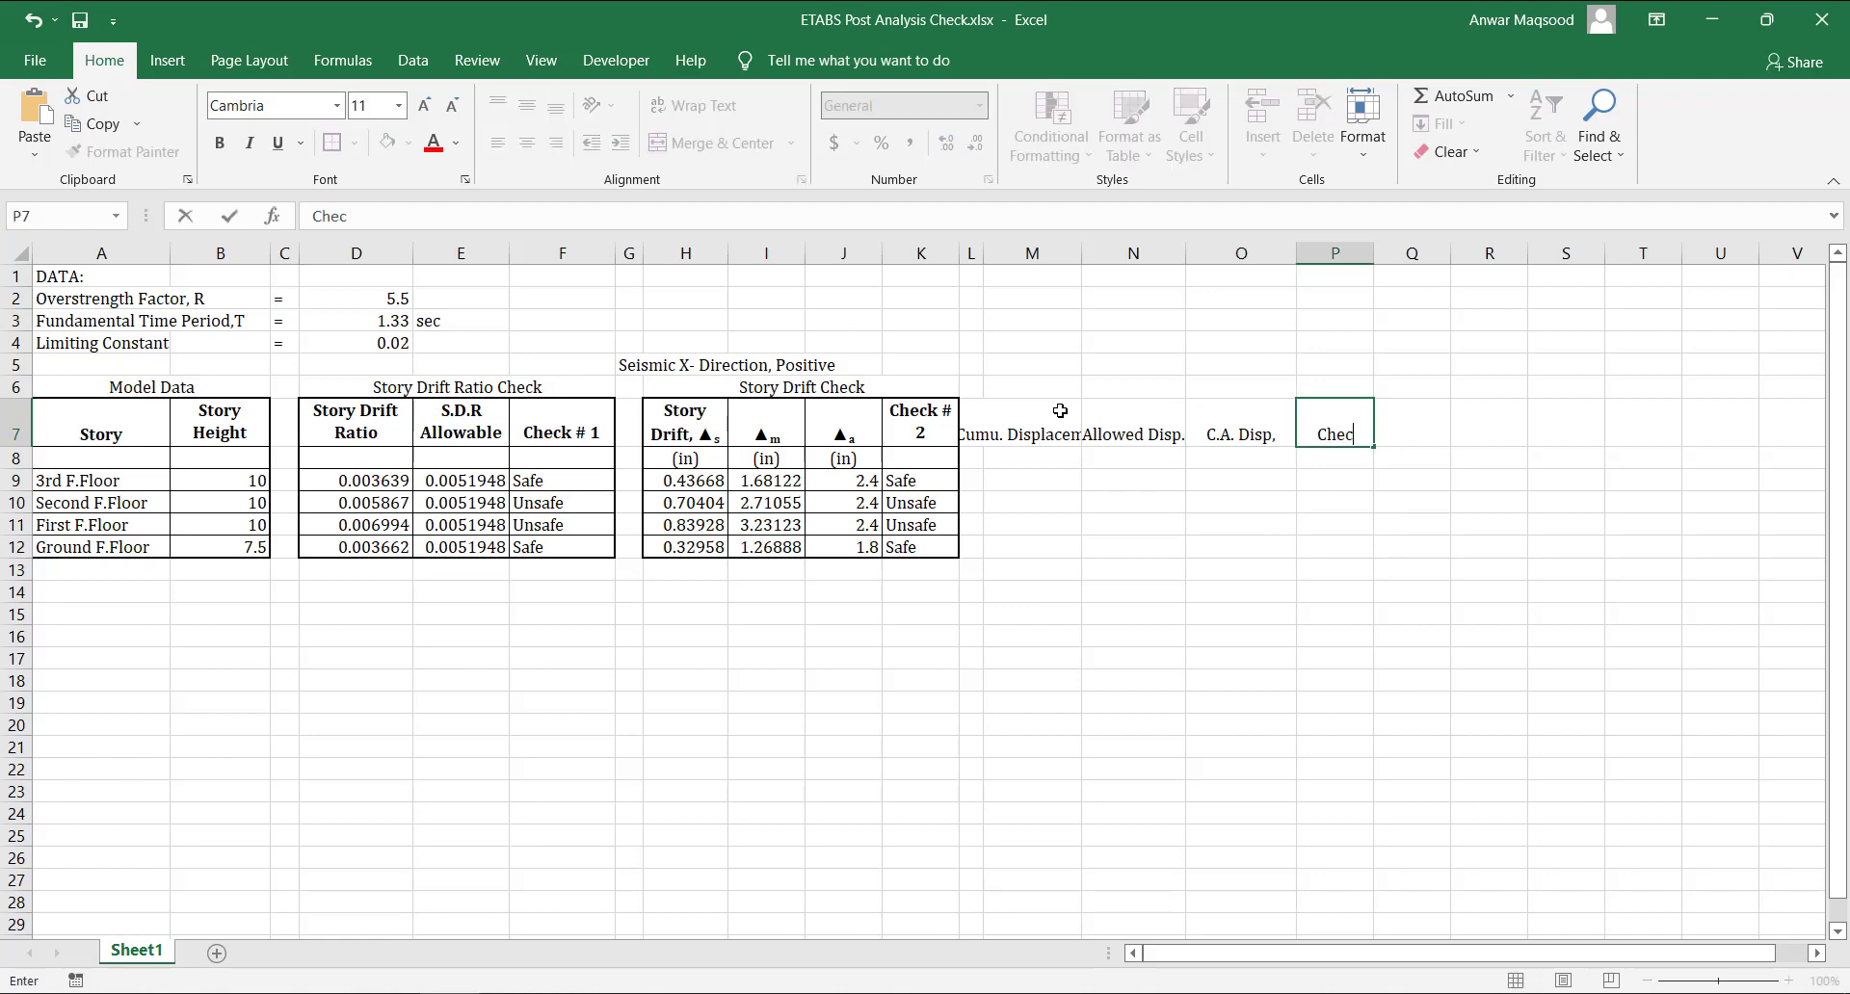
type("k # 3")
key("Return")
left_click_drag(1037, 412, 1307, 434)
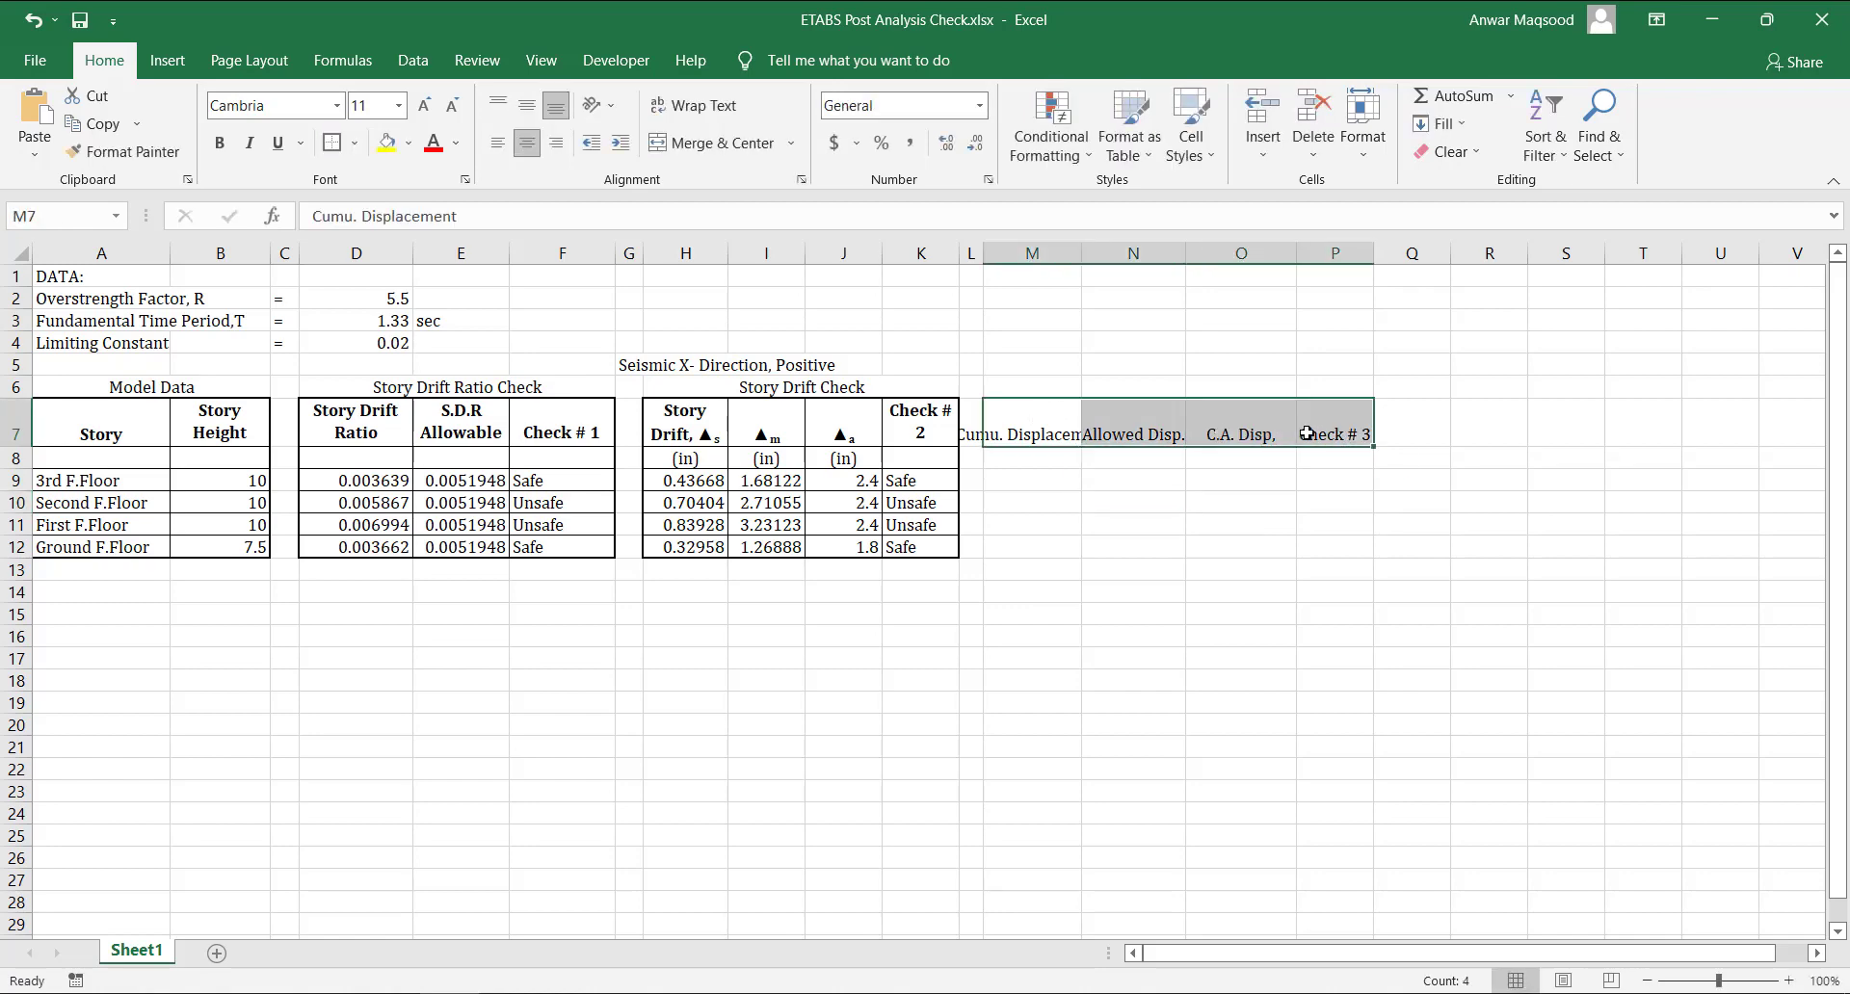
Make the M7:P7 headers bold with wrapped text.
key("ctrl+b")
key("alt+h")
key("w")
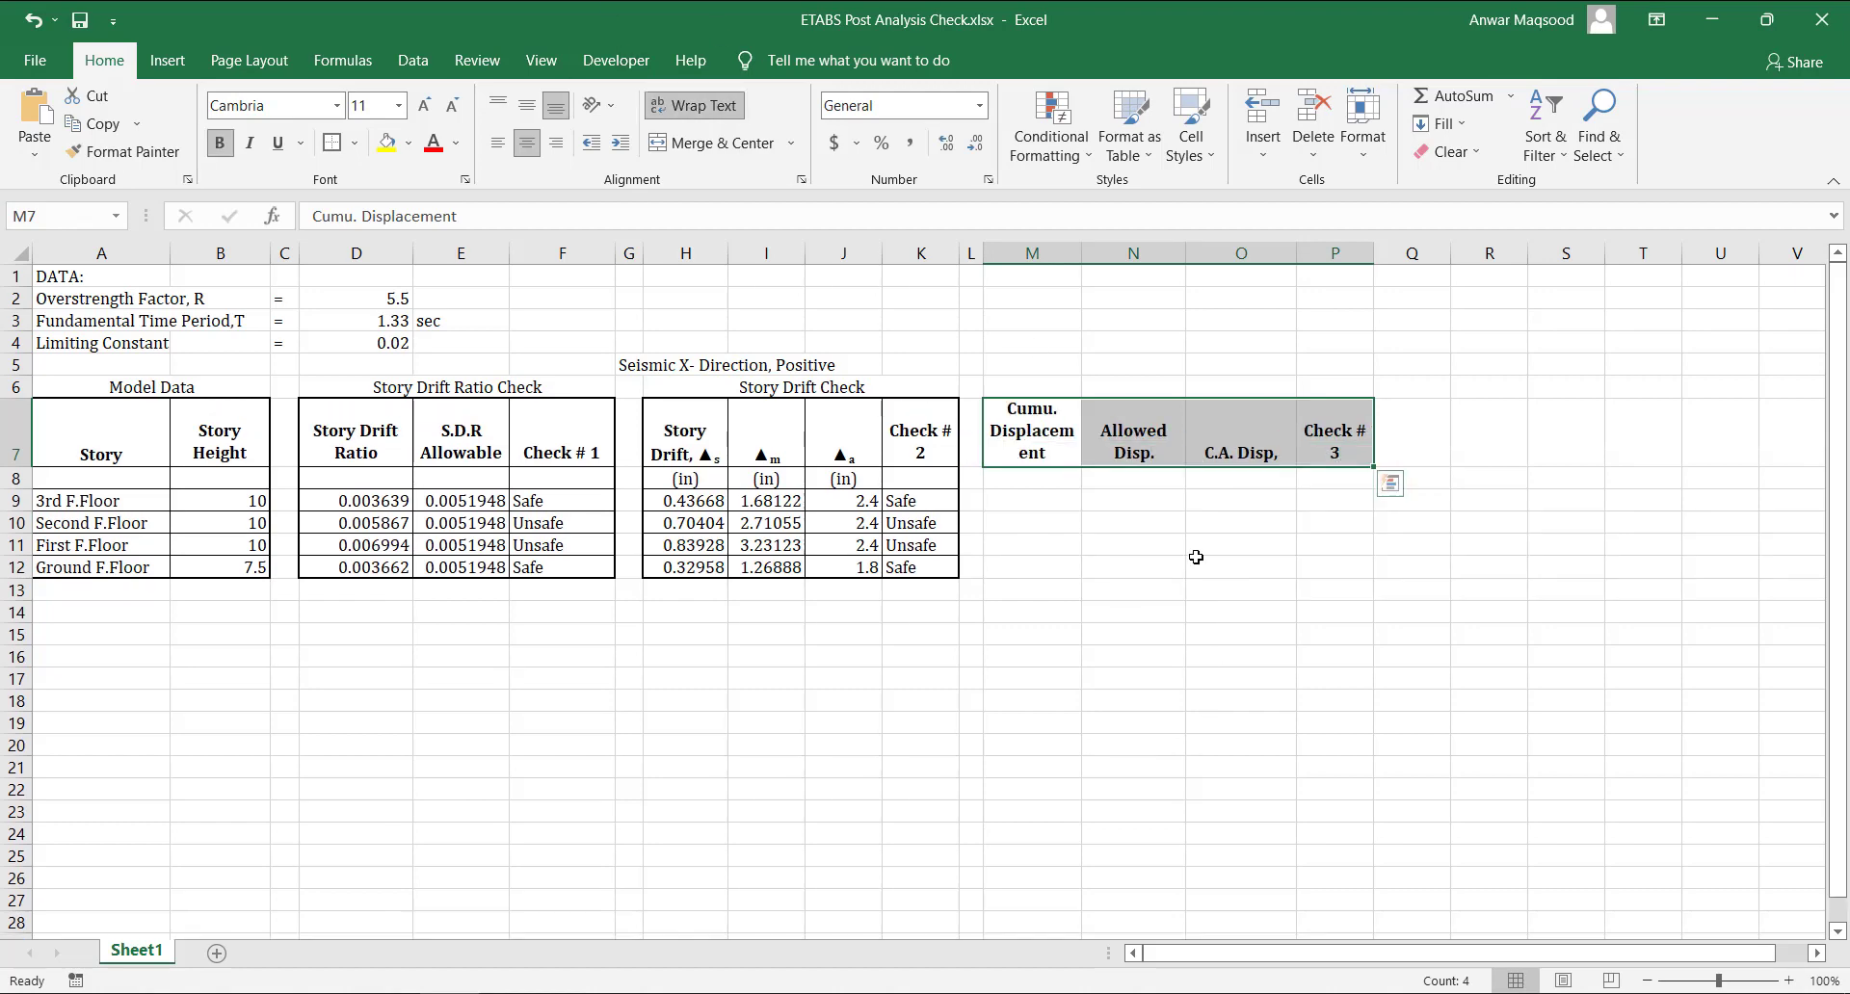
left_click(1195, 557)
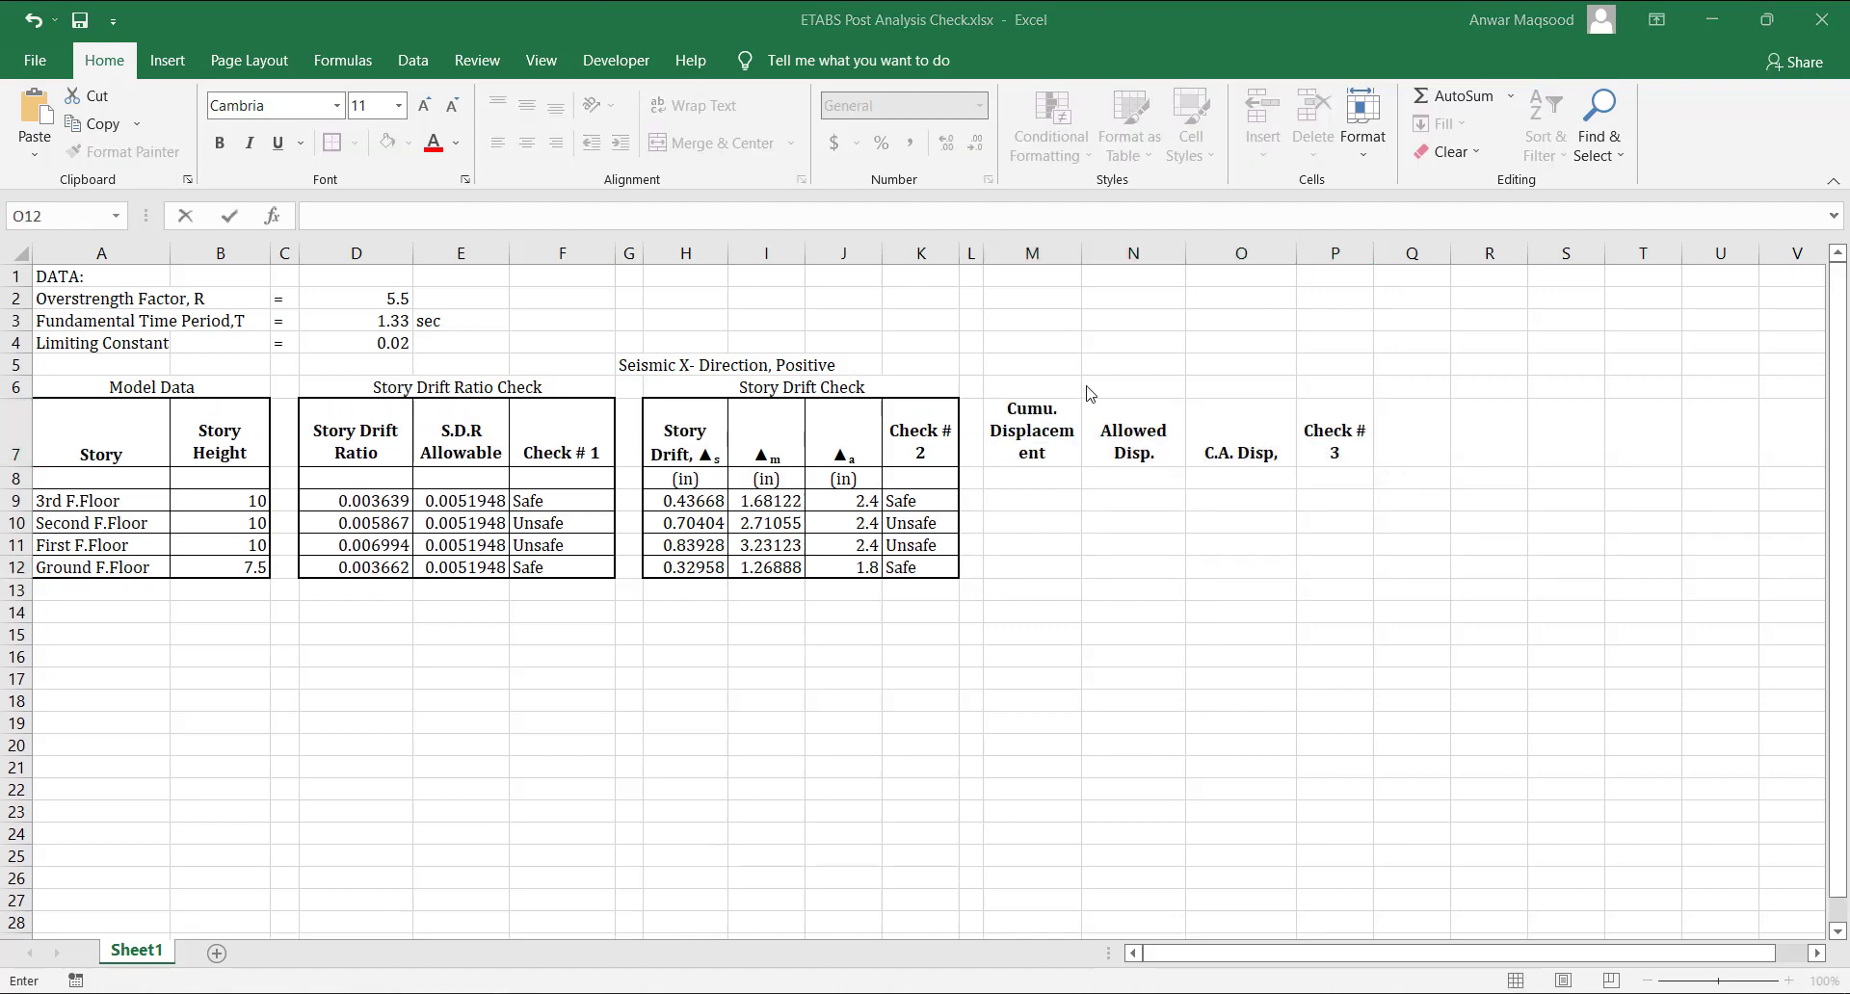
Append δa to the Allowed Disp. header in N7, with the a as subscript.
left_click(1164, 455)
double_click(1165, 454)
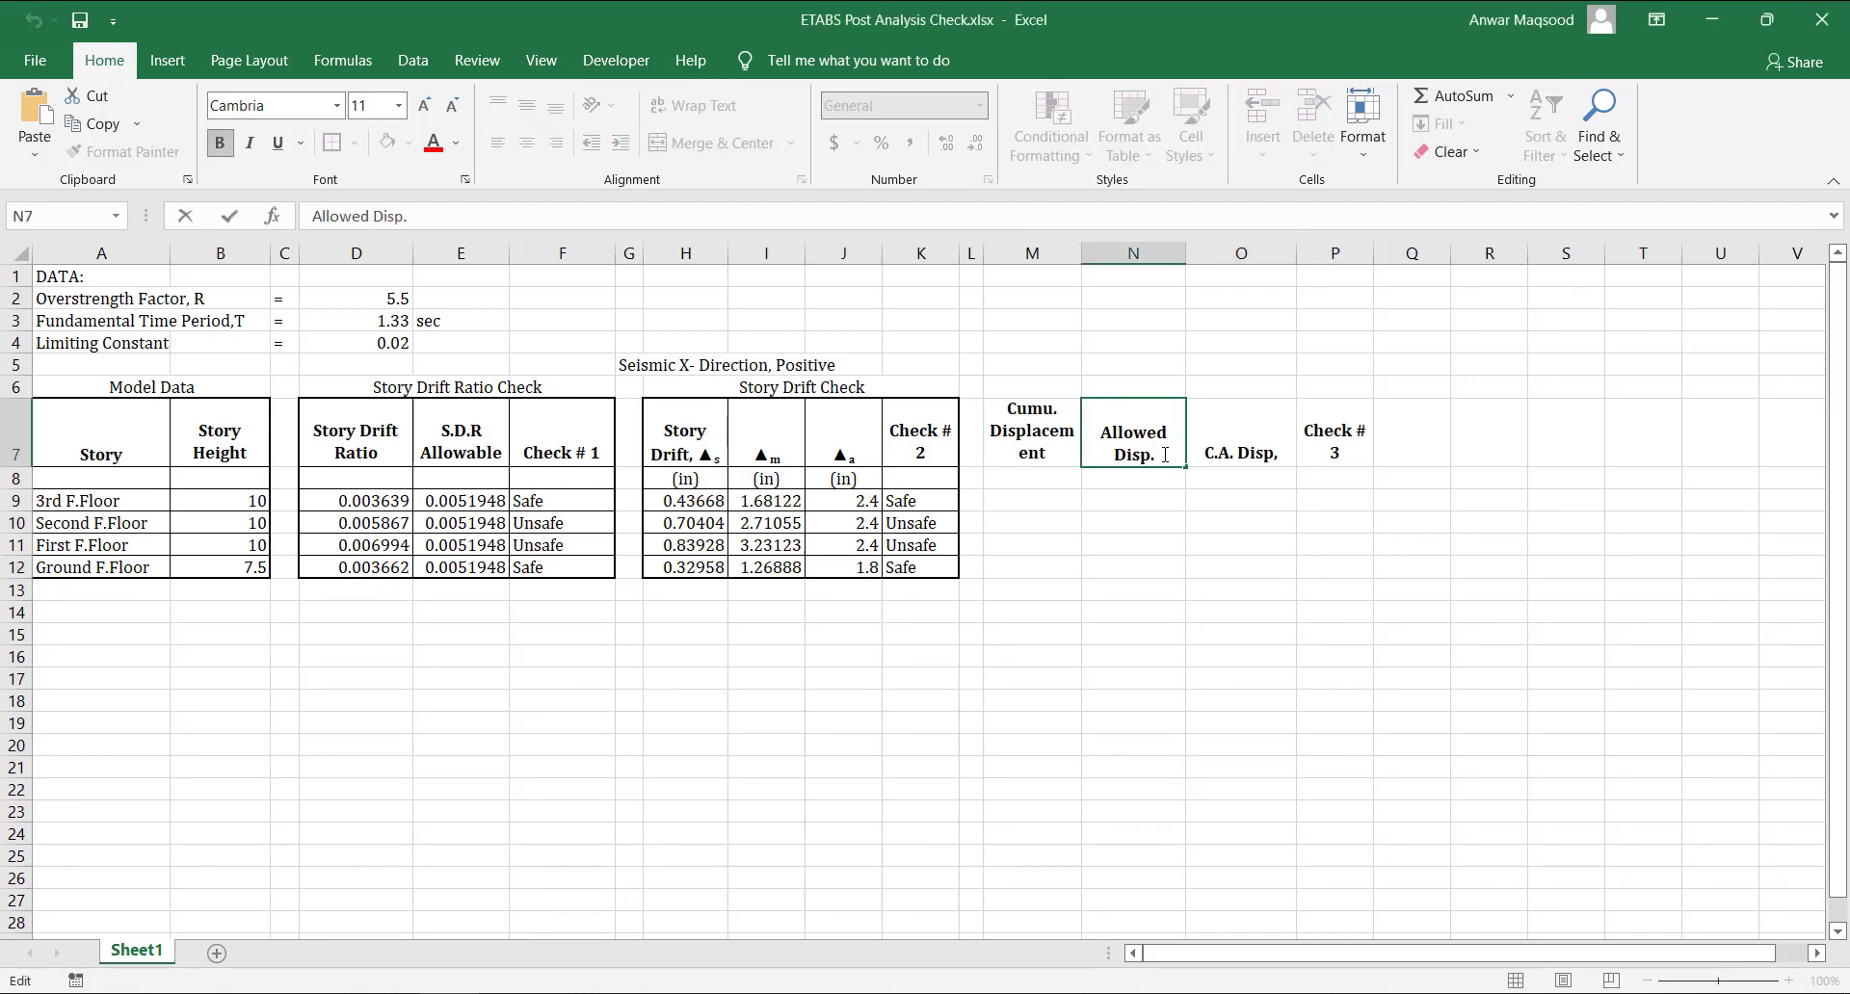
type("δa")
left_click_drag(1165, 455, 1152, 455)
key("ctrl+1")
left_click(1007, 544)
key("Return")
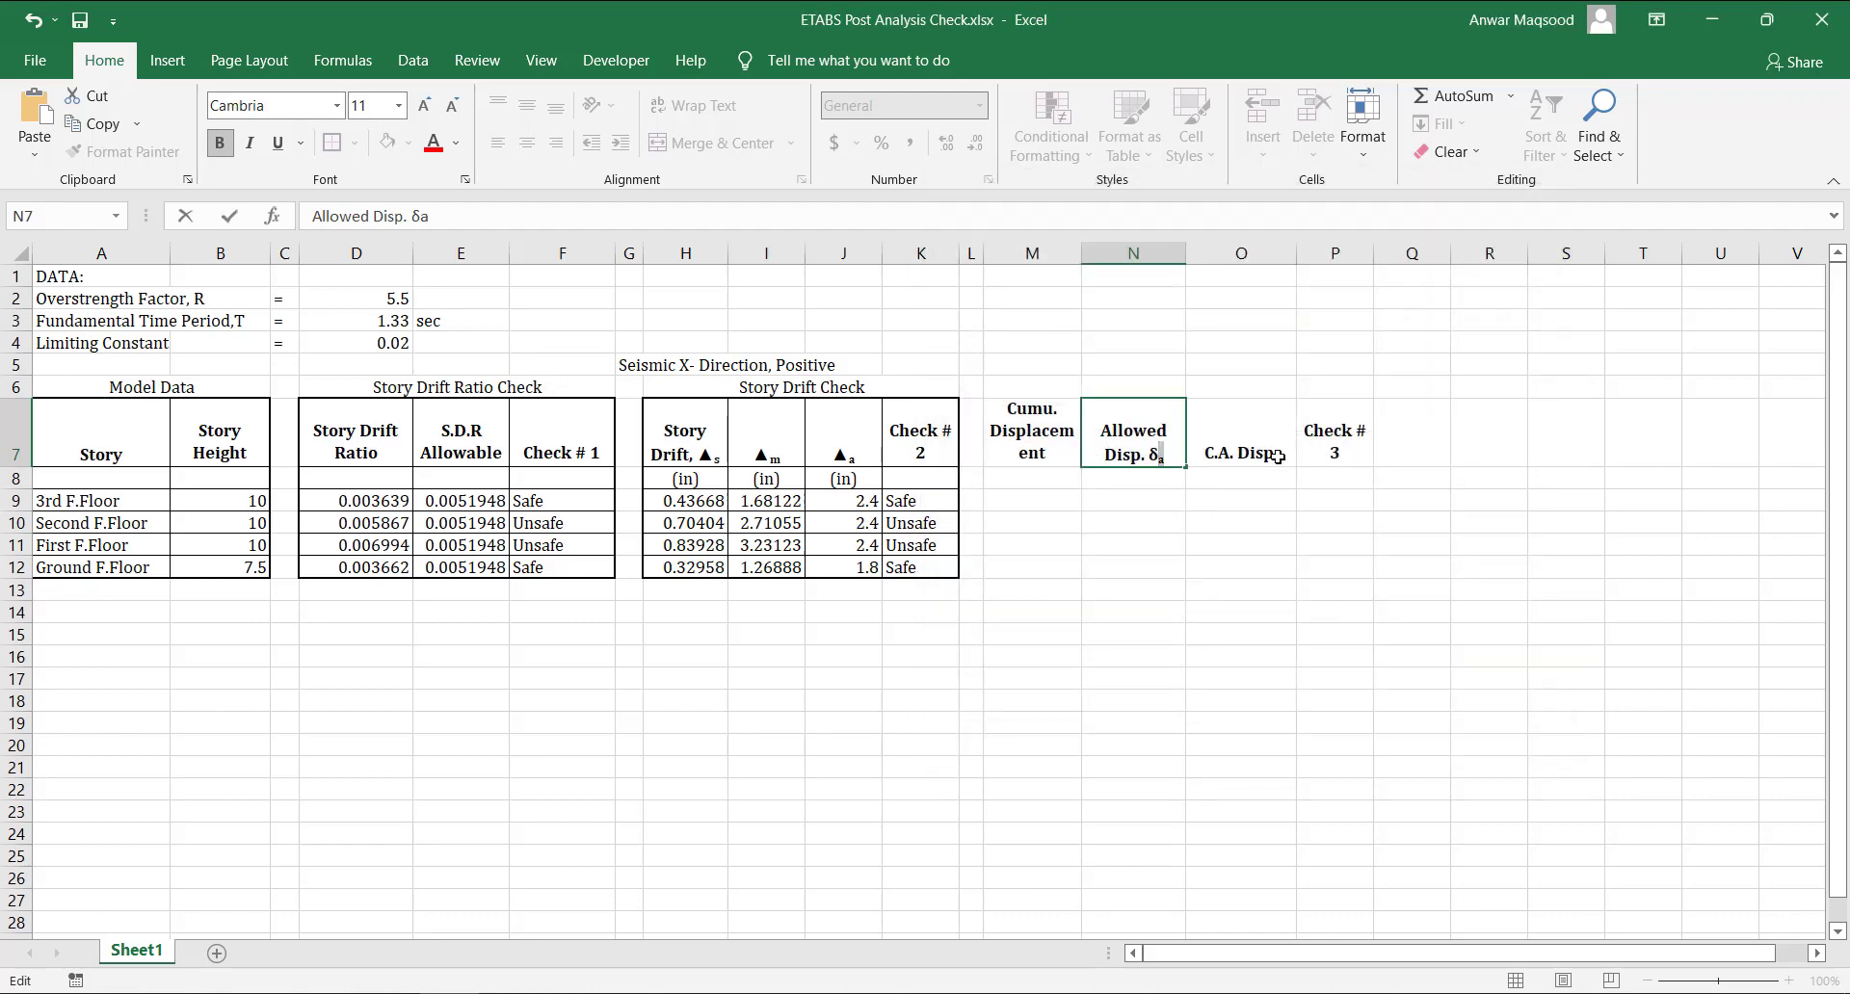
Add a δ symbol to the C.A. Disp header in O7.
left_click(1288, 457)
double_click(1288, 457)
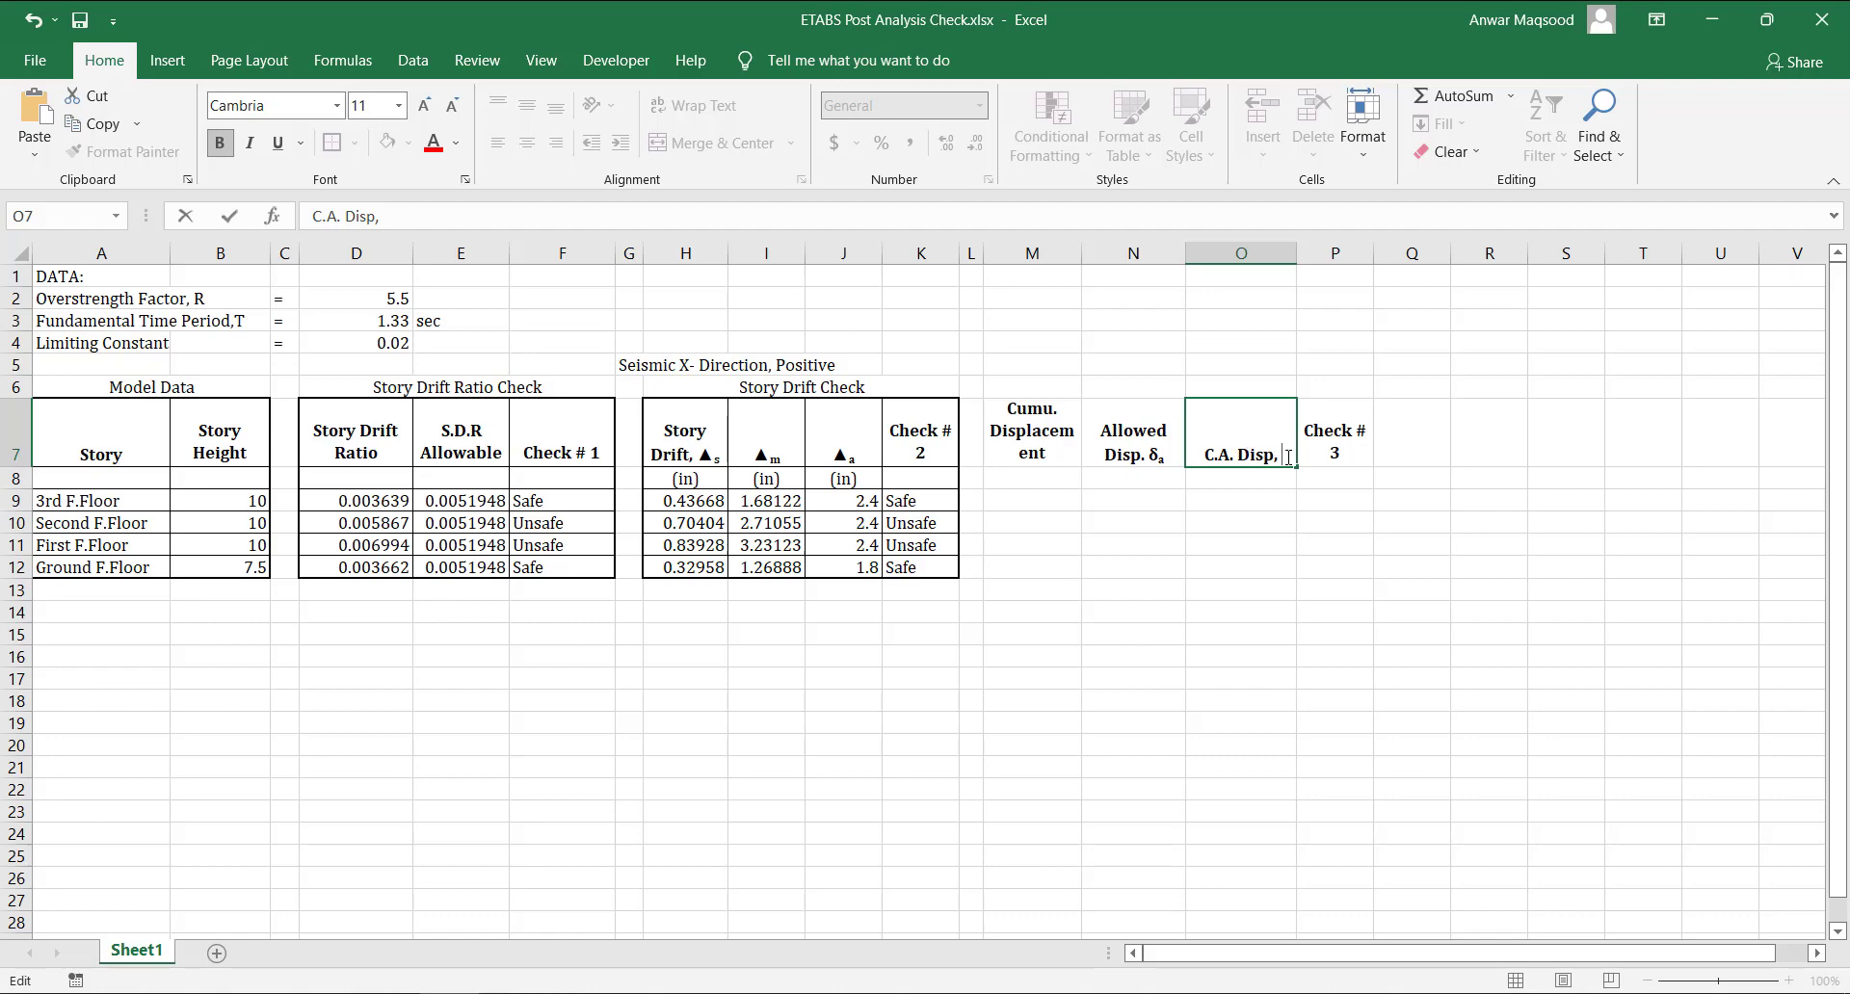
type("δa")
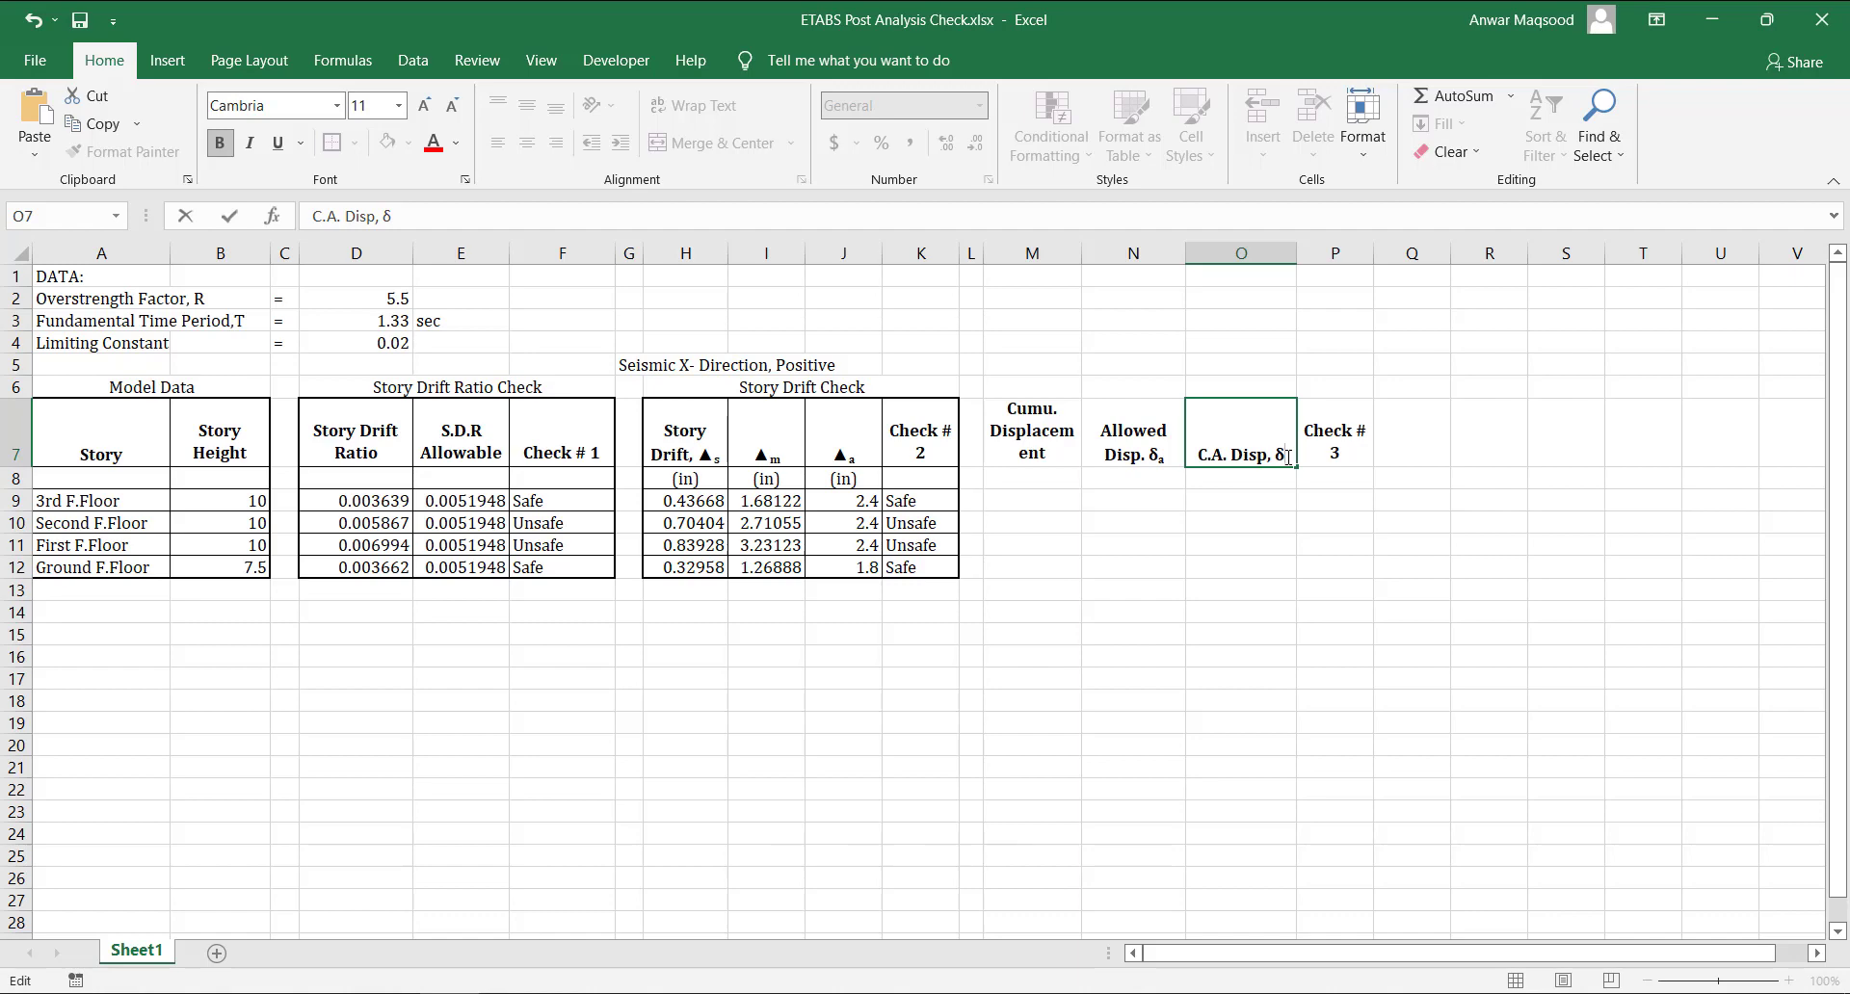
Make the trailing a in the C.A. Disp, δa header a subscript.
type("a")
left_click_drag(1288, 457, 1283, 458)
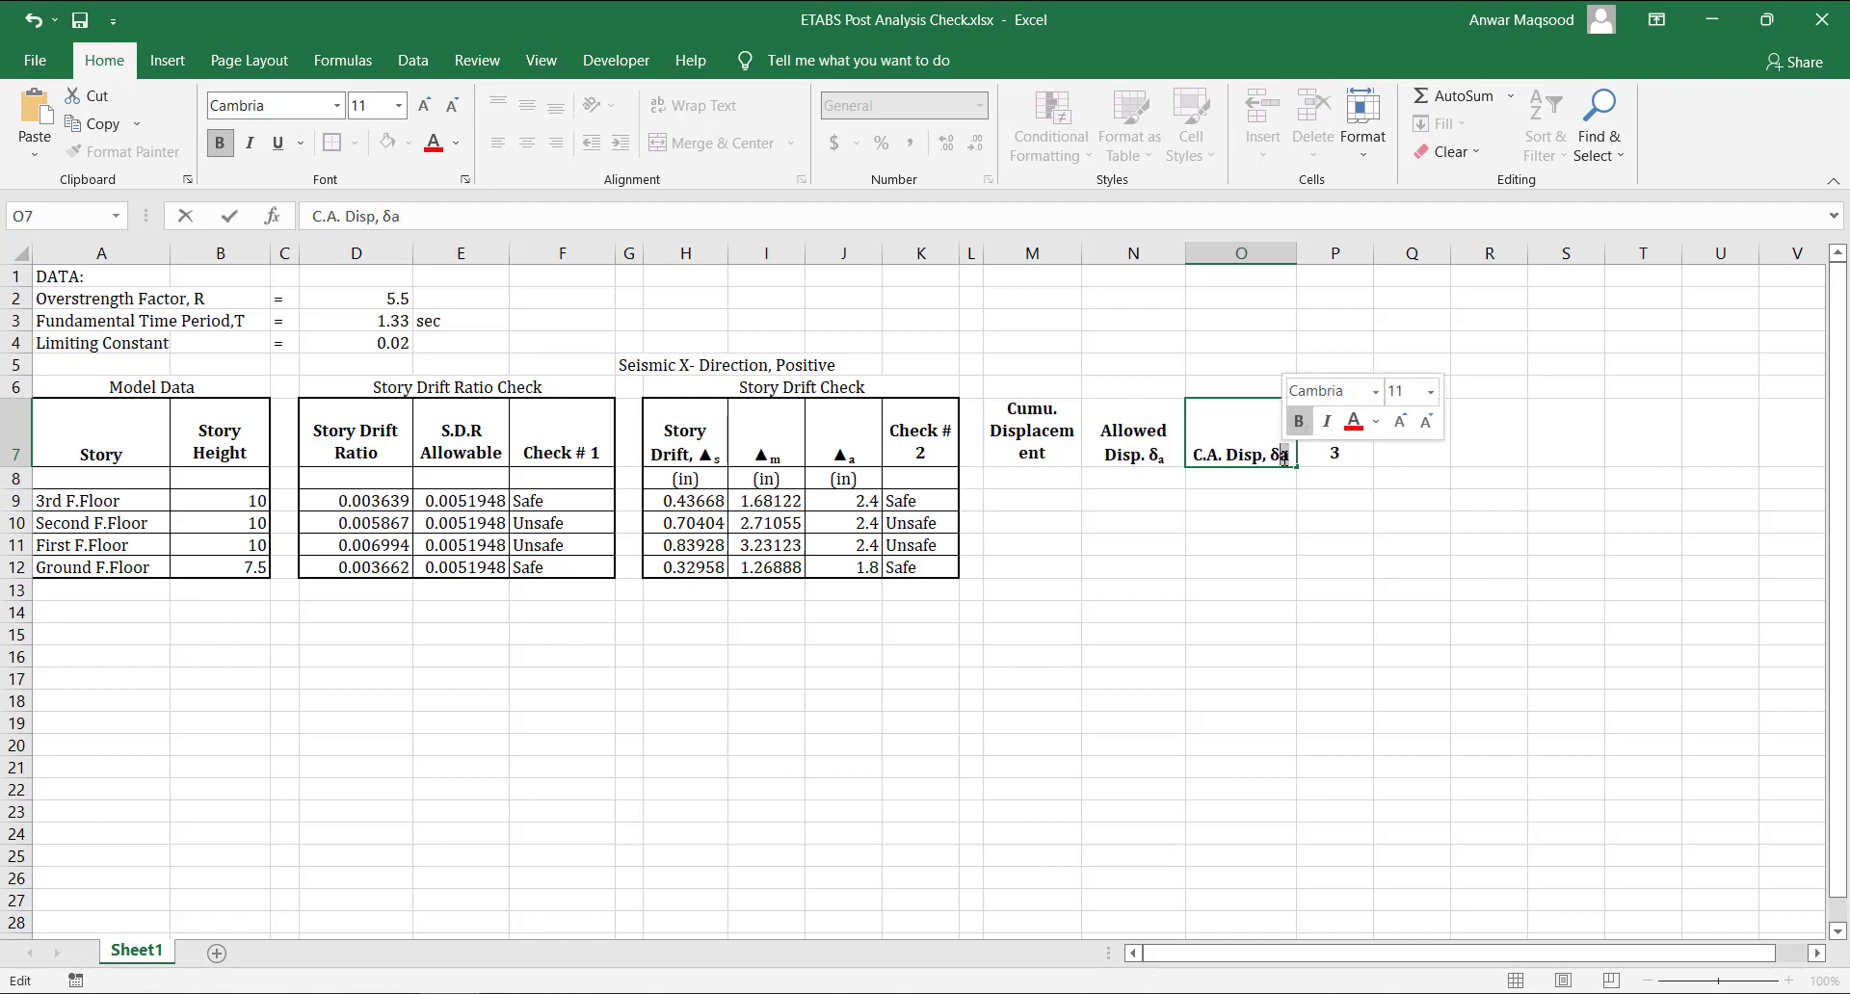
key("ctrl+1")
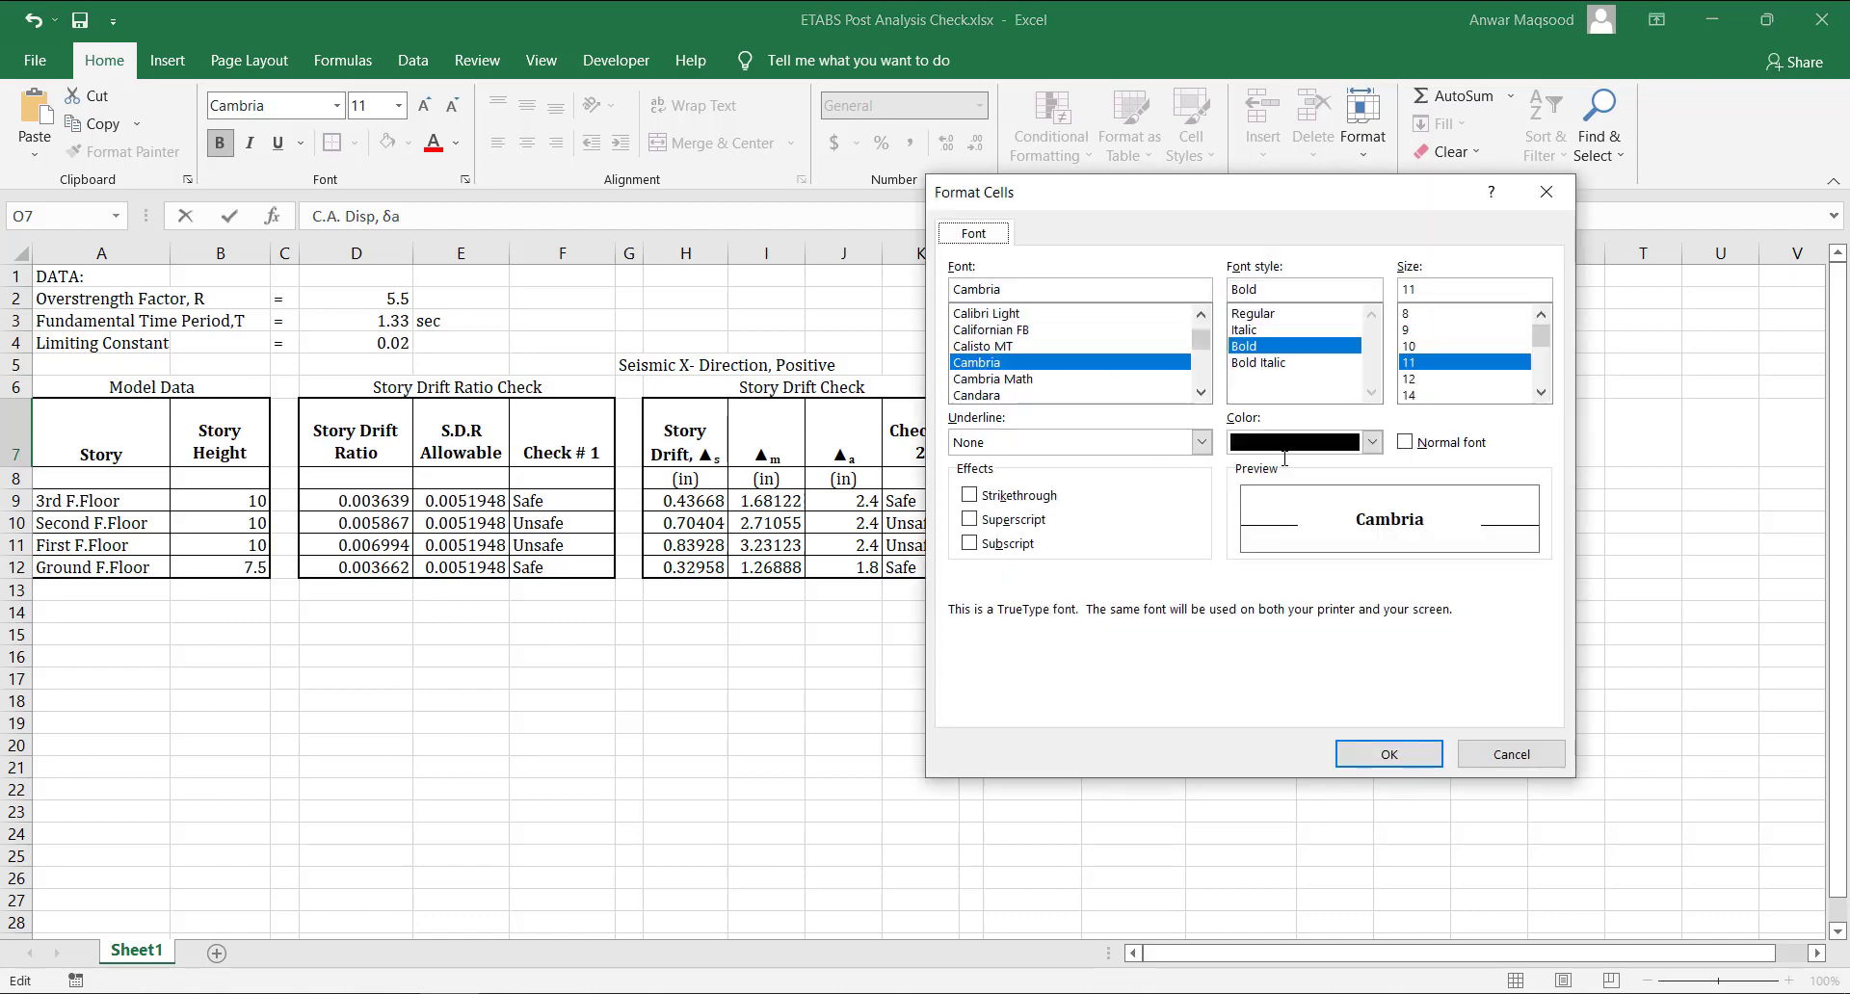
left_click(1023, 545)
left_click(1388, 753)
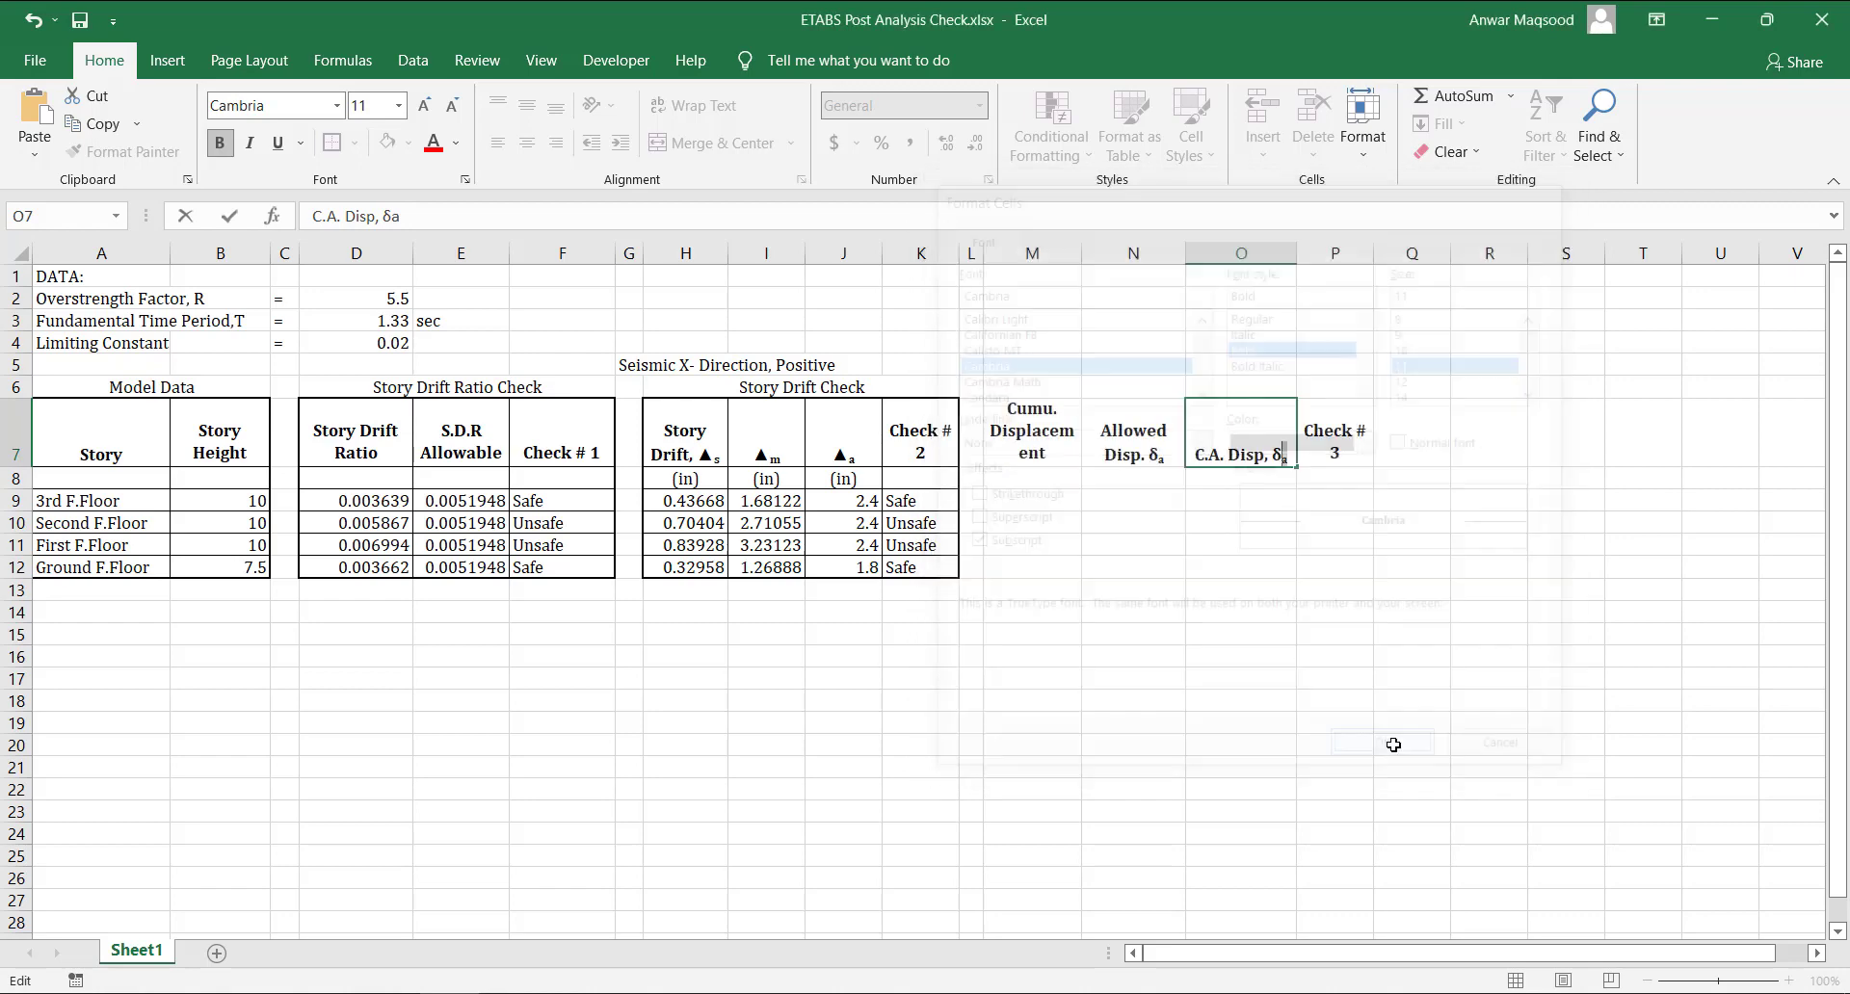
Change the N7 header to Allowed Disp. Δi with the i as a subscript.
double_click(1168, 458)
key("BackSpace")
key("BackSpace")
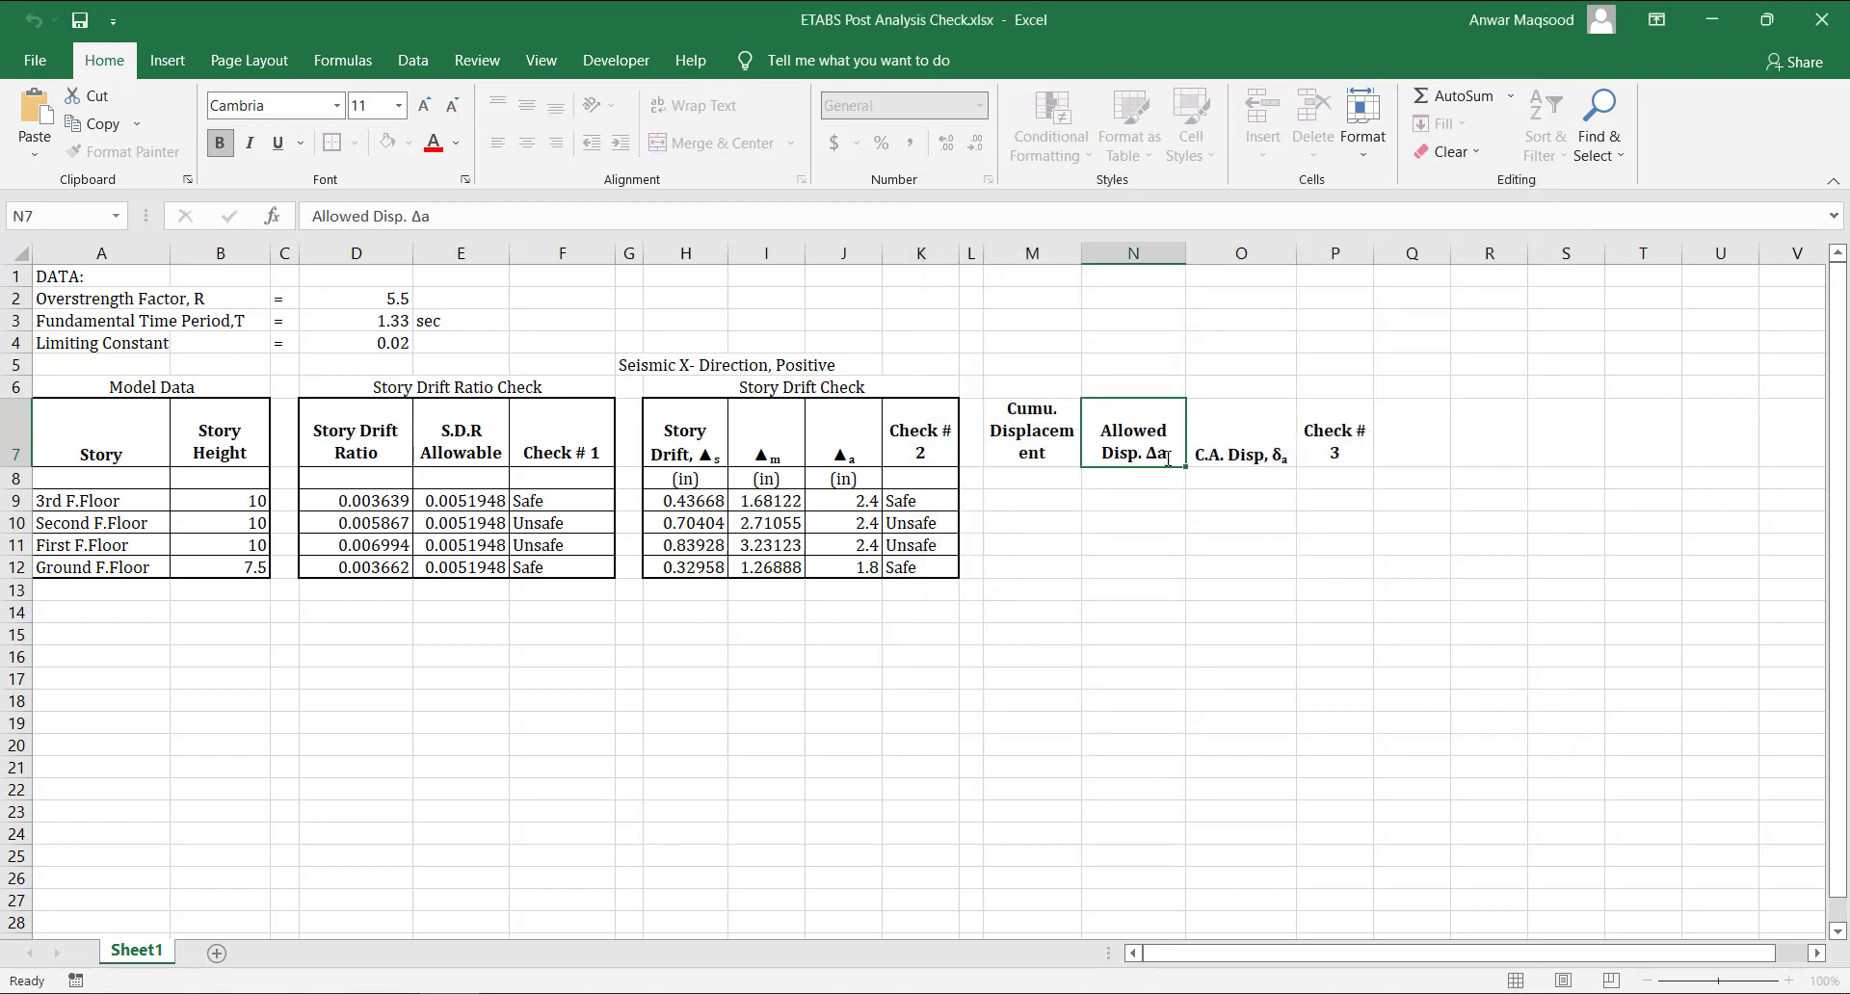
type("Δa")
key("BackSpace")
type("i")
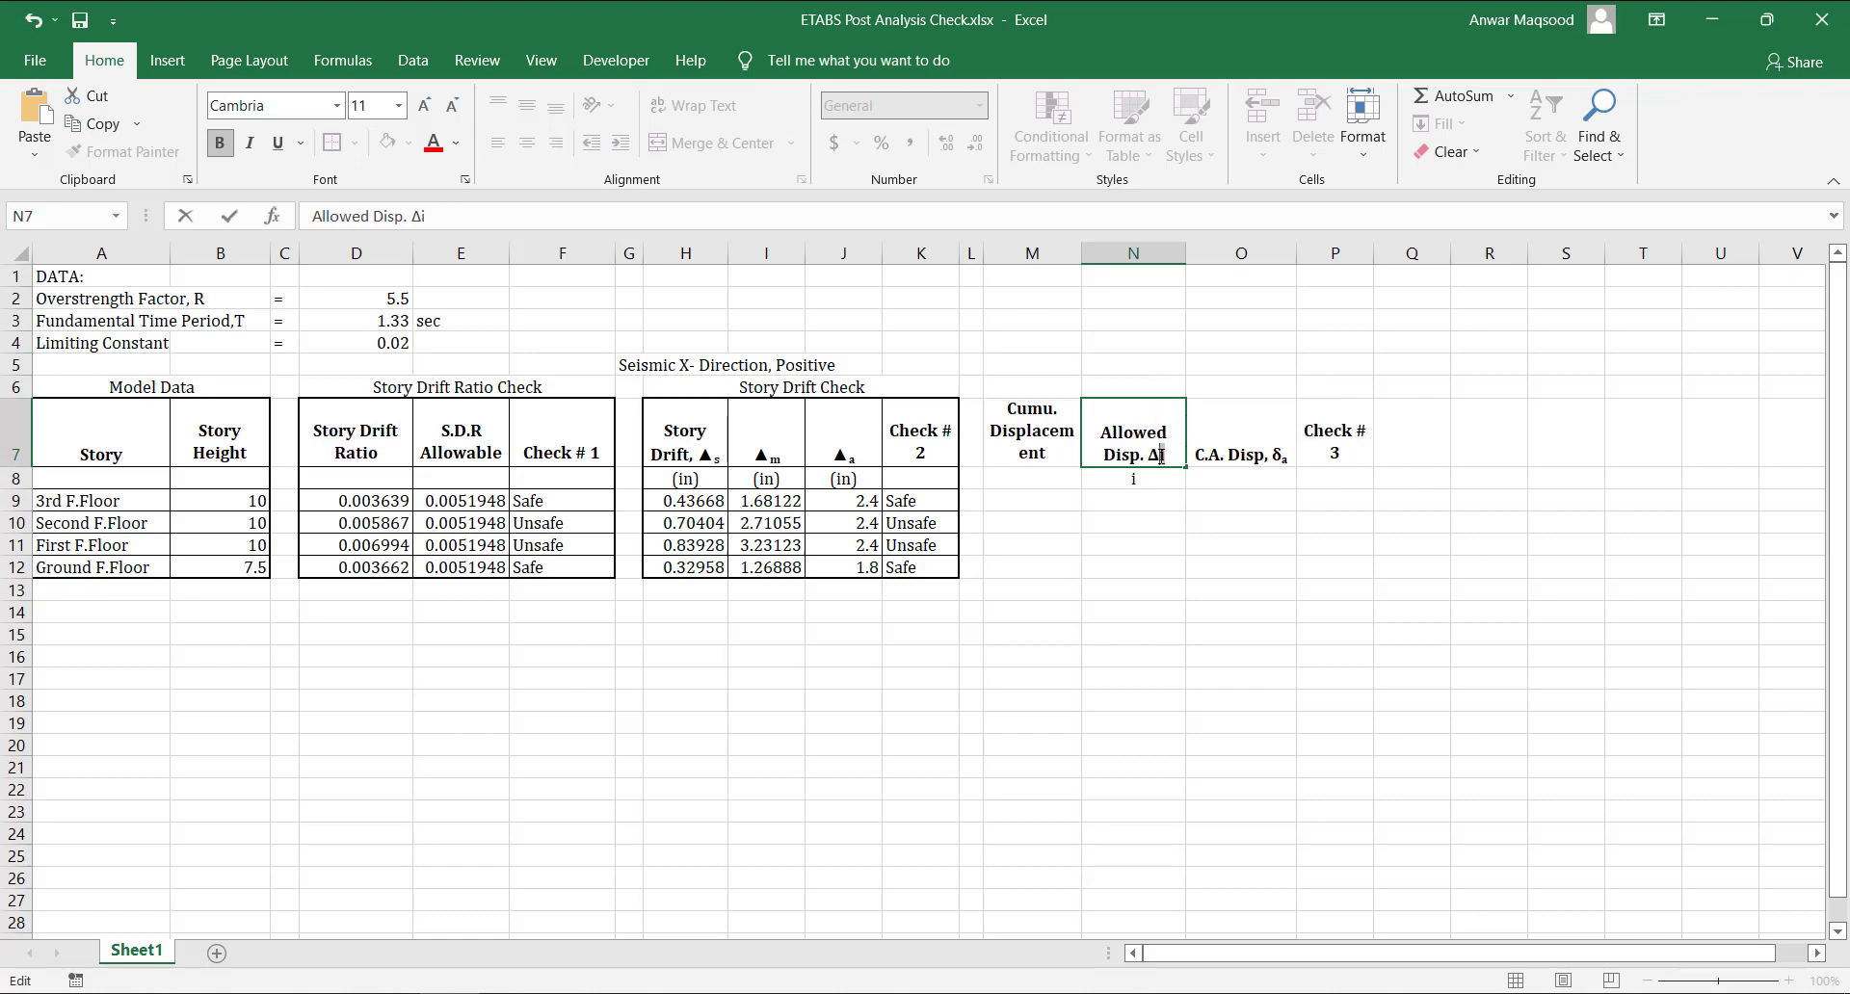
key("ctrl+1")
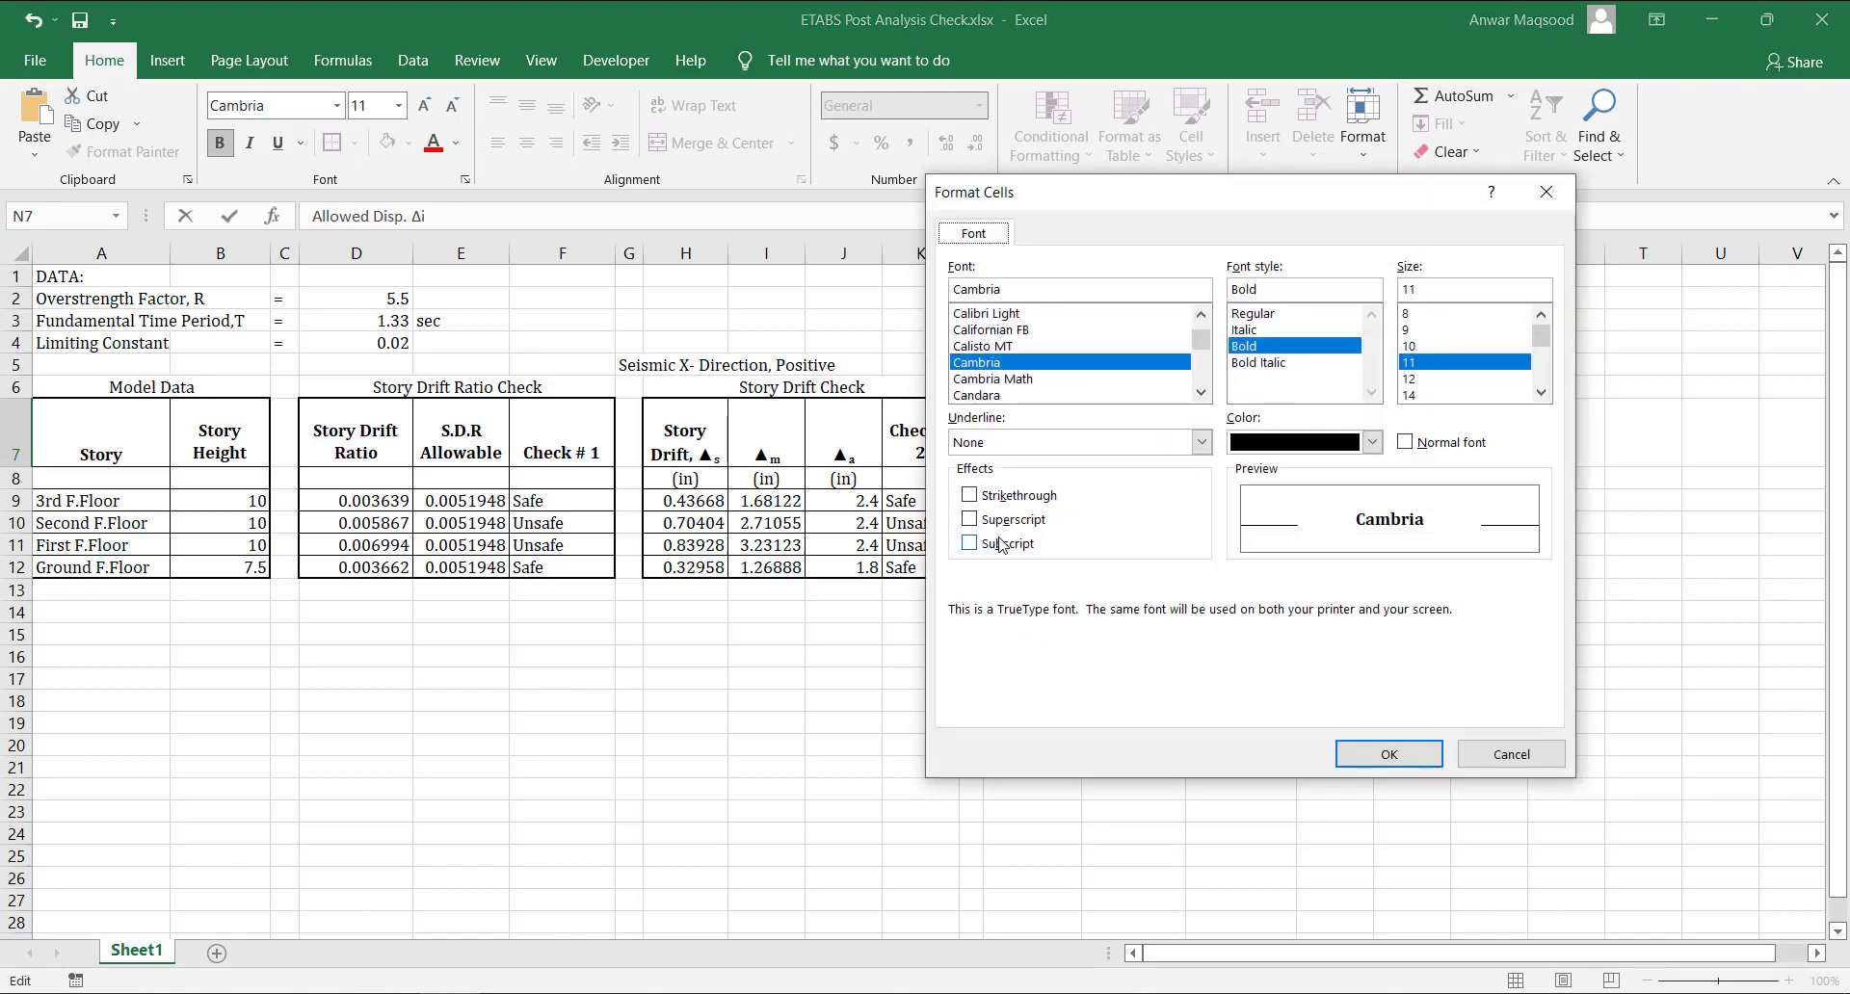
left_click(1005, 546)
left_click(1389, 754)
left_click(1260, 746)
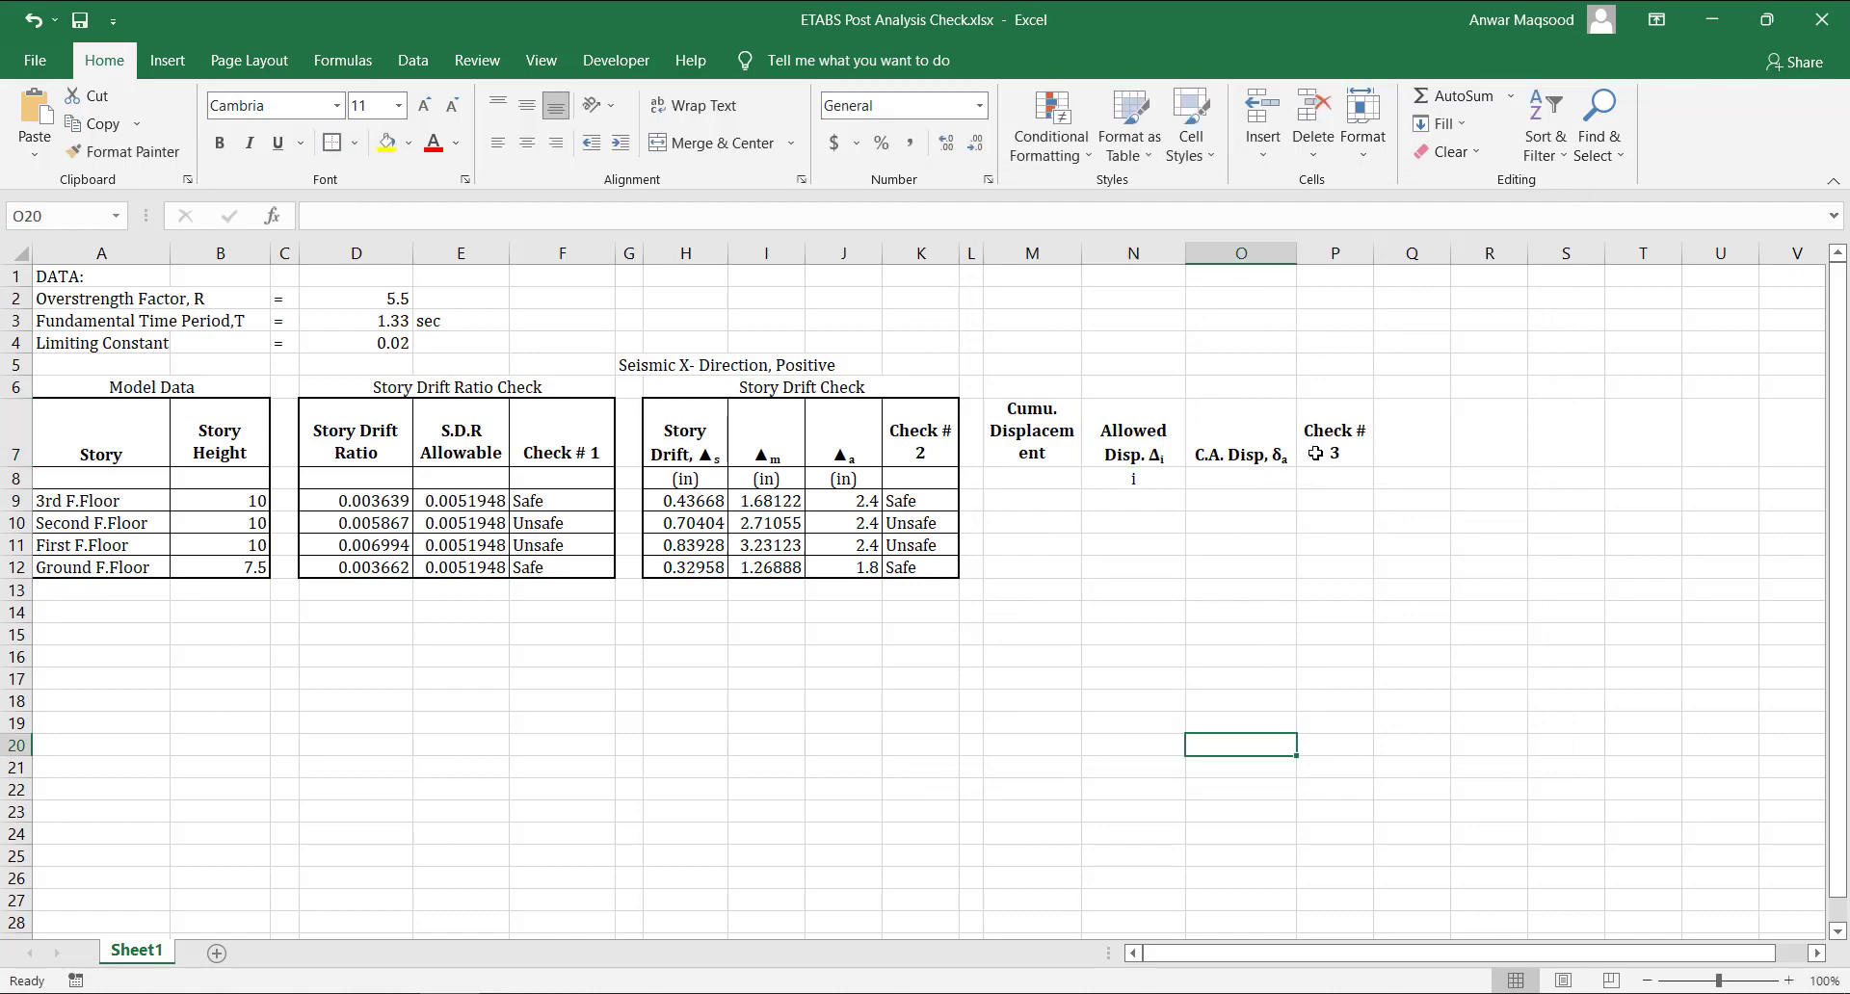
Give M7:P12 all borders plus a thick outside border.
left_click_drag(1042, 440, 1354, 571)
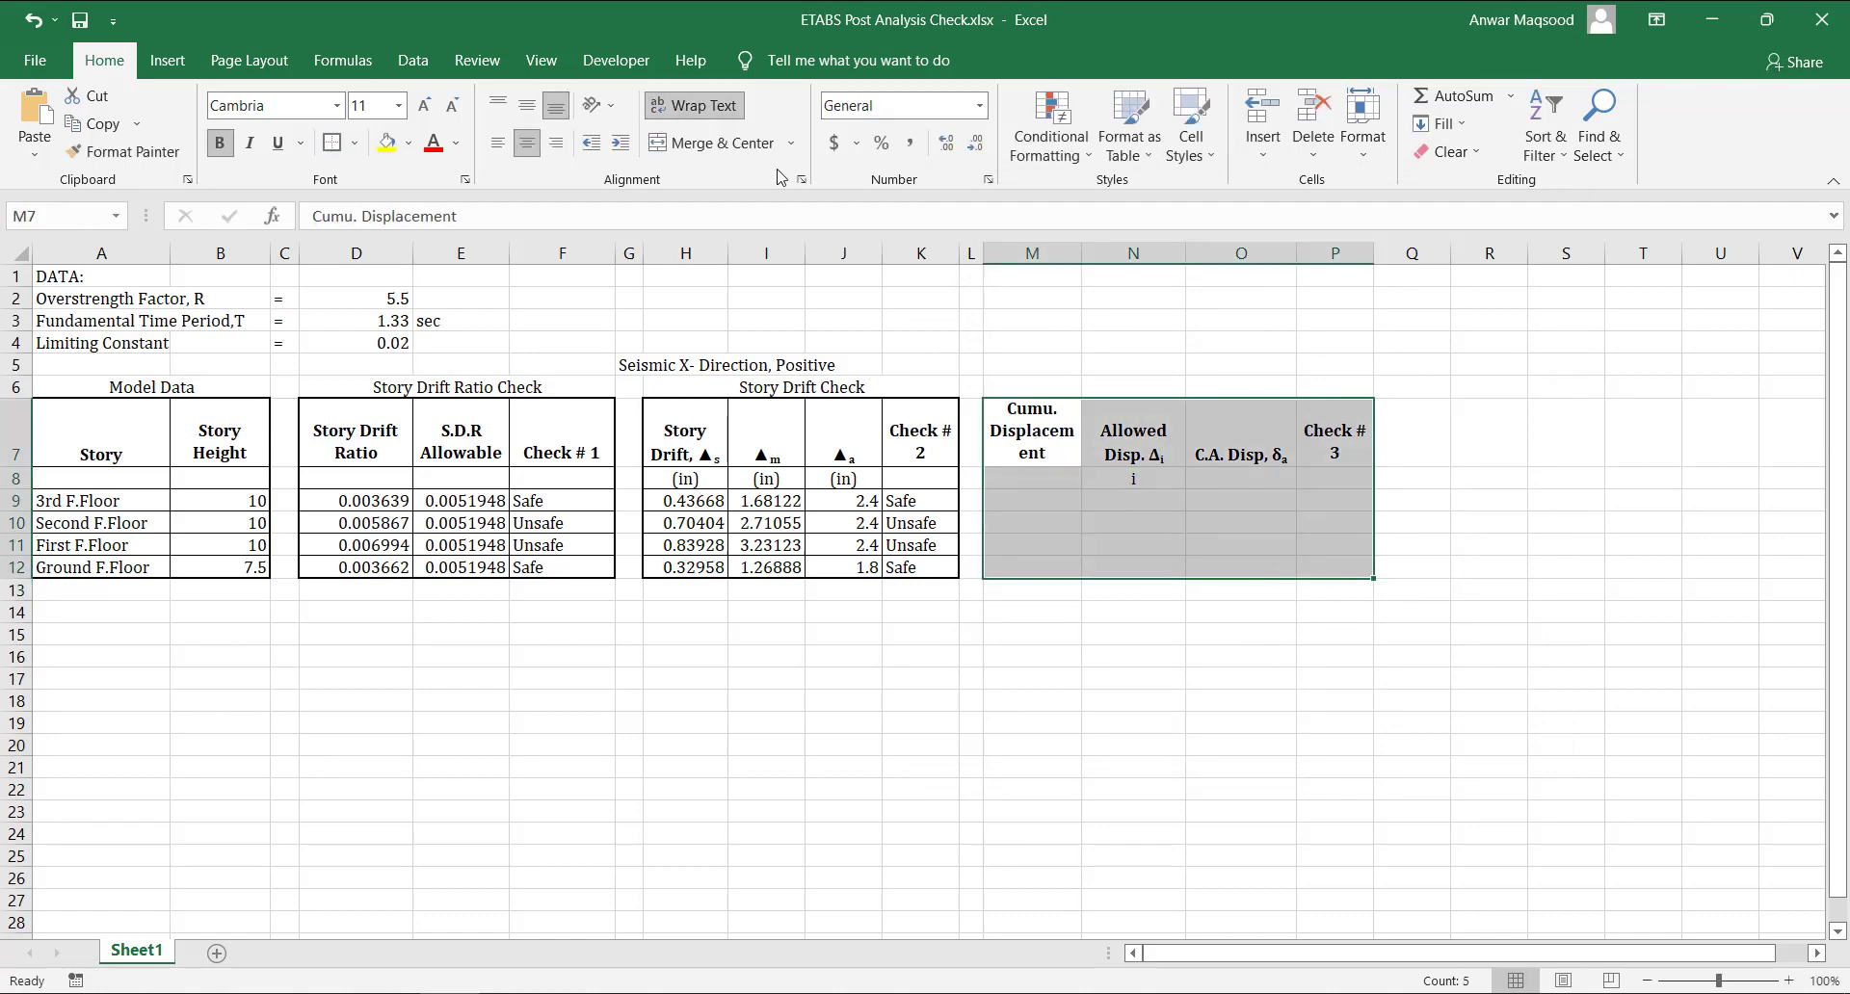
left_click(354, 143)
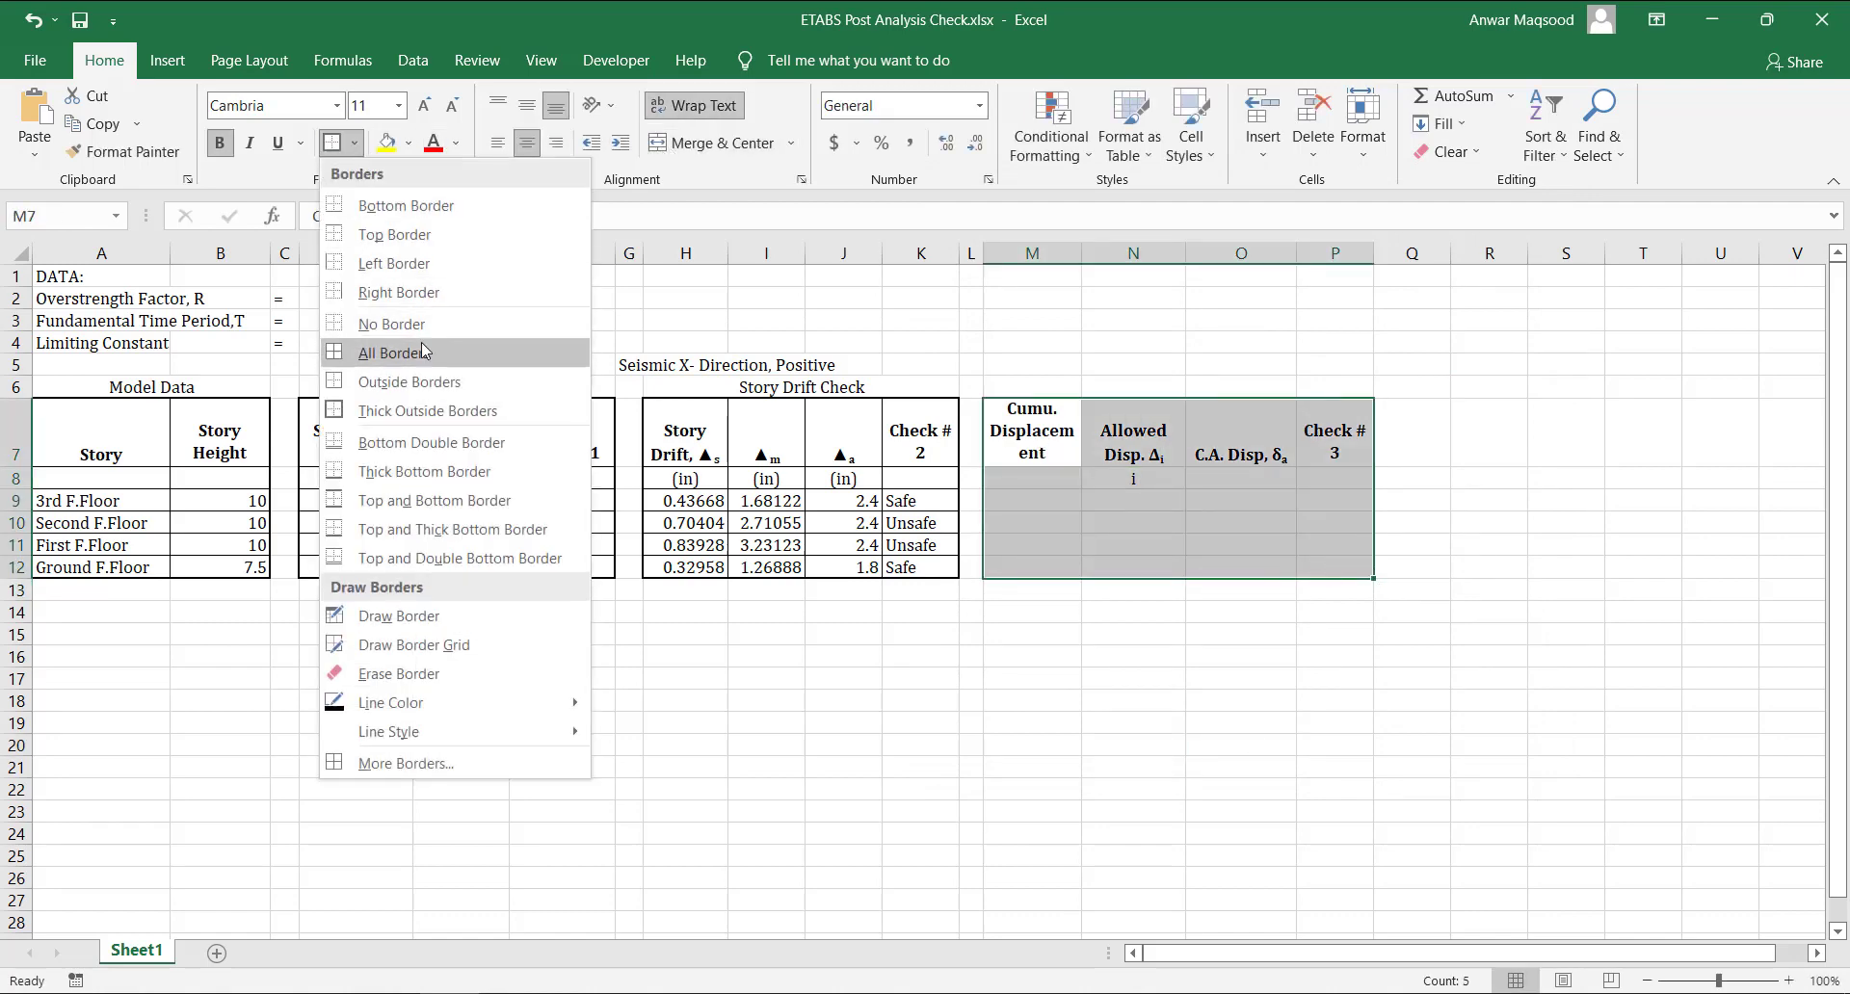
left_click(393, 352)
left_click(355, 142)
left_click(427, 410)
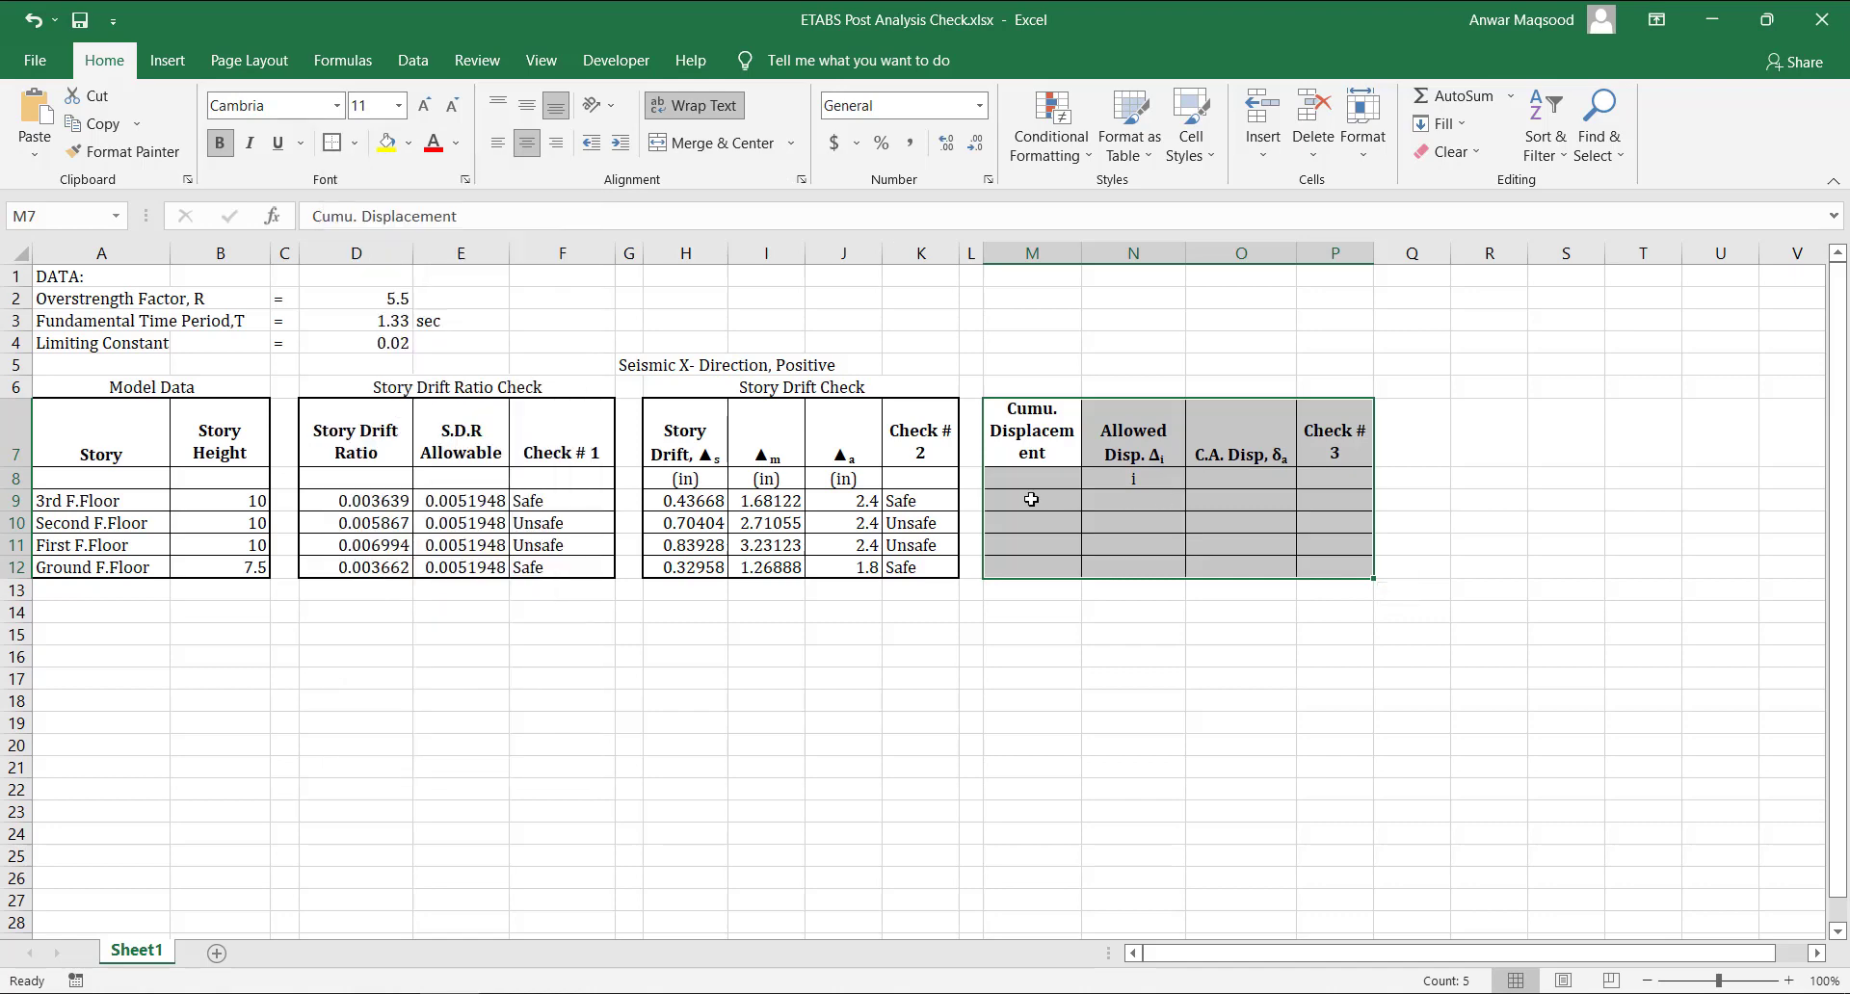
left_click(1133, 477)
Copy the (in) unit label from J8 into M8:O8.
left_click(833, 479)
key("ctrl+c")
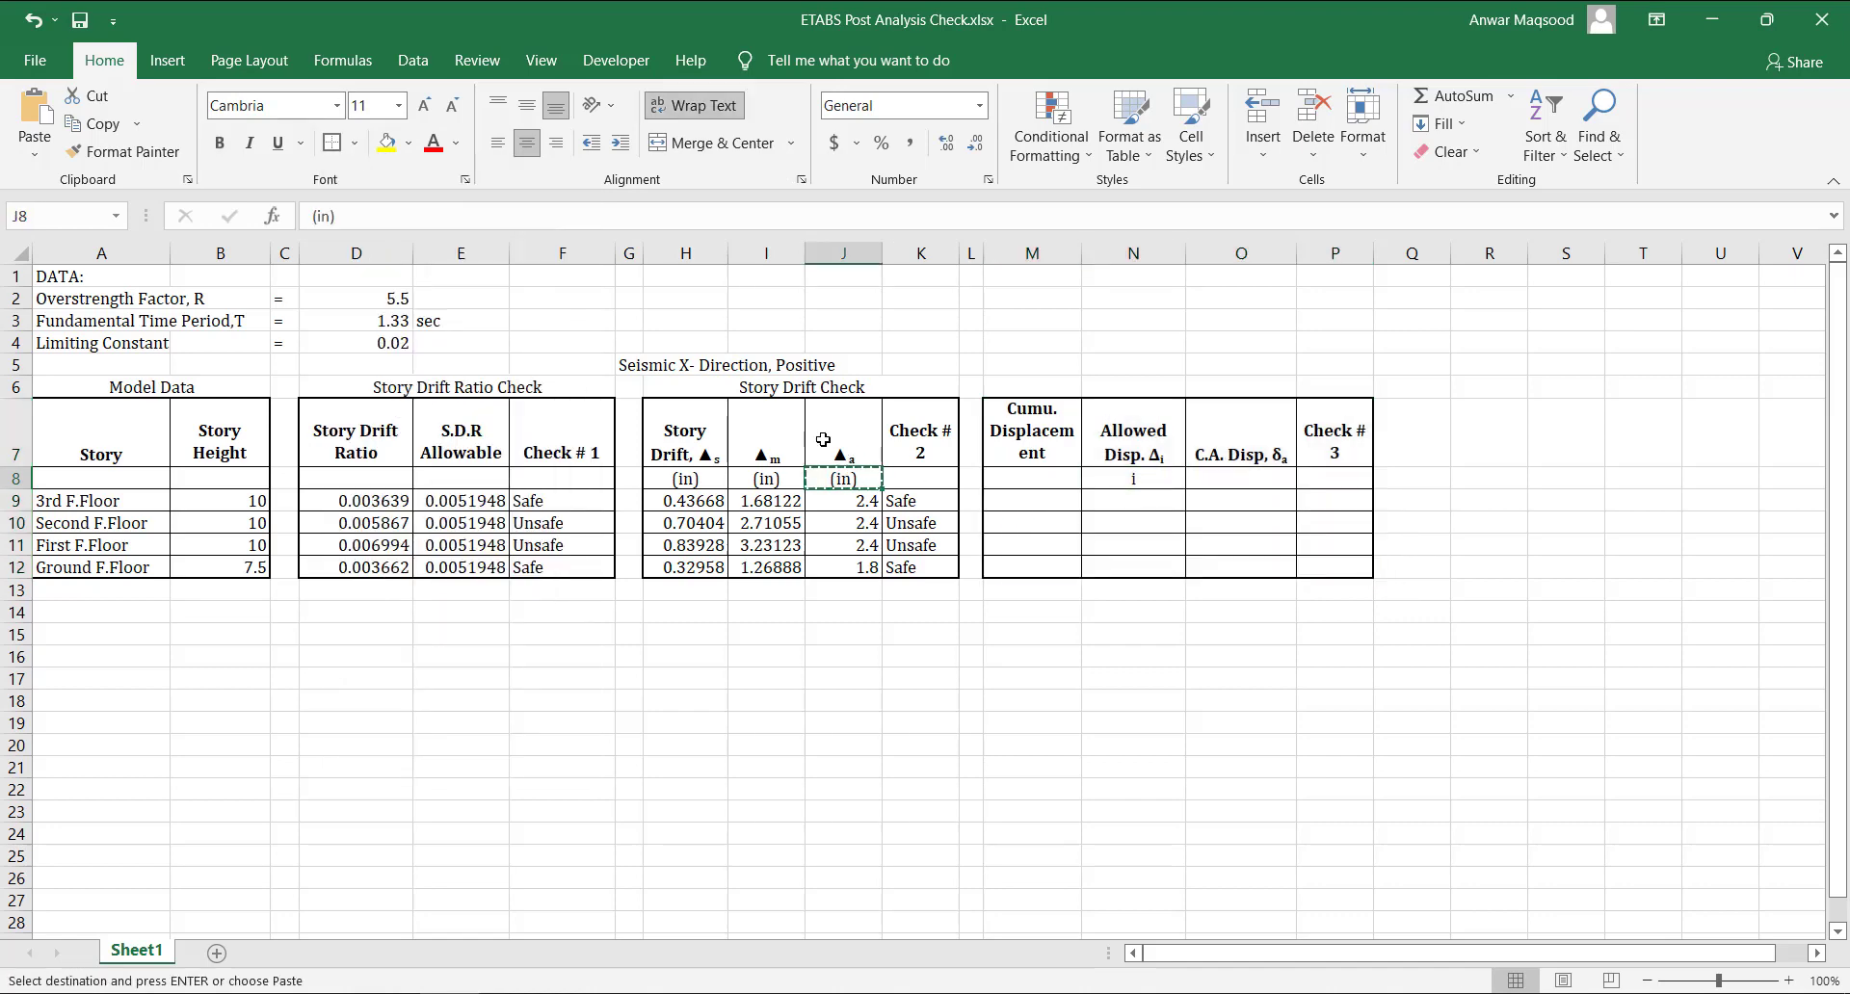
left_click_drag(1061, 484, 1241, 480)
key("ctrl+v")
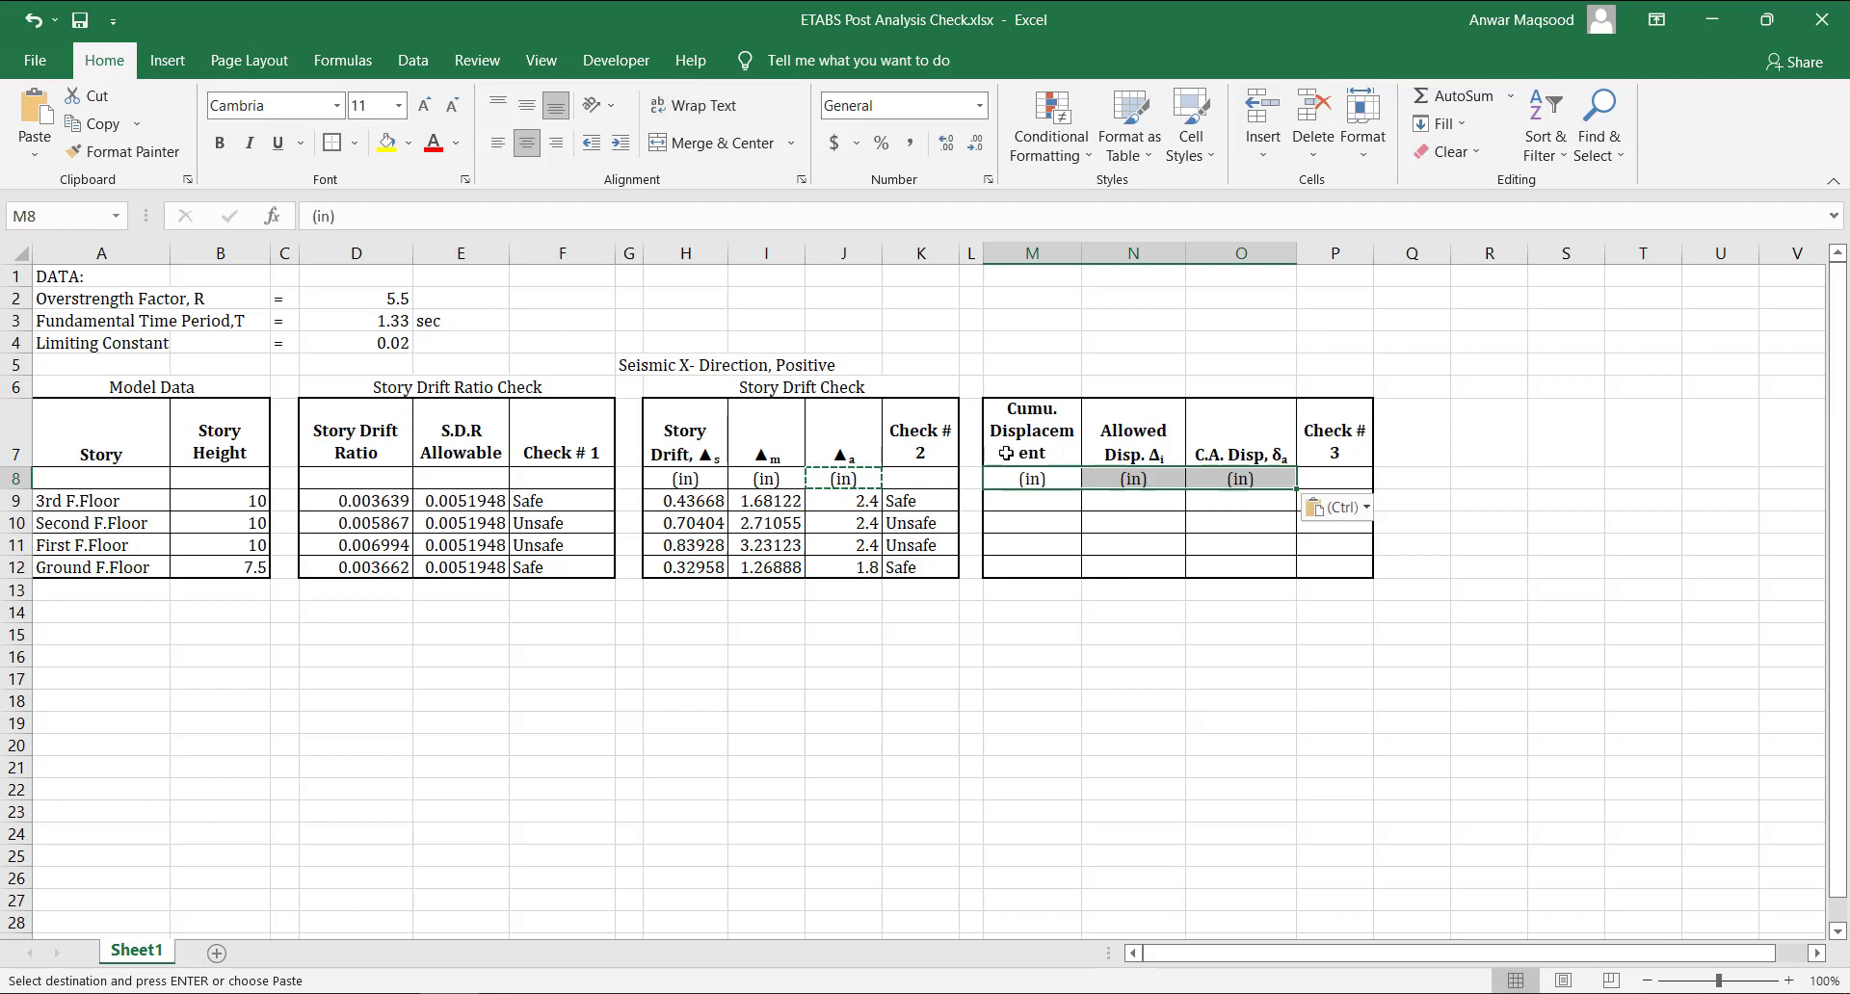
left_click(1058, 522)
left_click(1058, 497)
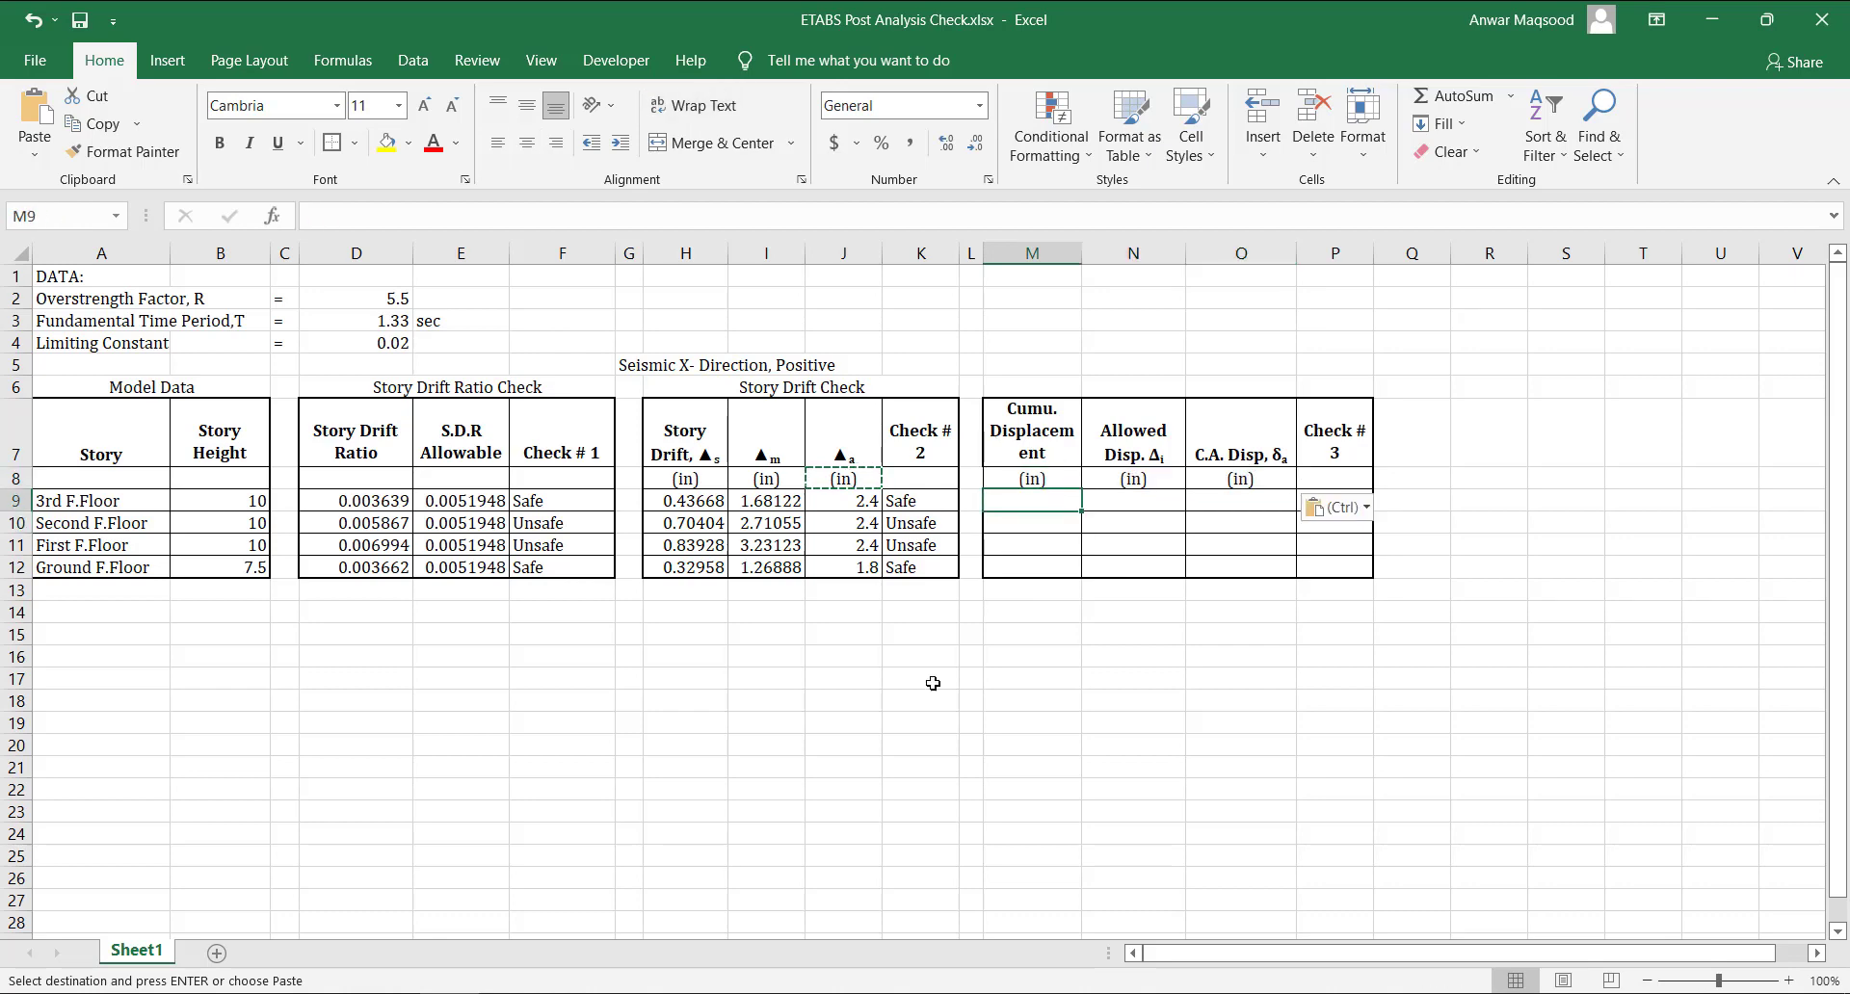
key("Escape")
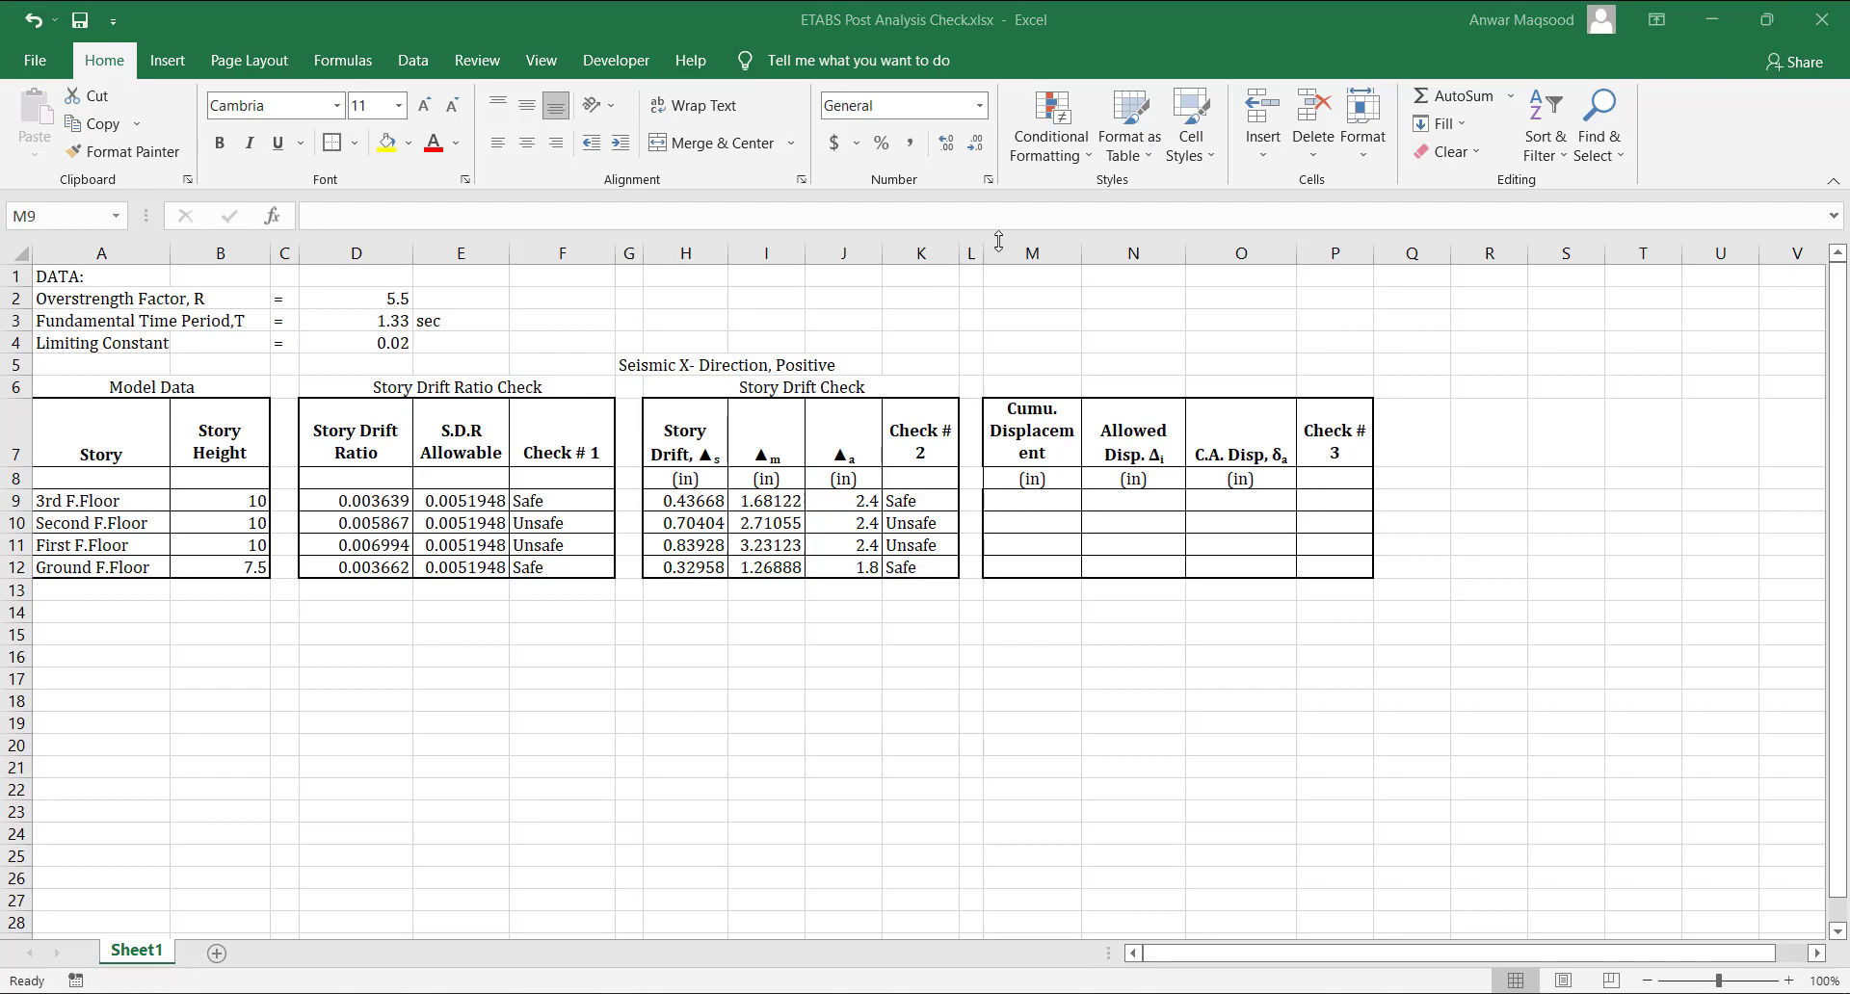
Merge and center M6:P6 and title it Displacement Check.
left_click_drag(1039, 385, 1310, 382)
key("alt+h")
key("m")
key("c")
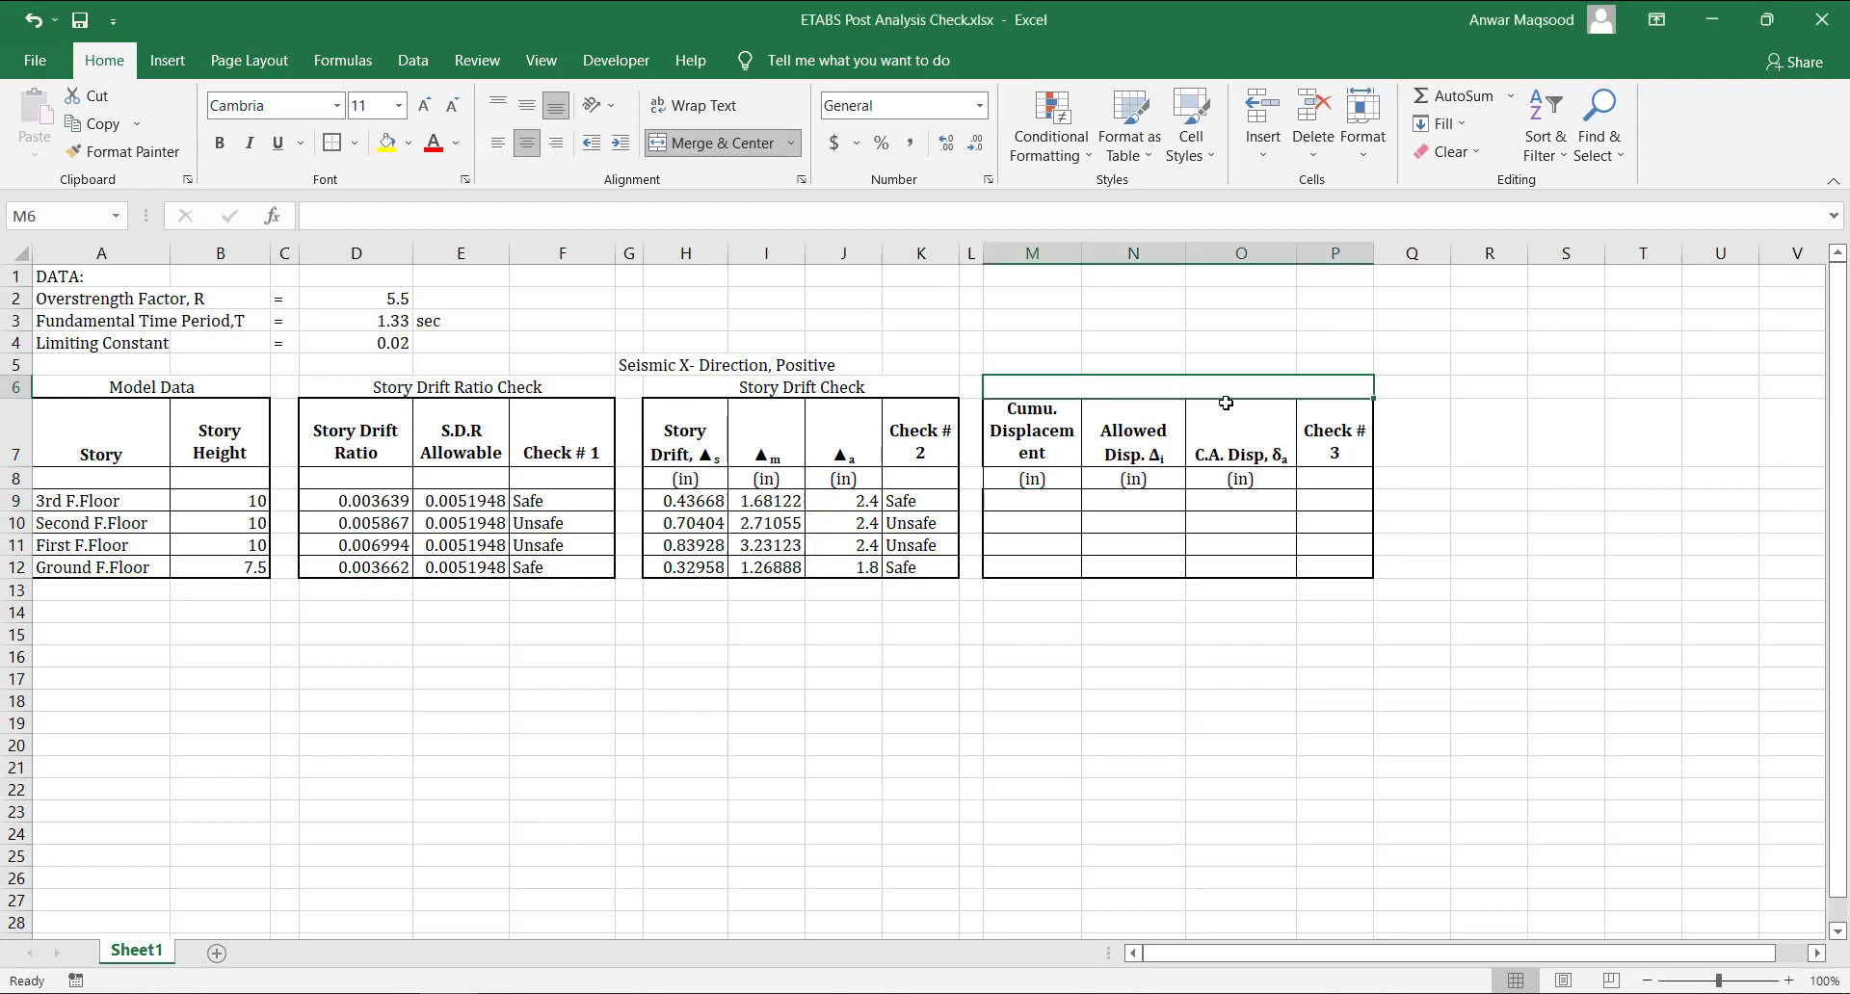
type("Displacement Check")
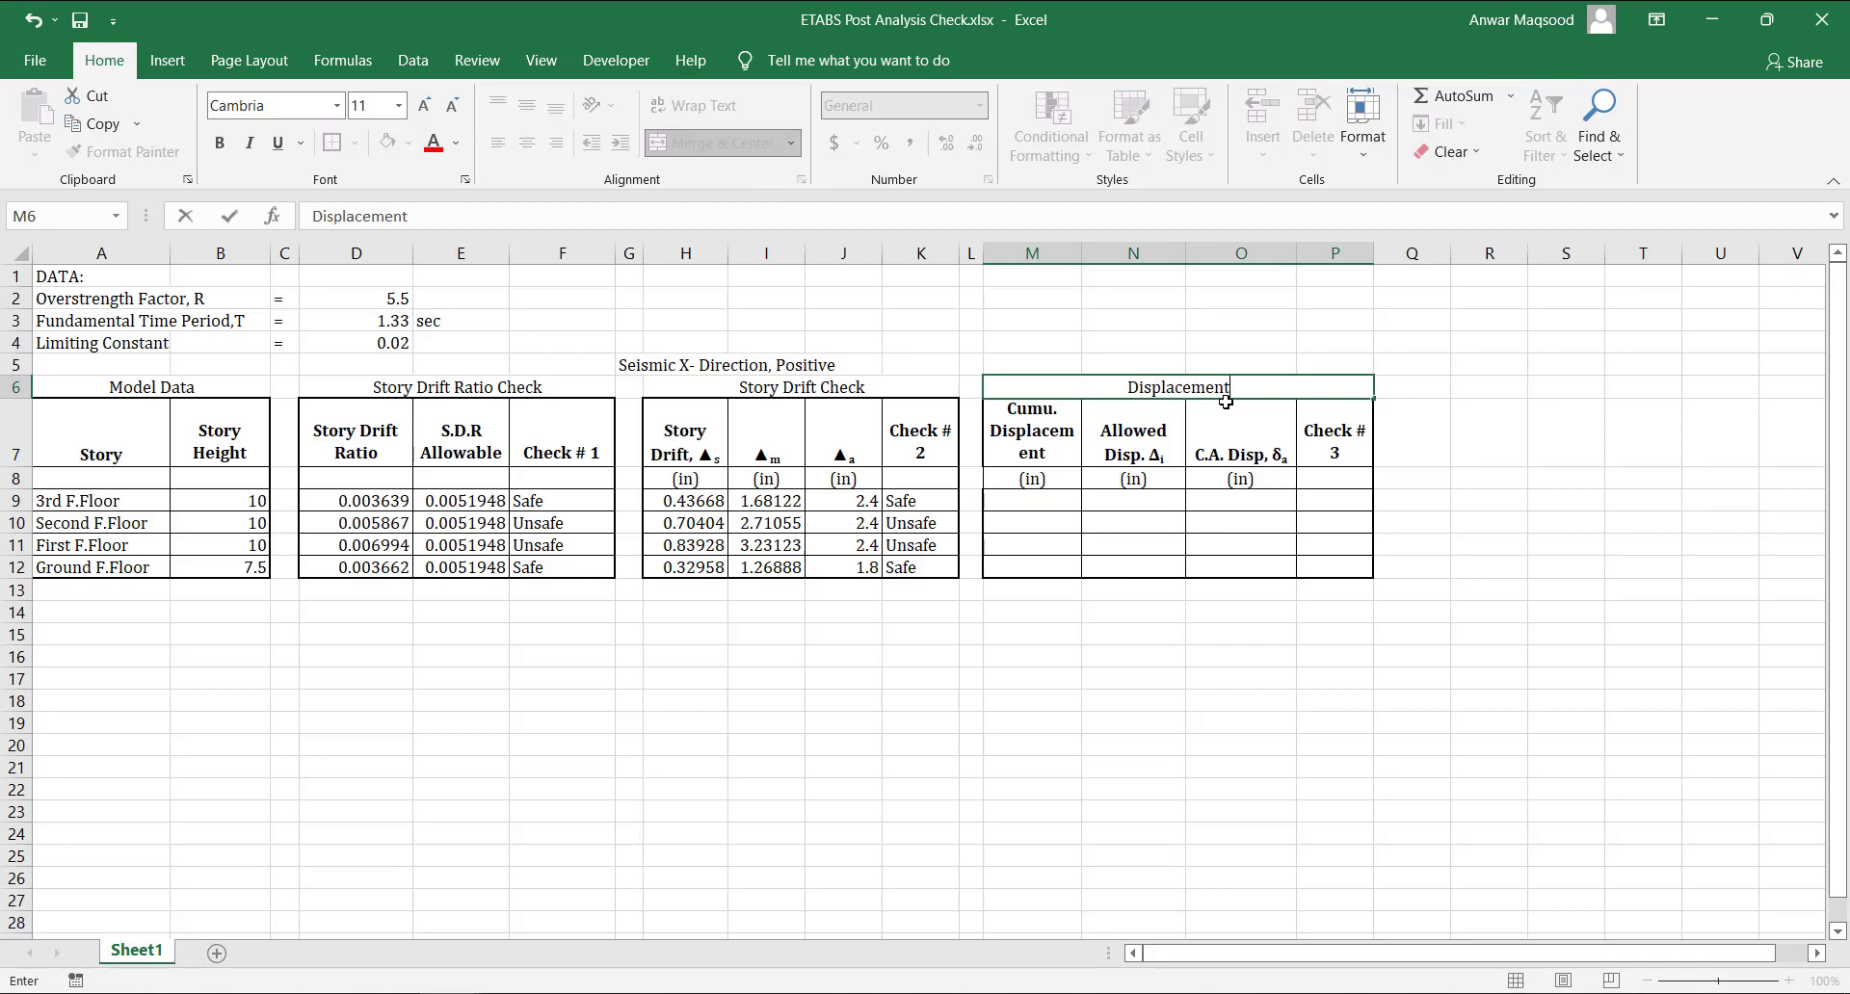
left_click(1041, 507)
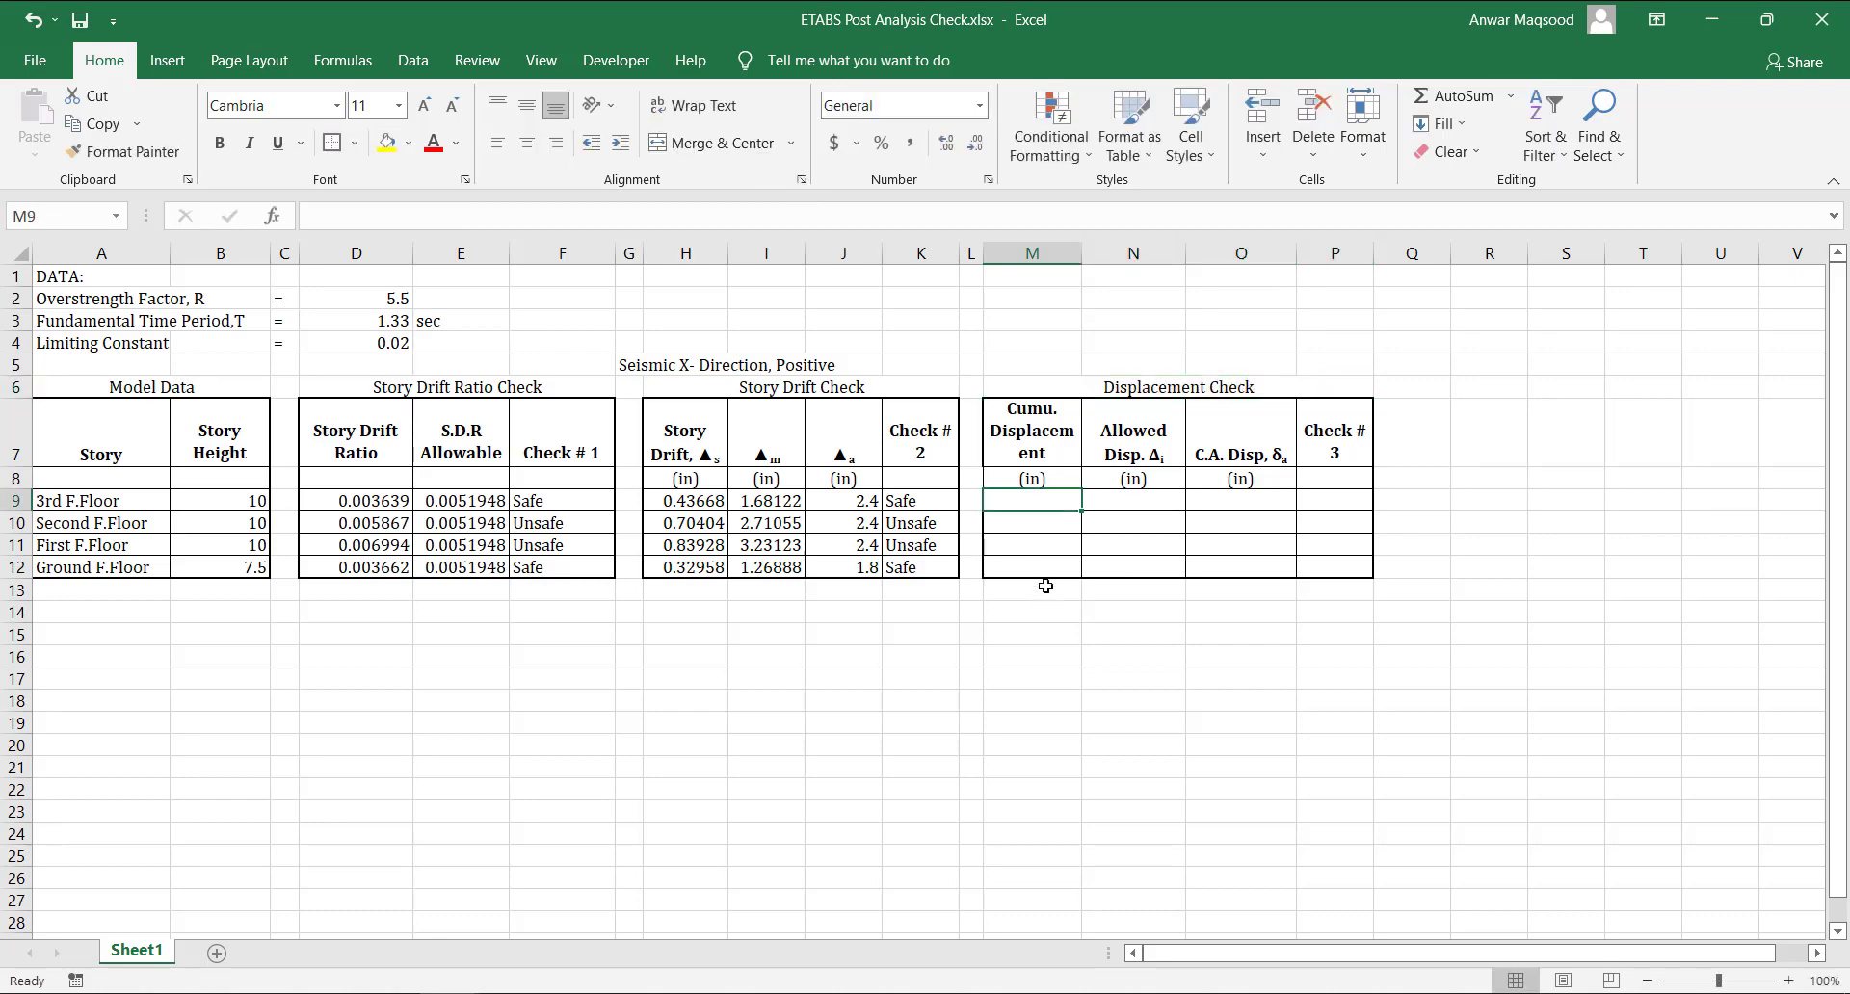
left_click(1047, 573)
Enter =M13+H12 in M12 and fill it up to M9 as cumulative drift.
type("=")
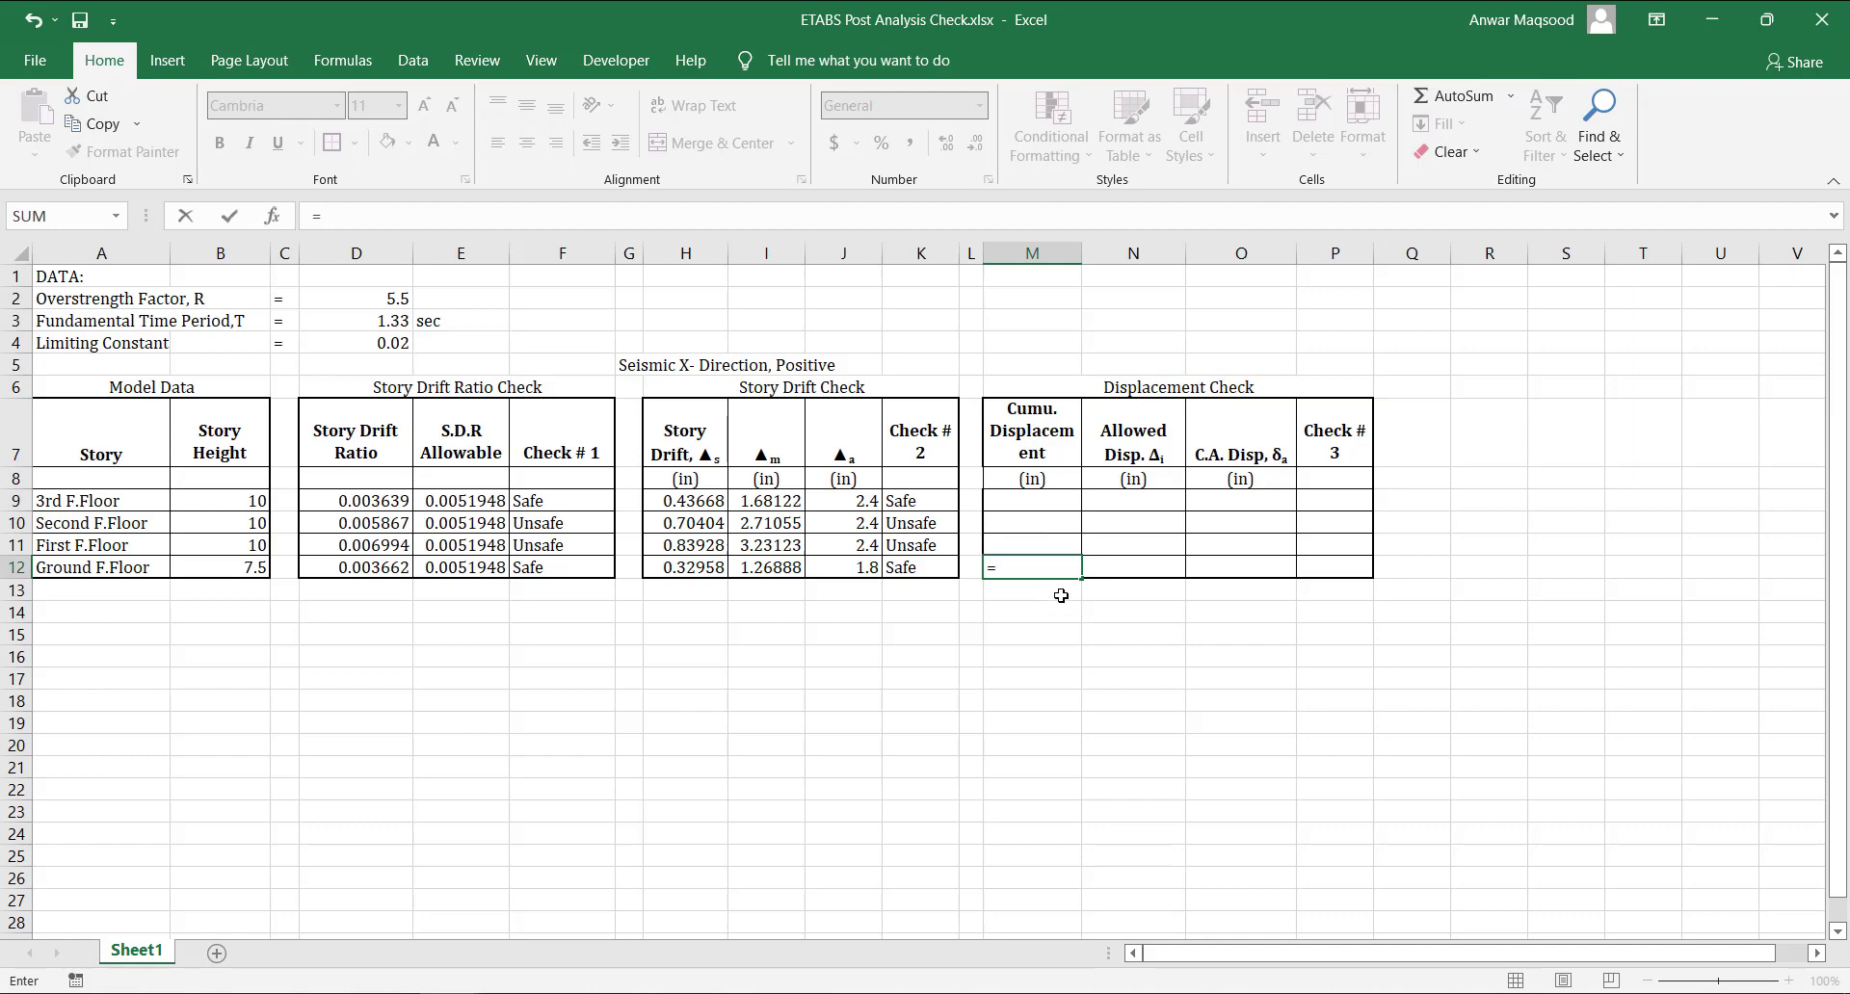
left_click(1061, 594)
type("+")
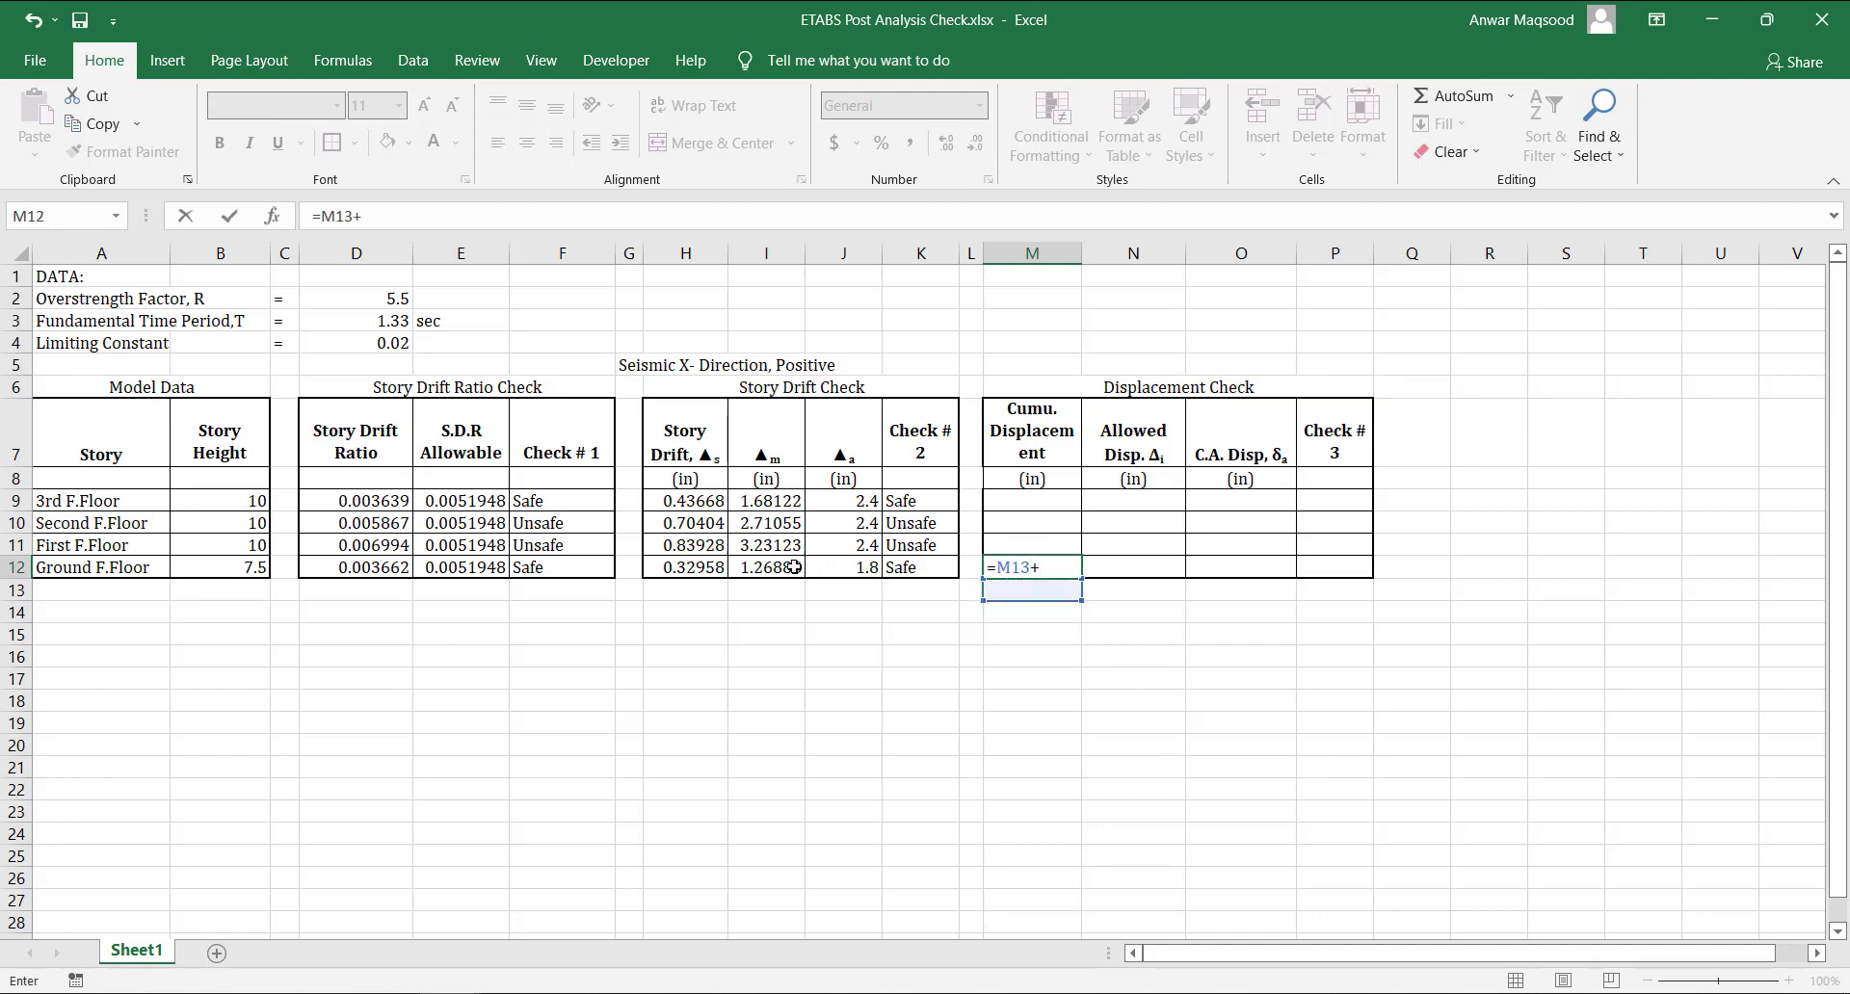
left_click(713, 566)
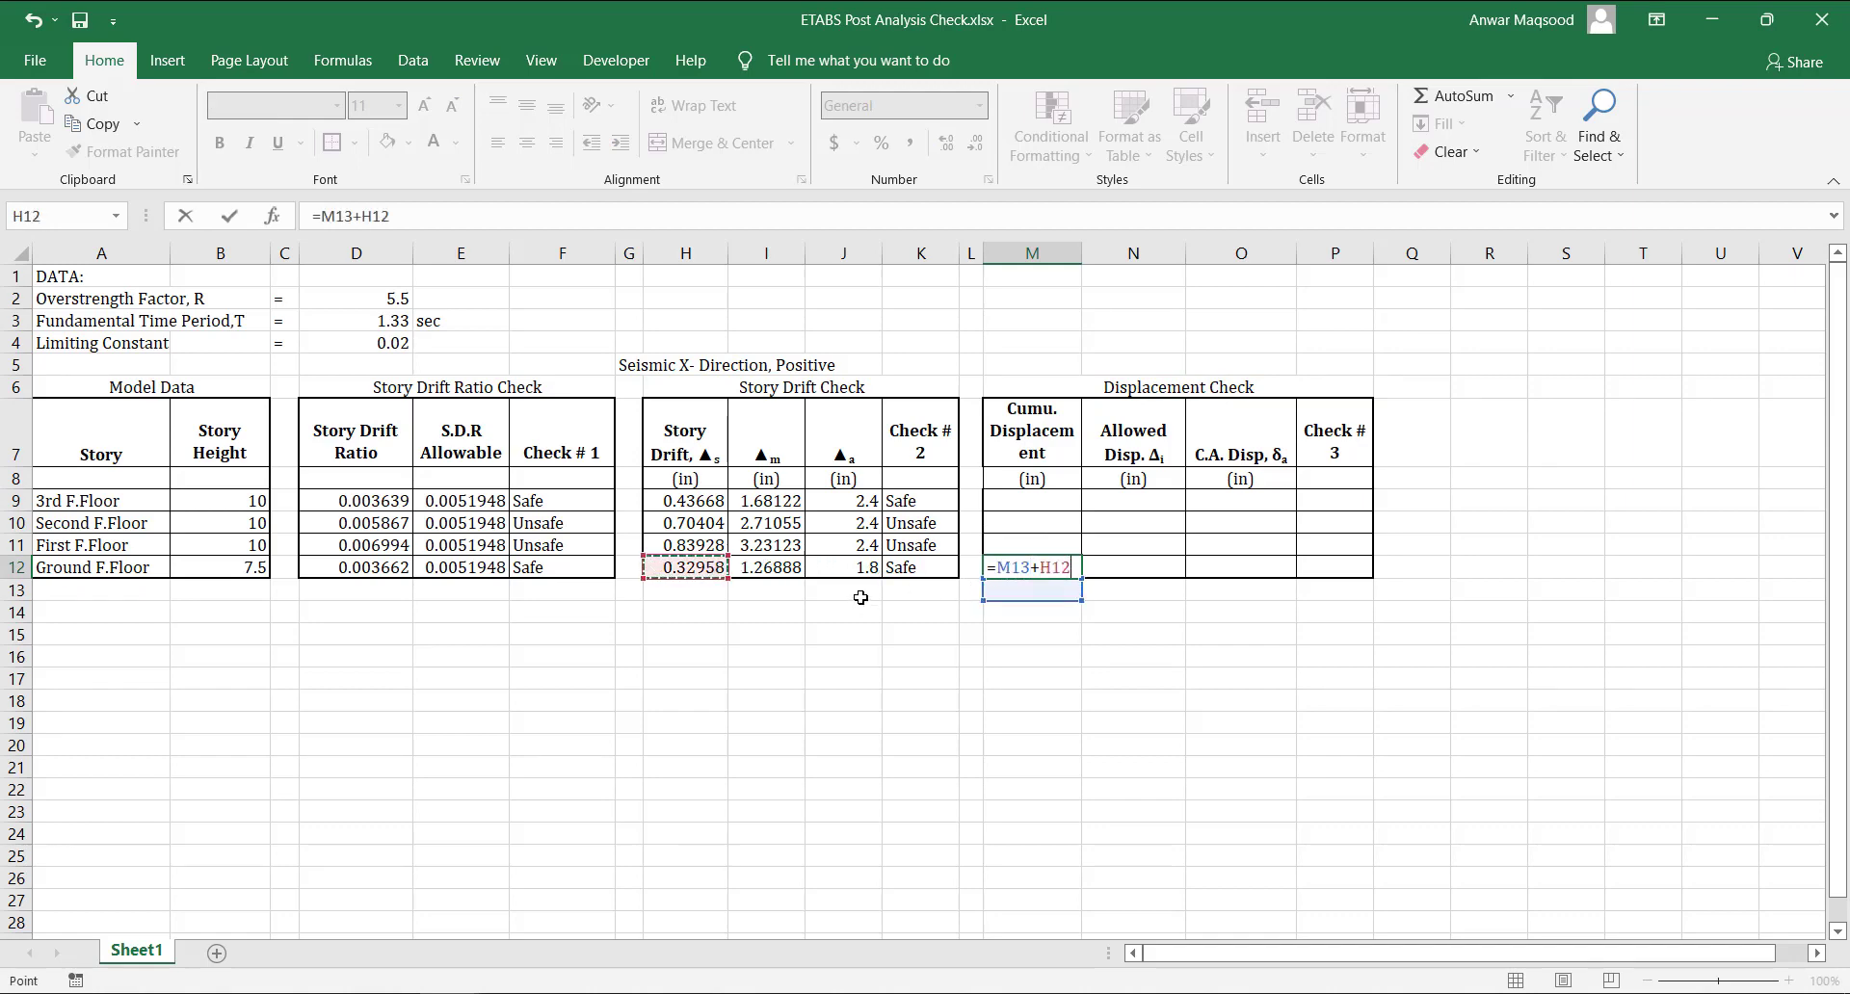
key("Return")
left_click(1042, 569)
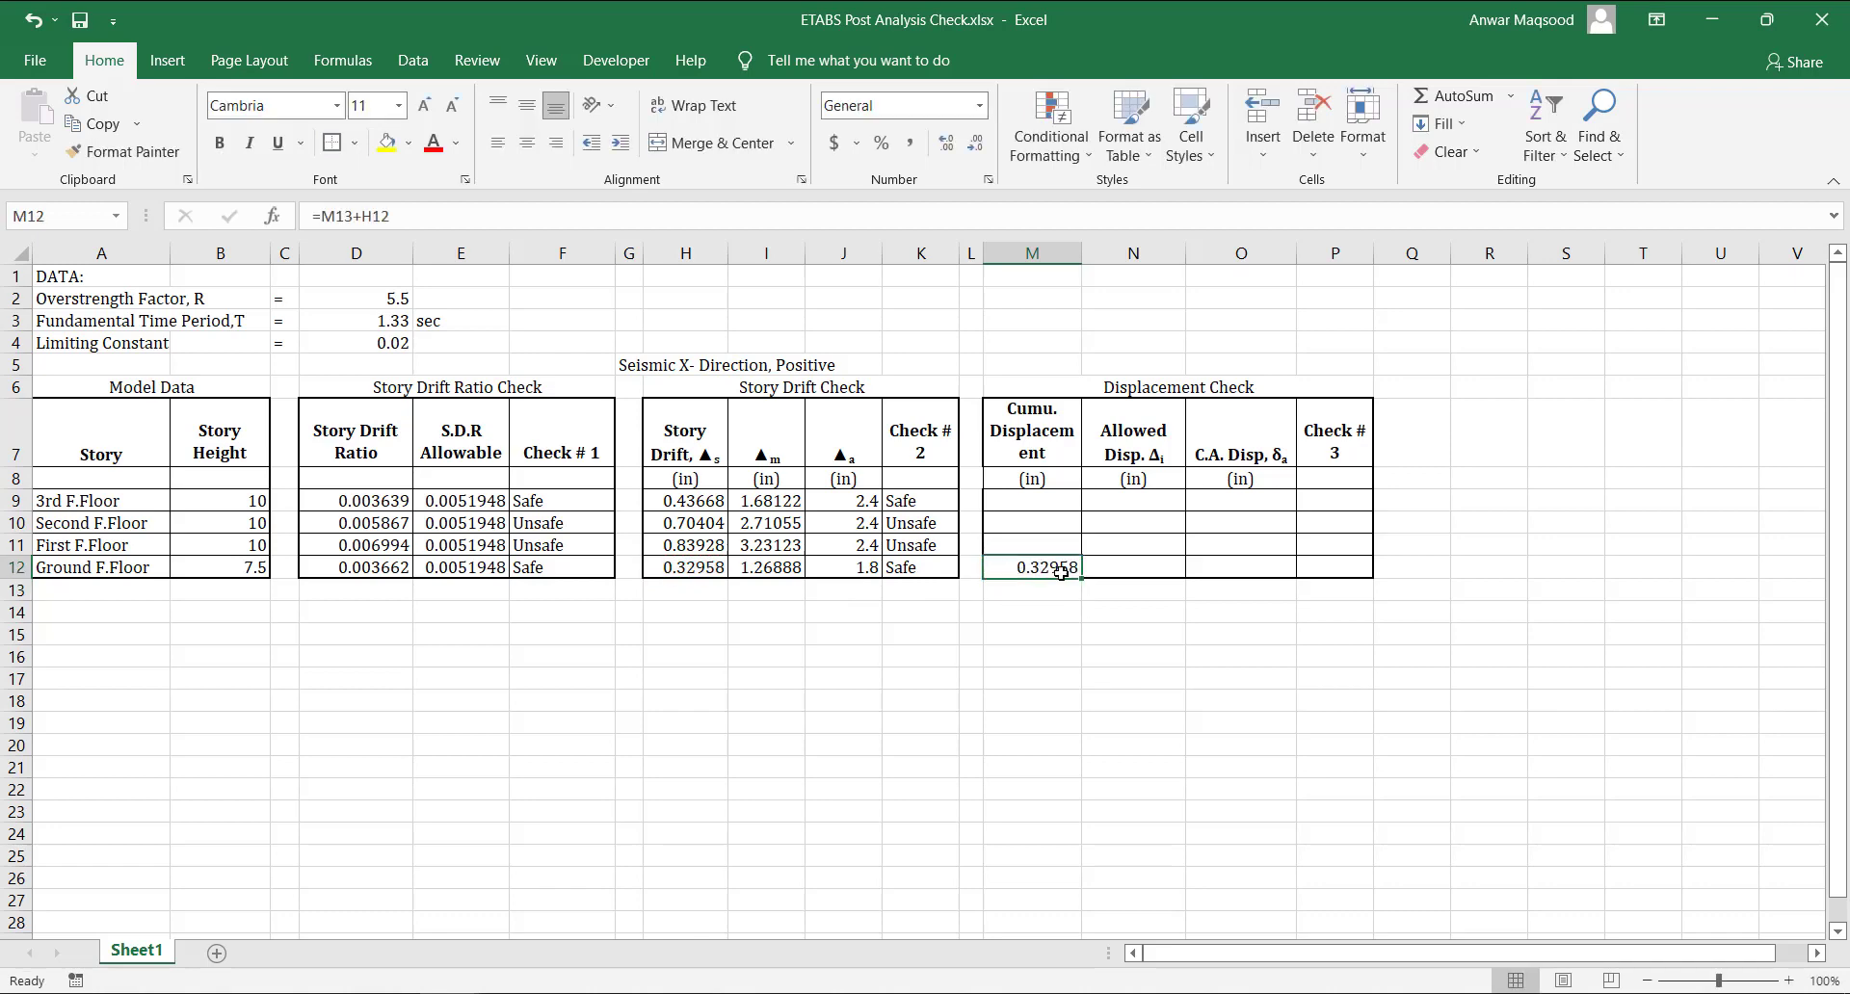
left_click_drag(1080, 575, 1080, 503)
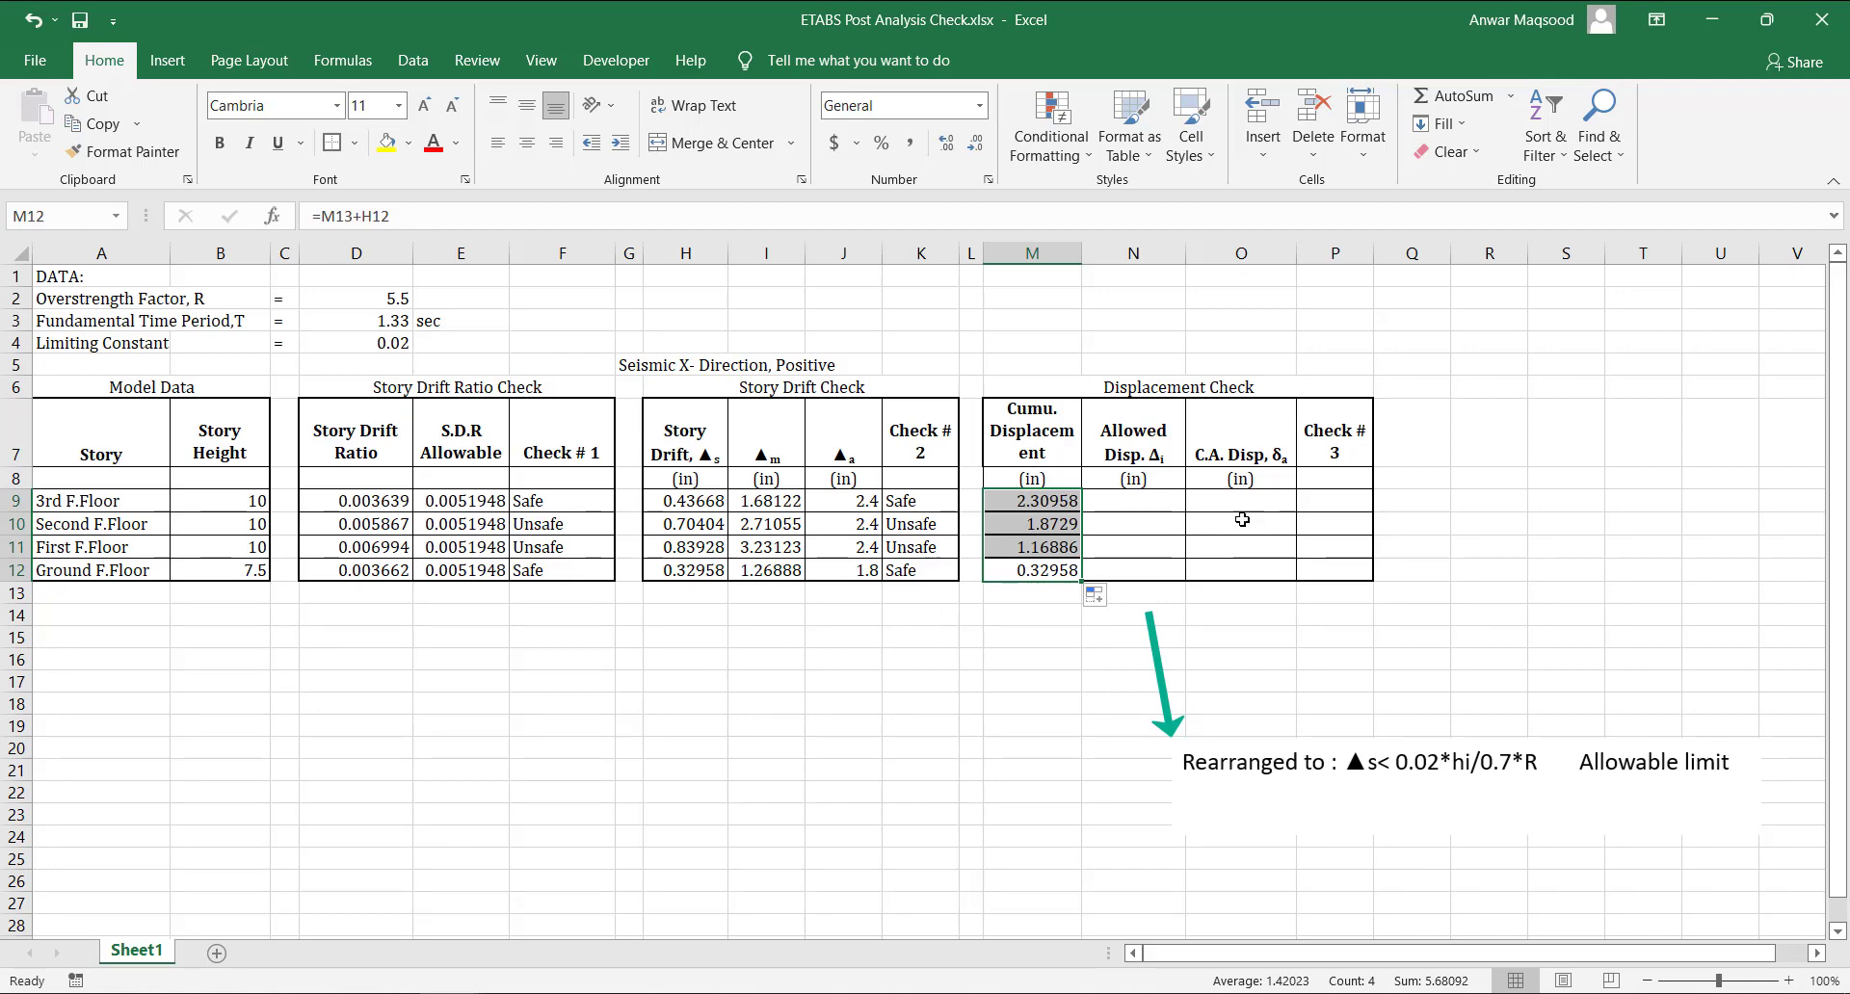
left_click(1411, 659)
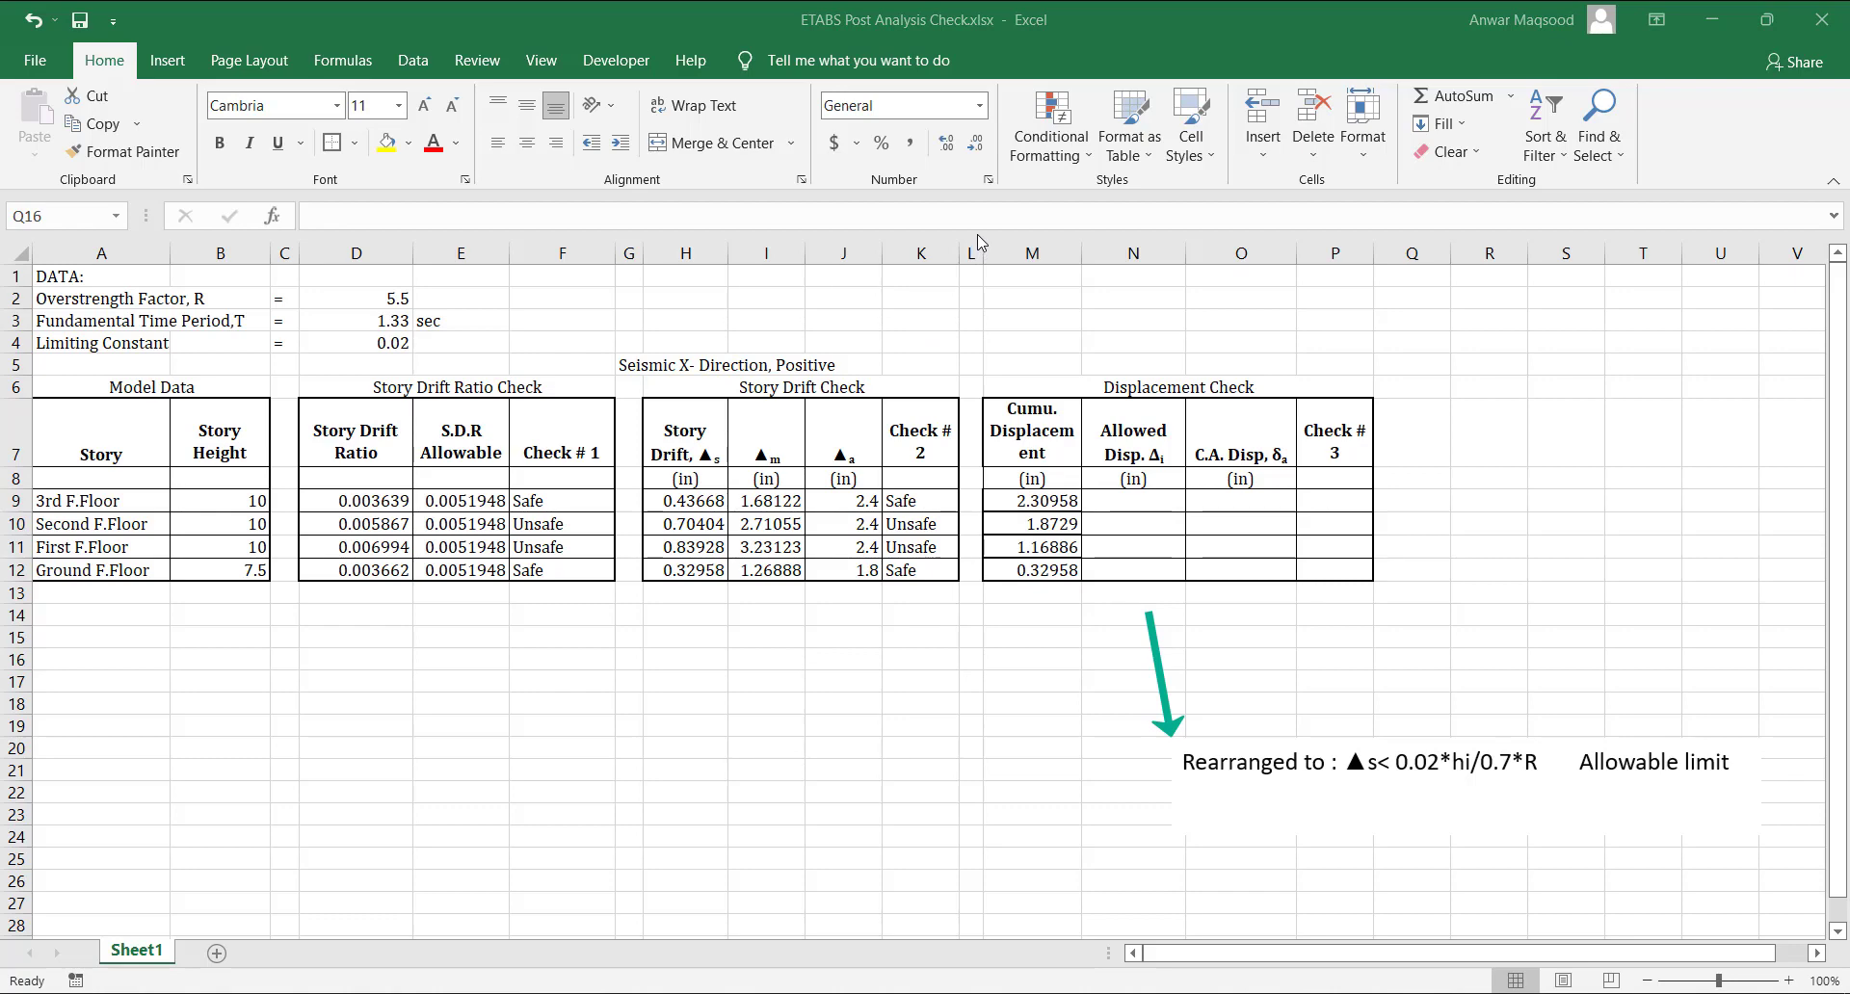
left_click(1153, 501)
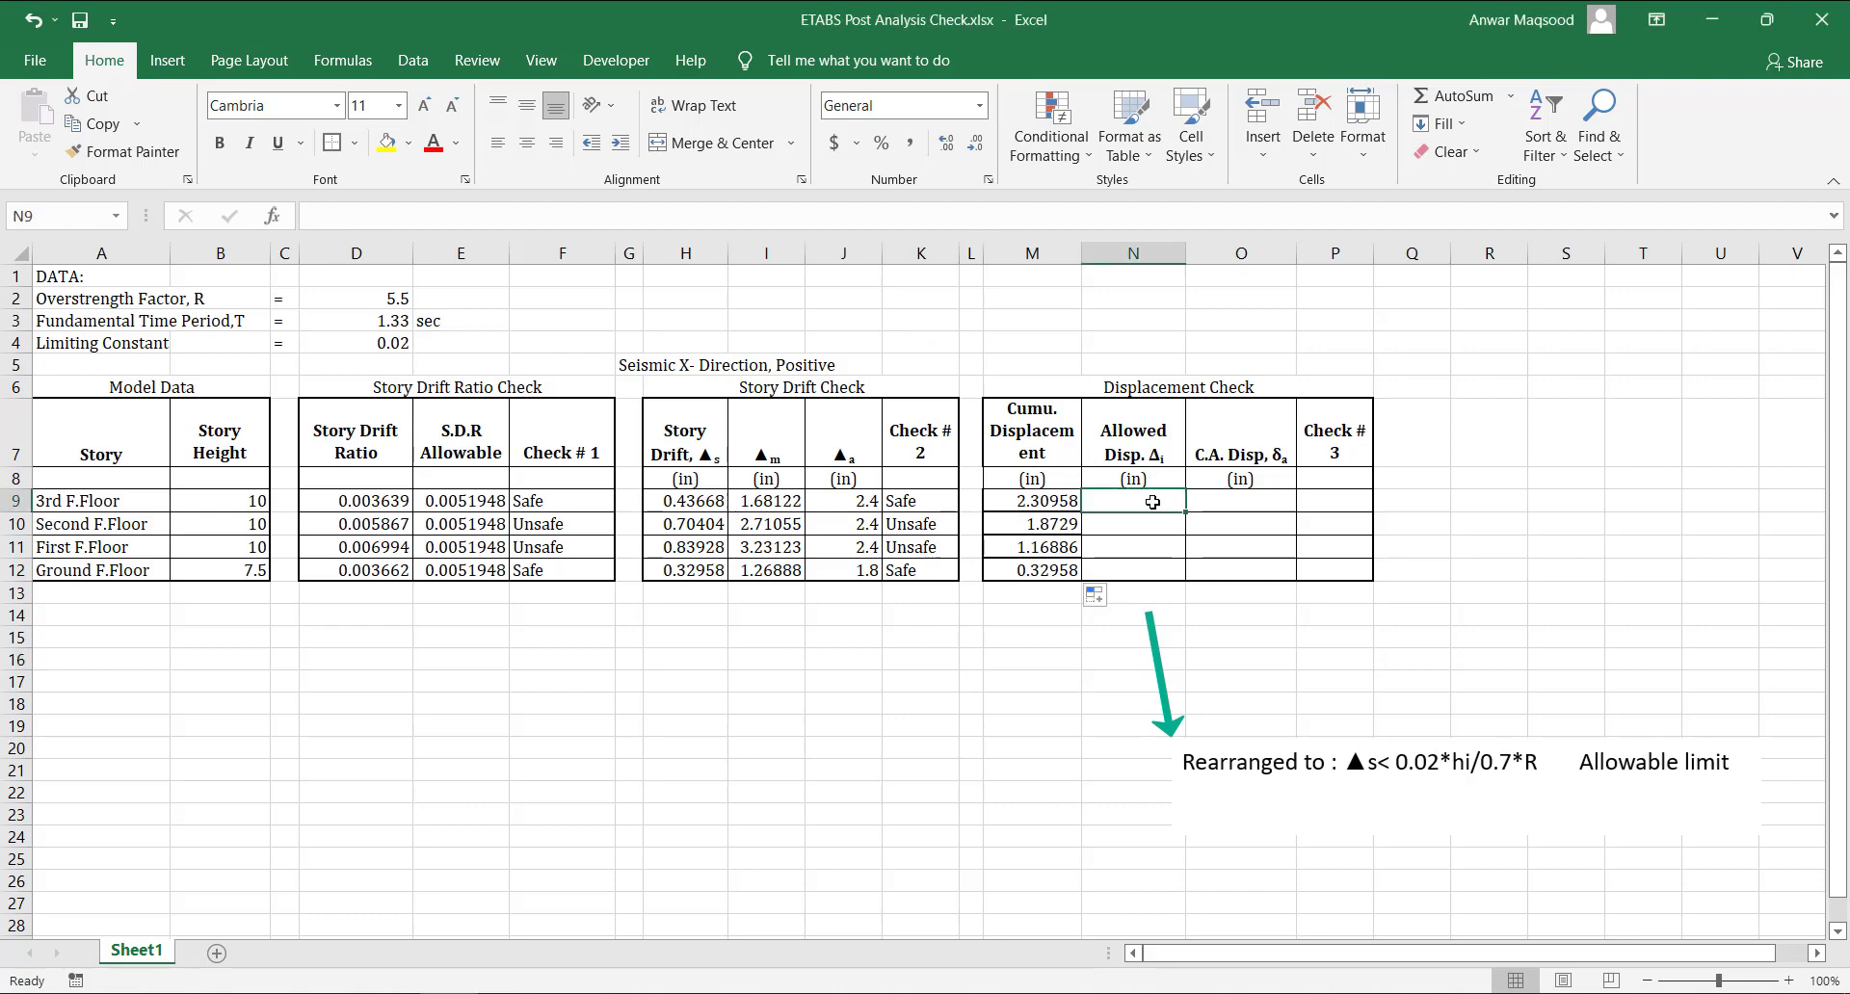
Enter =($D$4*B9*12)/(0.7*$D$2) in N9 and fill it down to N12.
type("=")
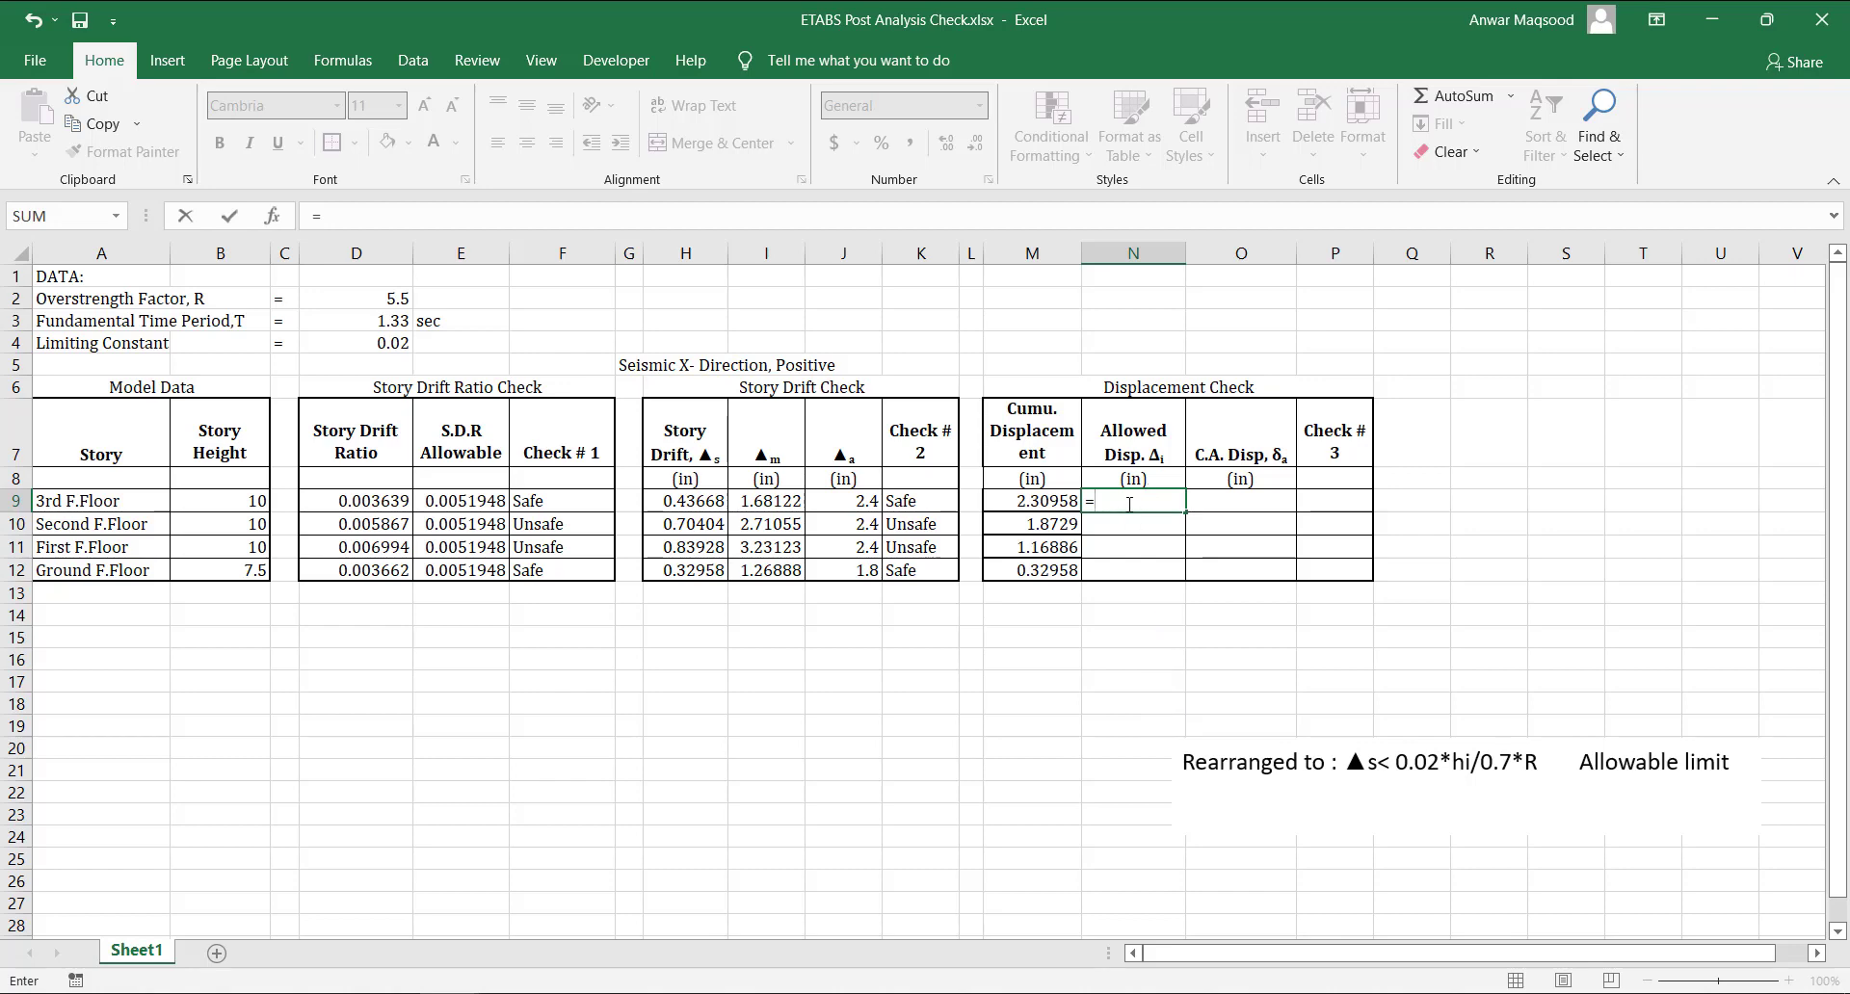
type("(")
left_click(385, 343)
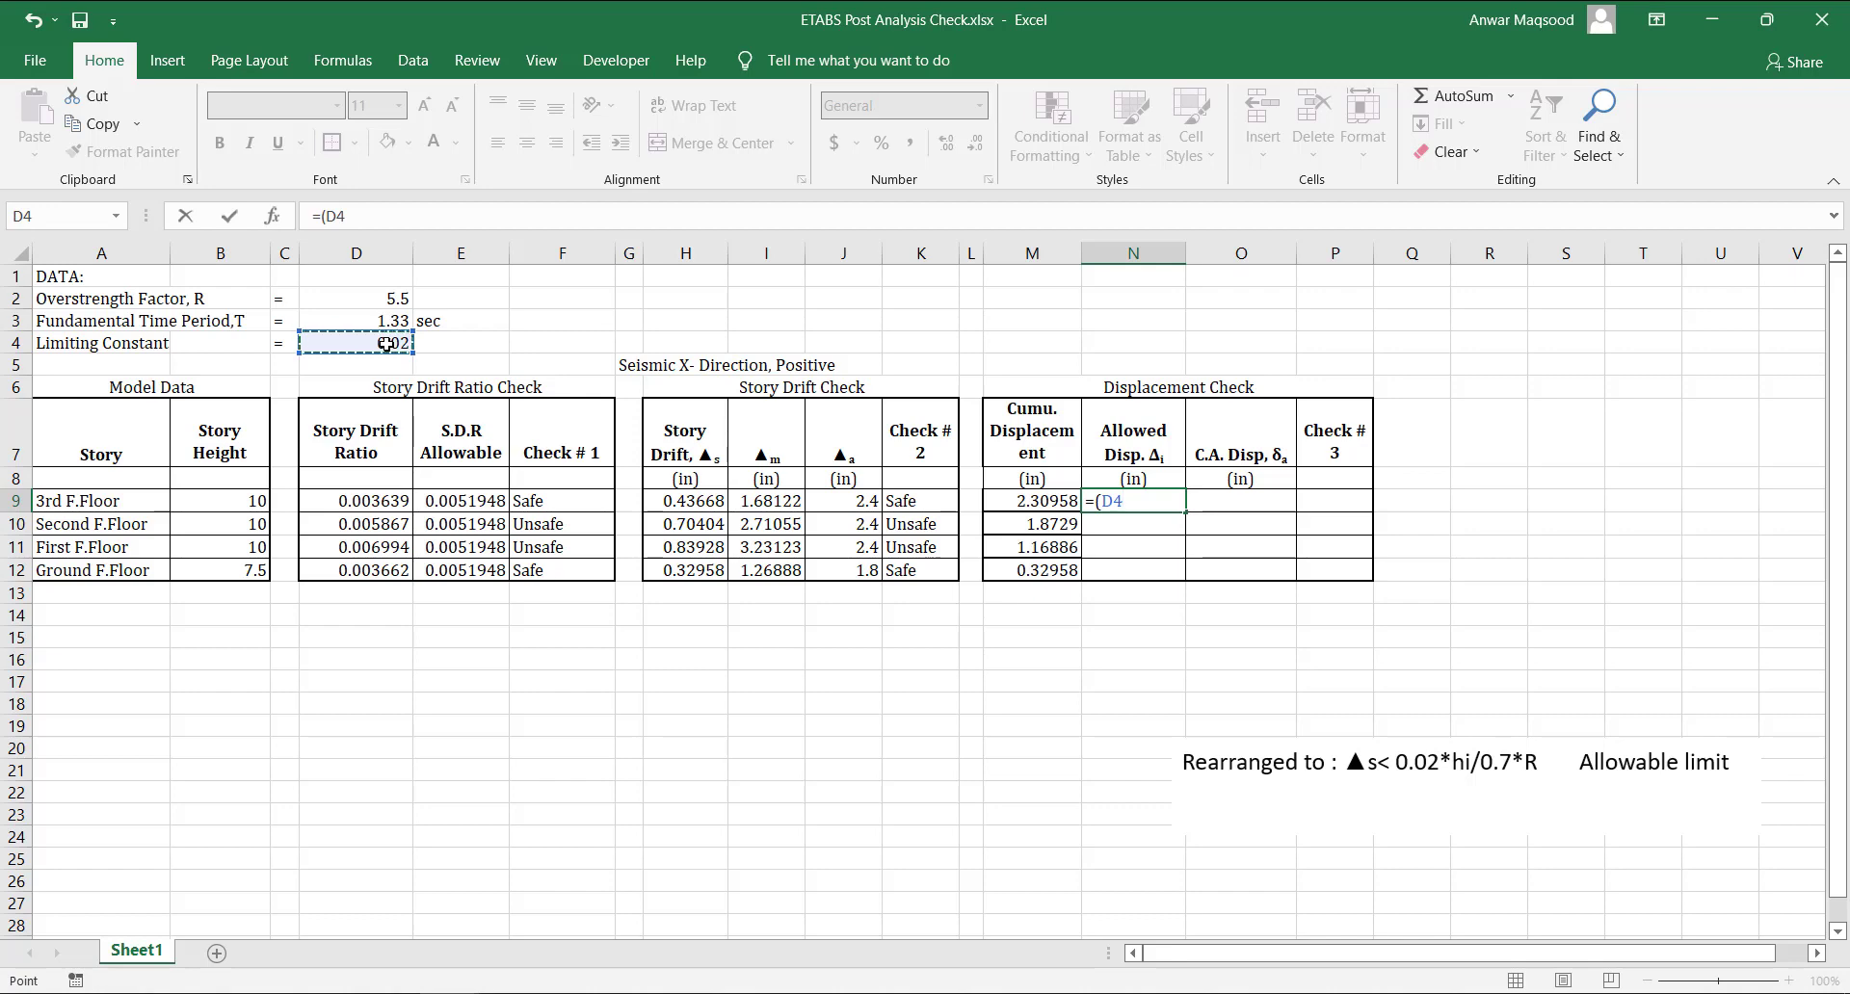
key("F4")
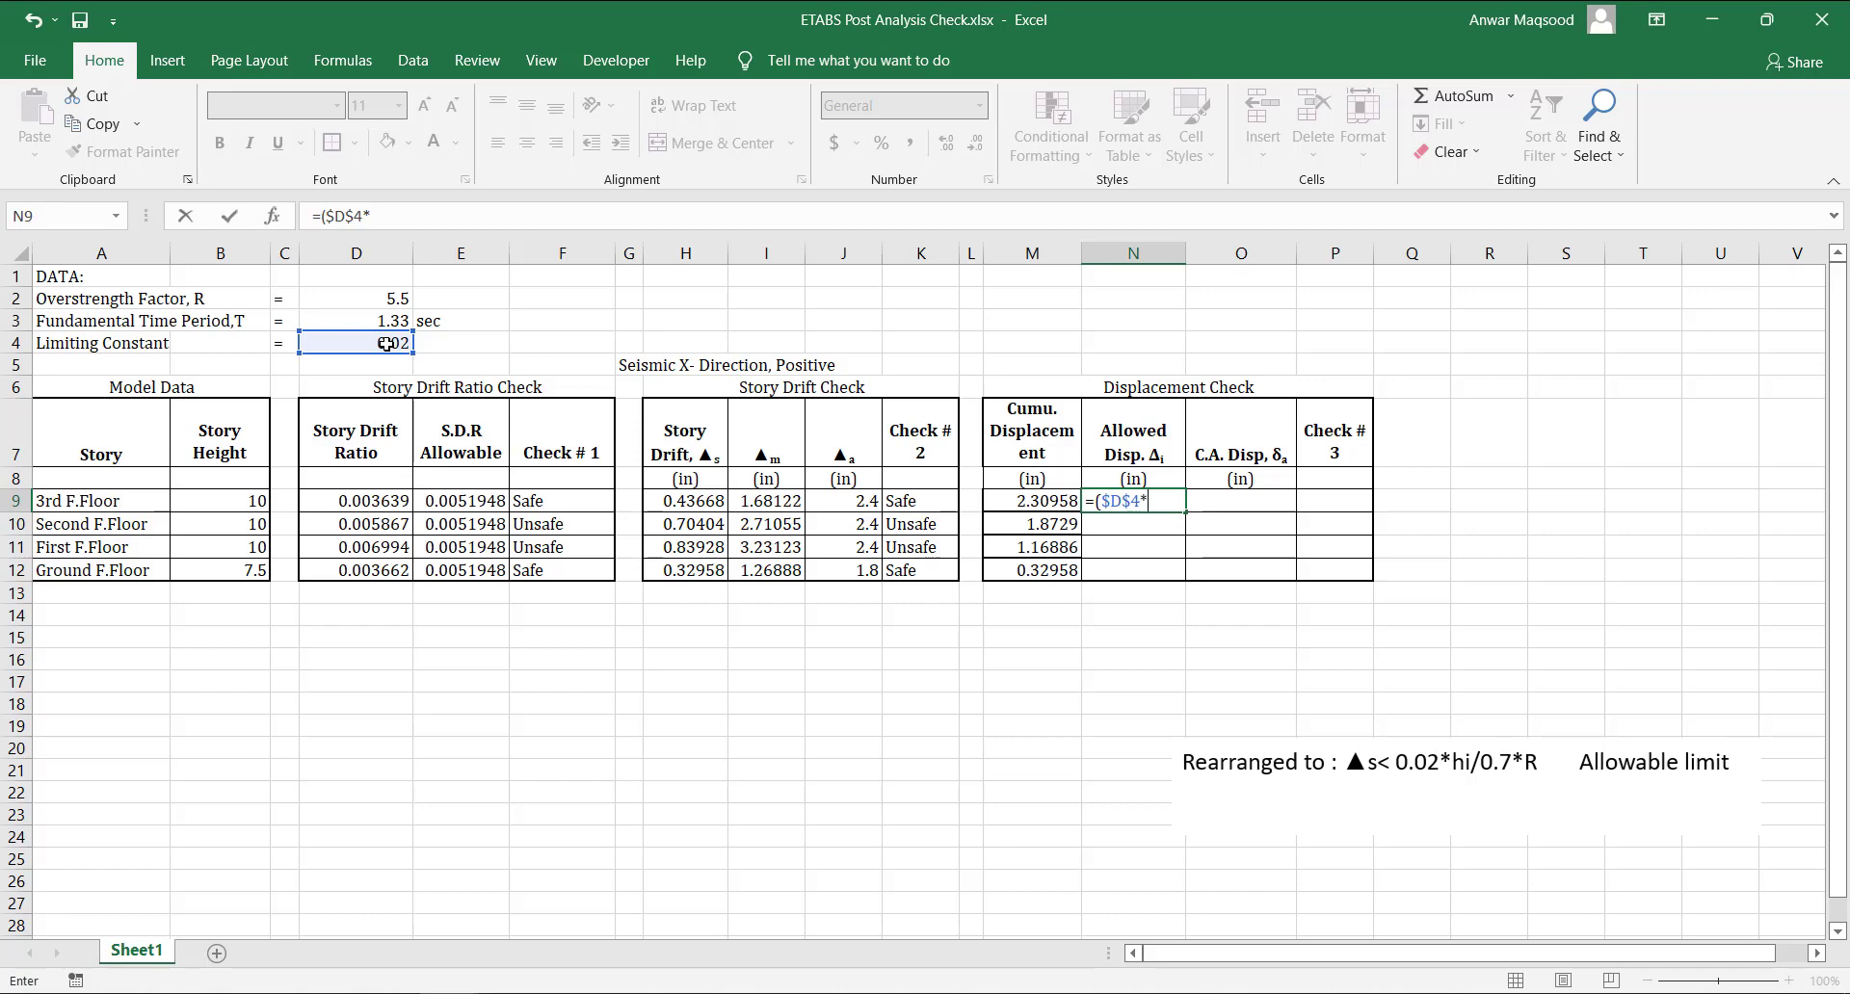
left_click(236, 500)
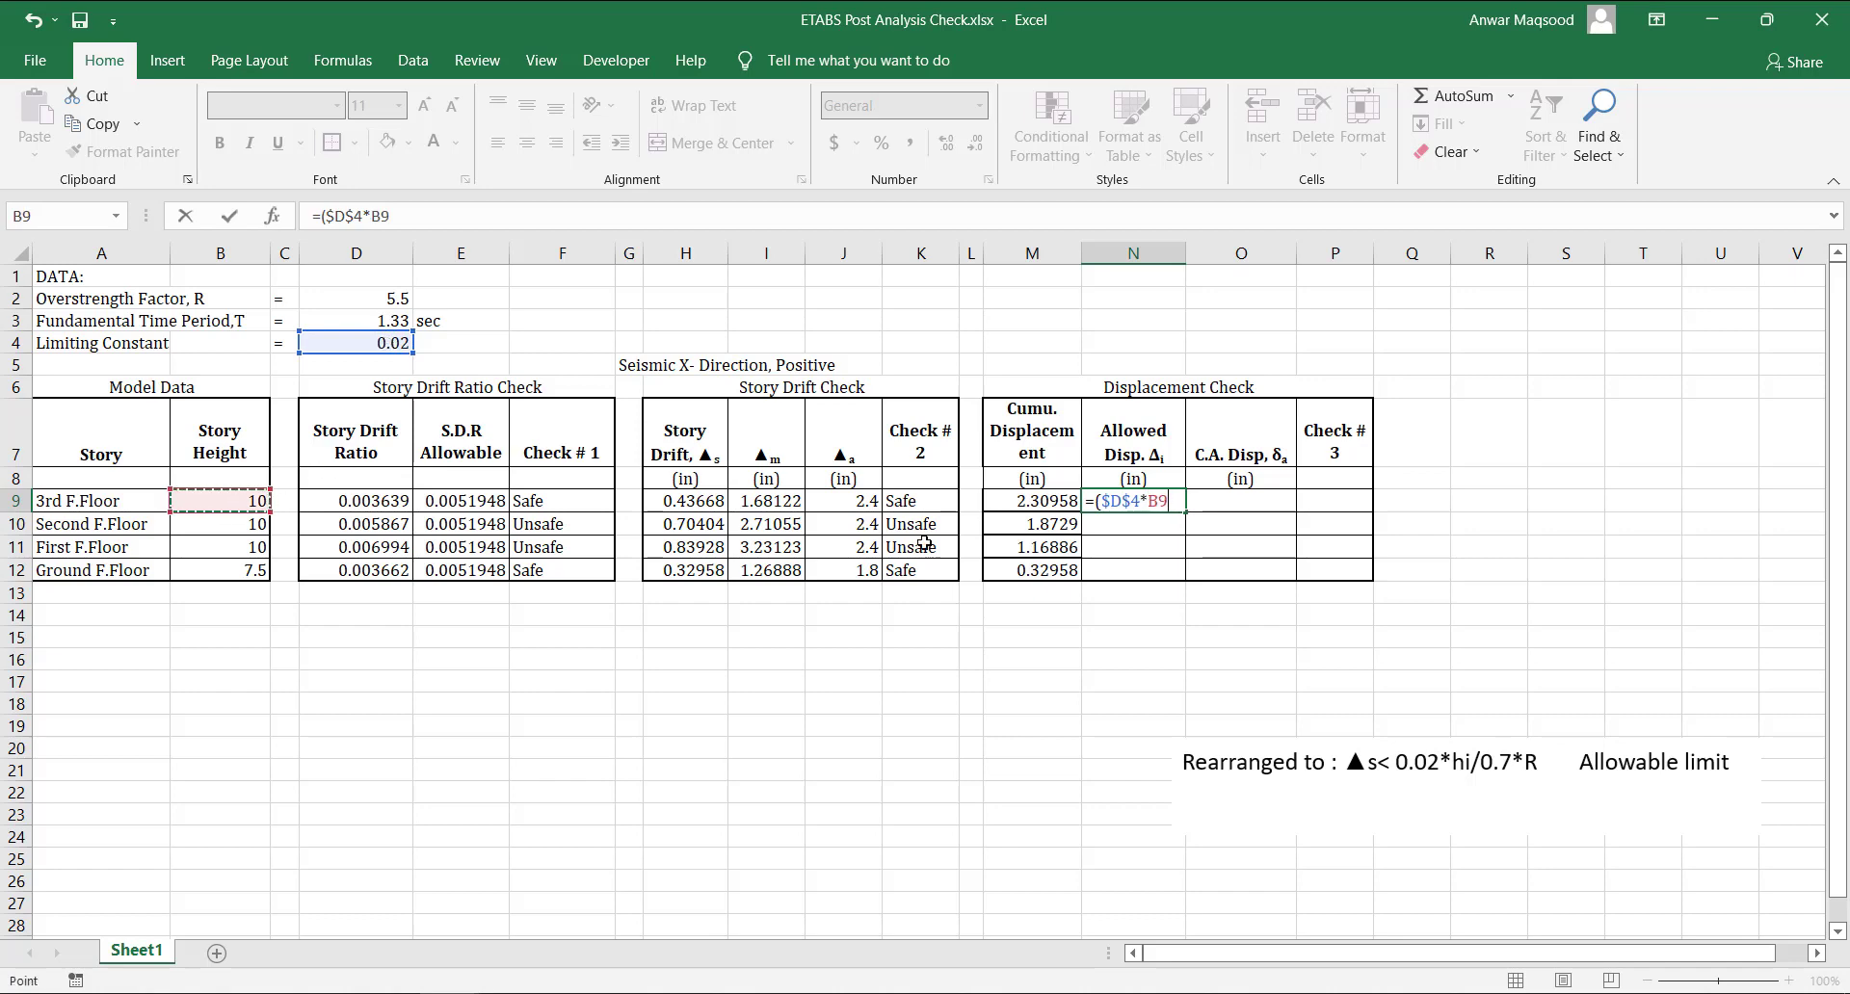
type("*12)/(")
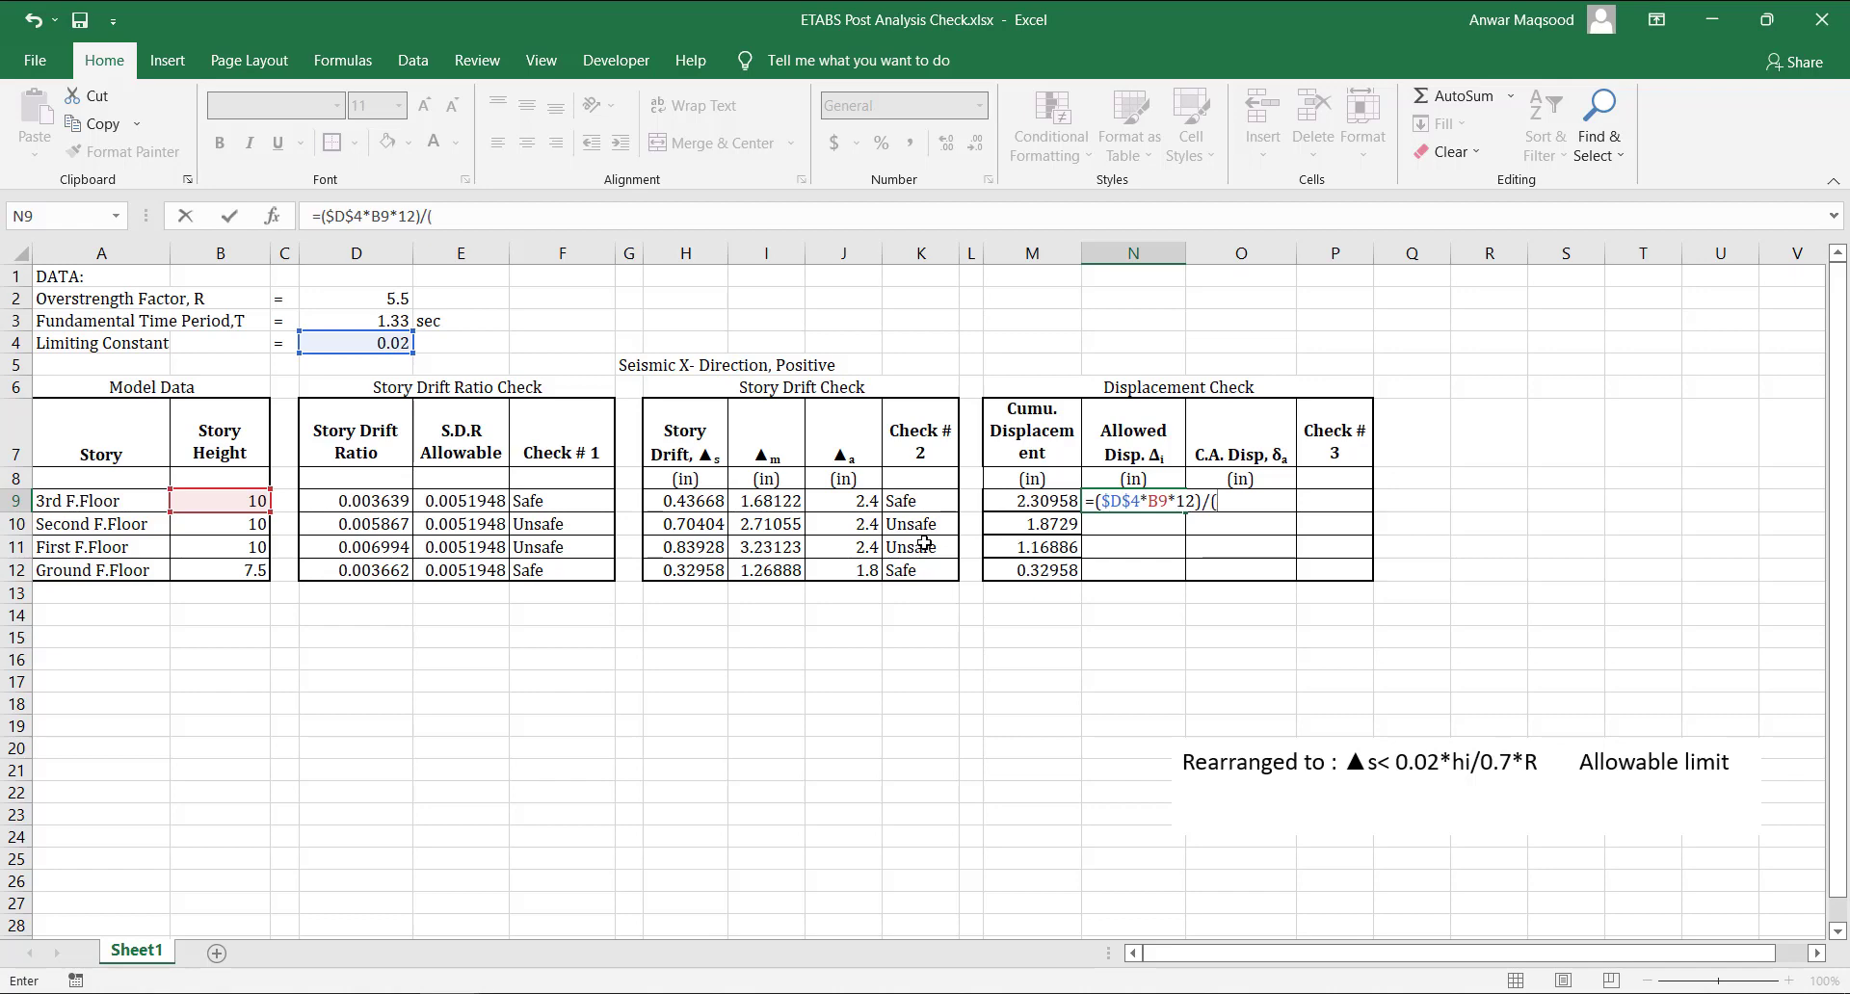
type("0.7*")
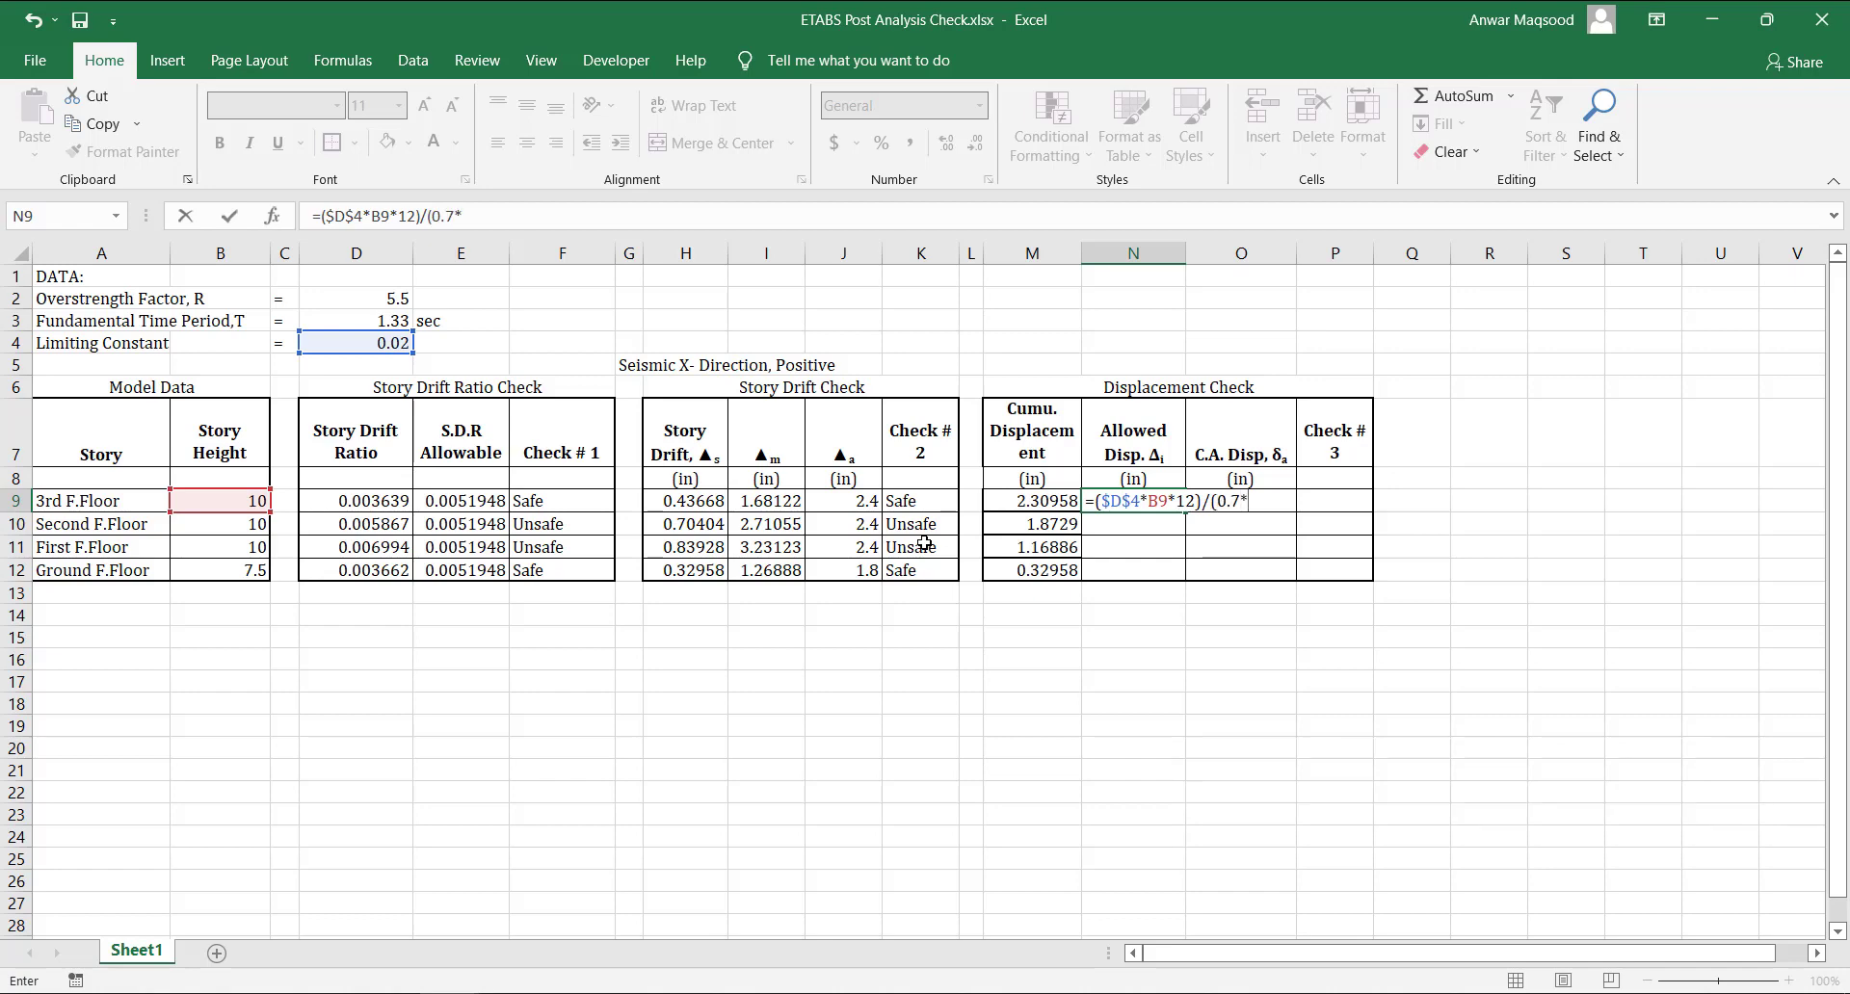
left_click(380, 303)
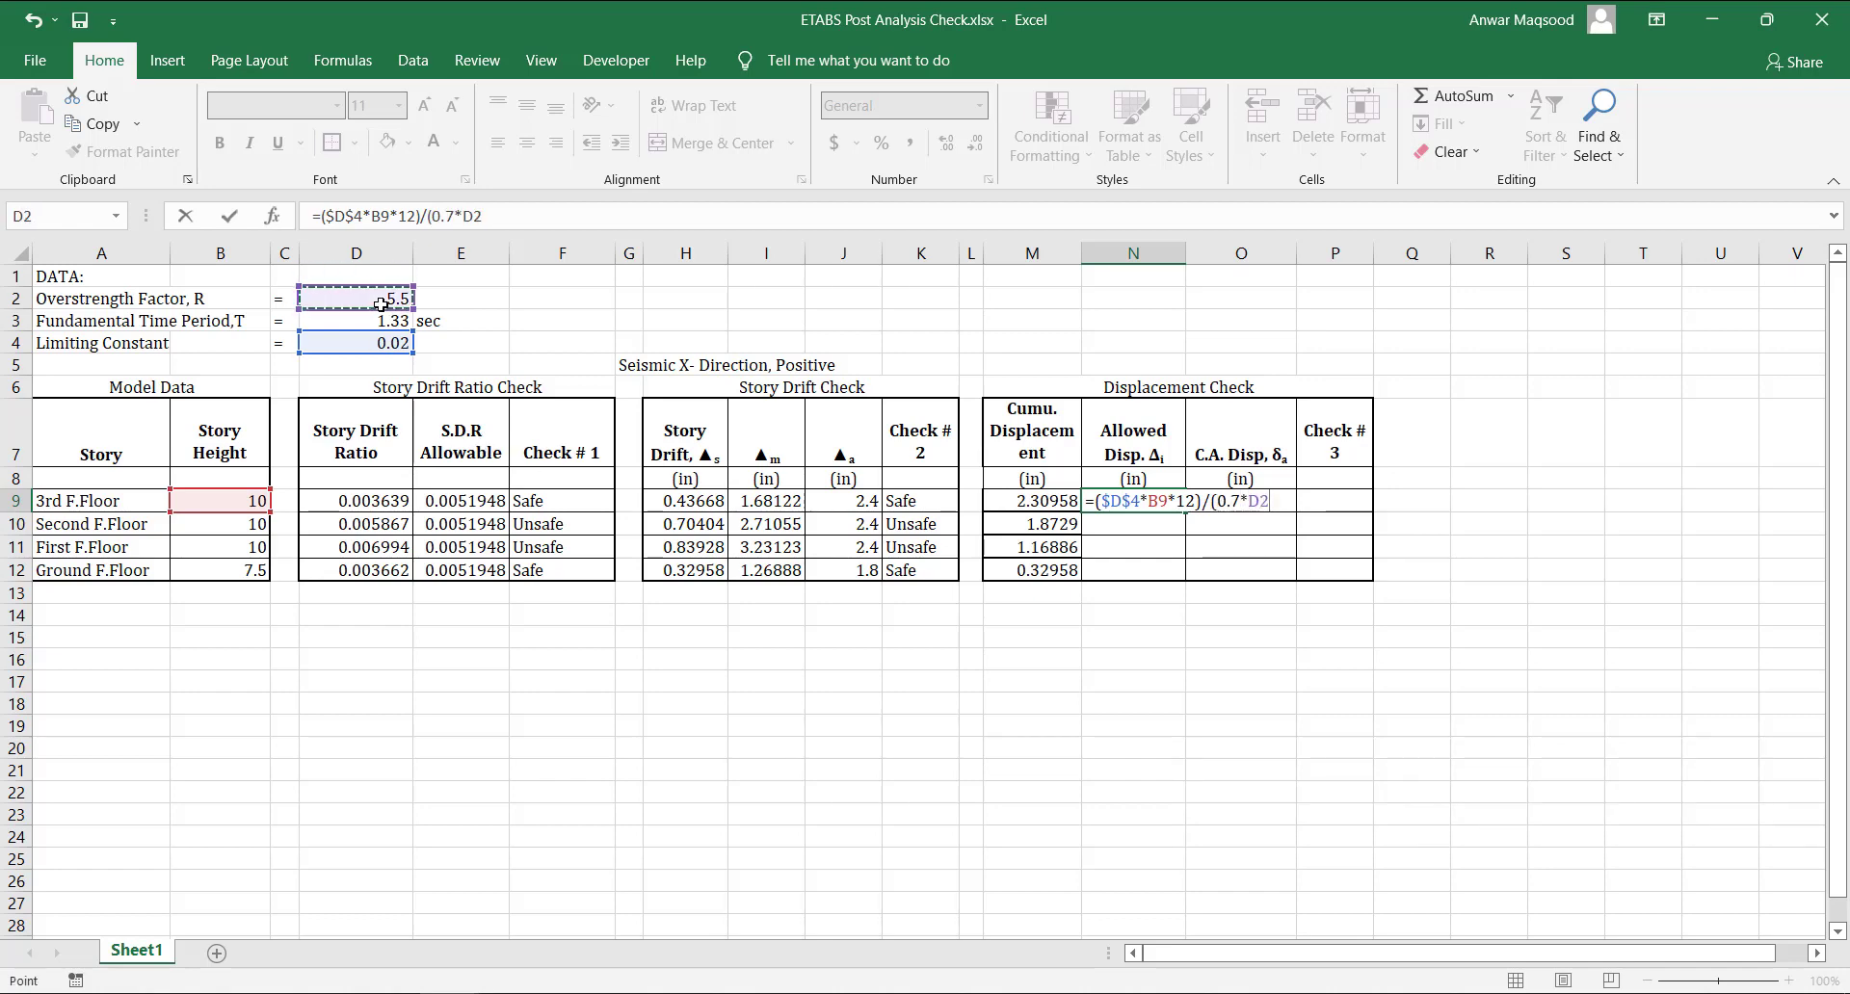
type(")")
key("Return")
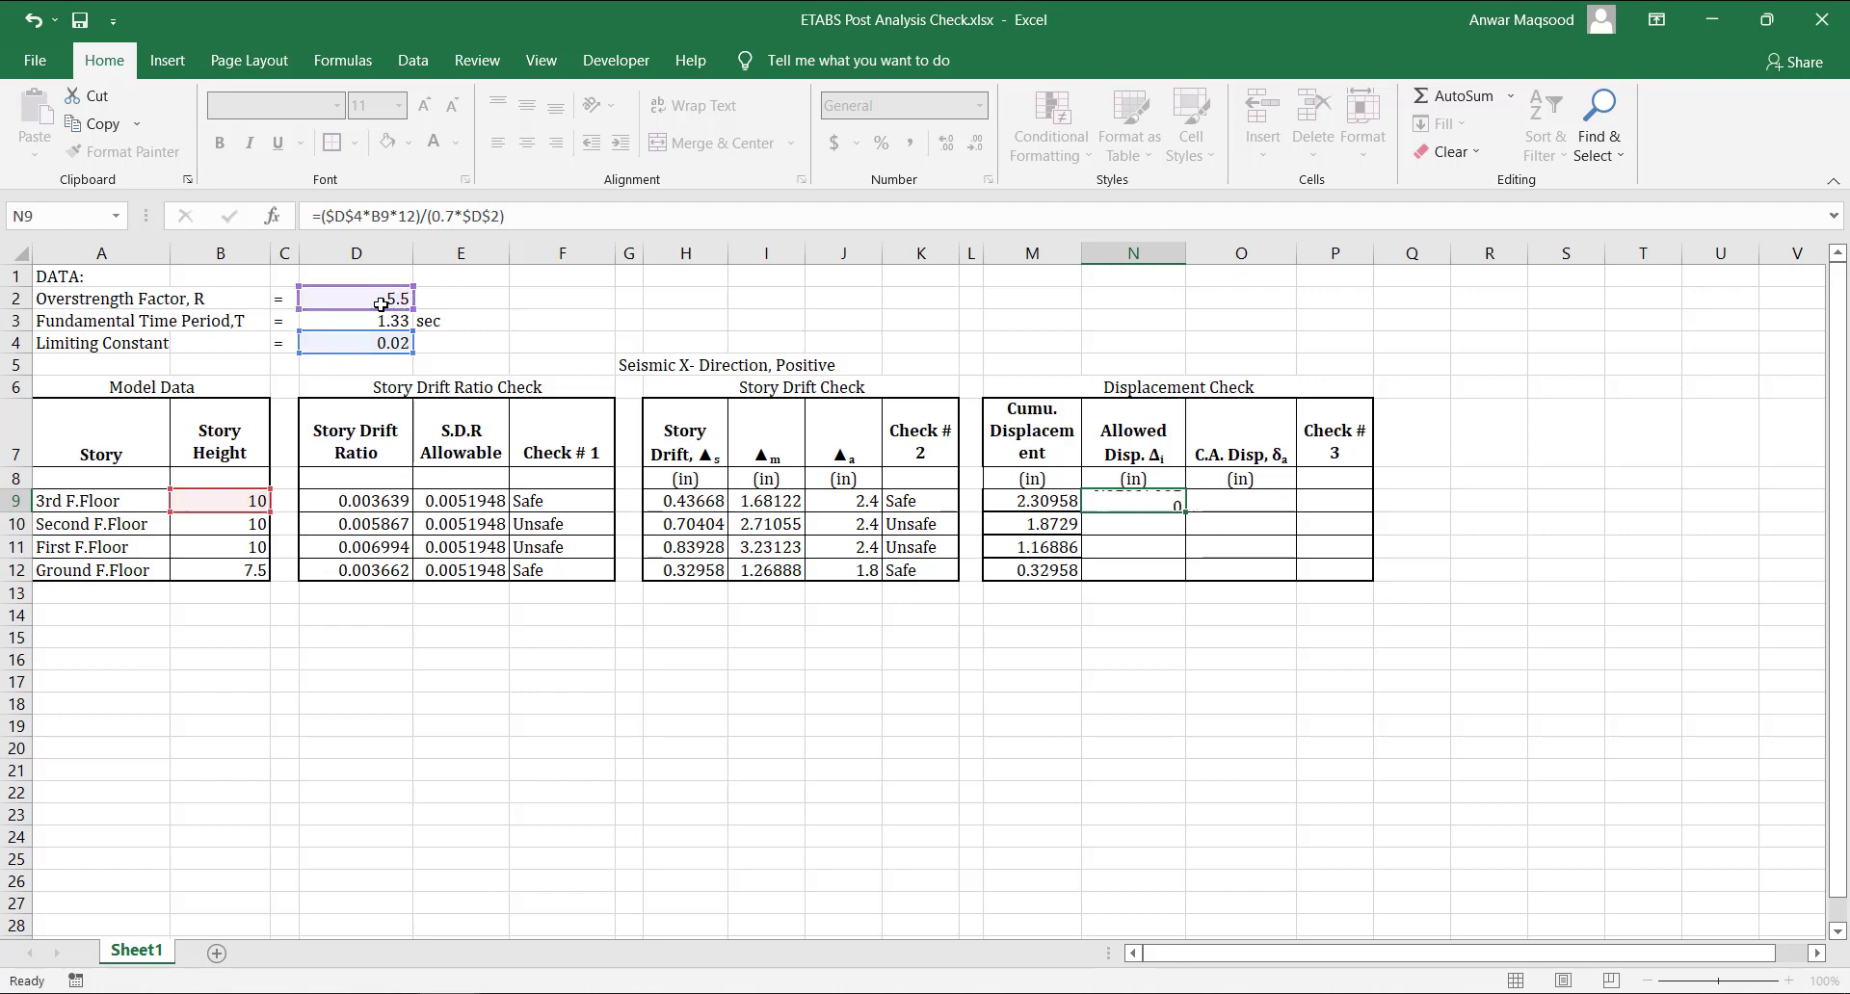
left_click(1166, 502)
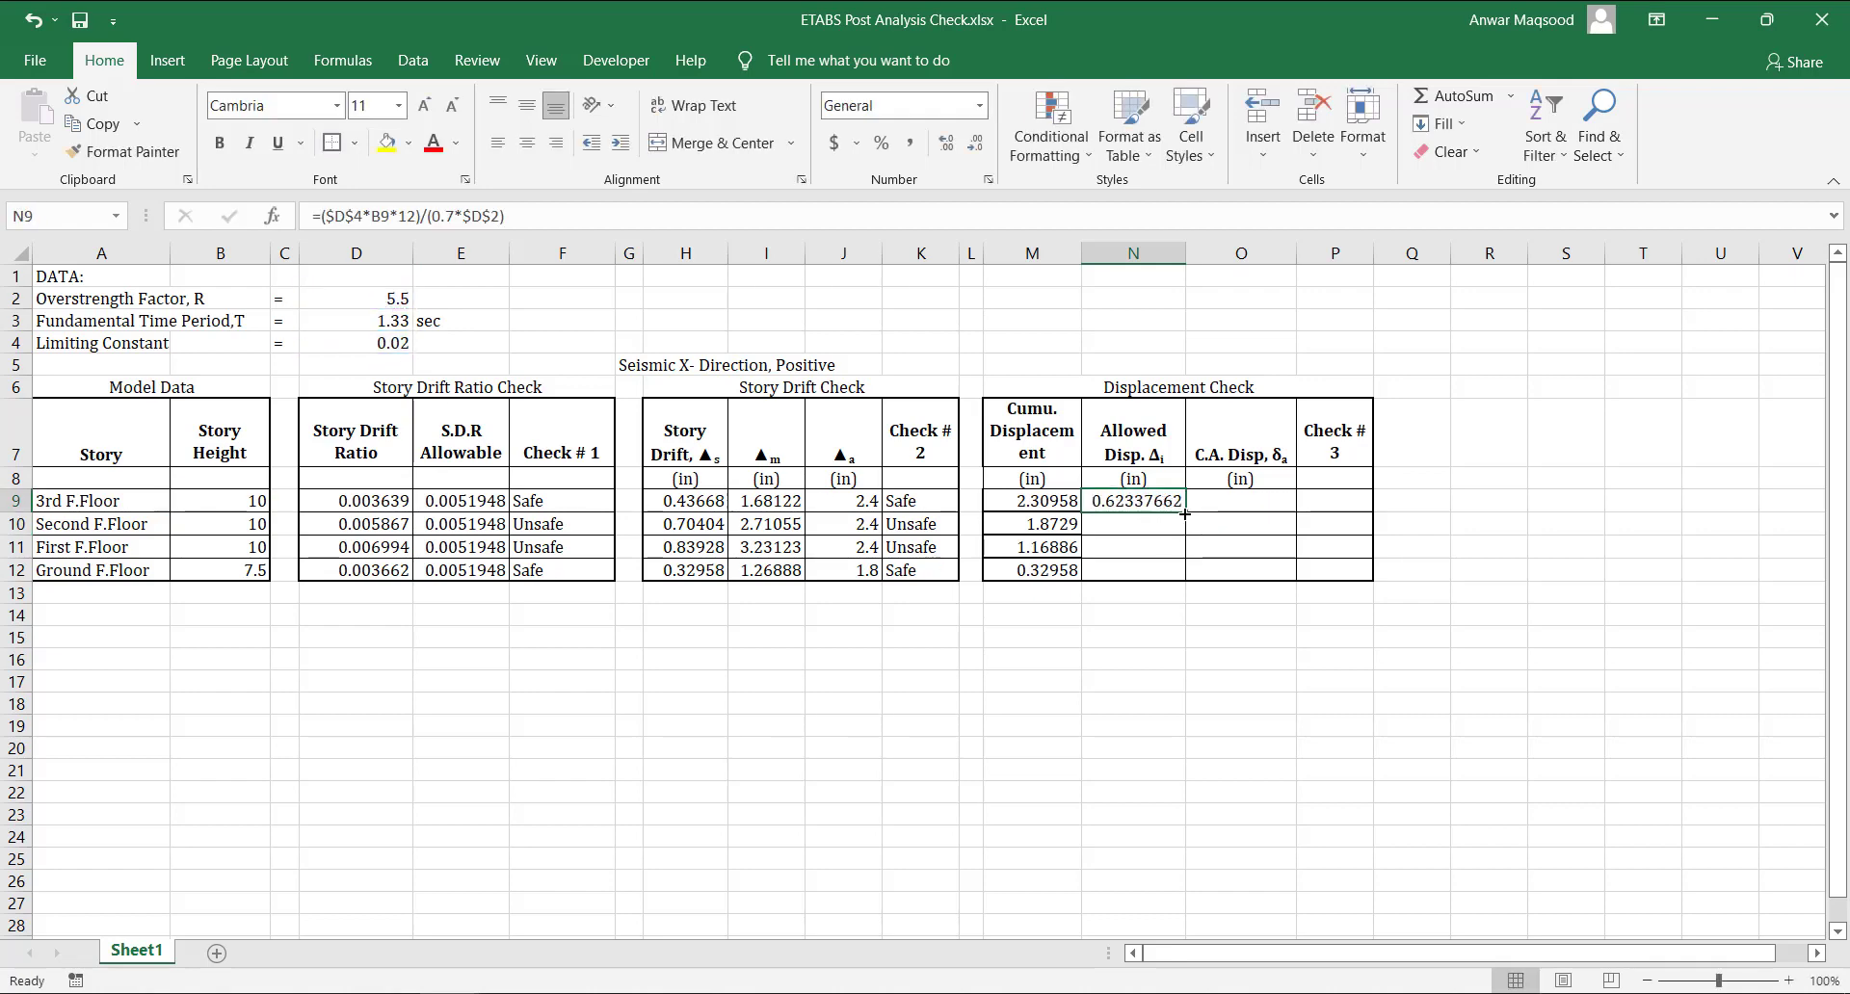
left_click_drag(1185, 511, 1185, 573)
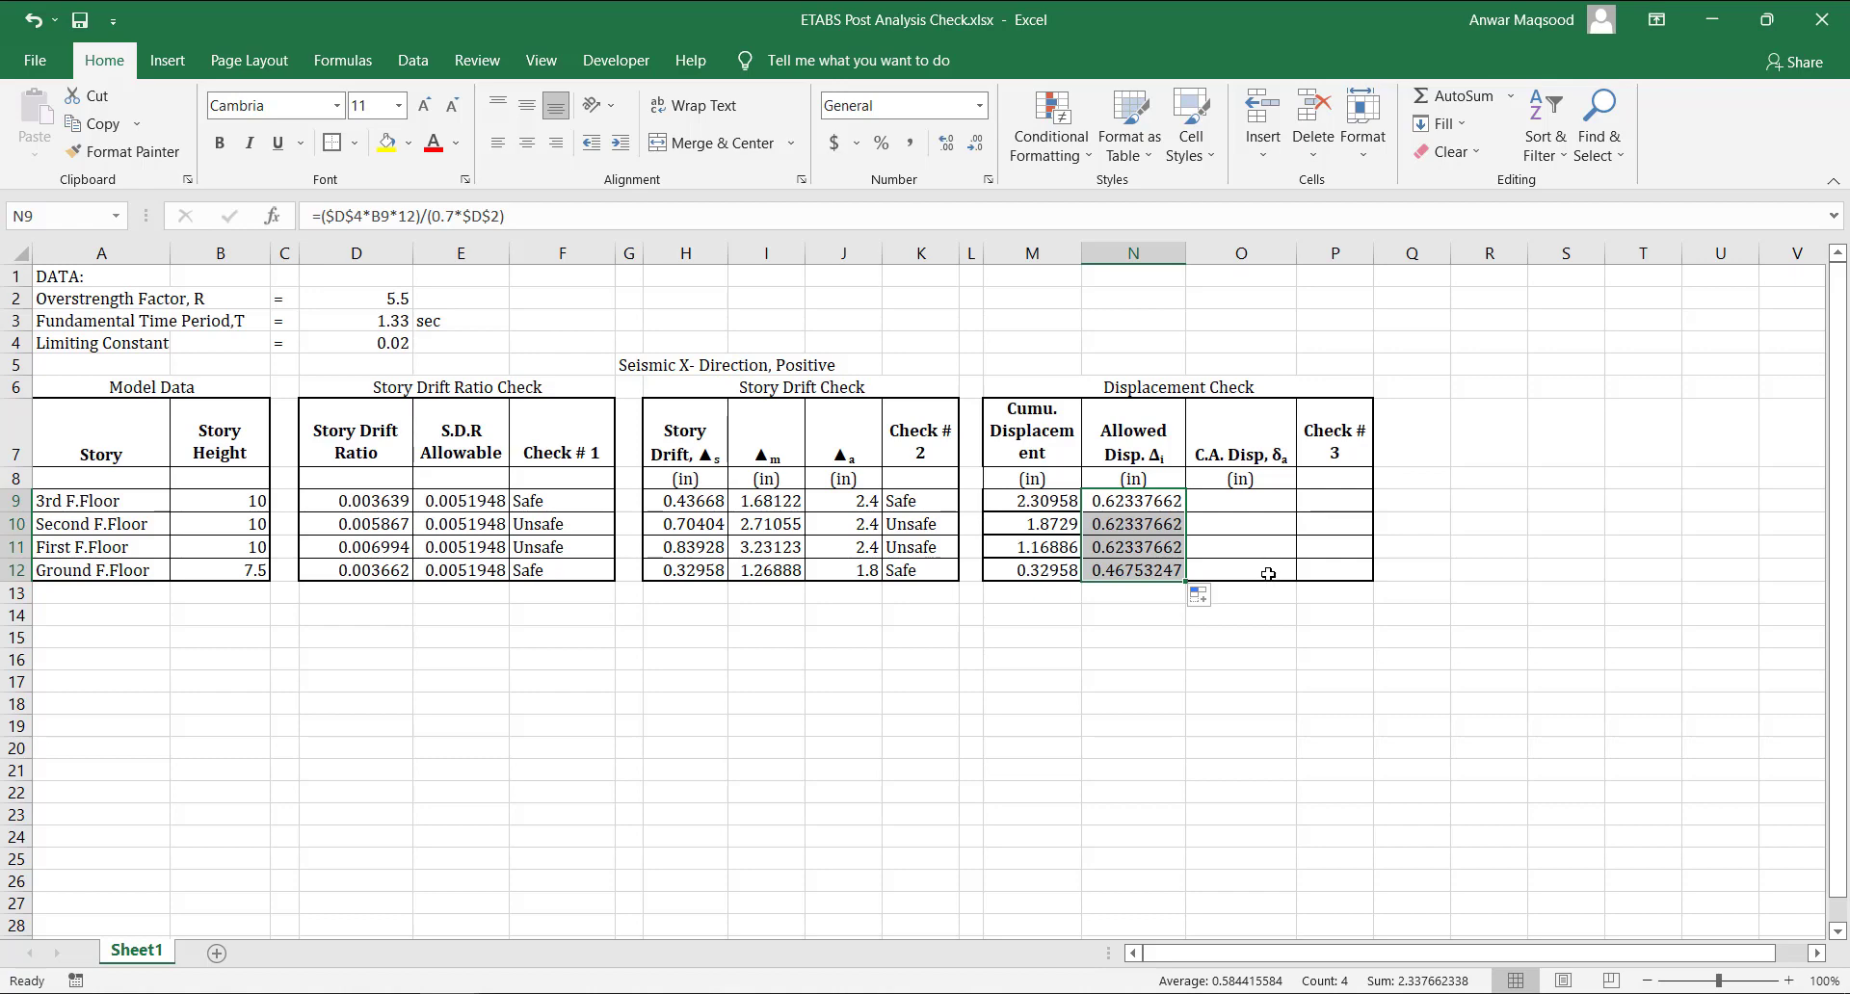
left_click(1264, 573)
Enter =O13+N12 in O12 and fill it up to O9 to accumulate allowed displacements.
type("=")
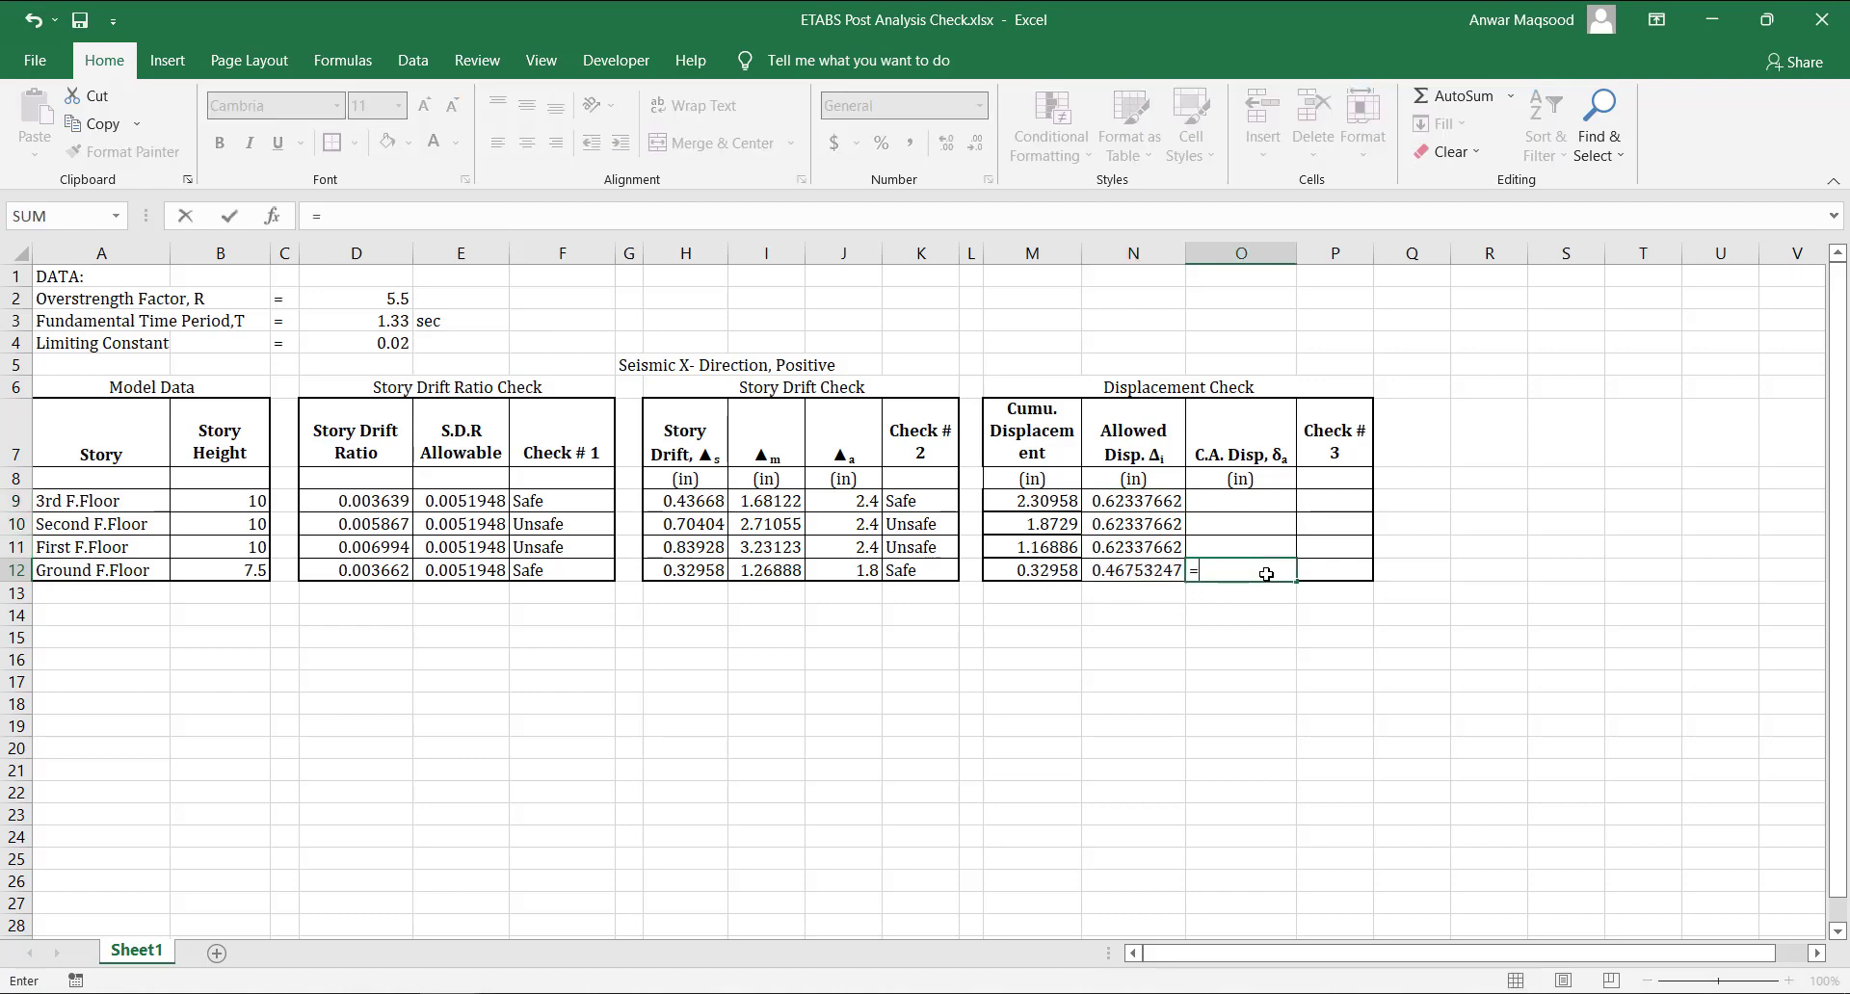
left_click(1265, 594)
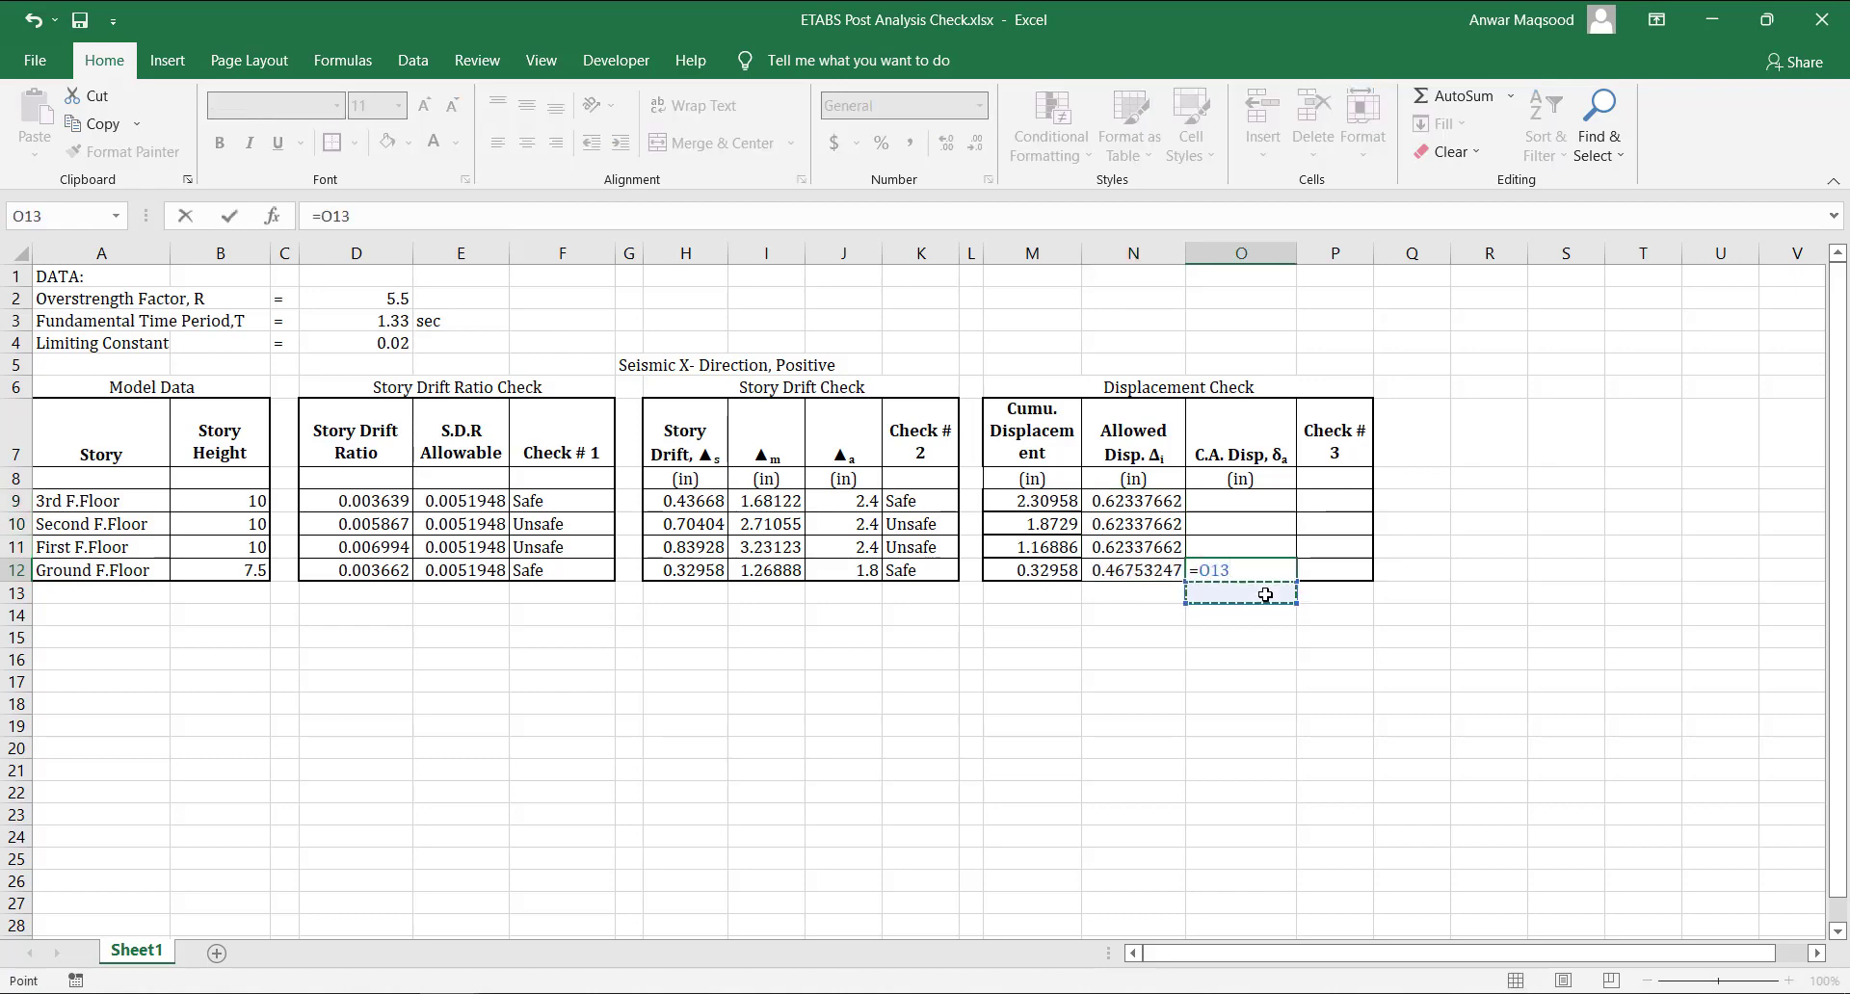
type("+")
left_click(1159, 571)
key("Return")
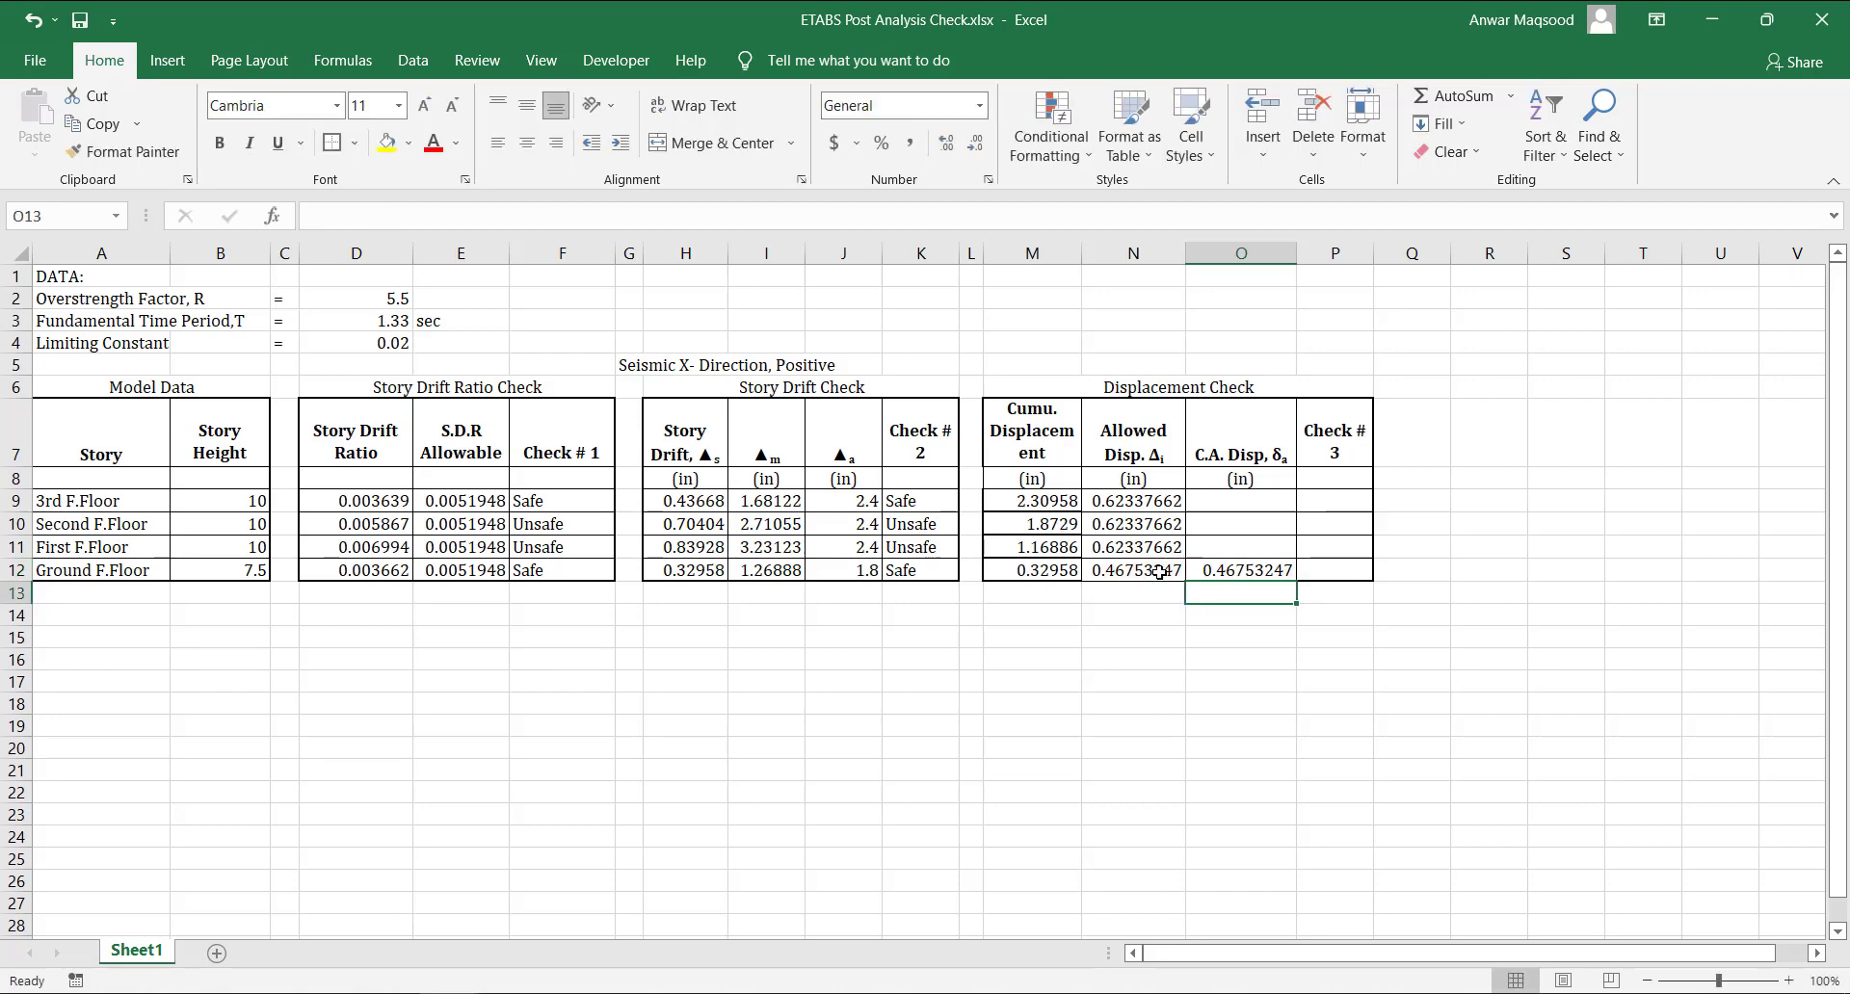
left_click(1236, 572)
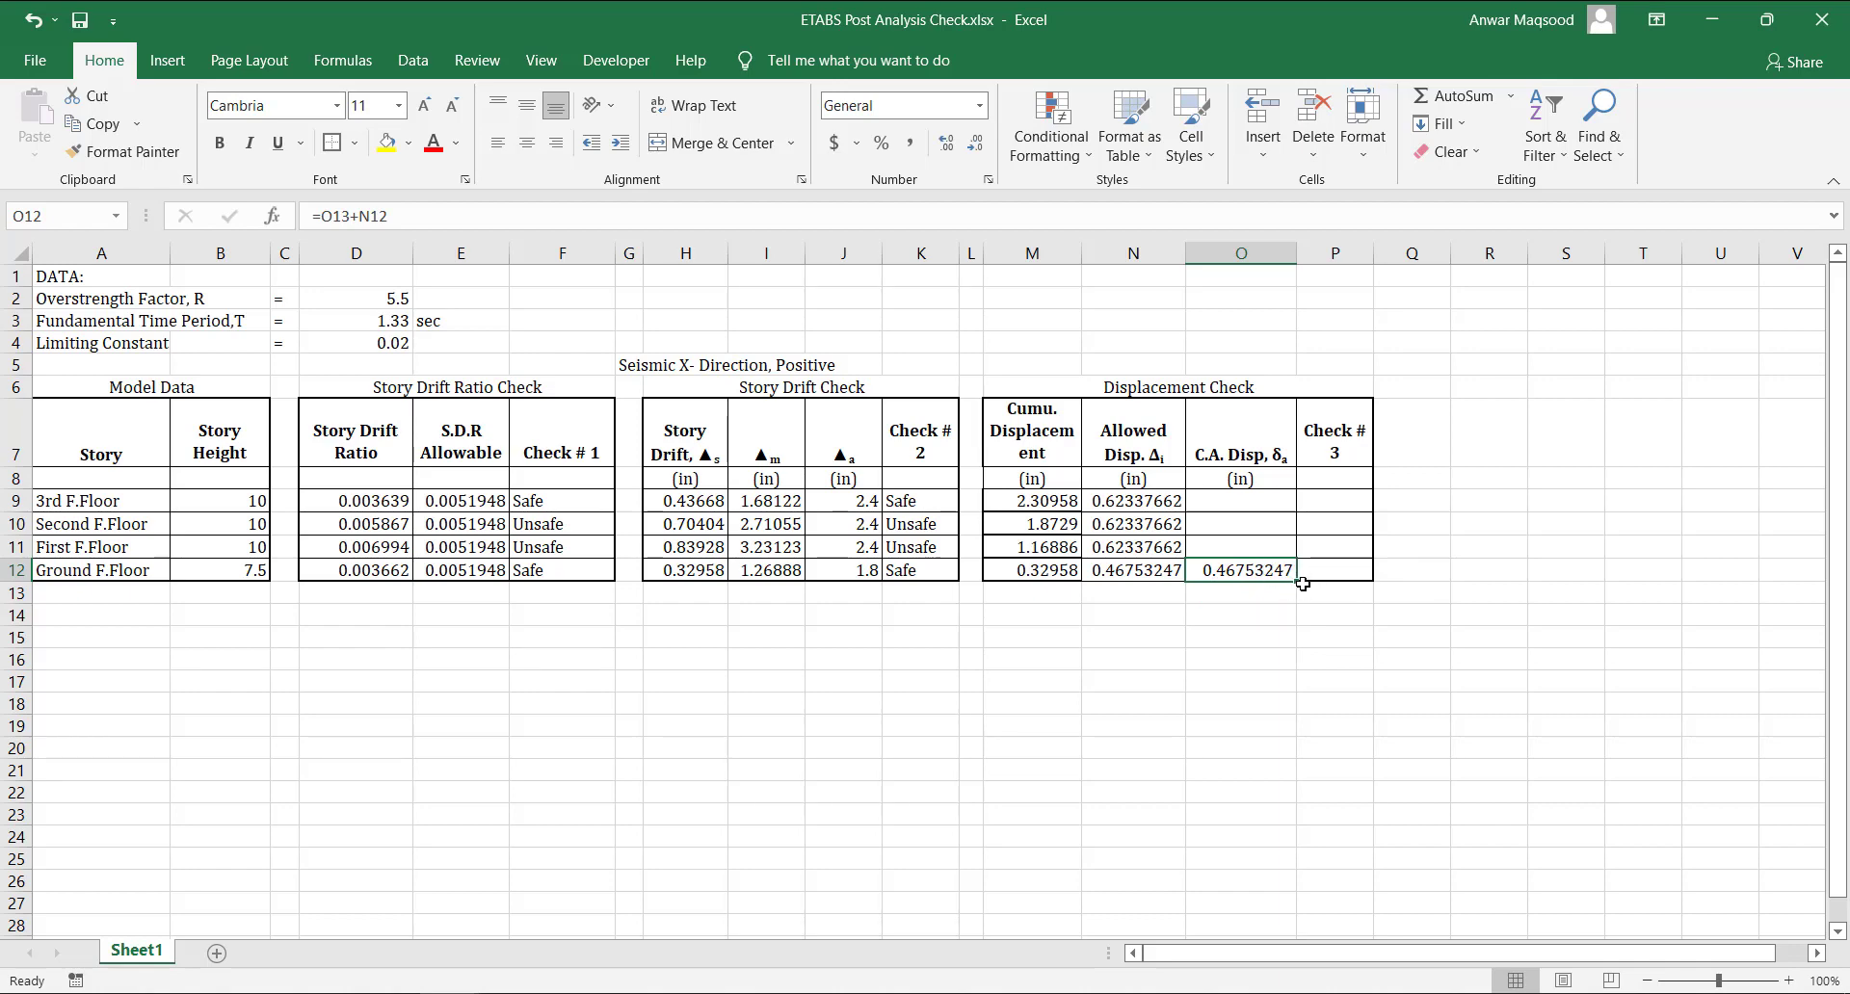
left_click_drag(1296, 582, 1285, 495)
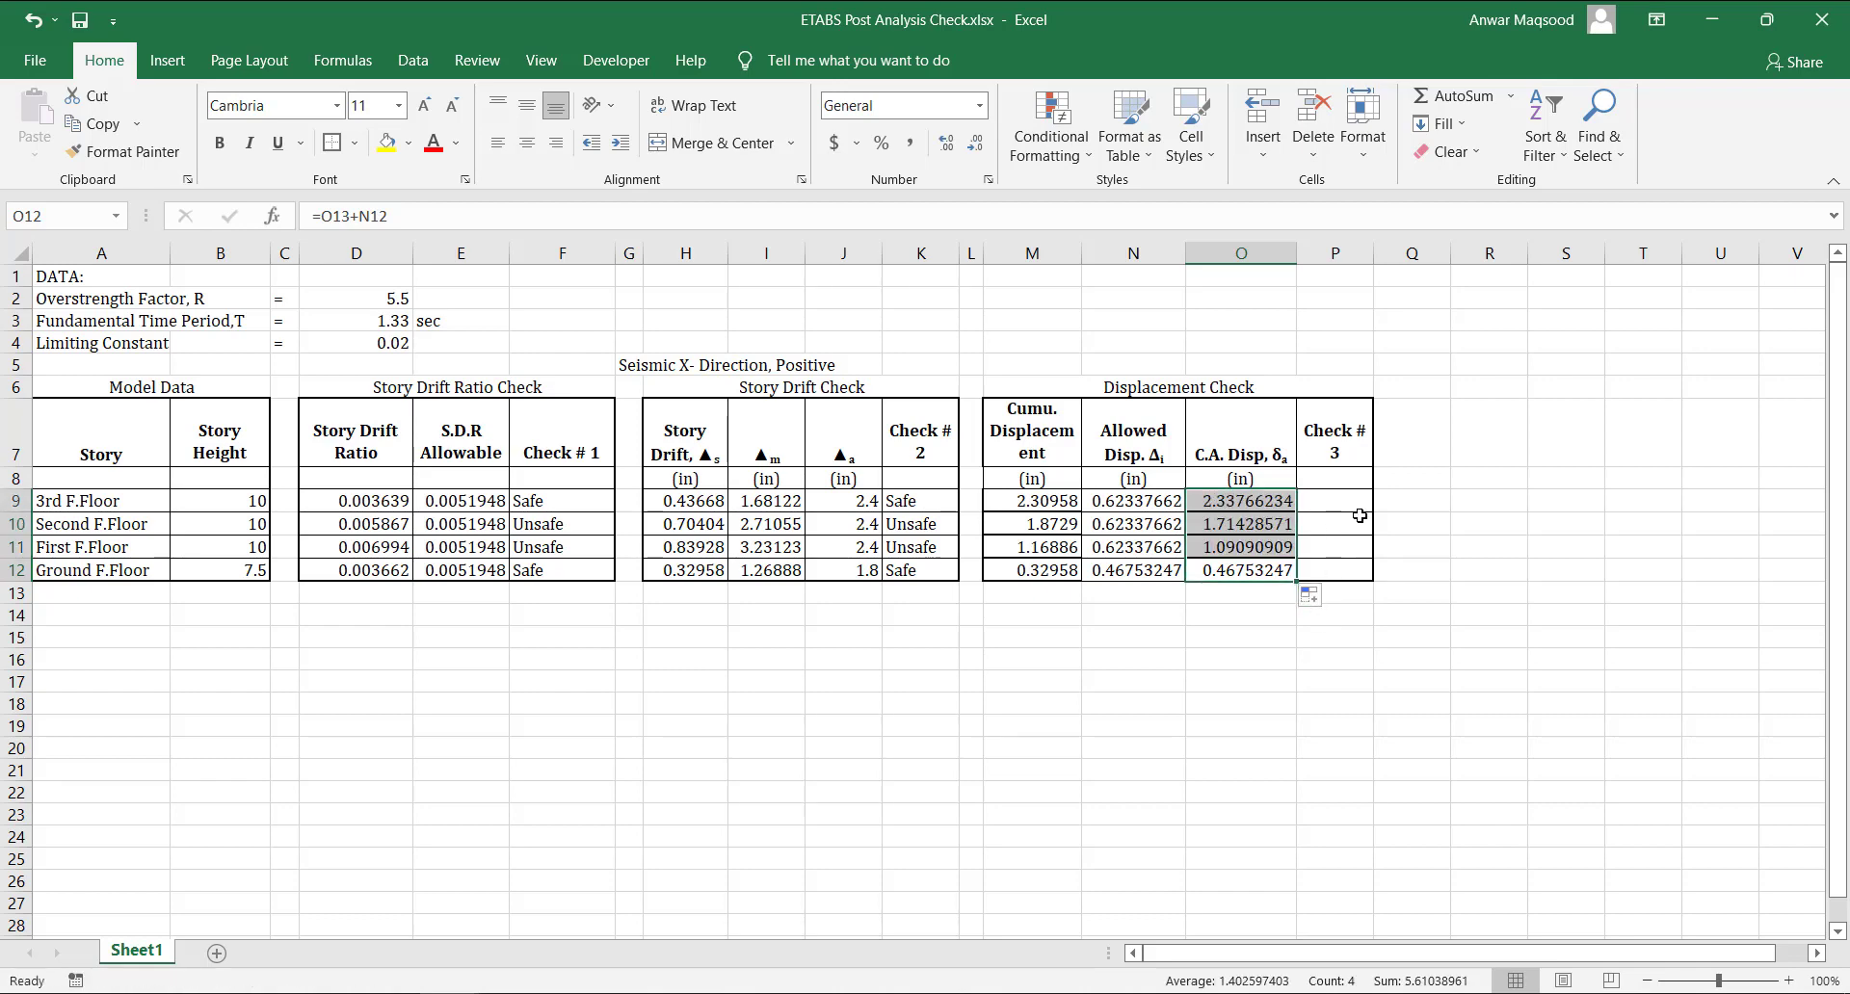
left_click(1359, 500)
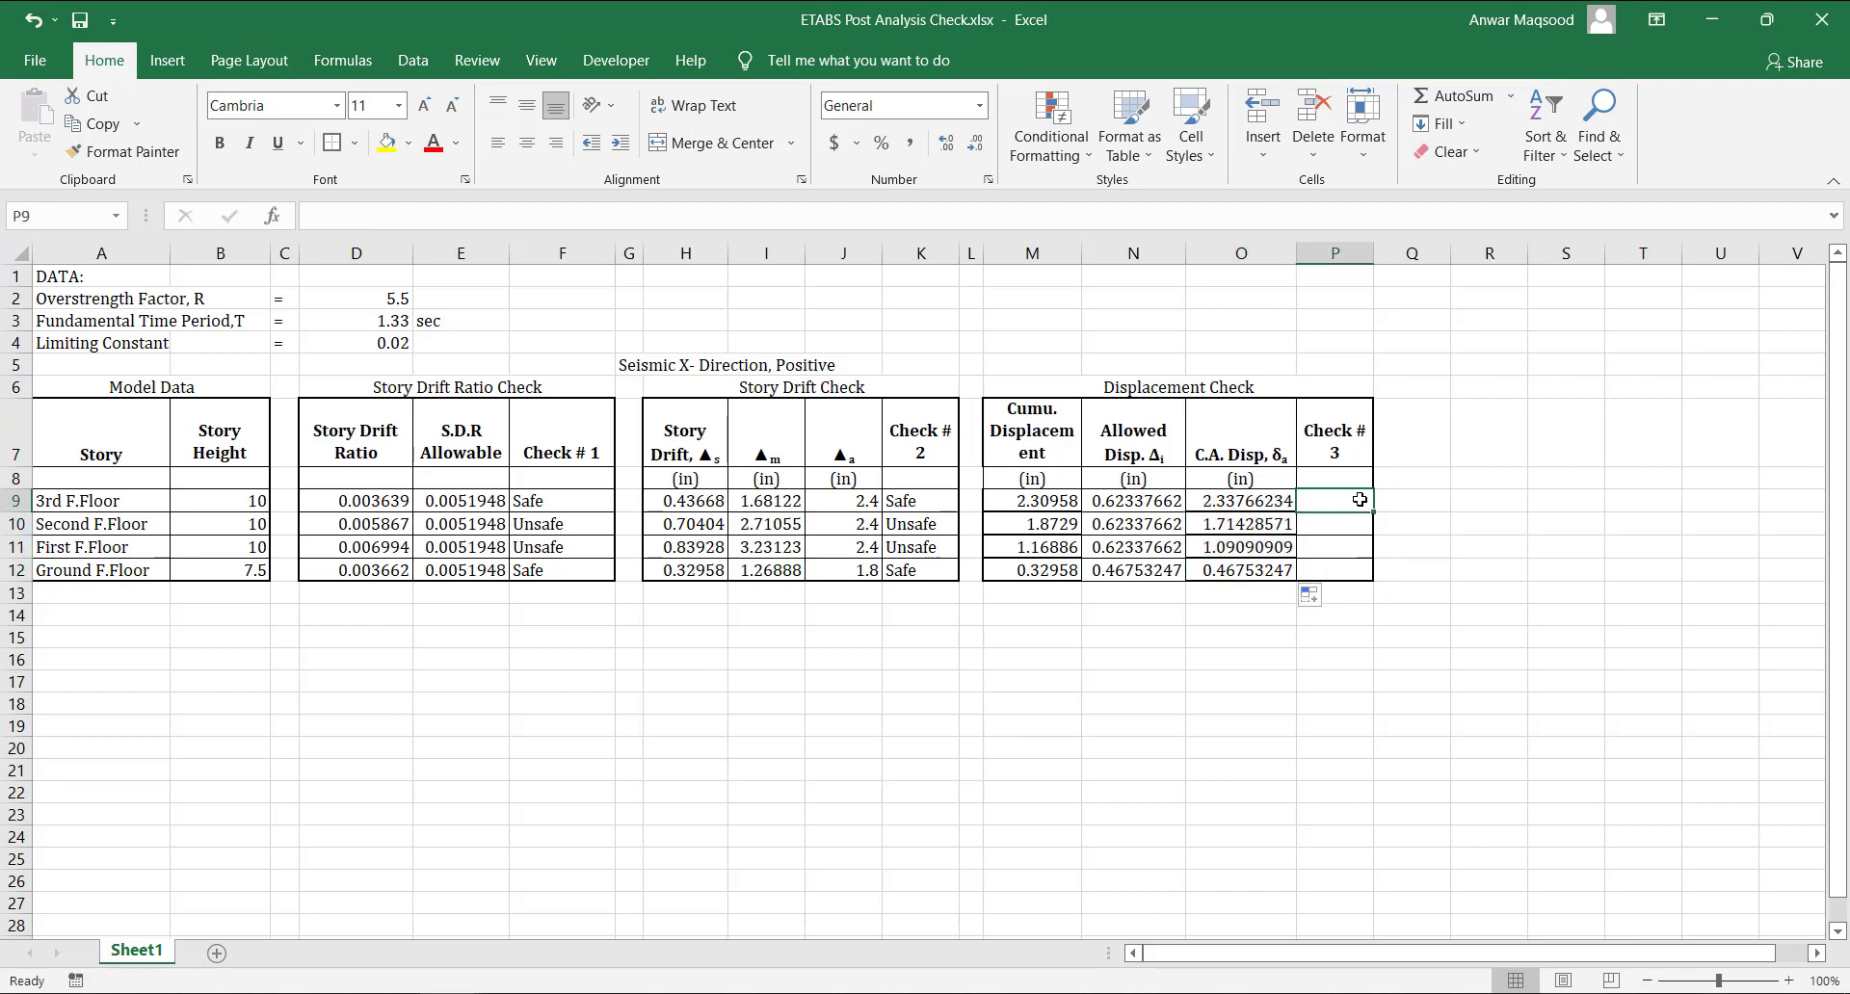
Enter =IF(M9<O9,"Safe","Unsafe") in P9 and fill it down to P12.
type("=")
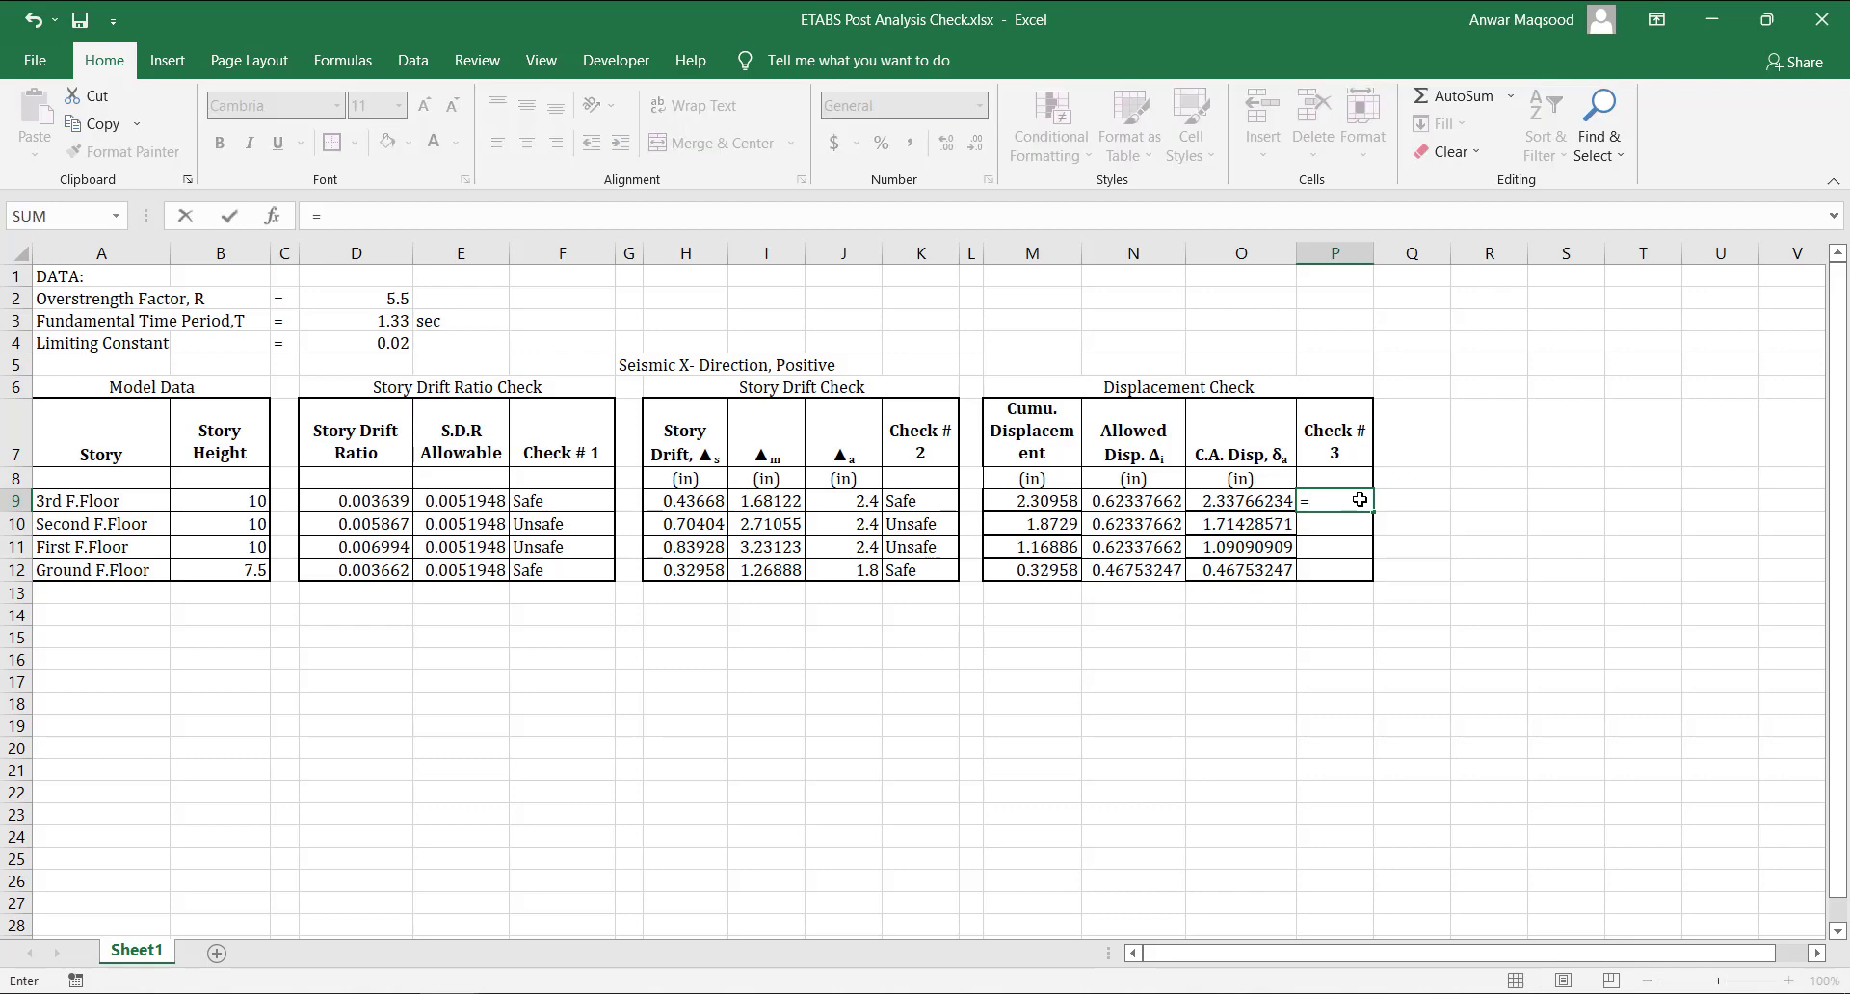
type("IF(")
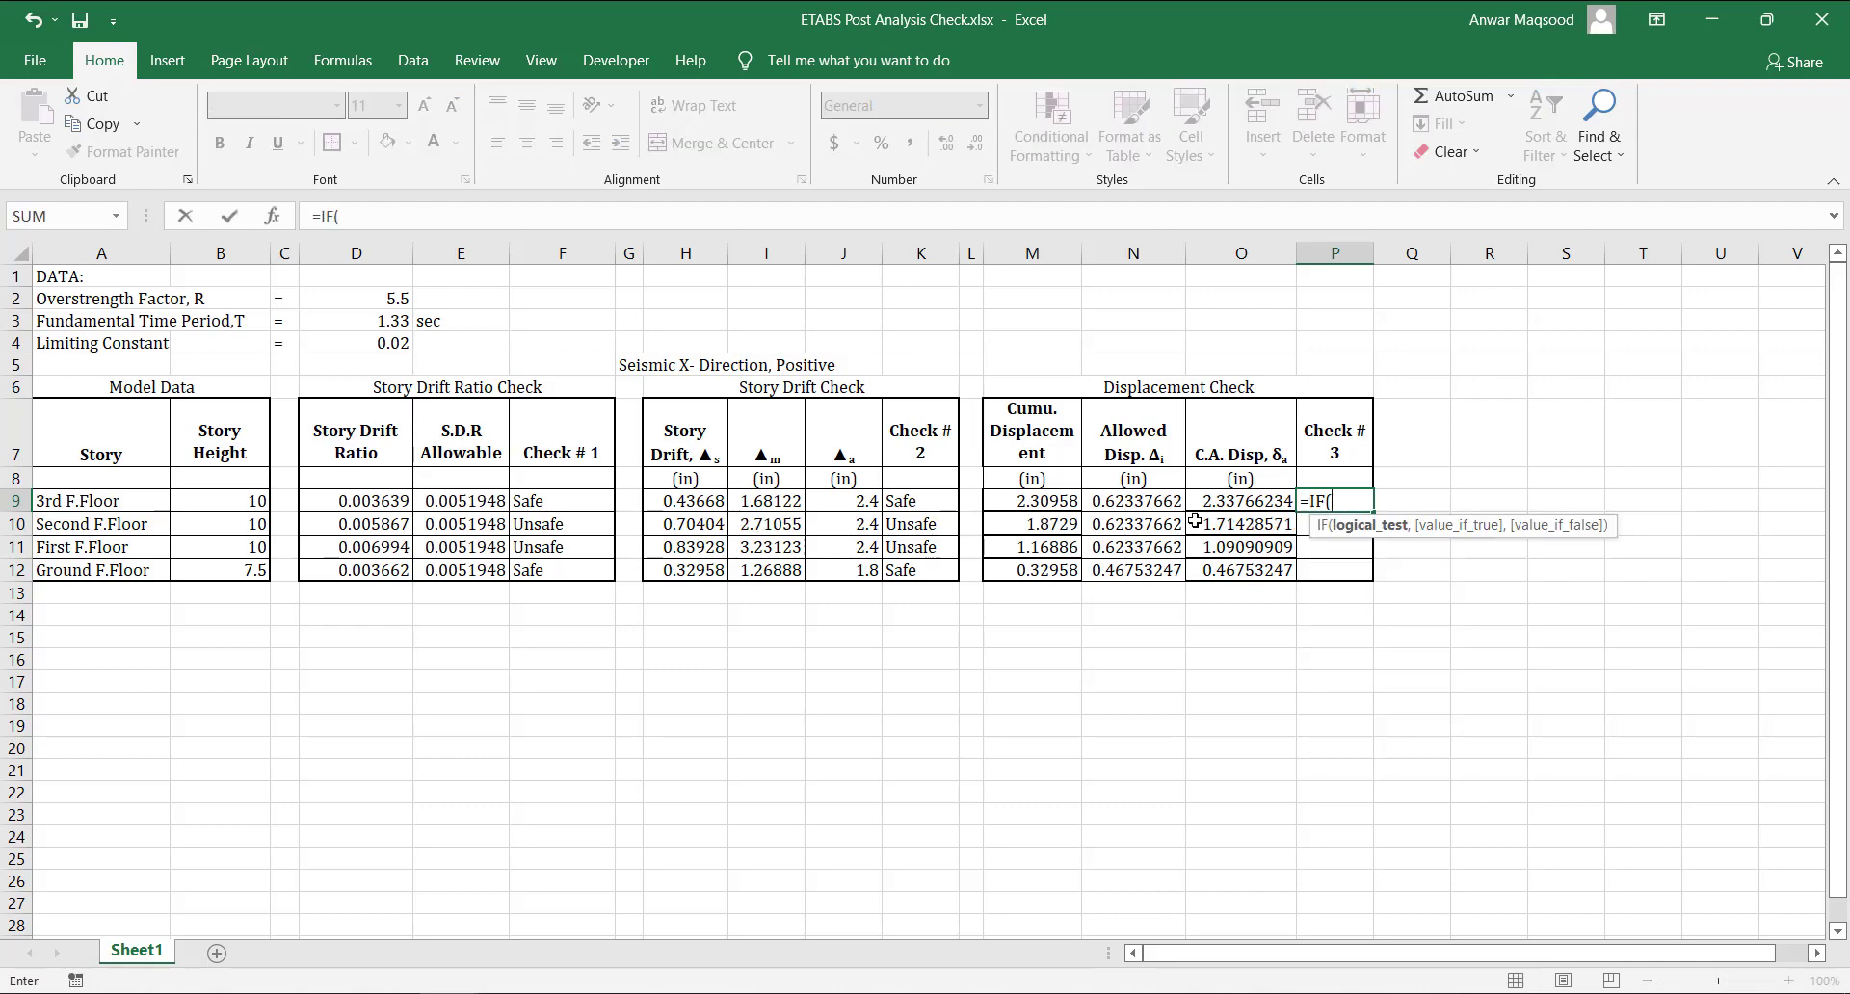
left_click(1022, 504)
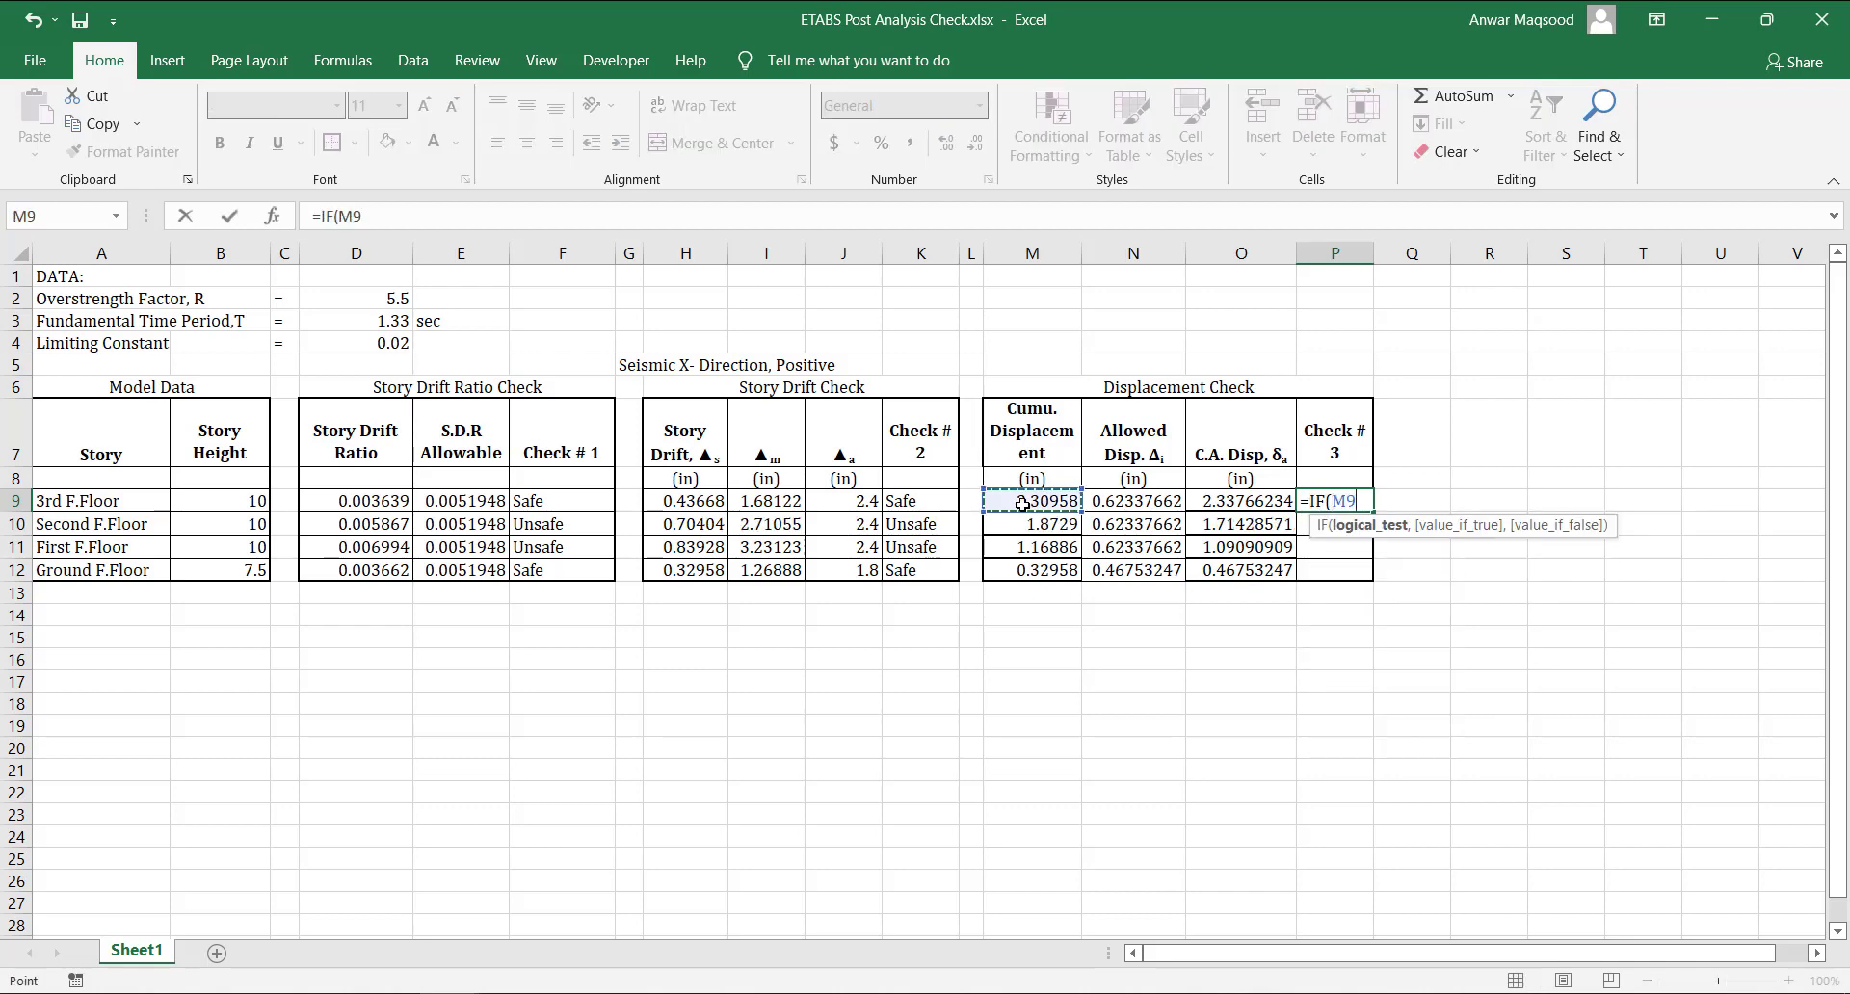
type("<")
left_click(1205, 499)
type(",")
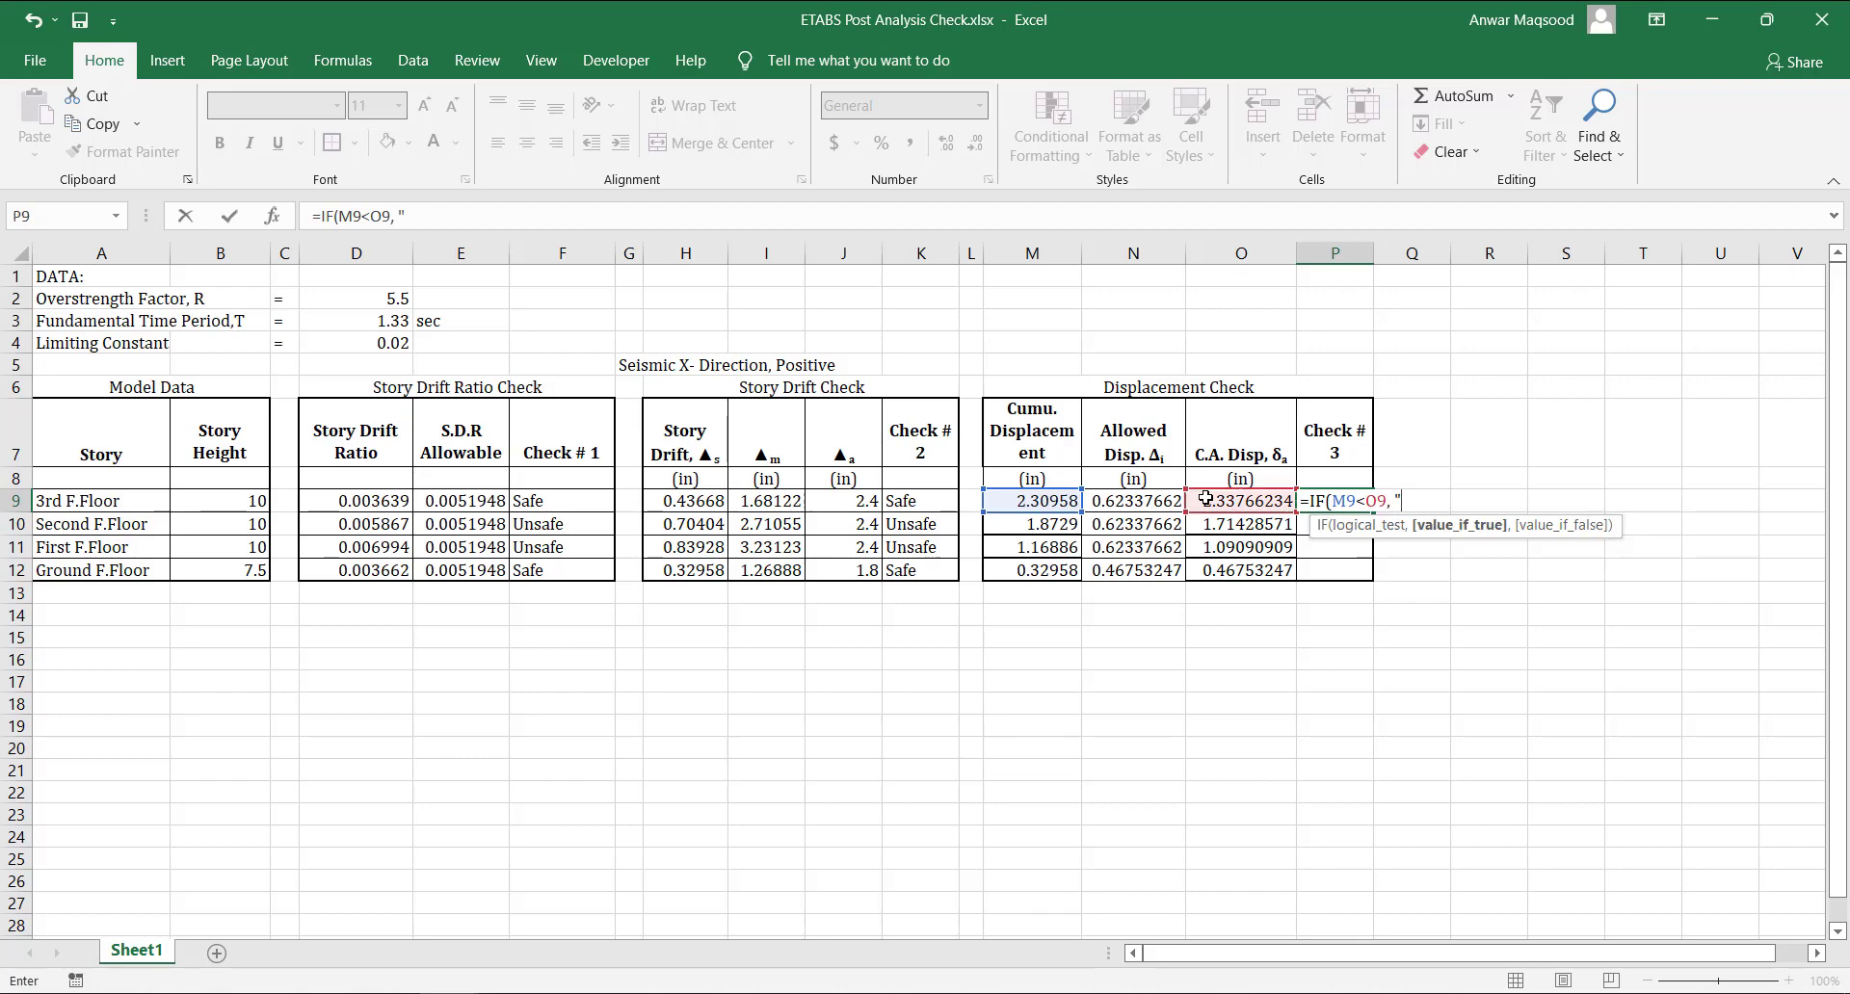
type(" \"Safe\",")
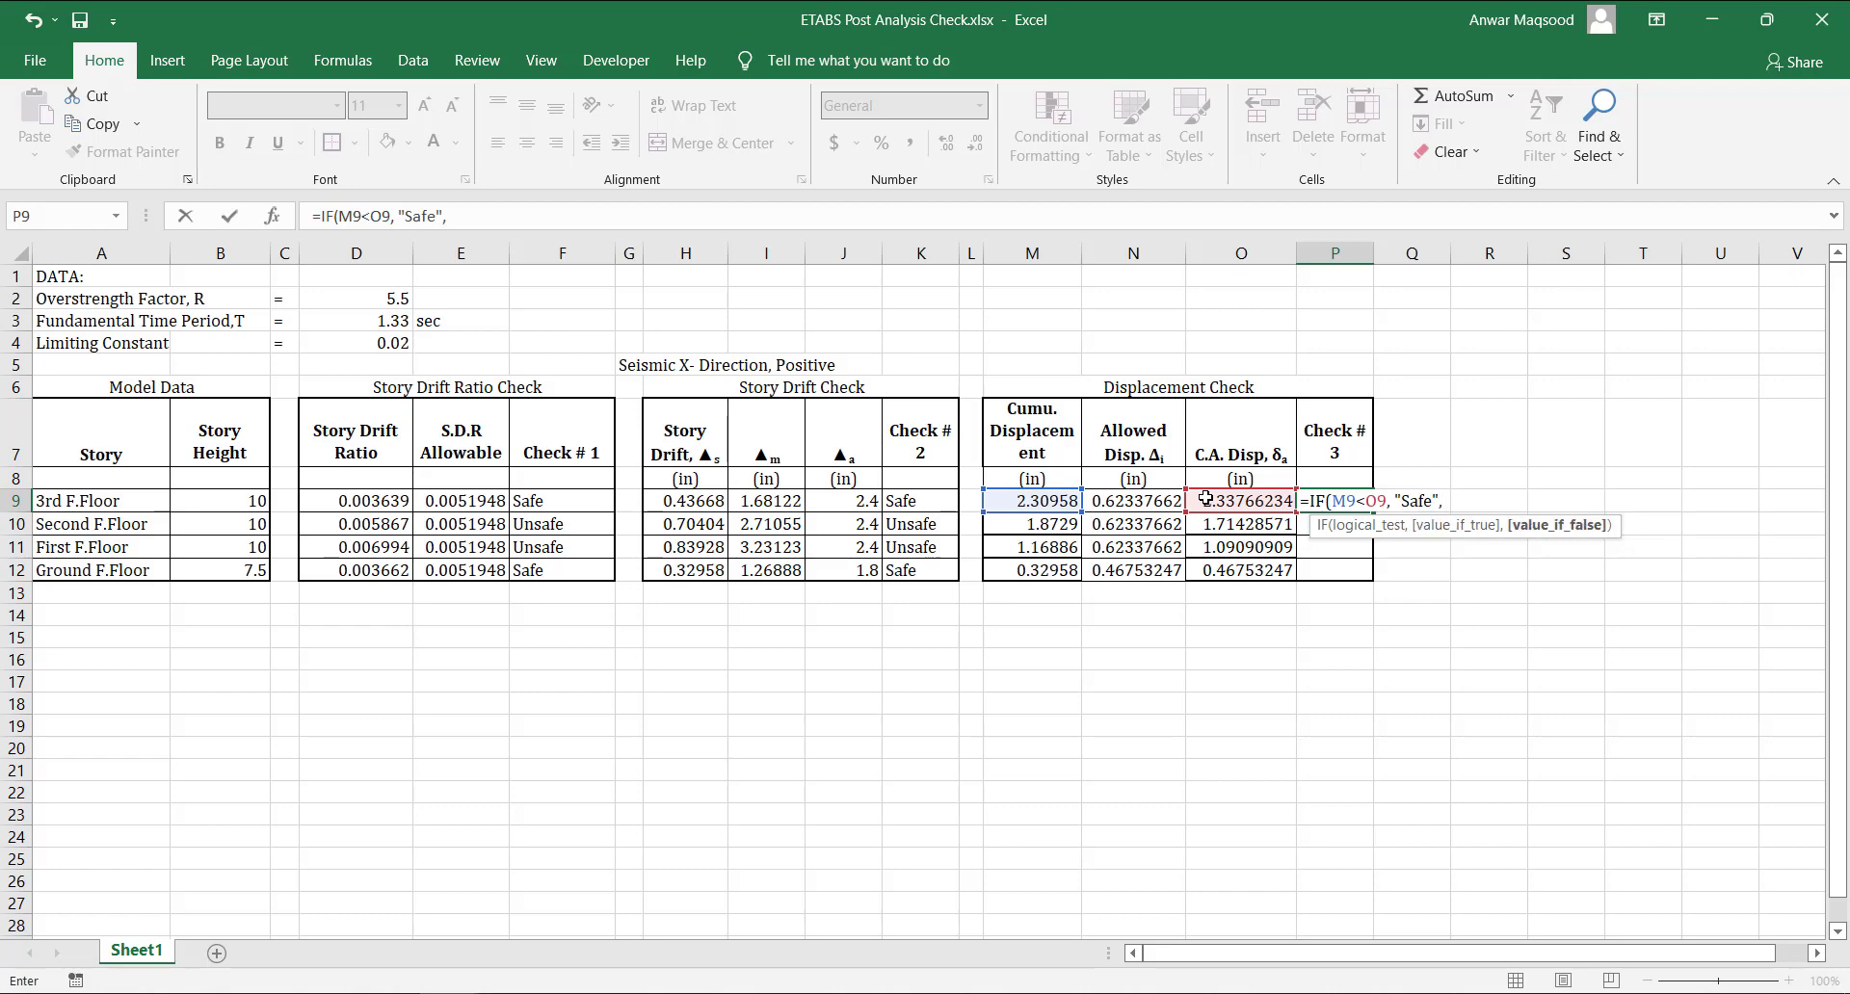
type(" \"Unsafe")
key("Return")
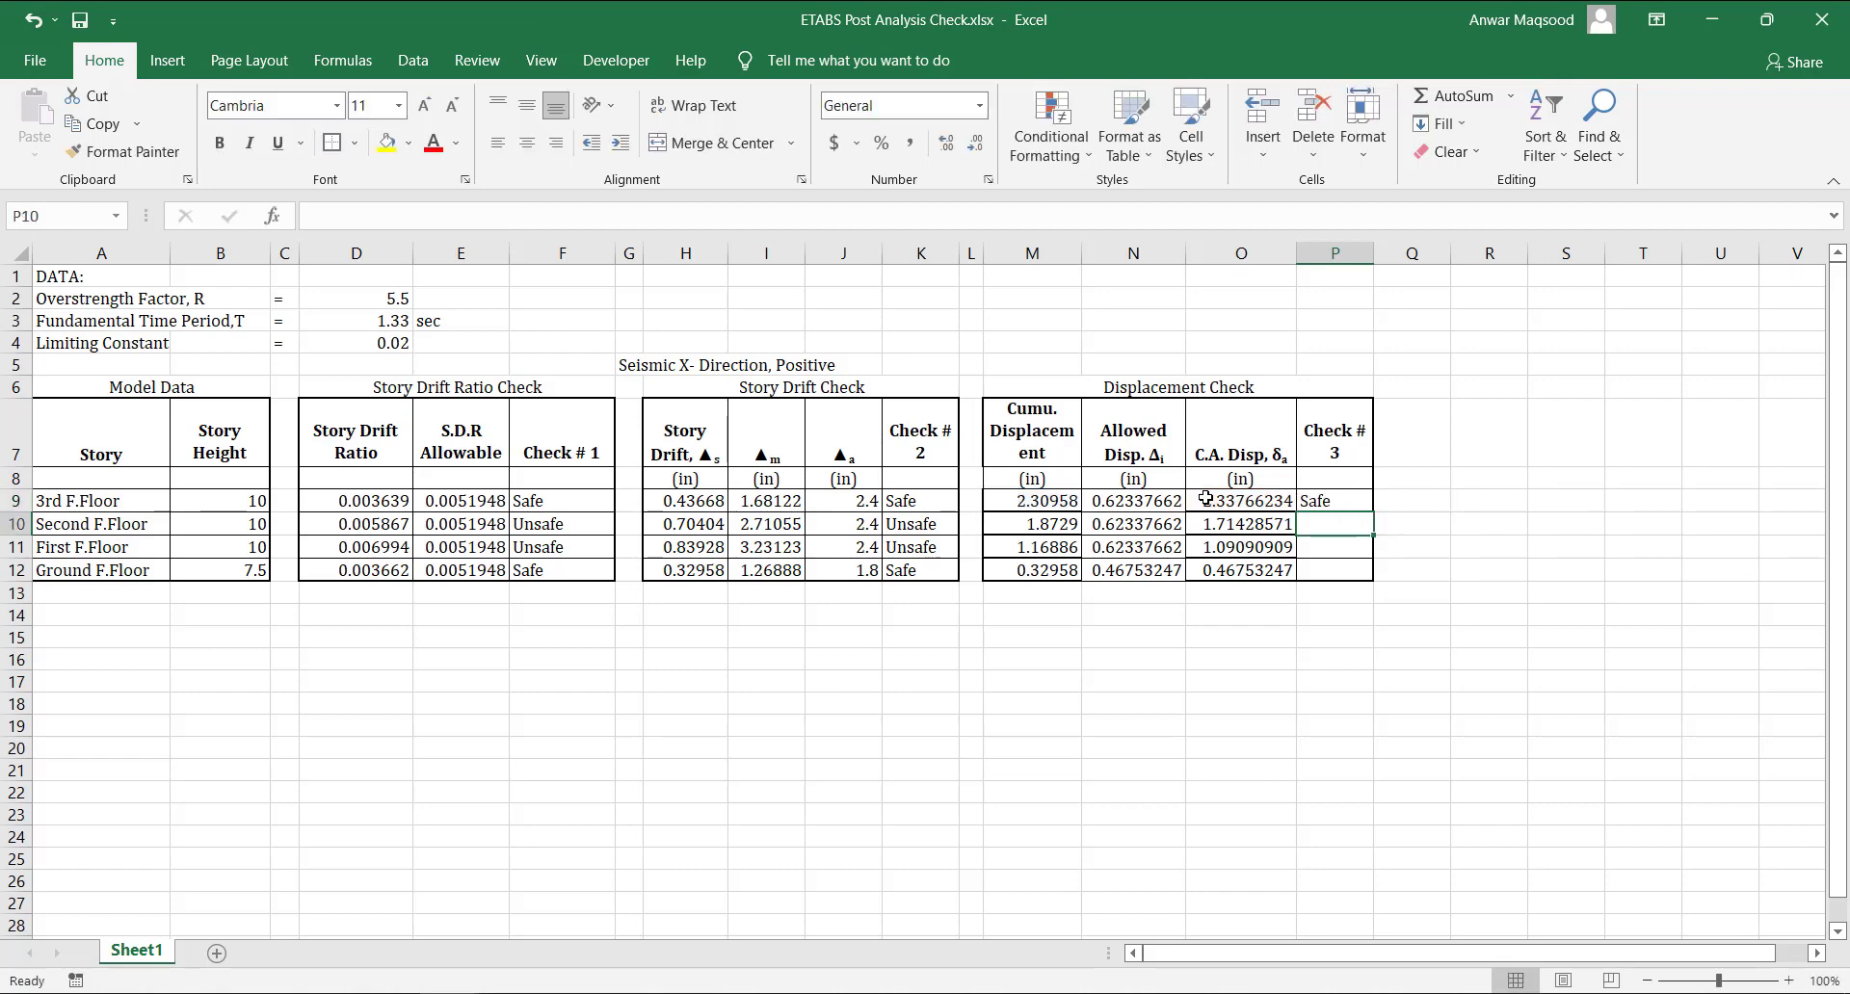
left_click(1342, 499)
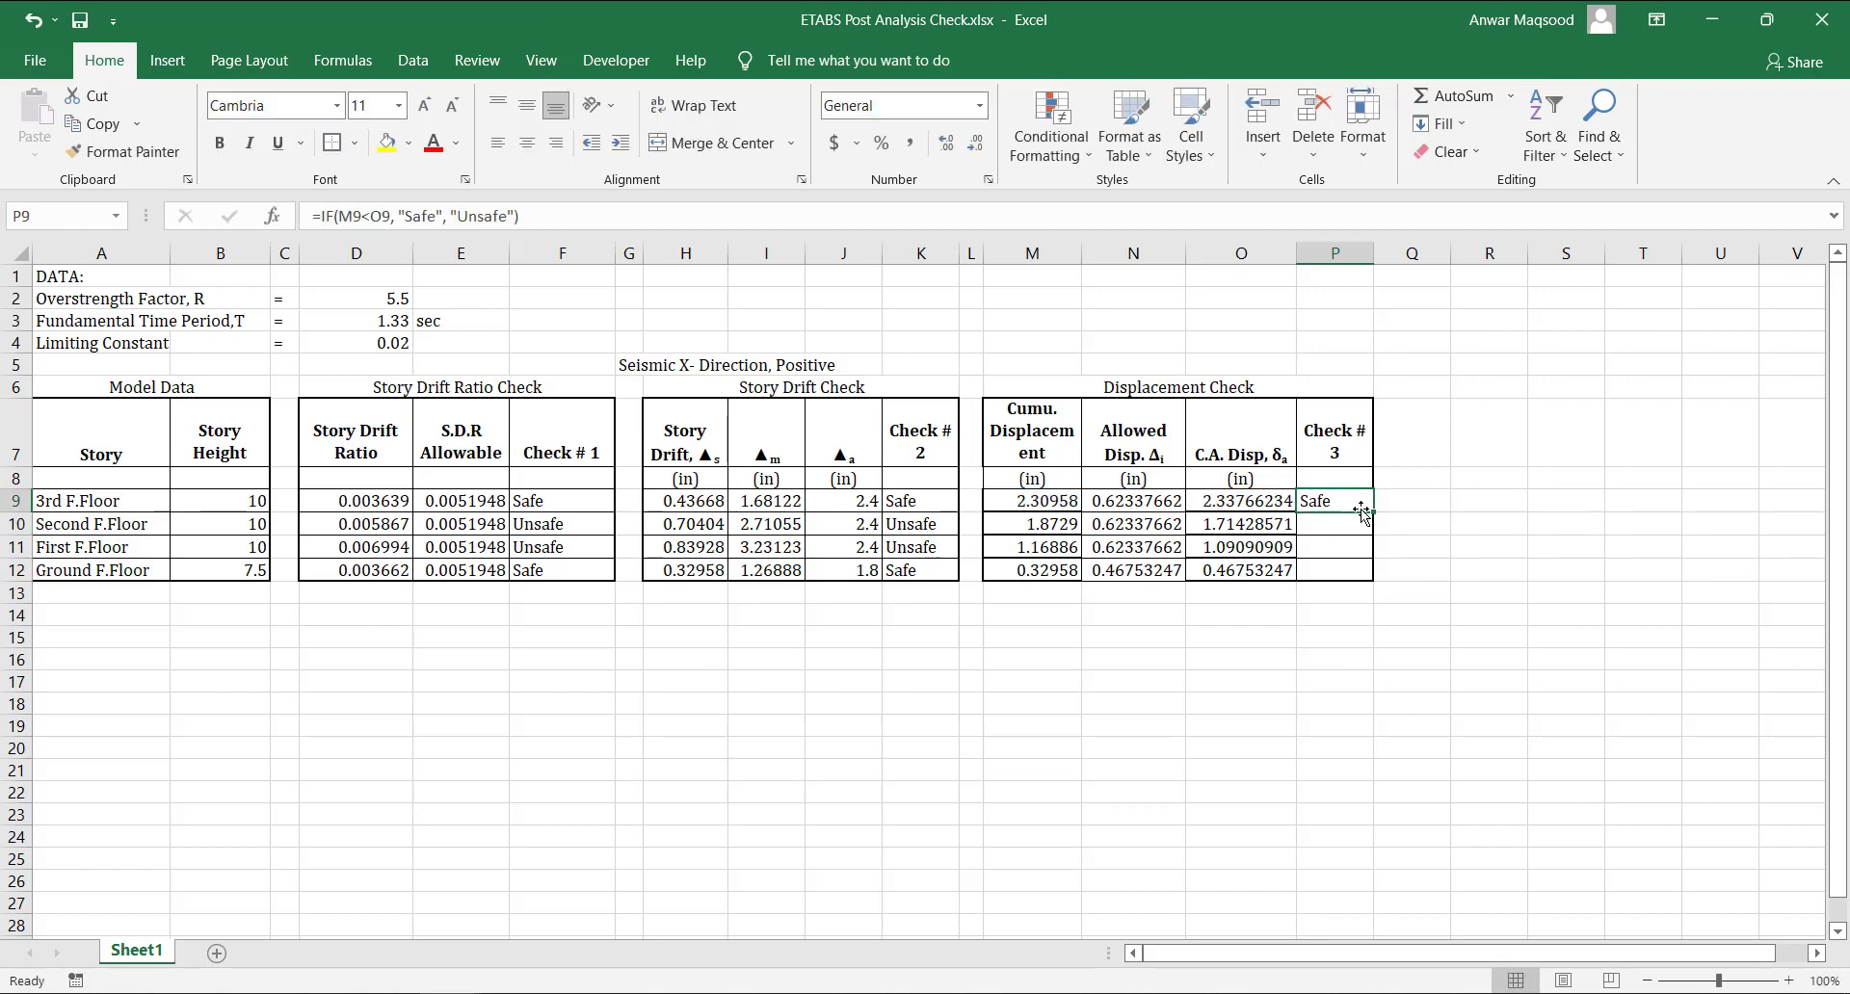
left_click_drag(1372, 511, 1370, 576)
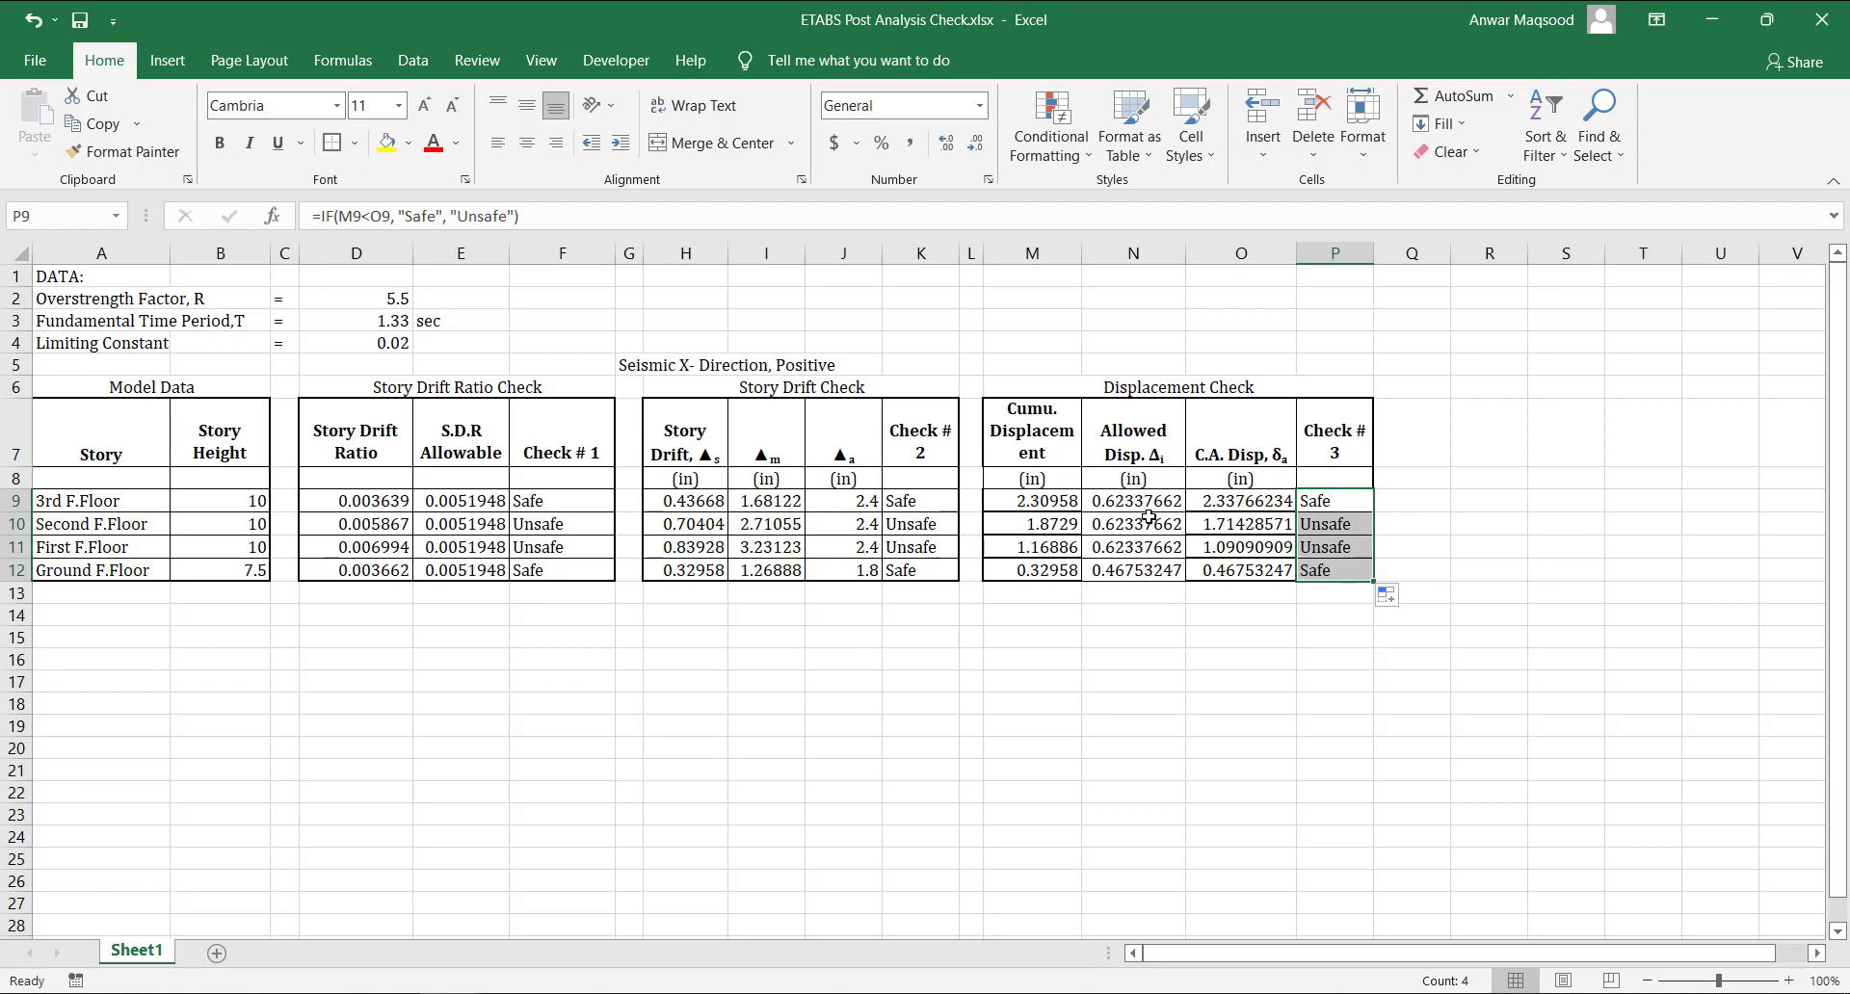
left_click_drag(96, 364, 1334, 365)
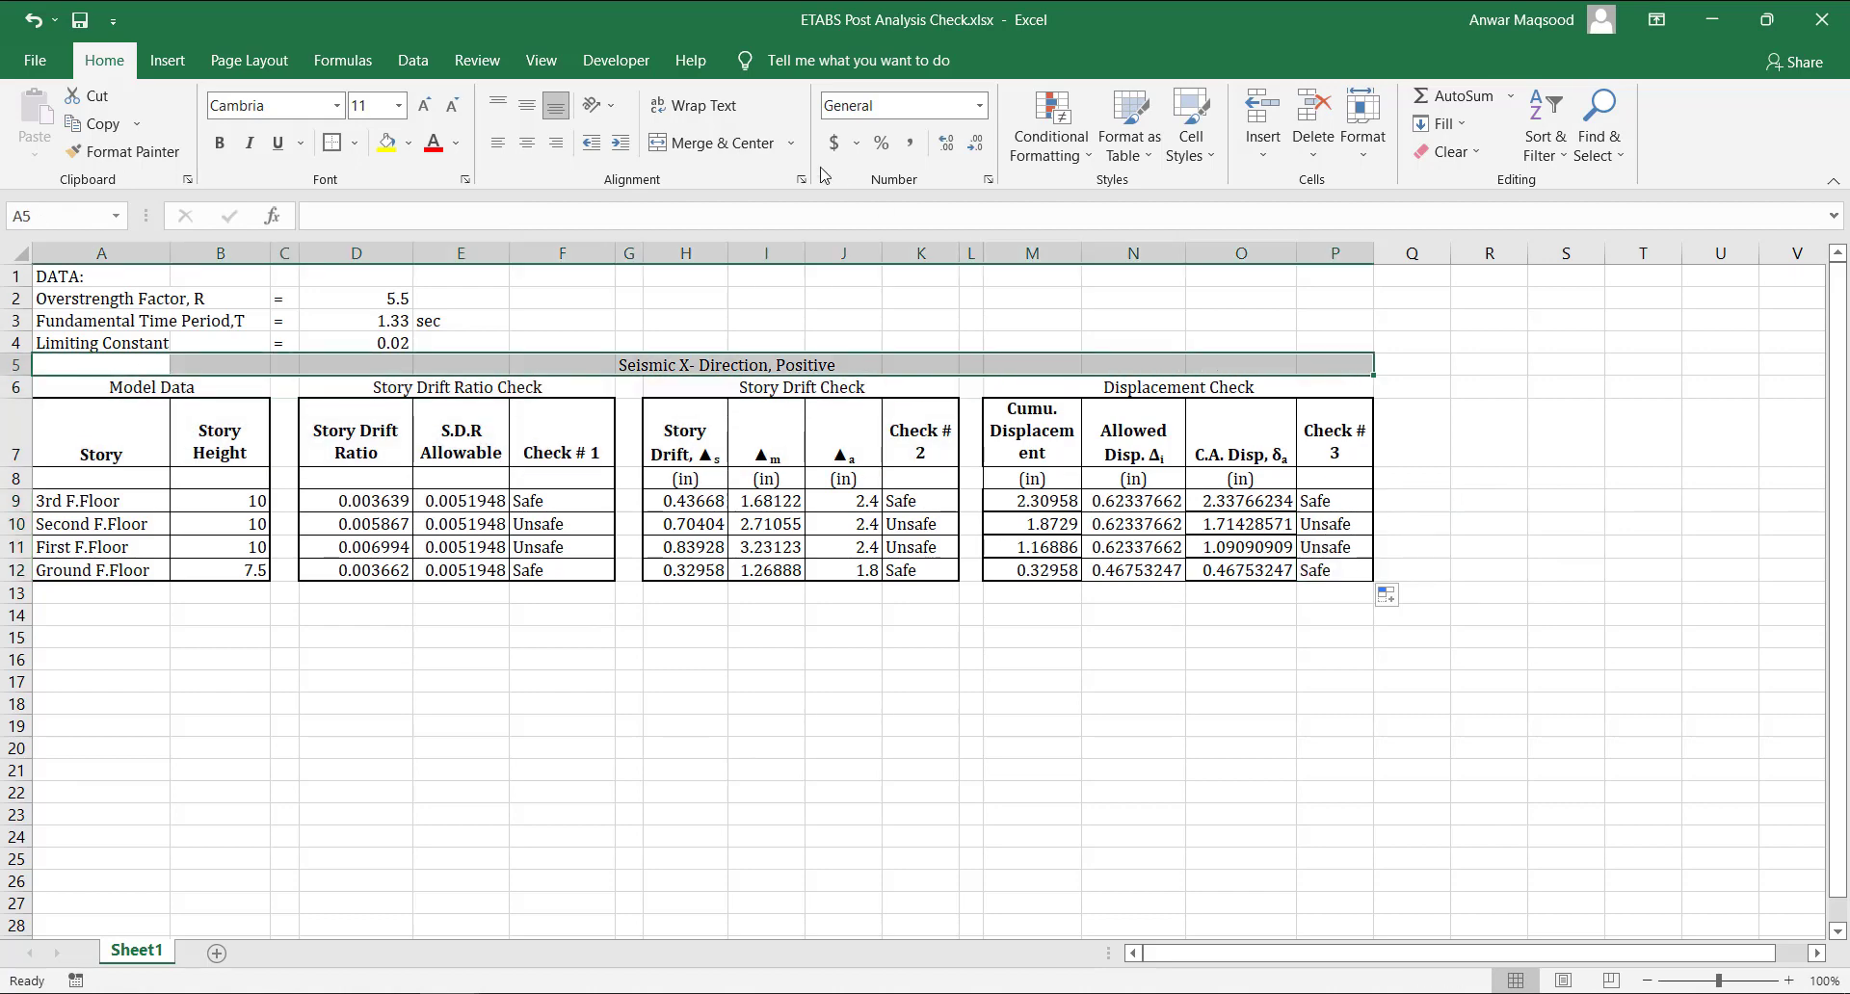
Merge and center the Seismic X- Direction, Positive title across A5:P5 and make it bold.
left_click(720, 142)
key("ctrl+b")
left_click(756, 614)
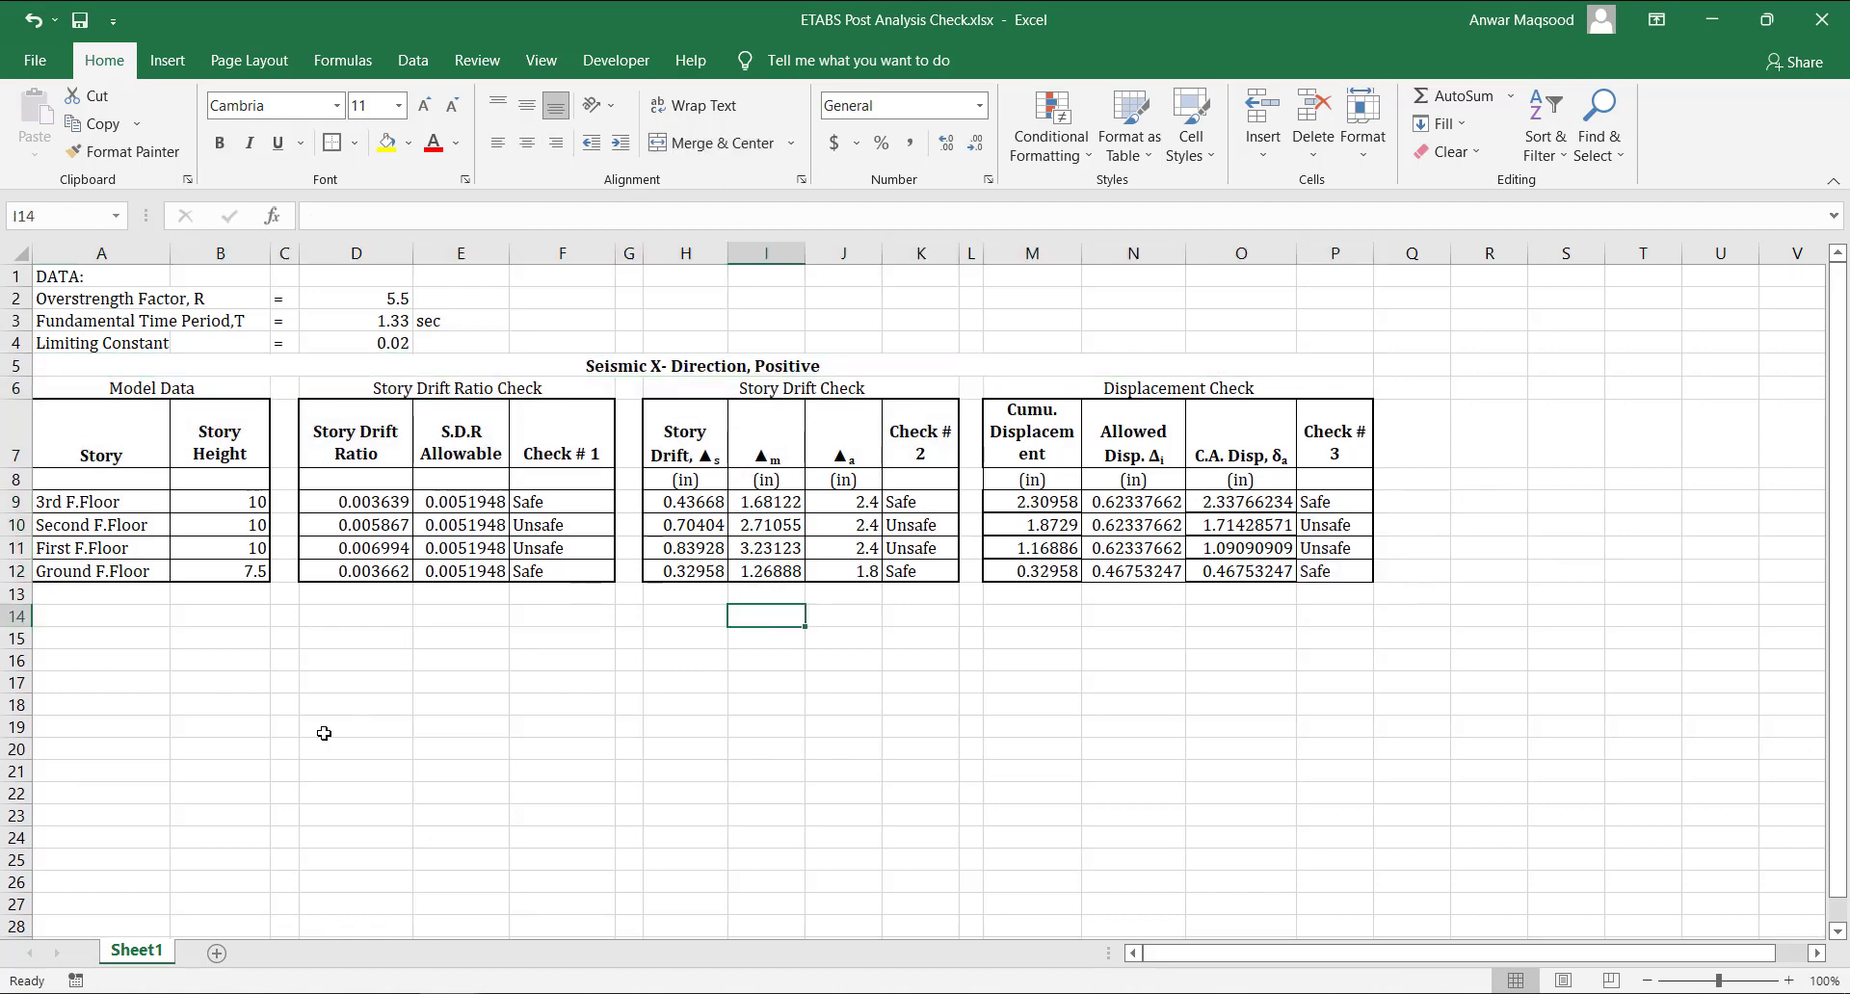
Copy the table block to row 14 and retitle it Seismic X- Direction, Negative.
left_click_drag(41, 367, 819, 573)
key("ctrl+c")
left_click(71, 618)
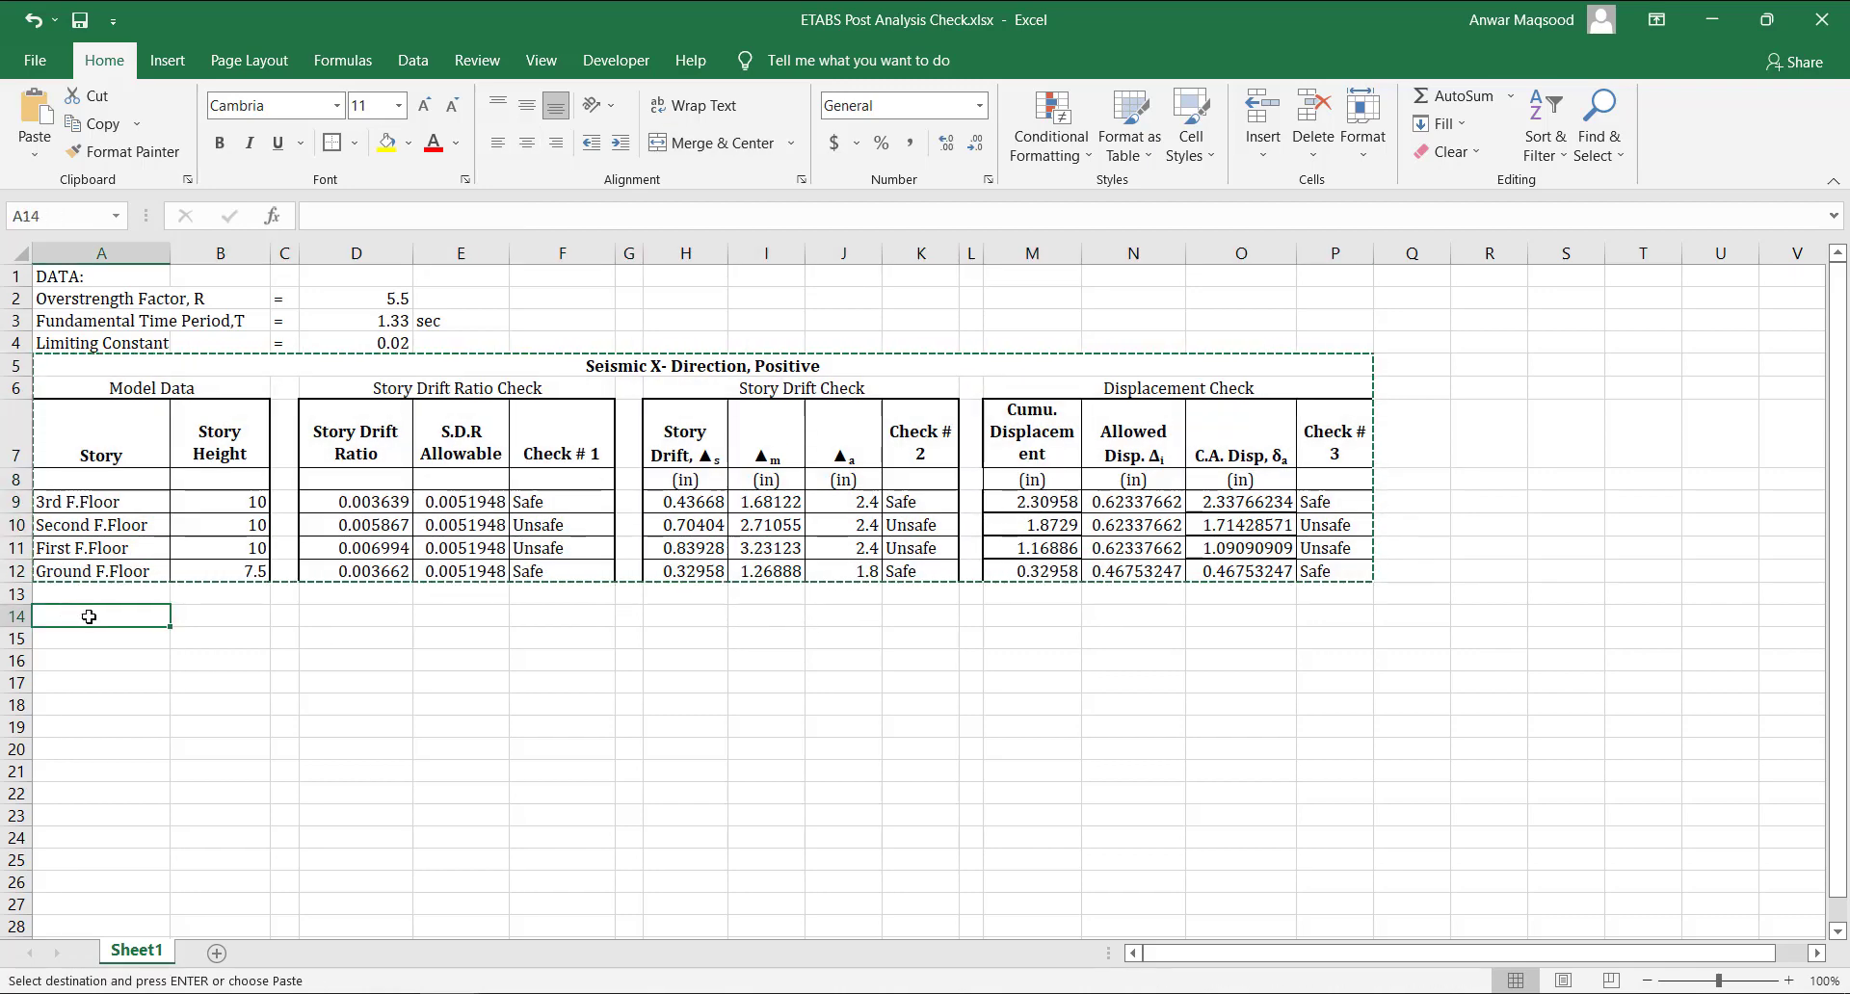
key("ctrl+v")
double_click(811, 620)
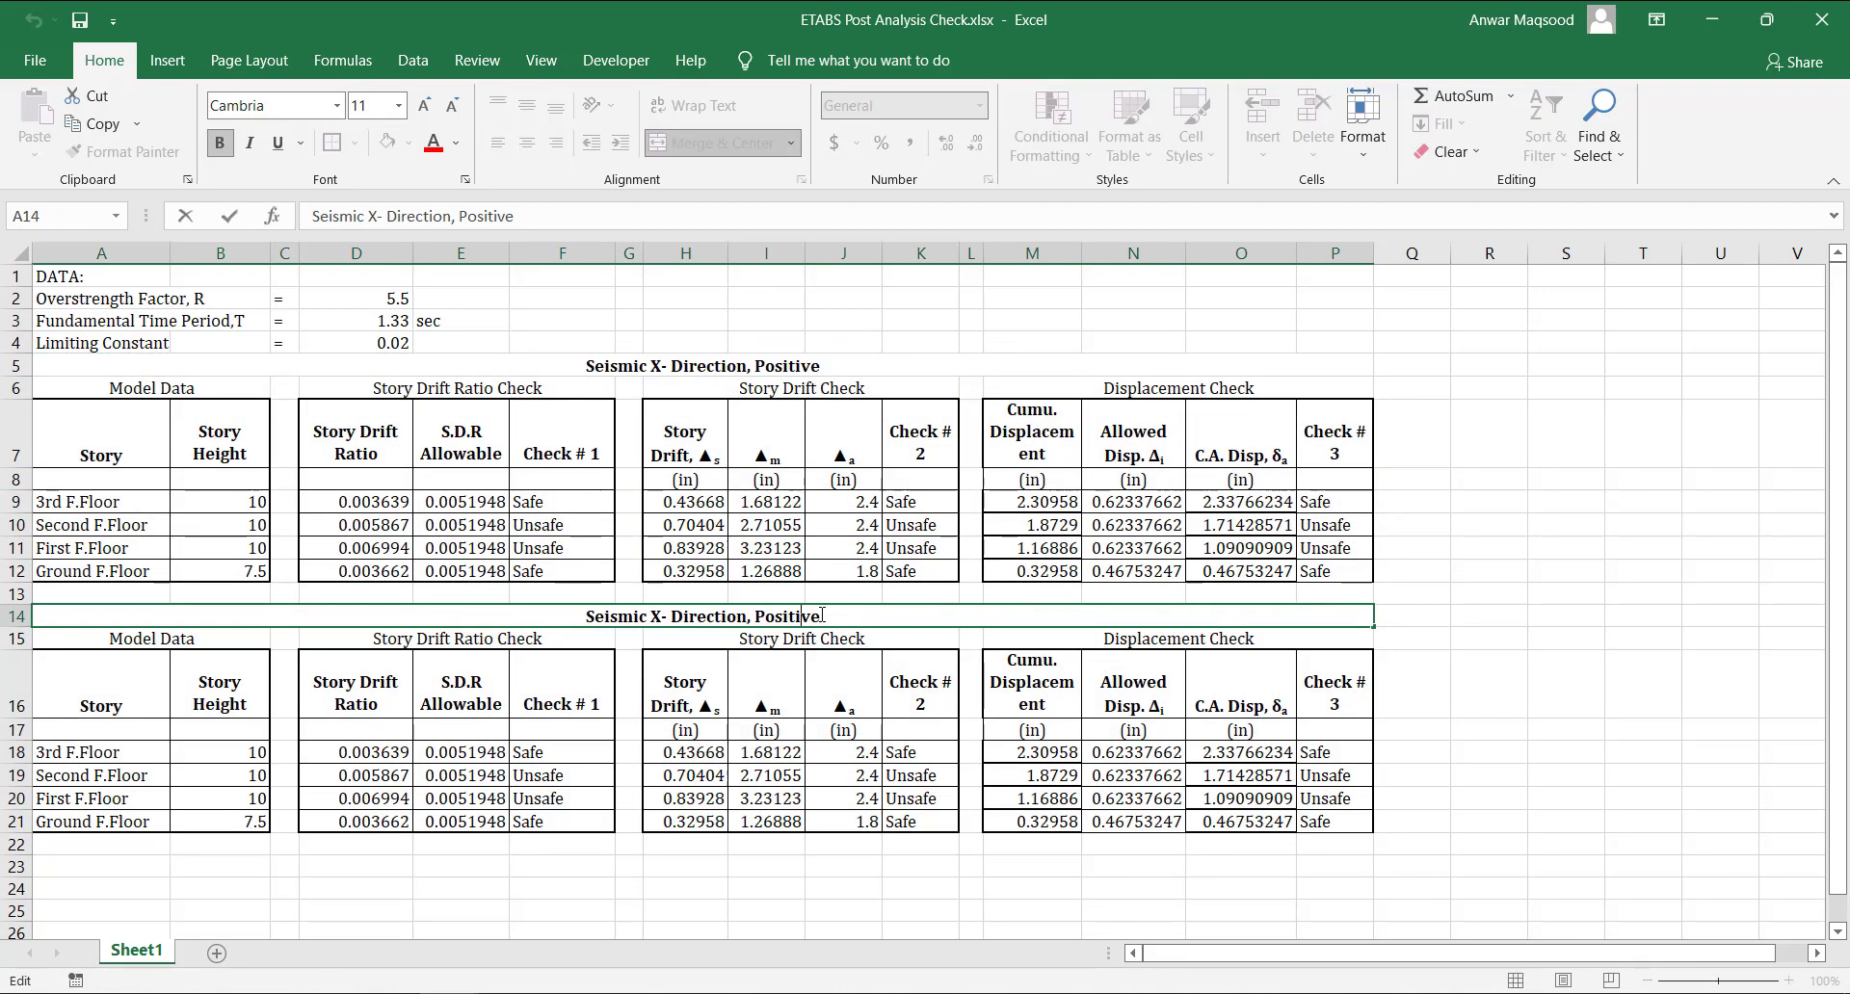
left_click_drag(820, 617, 758, 614)
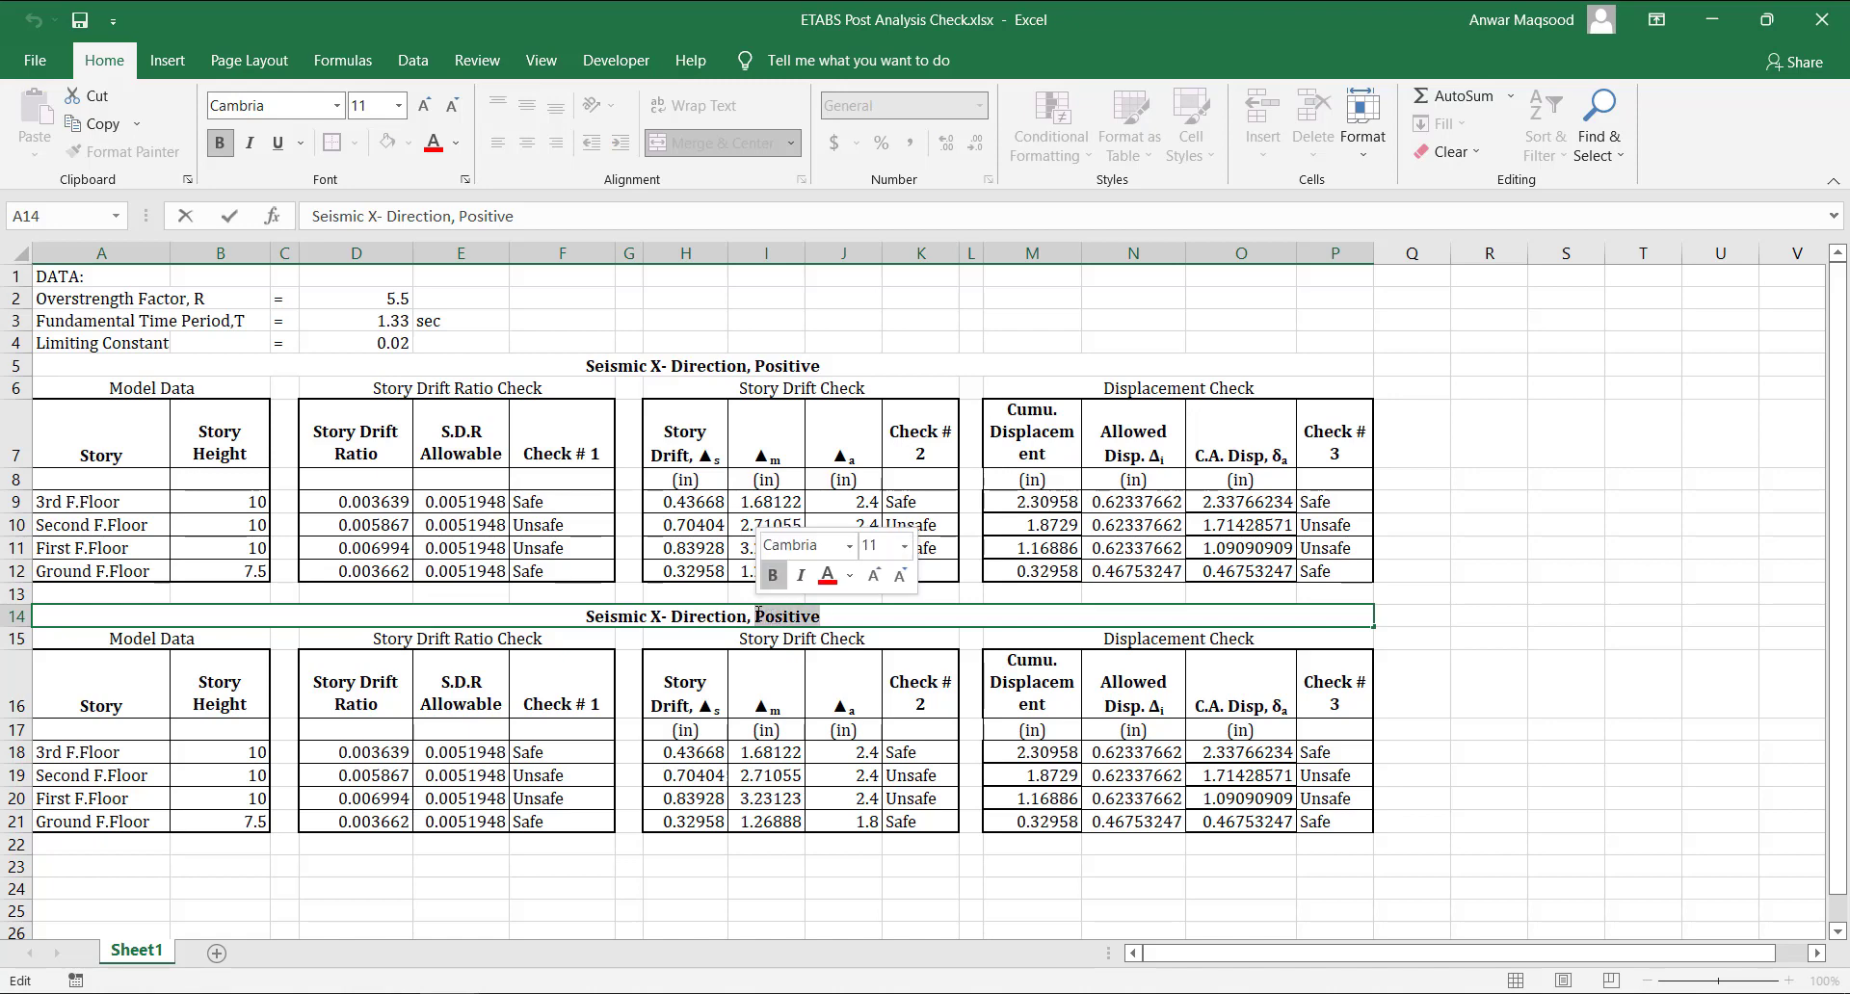
type("Negative")
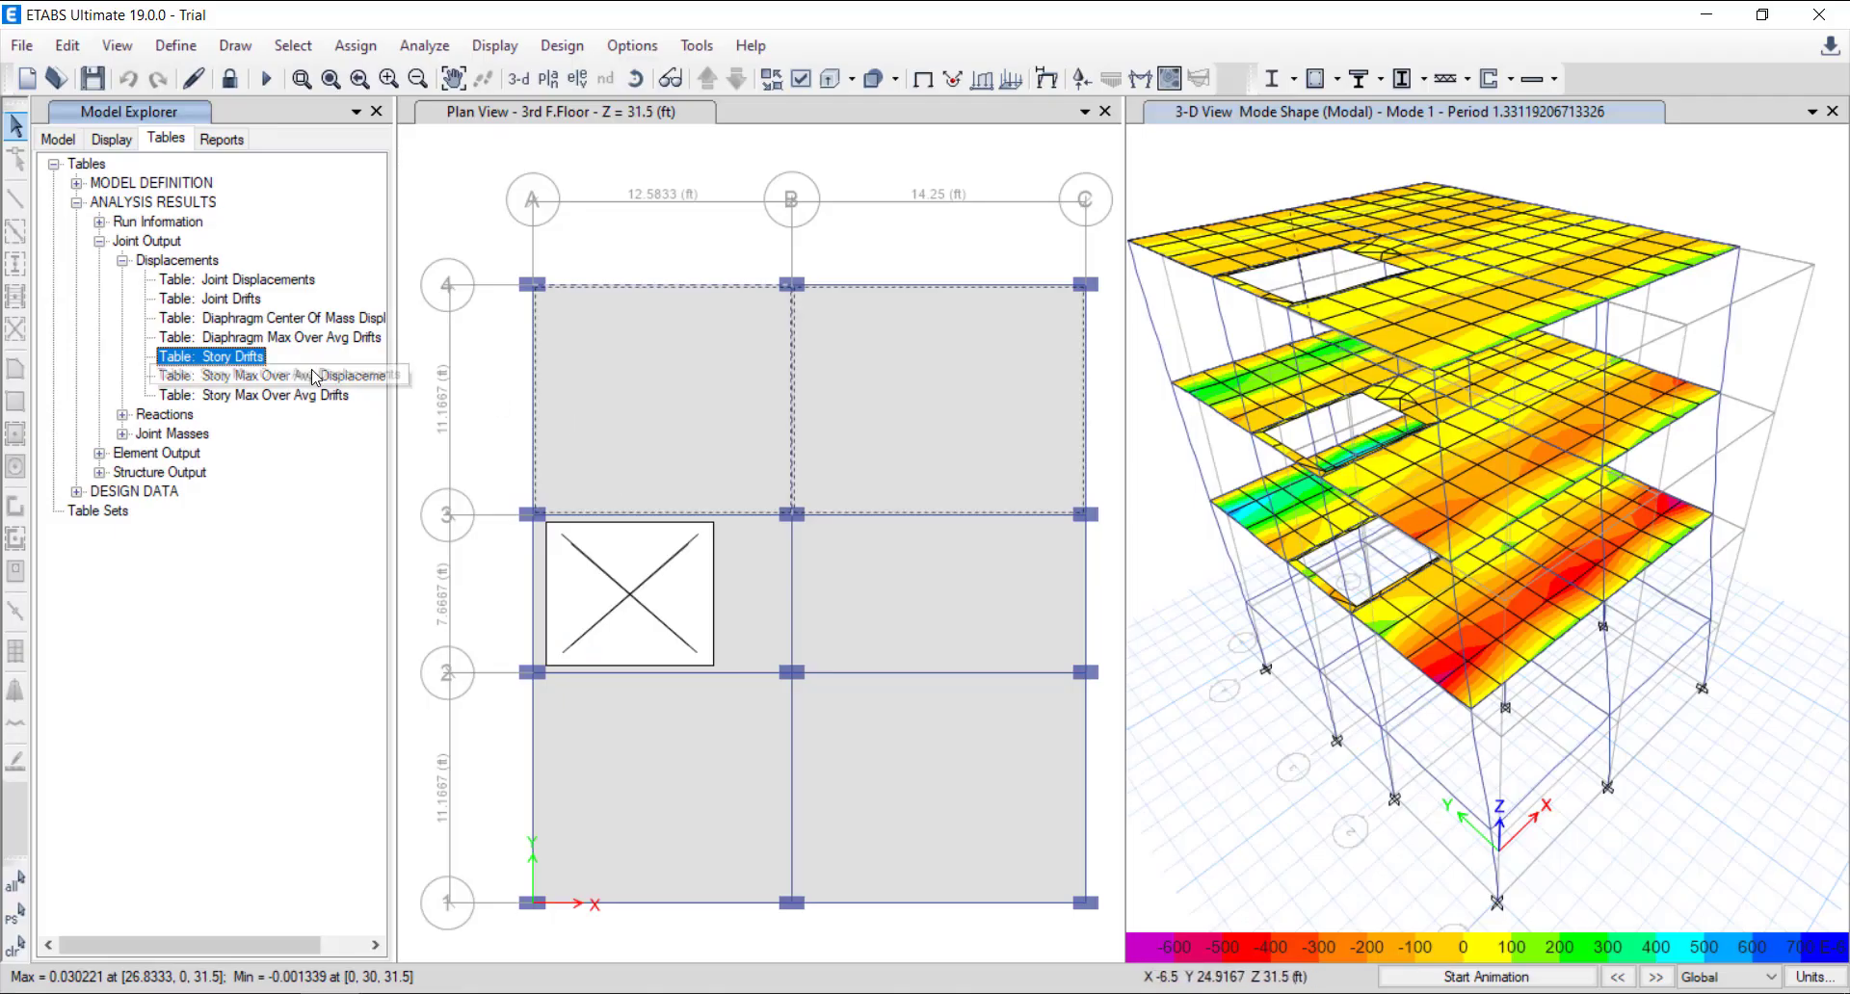
Show the ETABS Story Drifts table filtered to EX-ve and copy its four drift values.
right_click(236, 356)
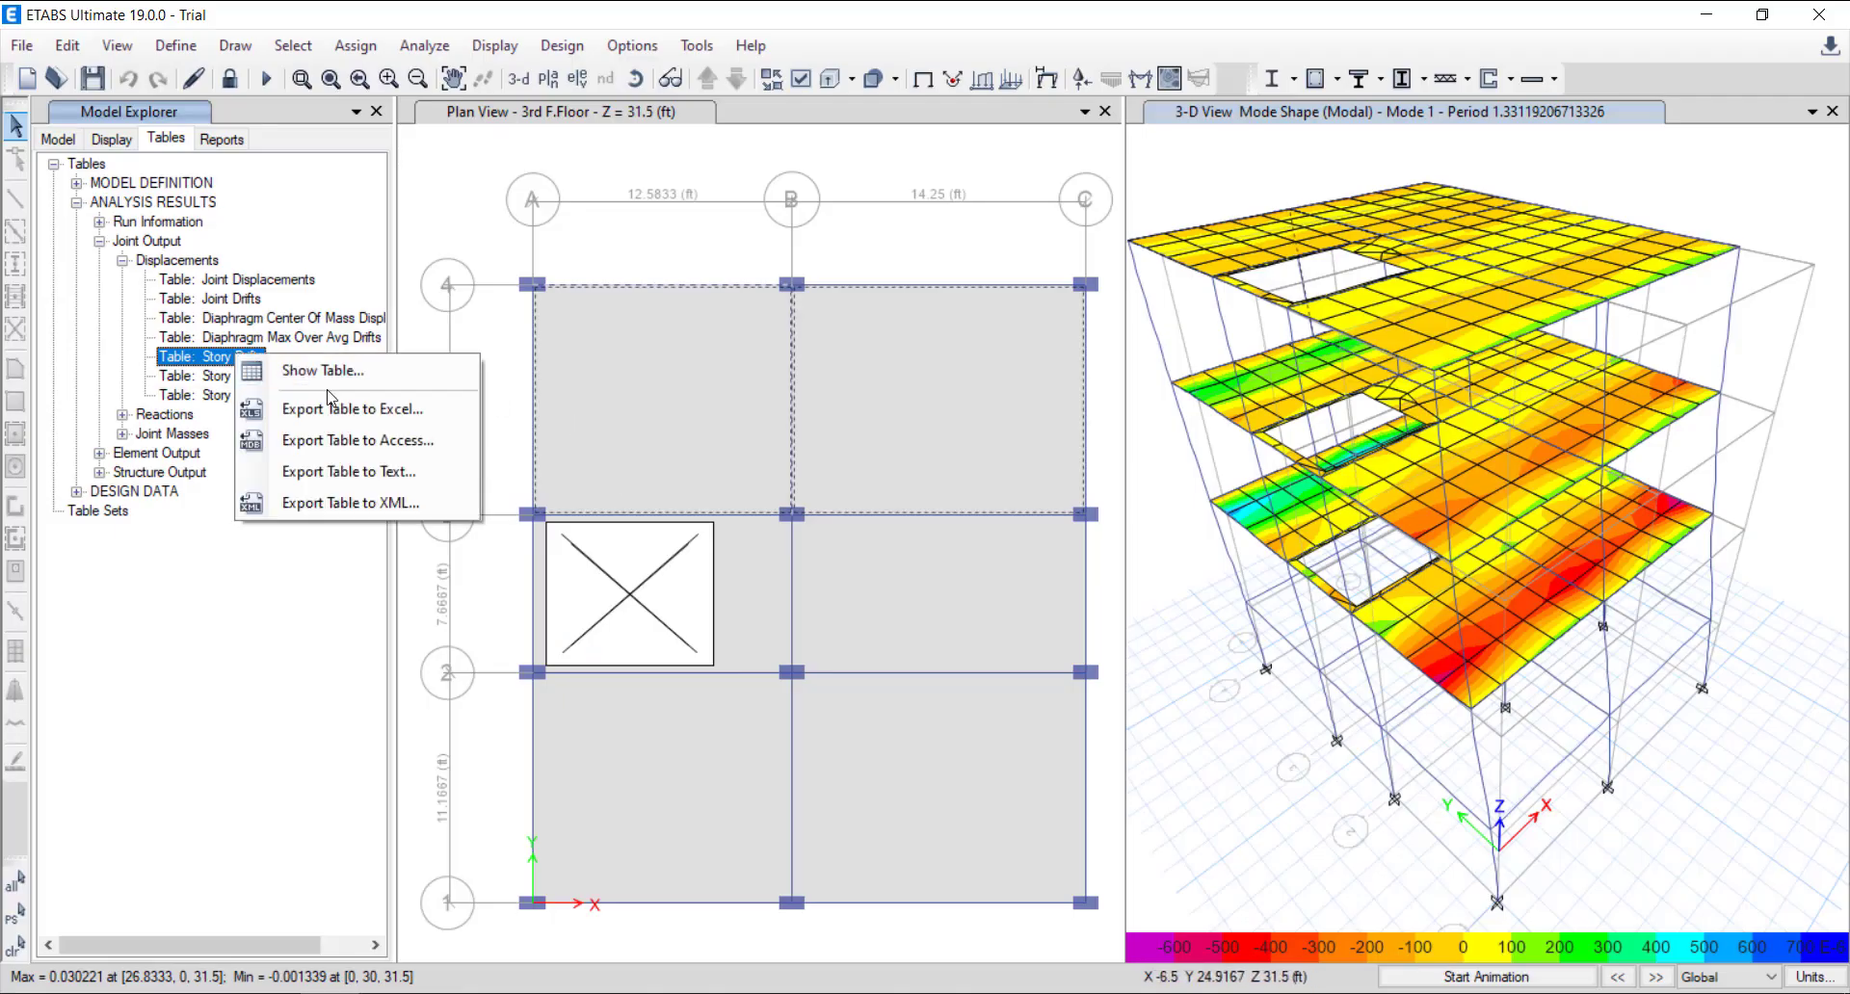
left_click(294, 360)
left_click(581, 316)
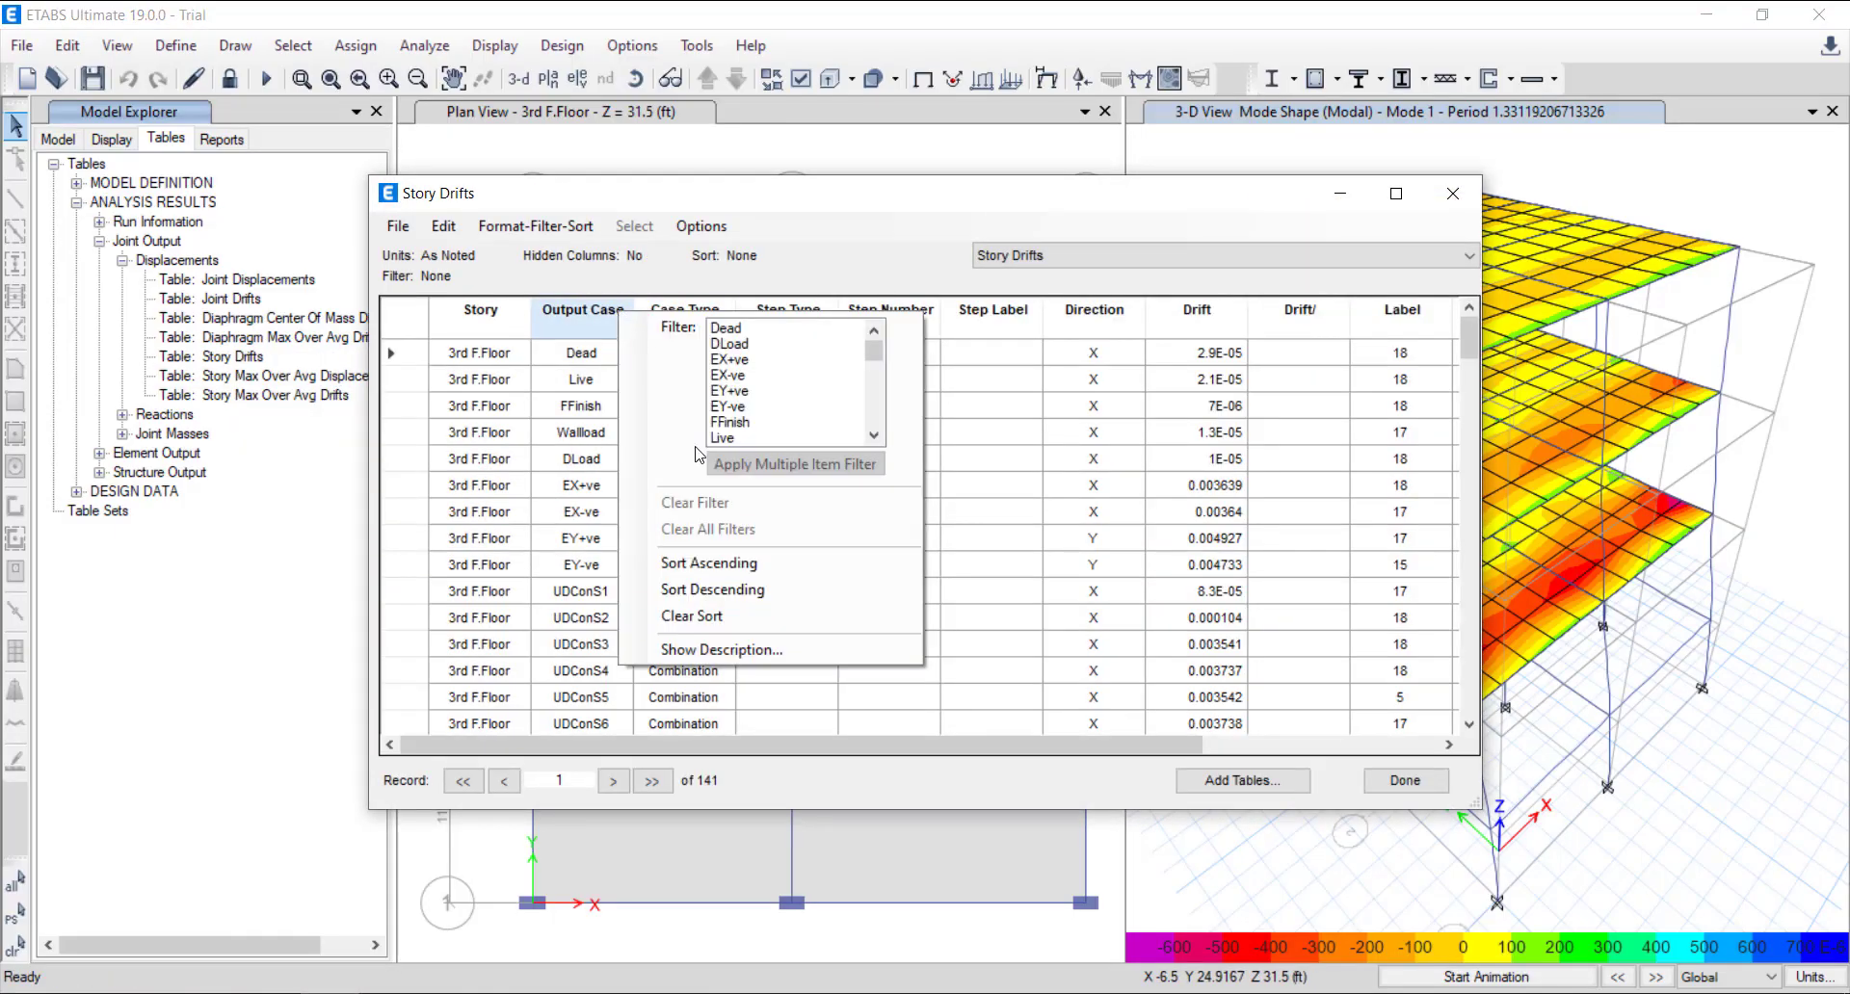
left_click(728, 375)
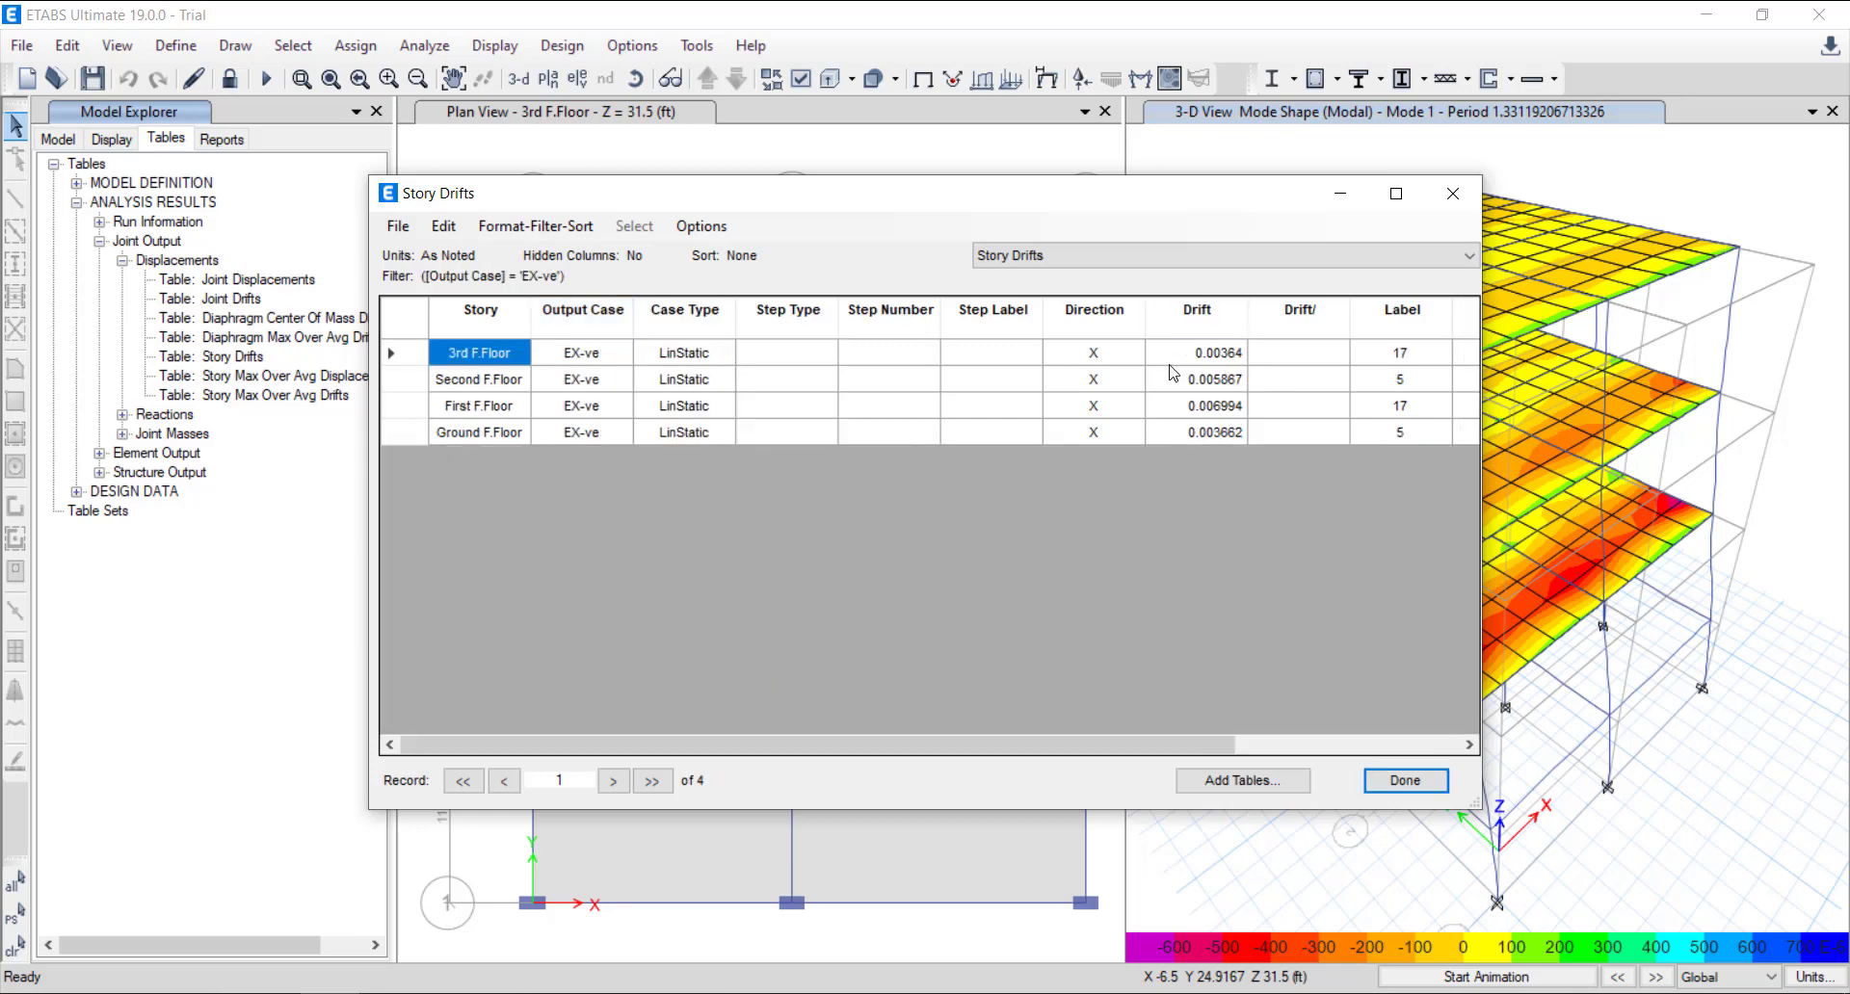
left_click_drag(1194, 353, 1200, 448)
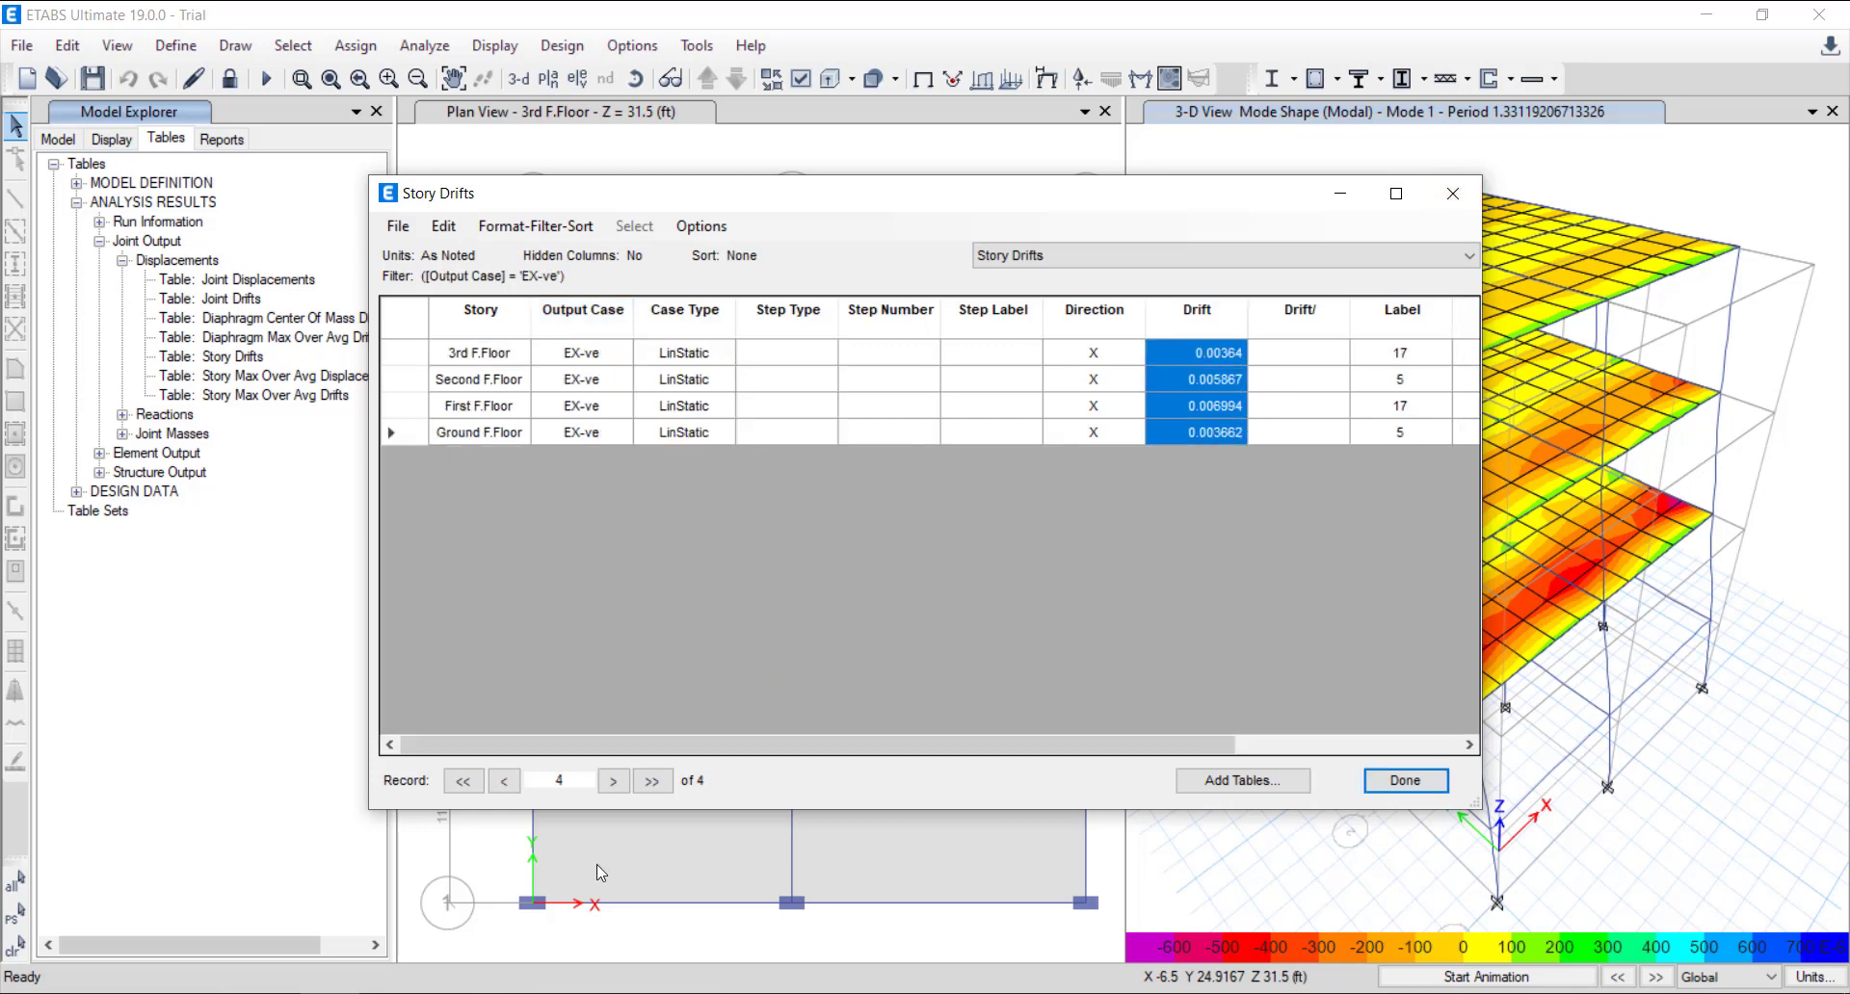
left_click(449, 993)
left_click(382, 965)
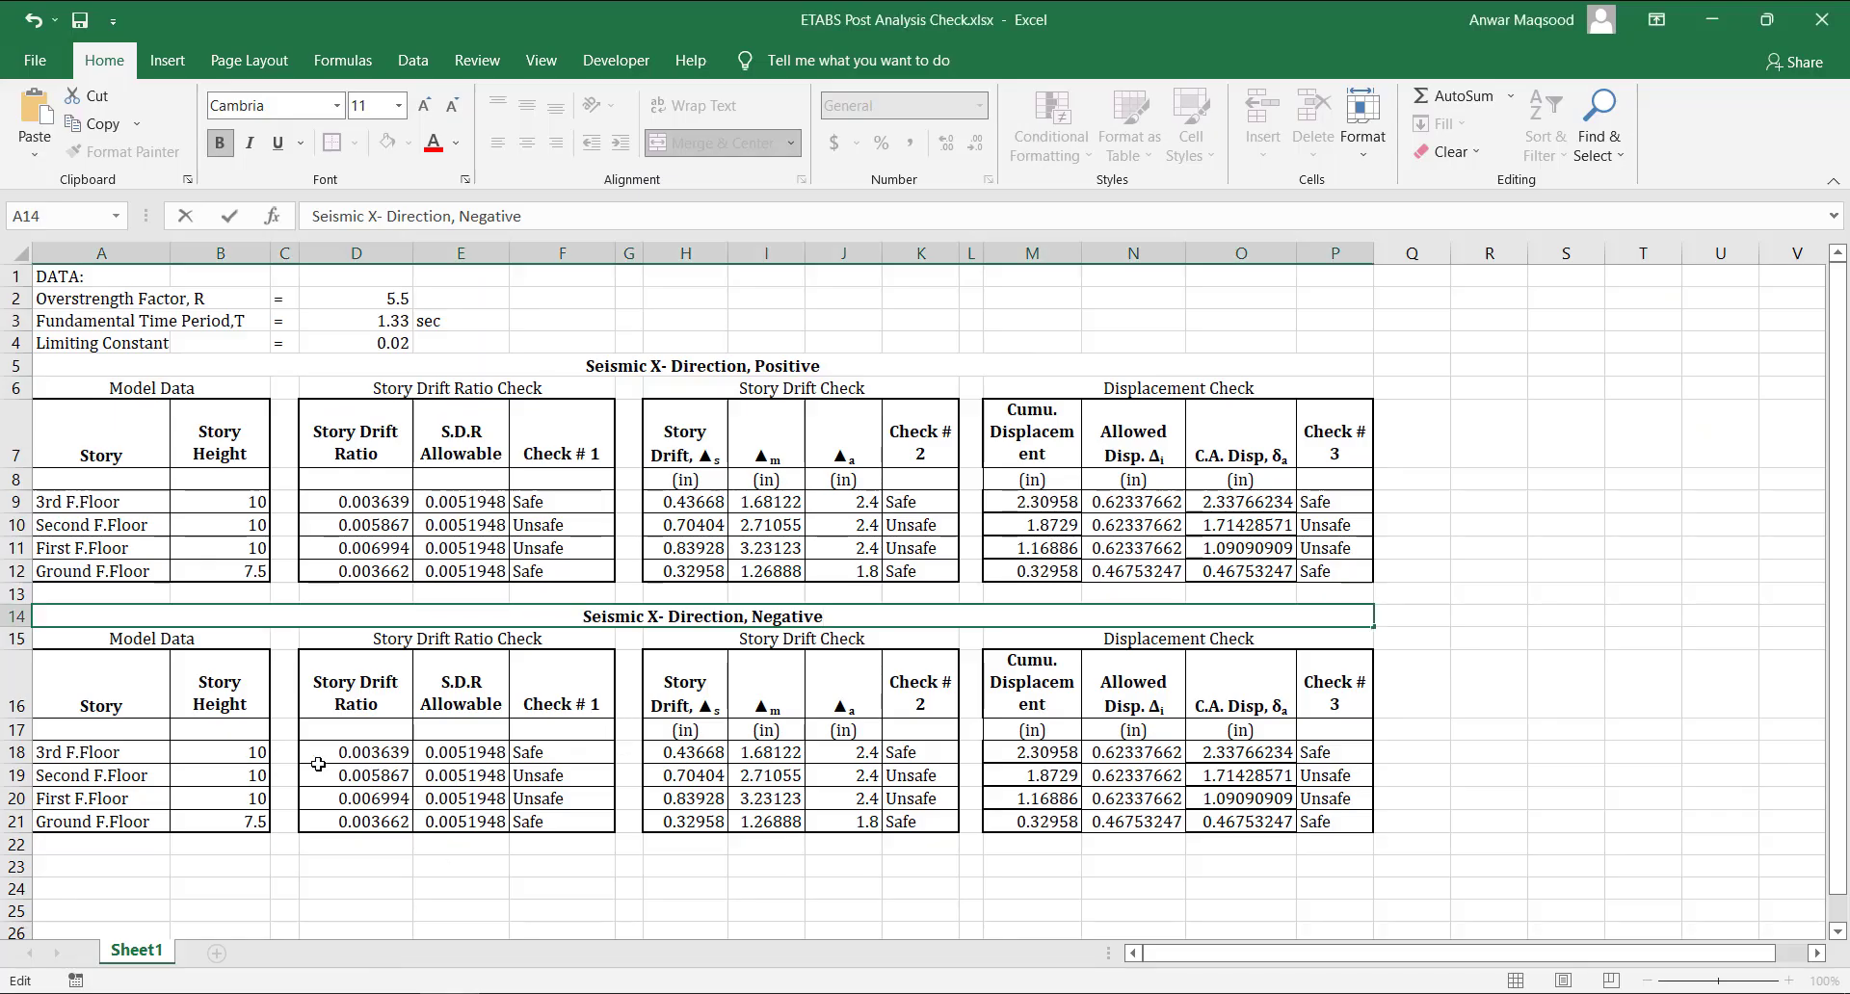
Paste the EX-ve drifts into the negative table's story drift ratio cells.
left_click_drag(355, 754, 356, 821)
right_click(357, 821)
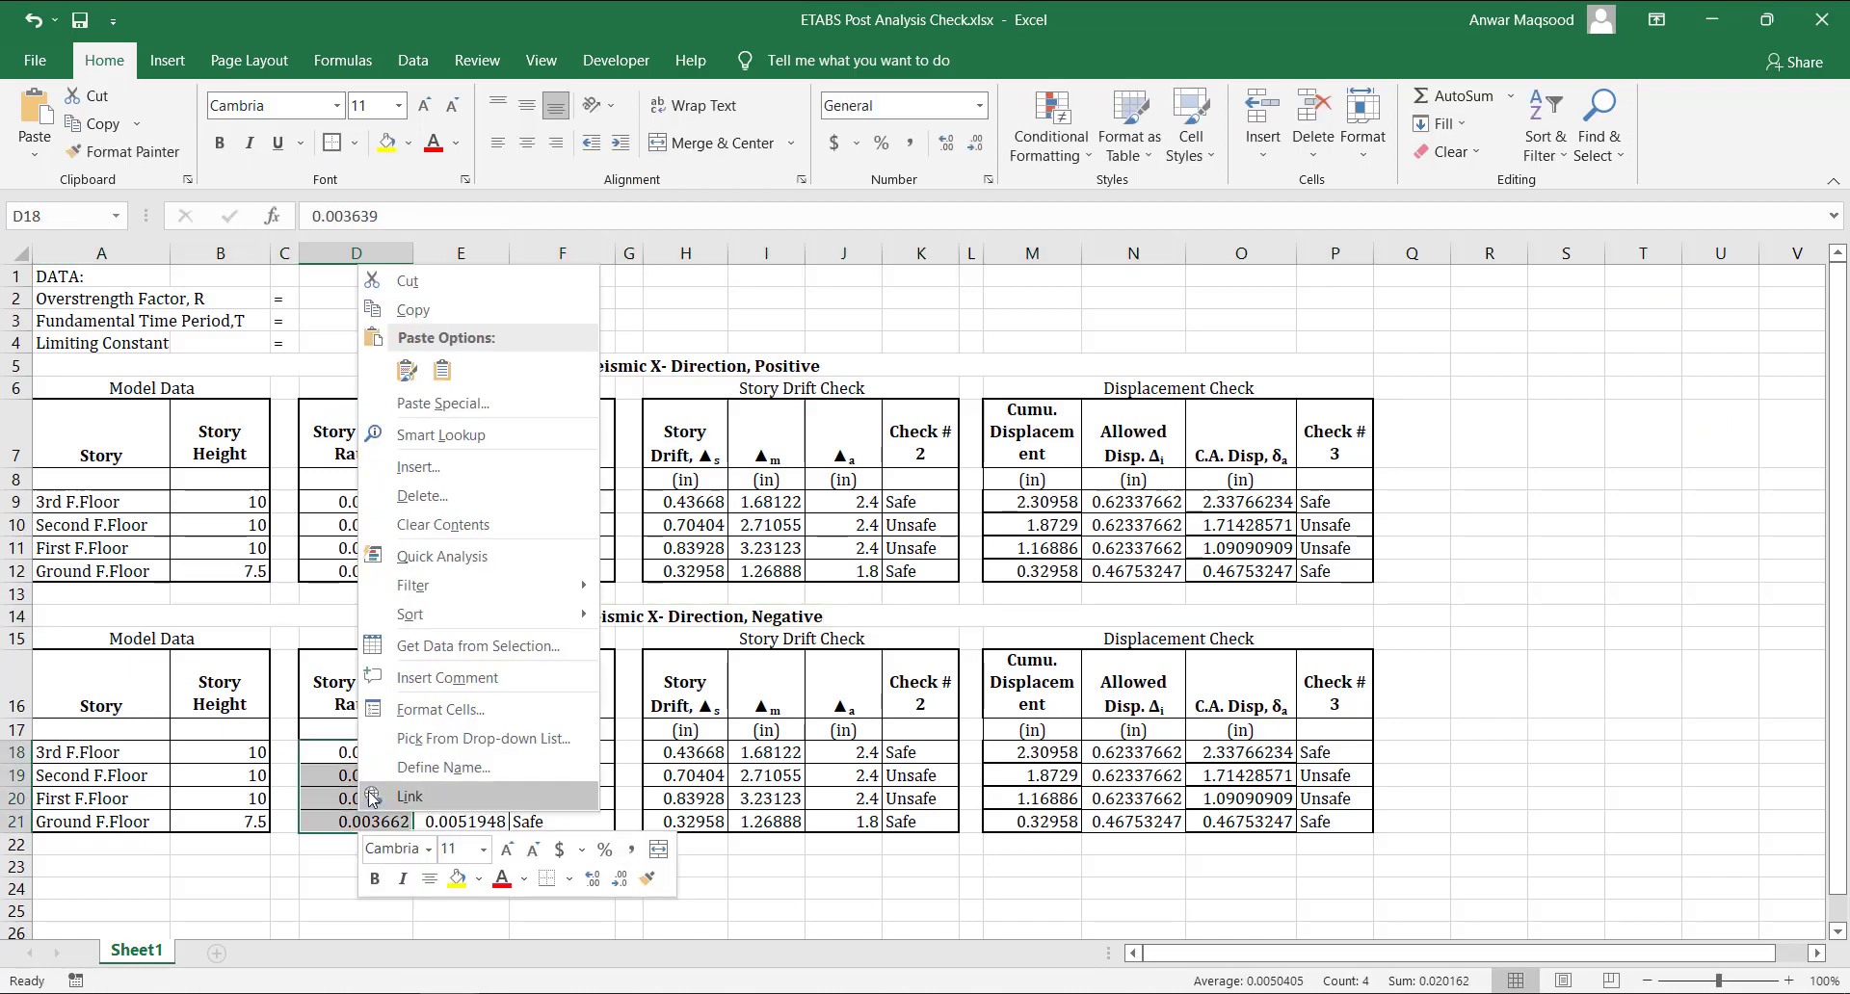
left_click(420, 382)
Review the row 18 story drift, cumulative and allowed displacement formulas without changes.
left_click(693, 760)
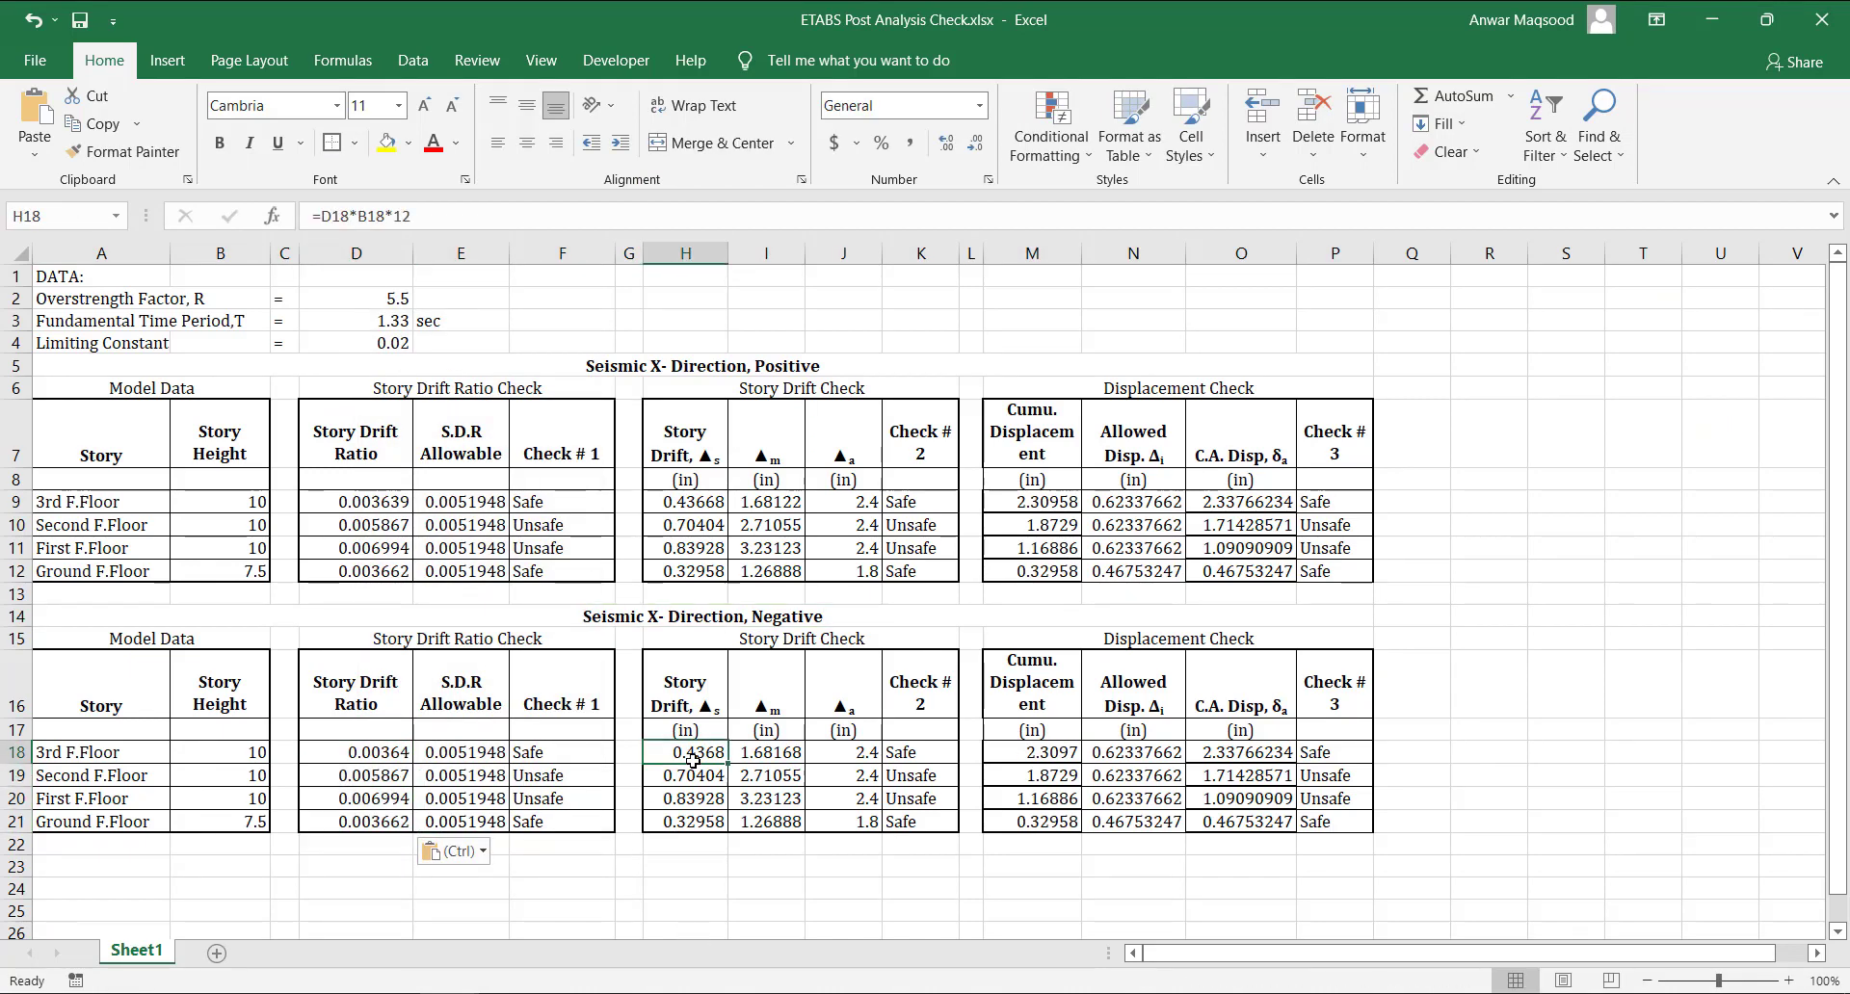
double_click(695, 759)
double_click(1030, 756)
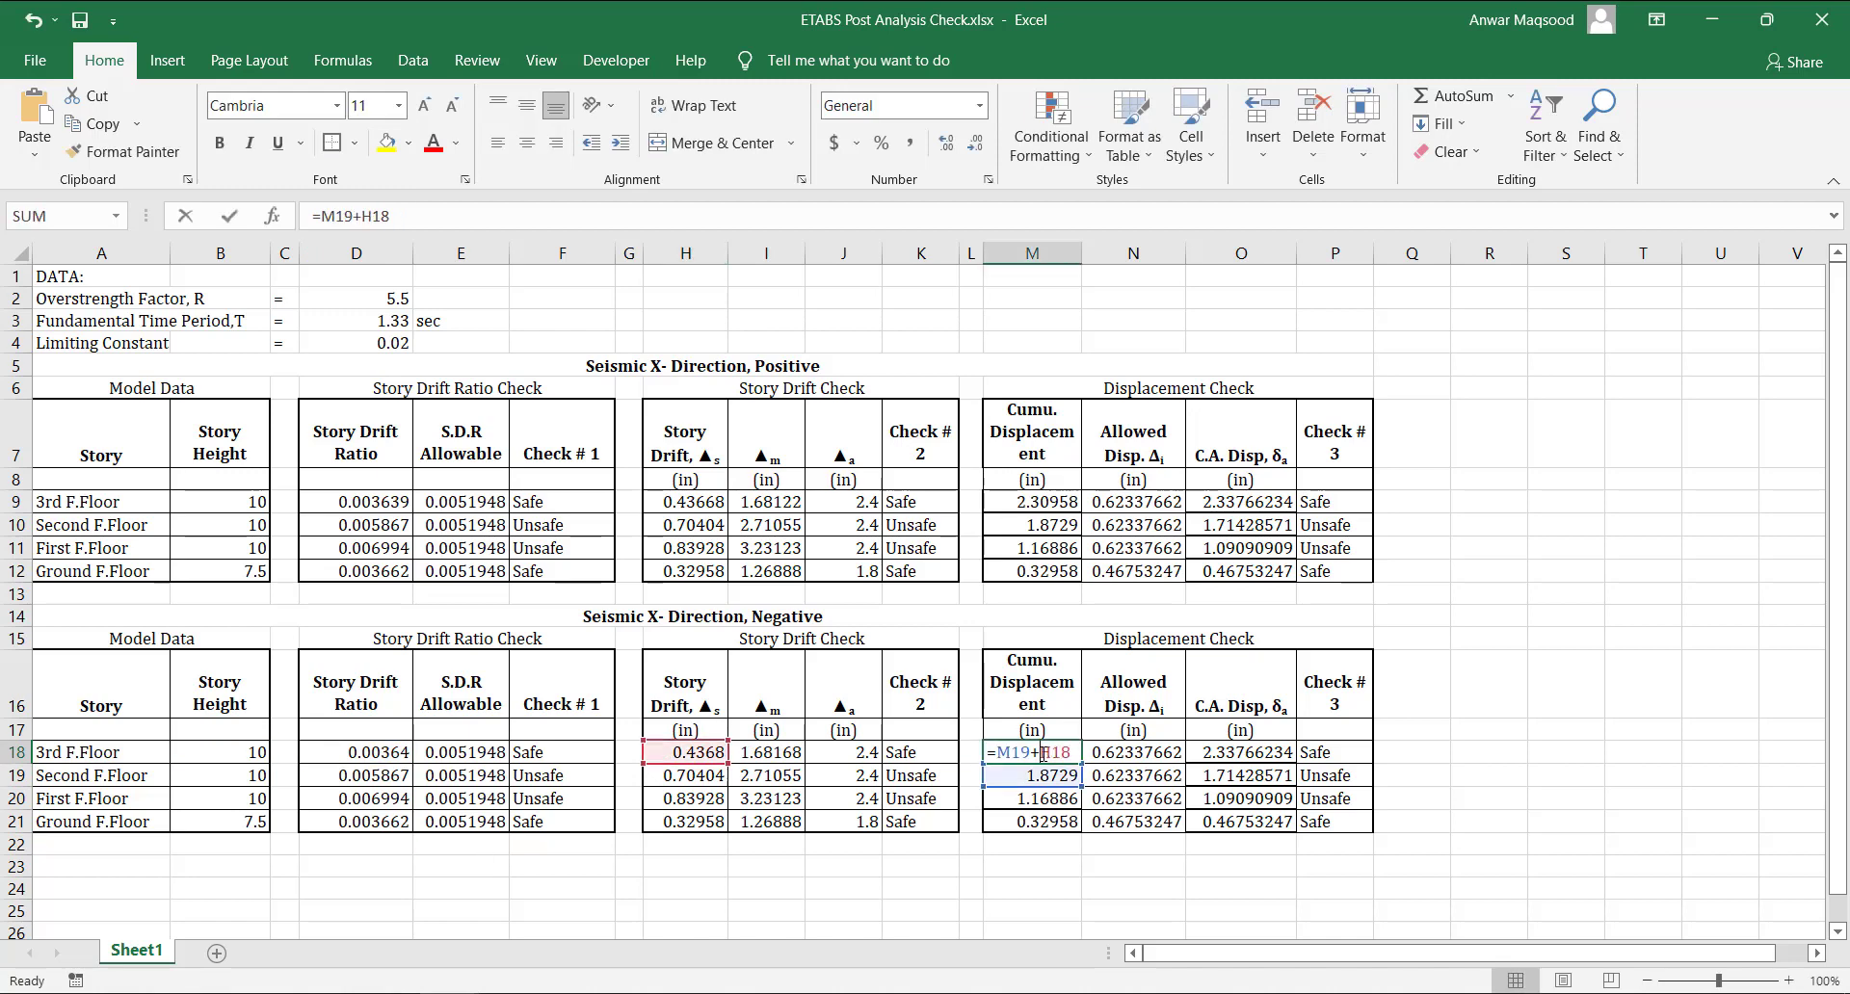
key("Escape")
double_click(1165, 750)
key("Escape")
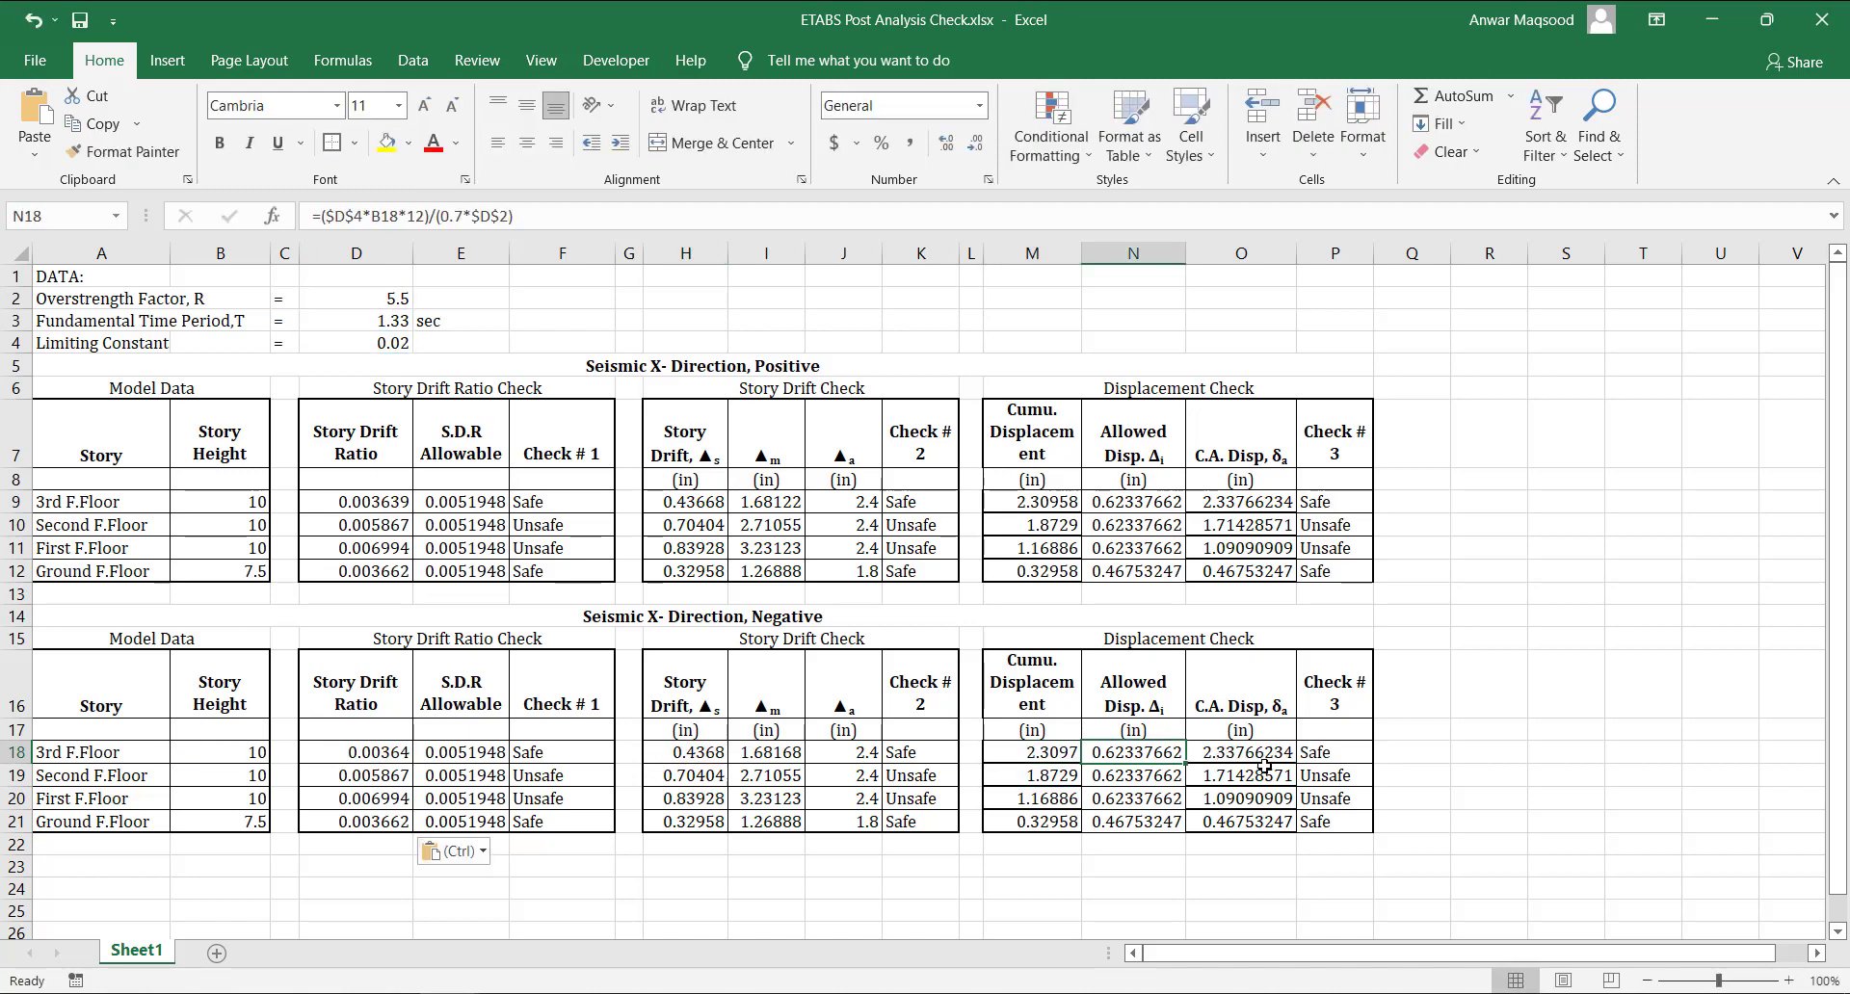
scroll(91, 489, "down", 1)
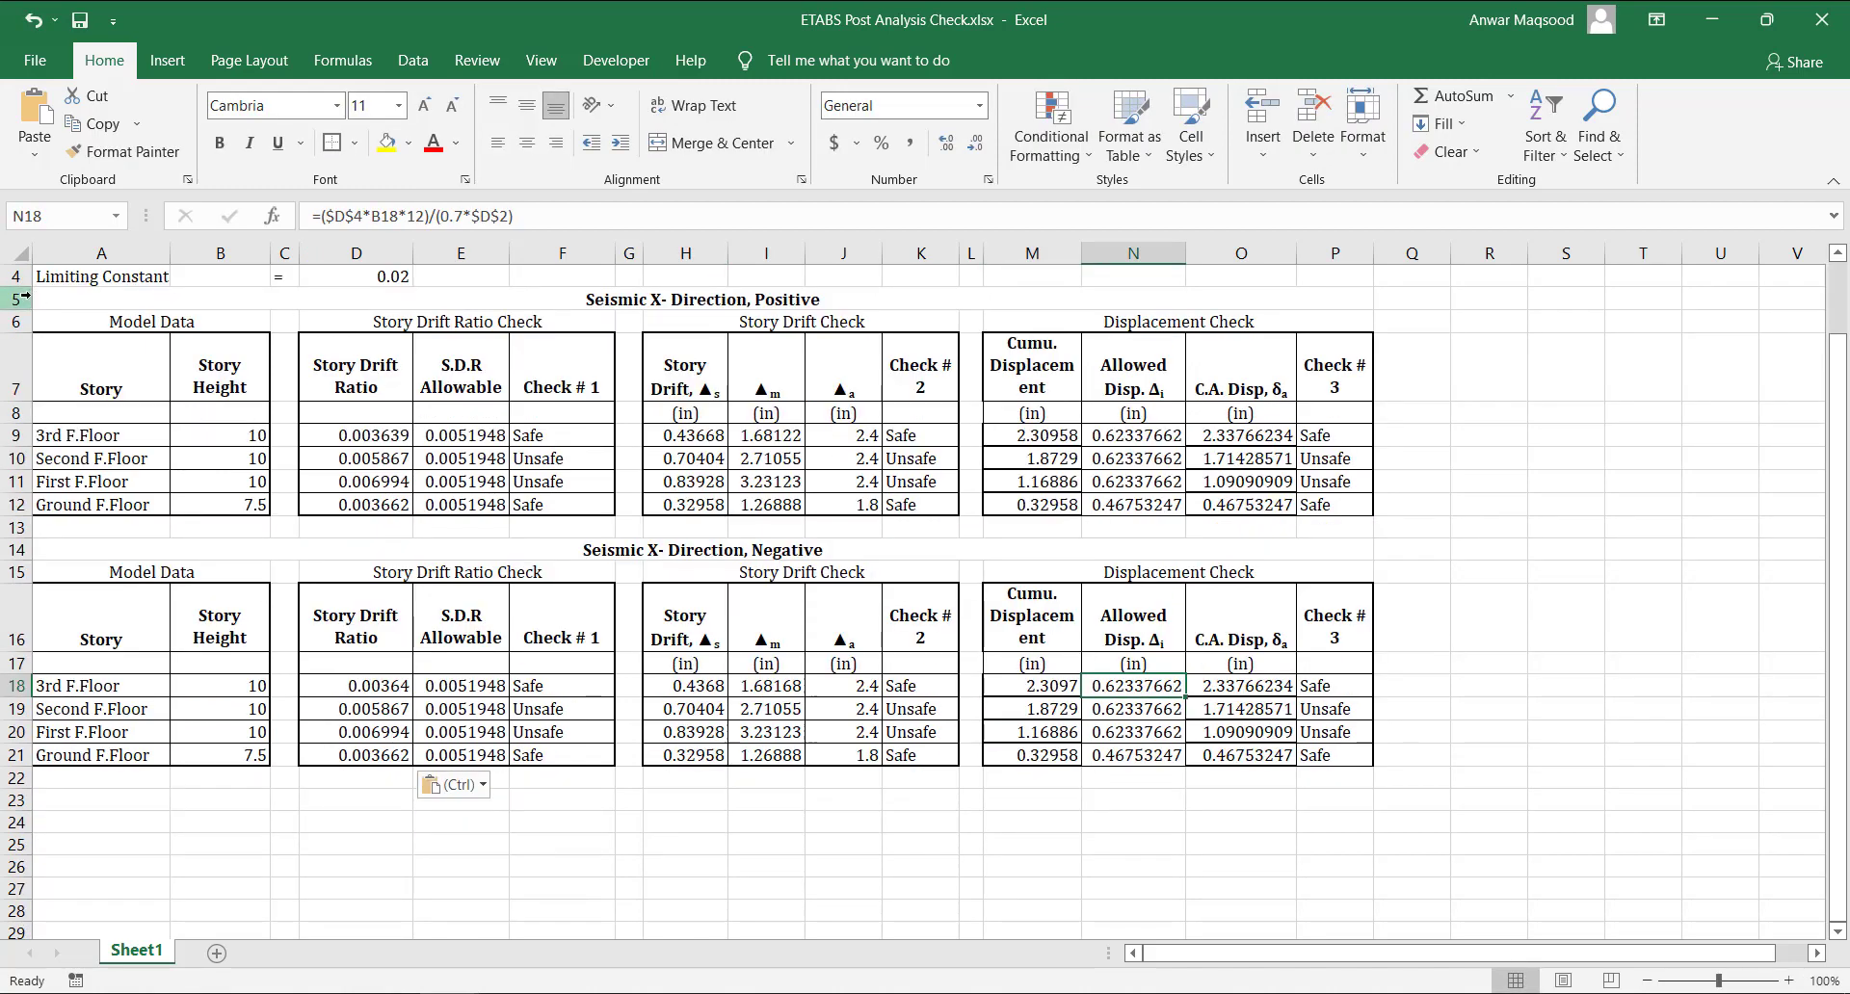
Copy rows 5–21 holding both Seismic X tables to row 23.
left_click_drag(23, 298, 17, 754)
key("ctrl+c")
left_click(21, 800)
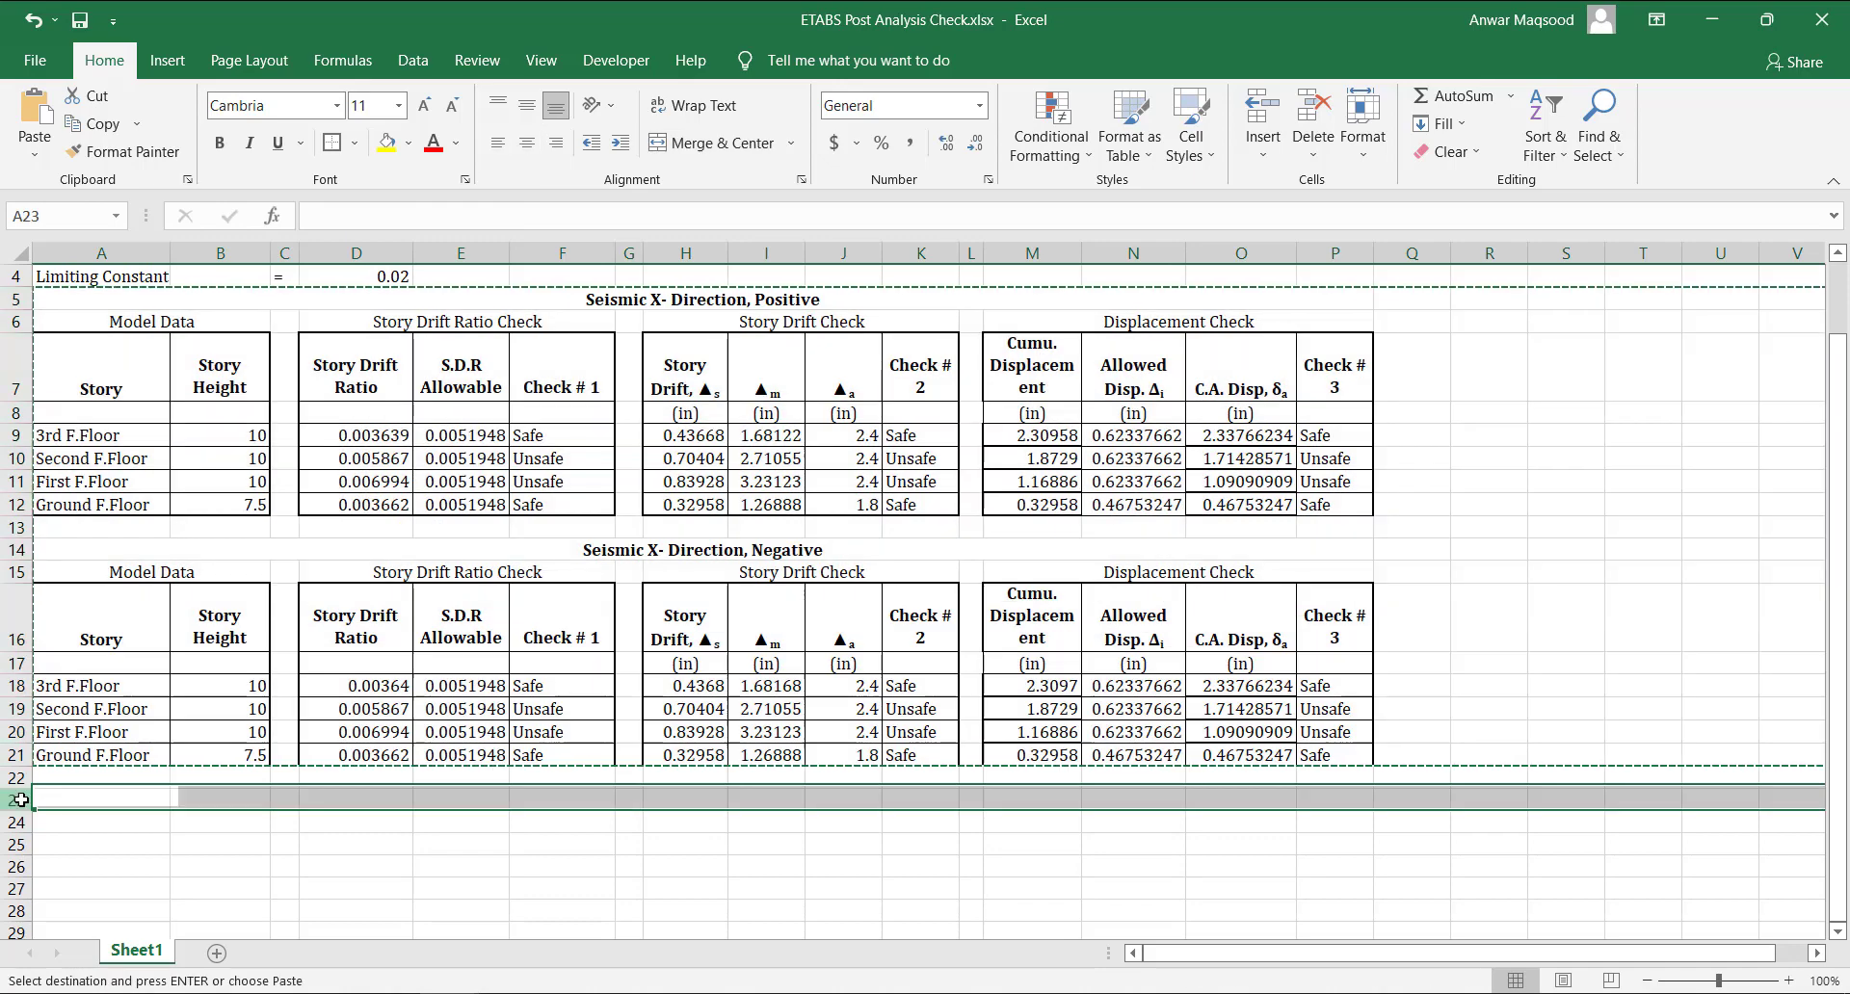
key("ctrl+v")
scroll(662, 558, "down", 3)
Retitle the copies Seismic Y- Direction, Positive and Seismic Y- Direction, Negative.
double_click(661, 559)
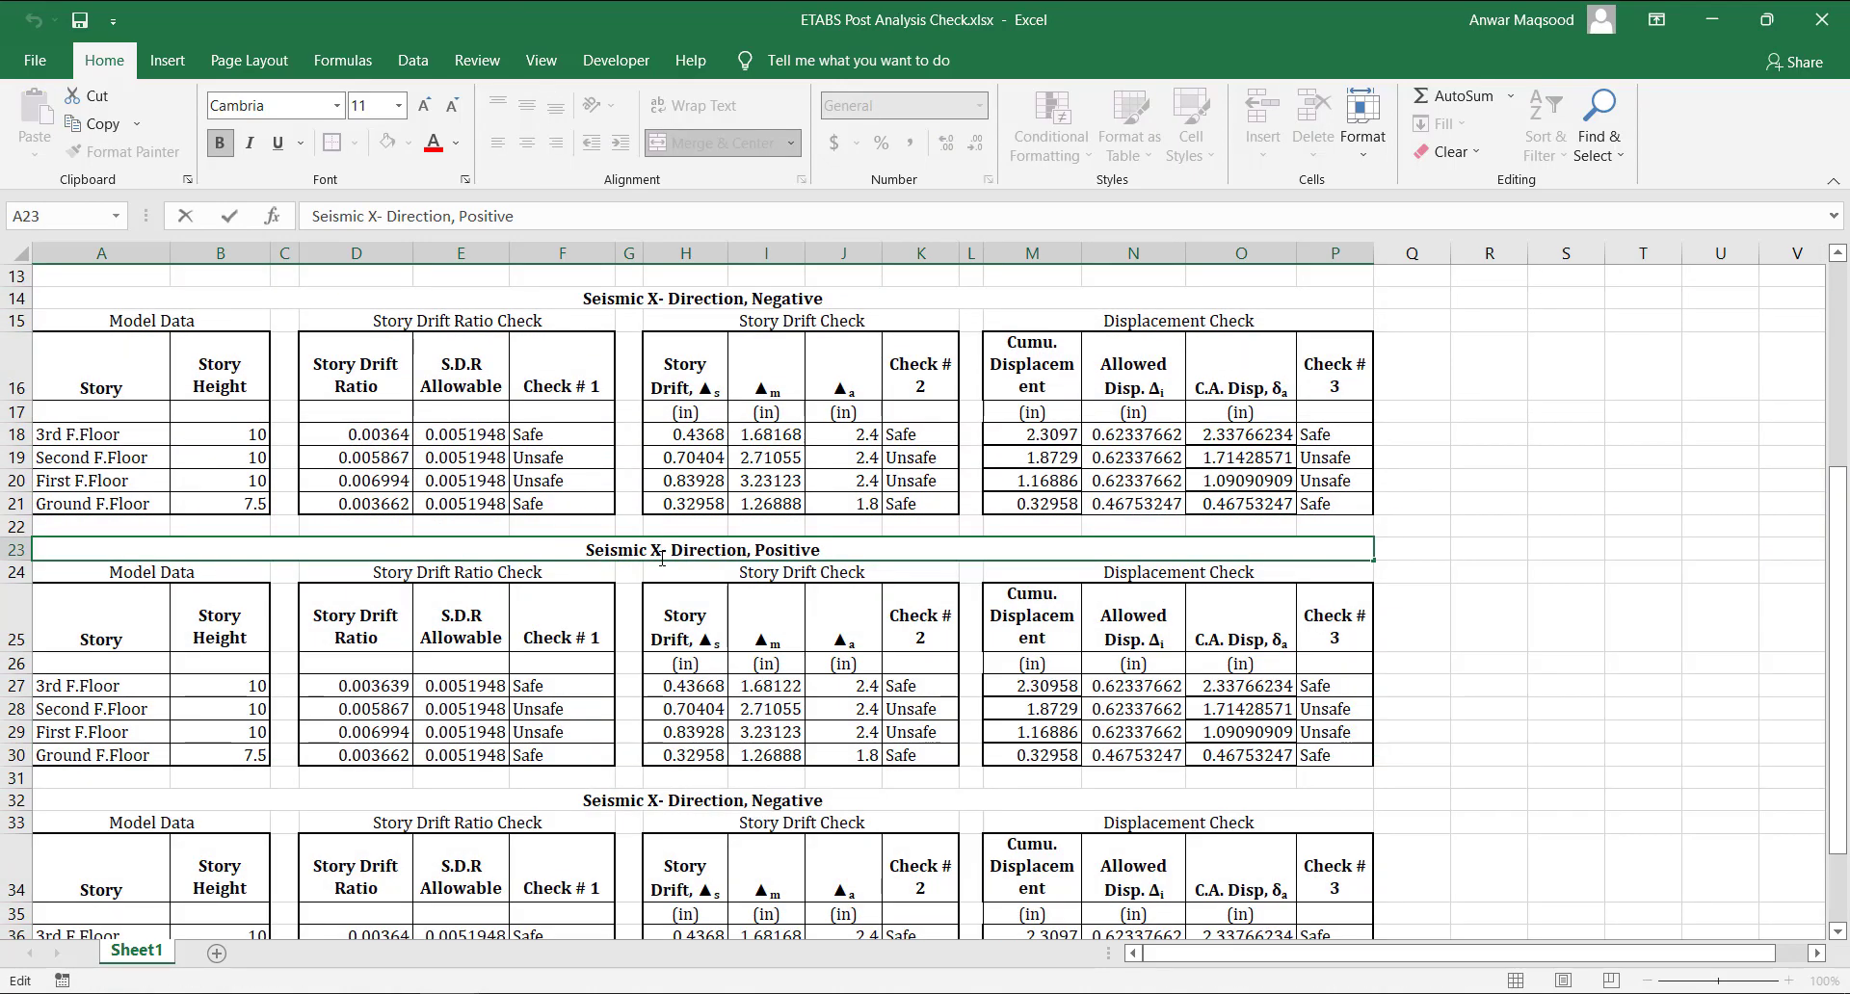
key("BackSpace")
type("Y")
scroll(658, 598, "down", 2)
double_click(656, 619)
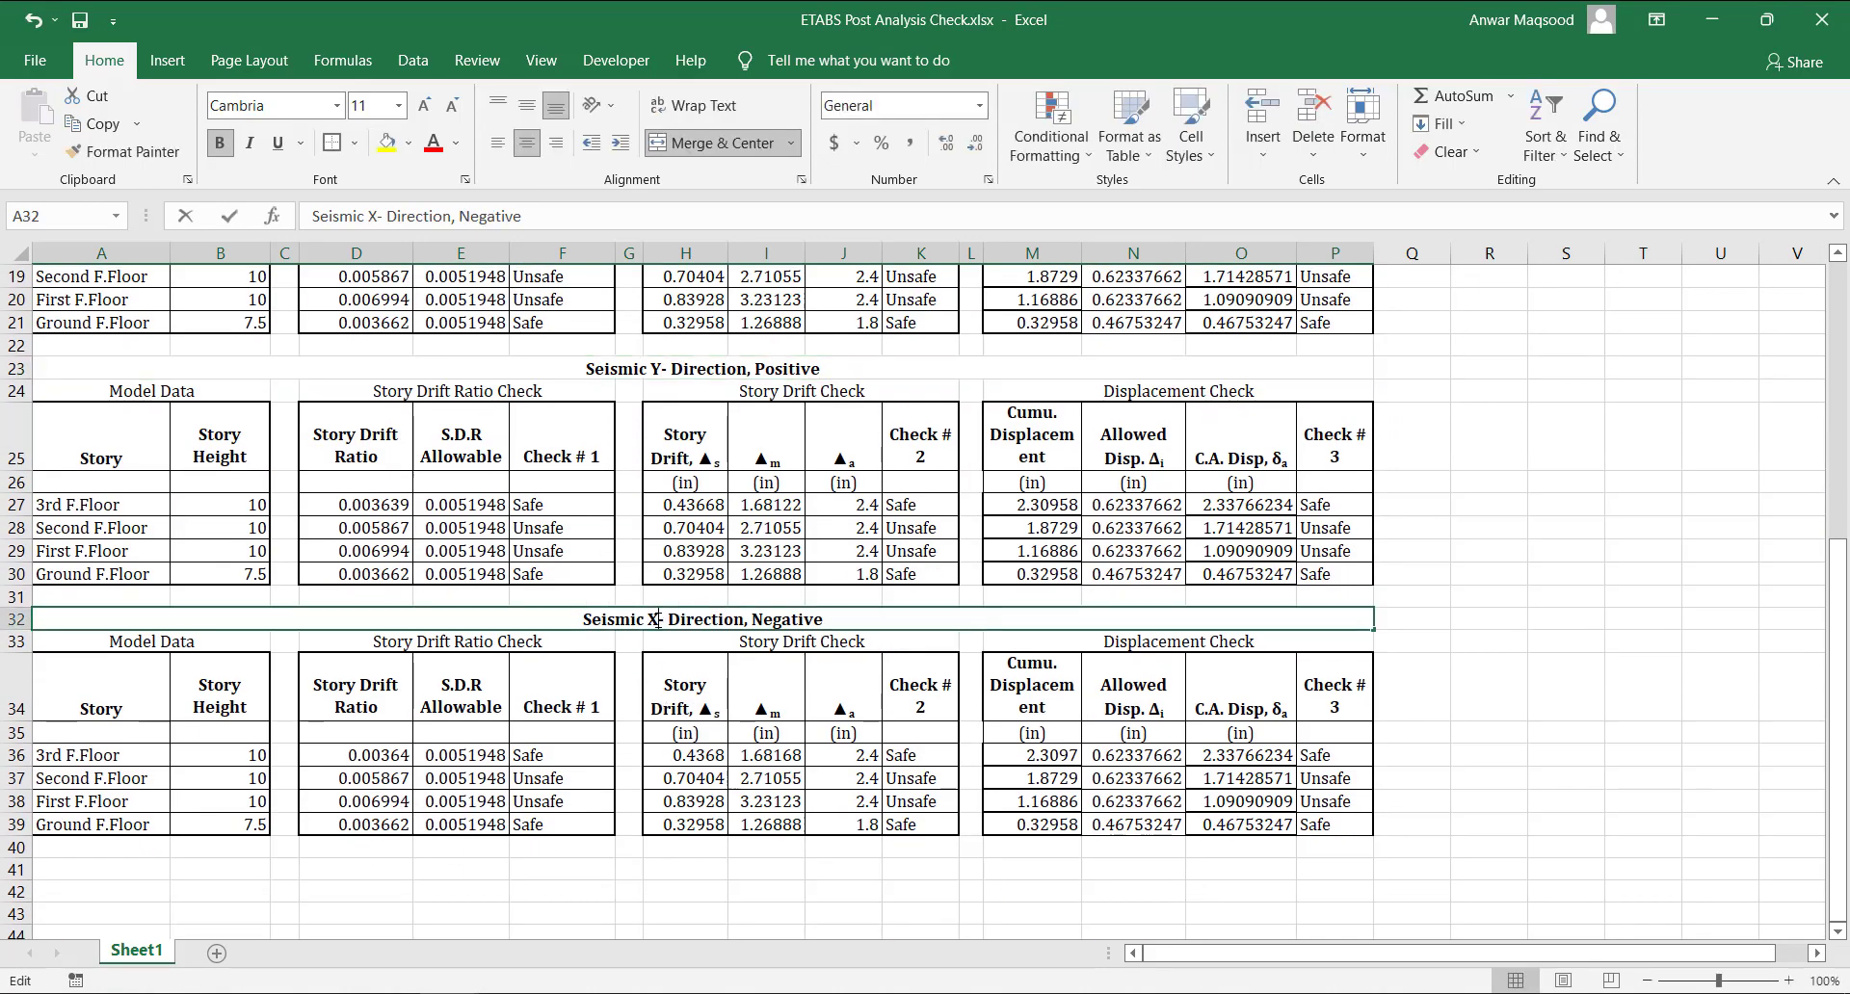
key("BackSpace")
type("Y")
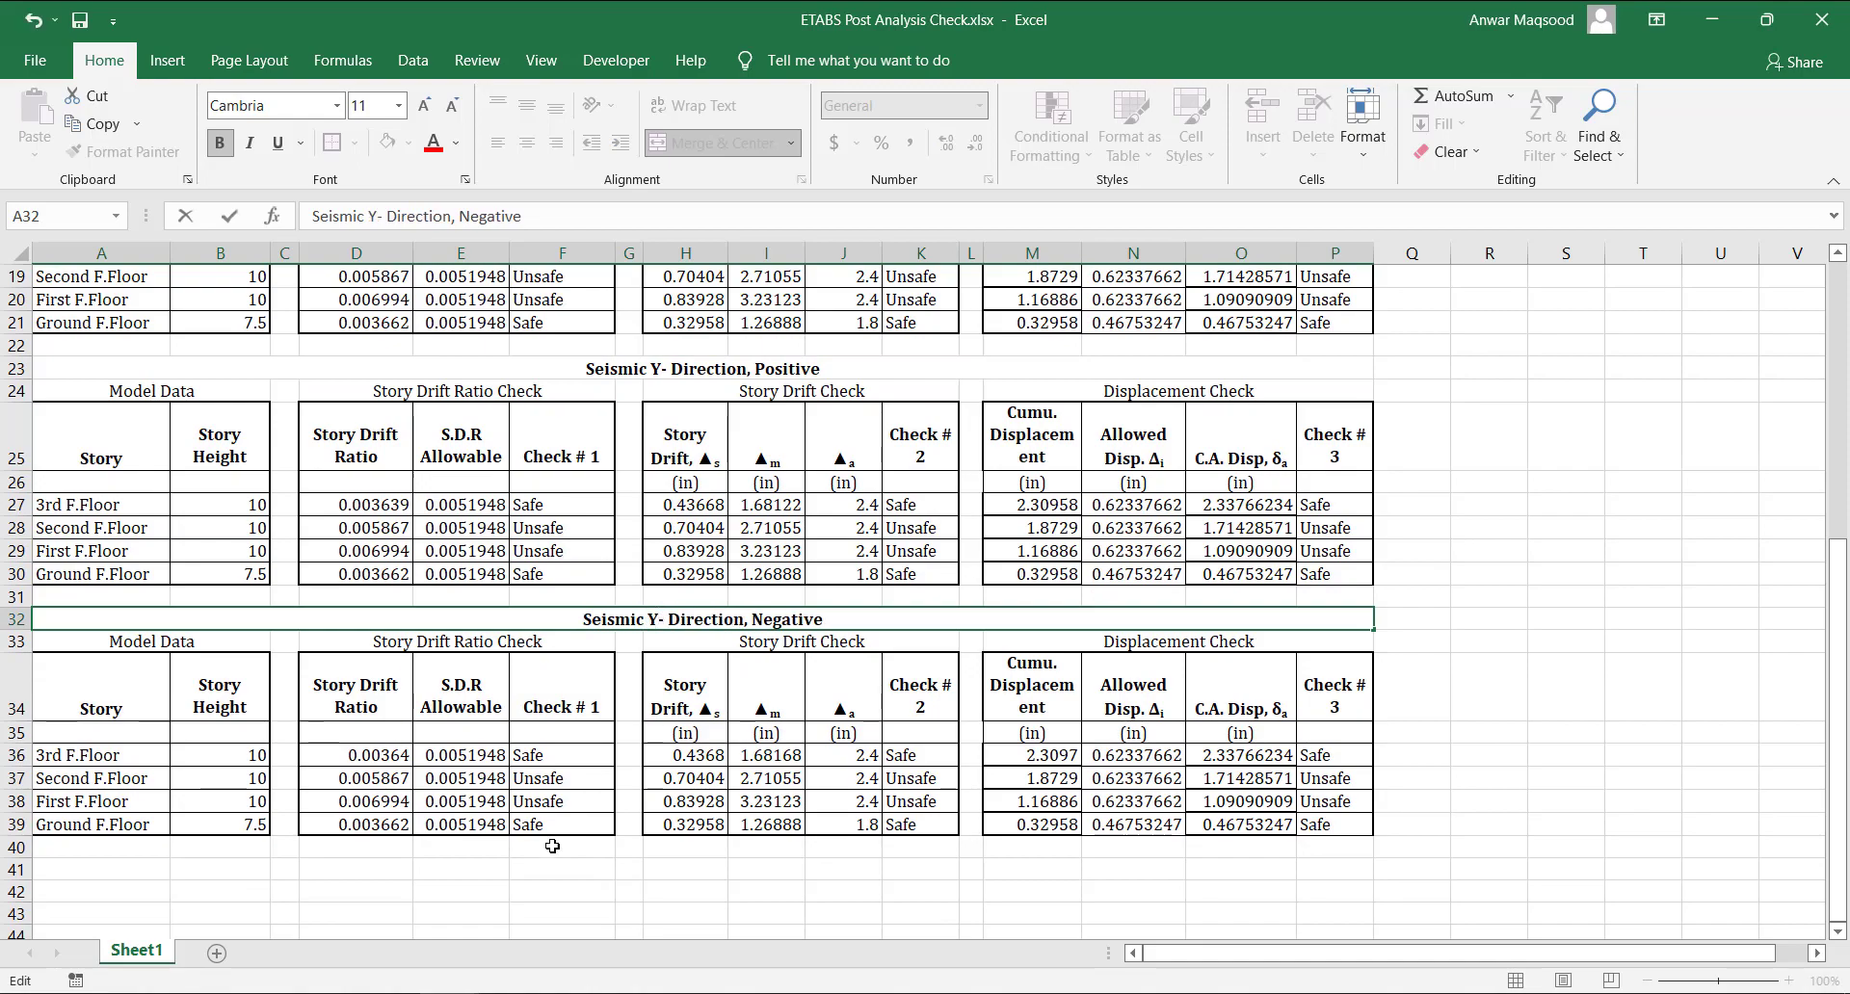
Filter the ETABS Story Drifts table to EY+ve and copy its four drift values.
key("alt+Tab")
left_click(583, 314)
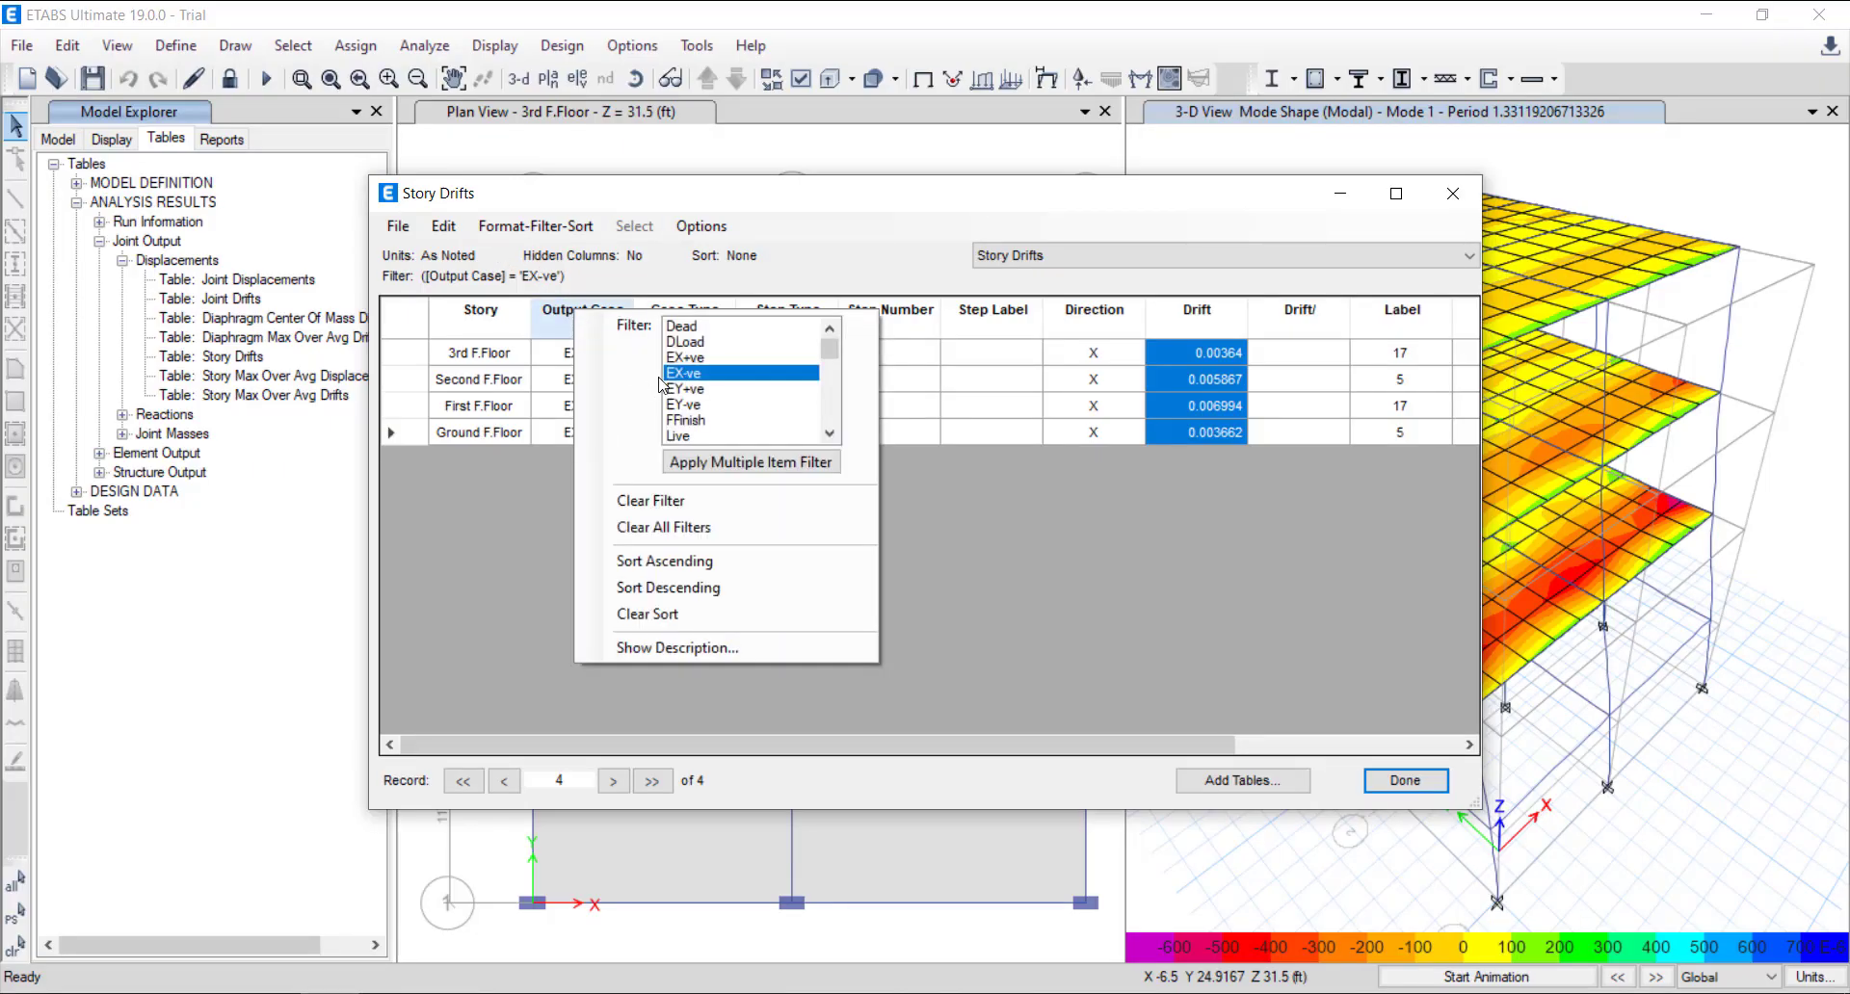
left_click_drag(1216, 352, 1246, 431)
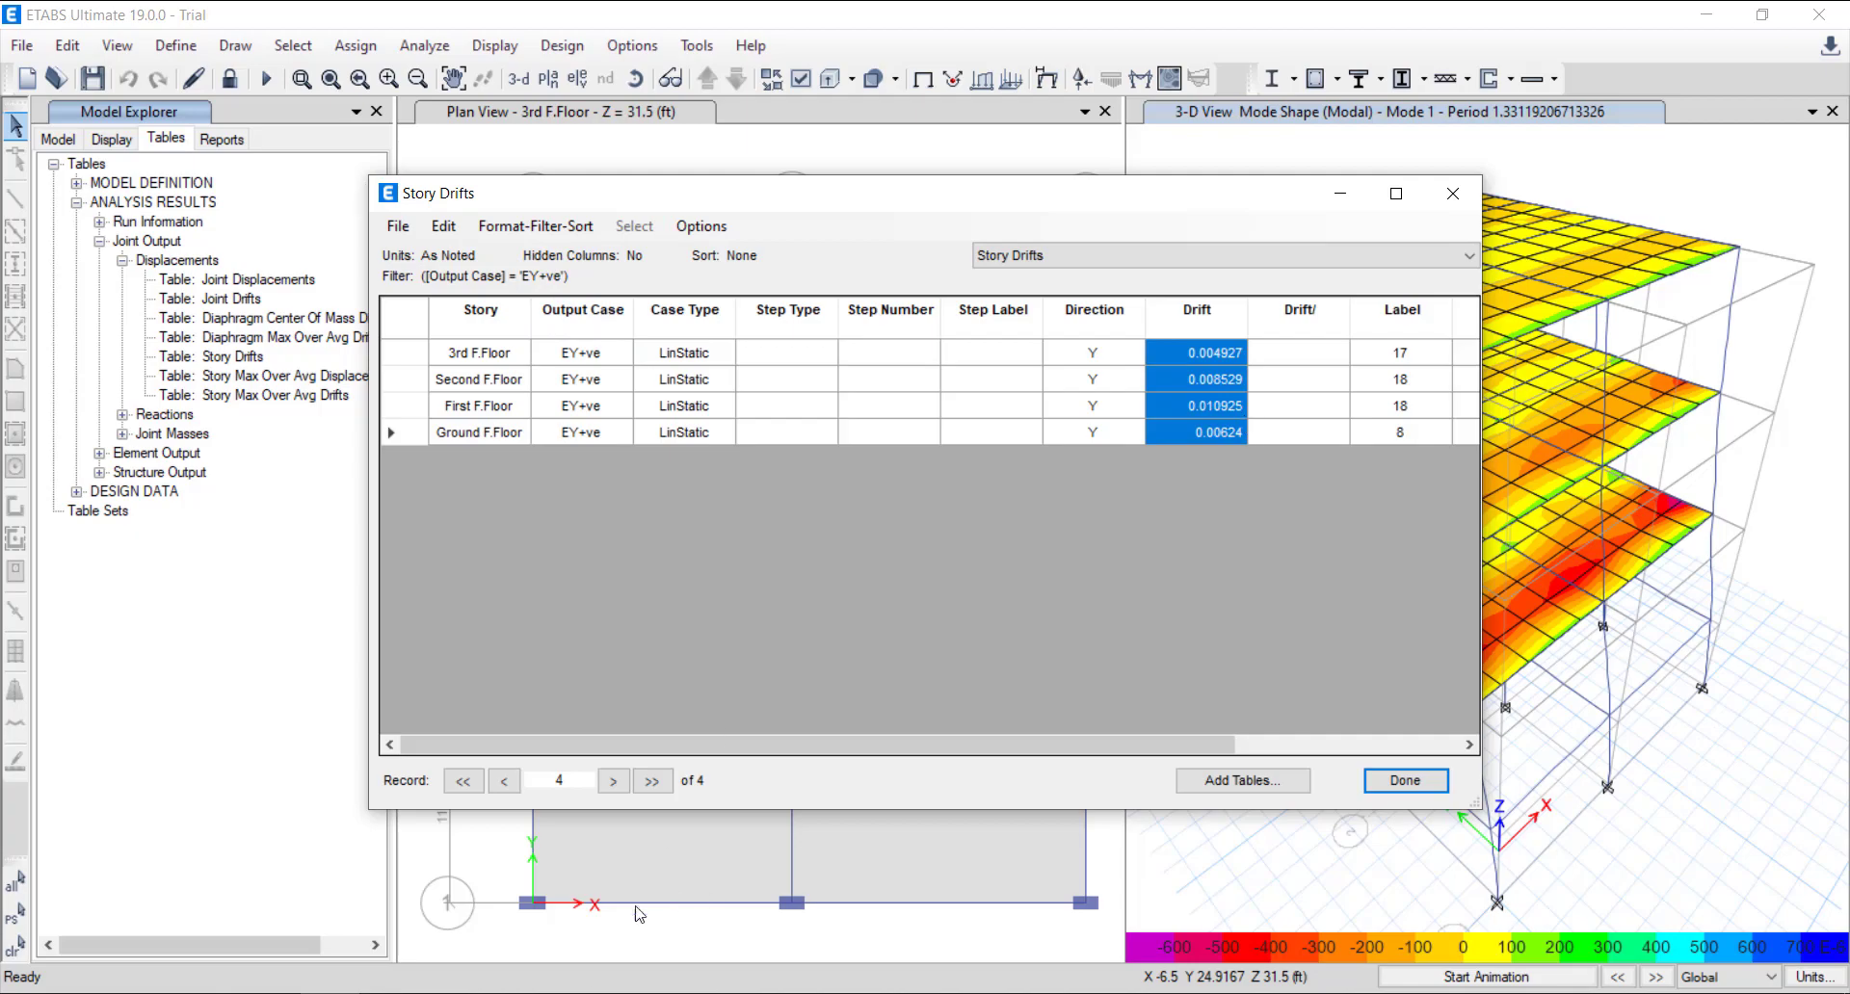
key("alt+Tab")
left_click(354, 754)
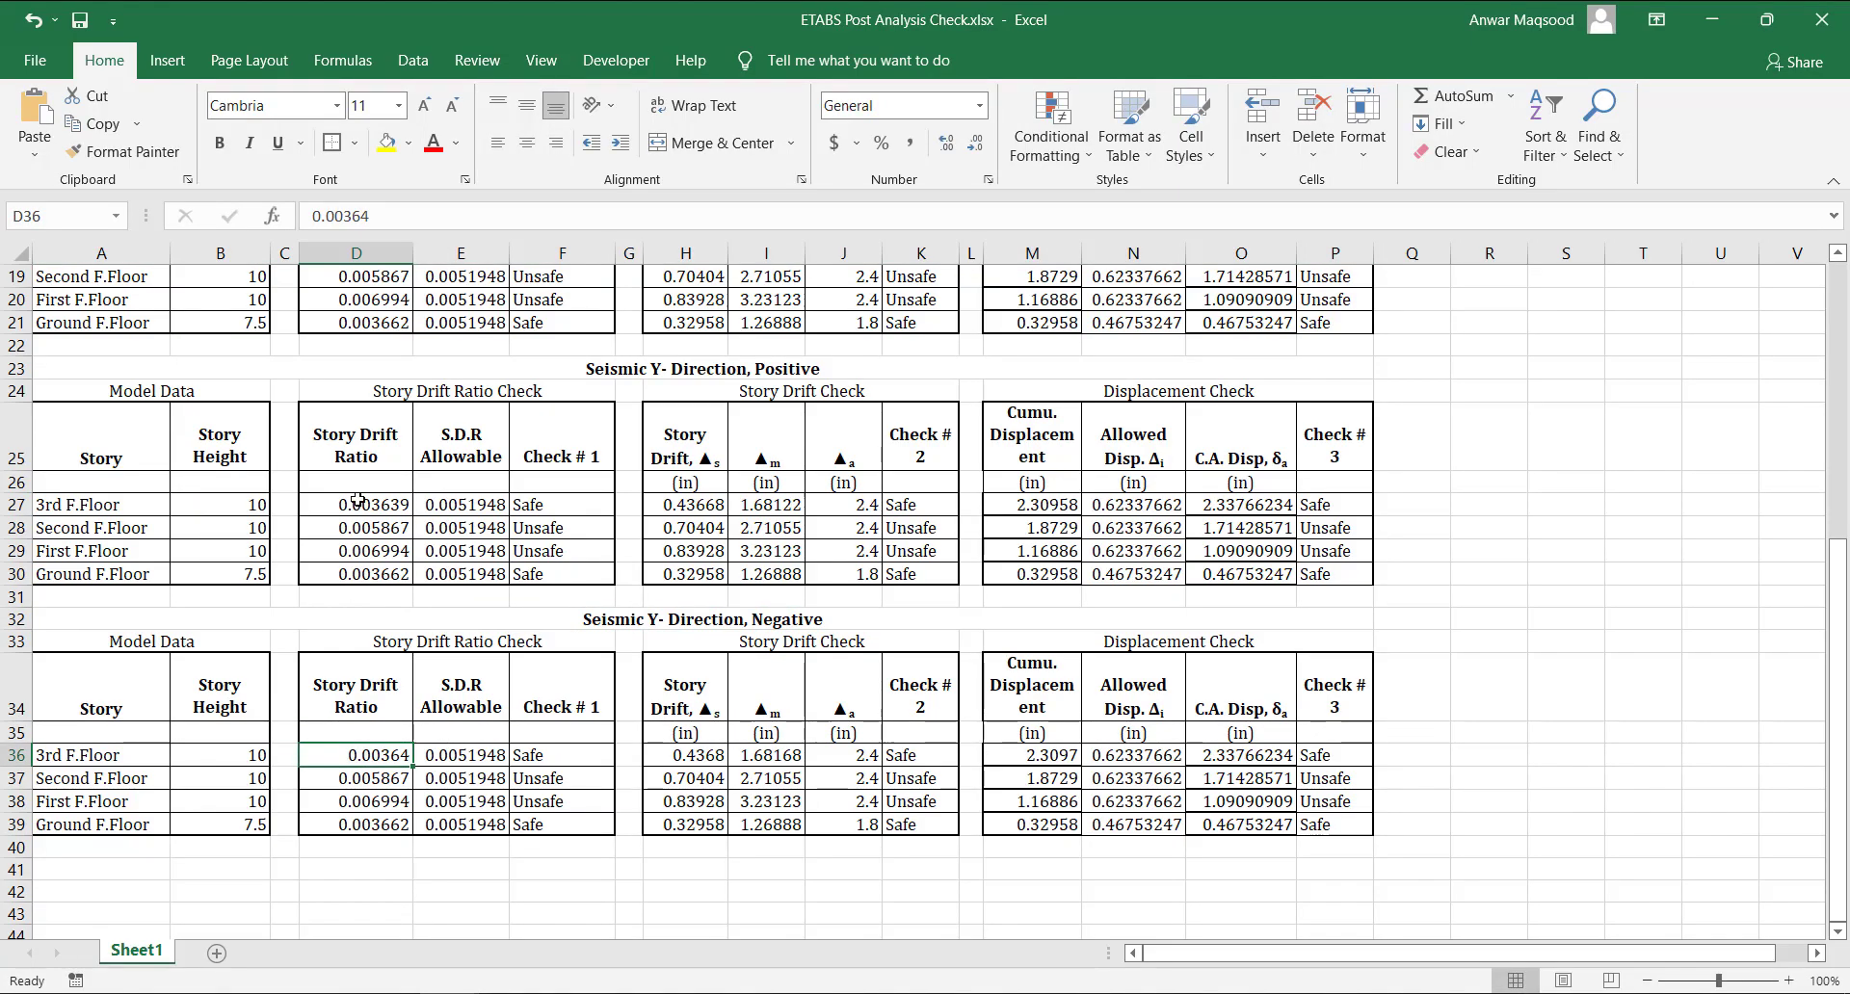
Paste the EY+ve drifts as values into D27:D30 of the Seismic Y positive table.
left_click_drag(358, 501, 360, 568)
right_click(360, 570)
left_click(447, 119)
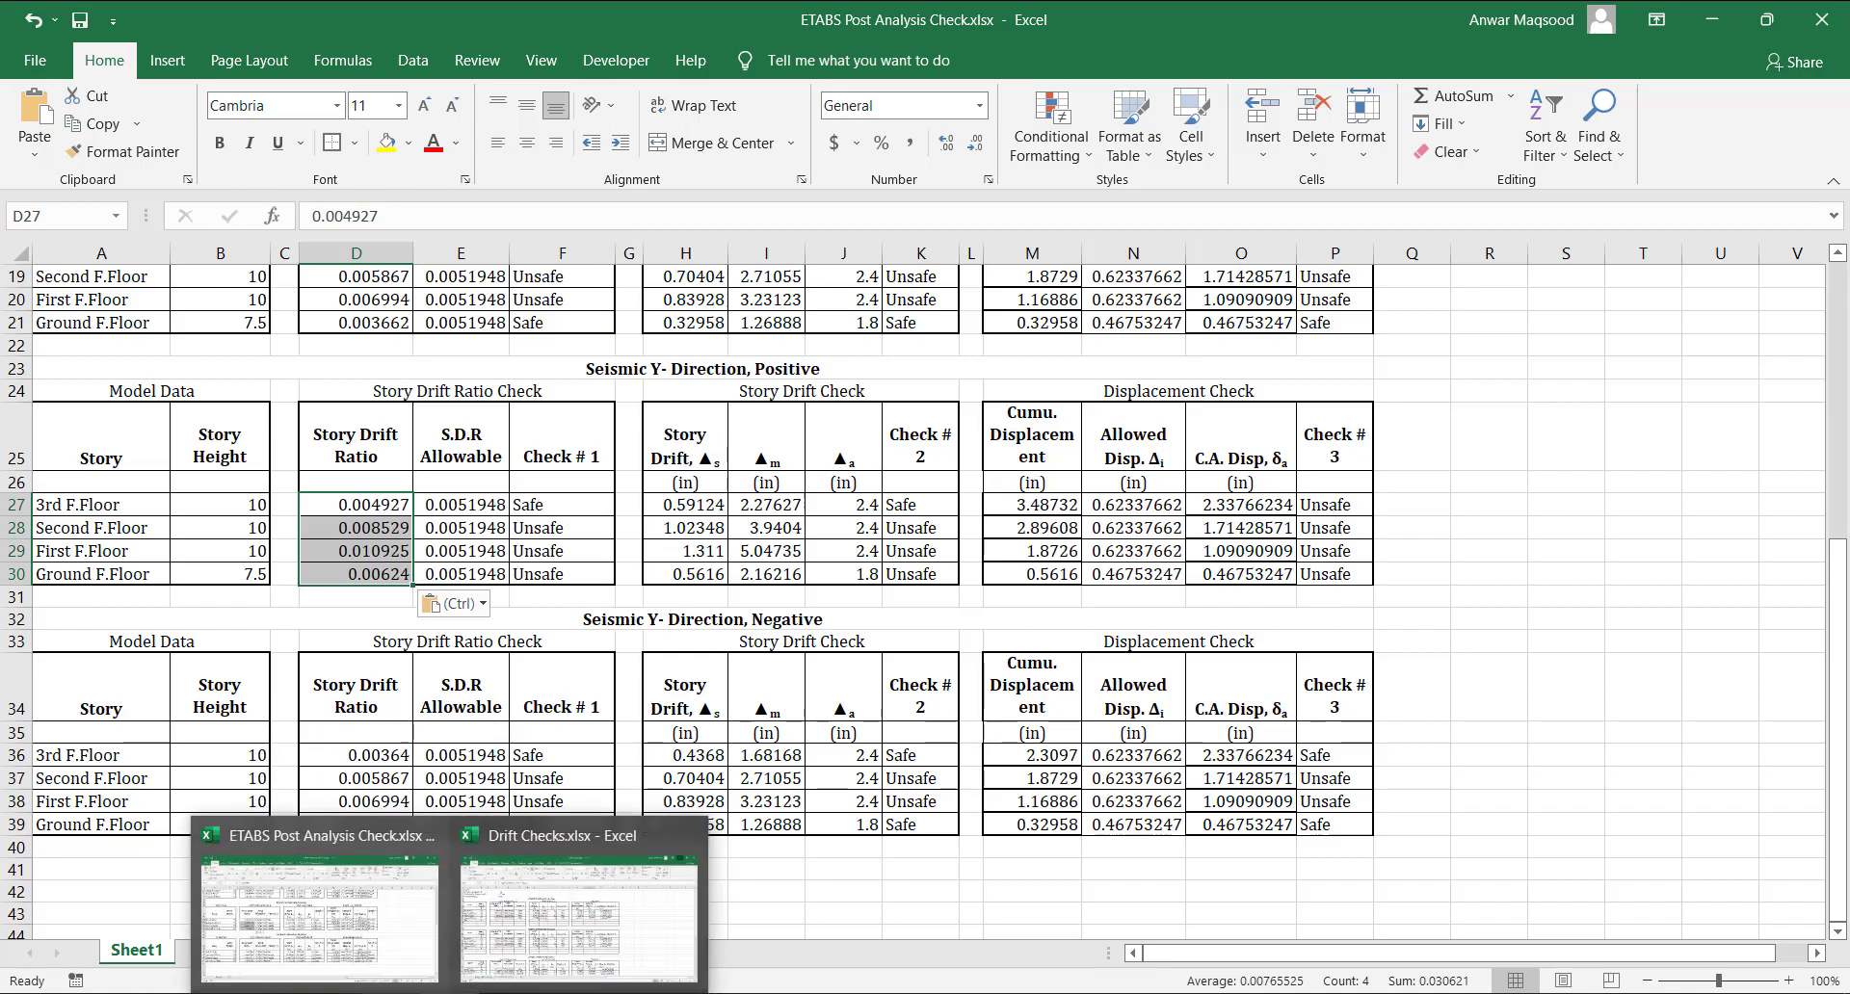
Filter the ETABS drifts to EY-ve and paste them as values into D36:D39.
key("alt+Tab")
left_click(581, 309)
left_click(674, 409)
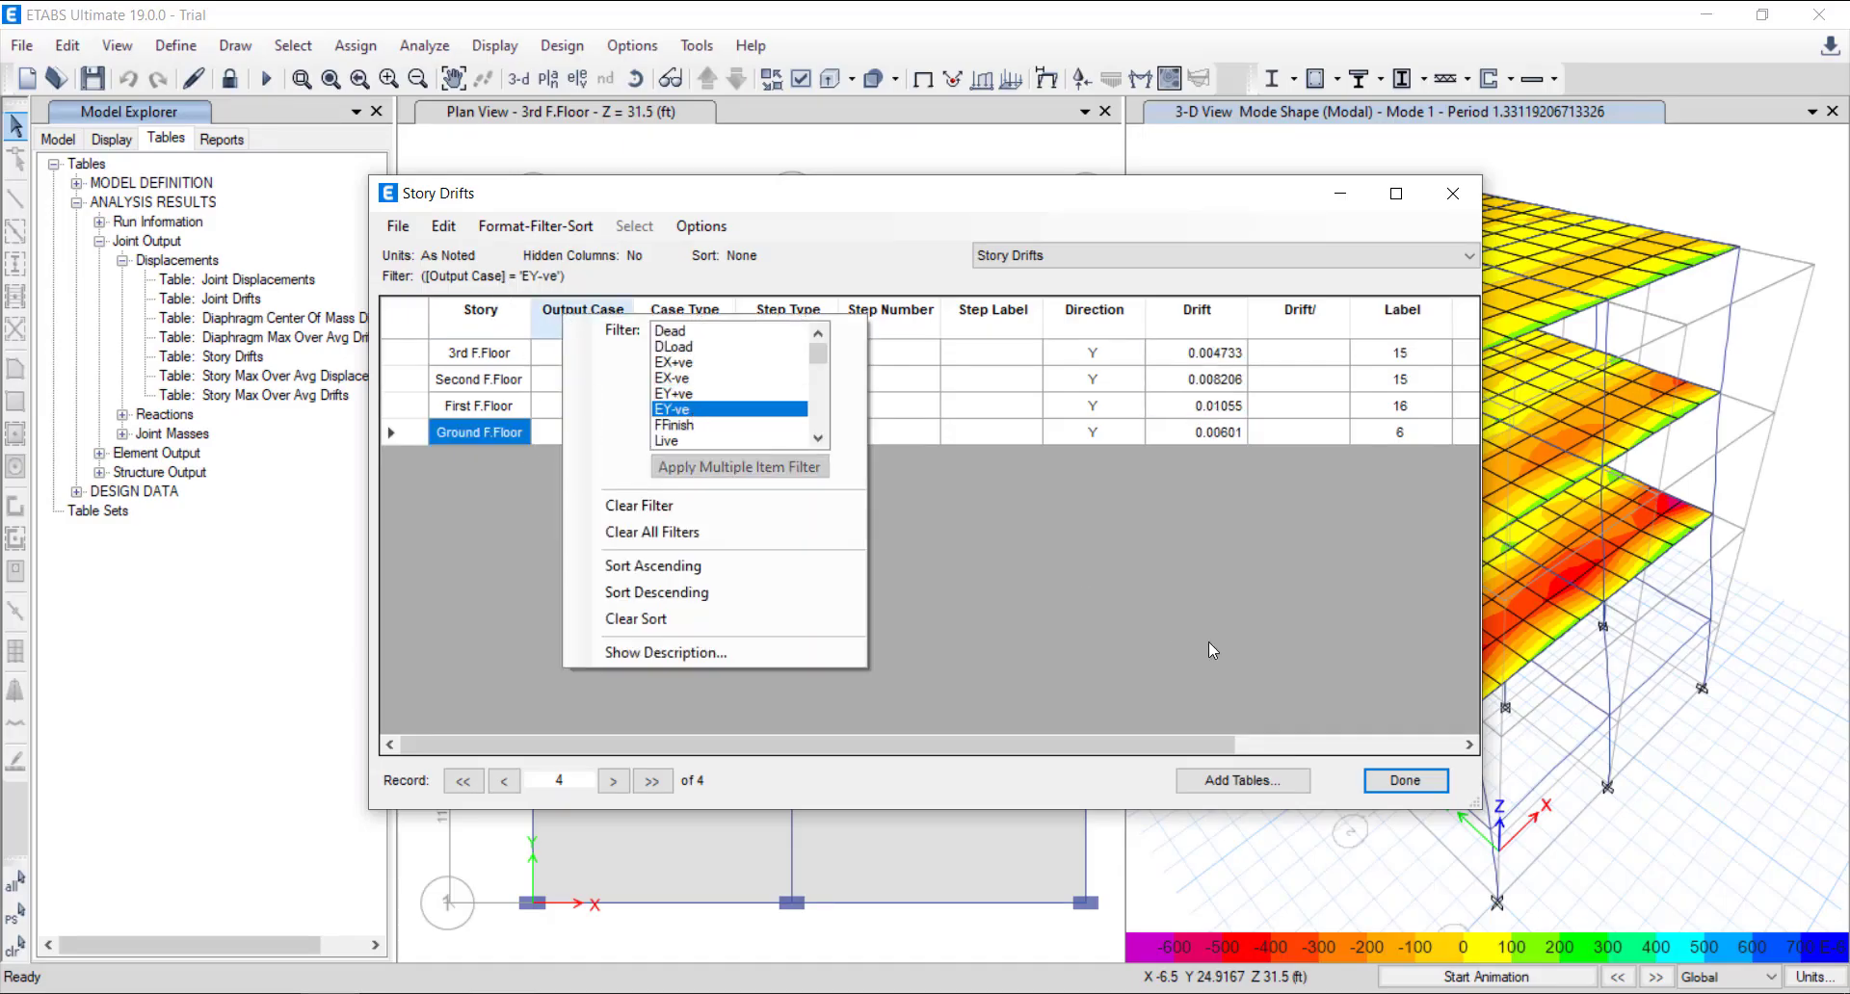
key("alt+Tab")
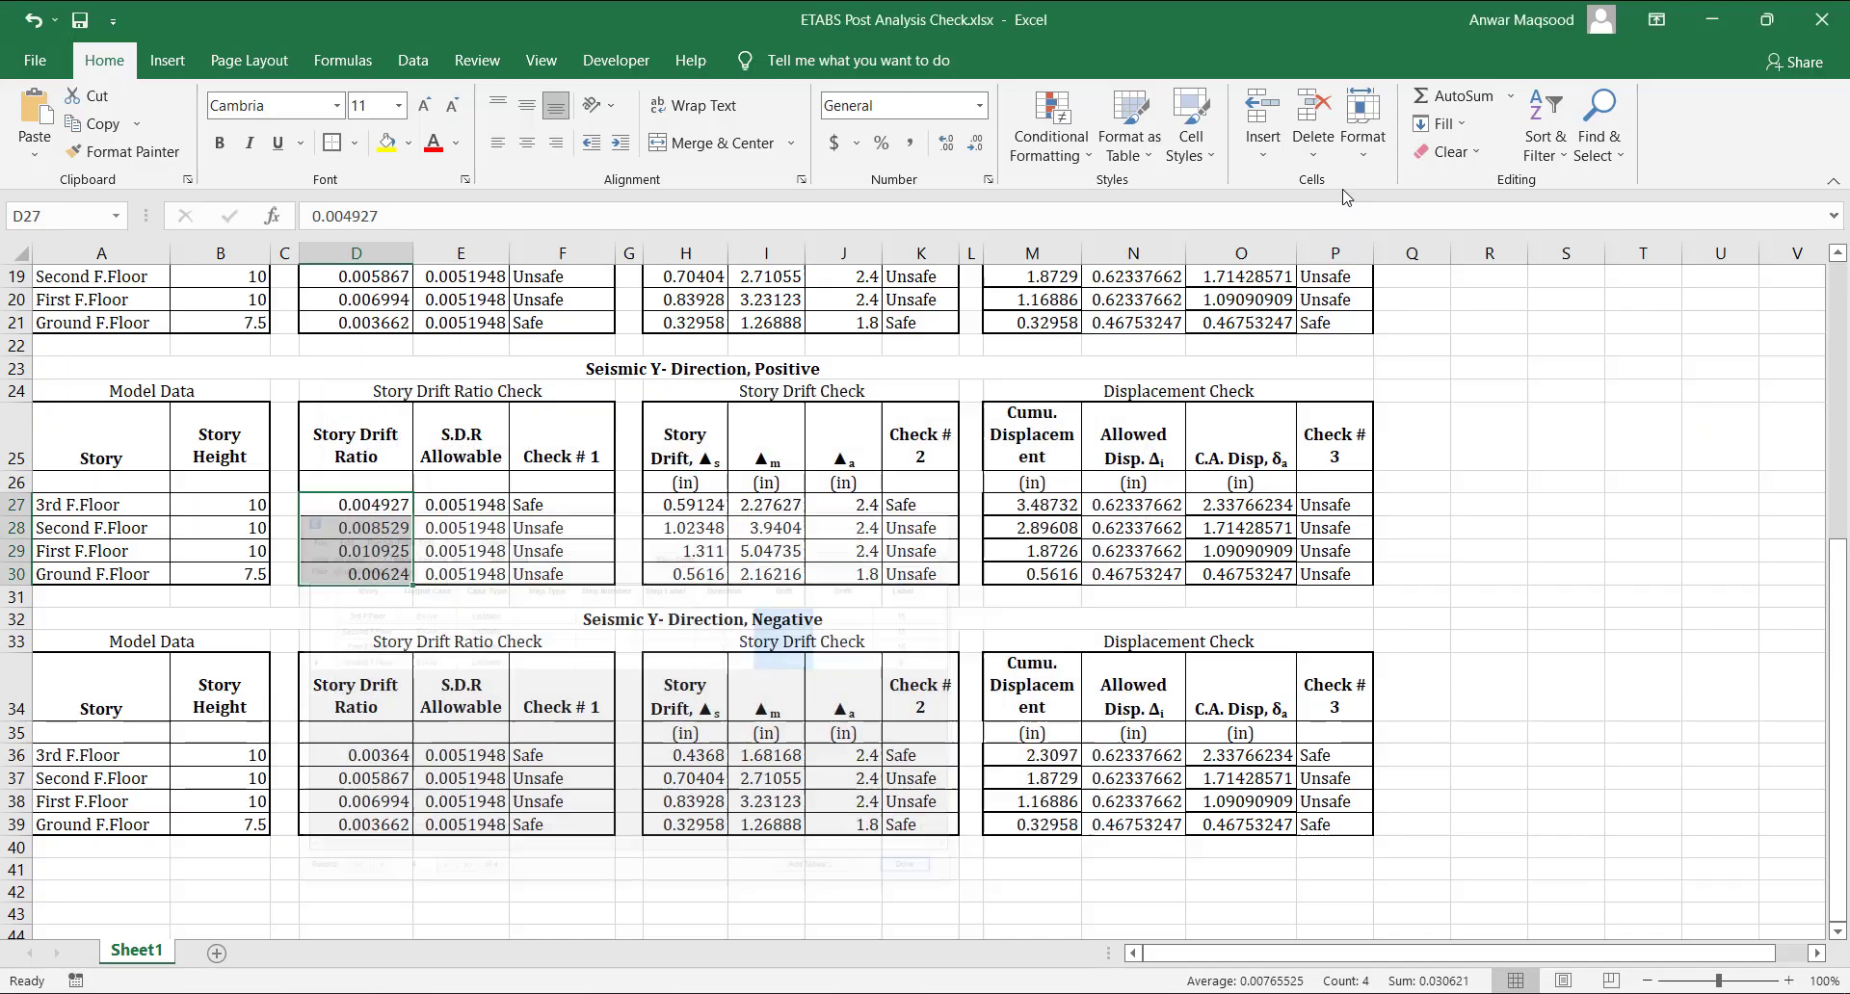
left_click_drag(386, 757, 393, 817)
right_click(393, 817)
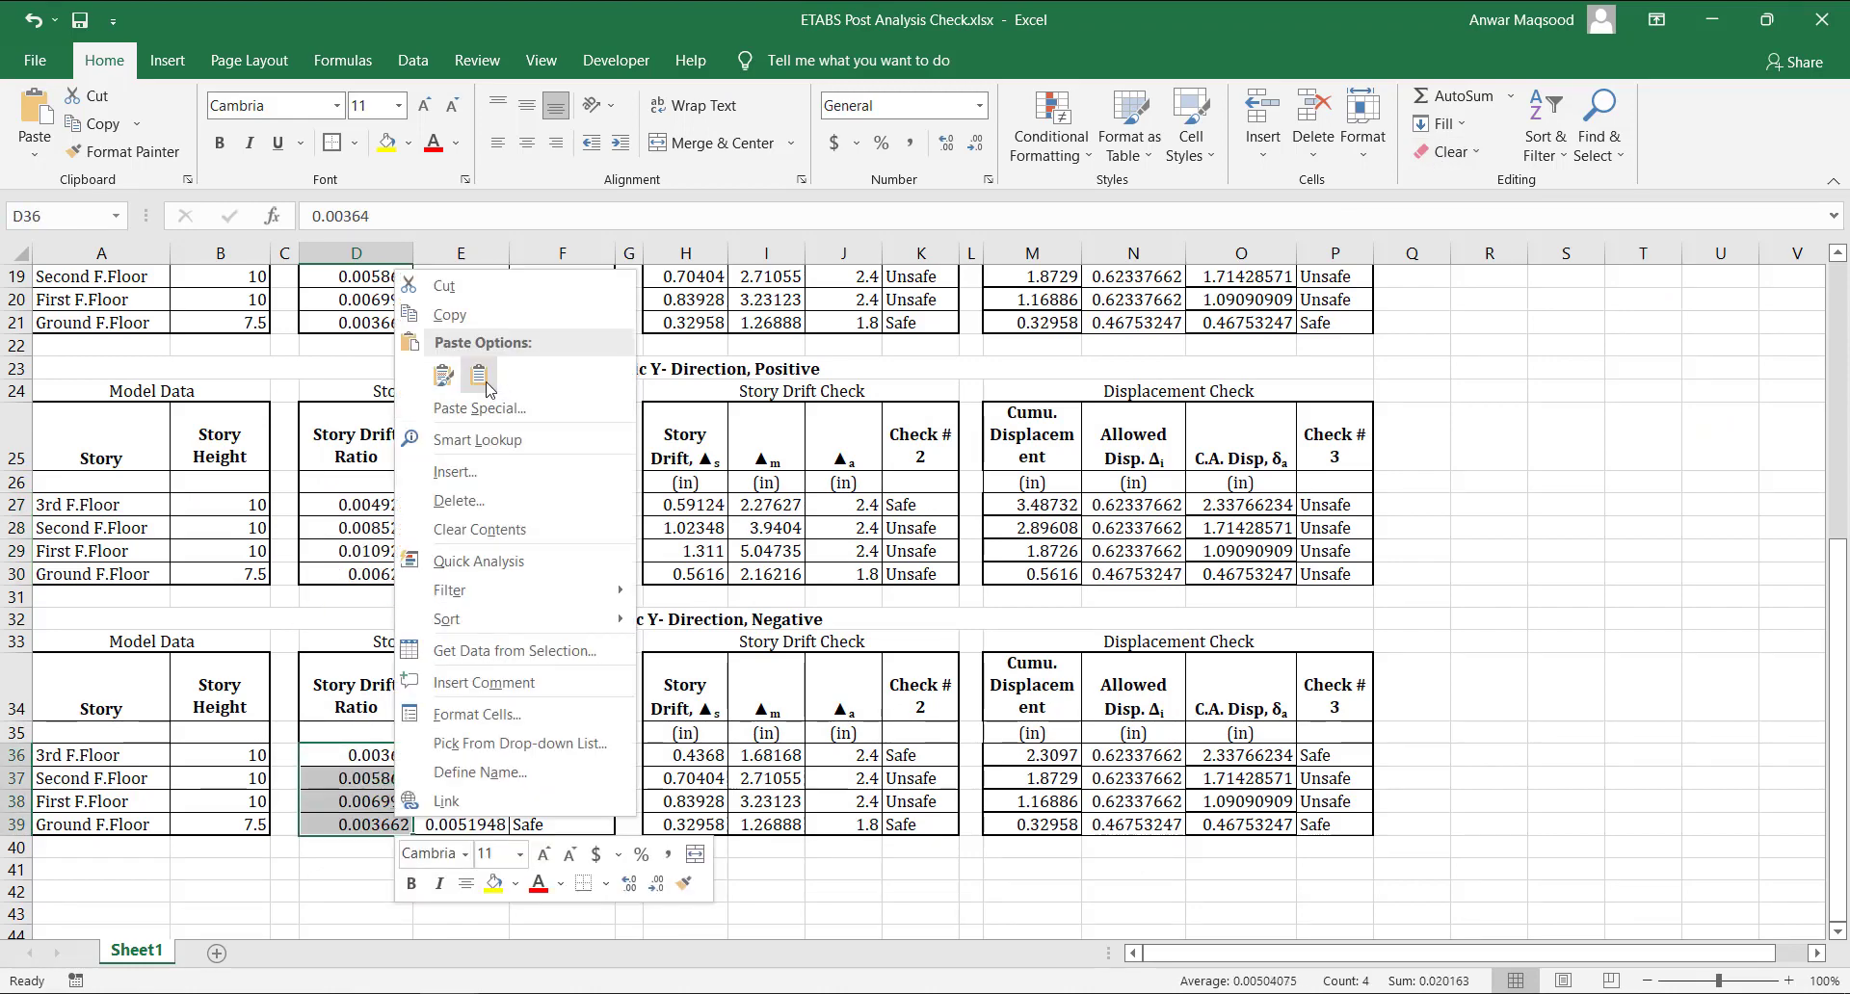
left_click(483, 247)
left_click(628, 869)
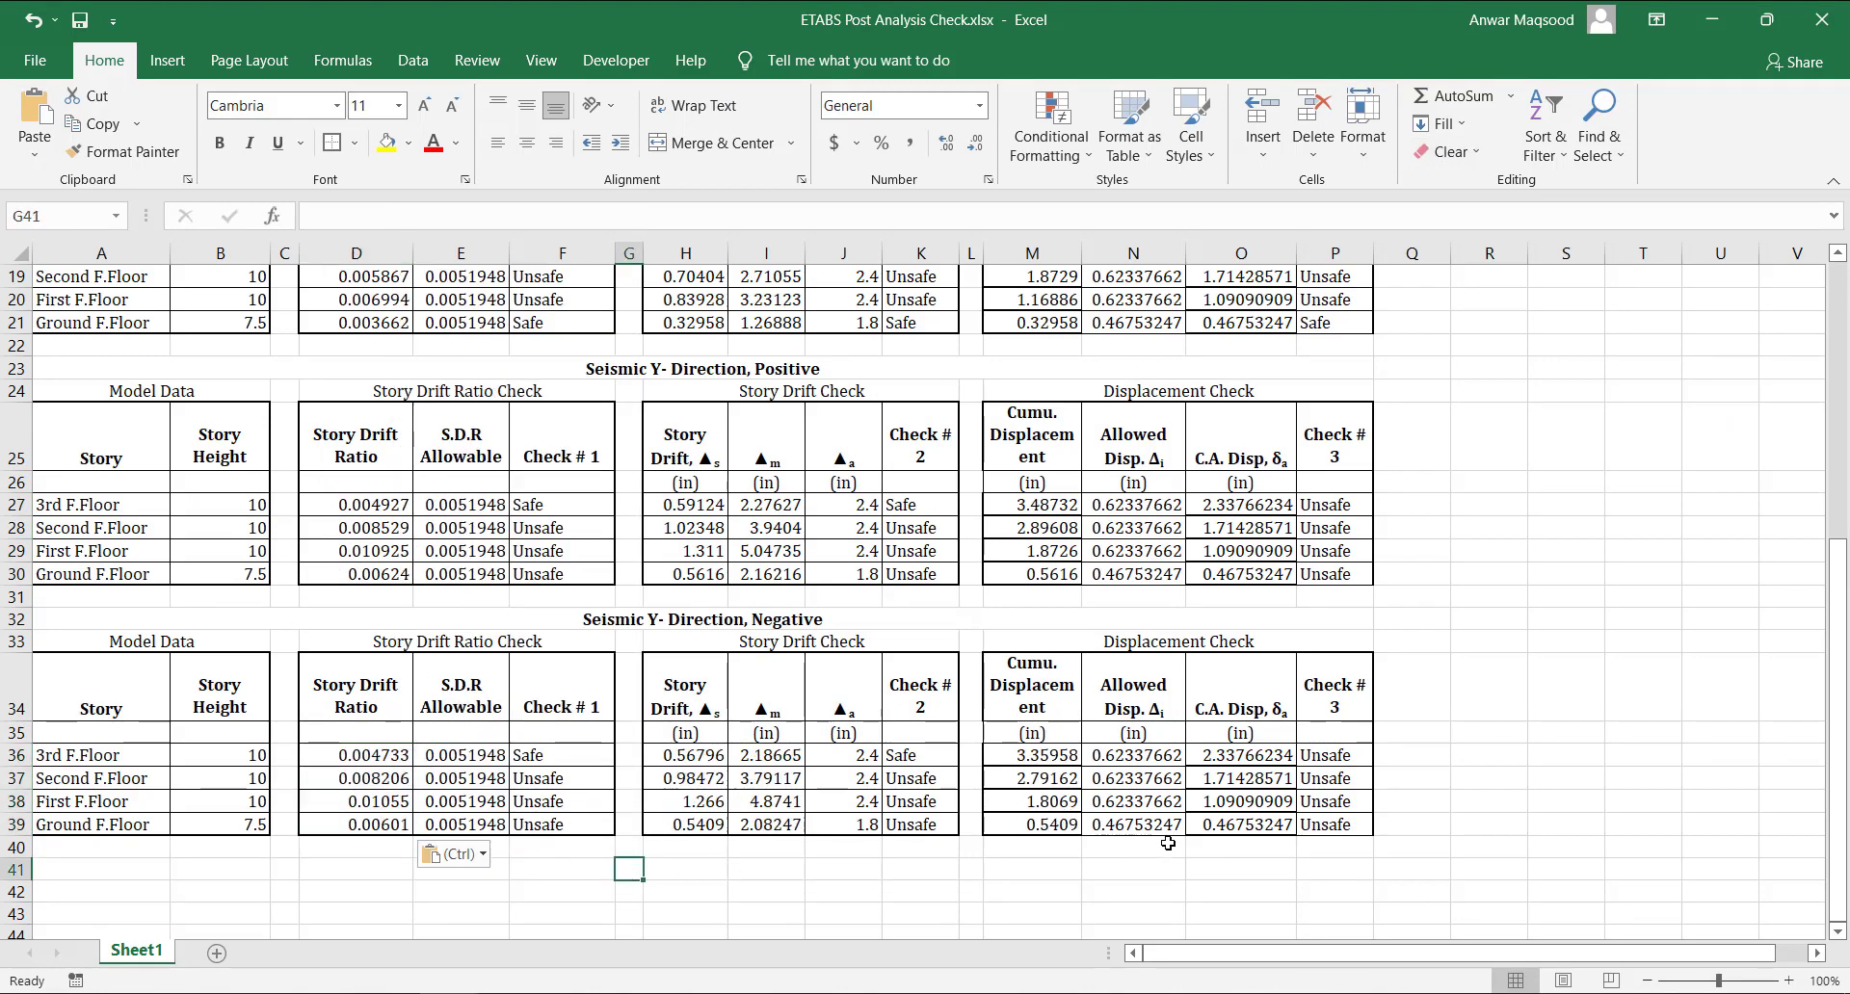
Save the workbook.
scroll(1133, 866, "up", 6)
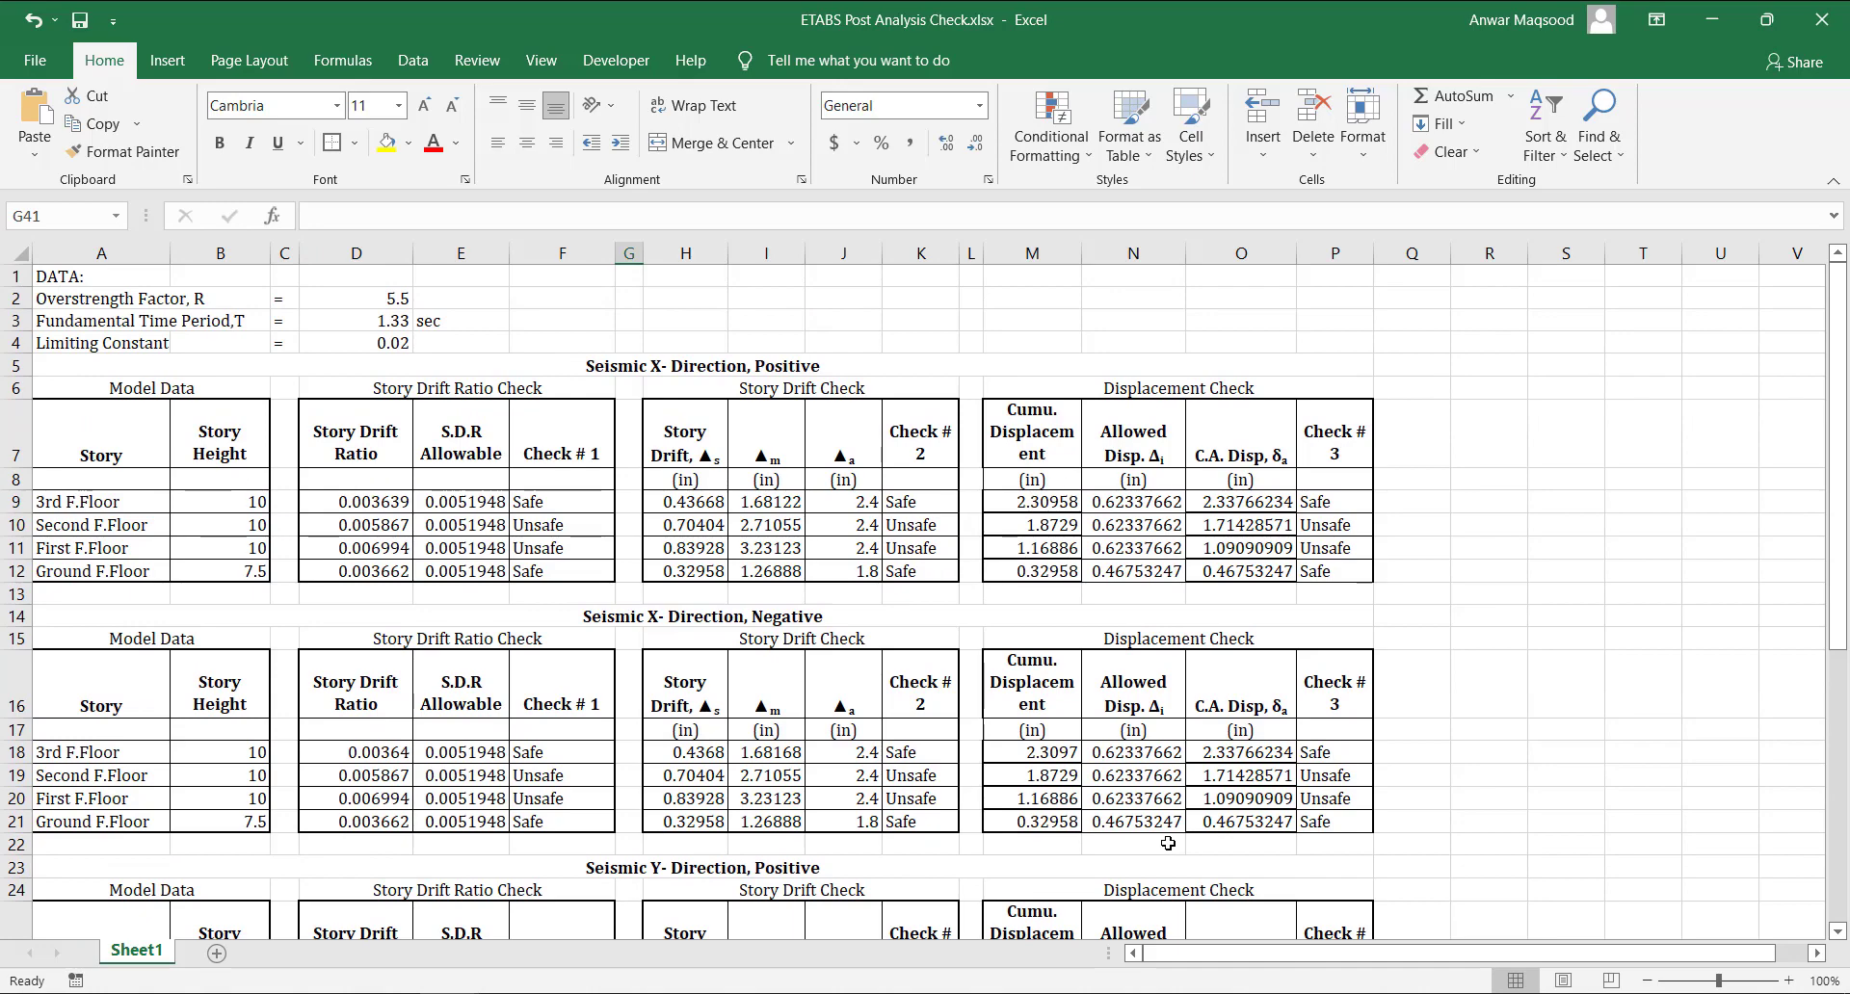
scroll(1168, 843, "down", 7)
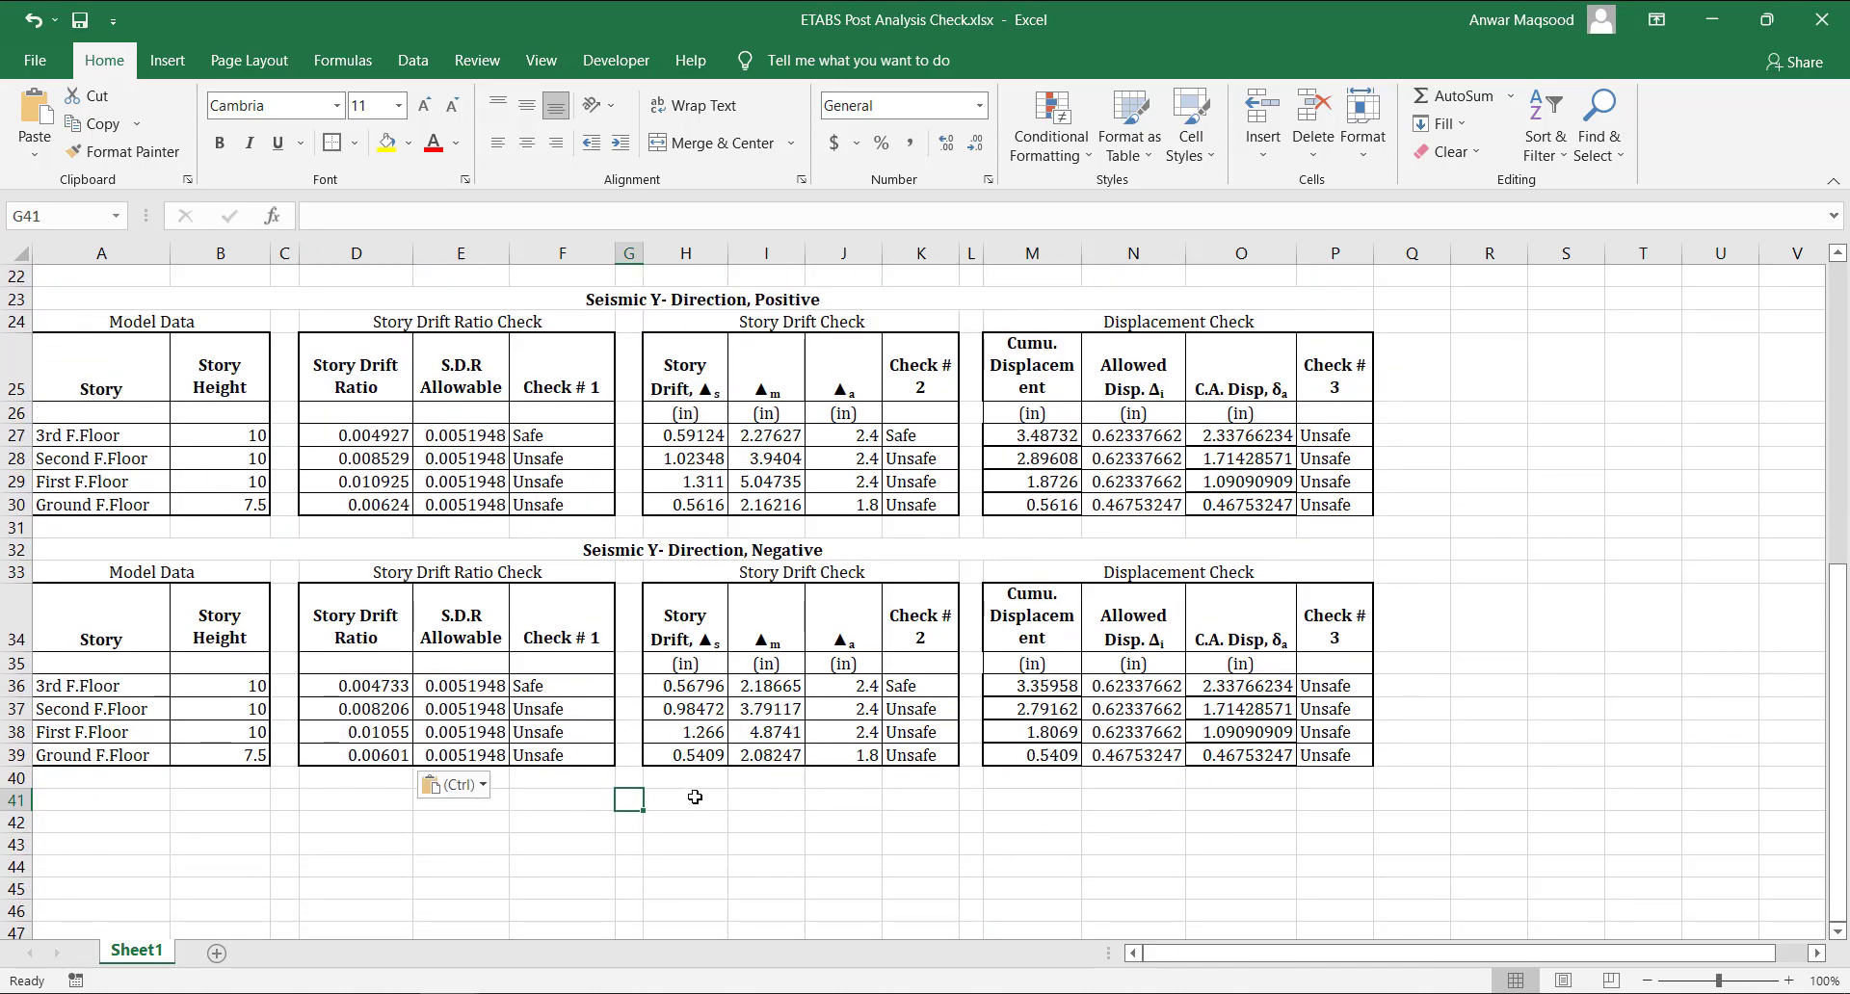
key("ctrl+s")
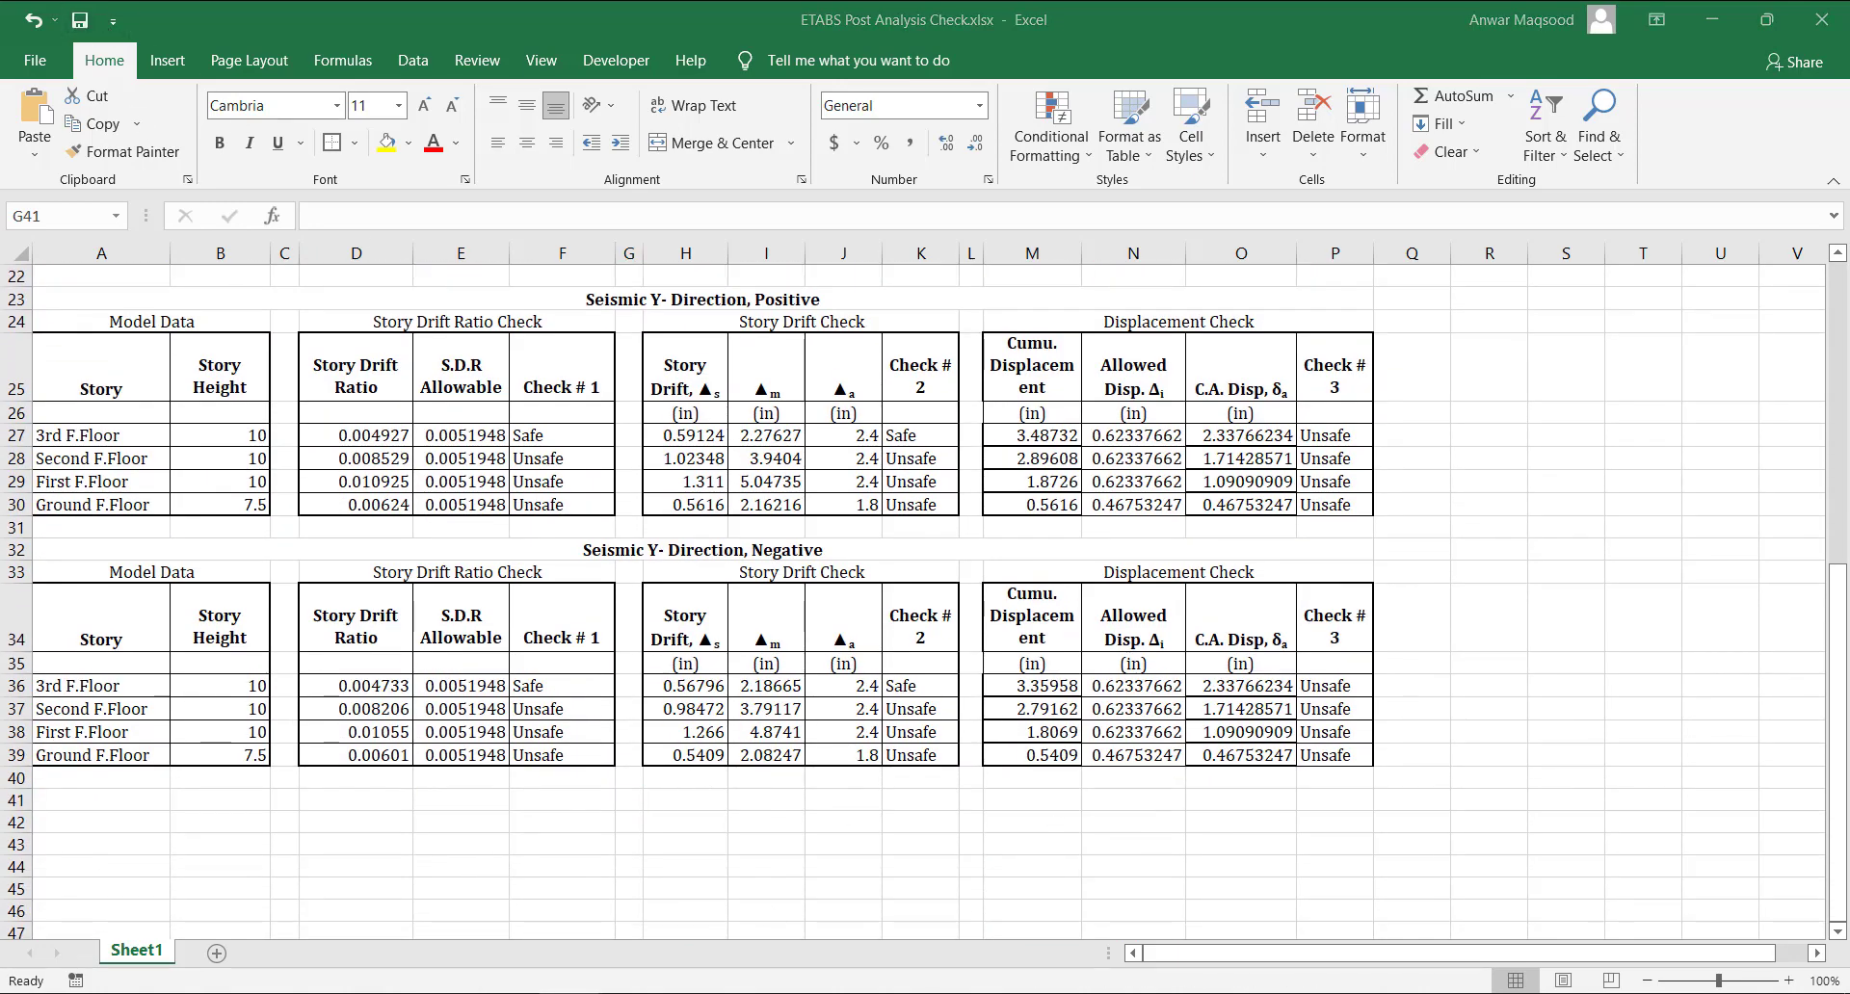
Rename the Sheet1 worksheet to 'Drift & Disp. Check'.
double_click(151, 949)
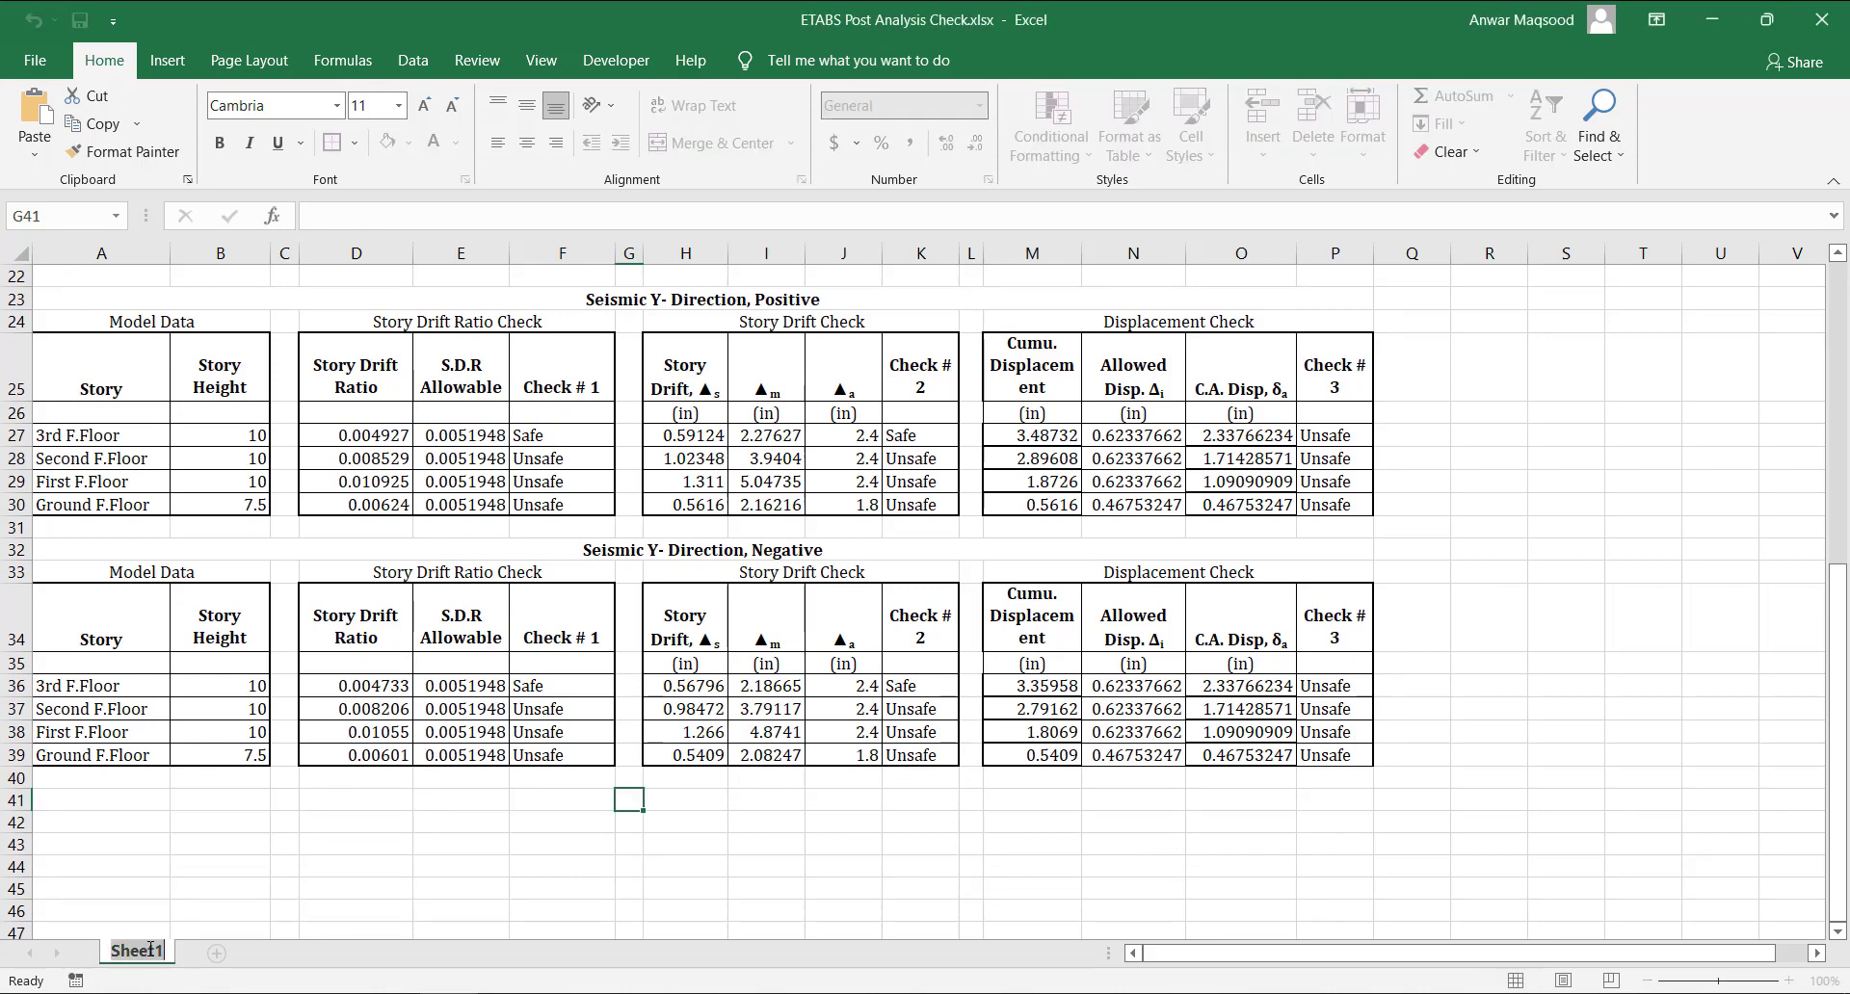
type("Drift & Disp. Check")
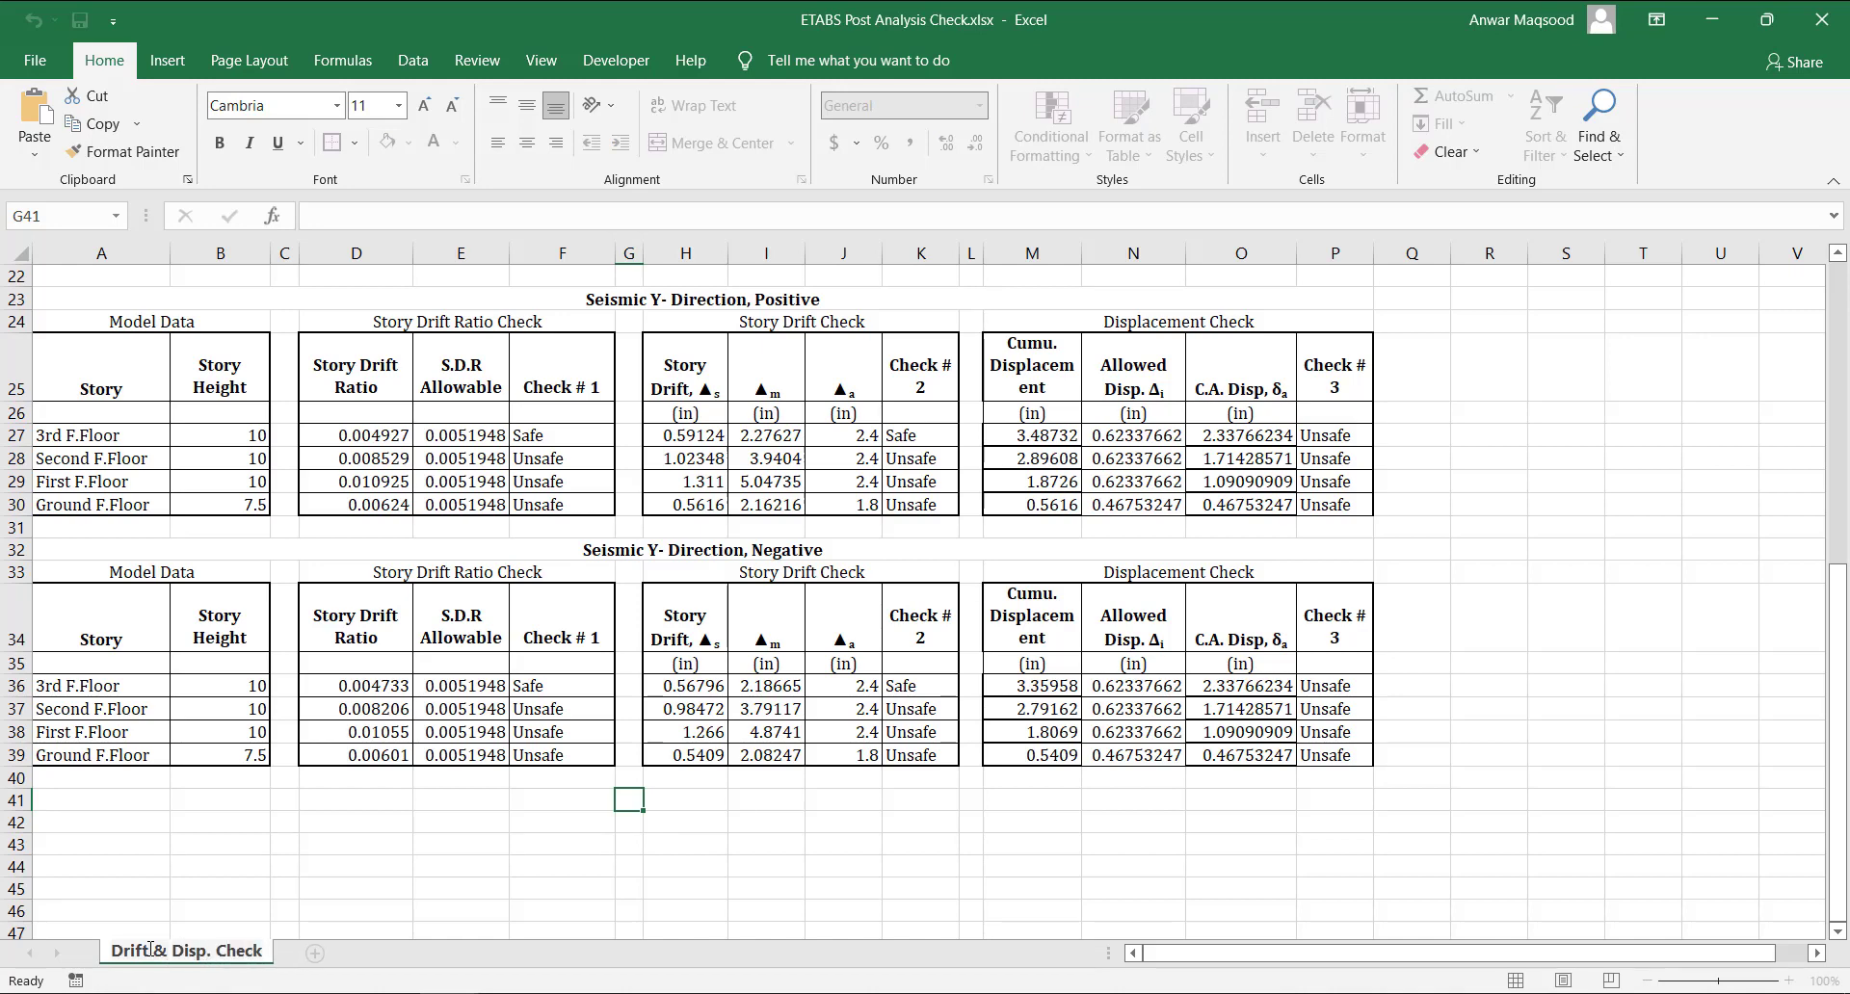
left_click(537, 889)
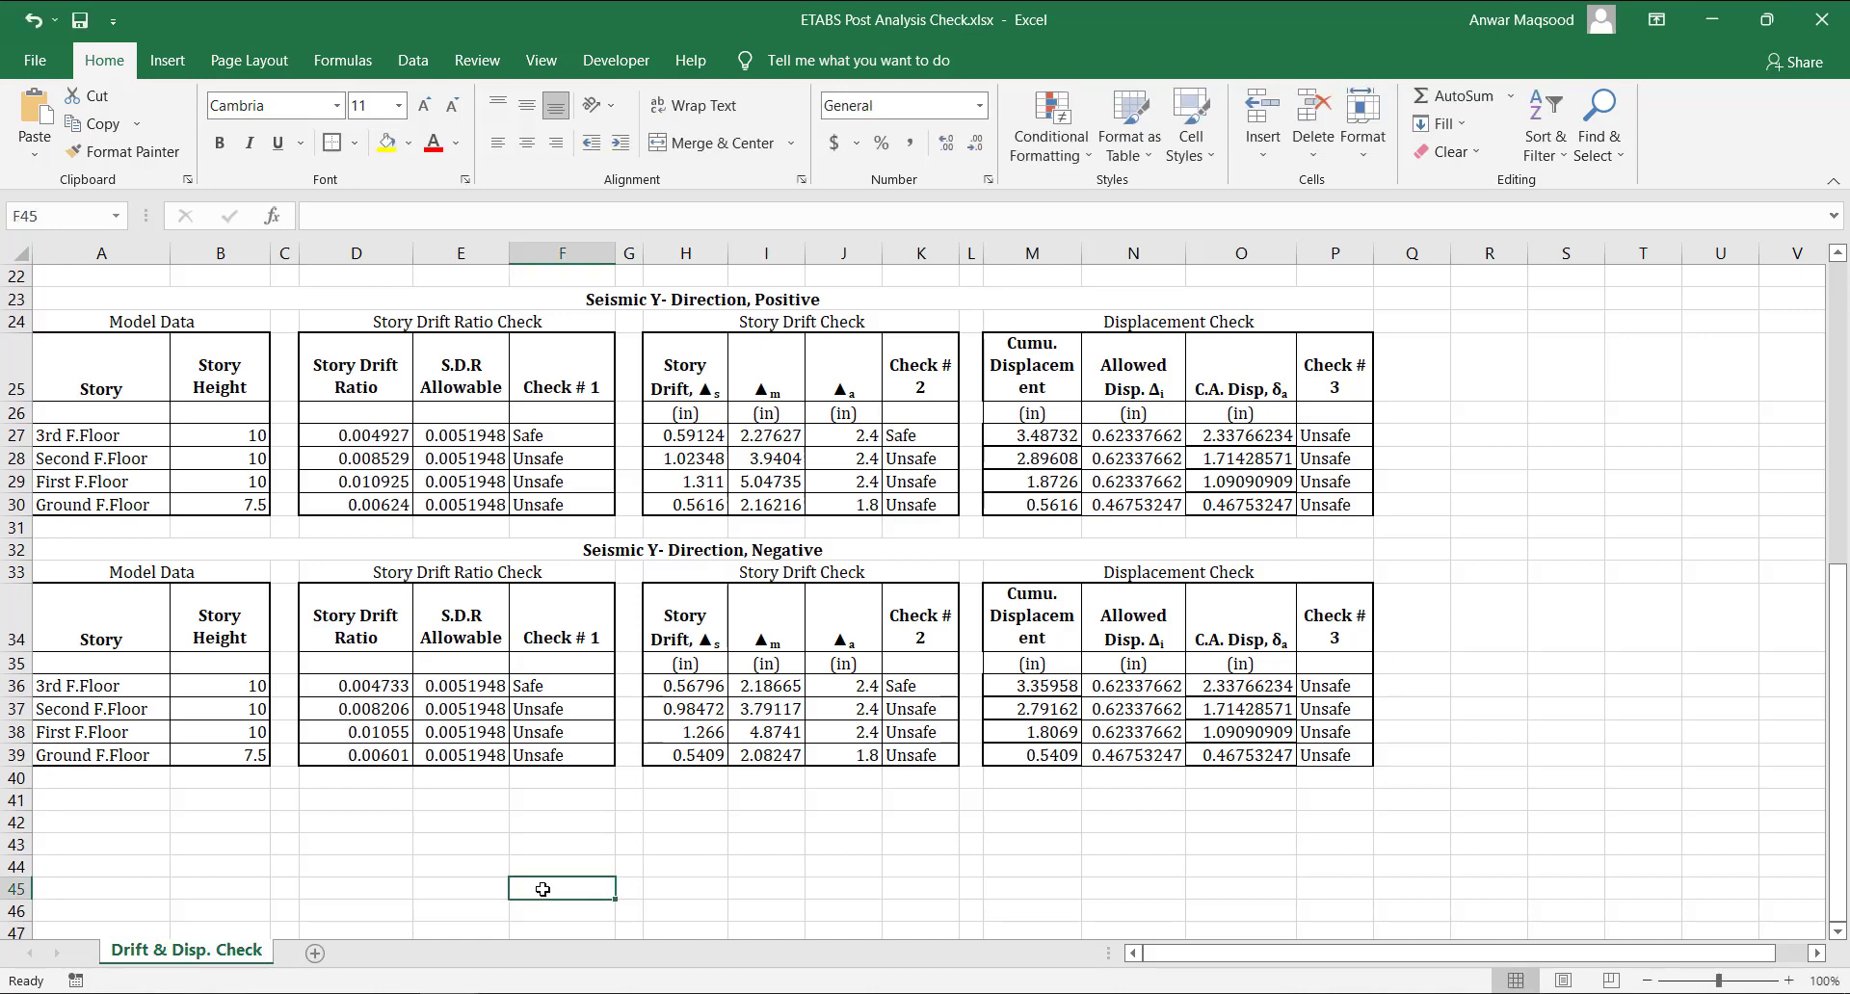
Add a new worksheet named 'Torsional Irregularity Check'.
left_click(315, 954)
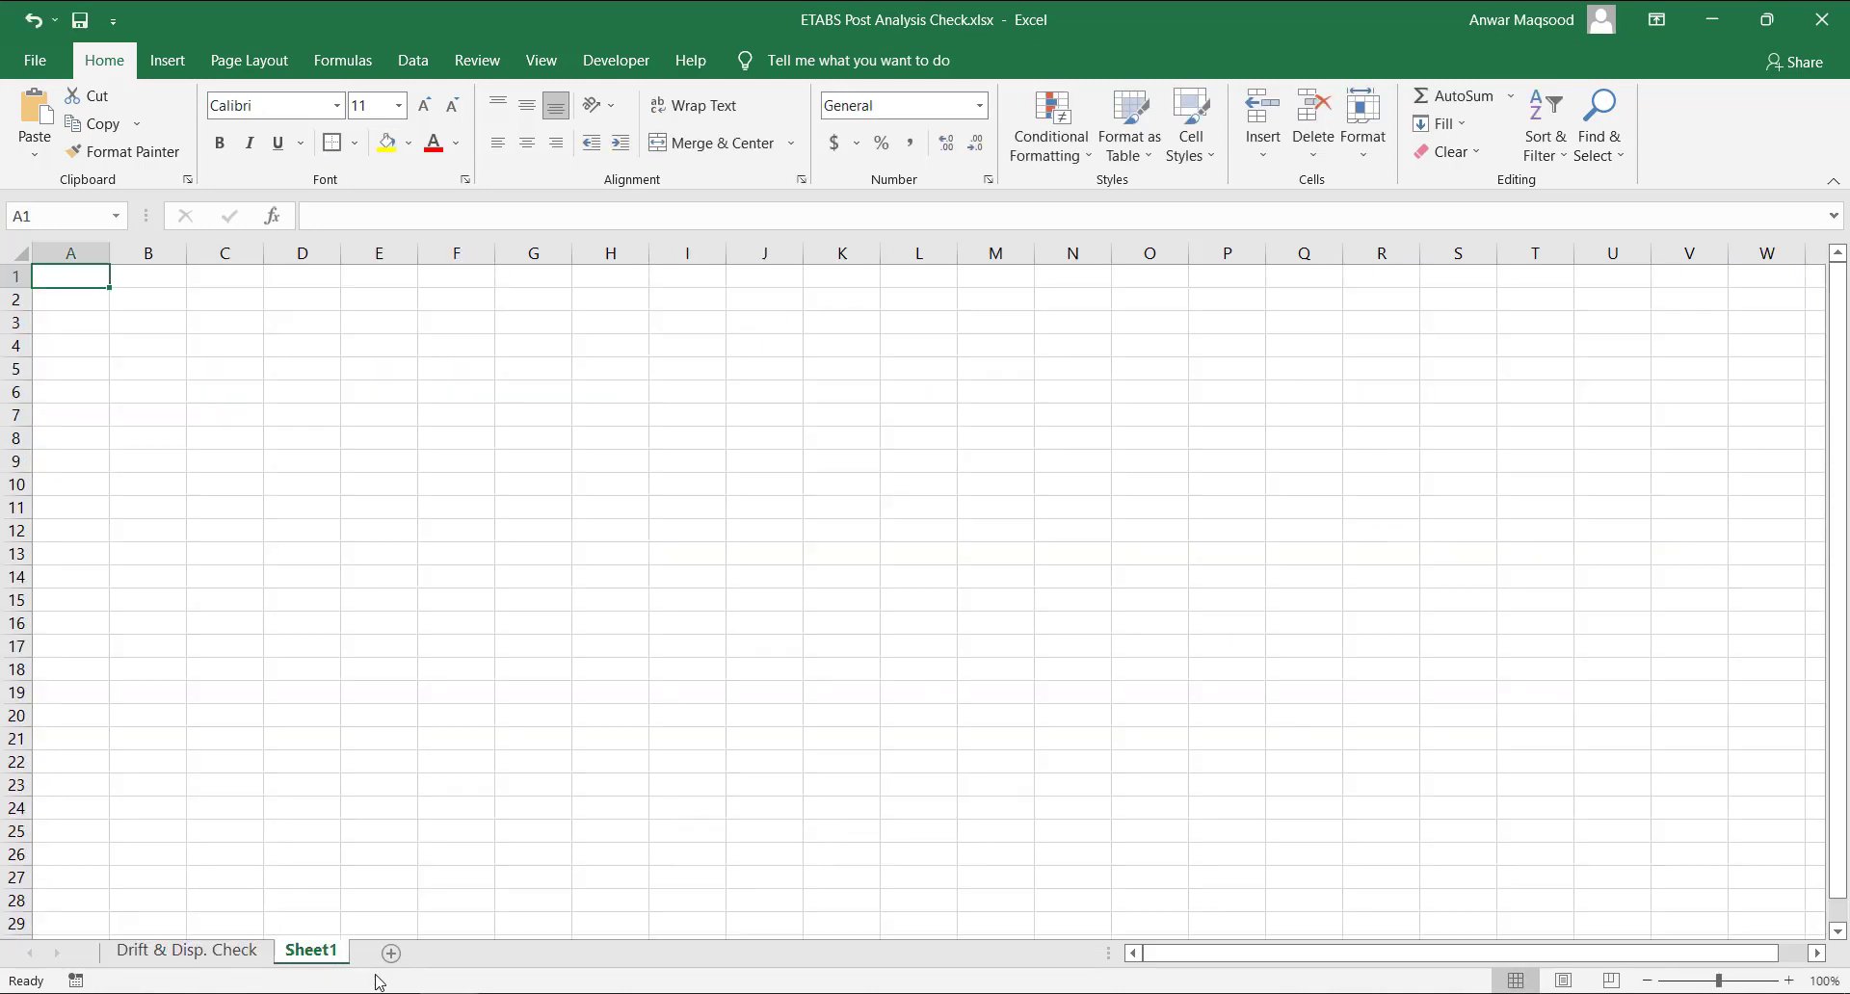
right_click(327, 956)
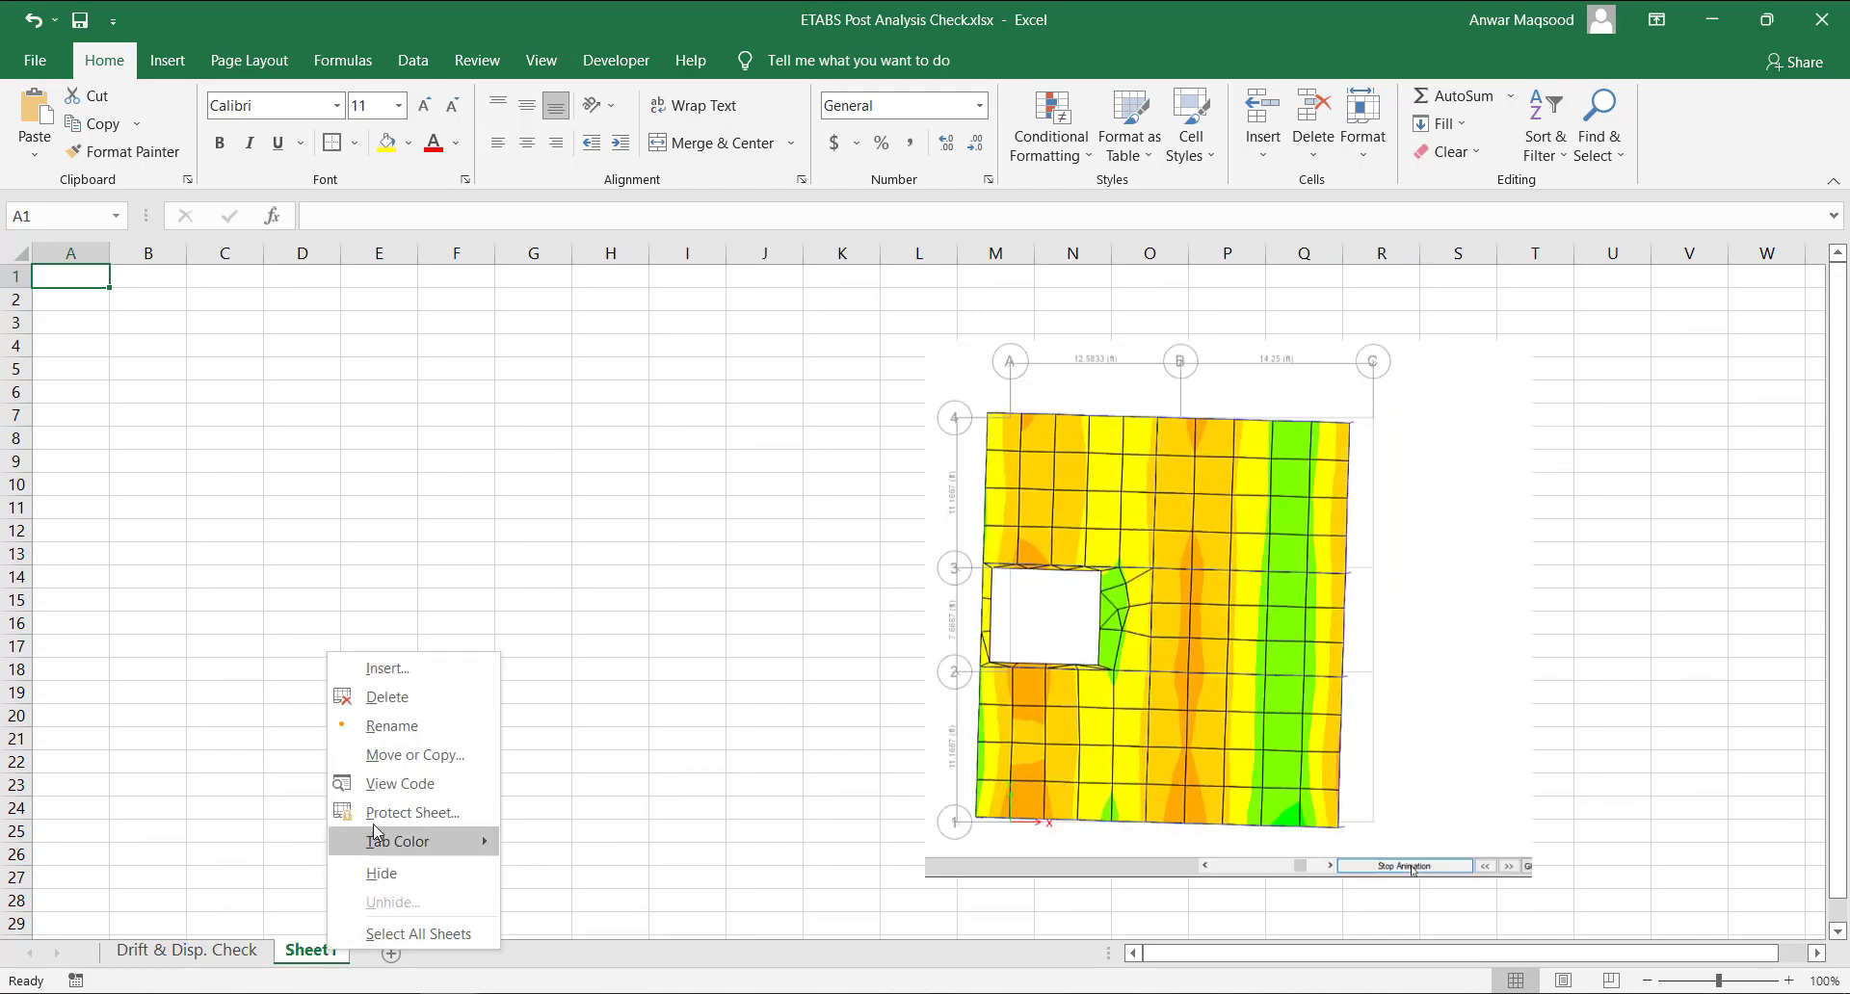
left_click(436, 727)
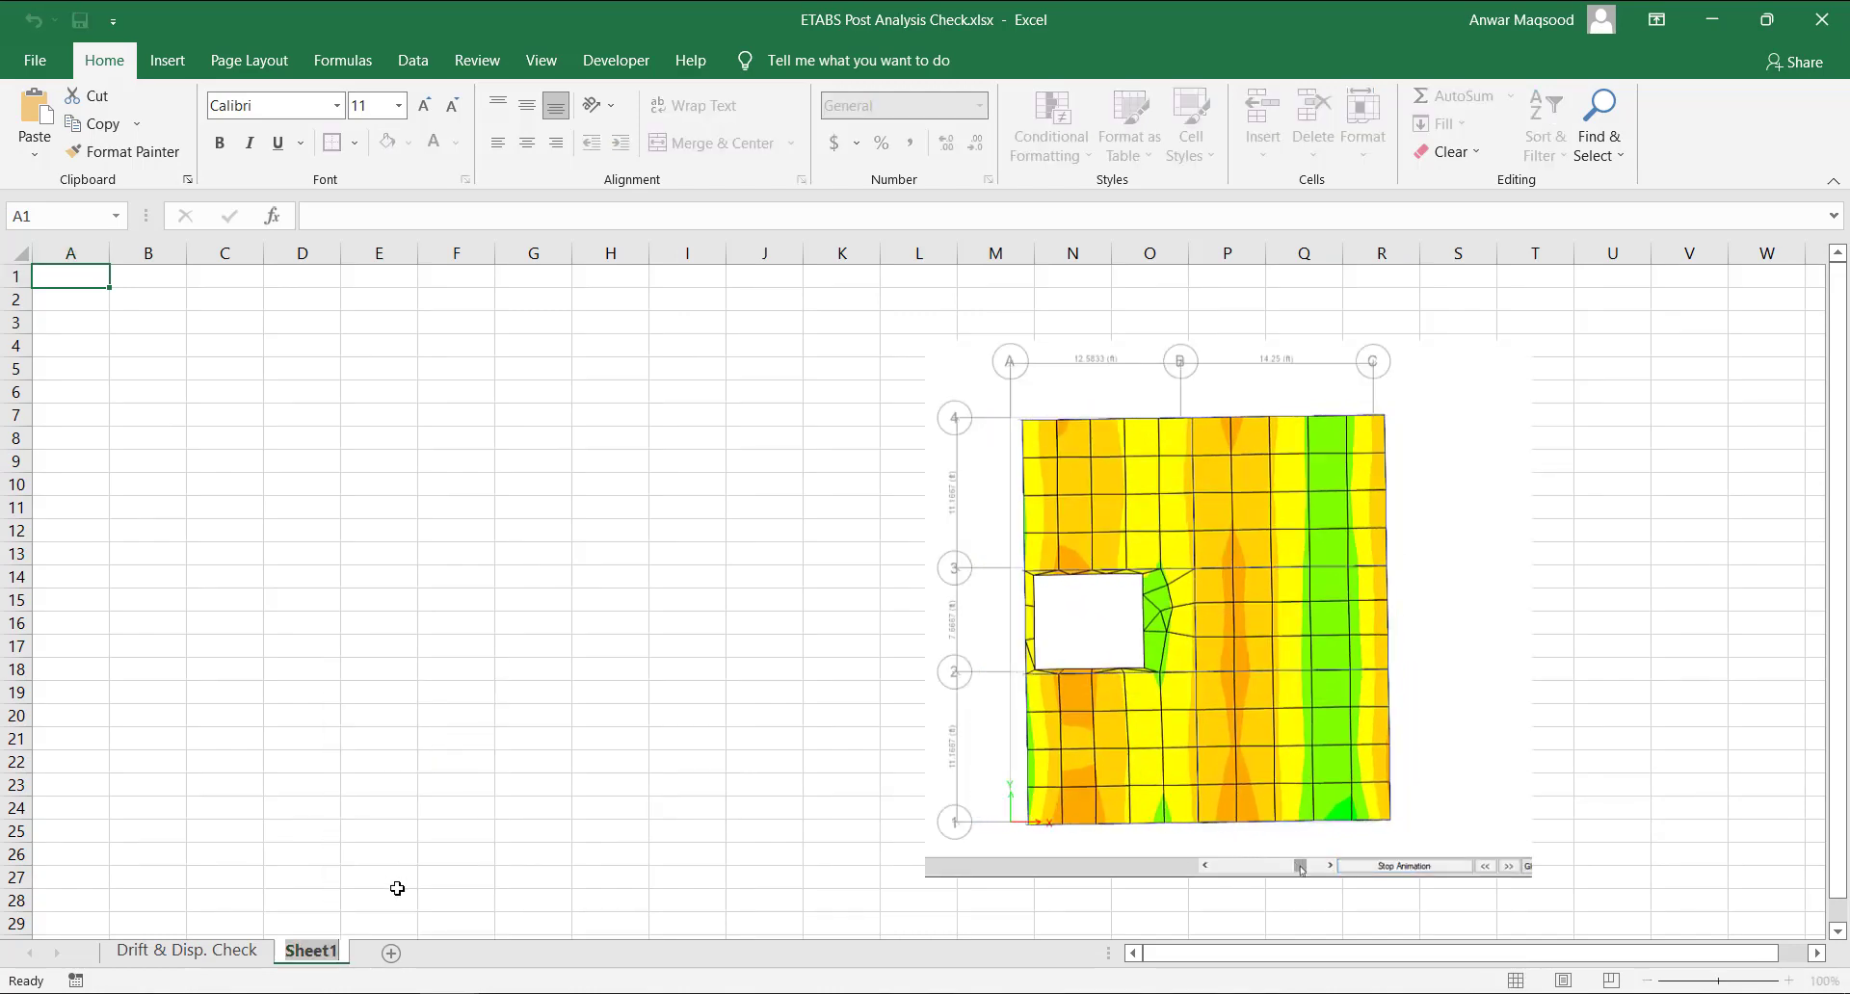
type("Tor")
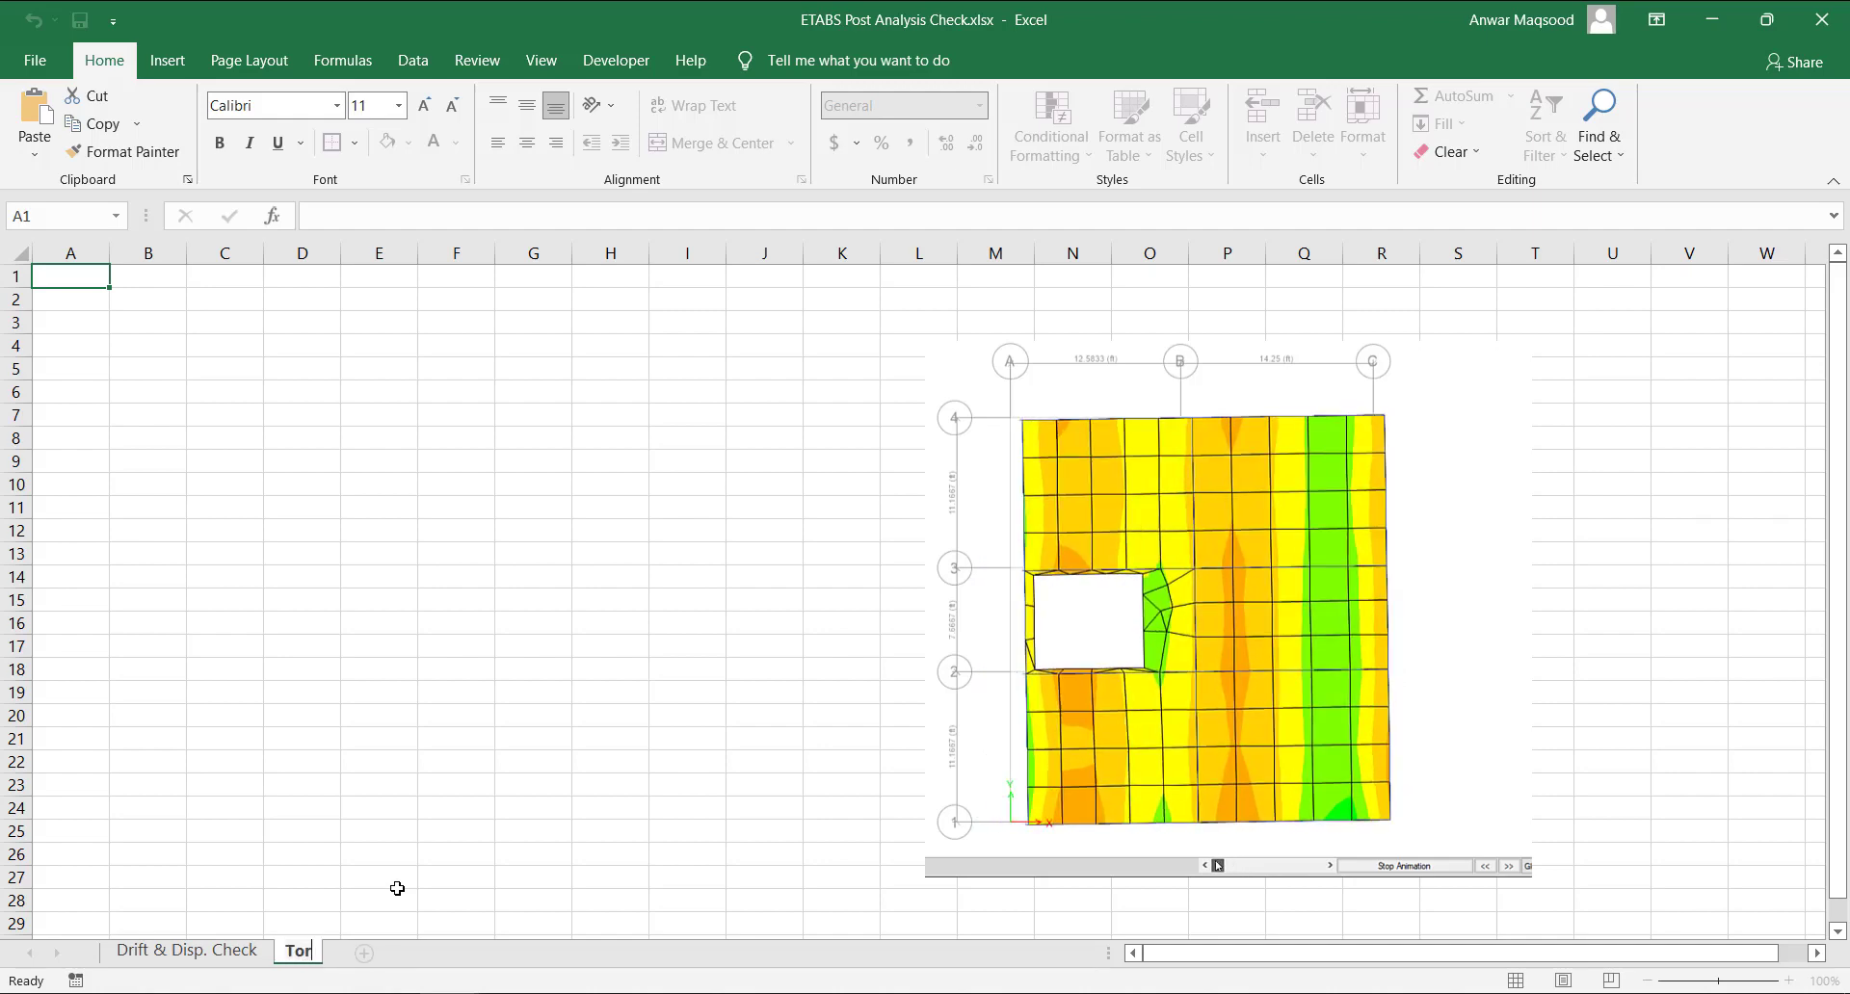
type("sional")
key("Return")
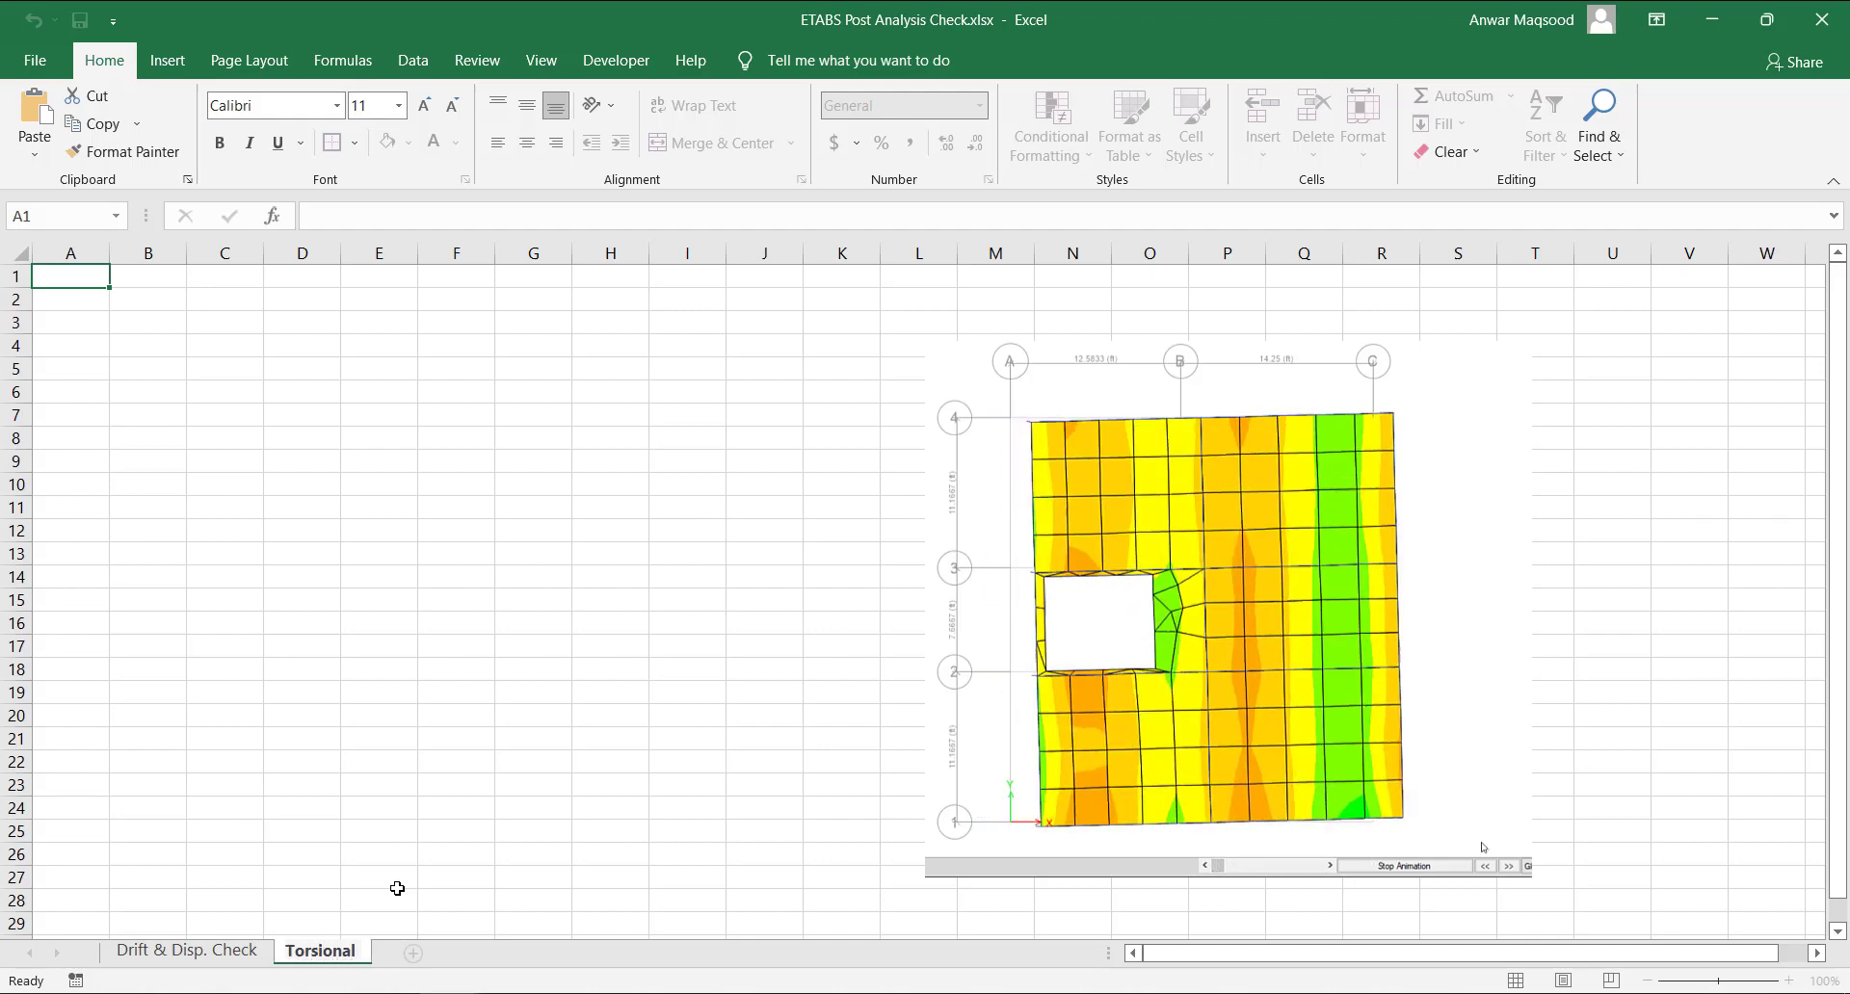
type("Irregulari")
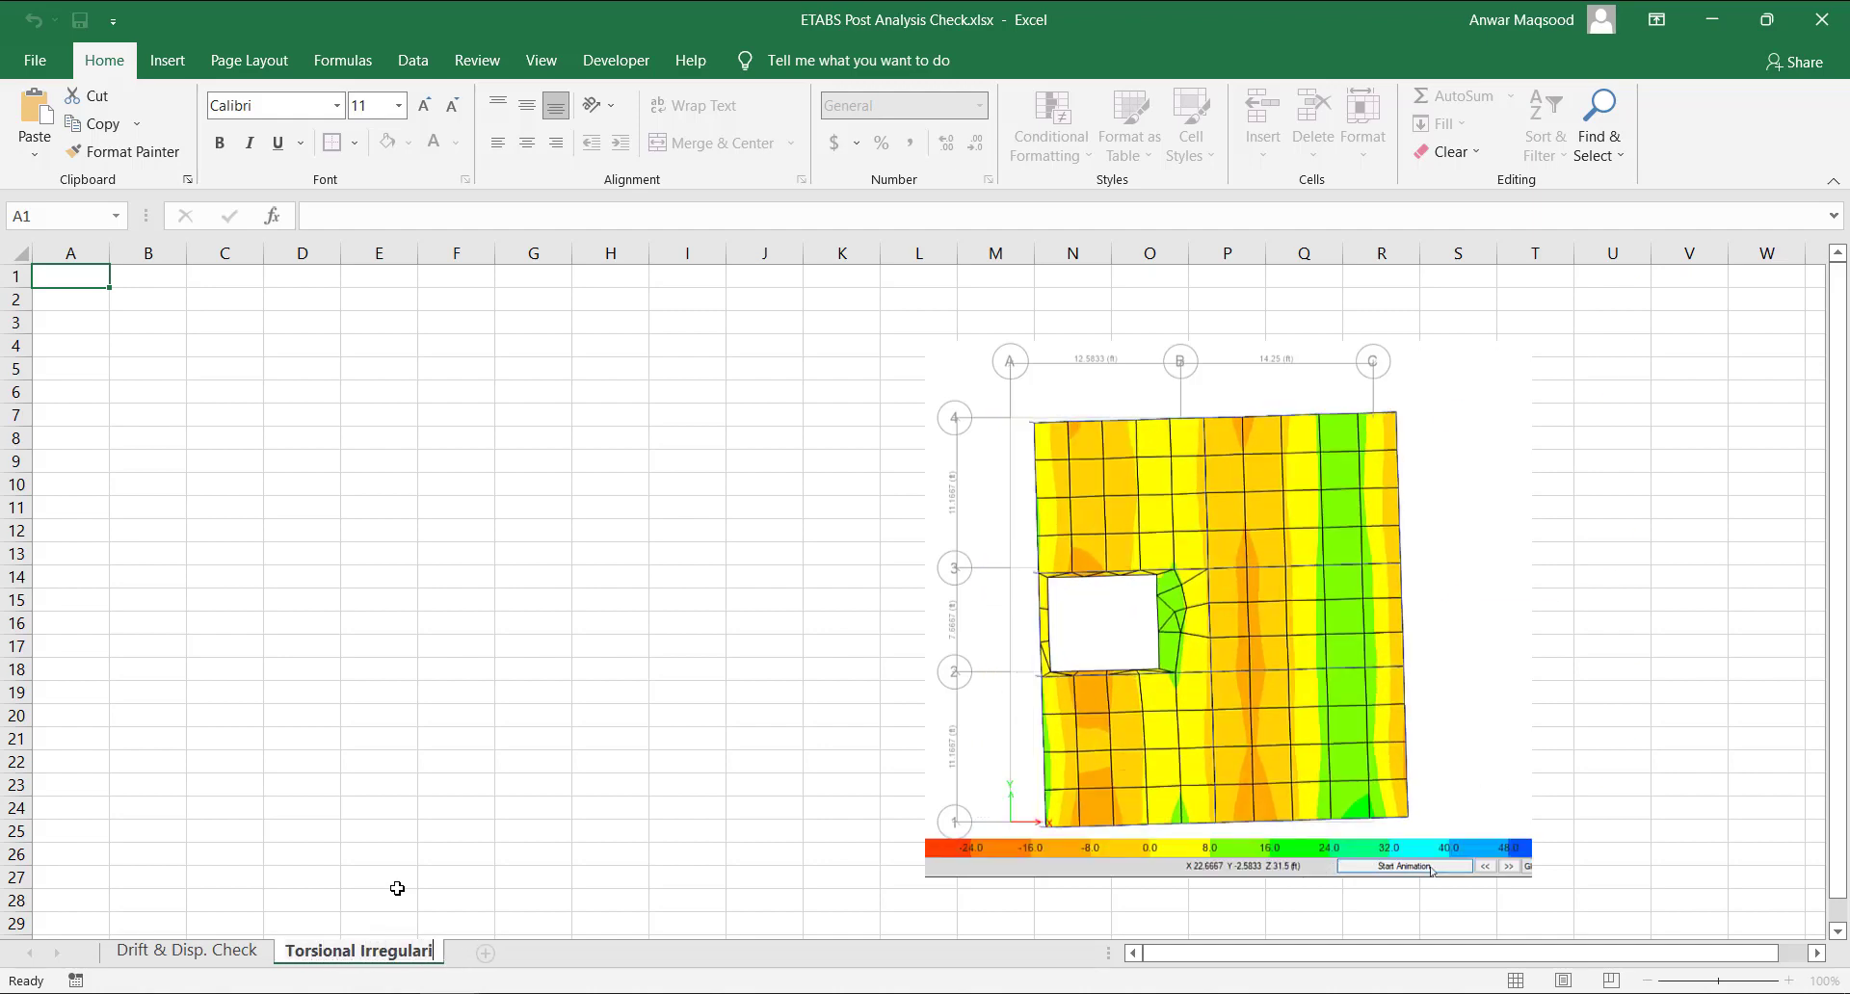
type("ty Ch")
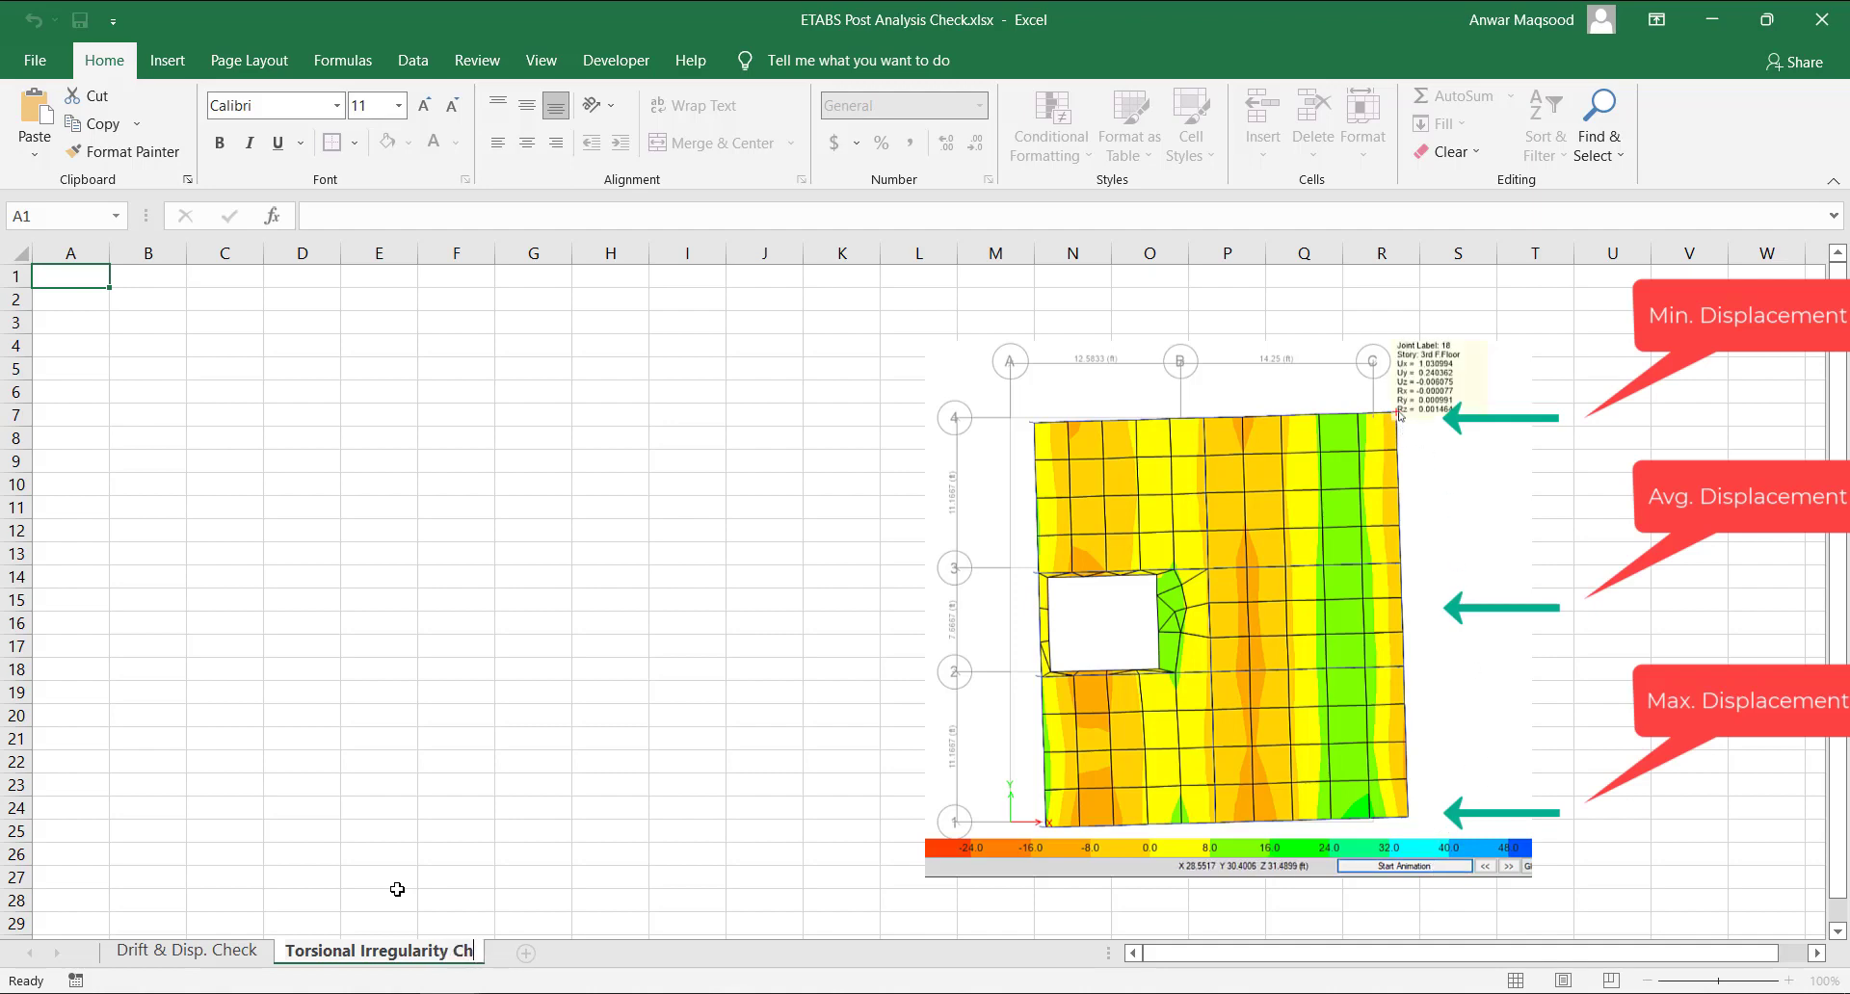
type("eck")
left_click(462, 755)
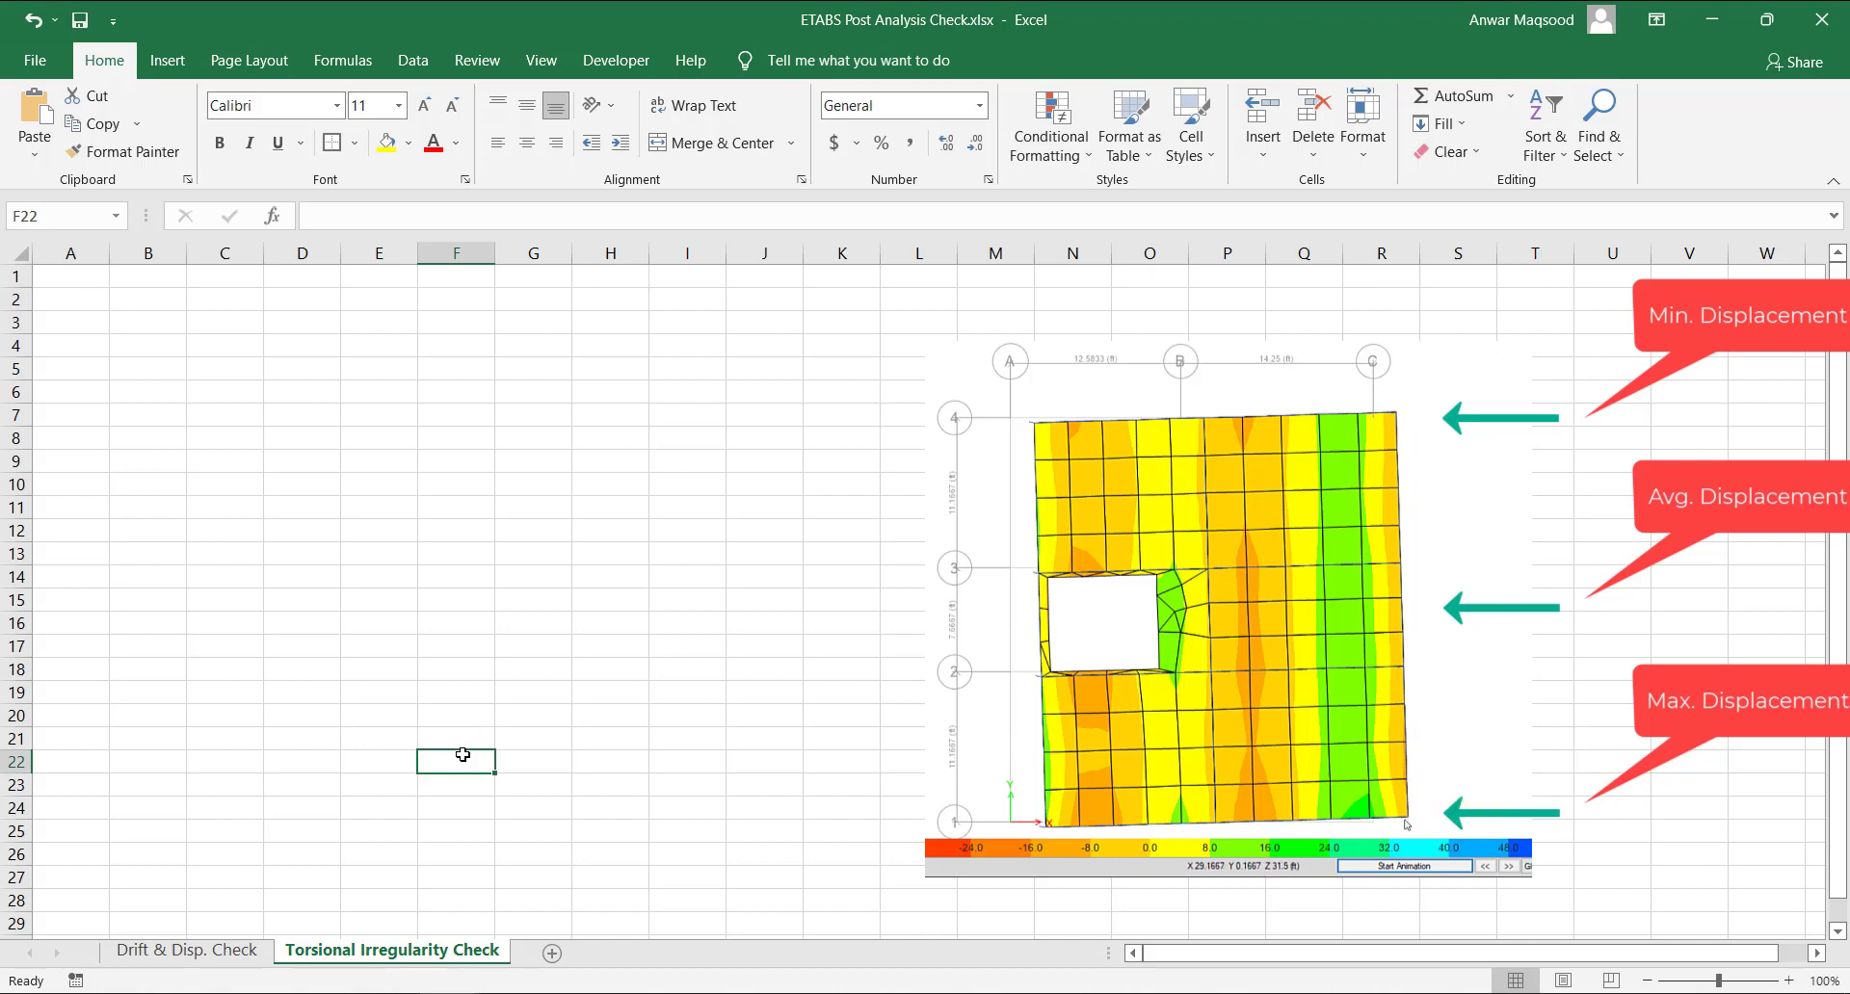
Enter the Story heading in B3 and begin typing 'Max. Displaceme…' in C3.
left_click(259, 367)
left_click(153, 319)
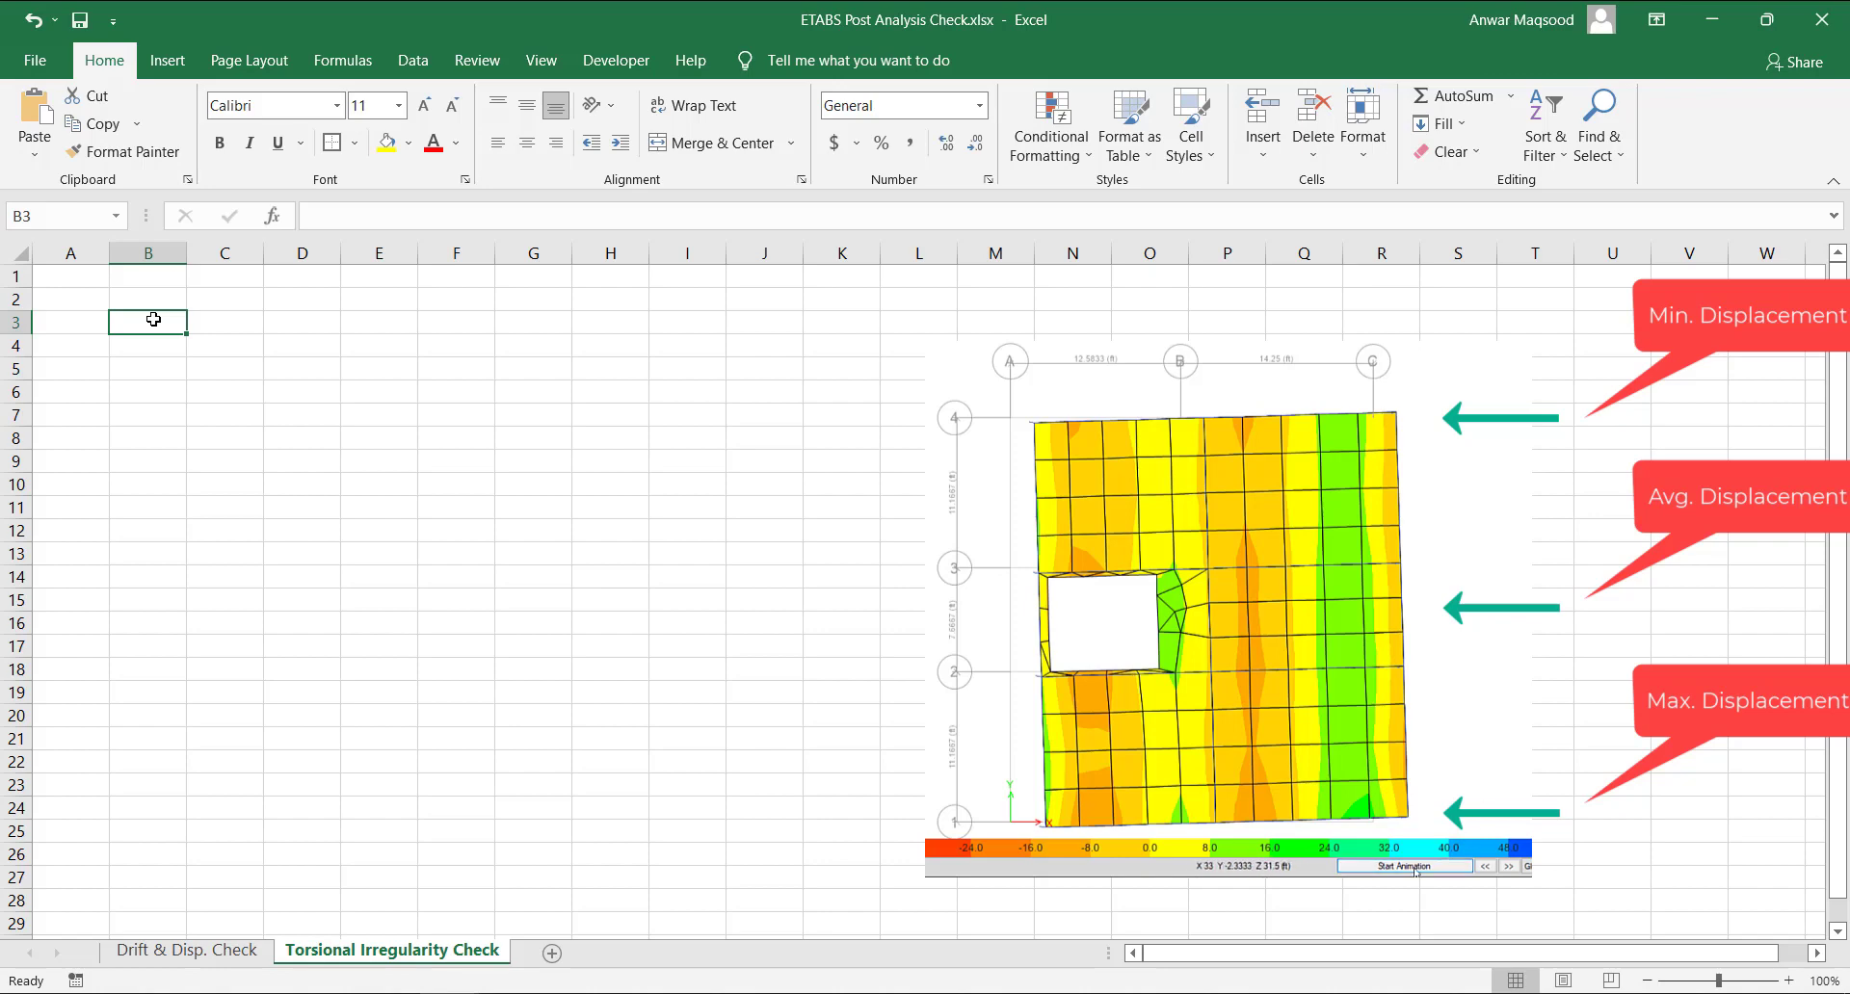
type("Story")
key("Tab")
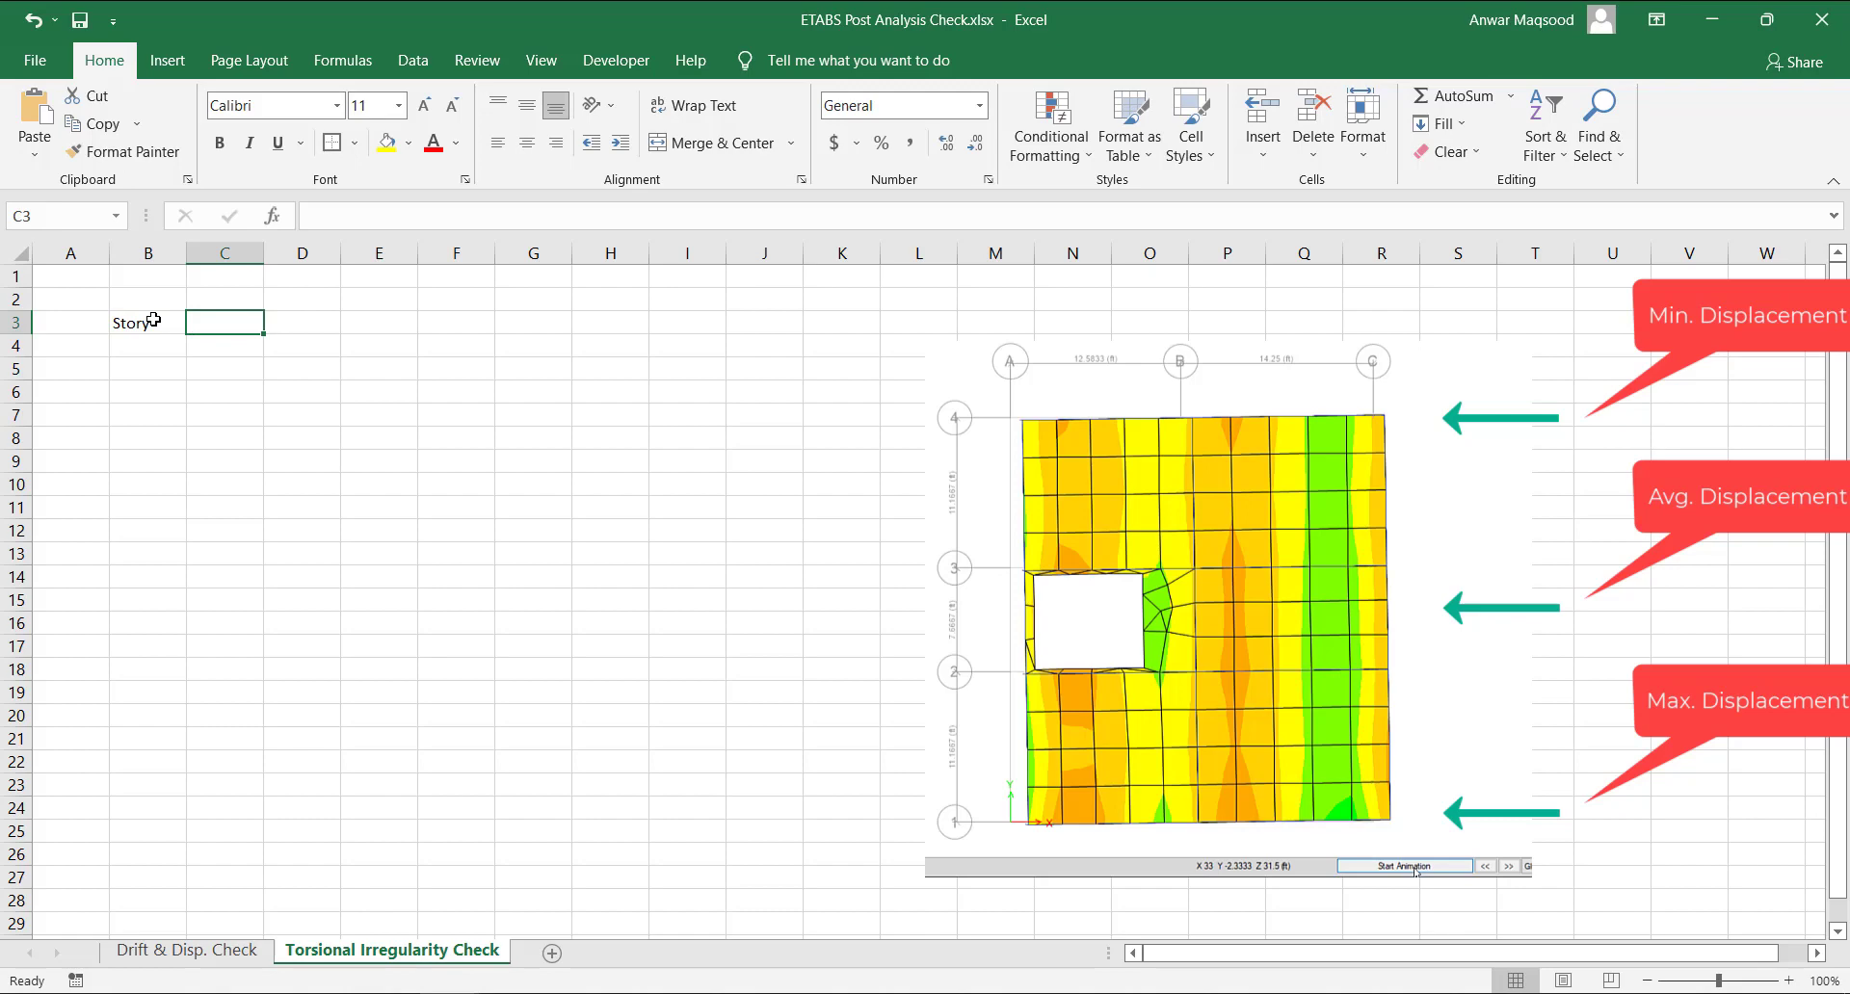
type("Max.")
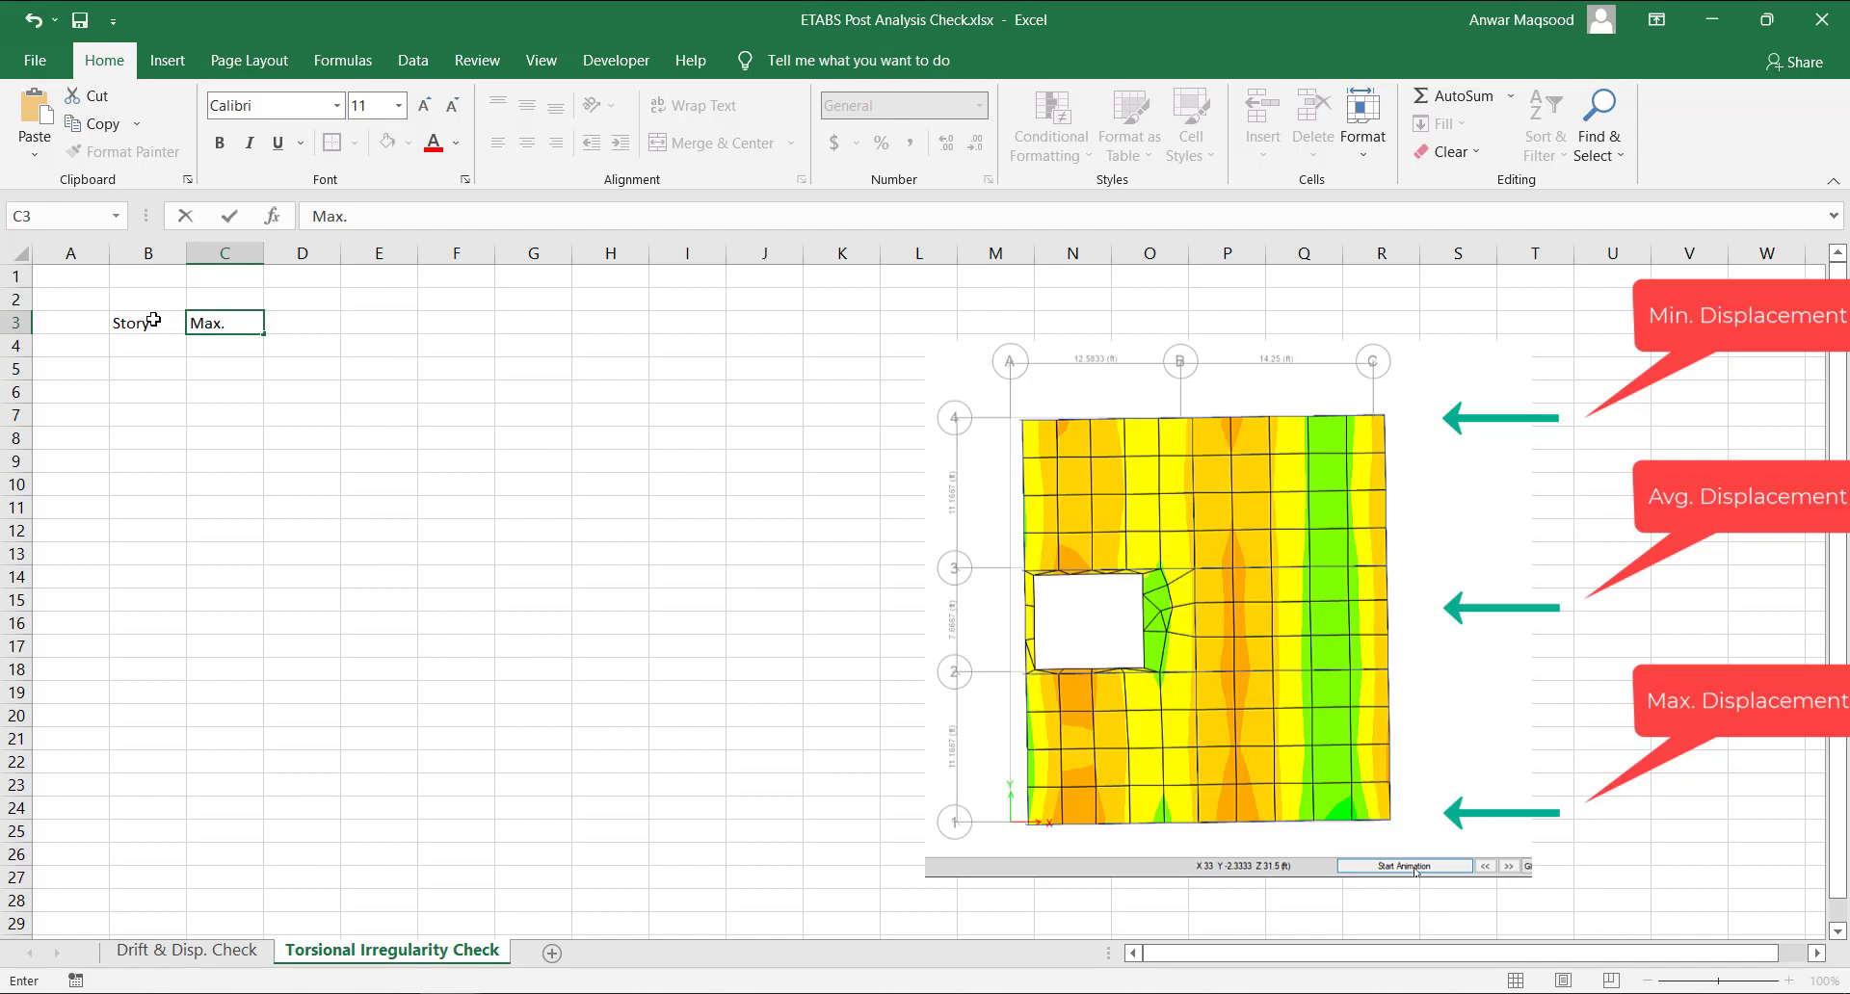
type("Displ")
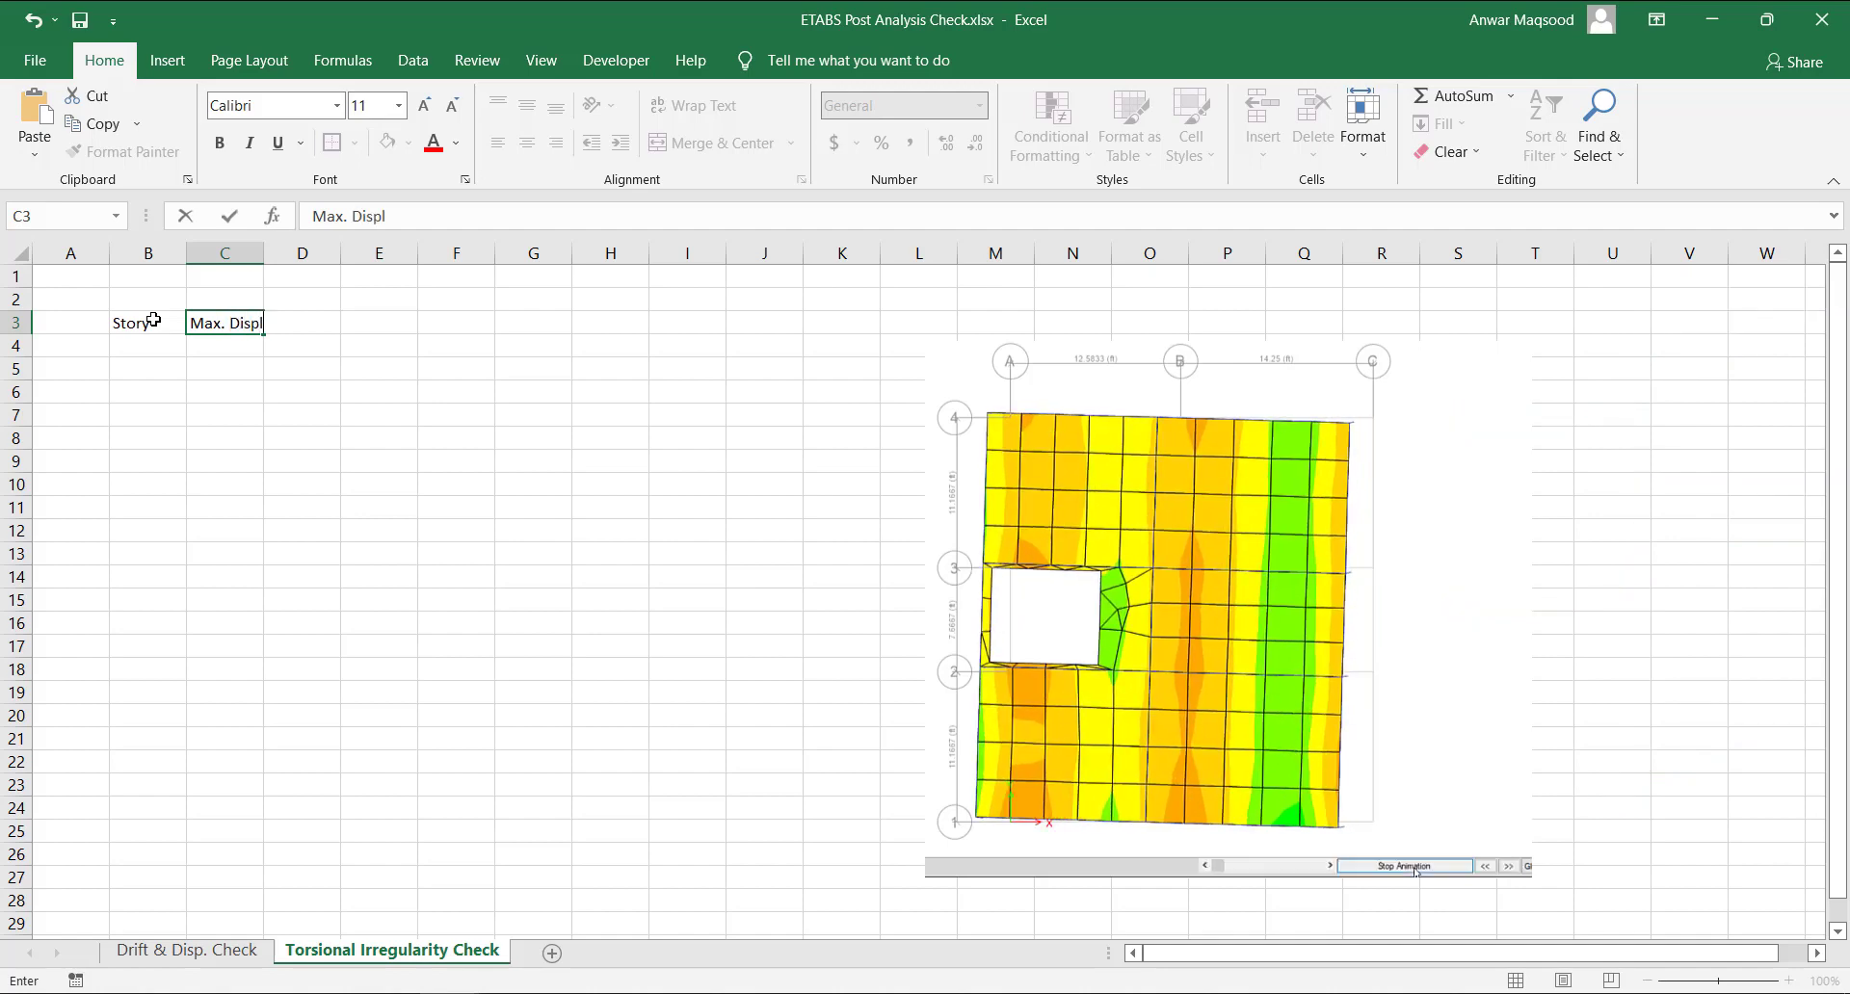
type("aceme")
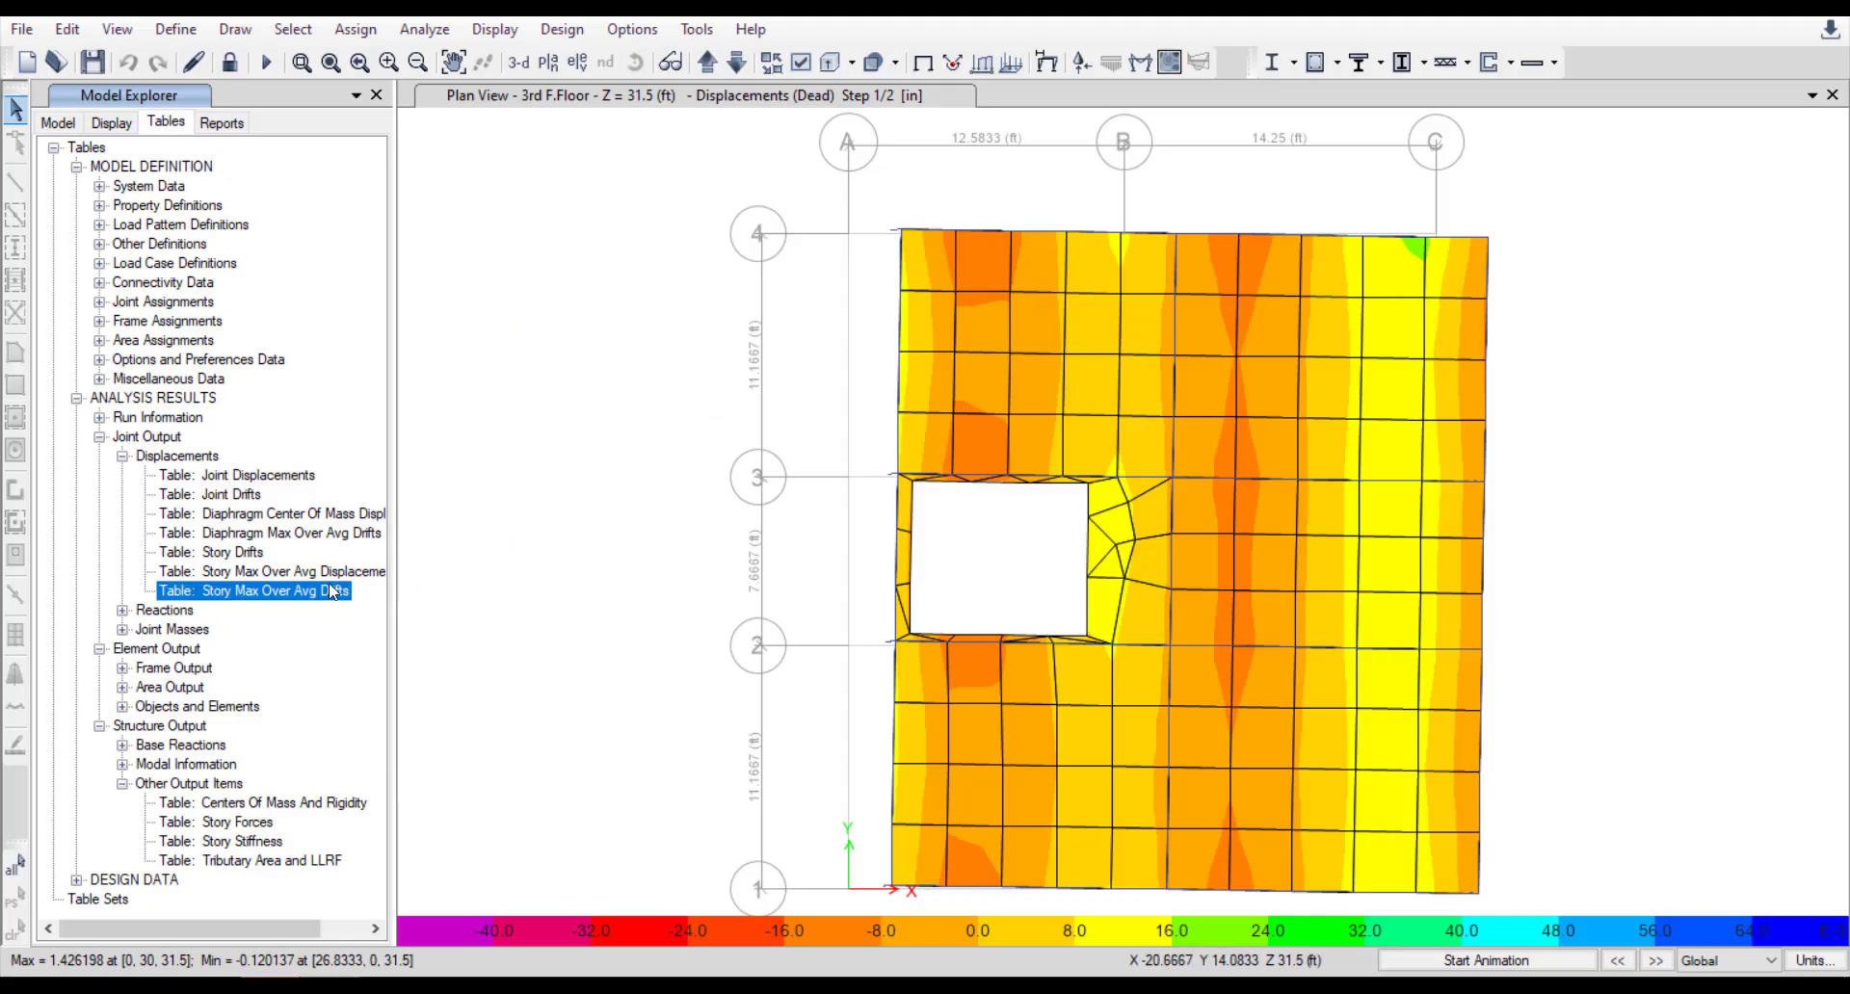
Show ETABS' Story Max Over Avg Drifts table filtered to EX+ve and copy its Max and Avg Drift values.
right_click(328, 583)
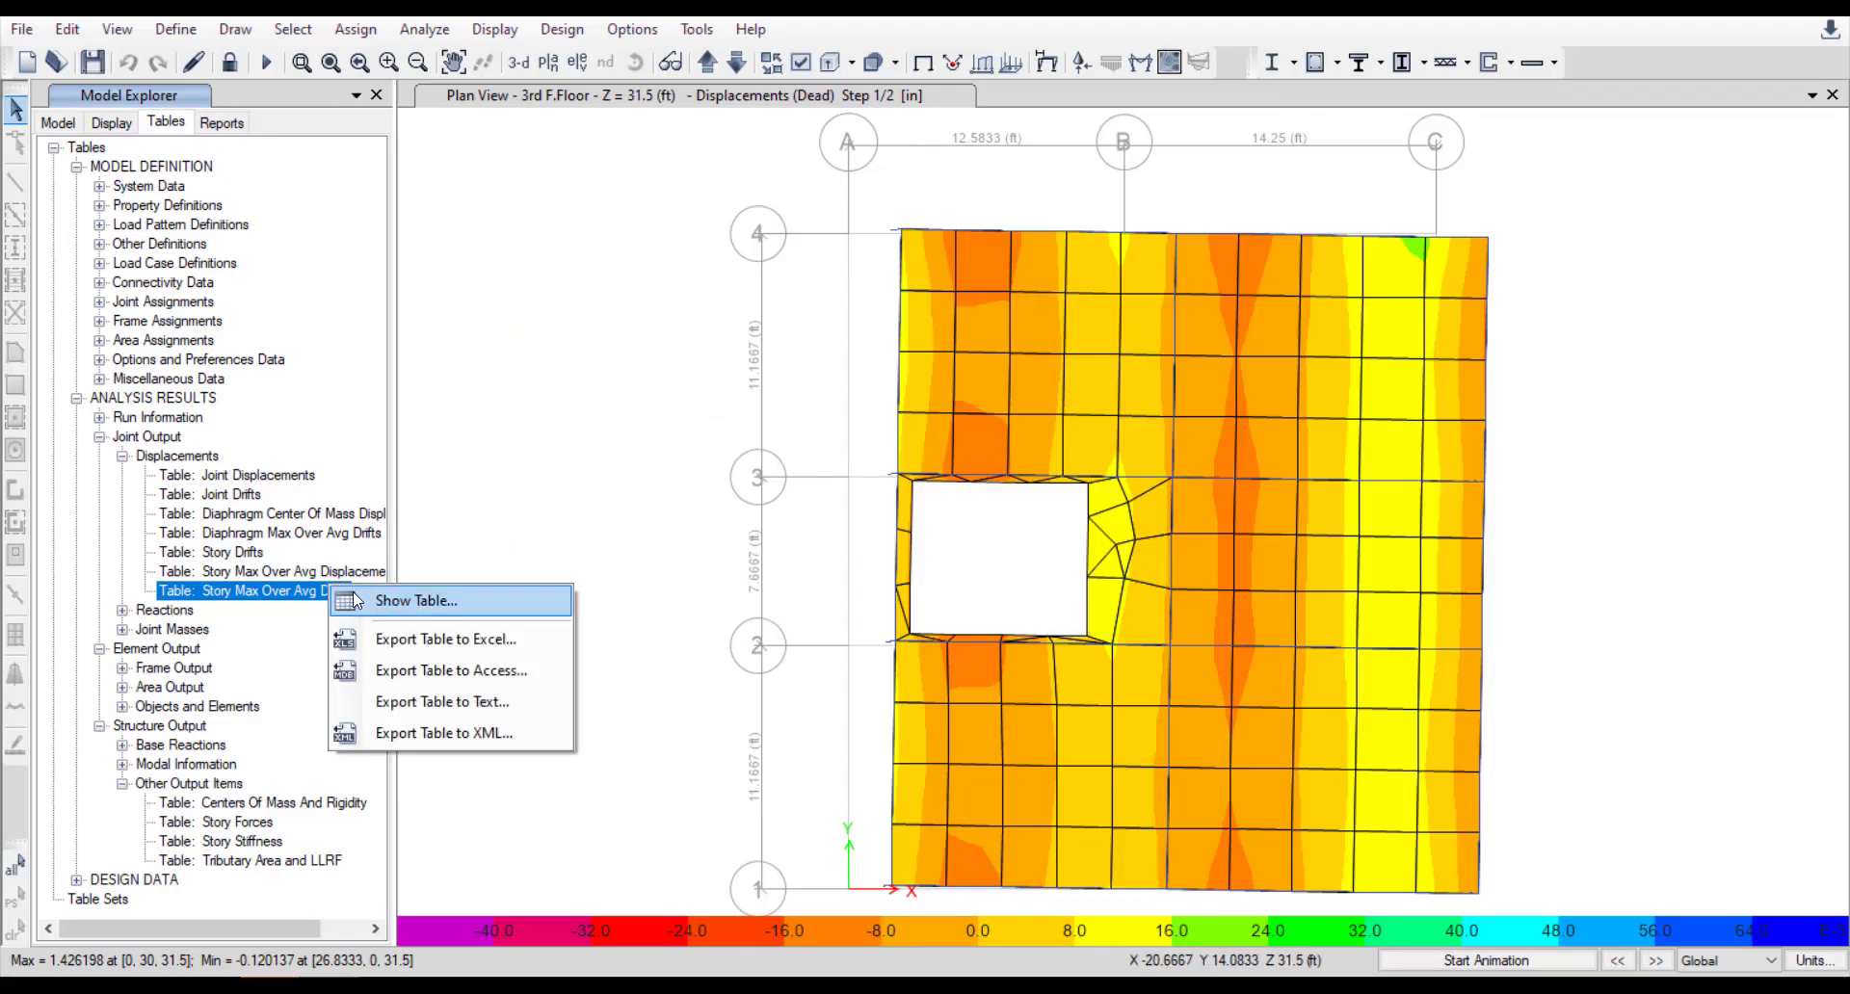
left_click(416, 600)
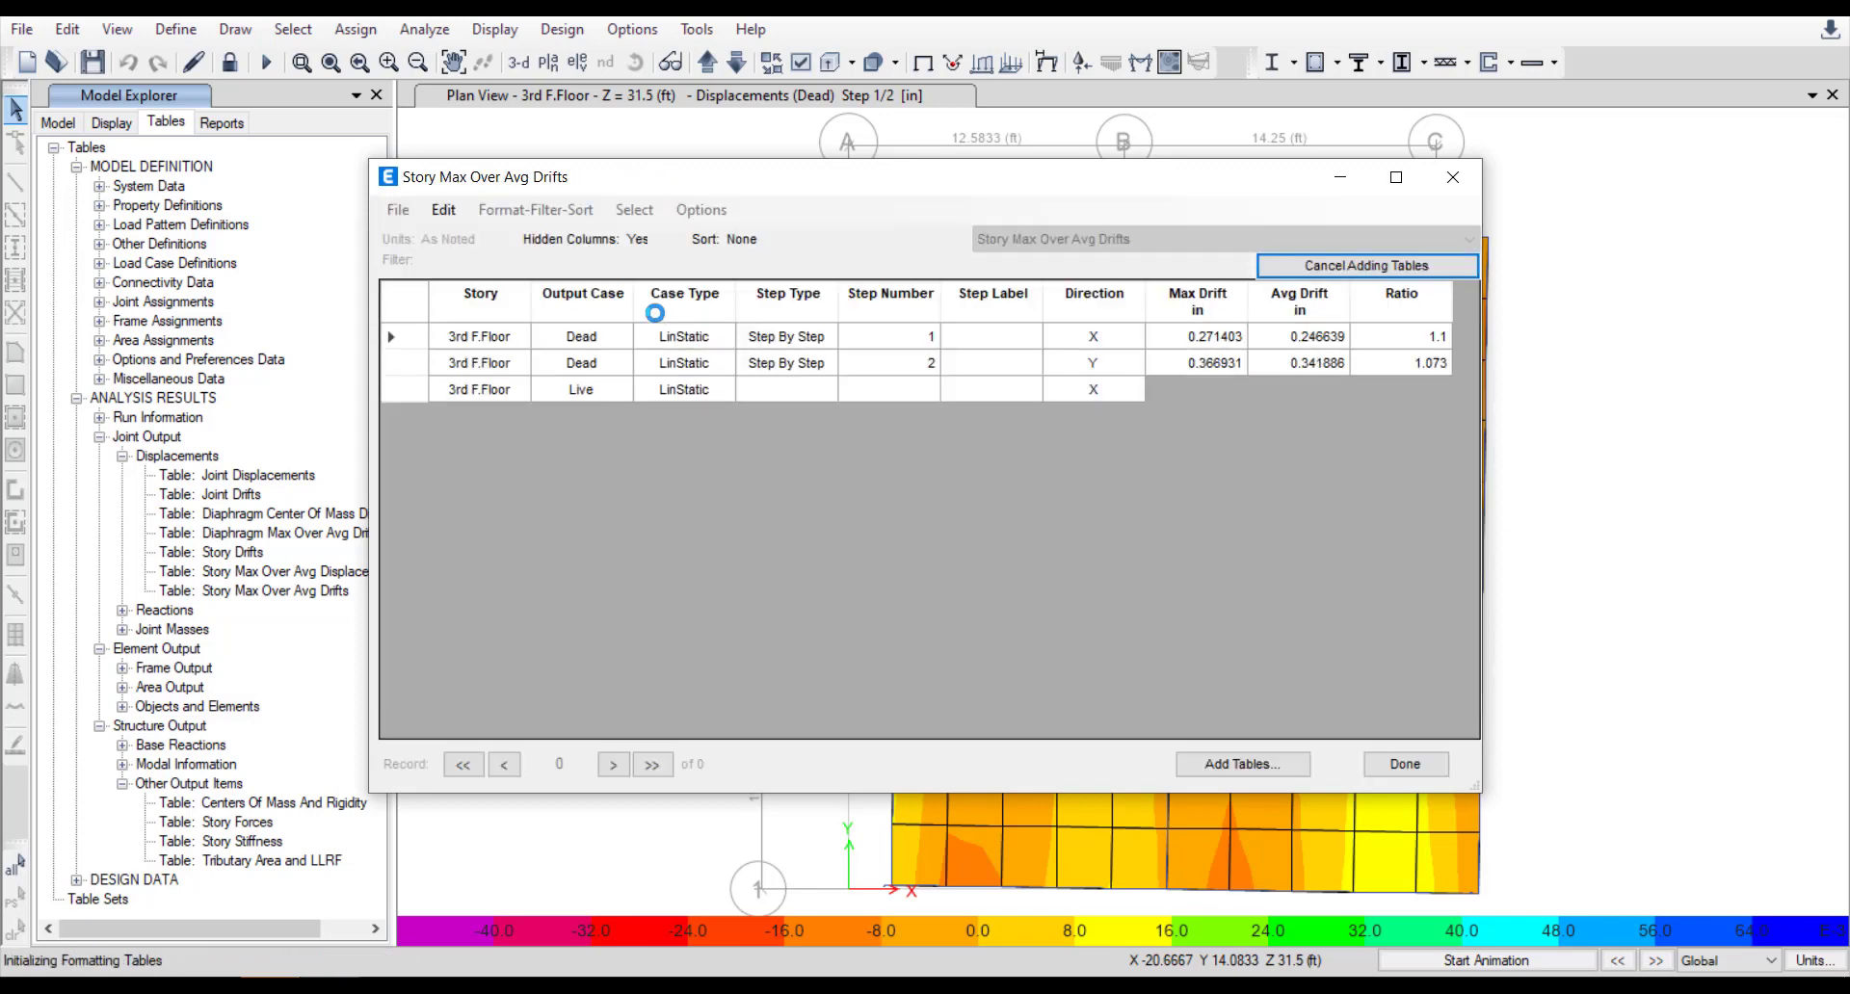
left_click(586, 307)
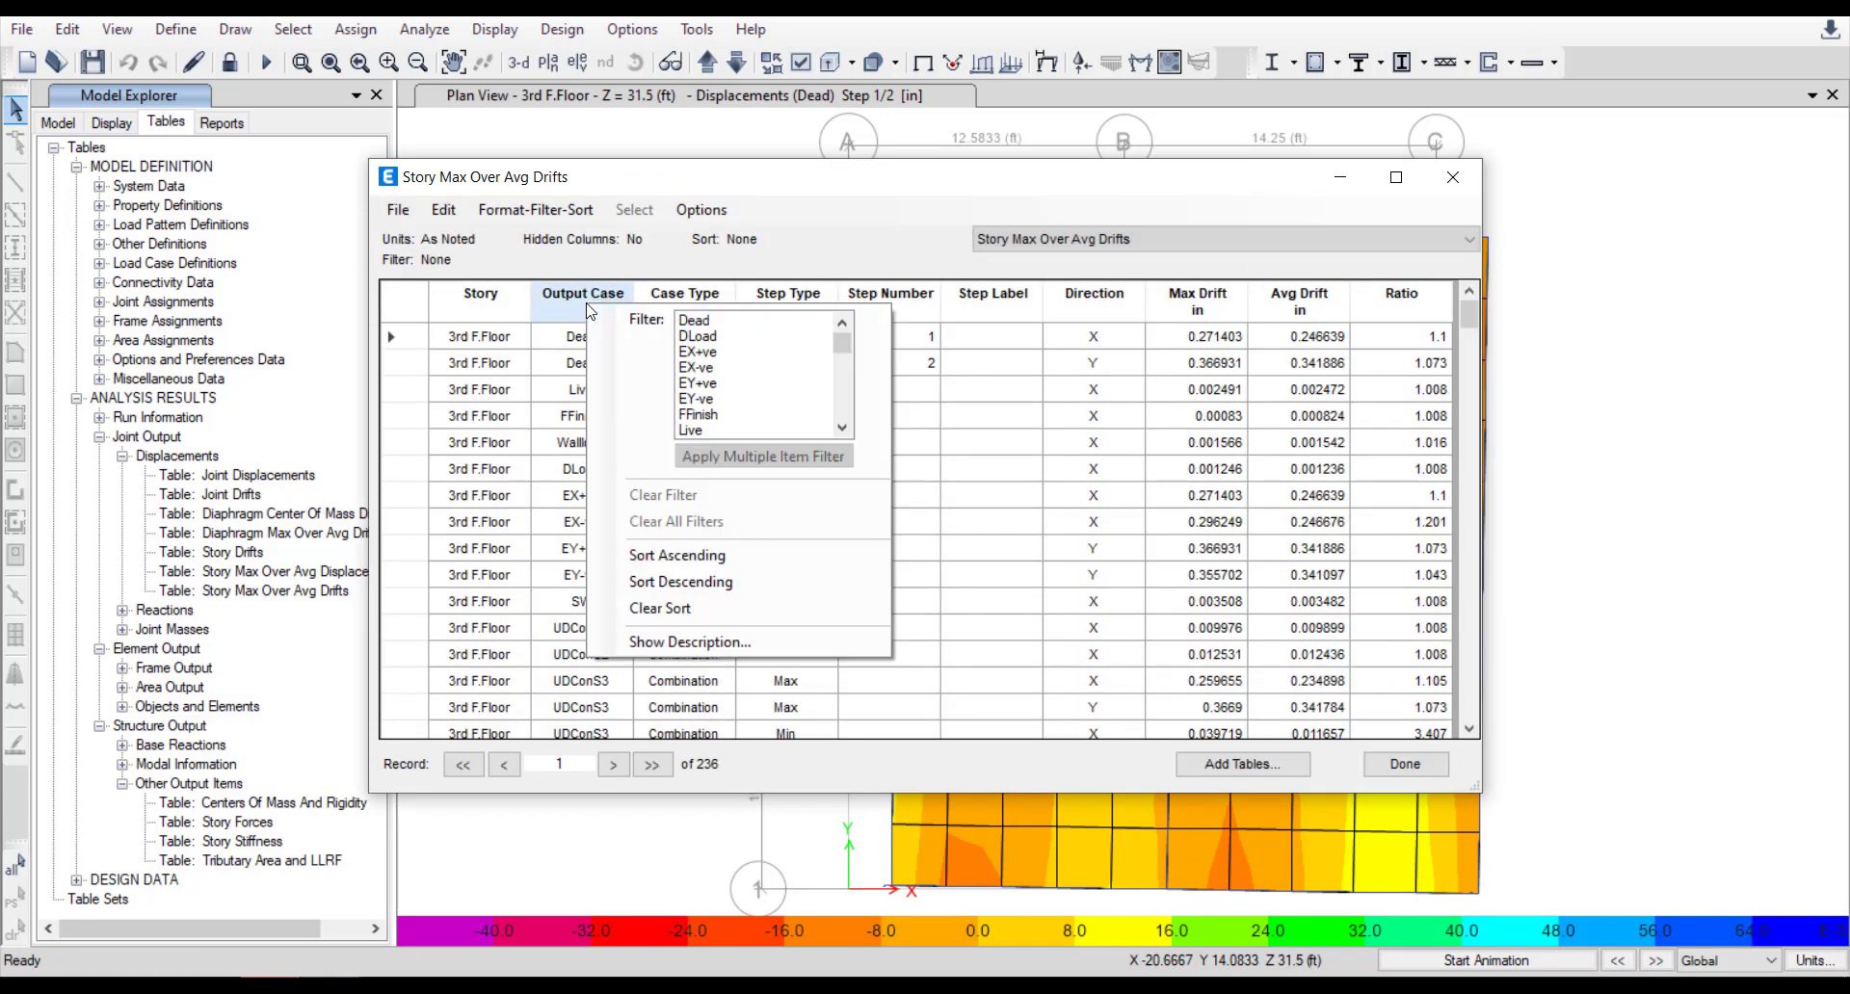
left_click(710, 350)
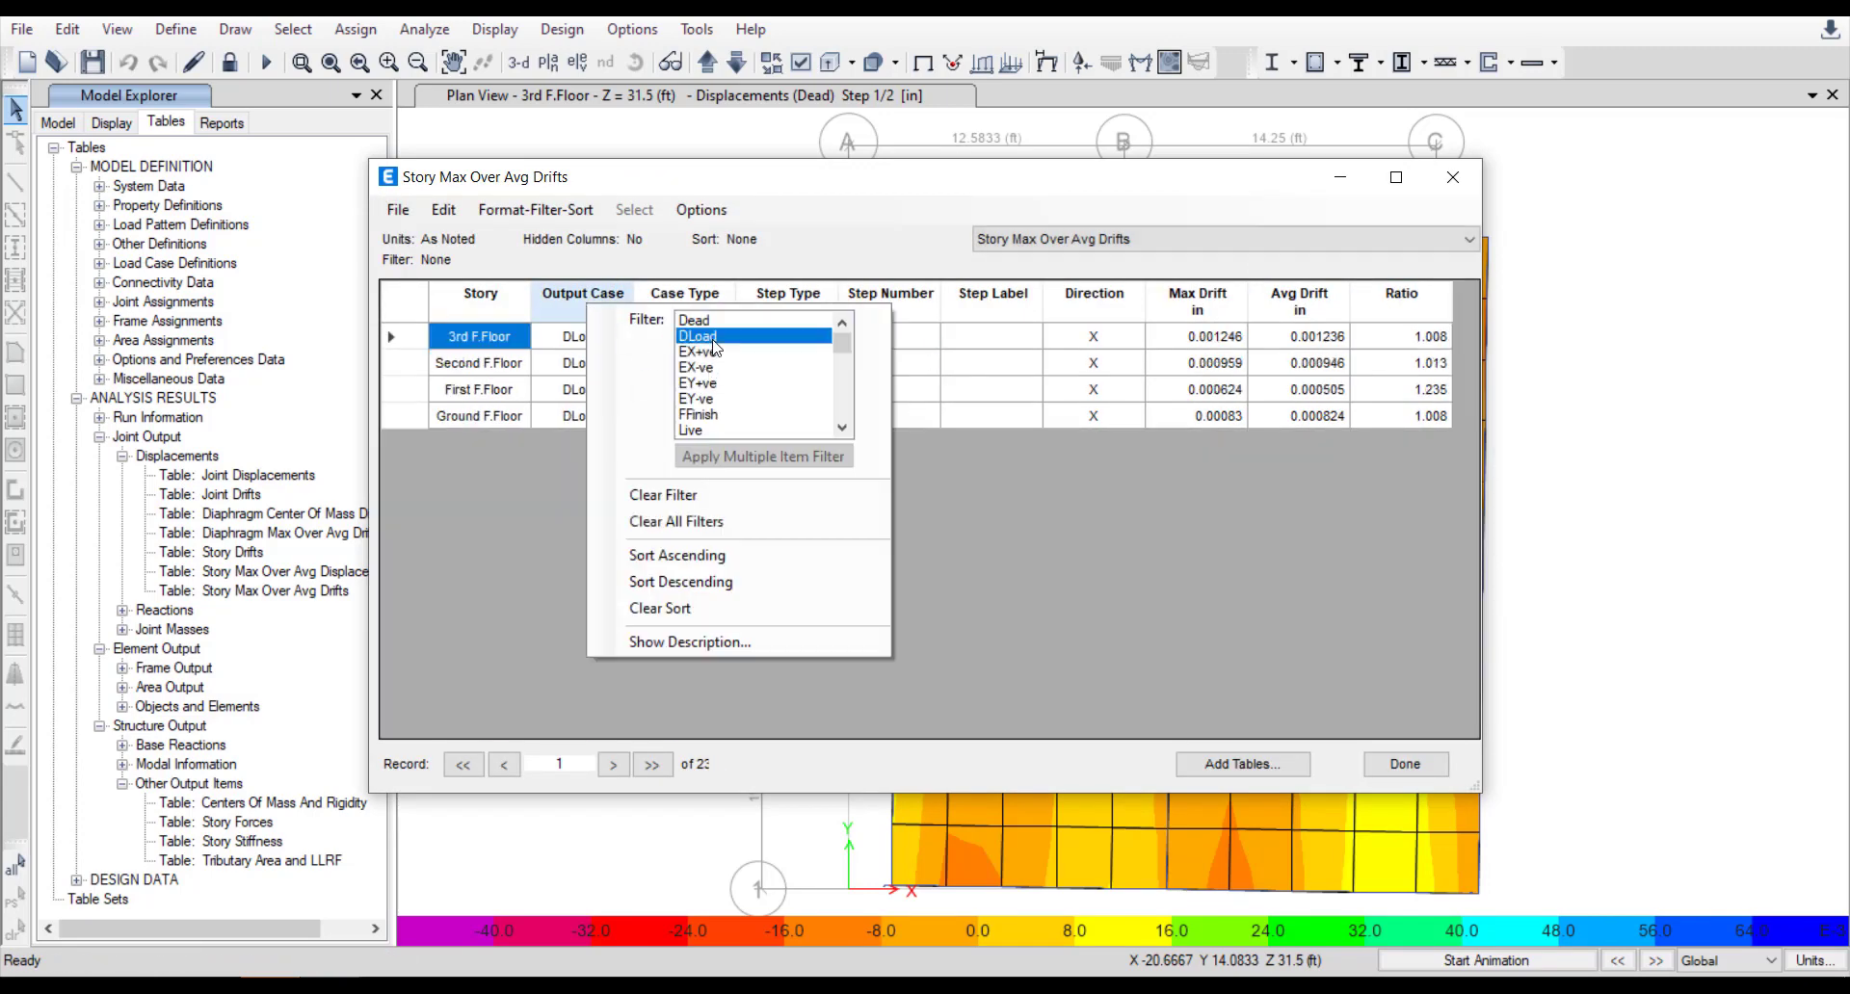
left_click(986, 599)
left_click_drag(1191, 339, 1291, 421)
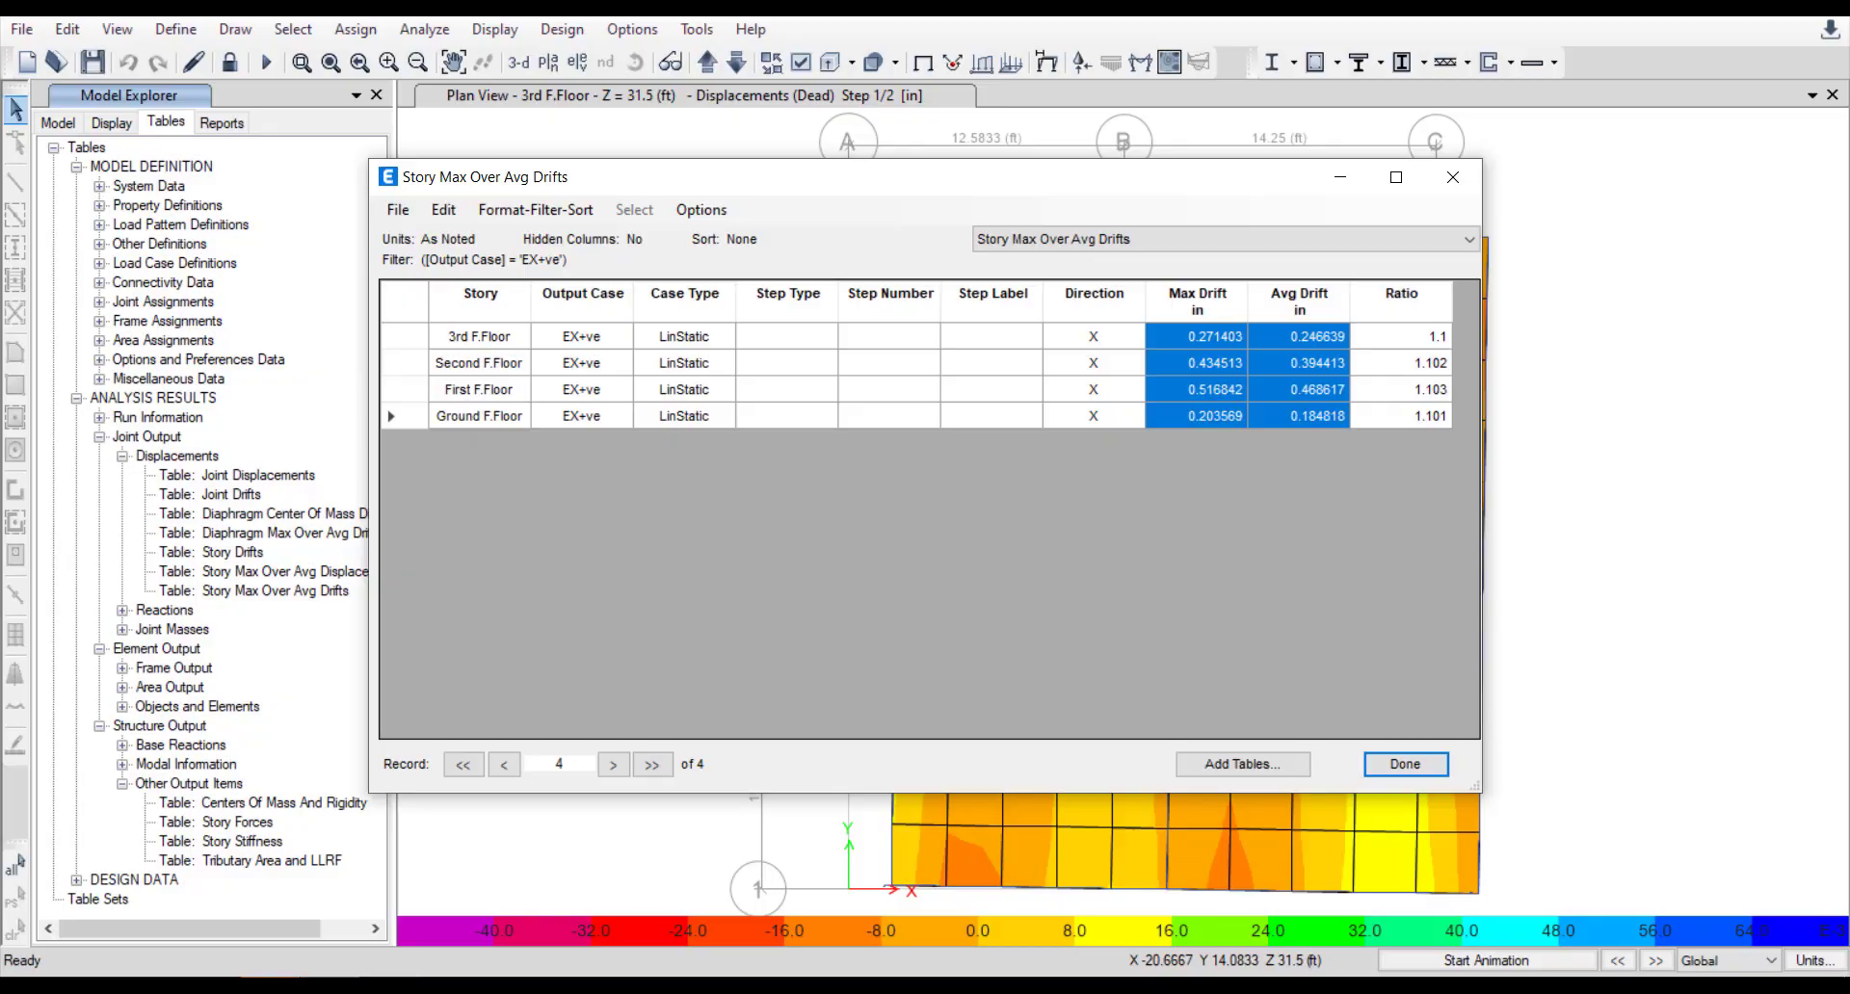
key("alt+Tab")
Paste the EX+ve max and average drifts as values into C5:D8.
left_click(388, 382)
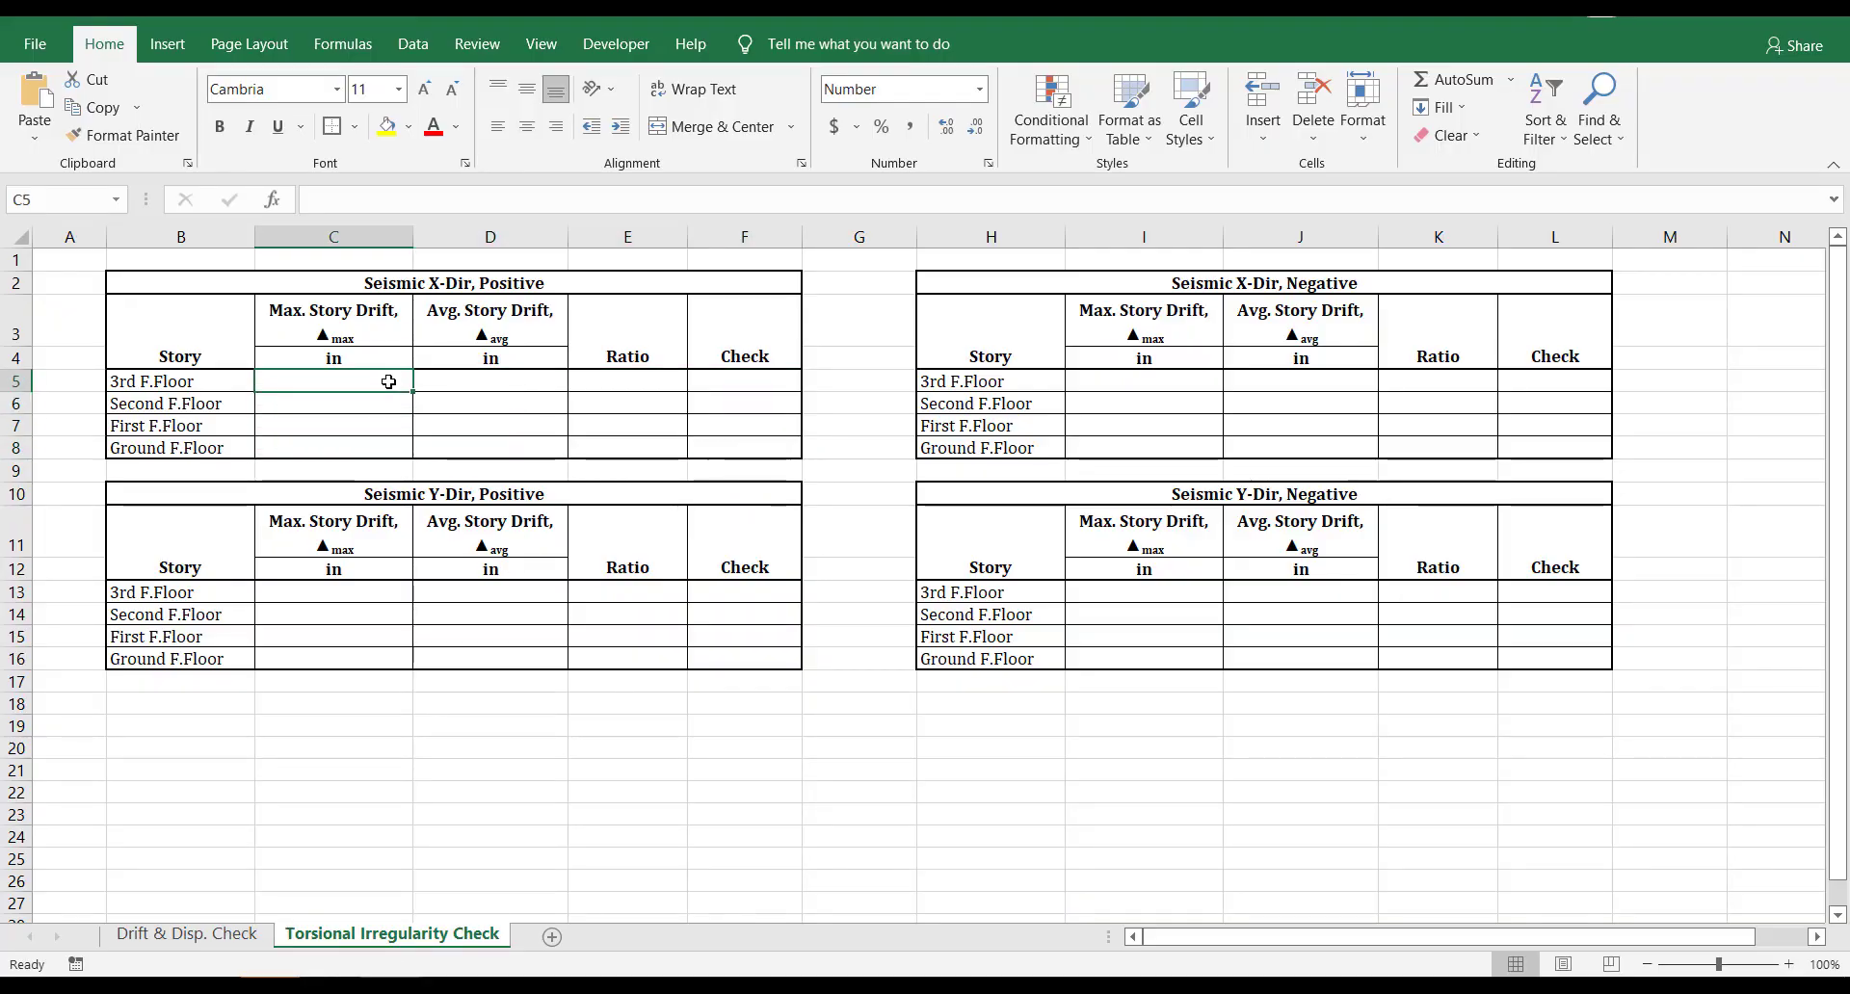
right_click(388, 381)
left_click(477, 480)
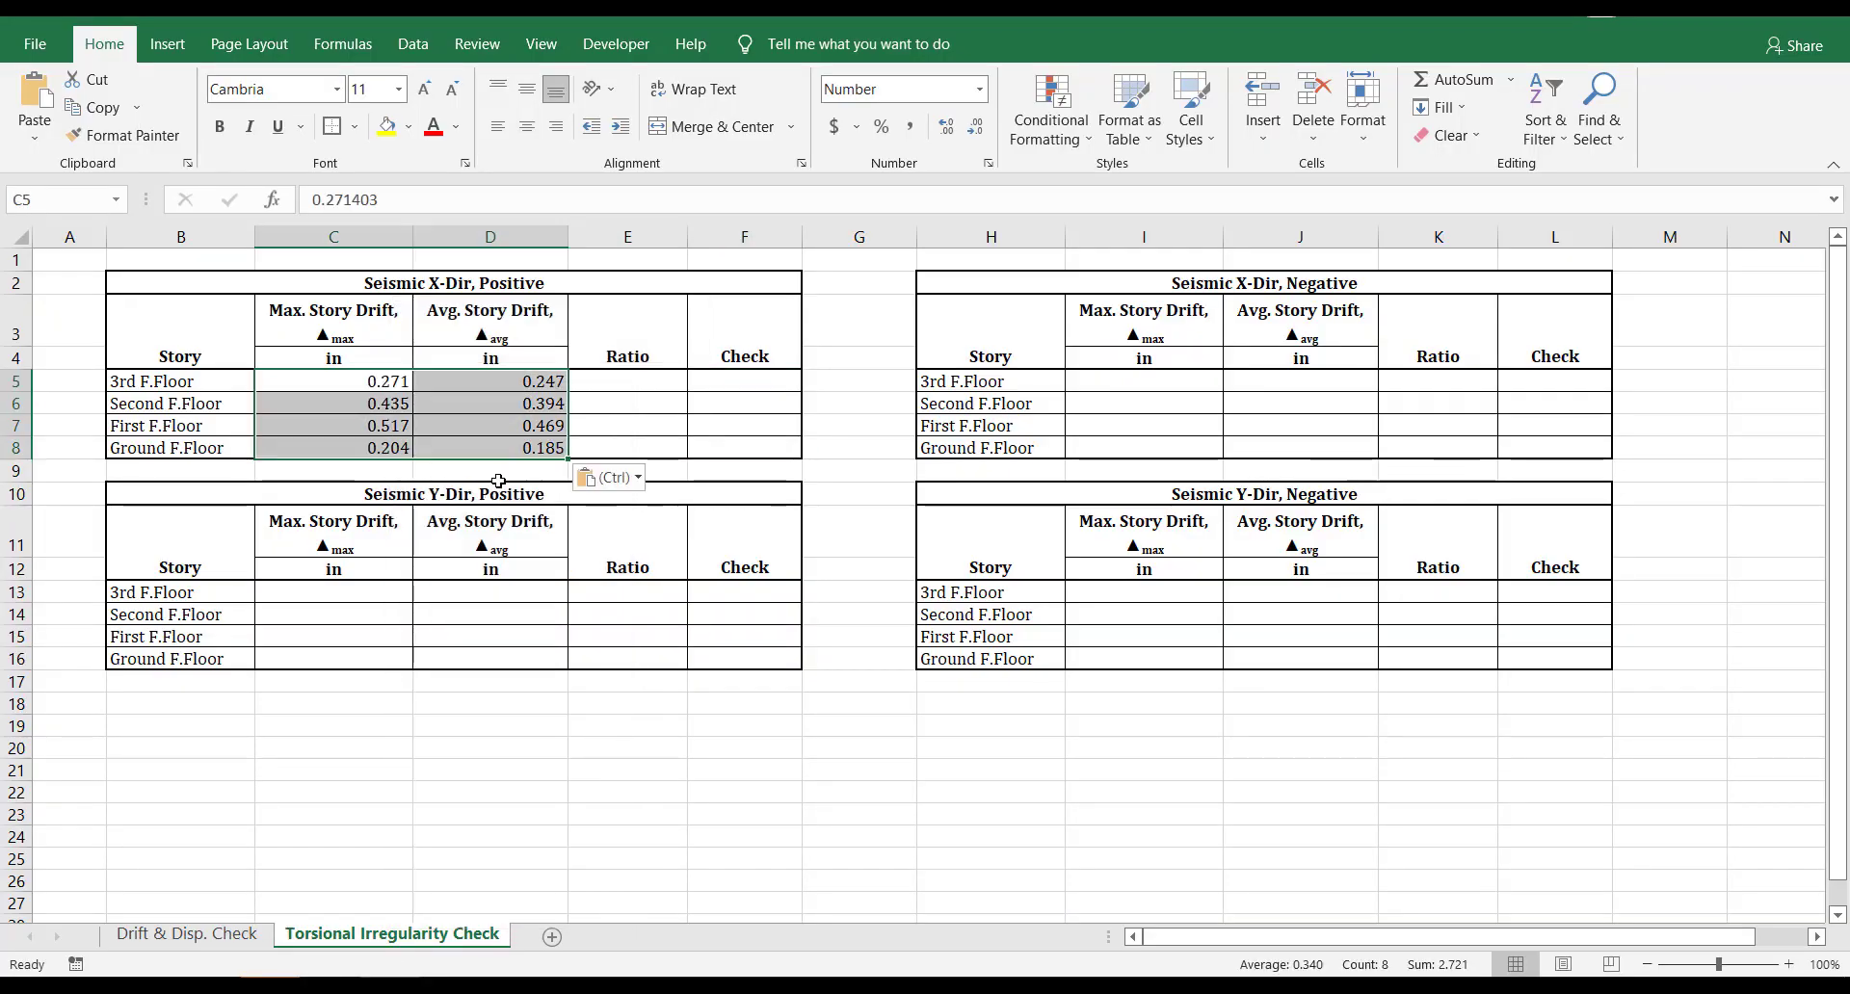
Enter the ratio =C5/D5 in E5 and begin an IF check formula in F5.
left_click(613, 383)
type("=")
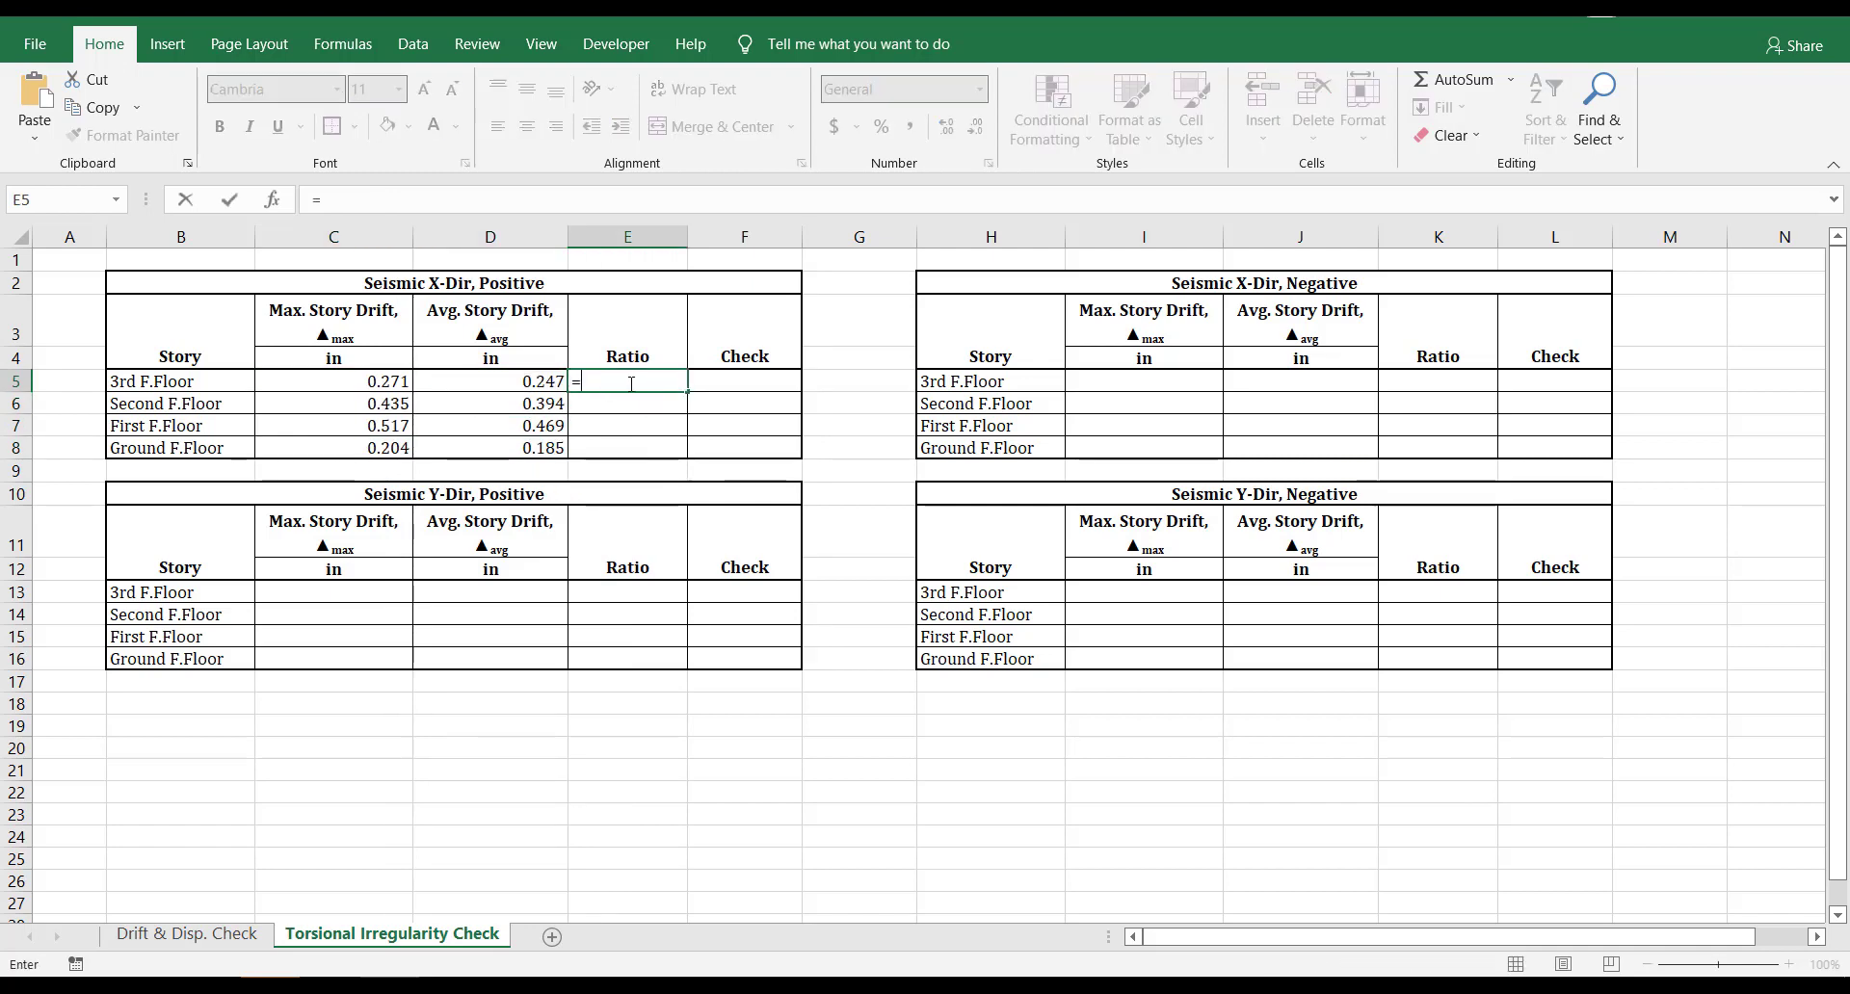
left_click(382, 376)
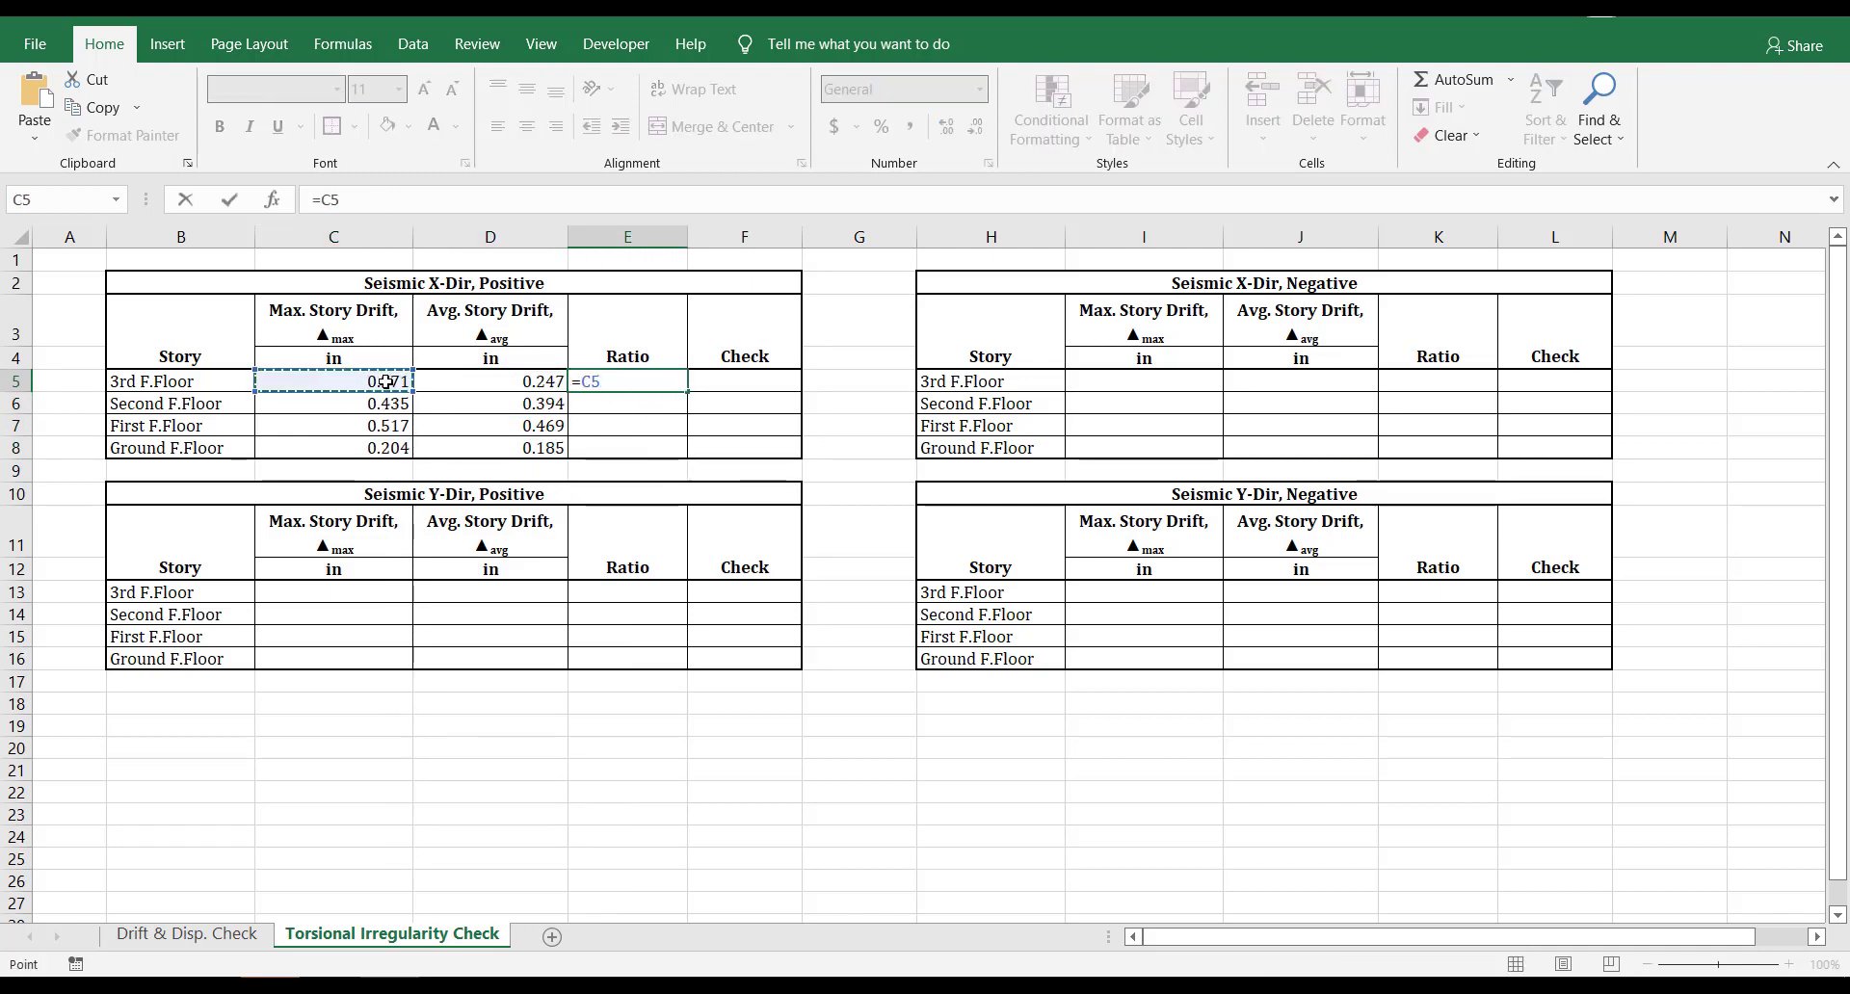
type("/")
left_click(472, 383)
key("Return")
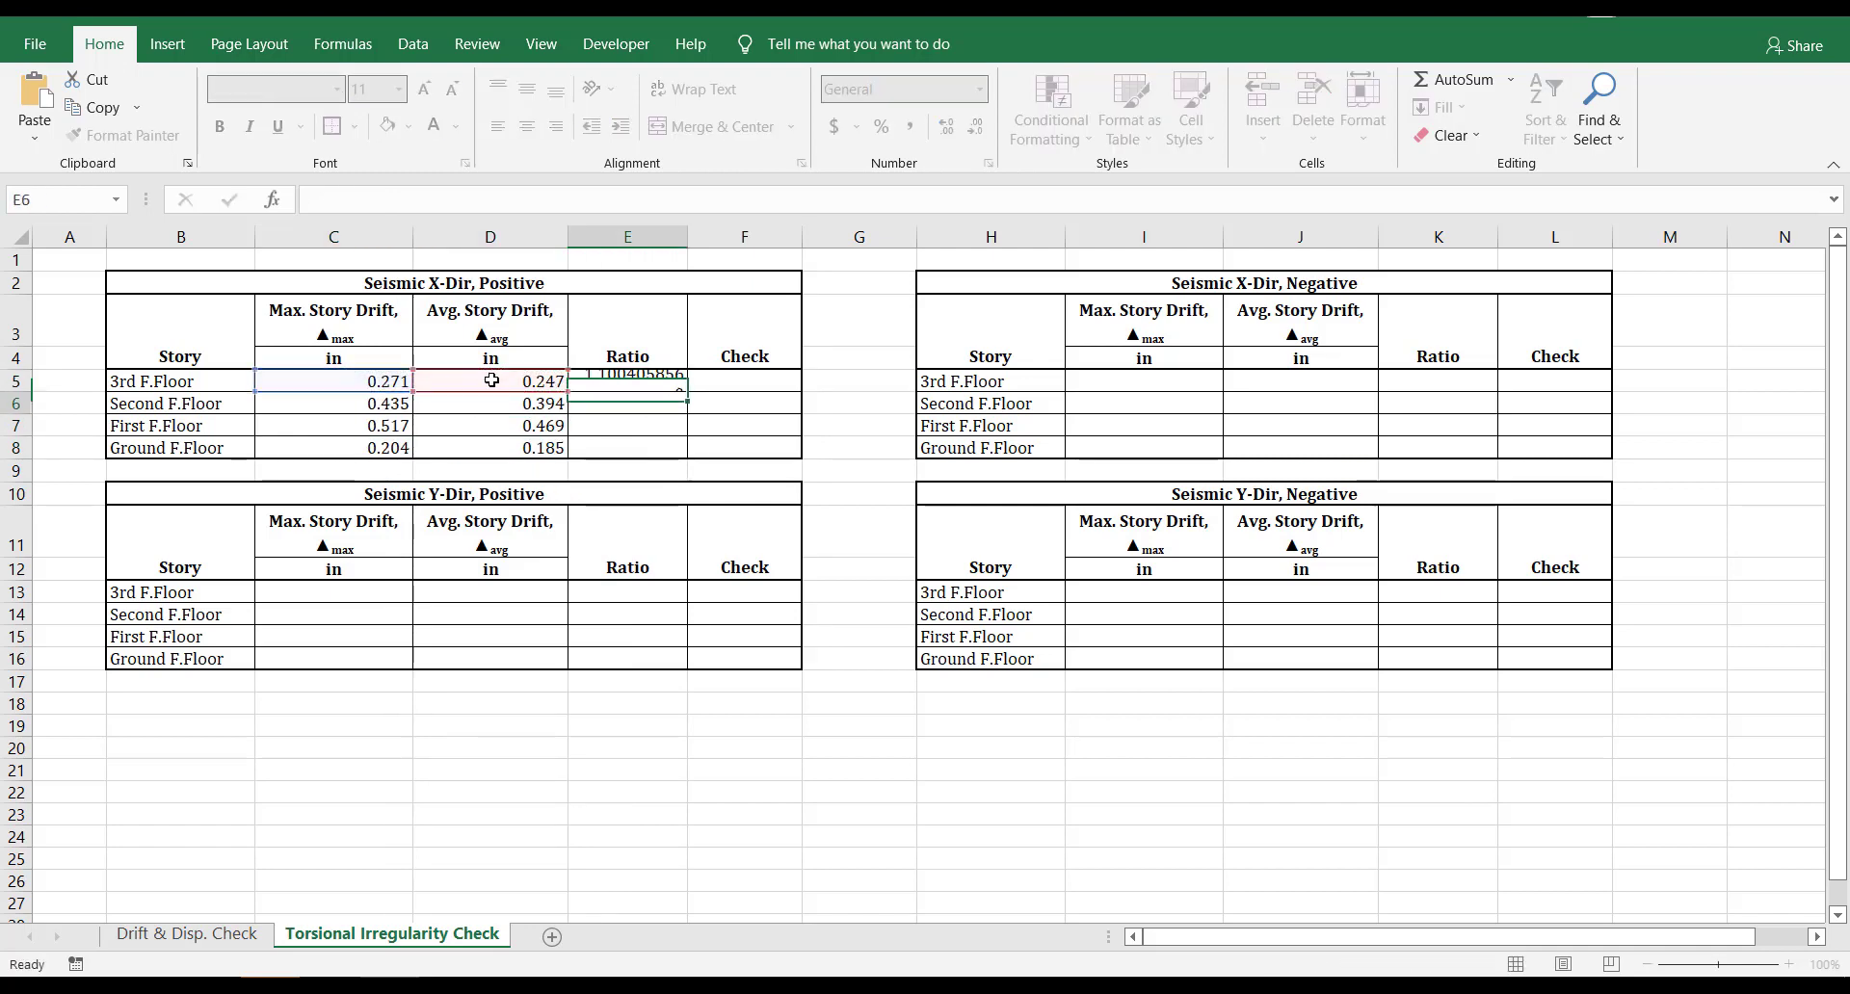
left_click(713, 378)
type("=")
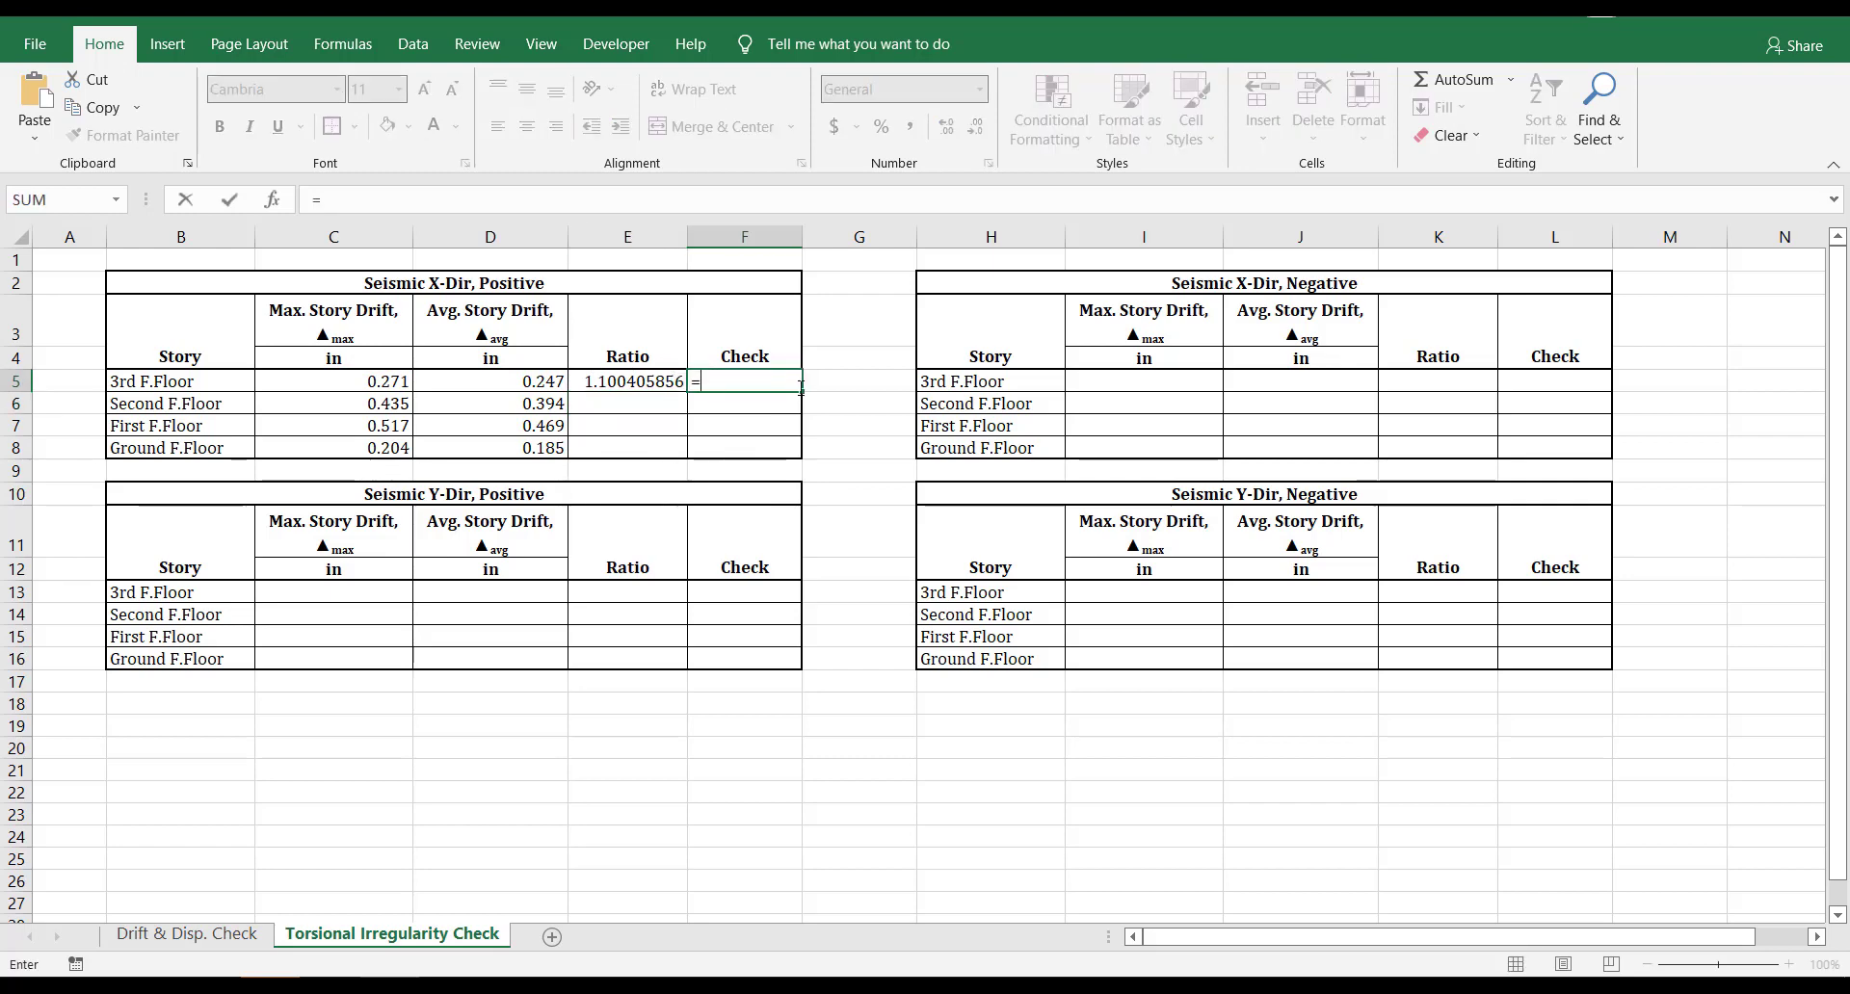
type("IF(")
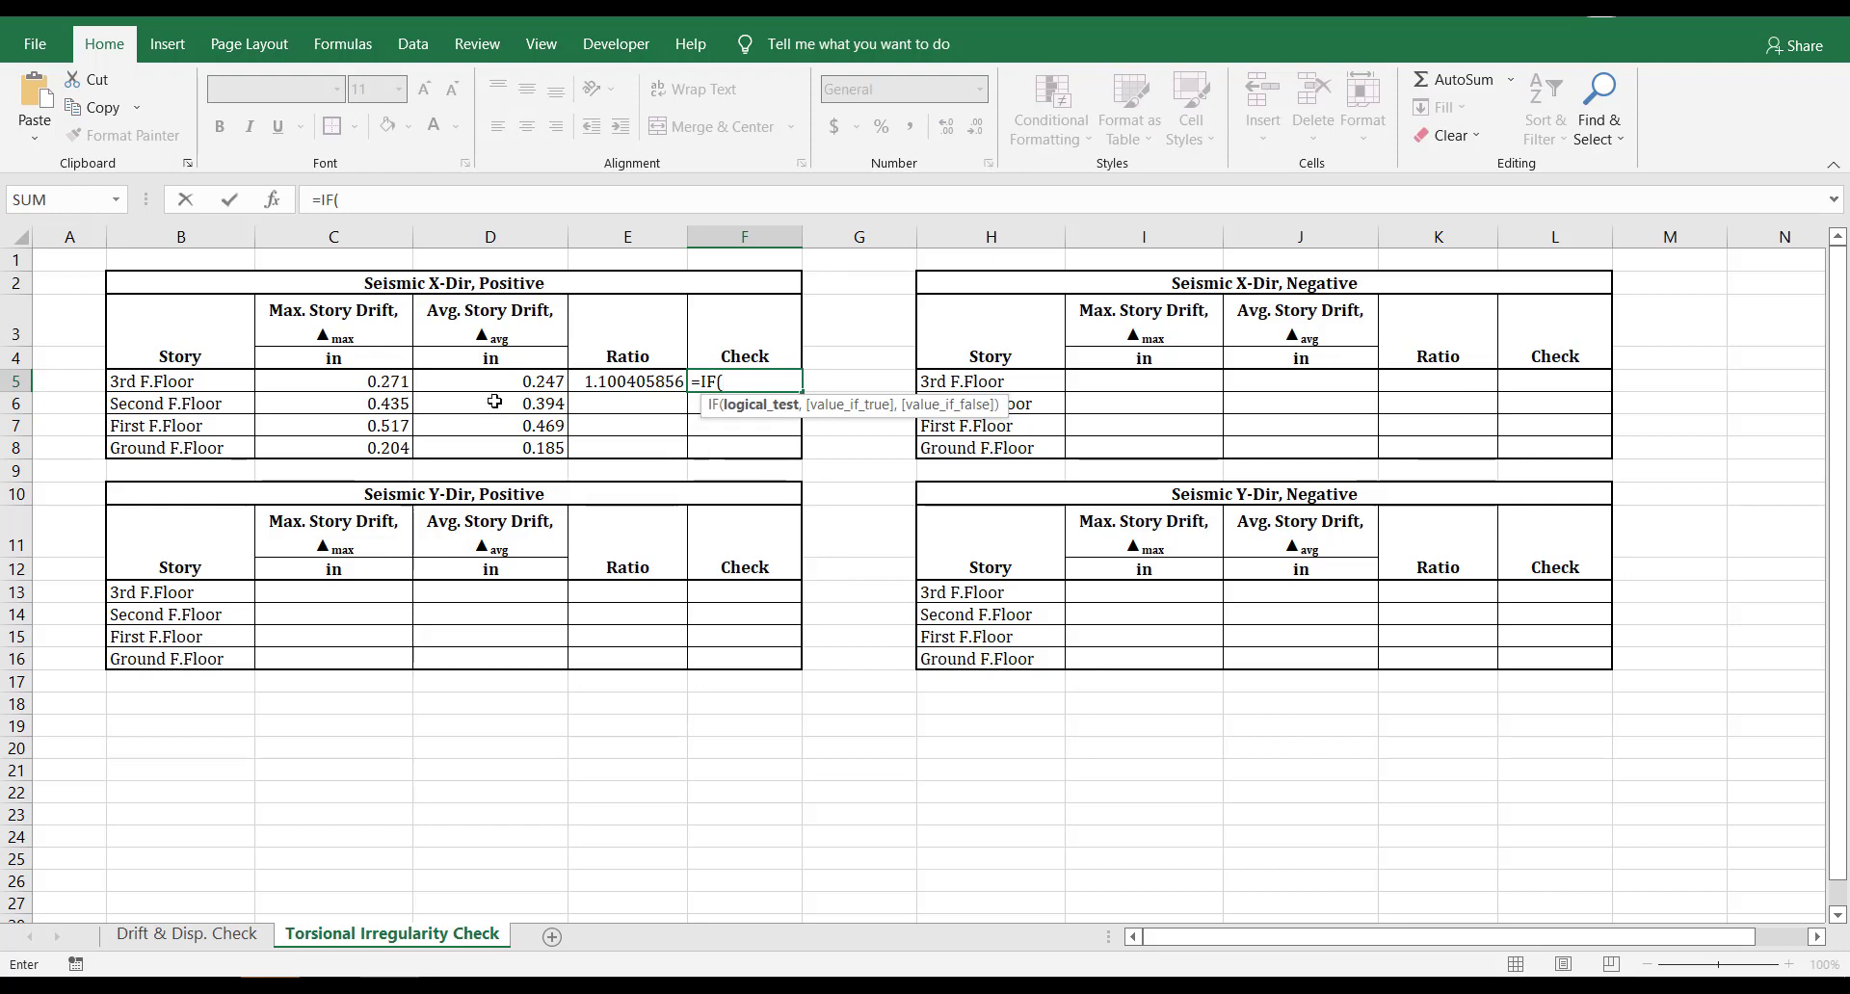
Finish F5's check: under 1.25 'No Irregularity', over 1.4 'Ext. Irregularity Exists', else 'Irregularity Exists'.
left_click(635, 383)
type("<")
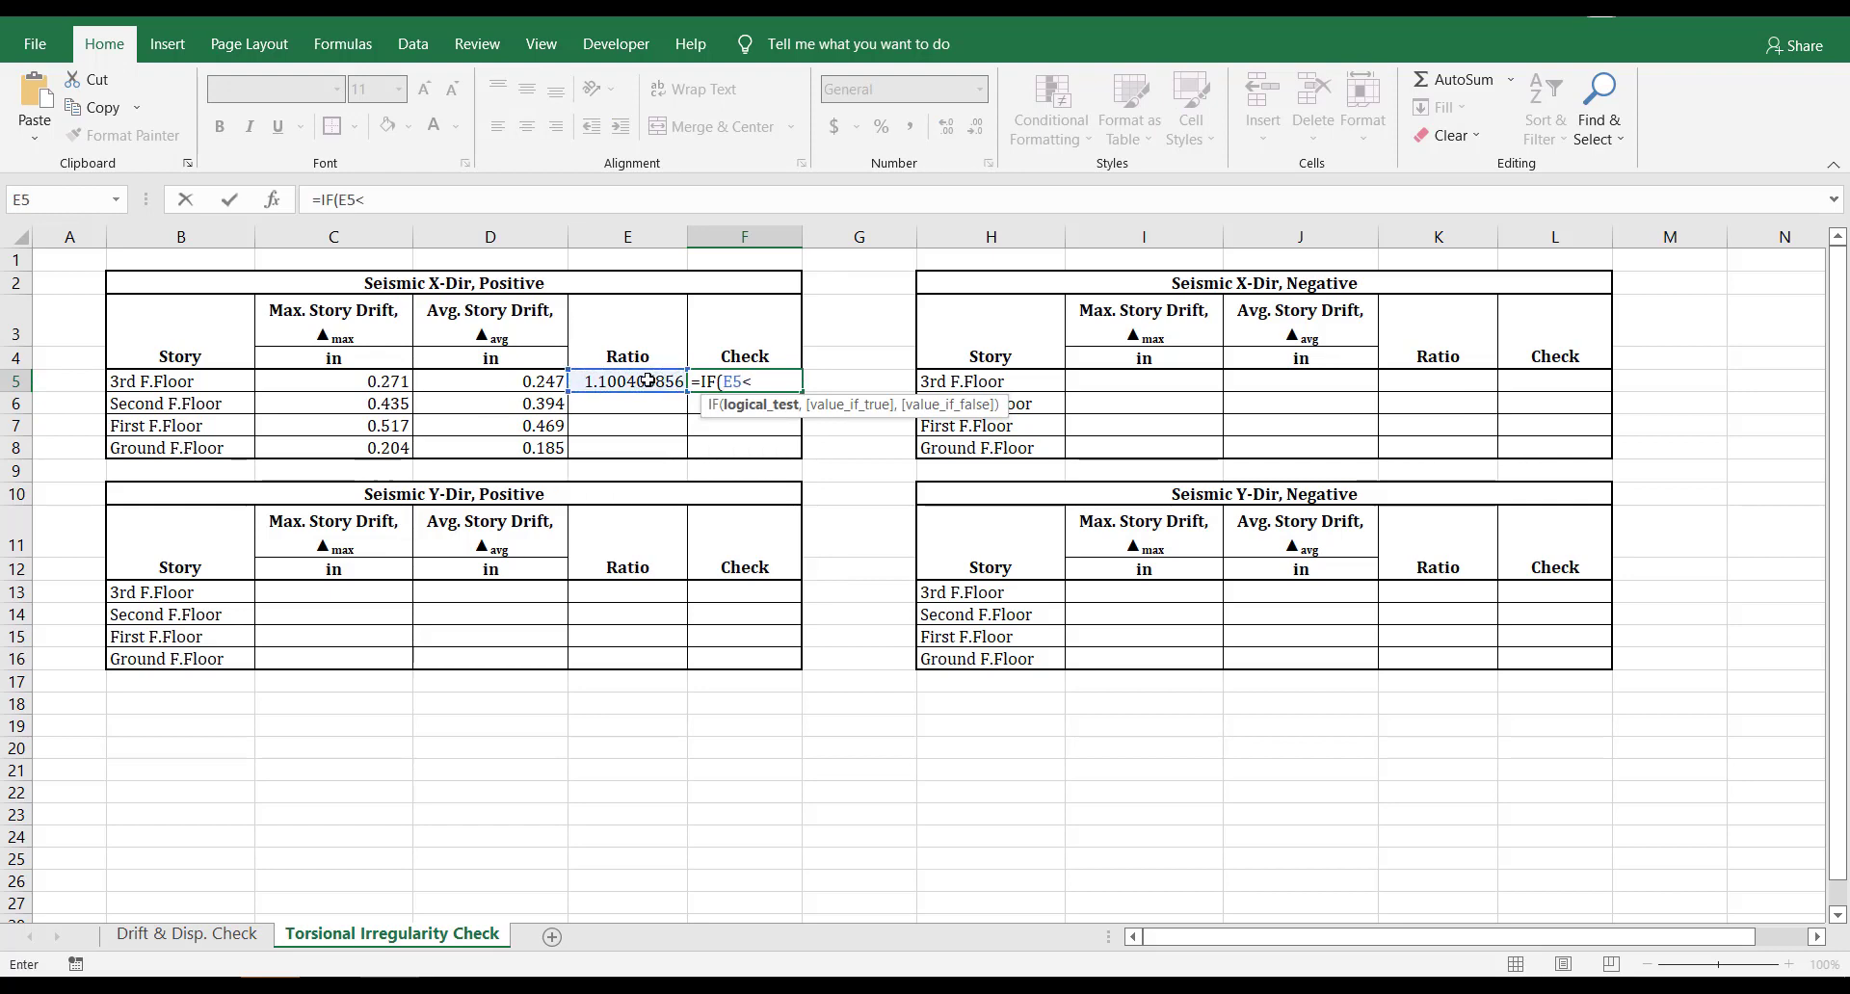
type("1.25")
type(",")
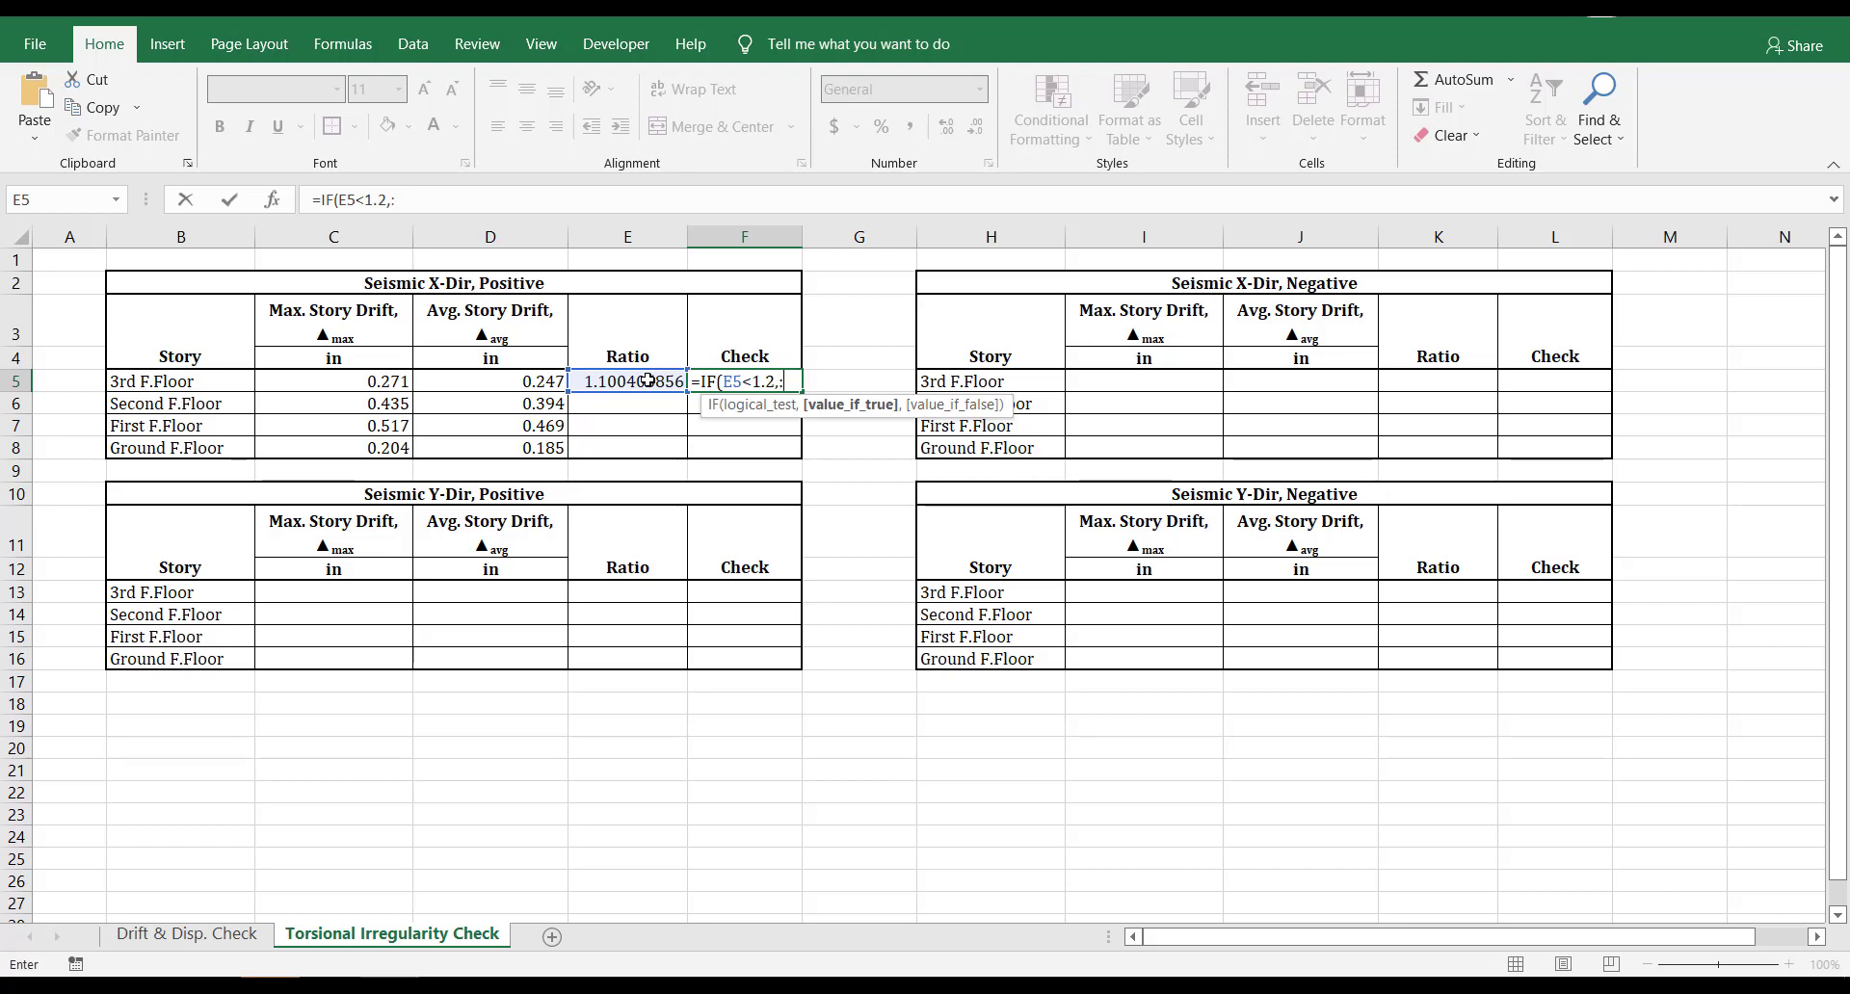
type("\"No Irregularity\",")
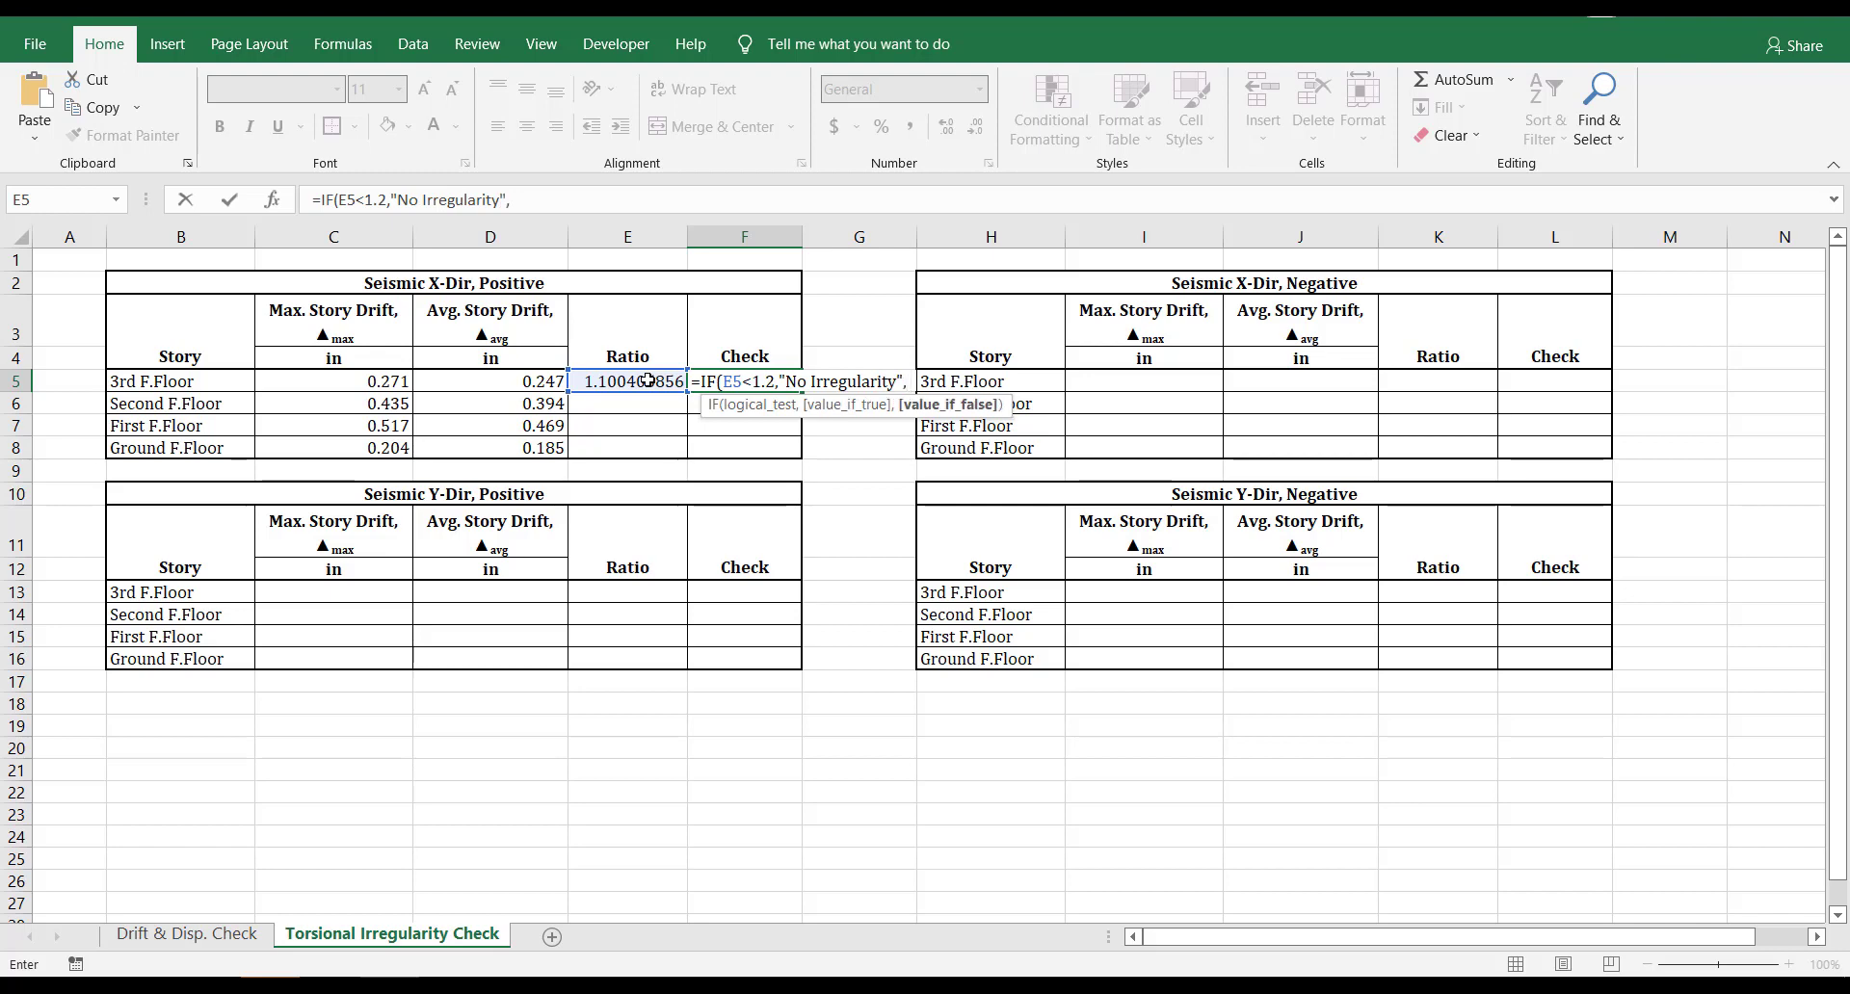
type(" IF(")
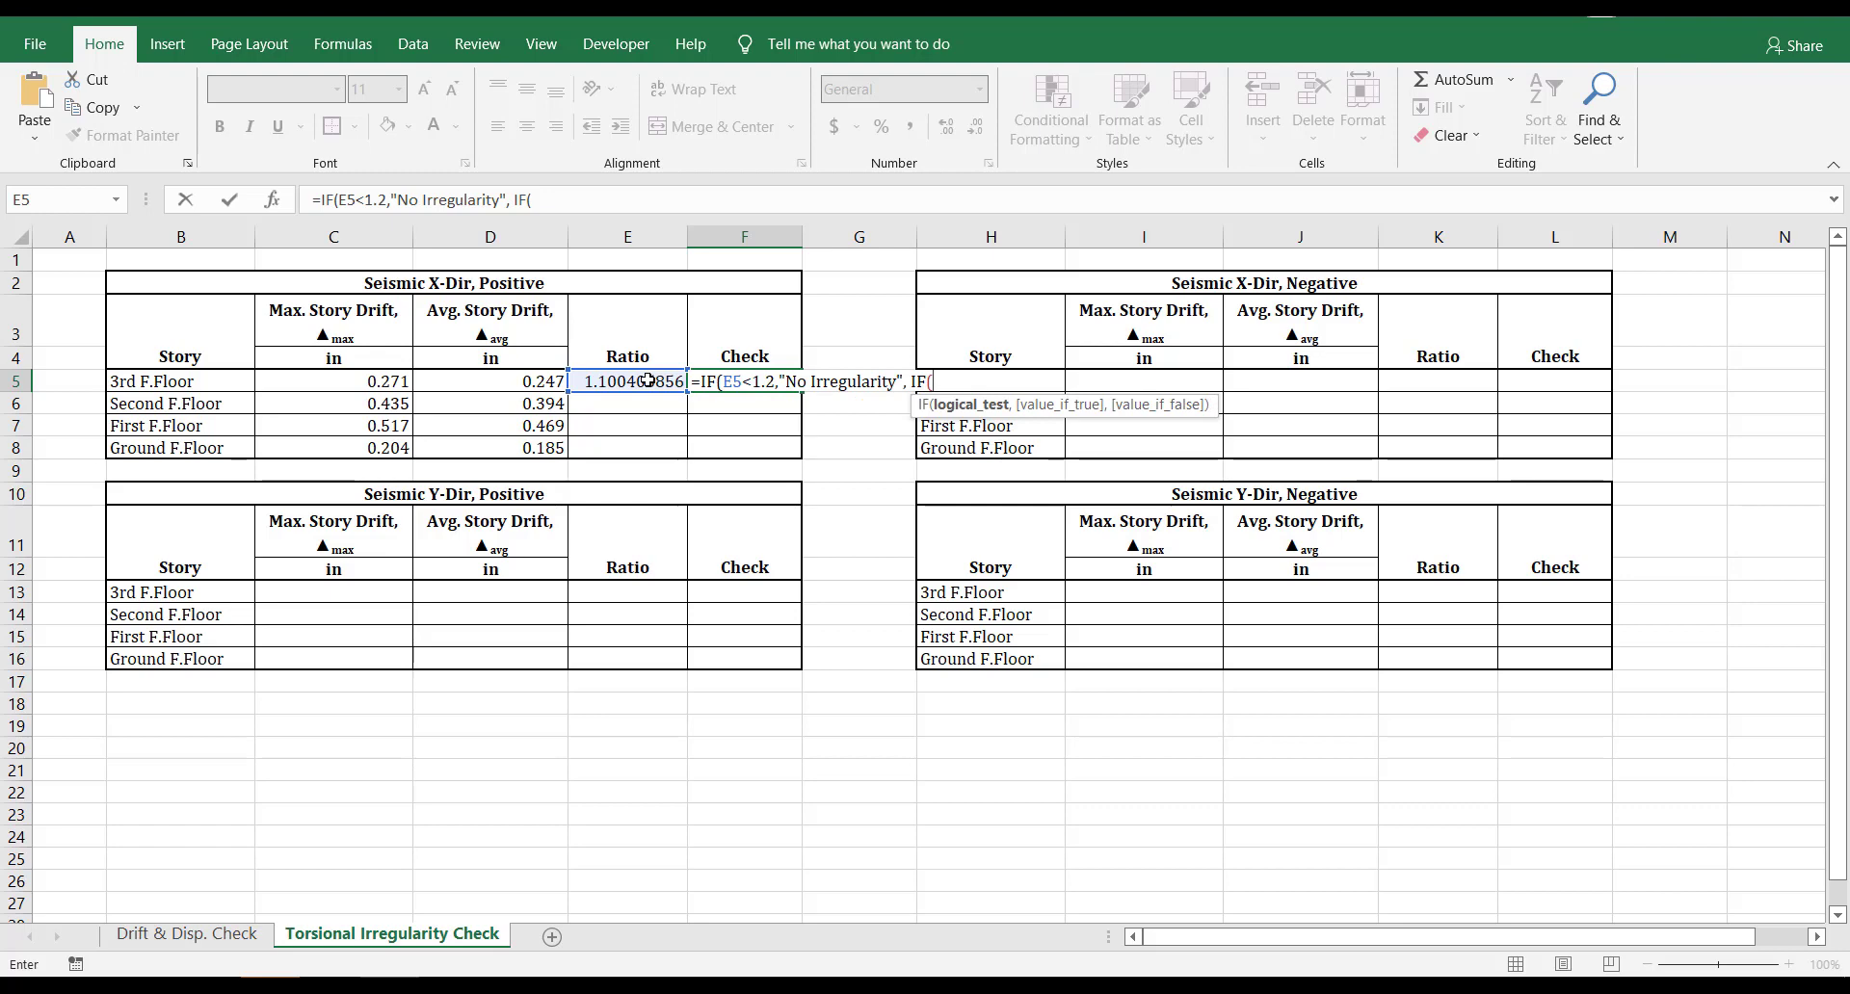
left_click(647, 381)
type(">")
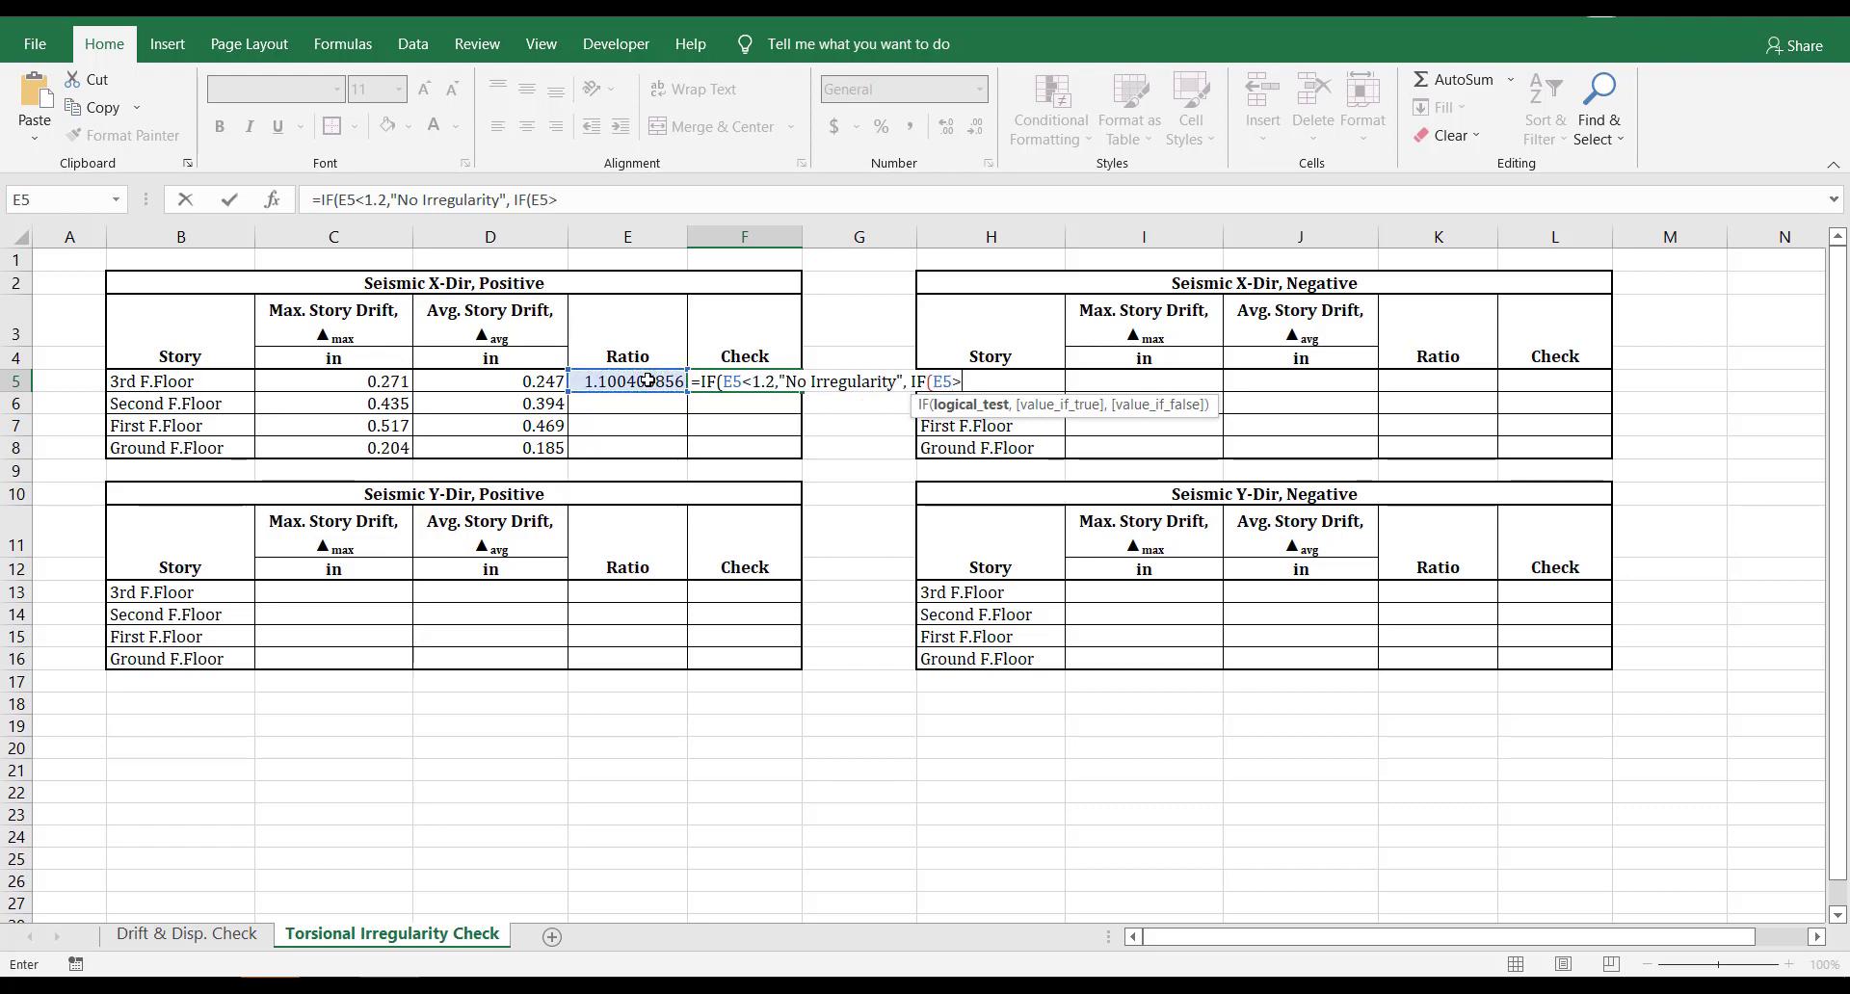
type("1.4,\"Ext")
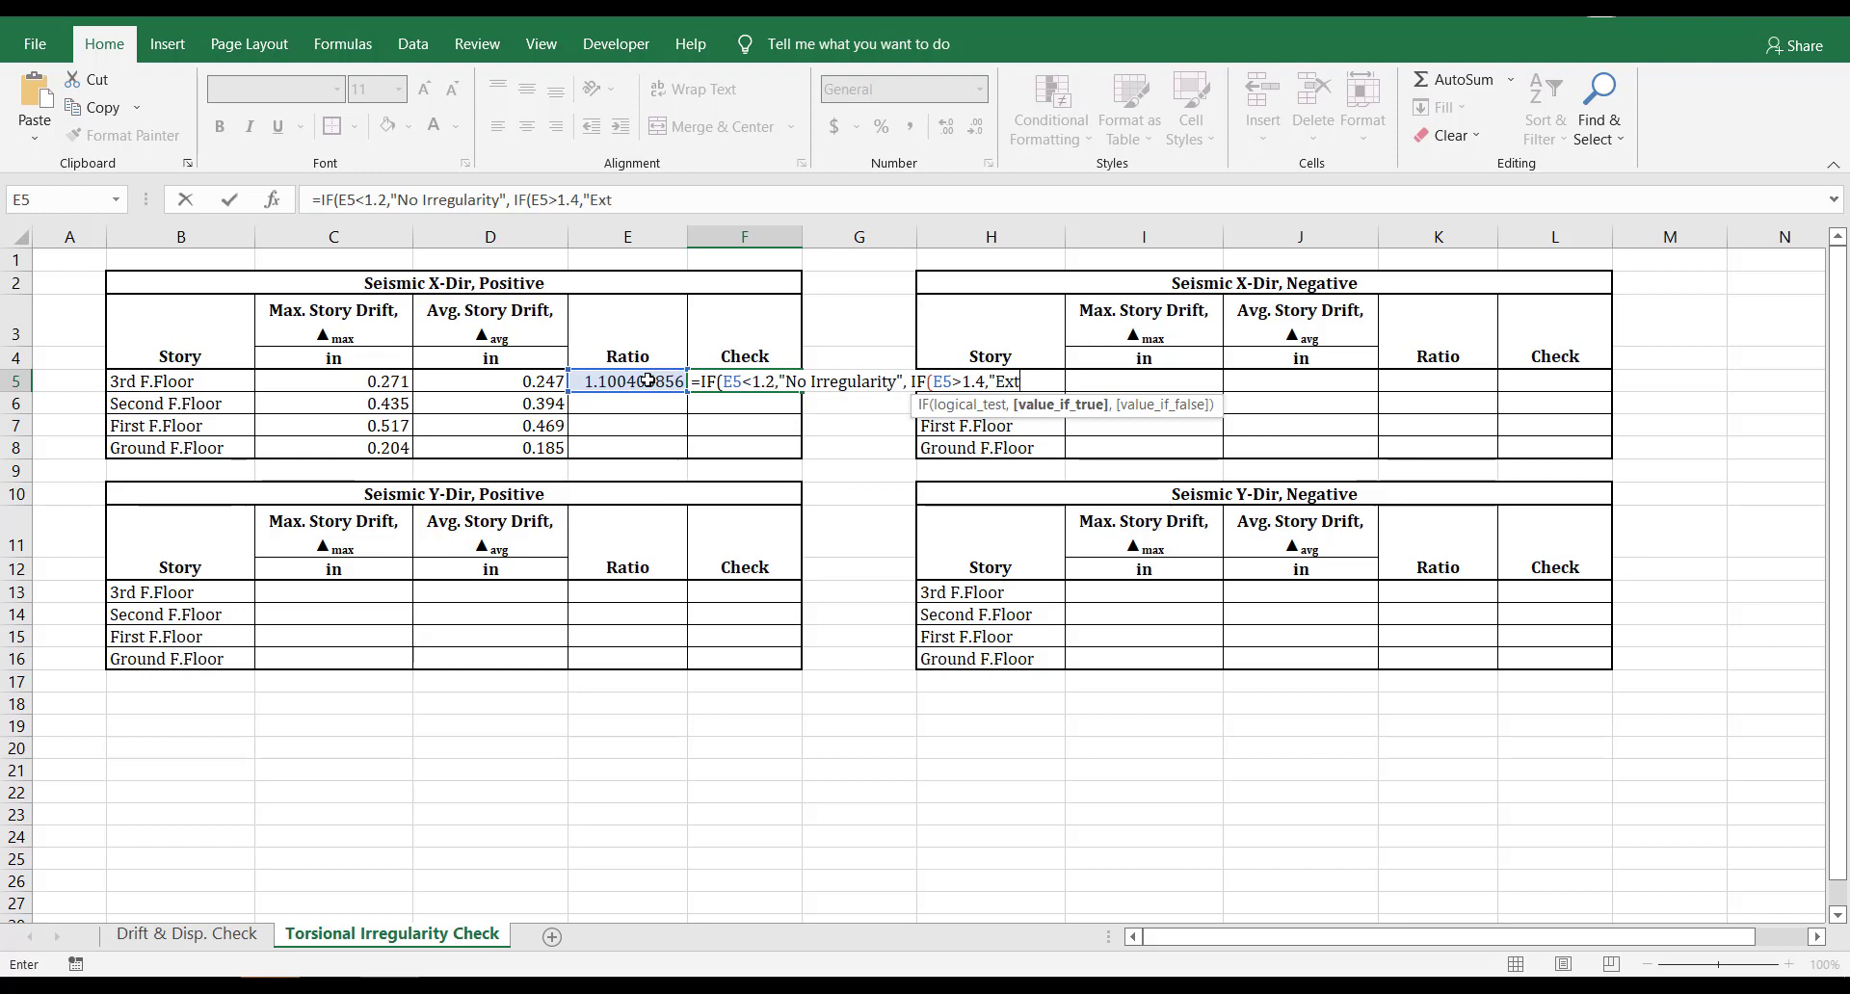
type(". Irregularity\"")
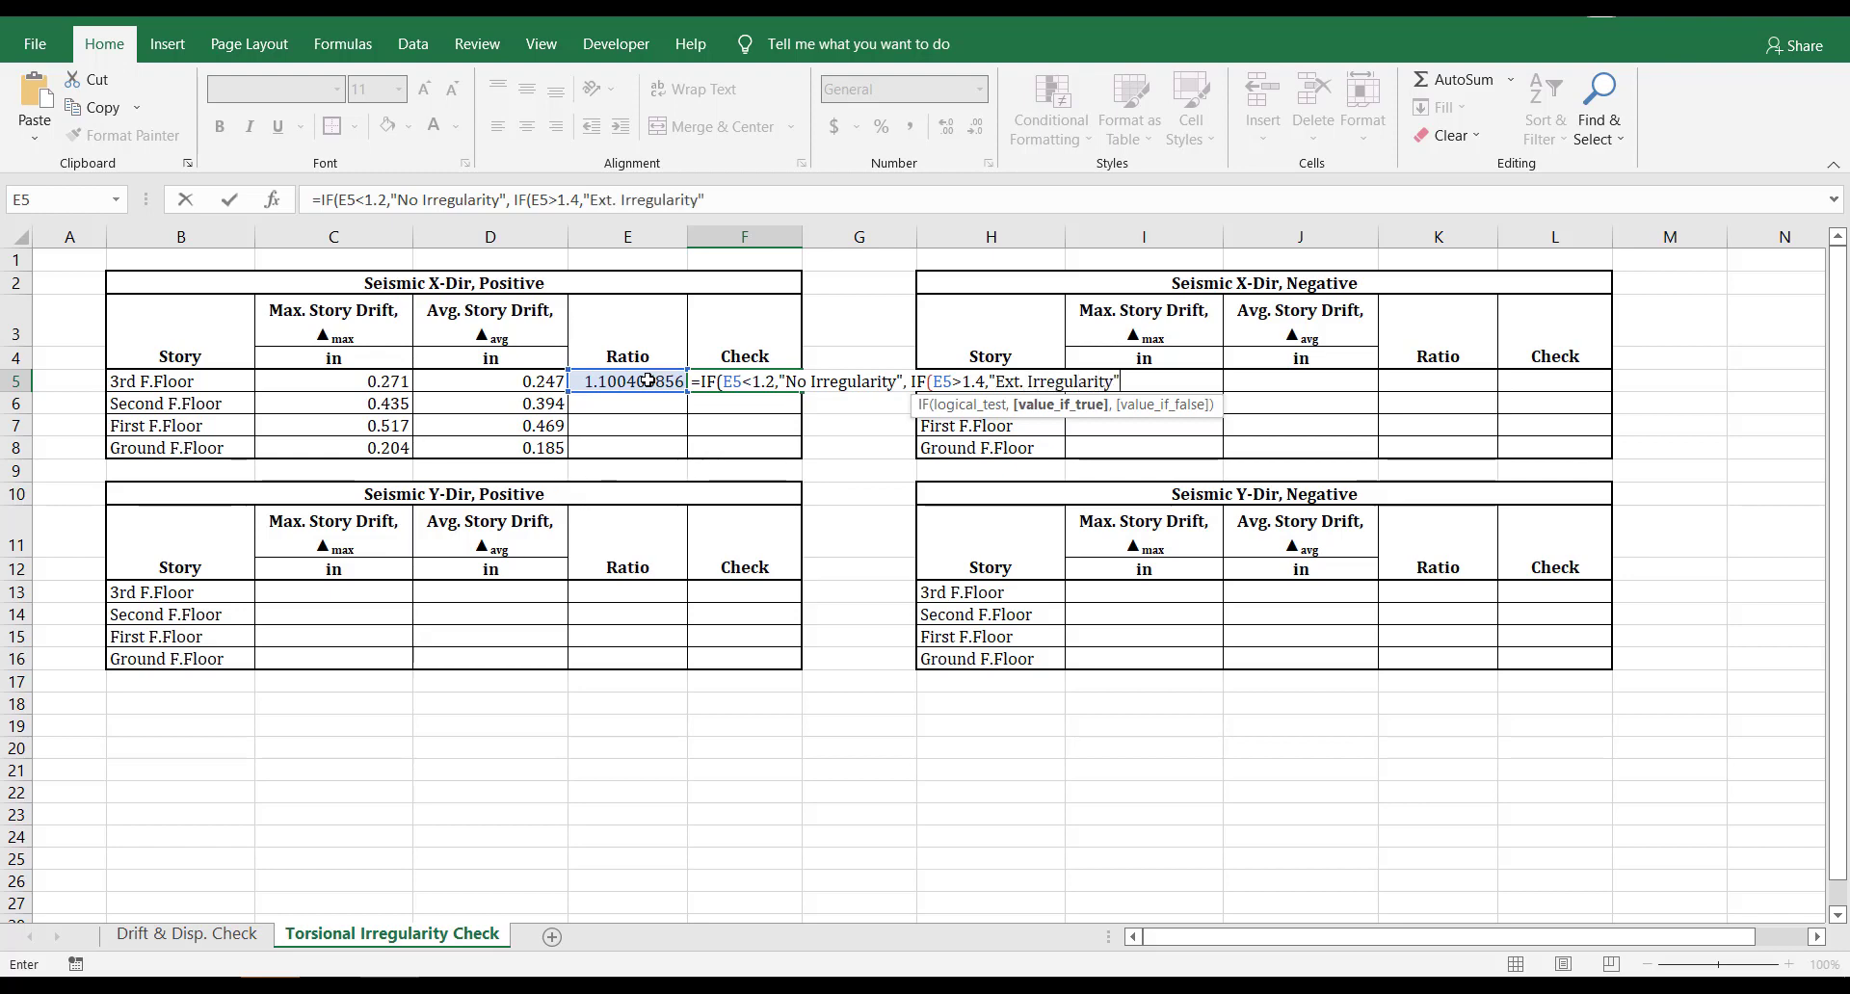
type(",")
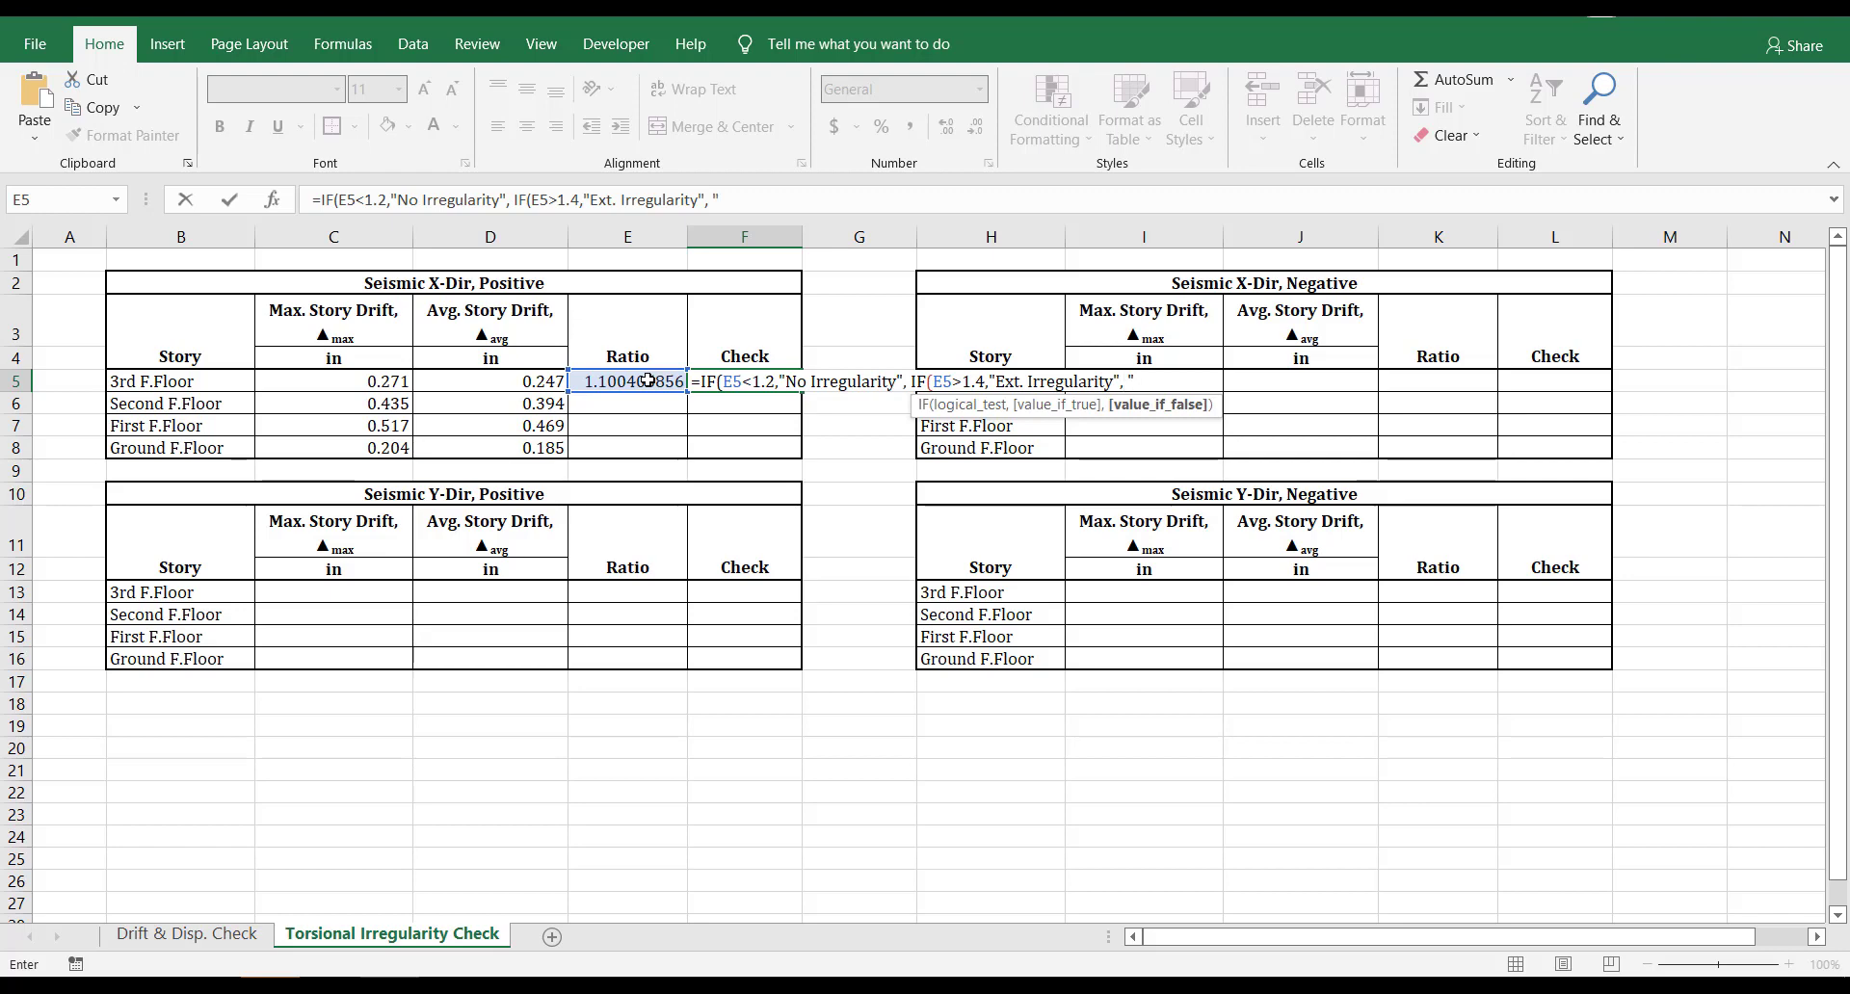
type(" \"Irregular")
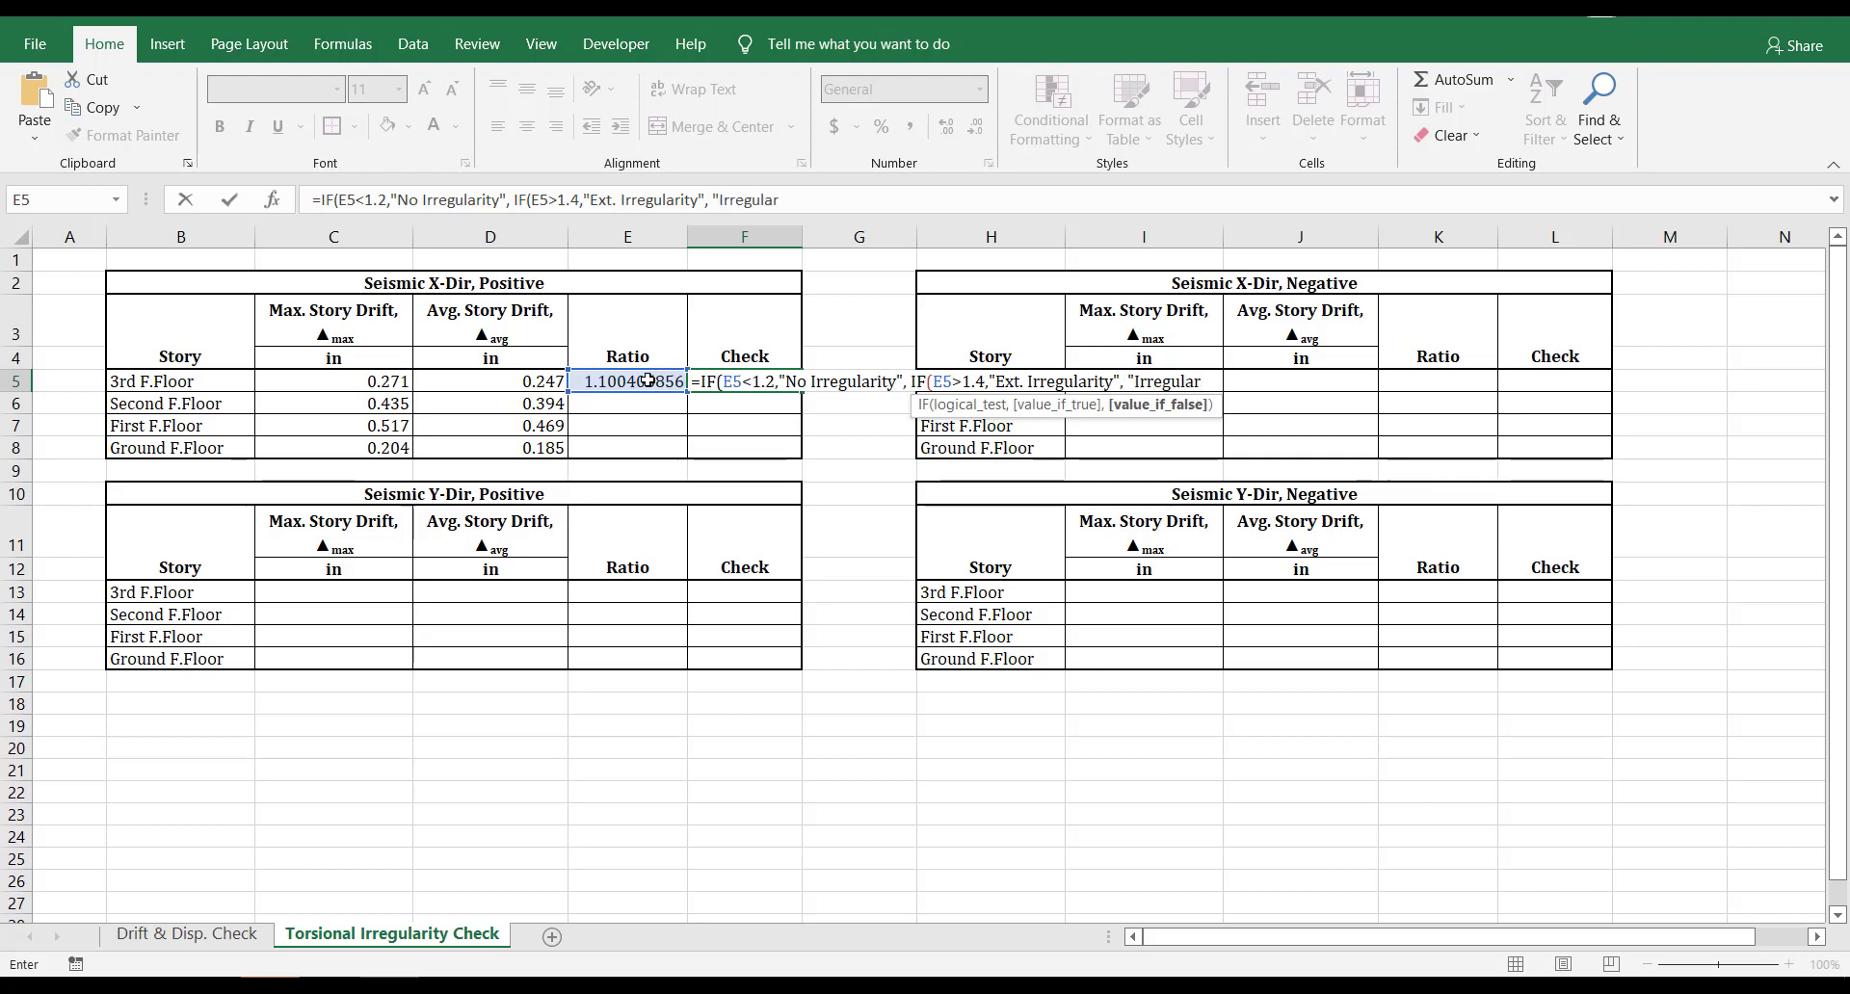
type("ity Exists")
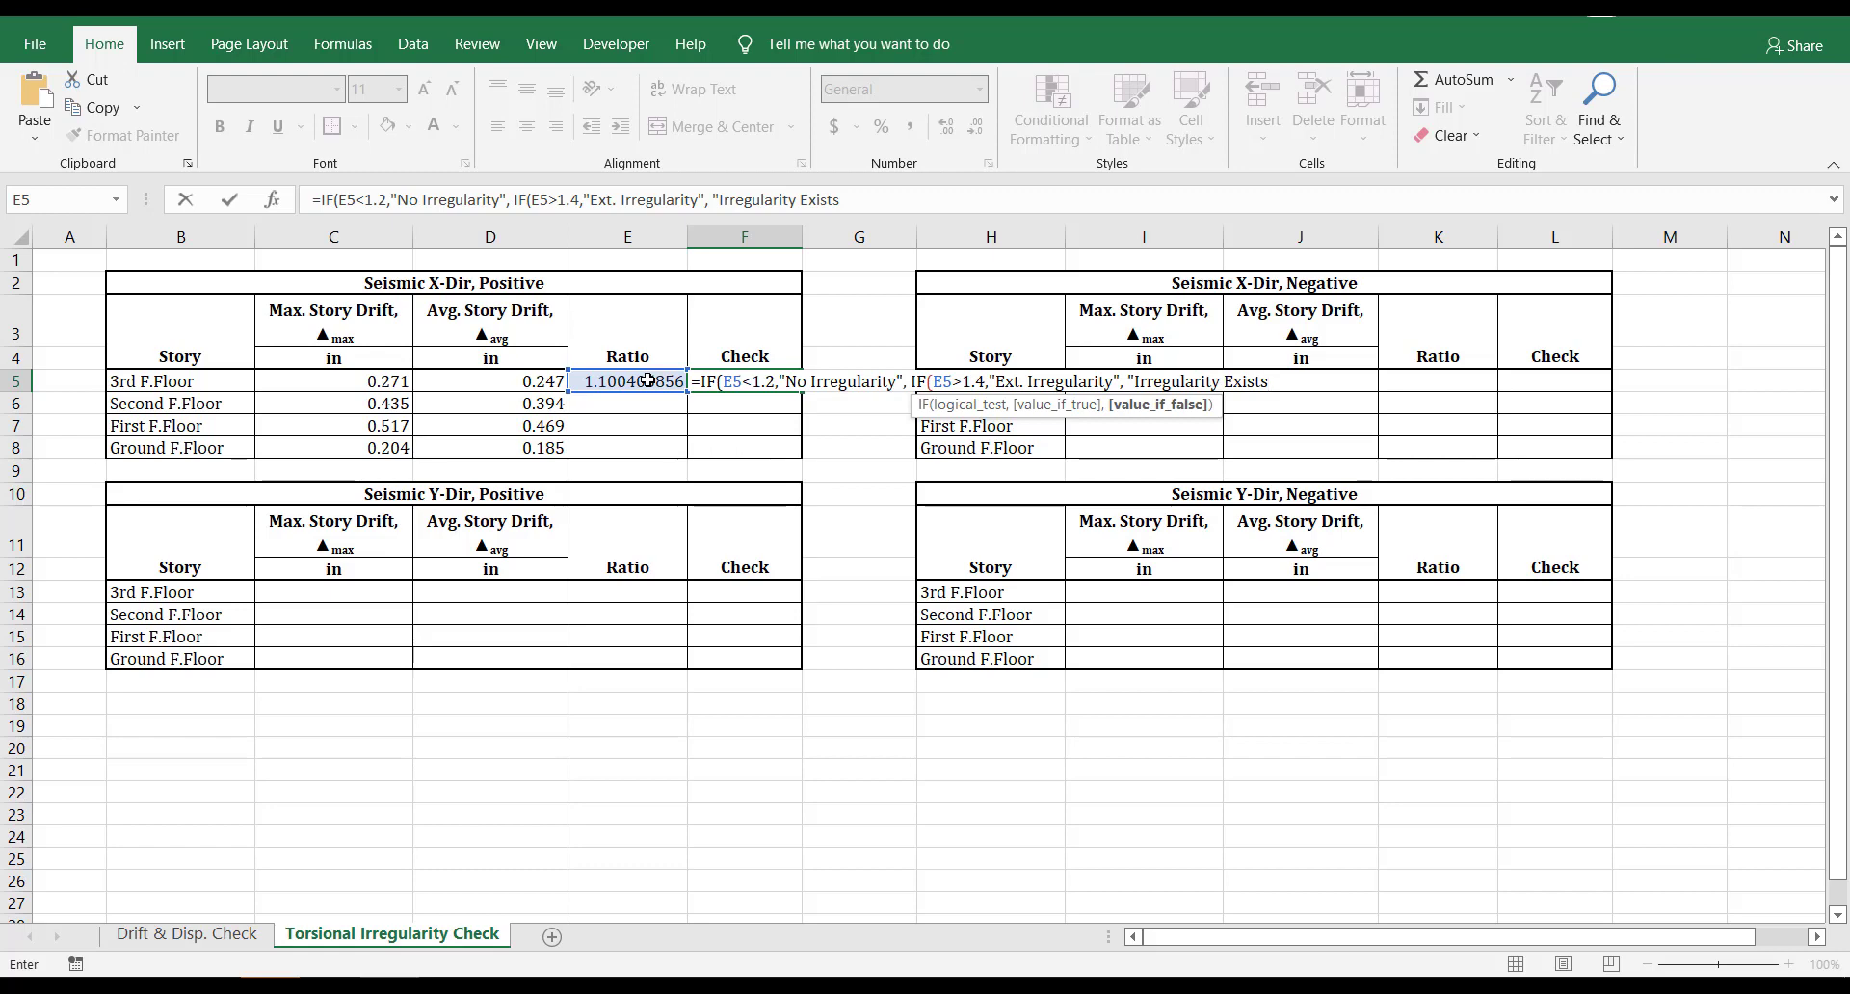
type("\")")
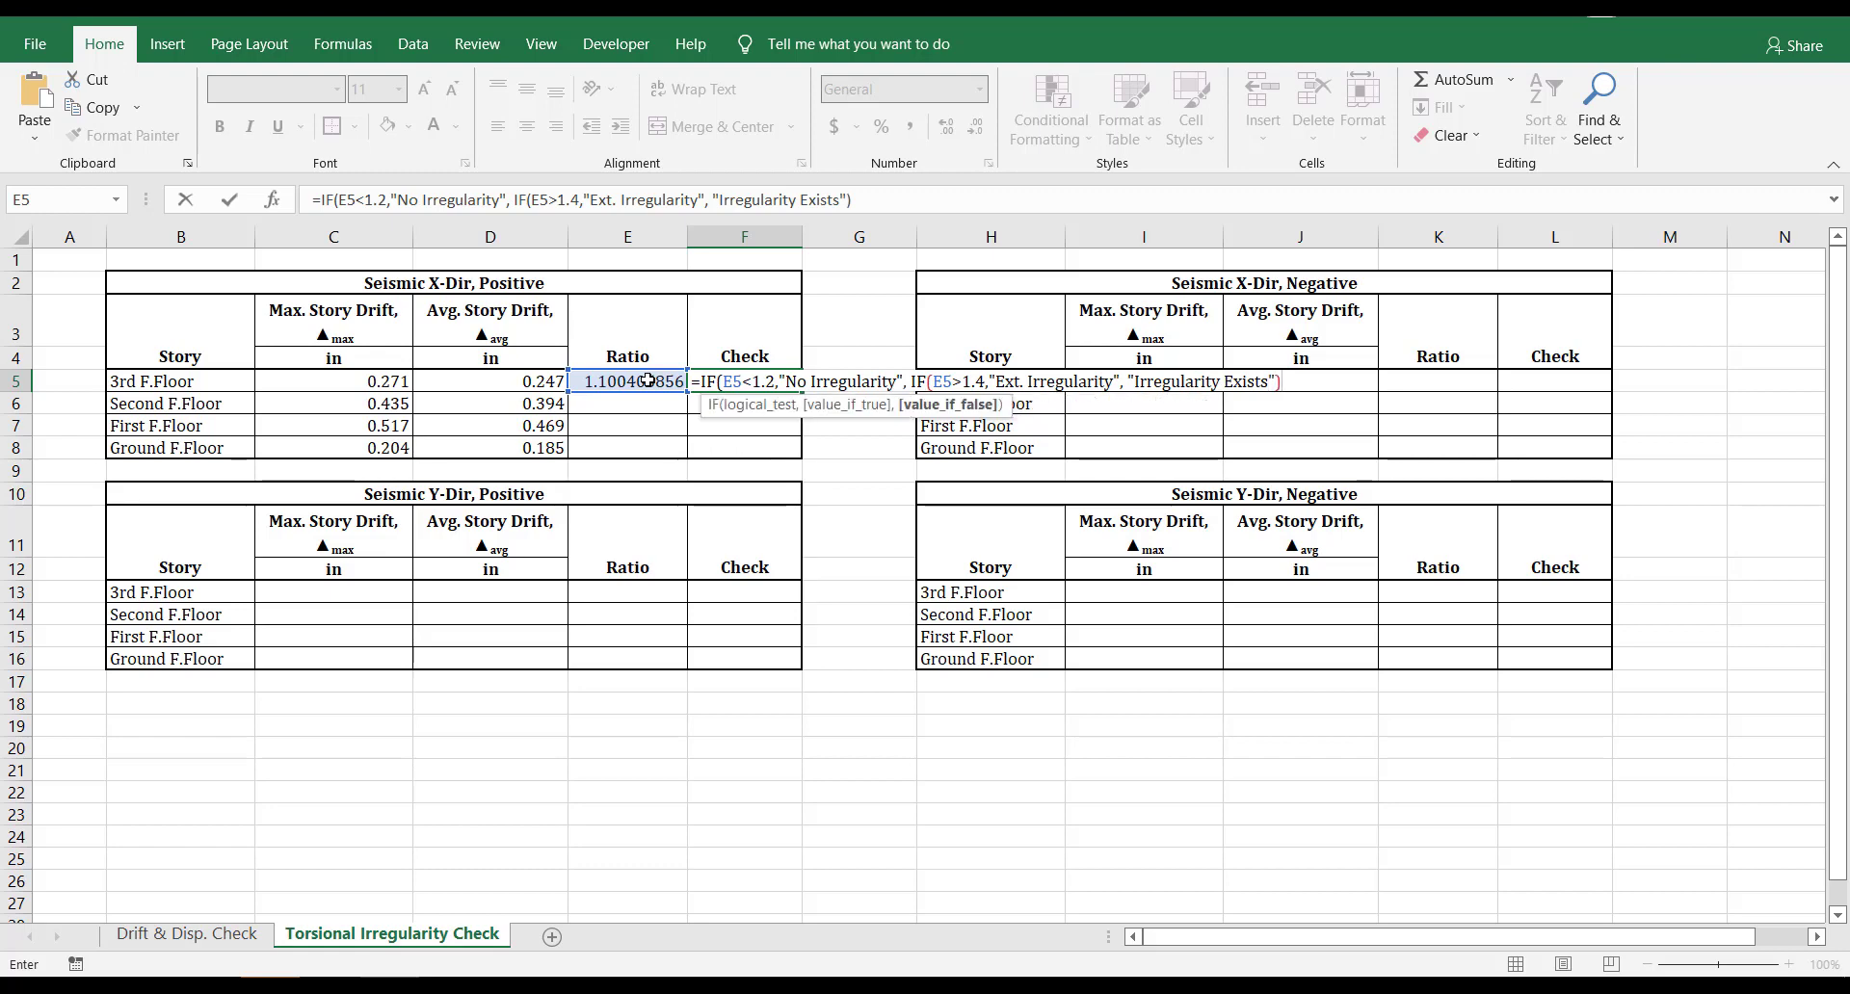
left_click(1113, 377)
type("Exist")
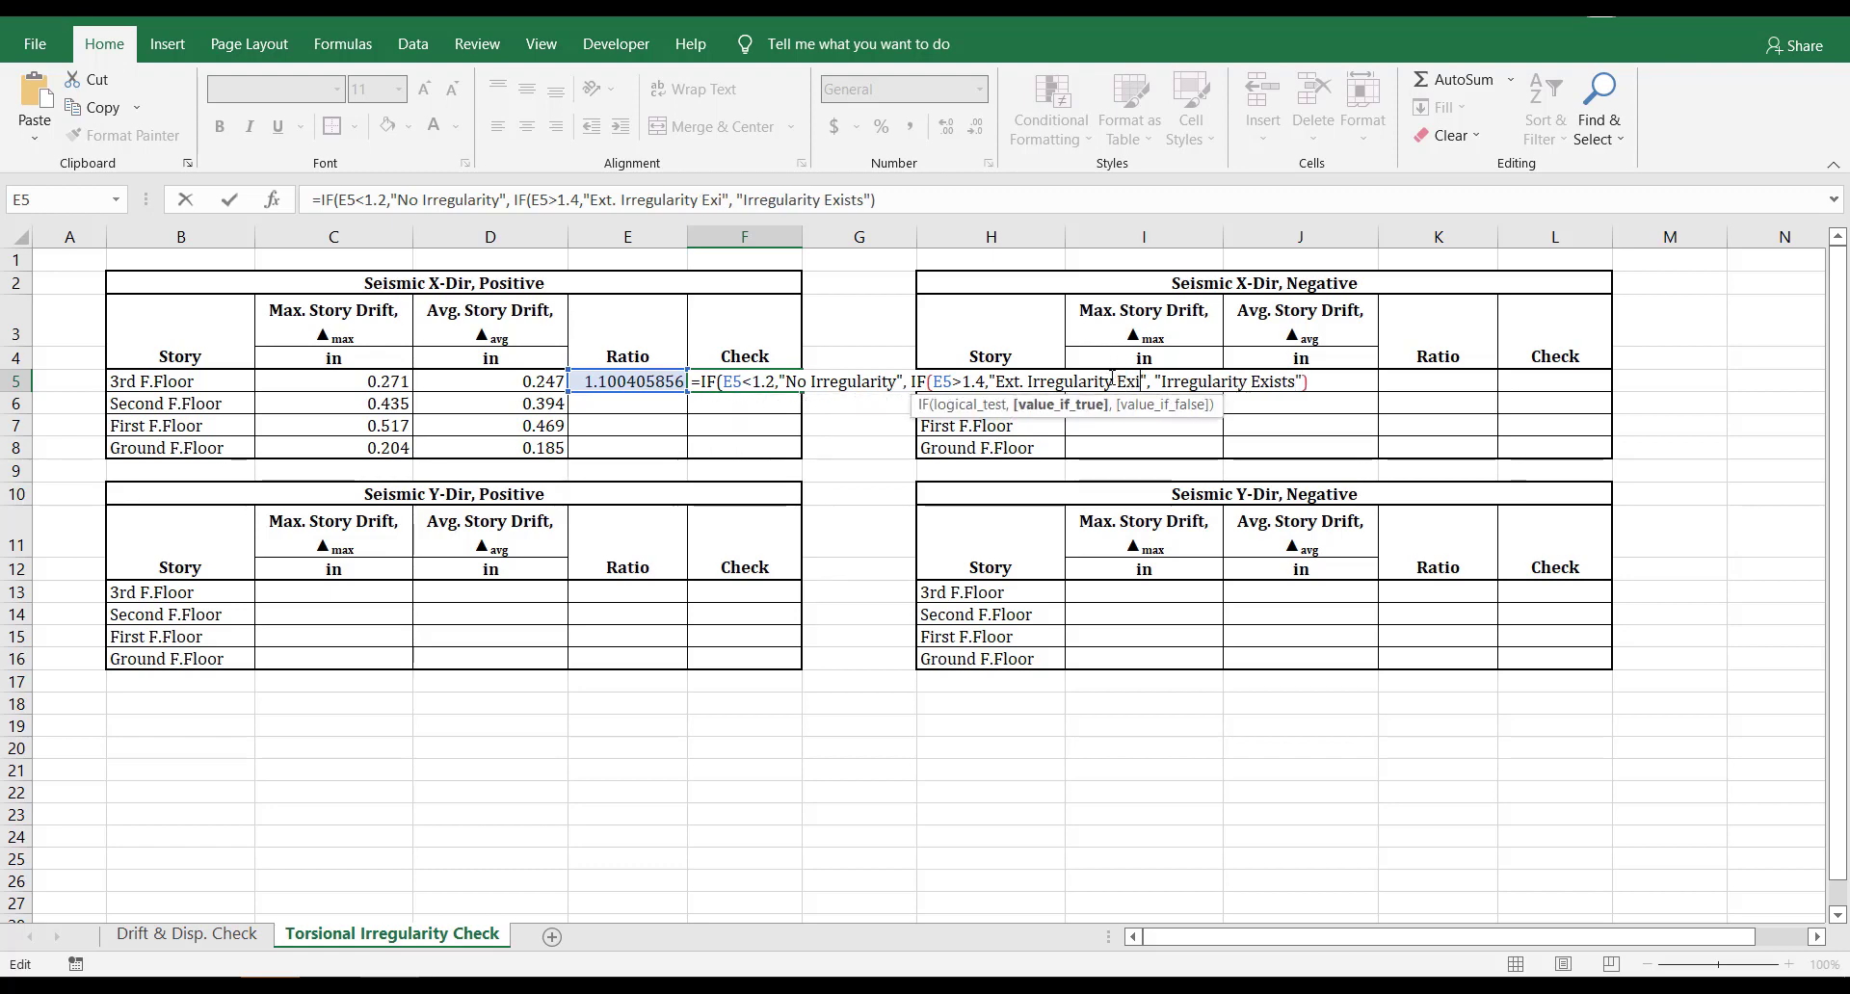
type("s")
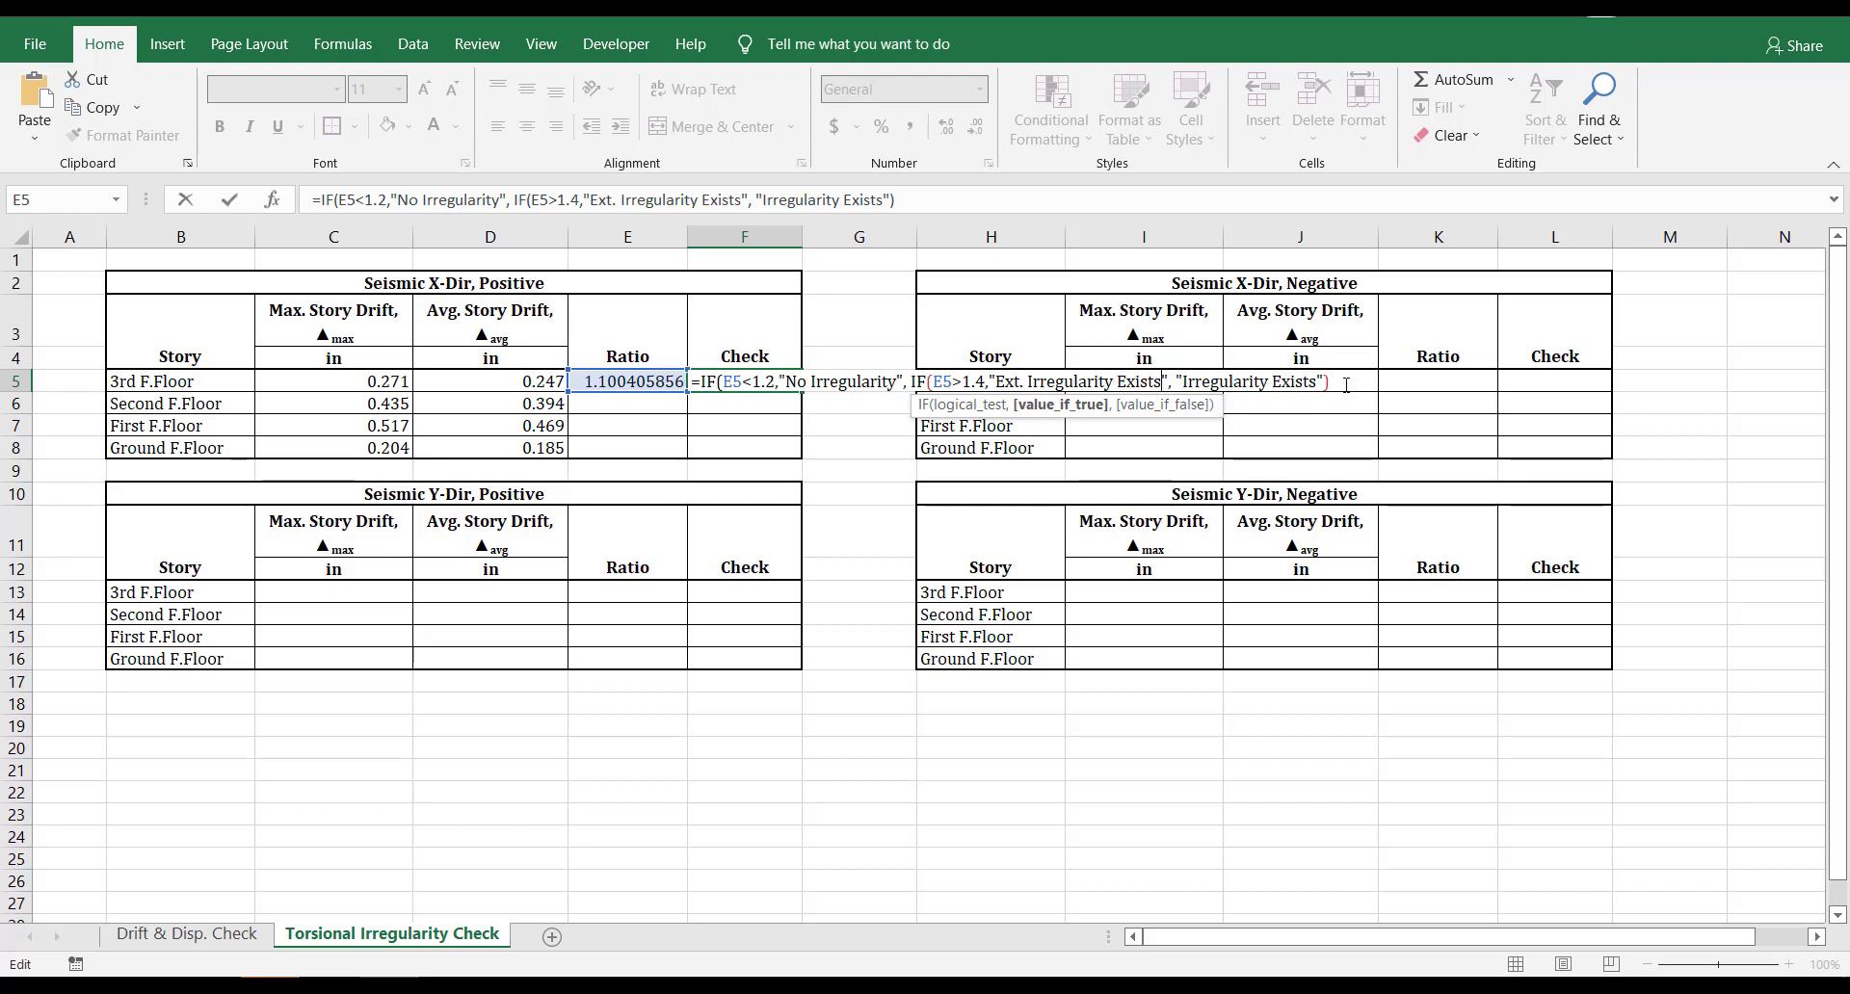
left_click(1346, 385)
key("Return")
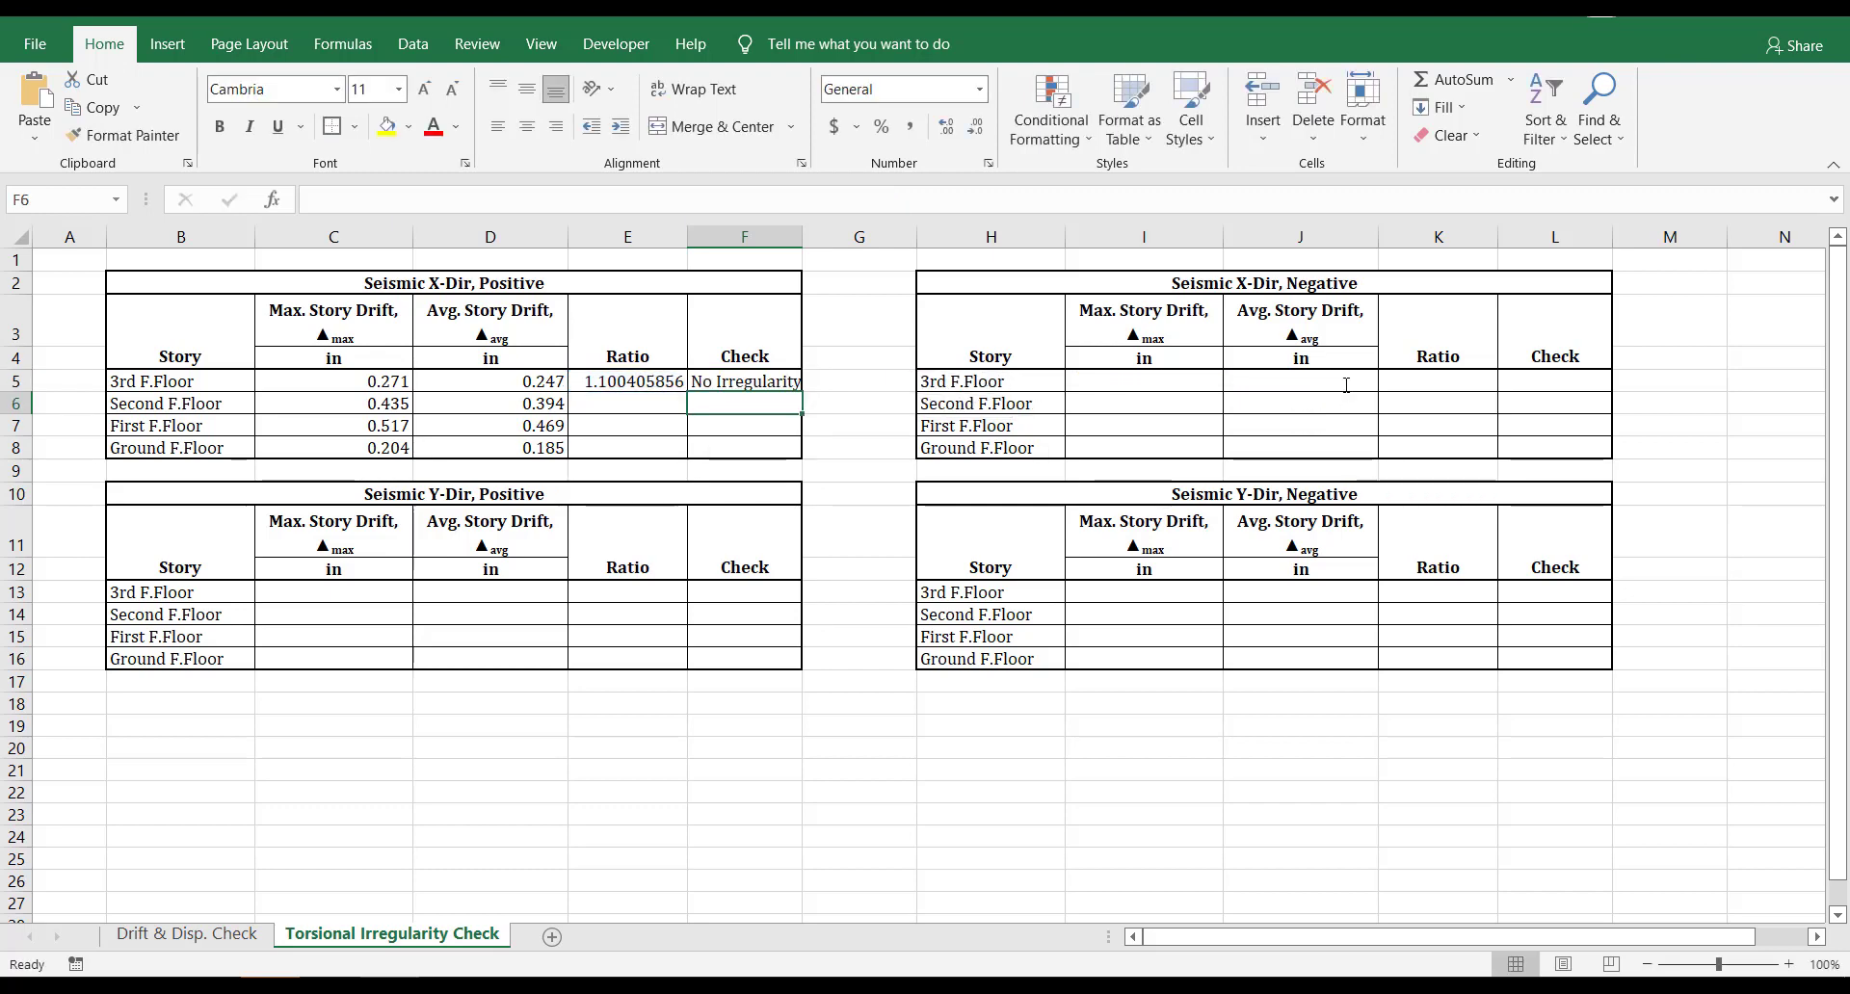
Fill the E5 ratio and F5 check formulas down to row 8.
left_click(642, 384)
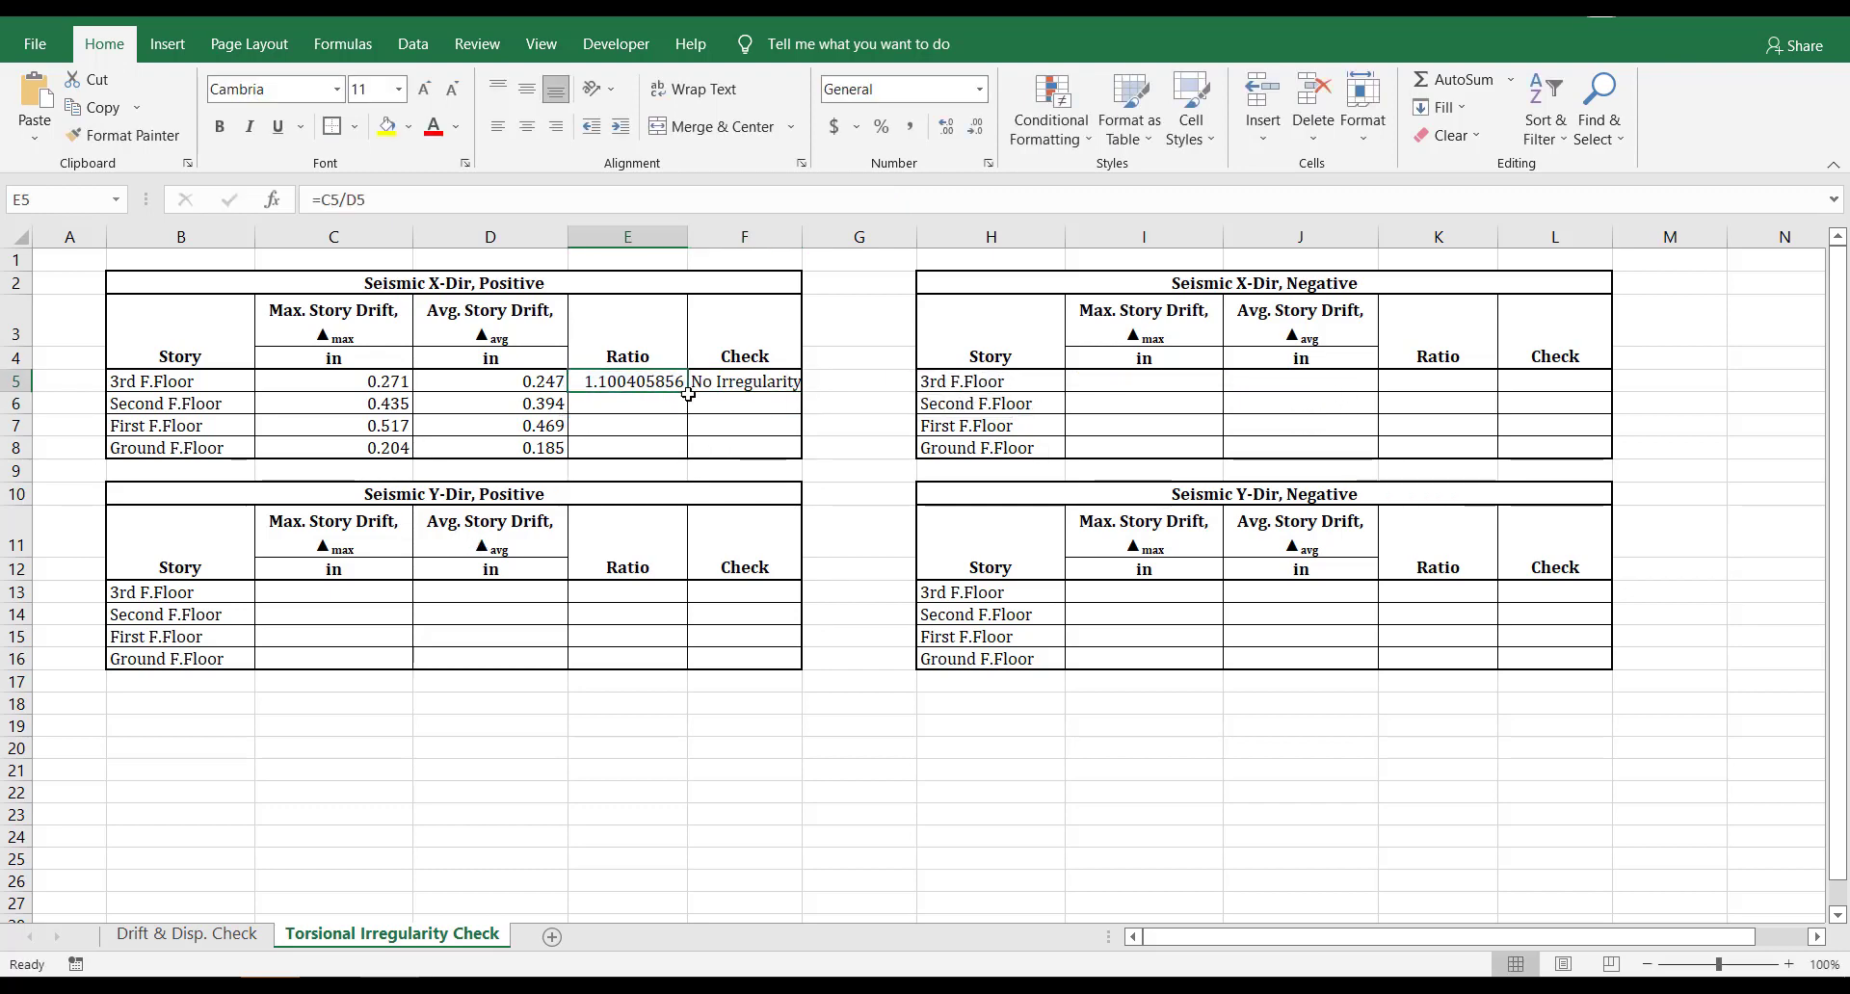
left_click_drag(688, 394, 688, 457)
left_click(790, 385)
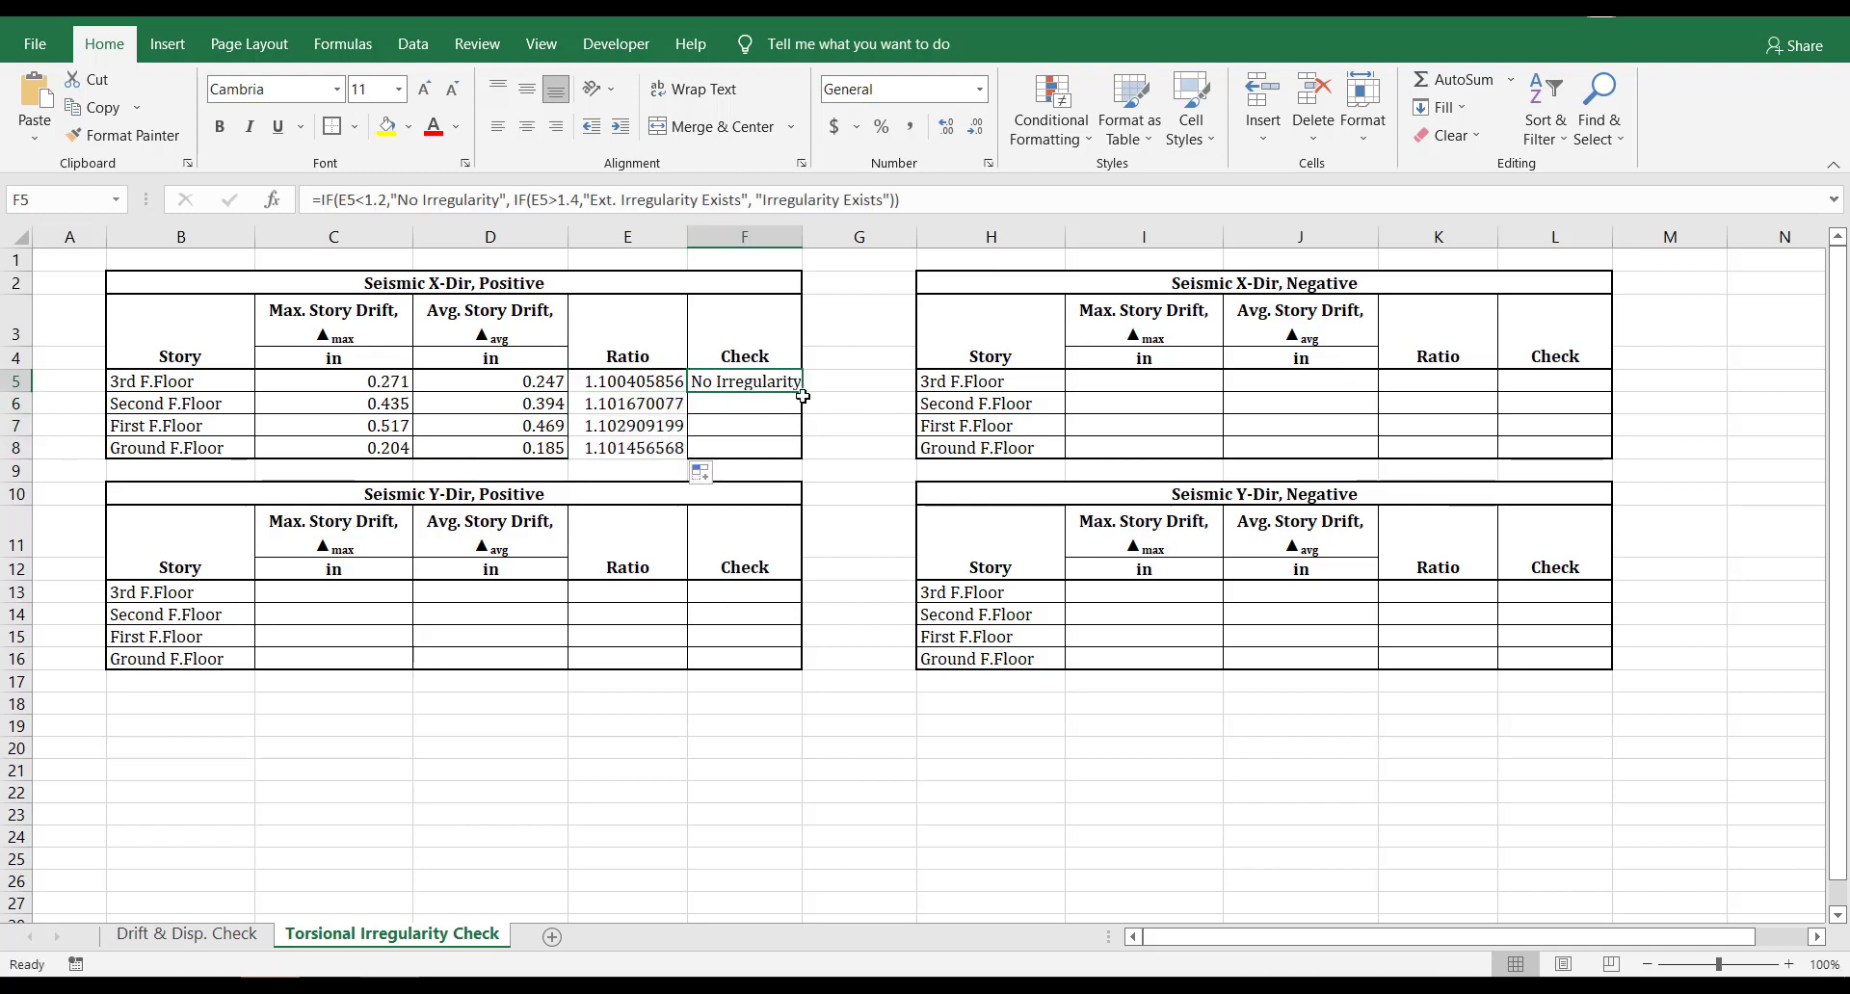
left_click_drag(802, 396, 802, 456)
left_click(838, 722)
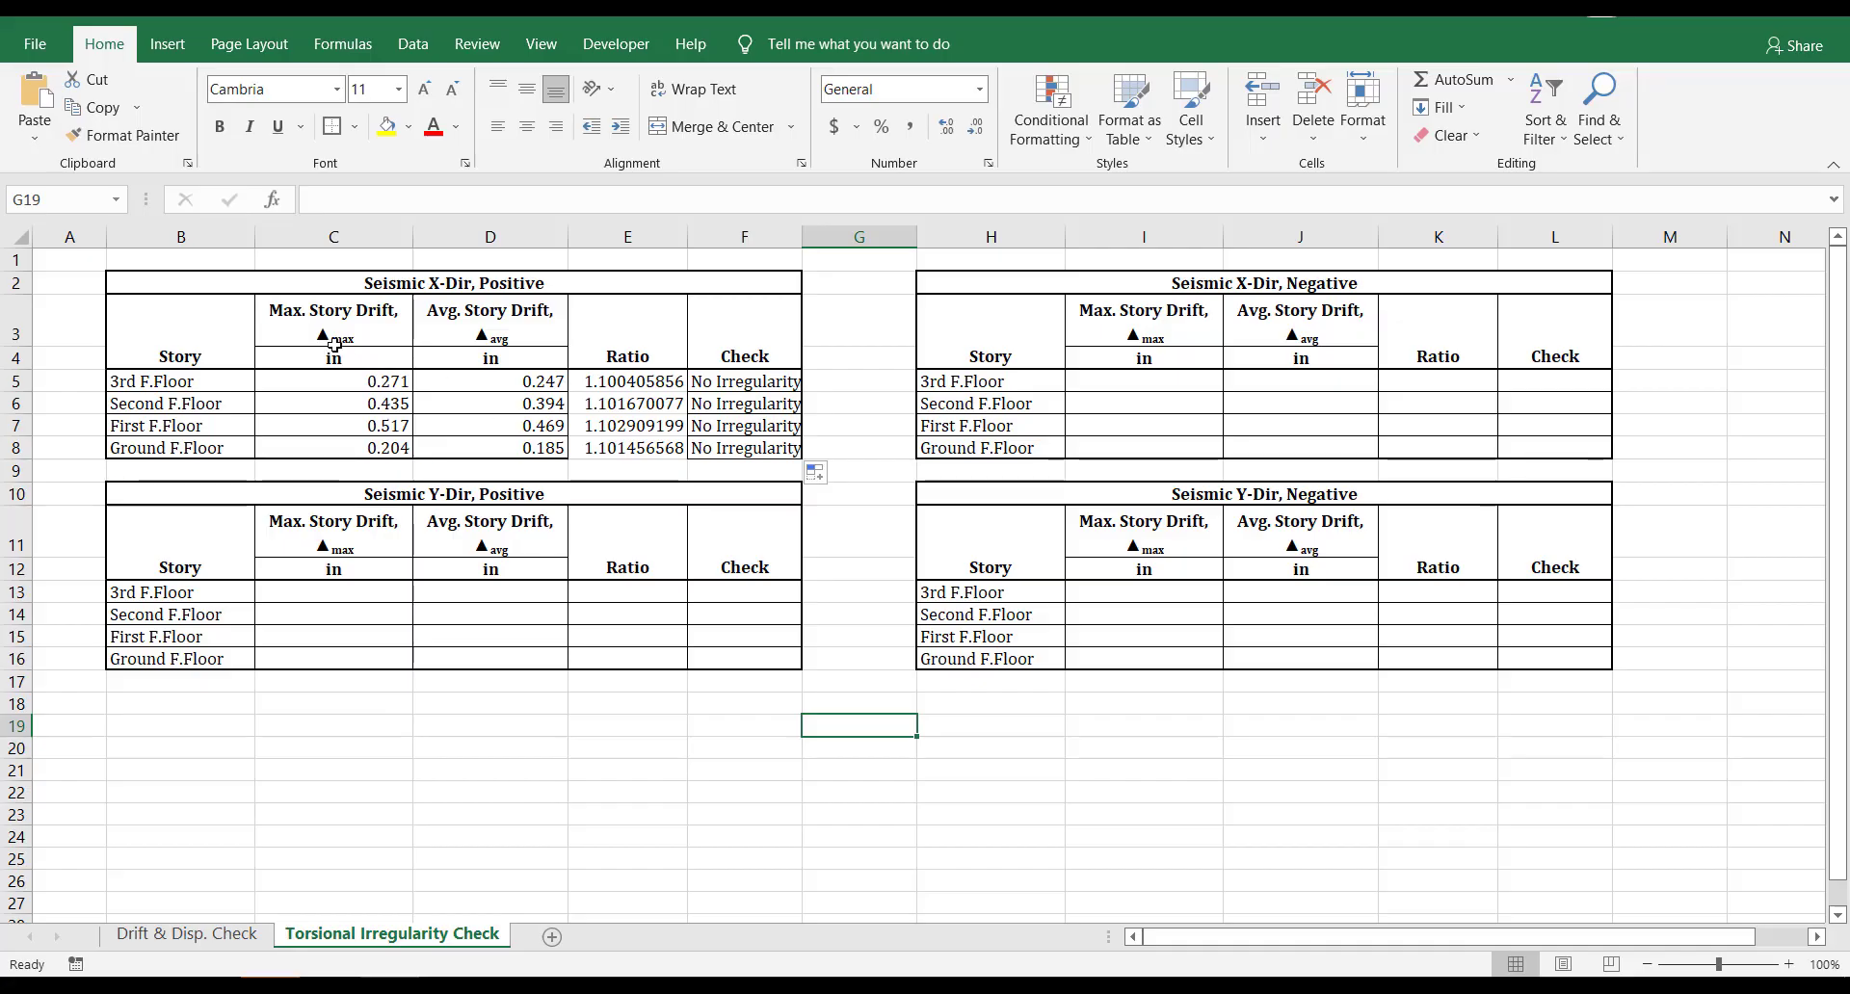
left_click_drag(191, 289, 771, 449)
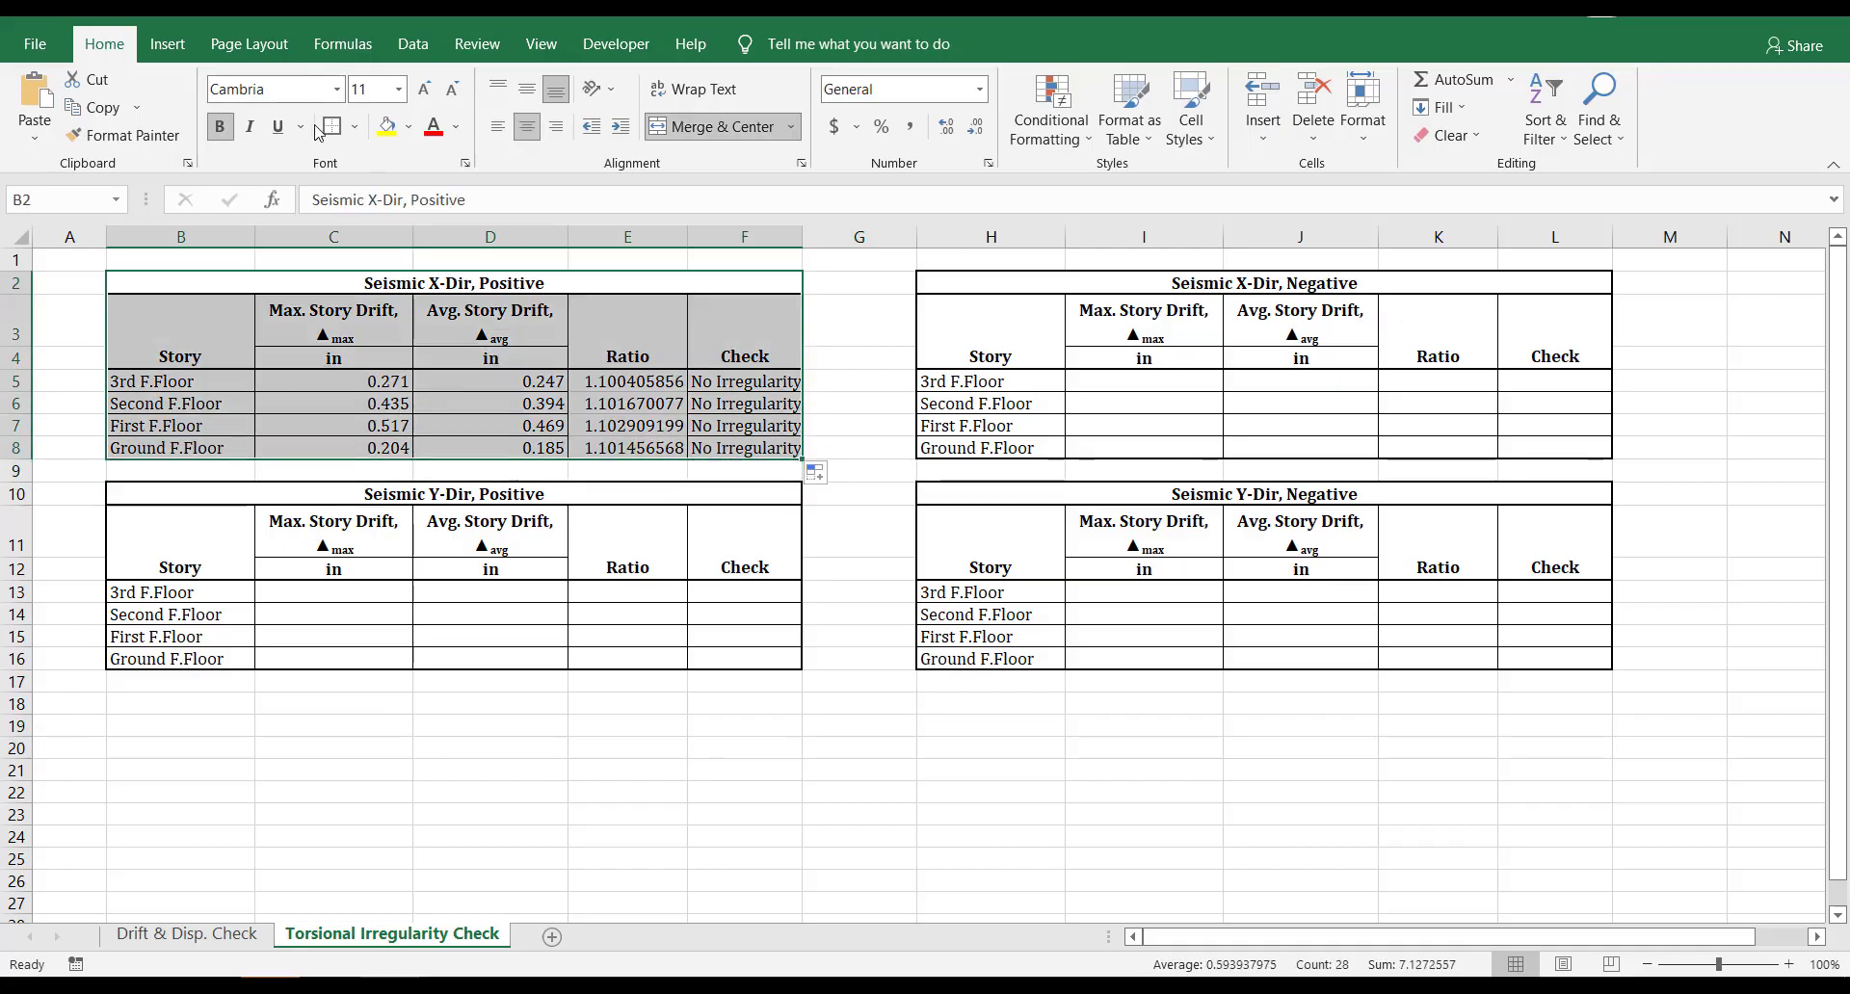
left_click(733, 776)
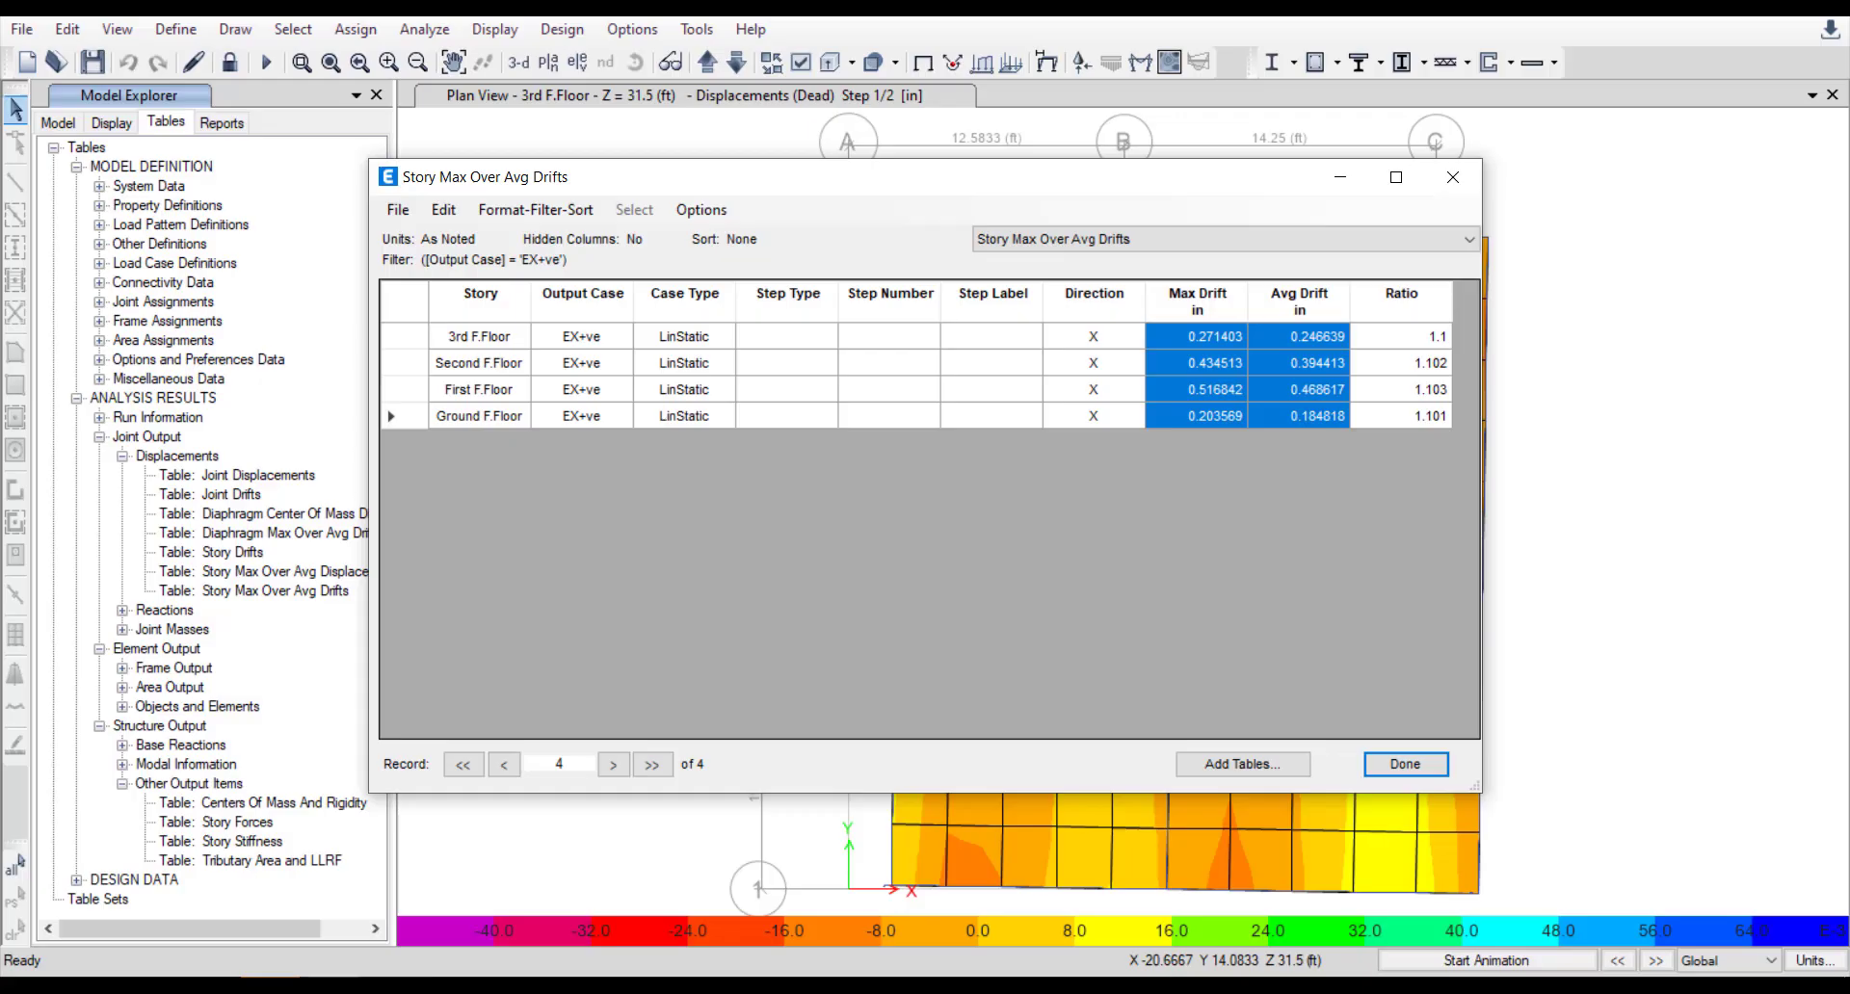
Filter the ETABS drift table to EX-ve and select the max and average drifts.
left_click(582, 299)
left_click(706, 386)
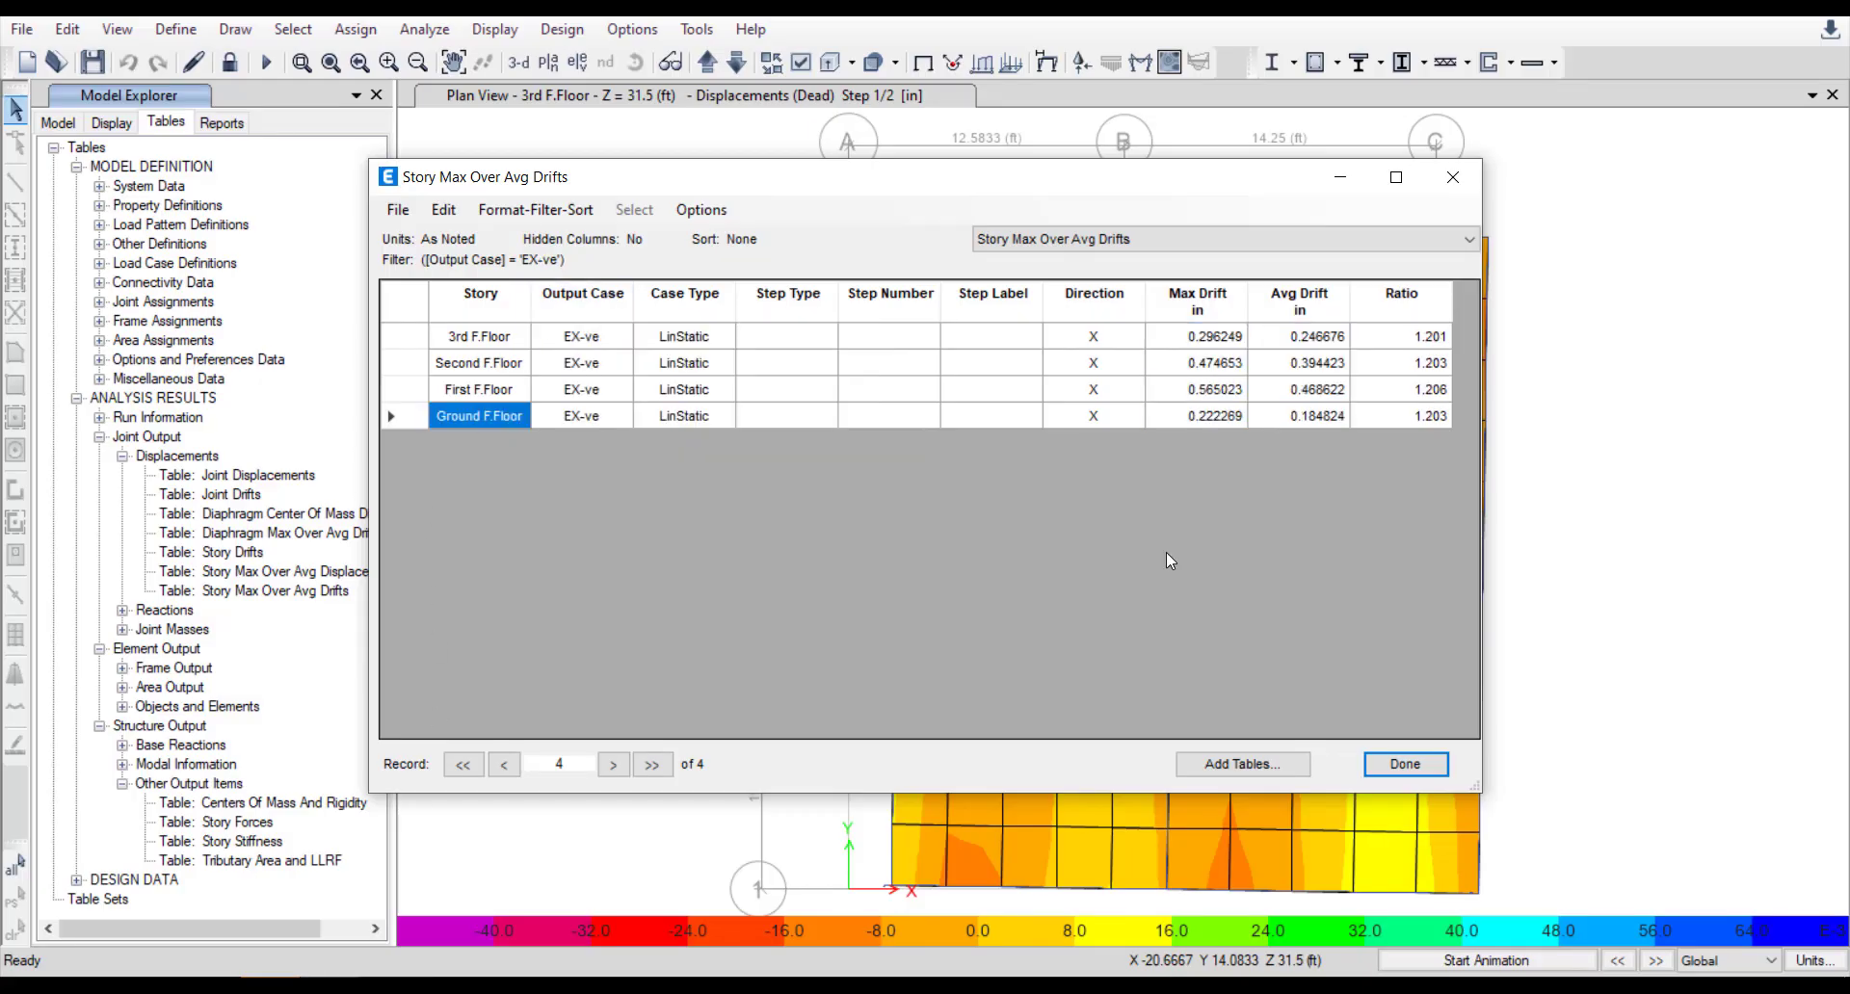
left_click(1199, 327)
left_click_drag(1204, 336, 1287, 414)
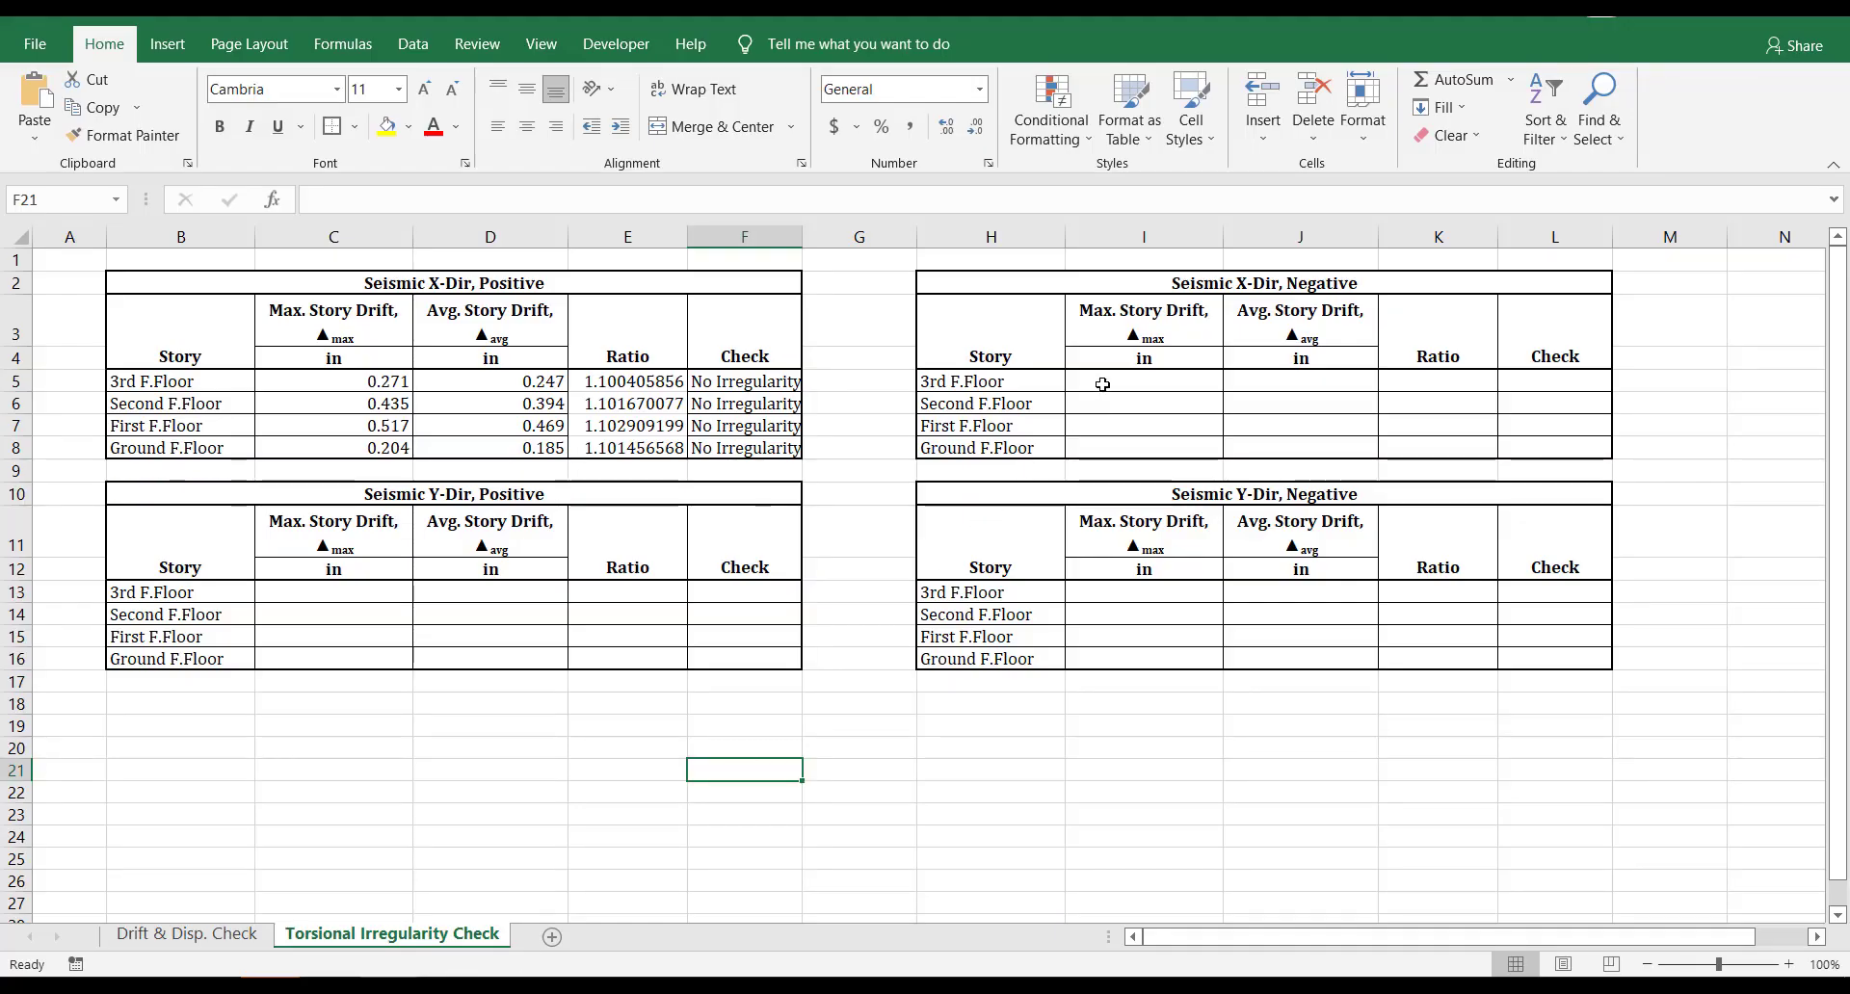
Paste the EX-ve drifts as values into I5:J8.
left_click(1118, 382)
right_click(1118, 383)
left_click(1204, 488)
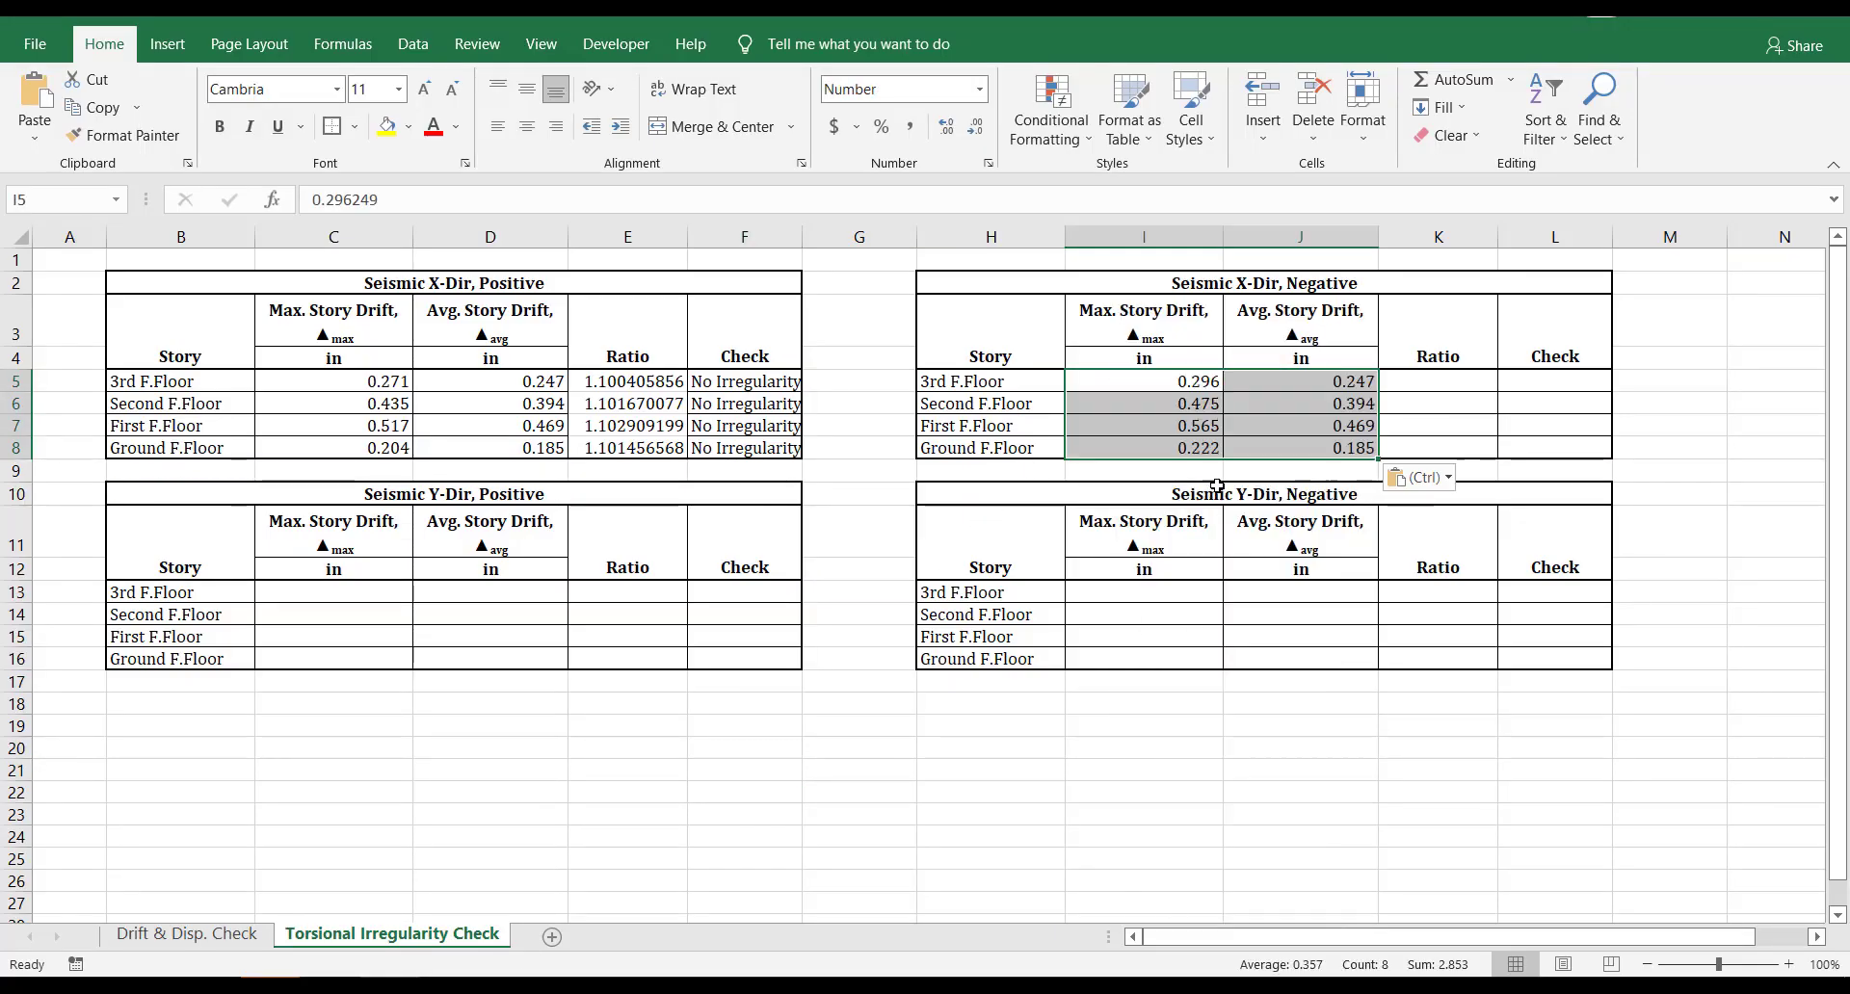
Copy the E5 ratio and F5 check formulas into K5 and L5, widening column L.
left_click(679, 382)
key("ctrl+c")
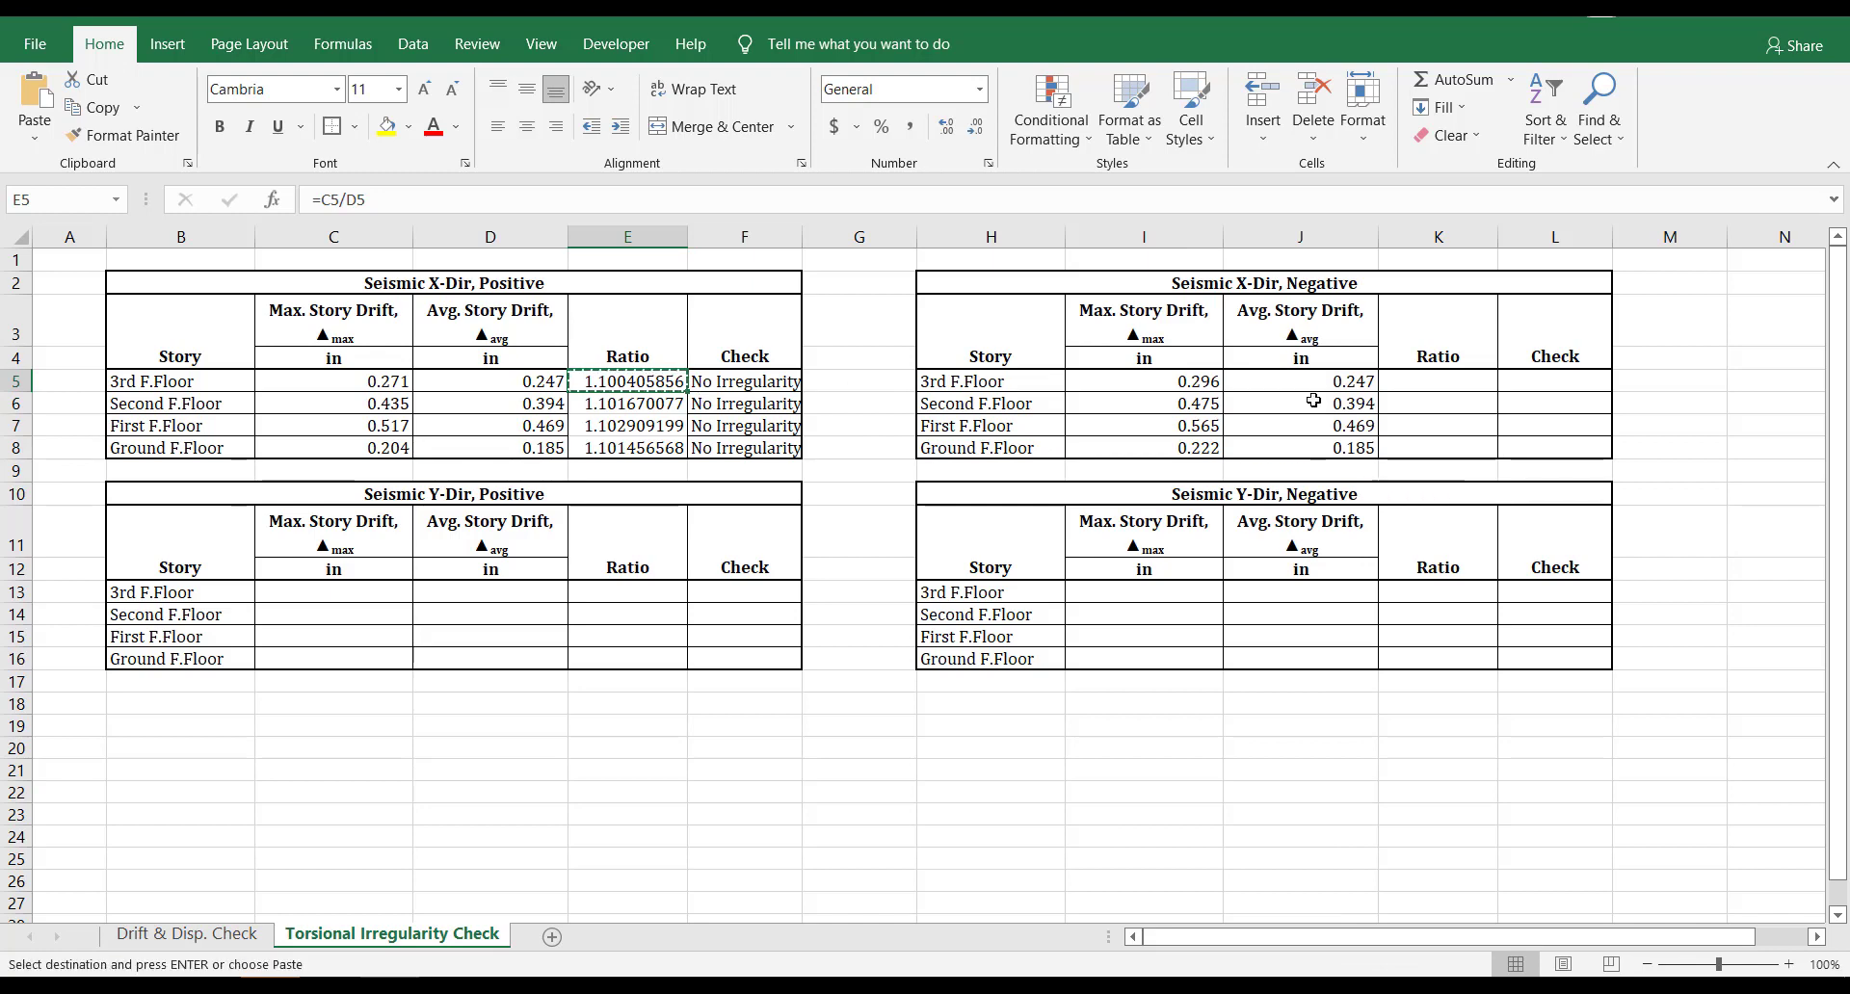
left_click(1421, 382)
key("ctrl+v")
double_click(1439, 383)
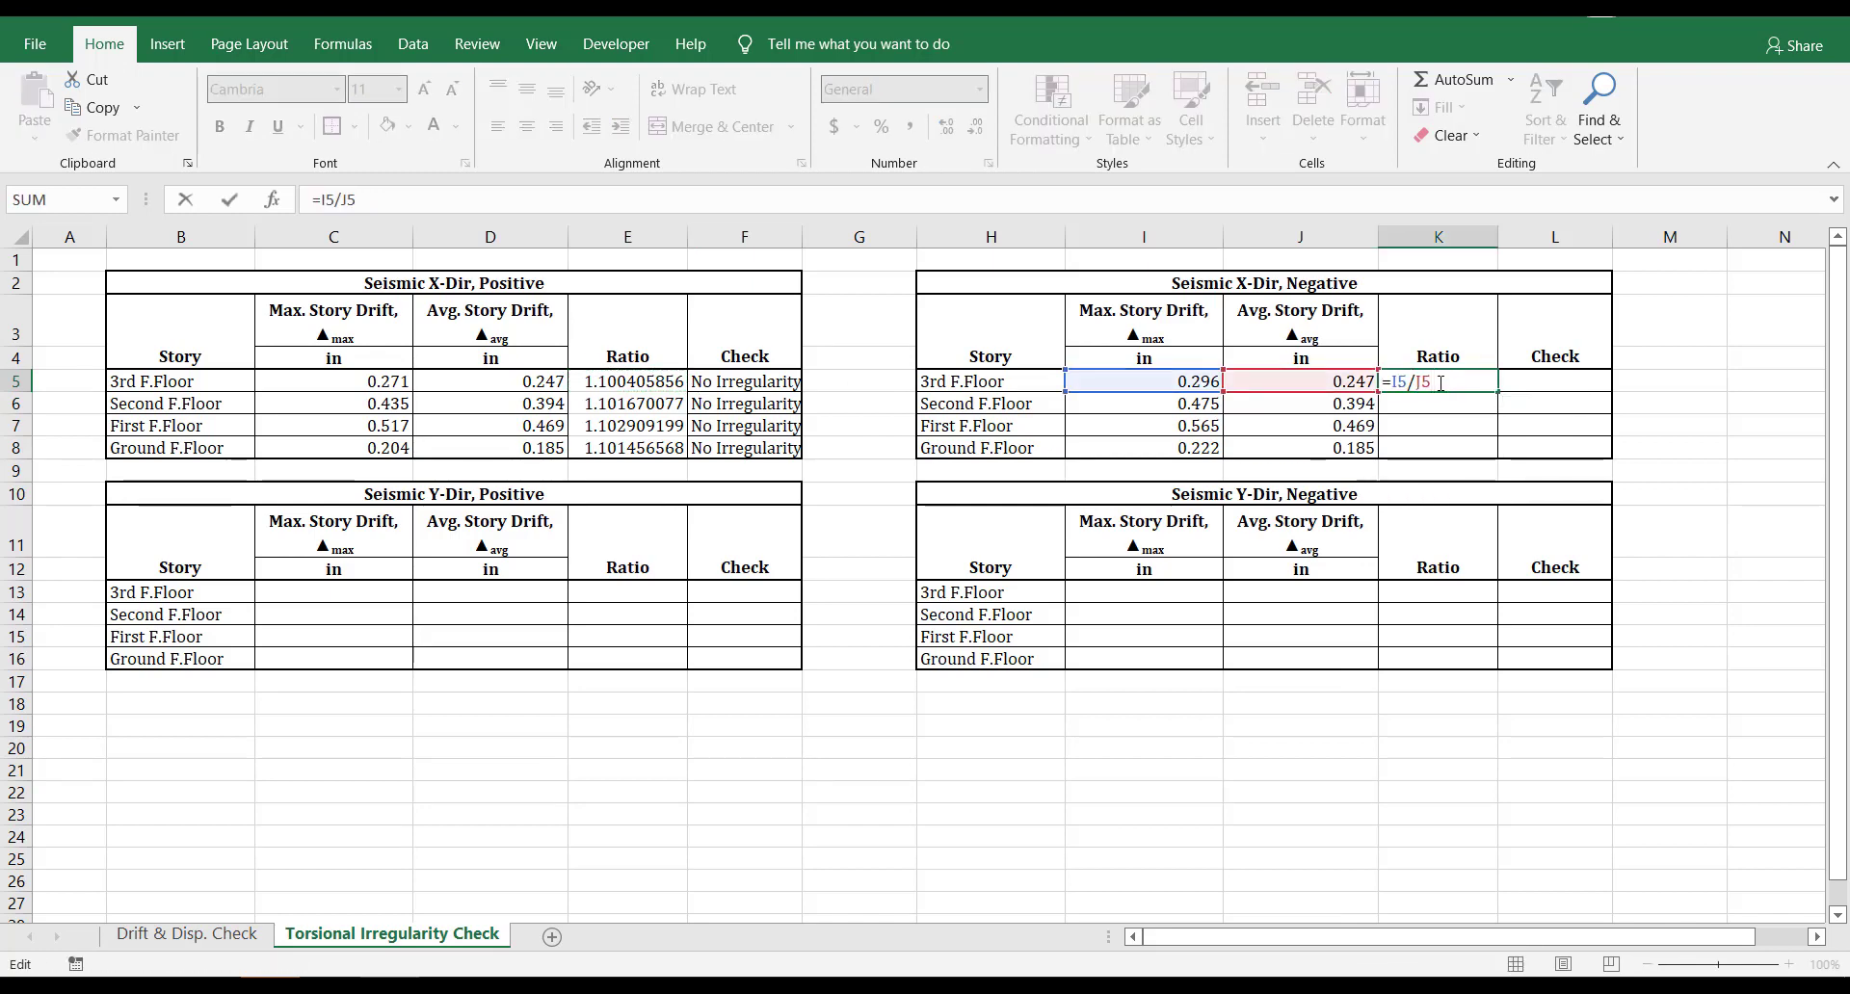
key("Return")
left_click(782, 381)
key("ctrl+c")
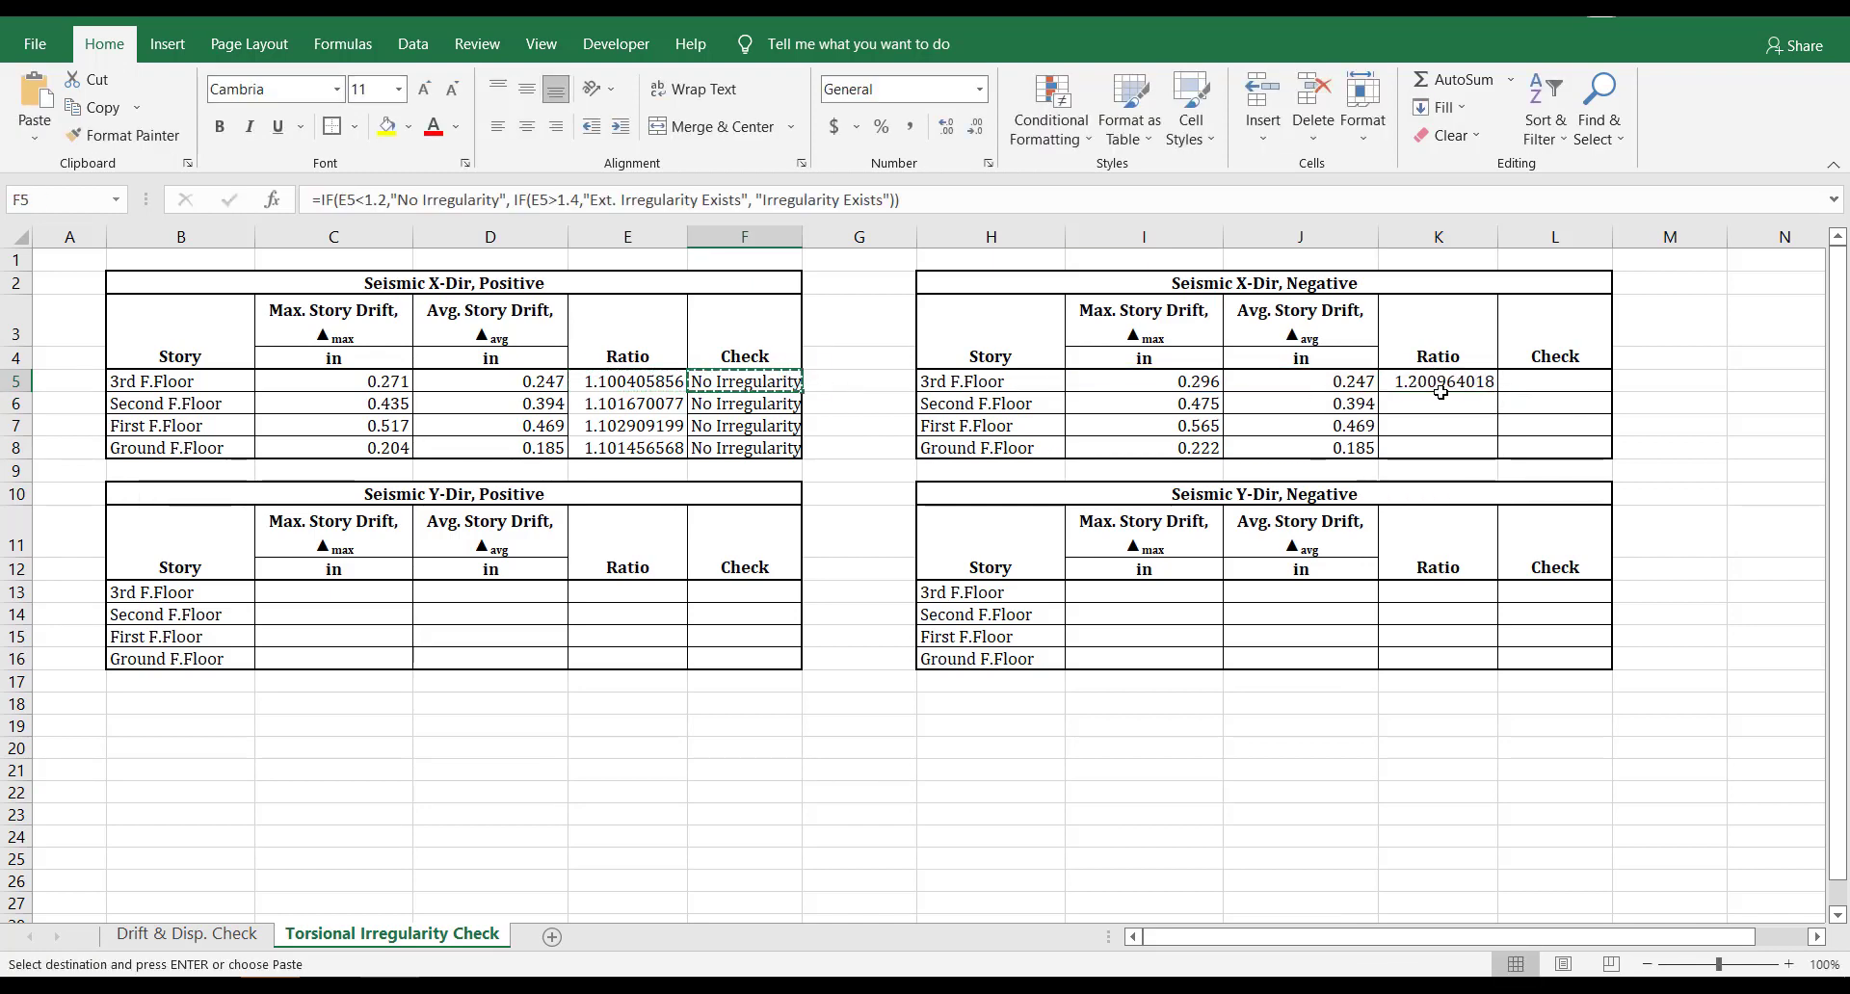
left_click(1543, 380)
key("ctrl+v")
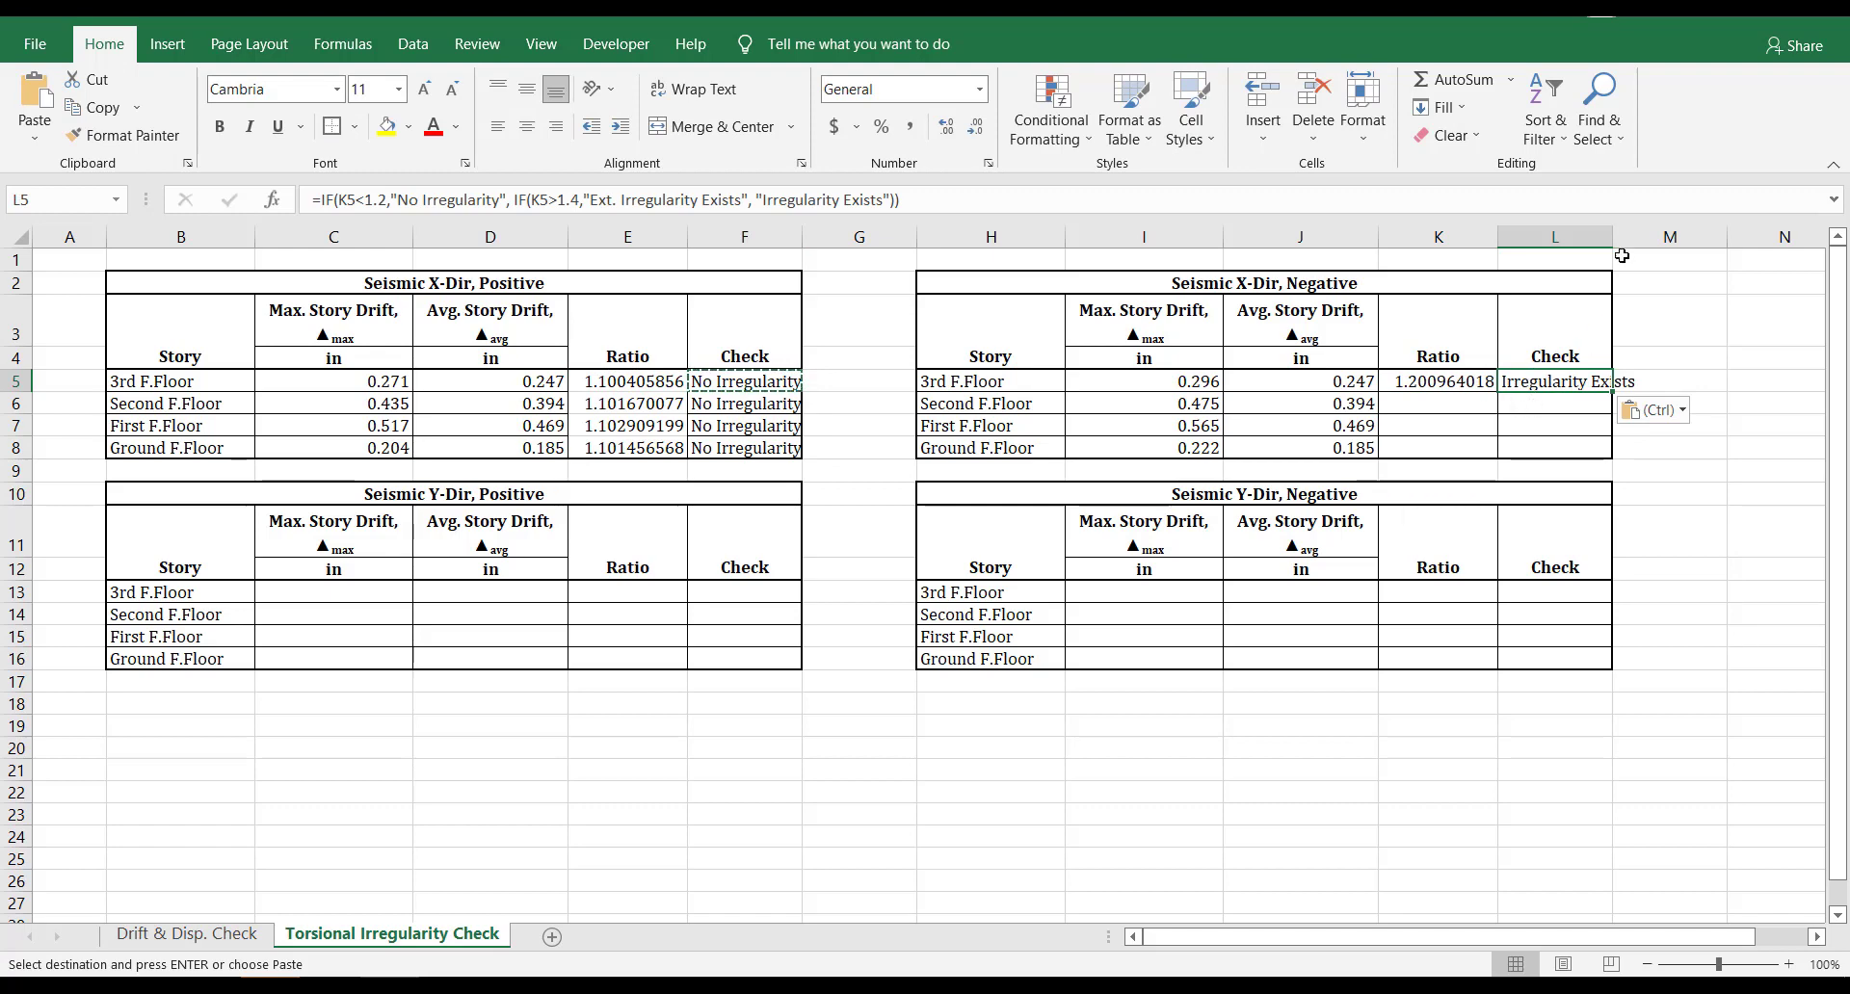
left_click_drag(1612, 238, 1649, 241)
Fill the K5 ratio and L5 check formulas down to row 8.
left_click(1439, 382)
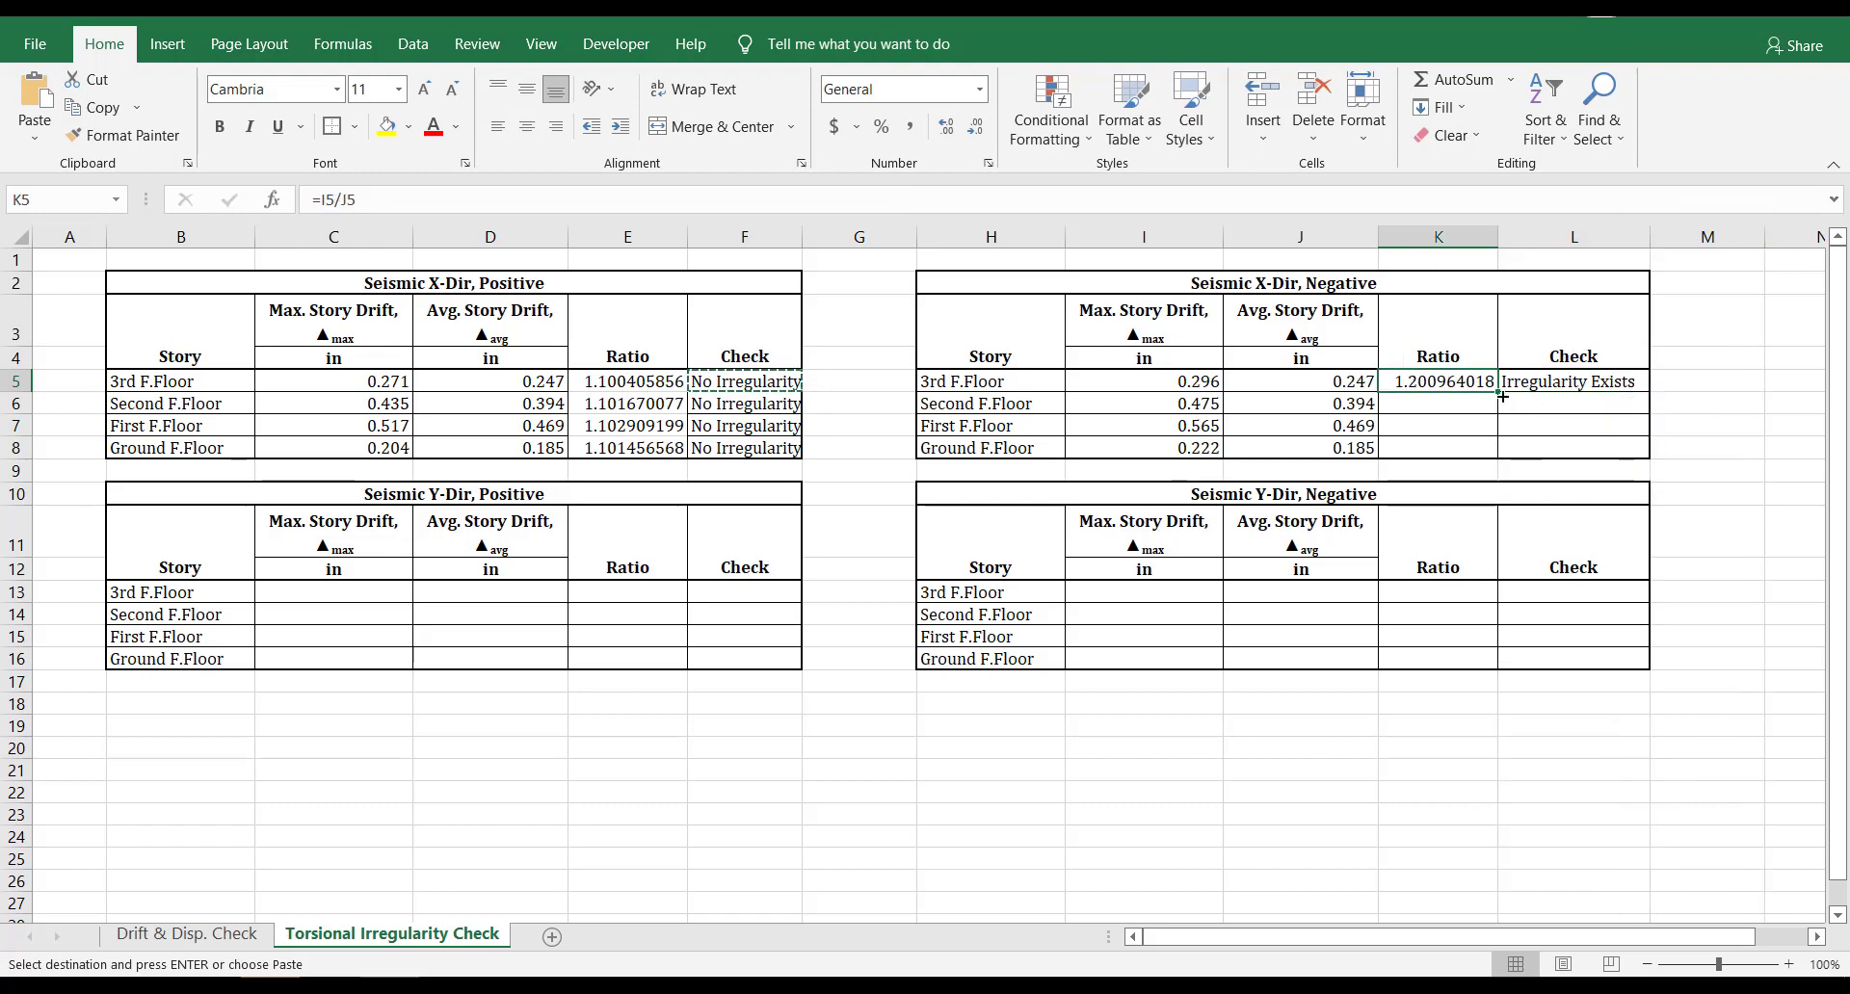
left_click_drag(1497, 392, 1506, 453)
left_click(1589, 382)
left_click_drag(1649, 392, 1651, 451)
left_click_drag(992, 285, 1329, 454)
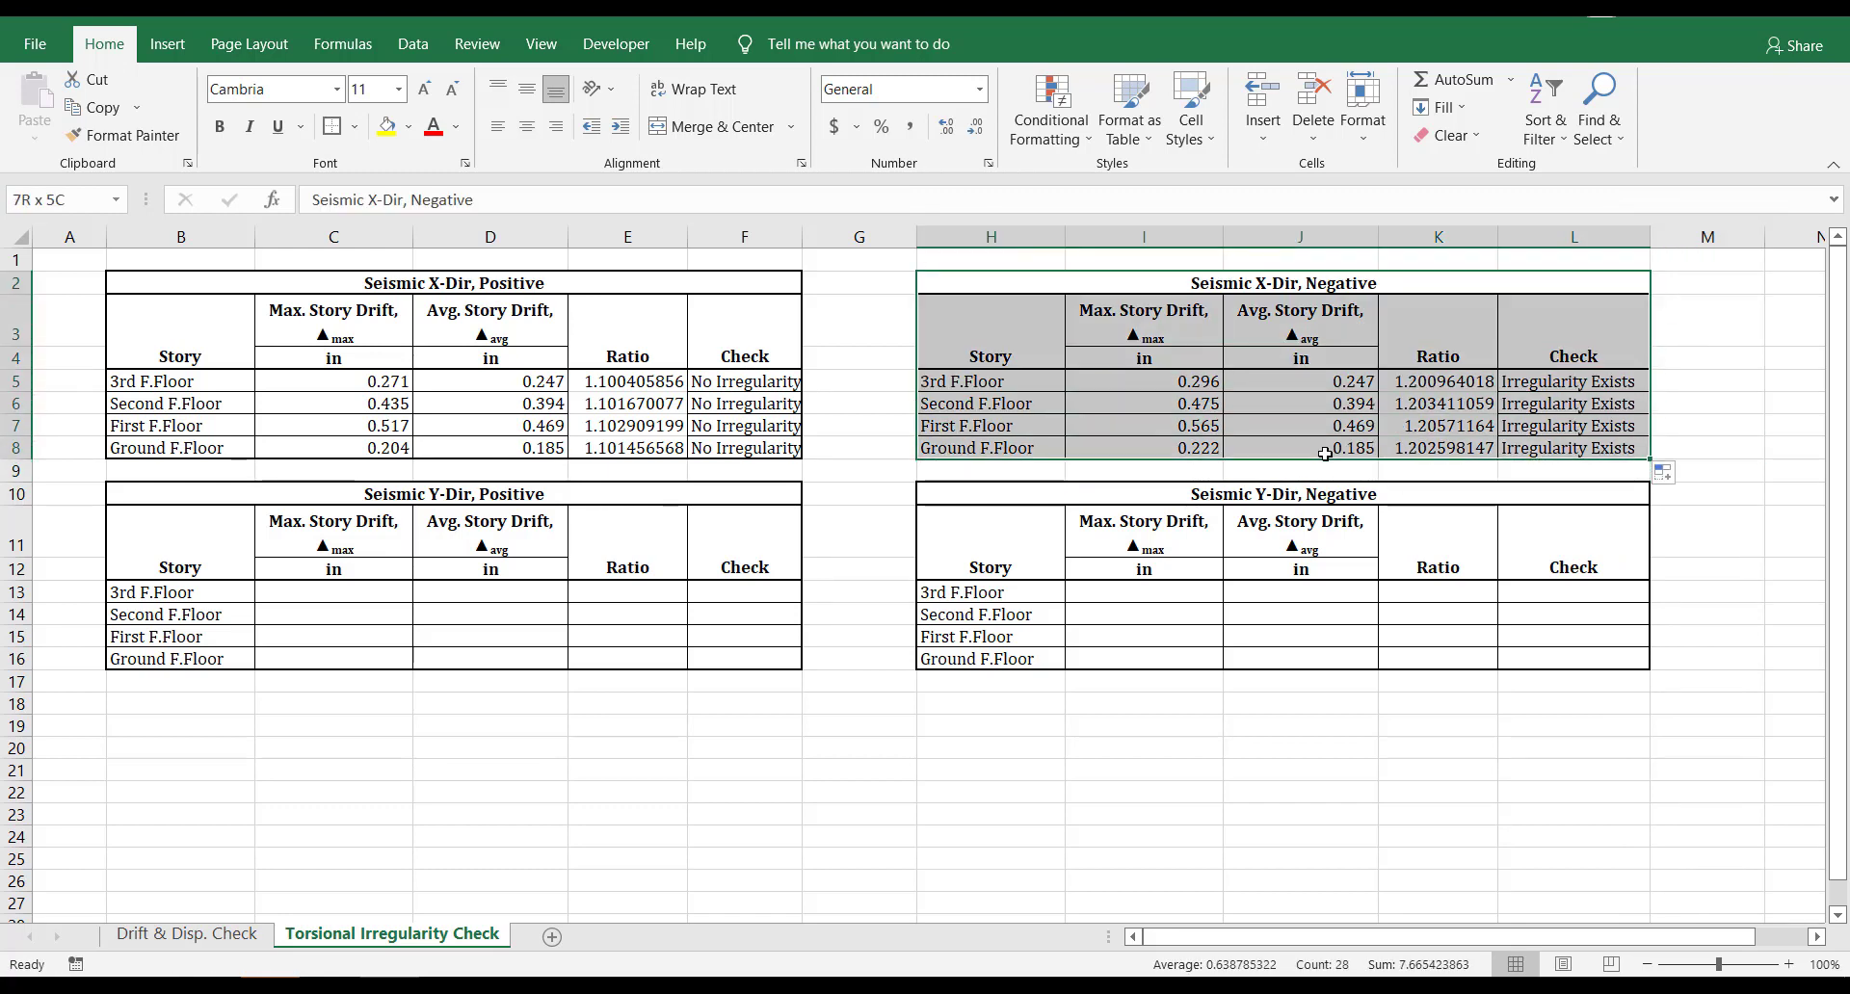
left_click(631, 815)
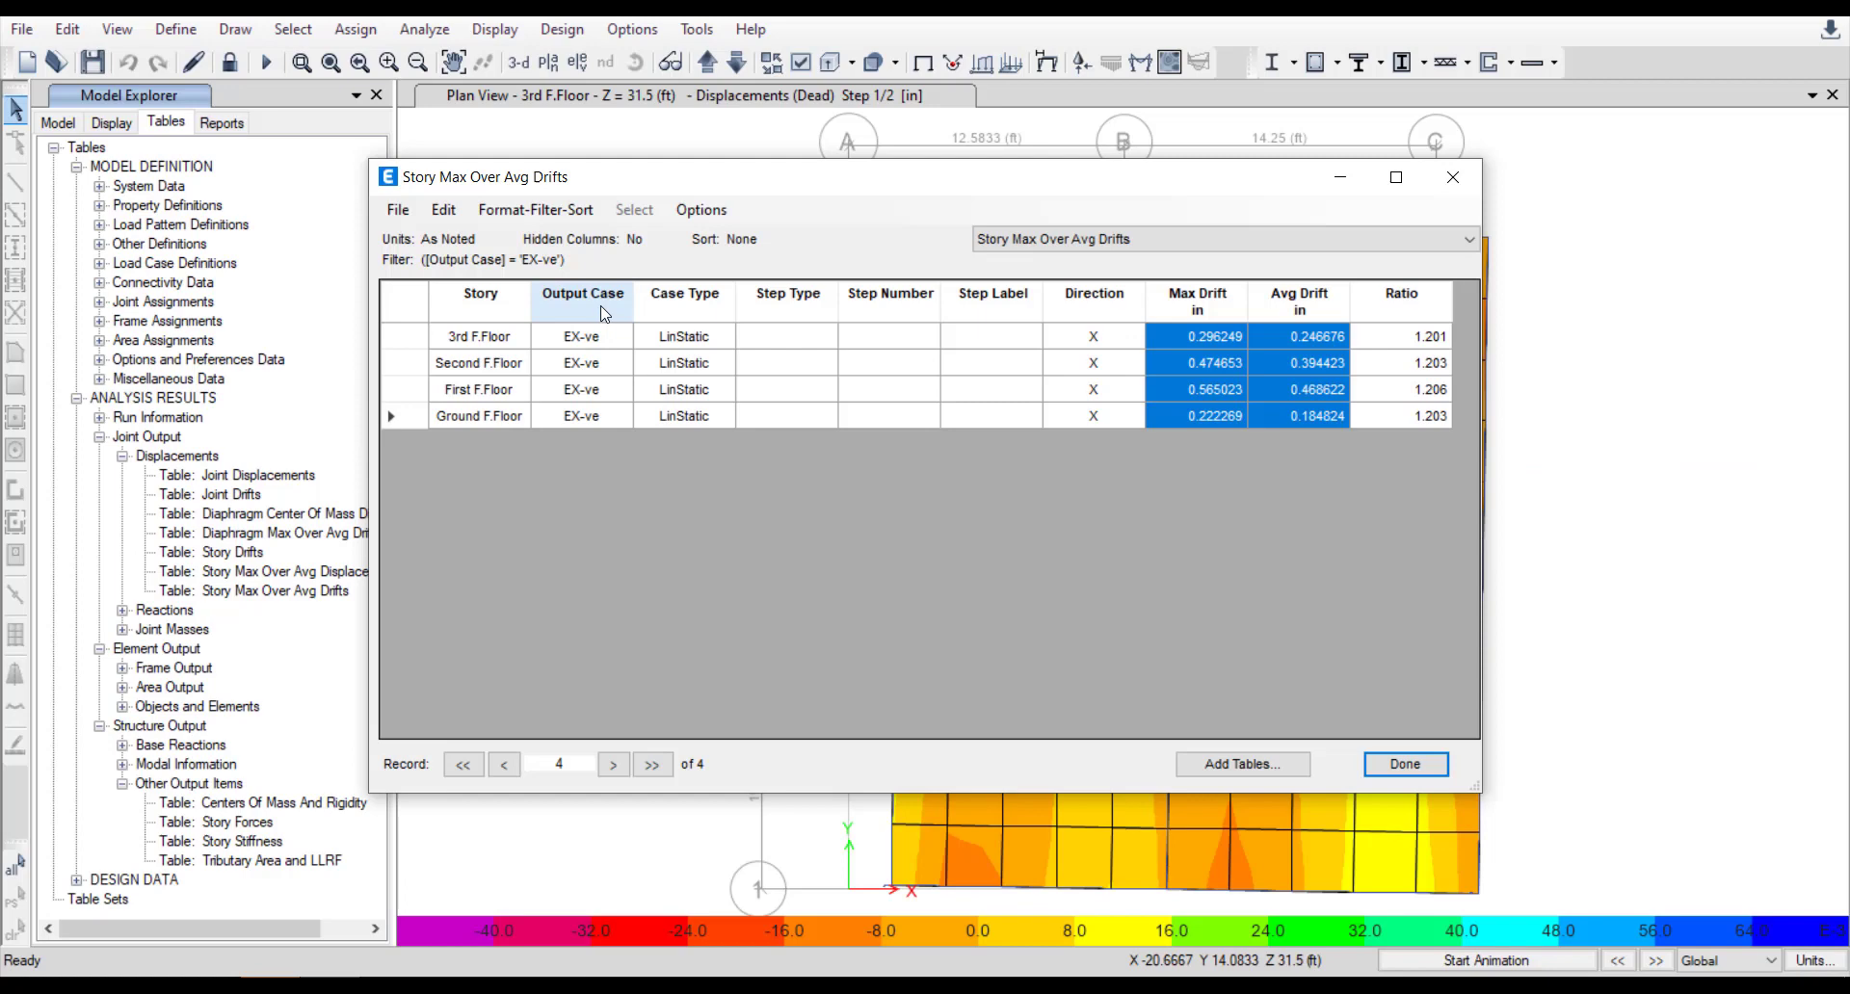
Filter the ETABS drifts to EY+ve and paste them as values into C13:D16.
left_click(592, 294)
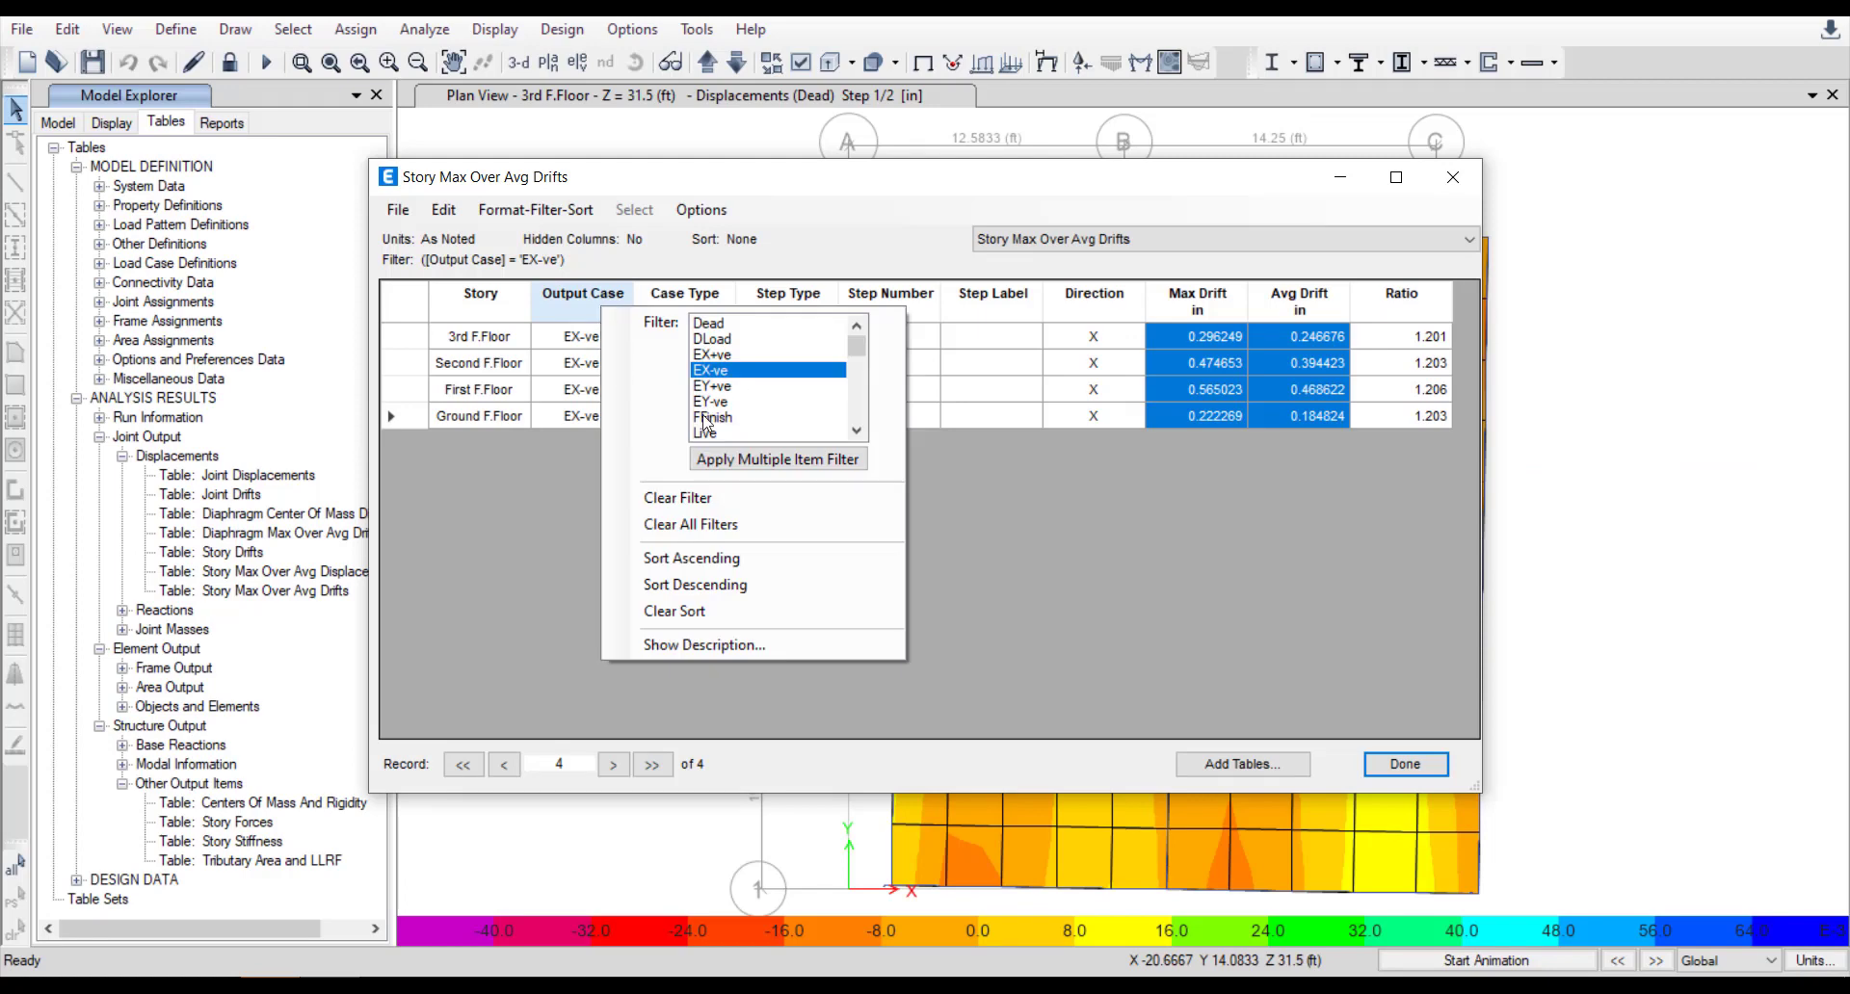
left_click(718, 401)
left_click(713, 385)
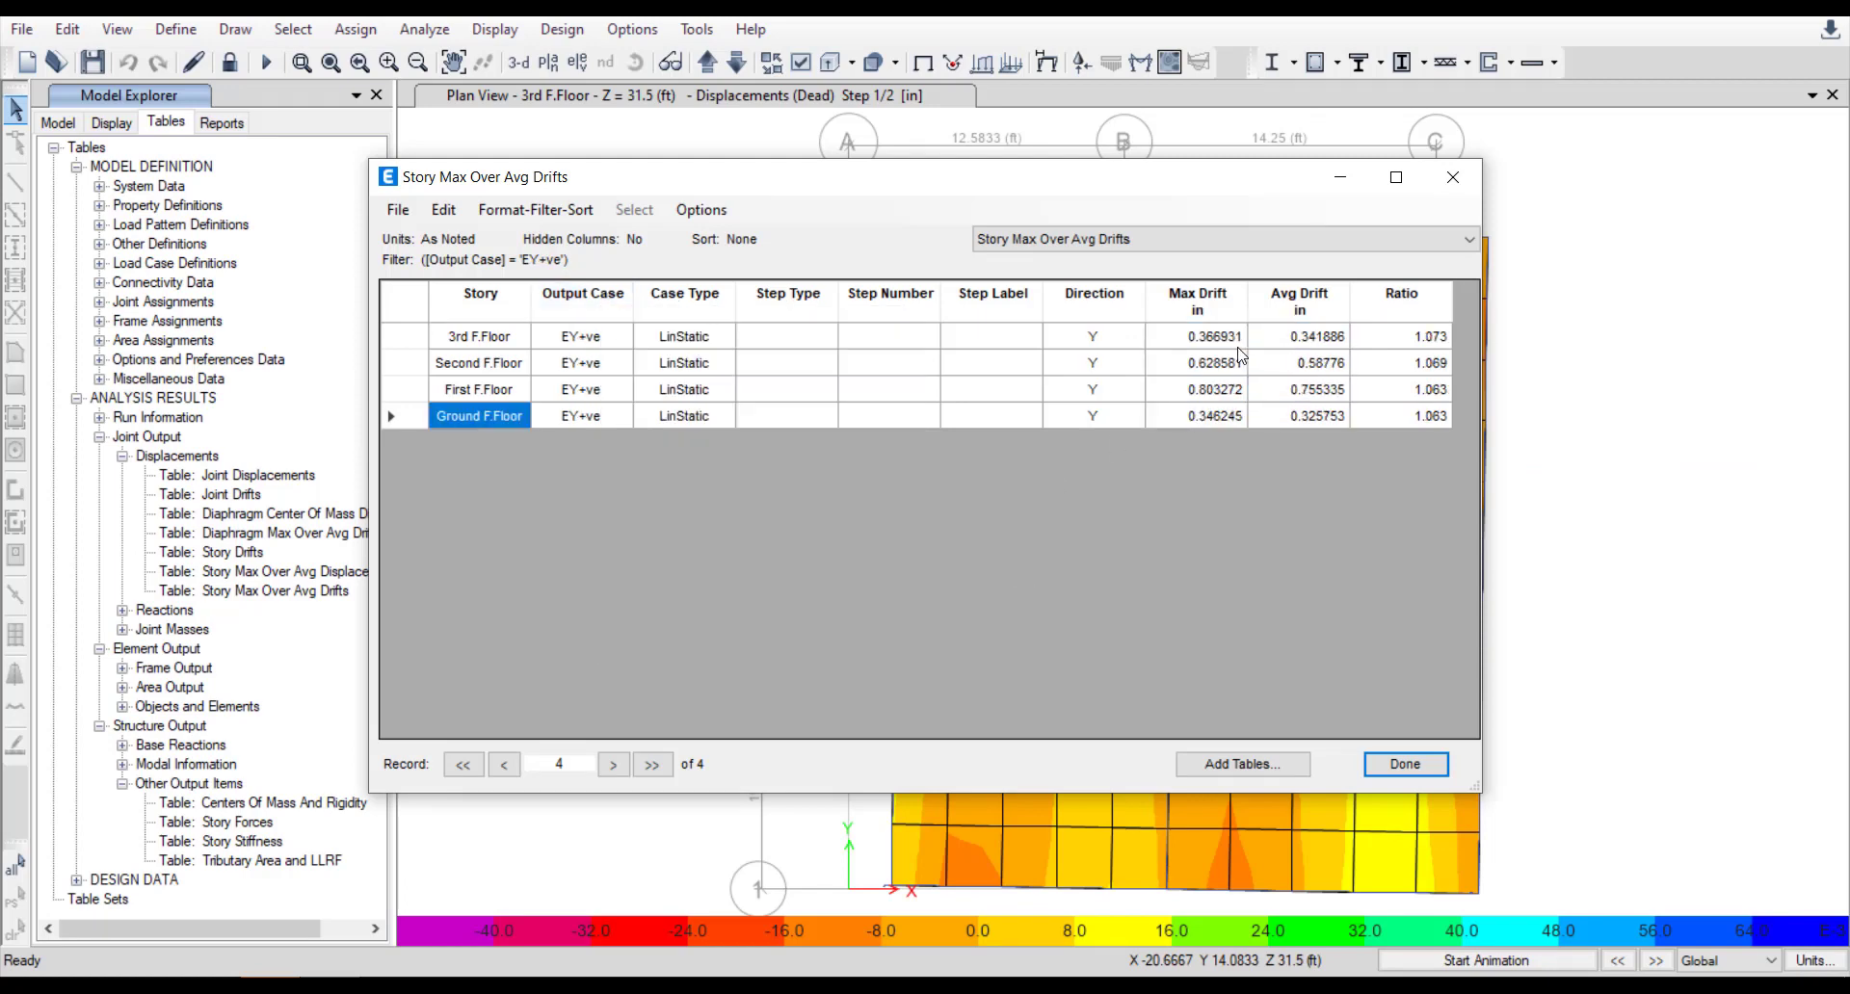
left_click_drag(1238, 351, 1316, 418)
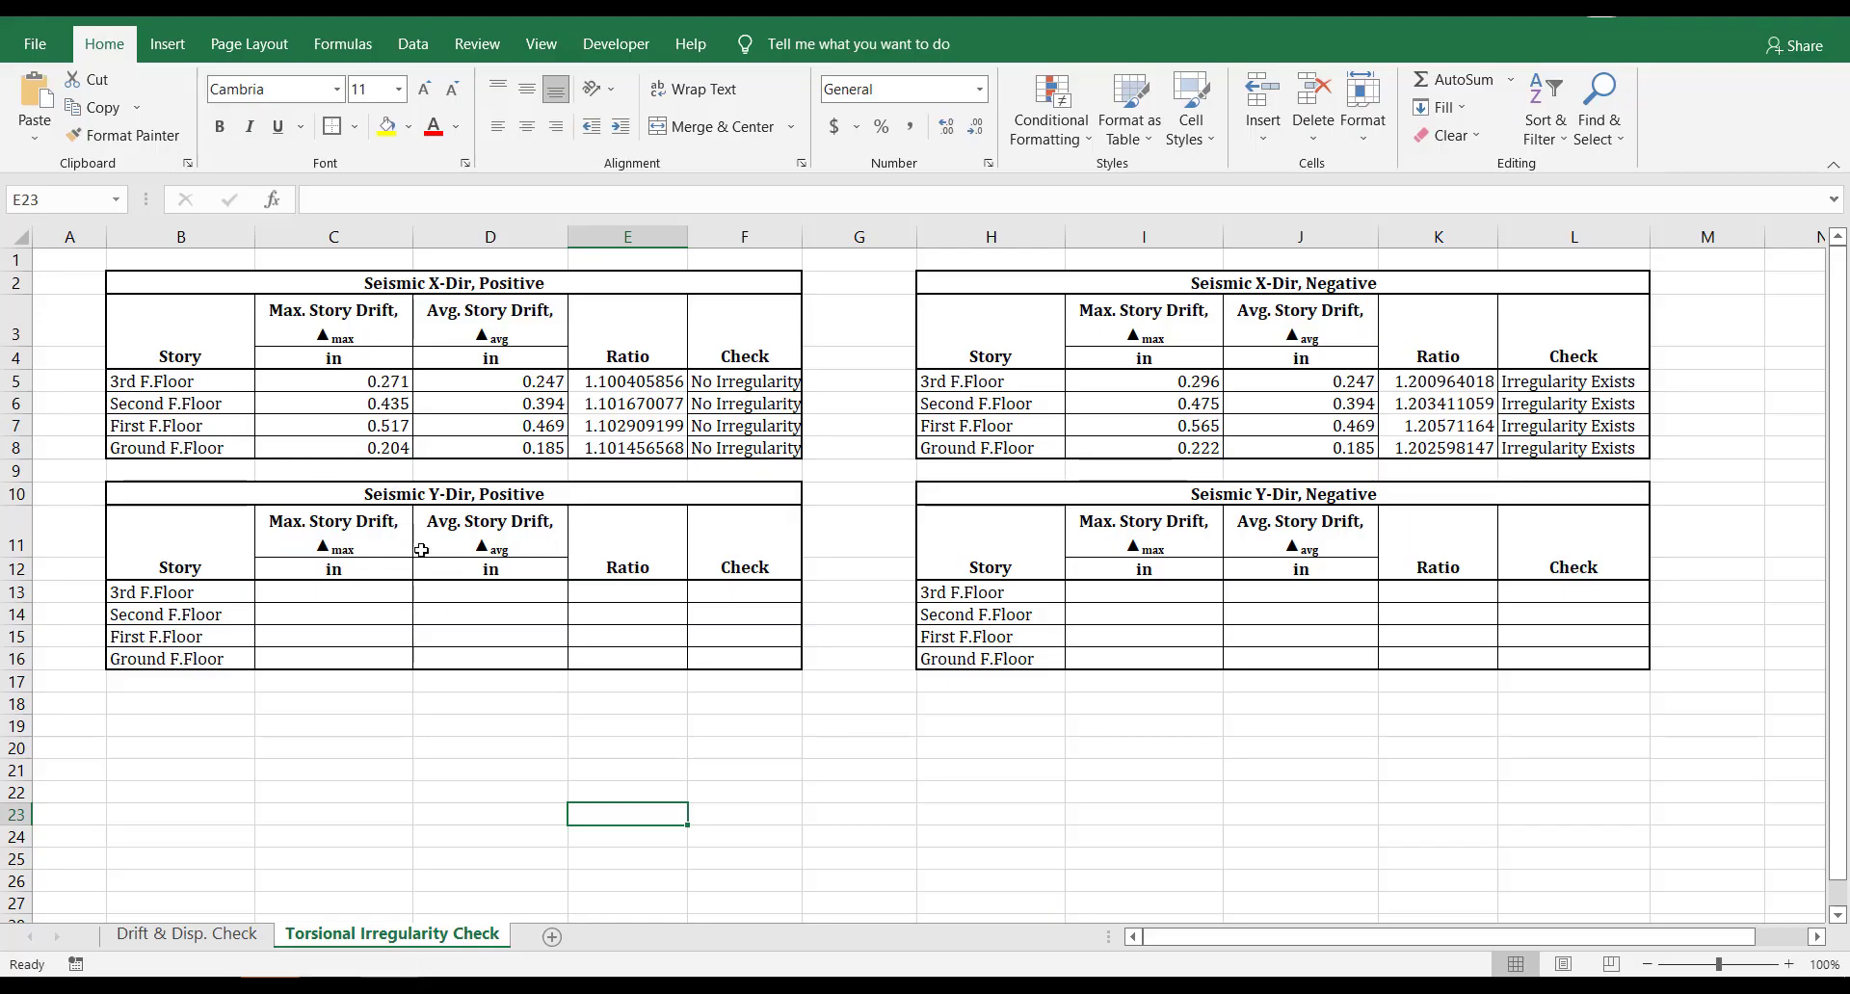
left_click(364, 590)
right_click(363, 591)
left_click(489, 152)
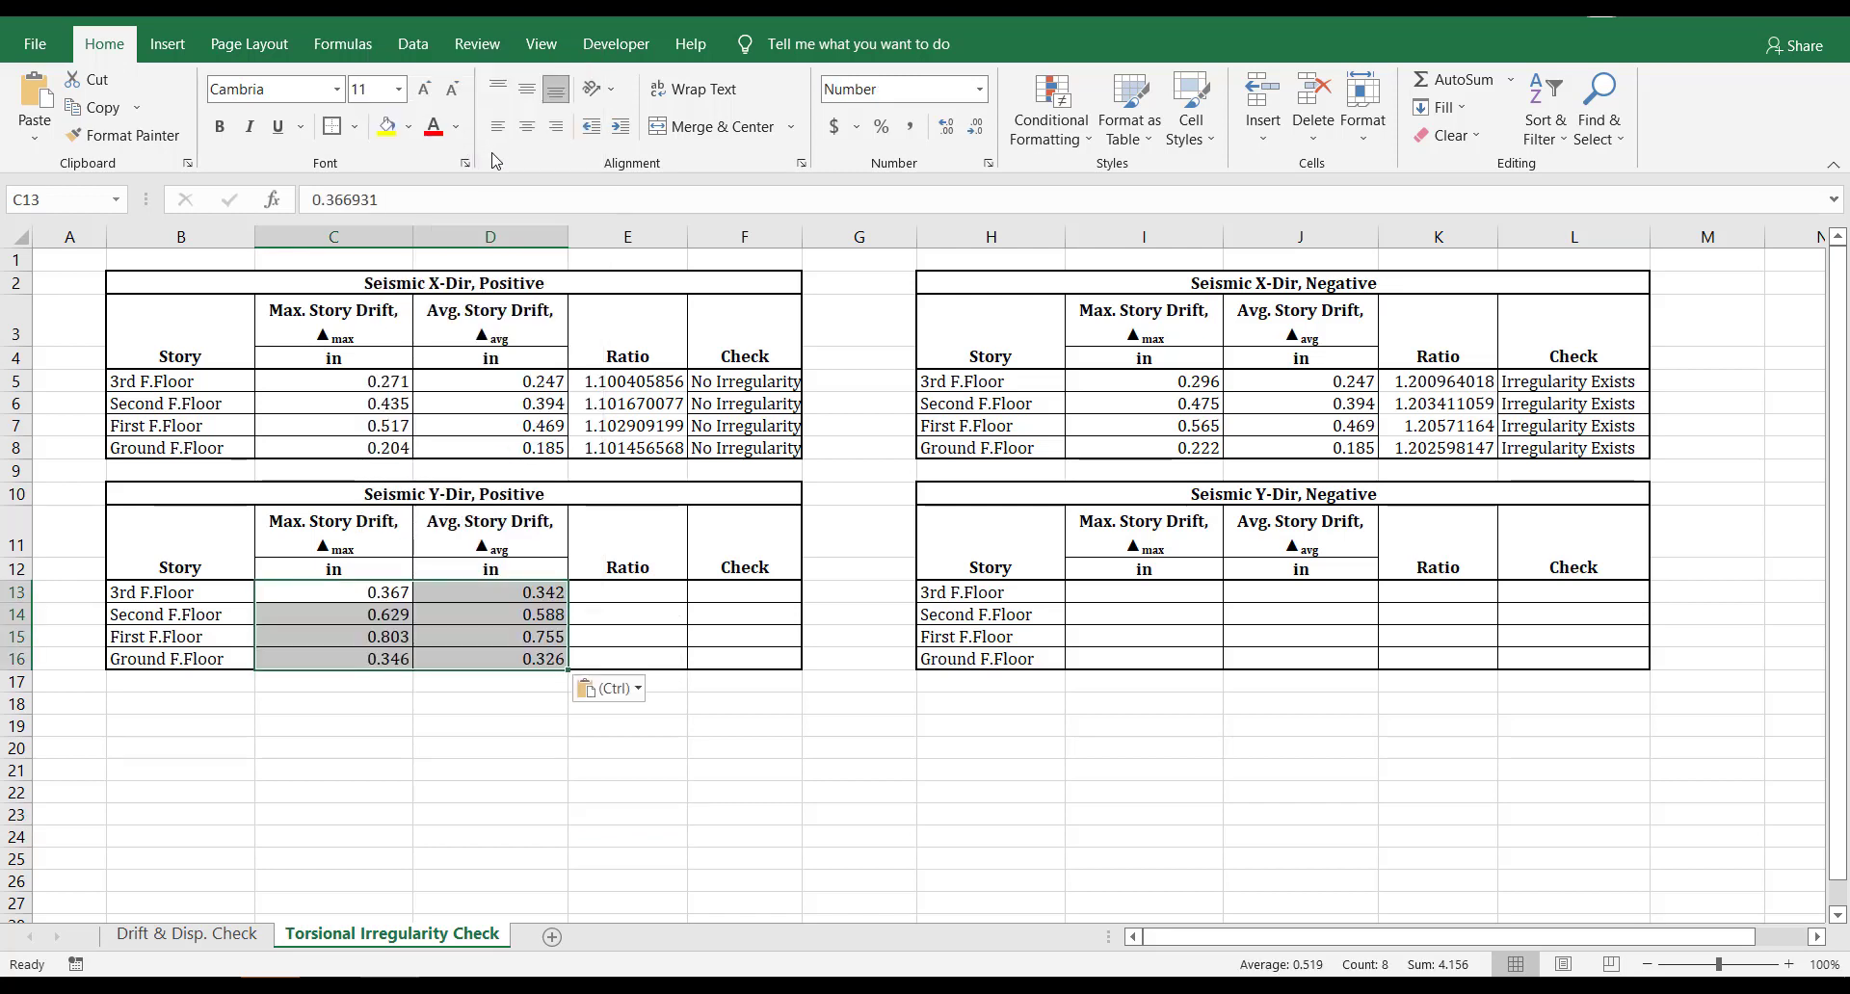
Copy the E5:F5 ratio and check formulas into E13:F13 and fill them down to row 16.
left_click_drag(628, 383, 744, 383)
key("ctrl+c")
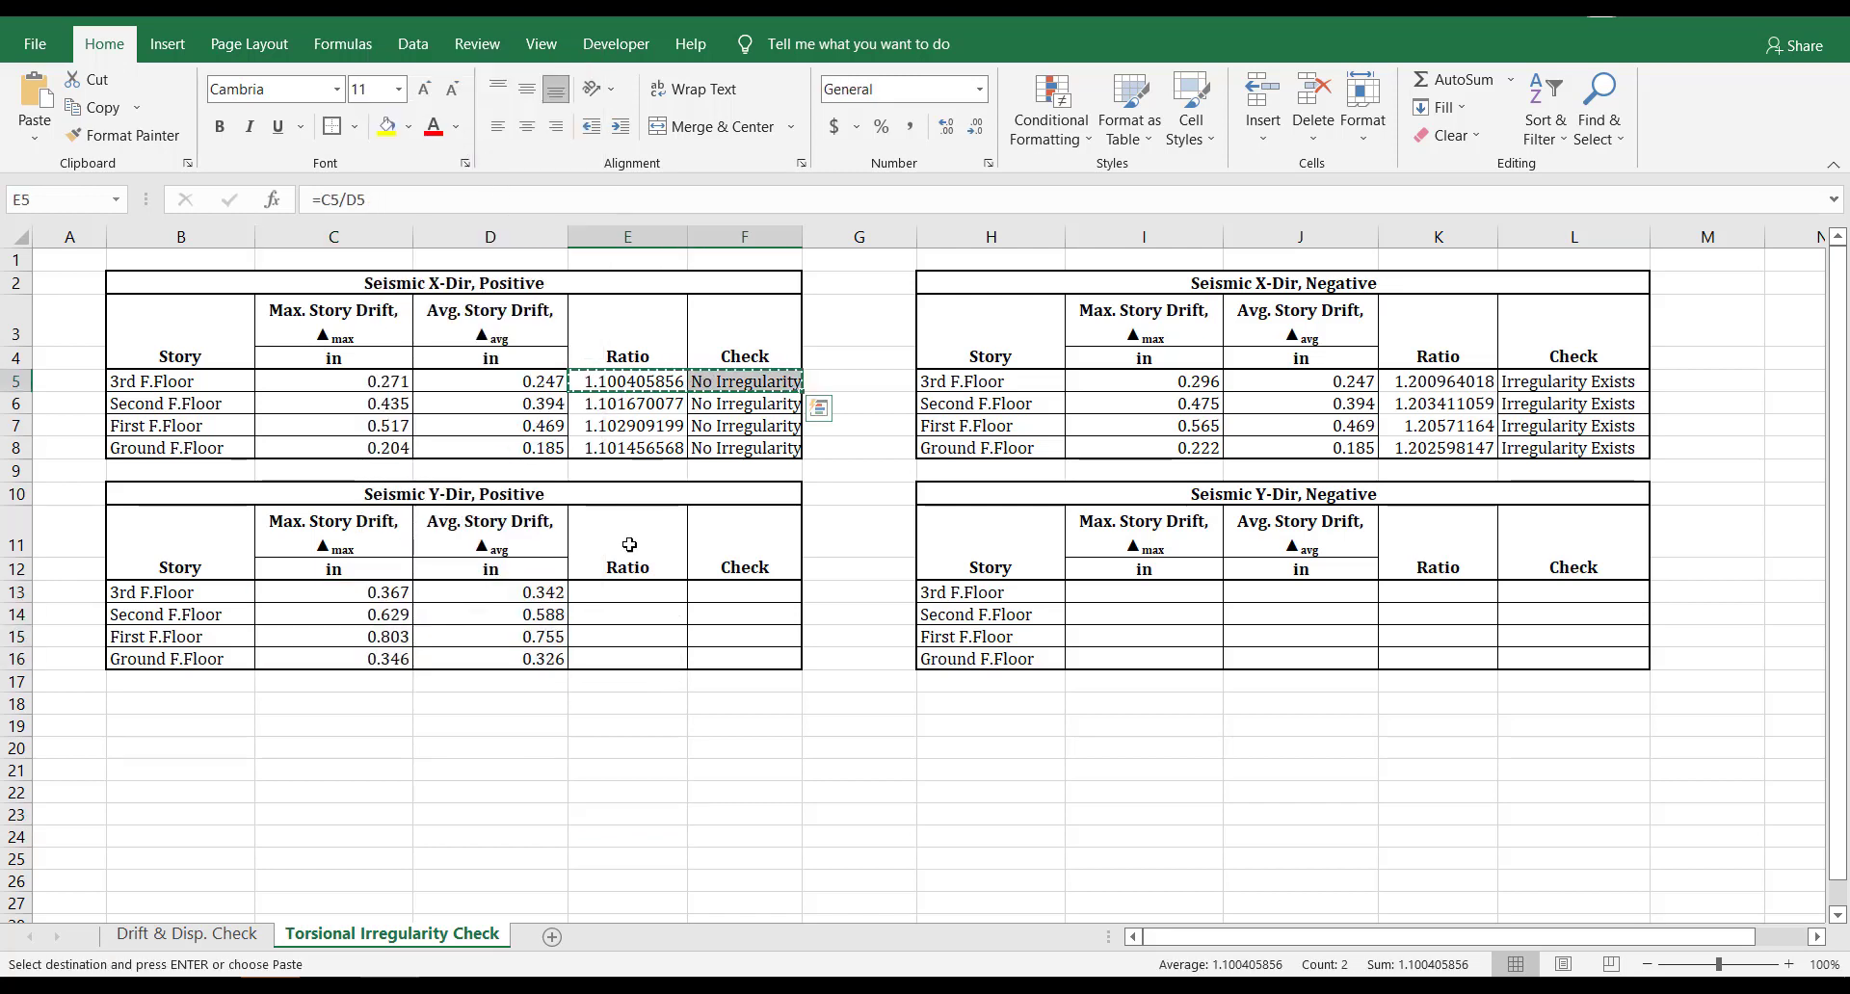
left_click(616, 596)
key("ctrl+v")
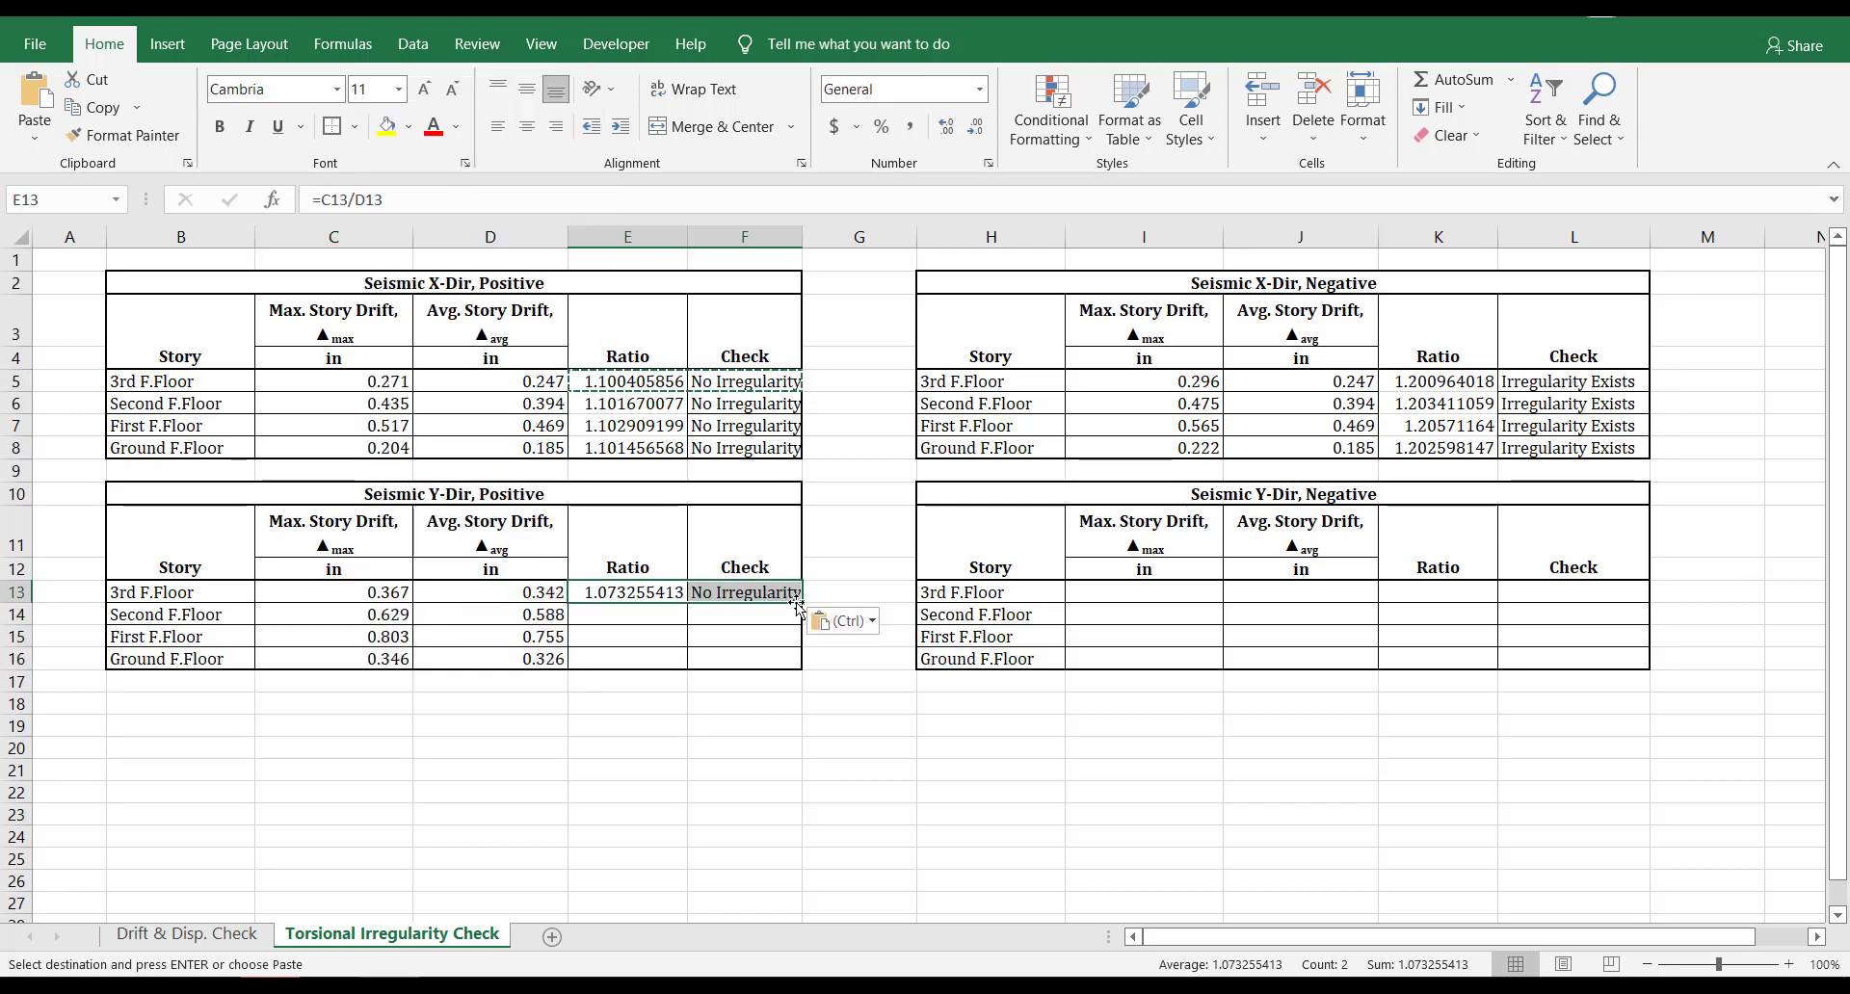
left_click_drag(798, 602, 799, 665)
left_click(897, 797)
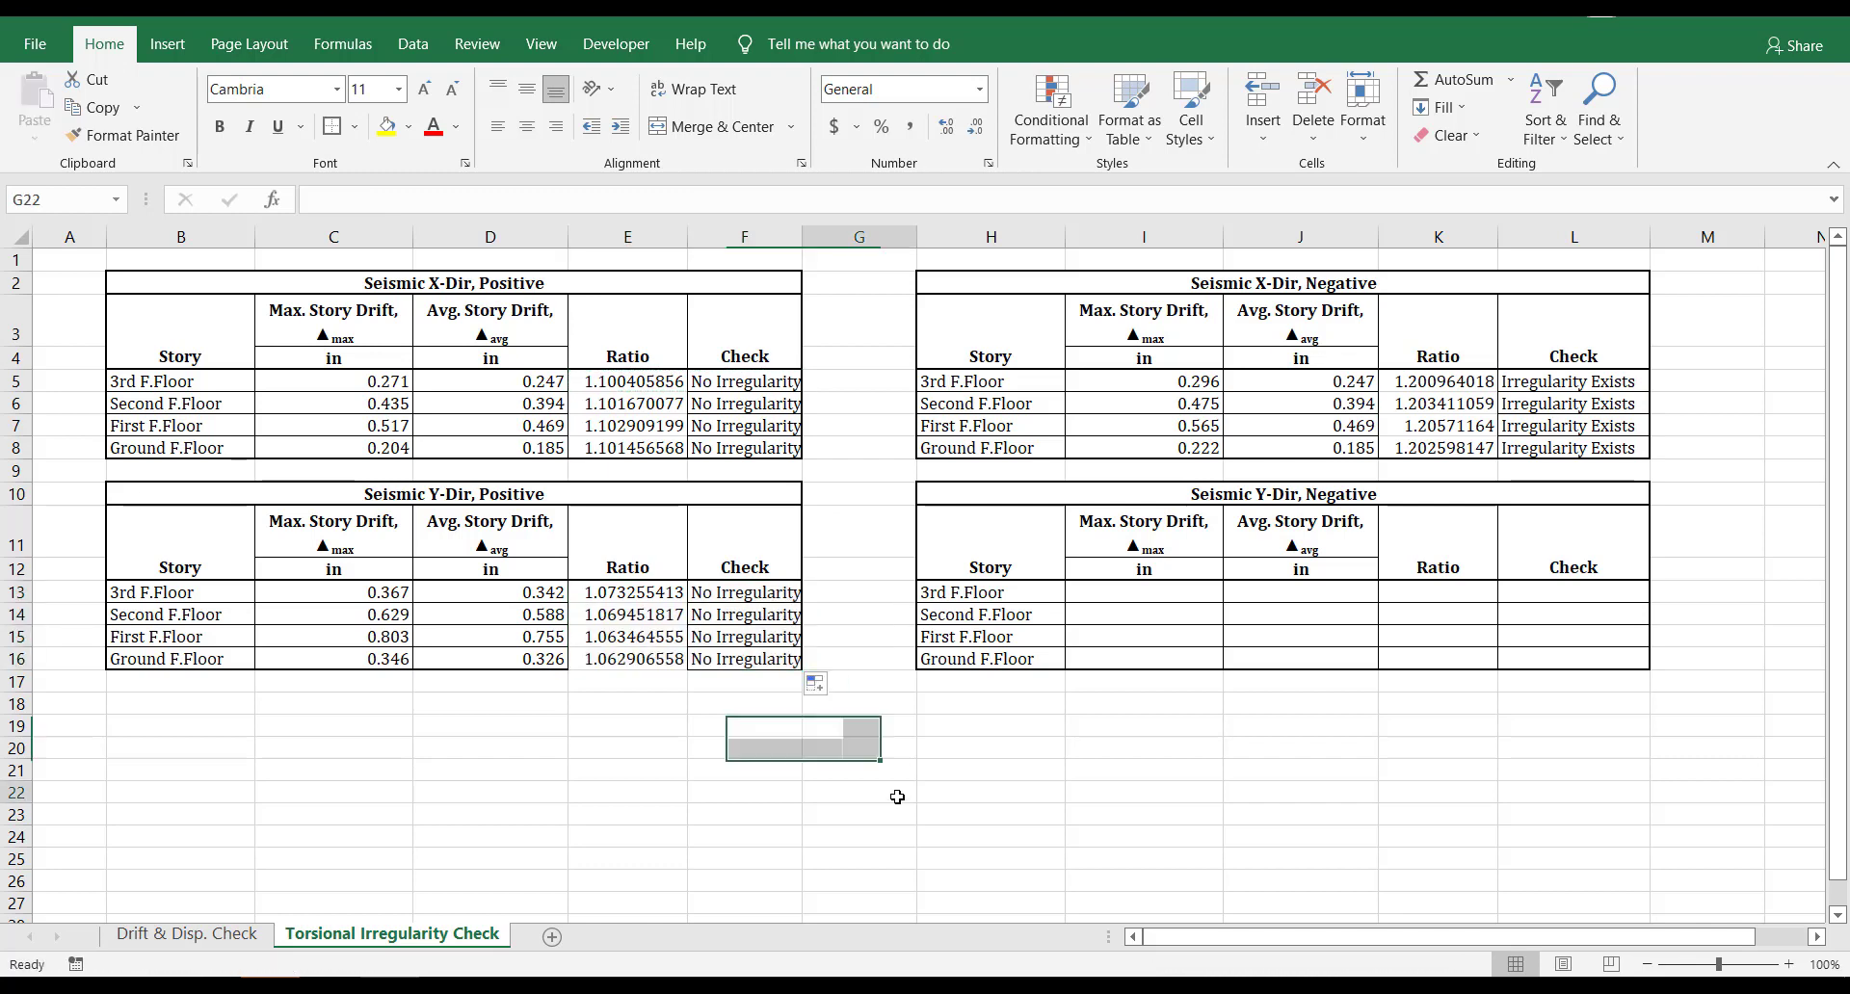
left_click_drag(216, 501, 761, 663)
left_click(884, 773)
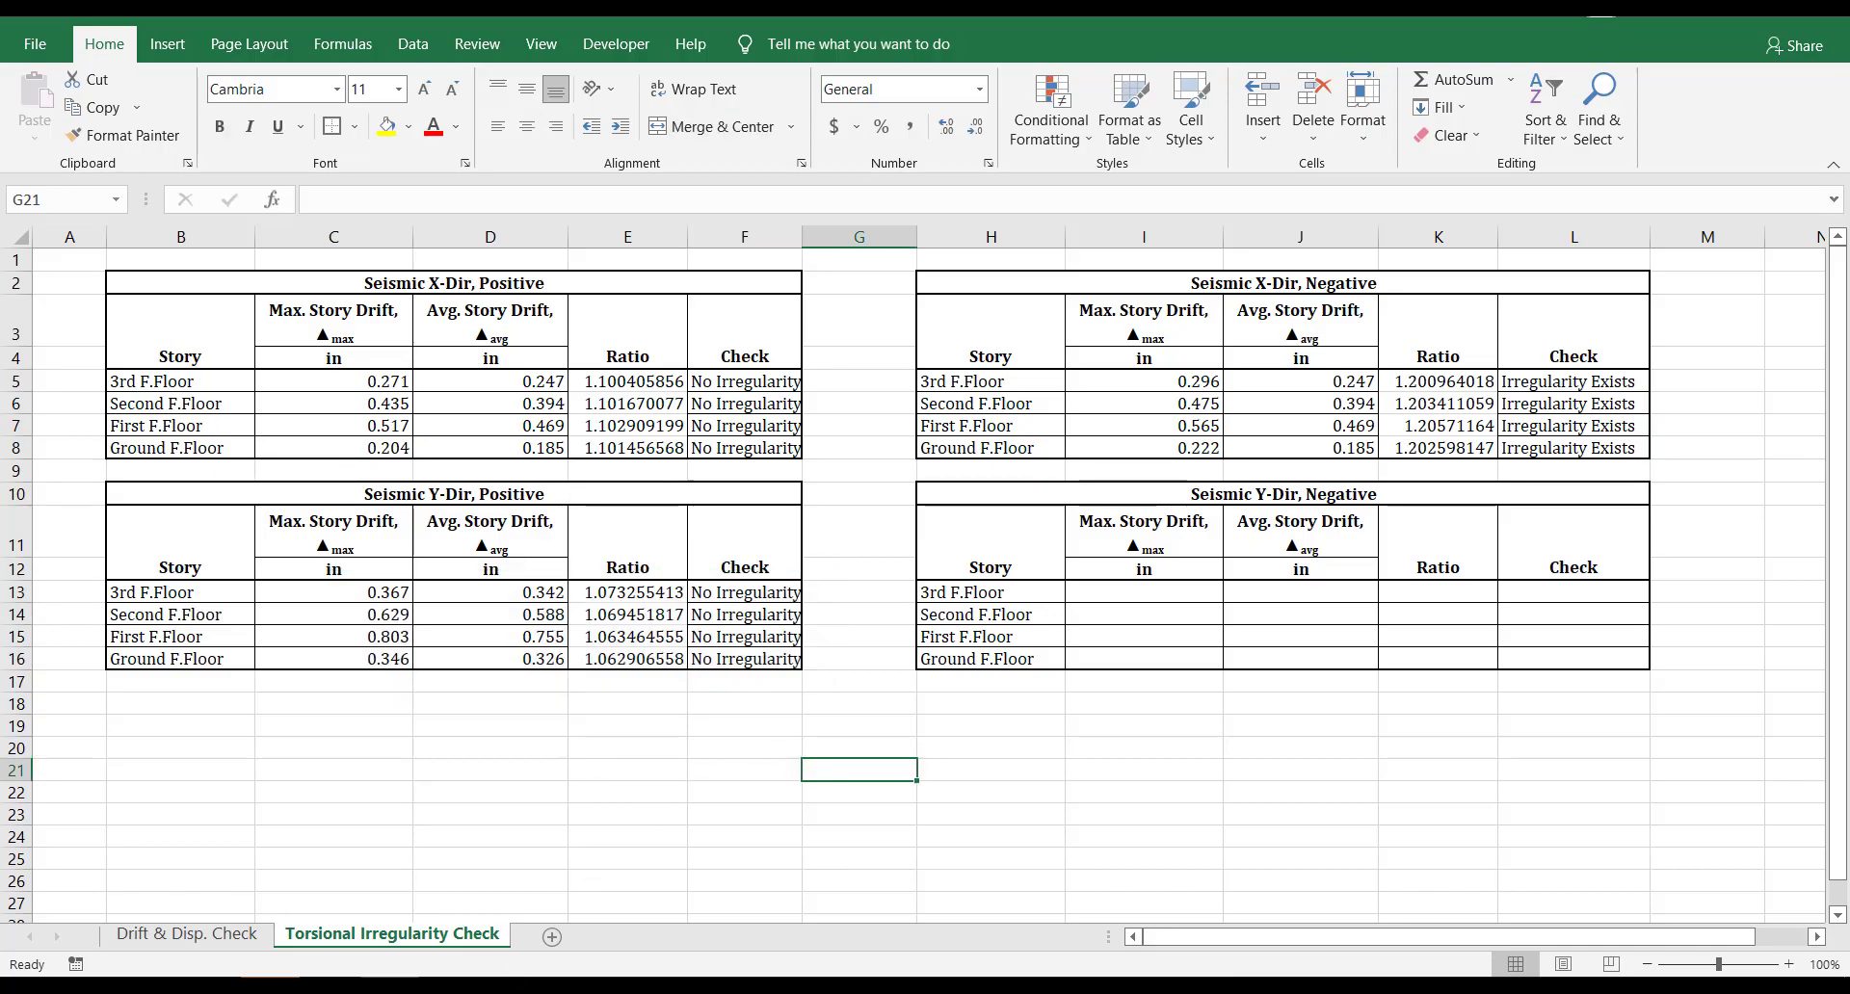
key("alt+Tab")
Filter the Story Max Over Avg Drifts table to EY-ve and copy its Max and Avg Drift values.
left_click(576, 298)
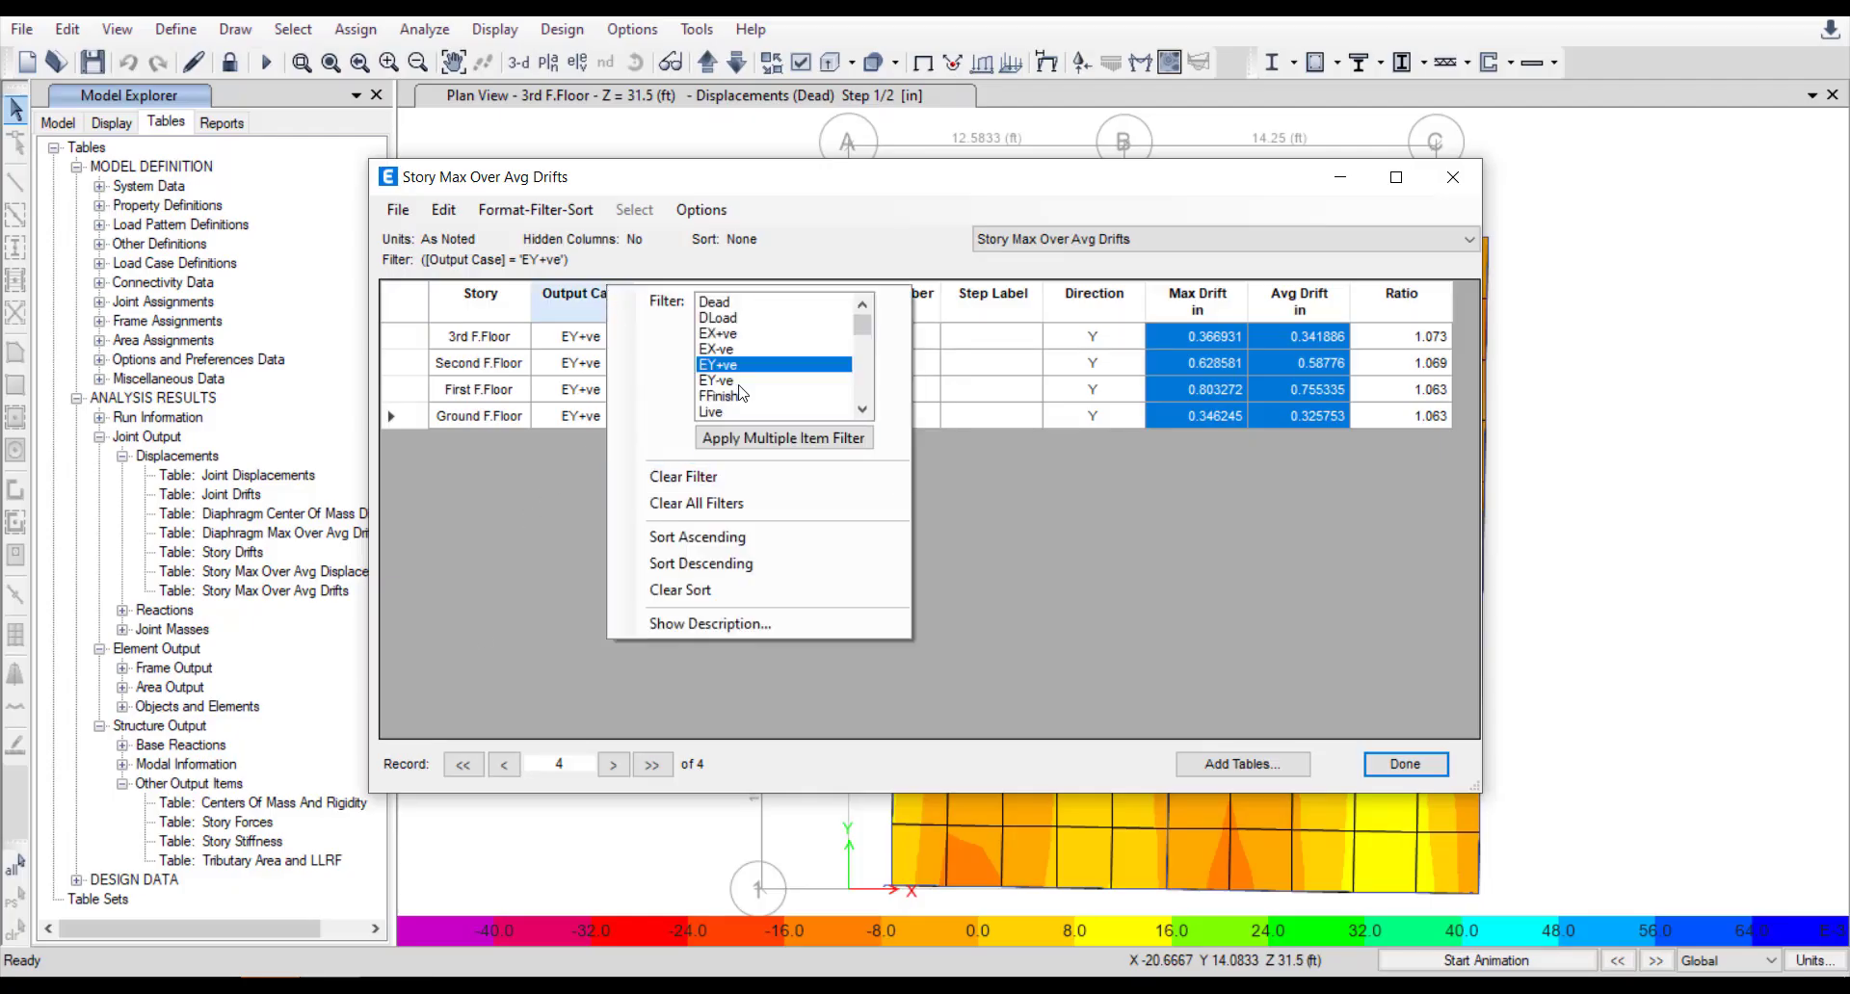
left_click(738, 382)
key("alt+Tab")
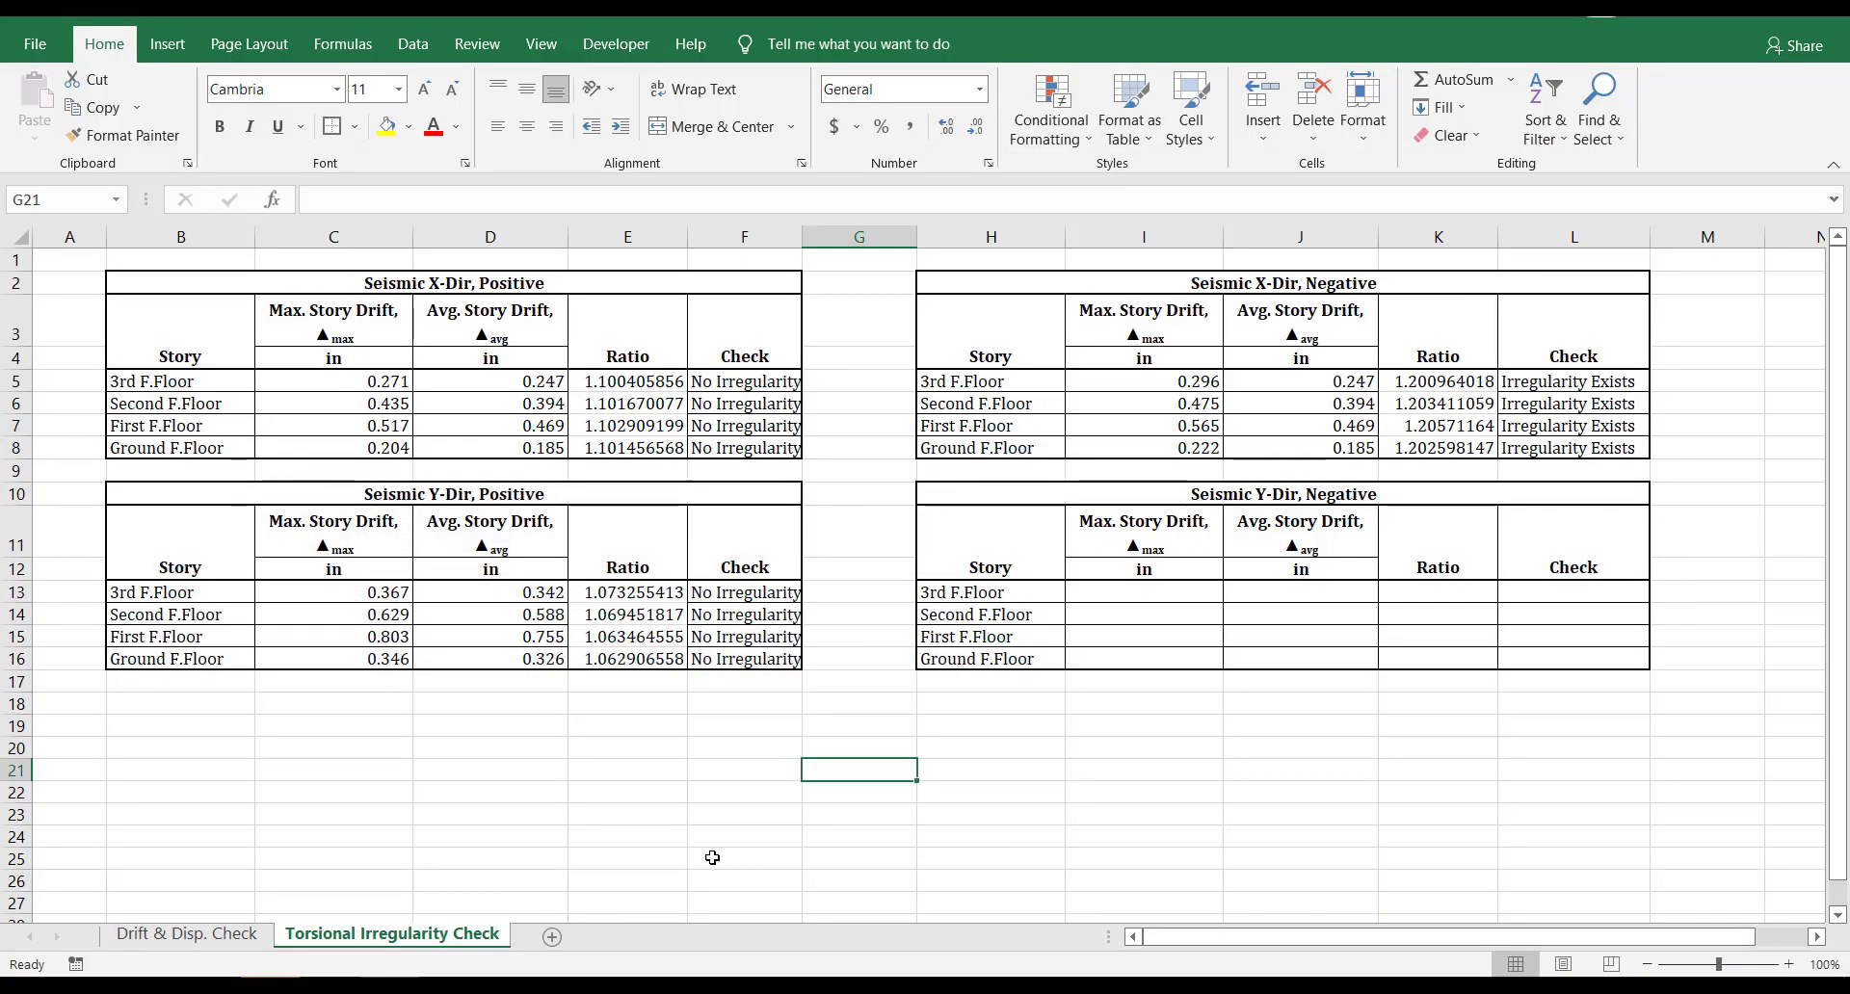
key("alt+Tab")
left_click_drag(1195, 349, 1256, 412)
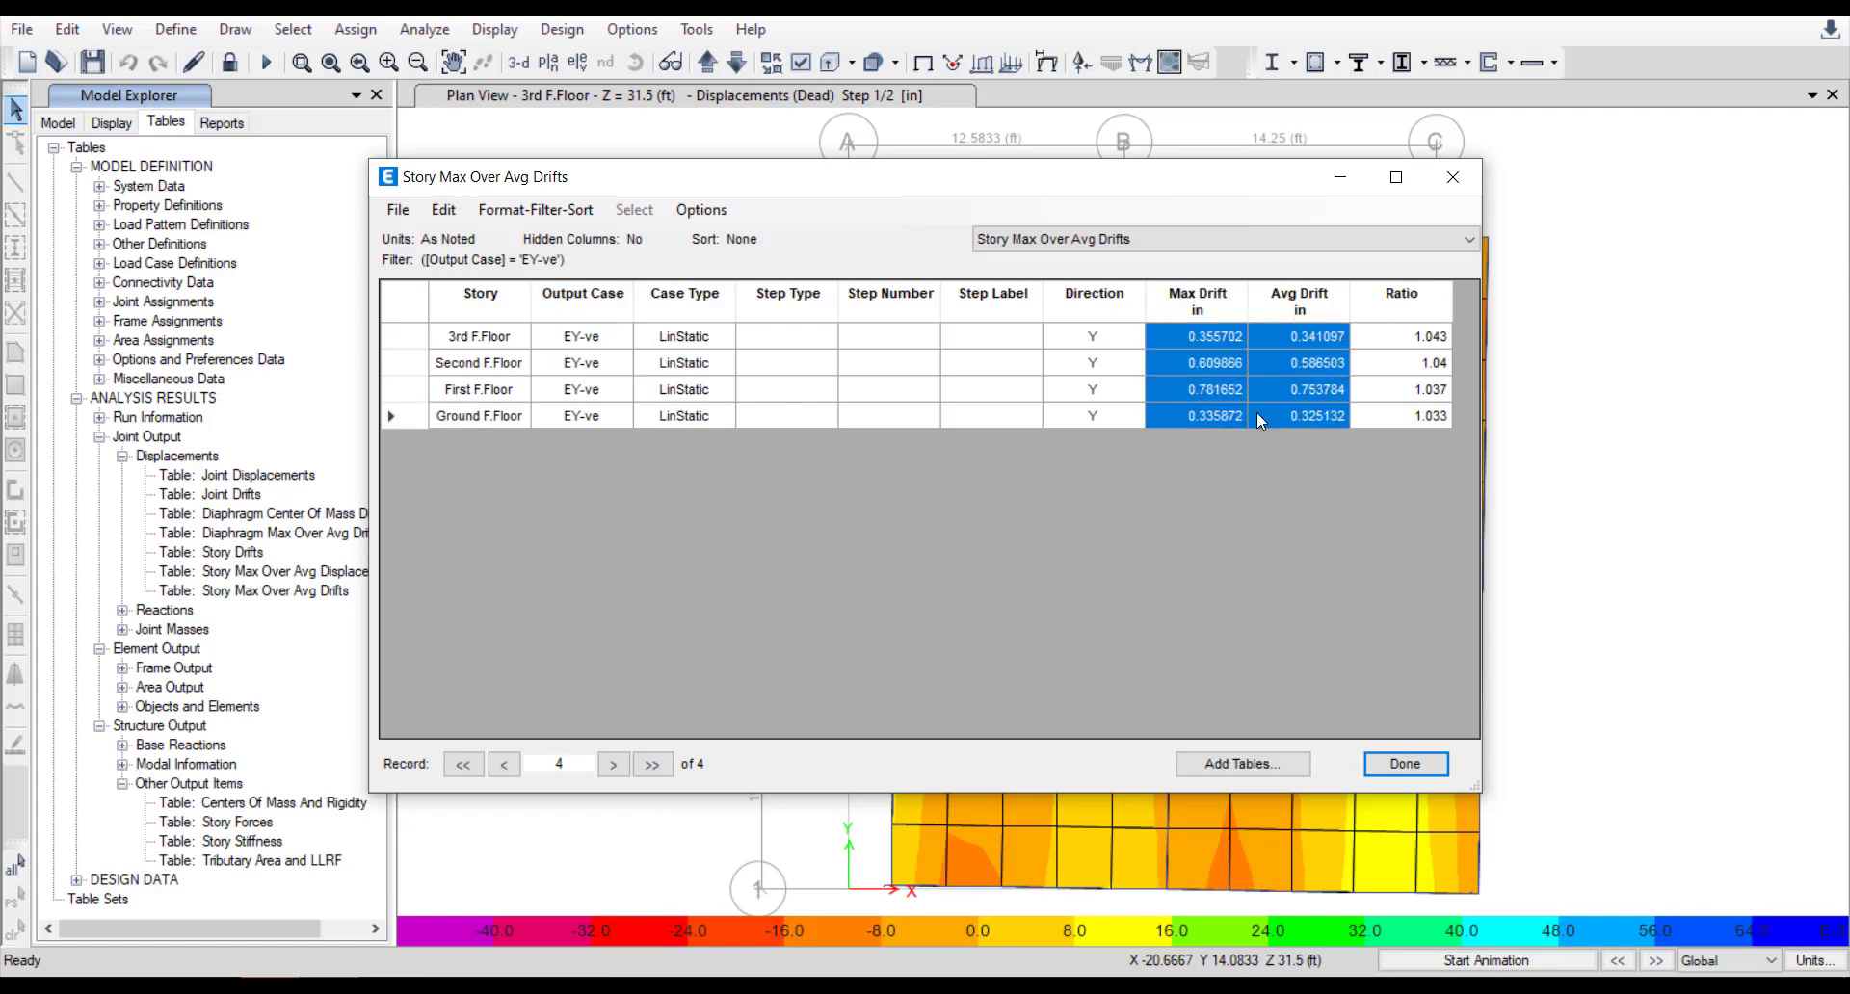
key("alt+Tab")
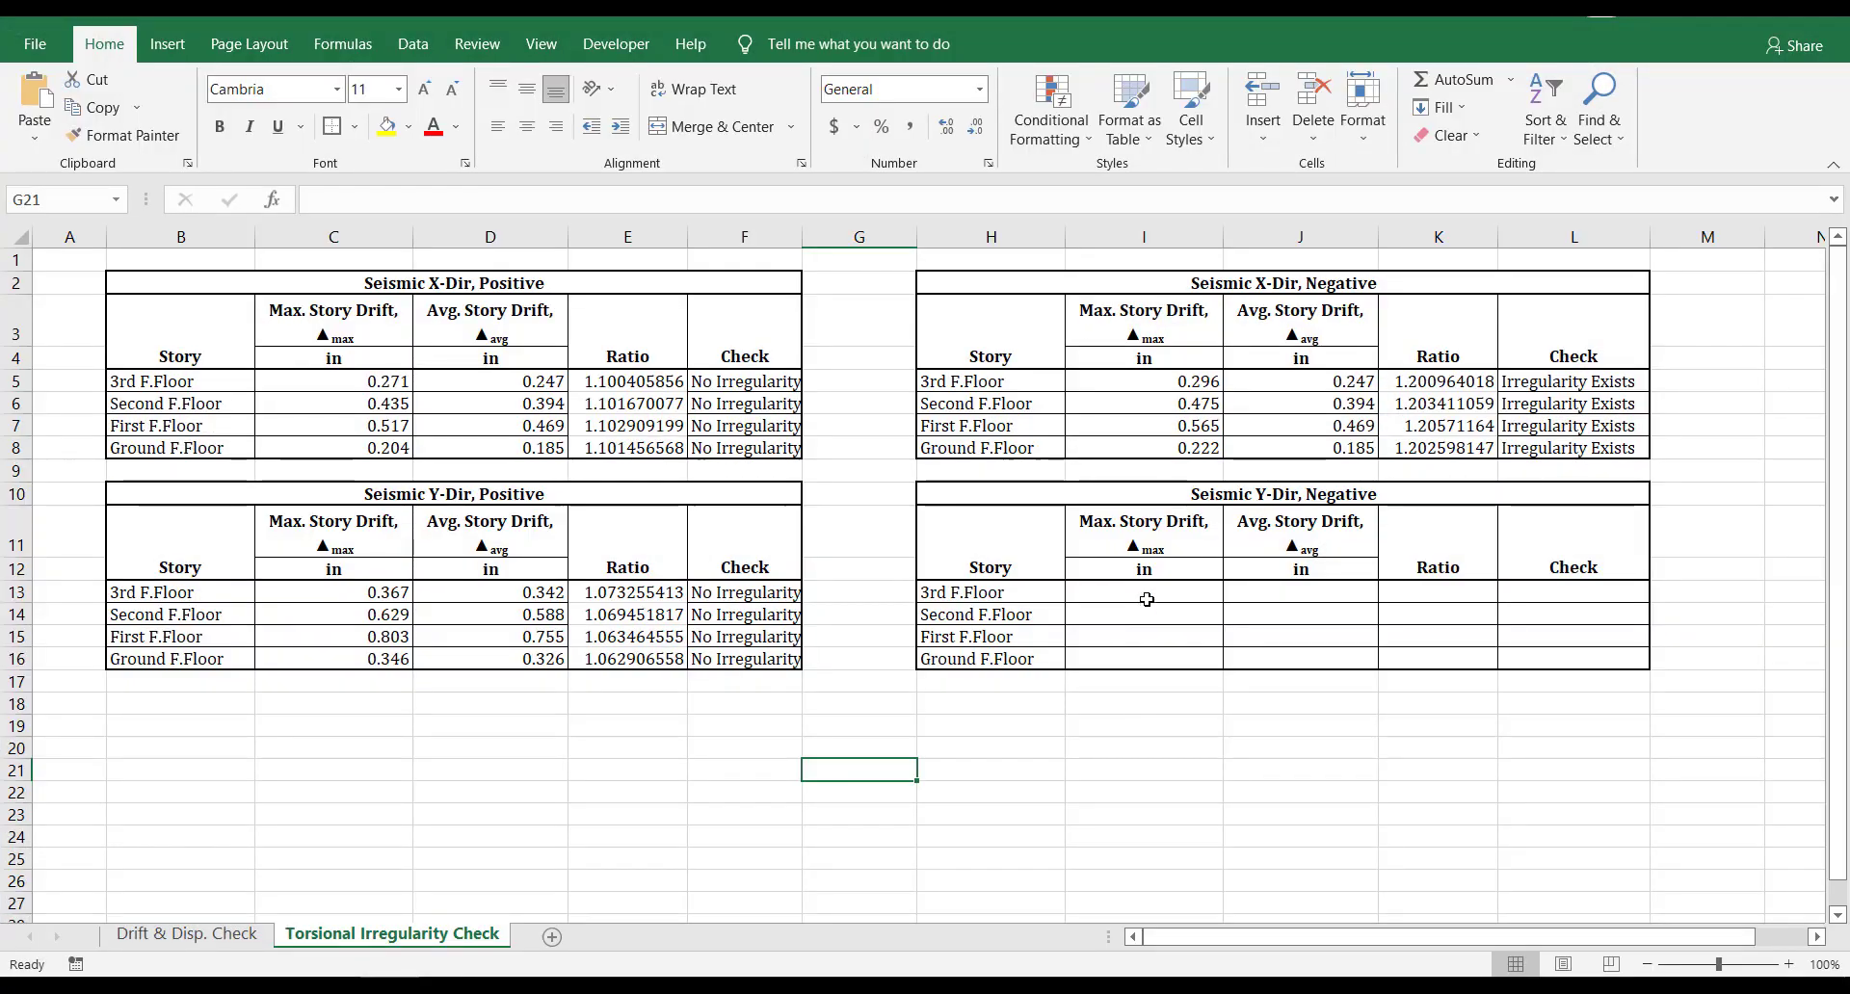
Paste the EY-ve drifts as values into I13:J16.
left_click(1146, 596)
right_click(1147, 596)
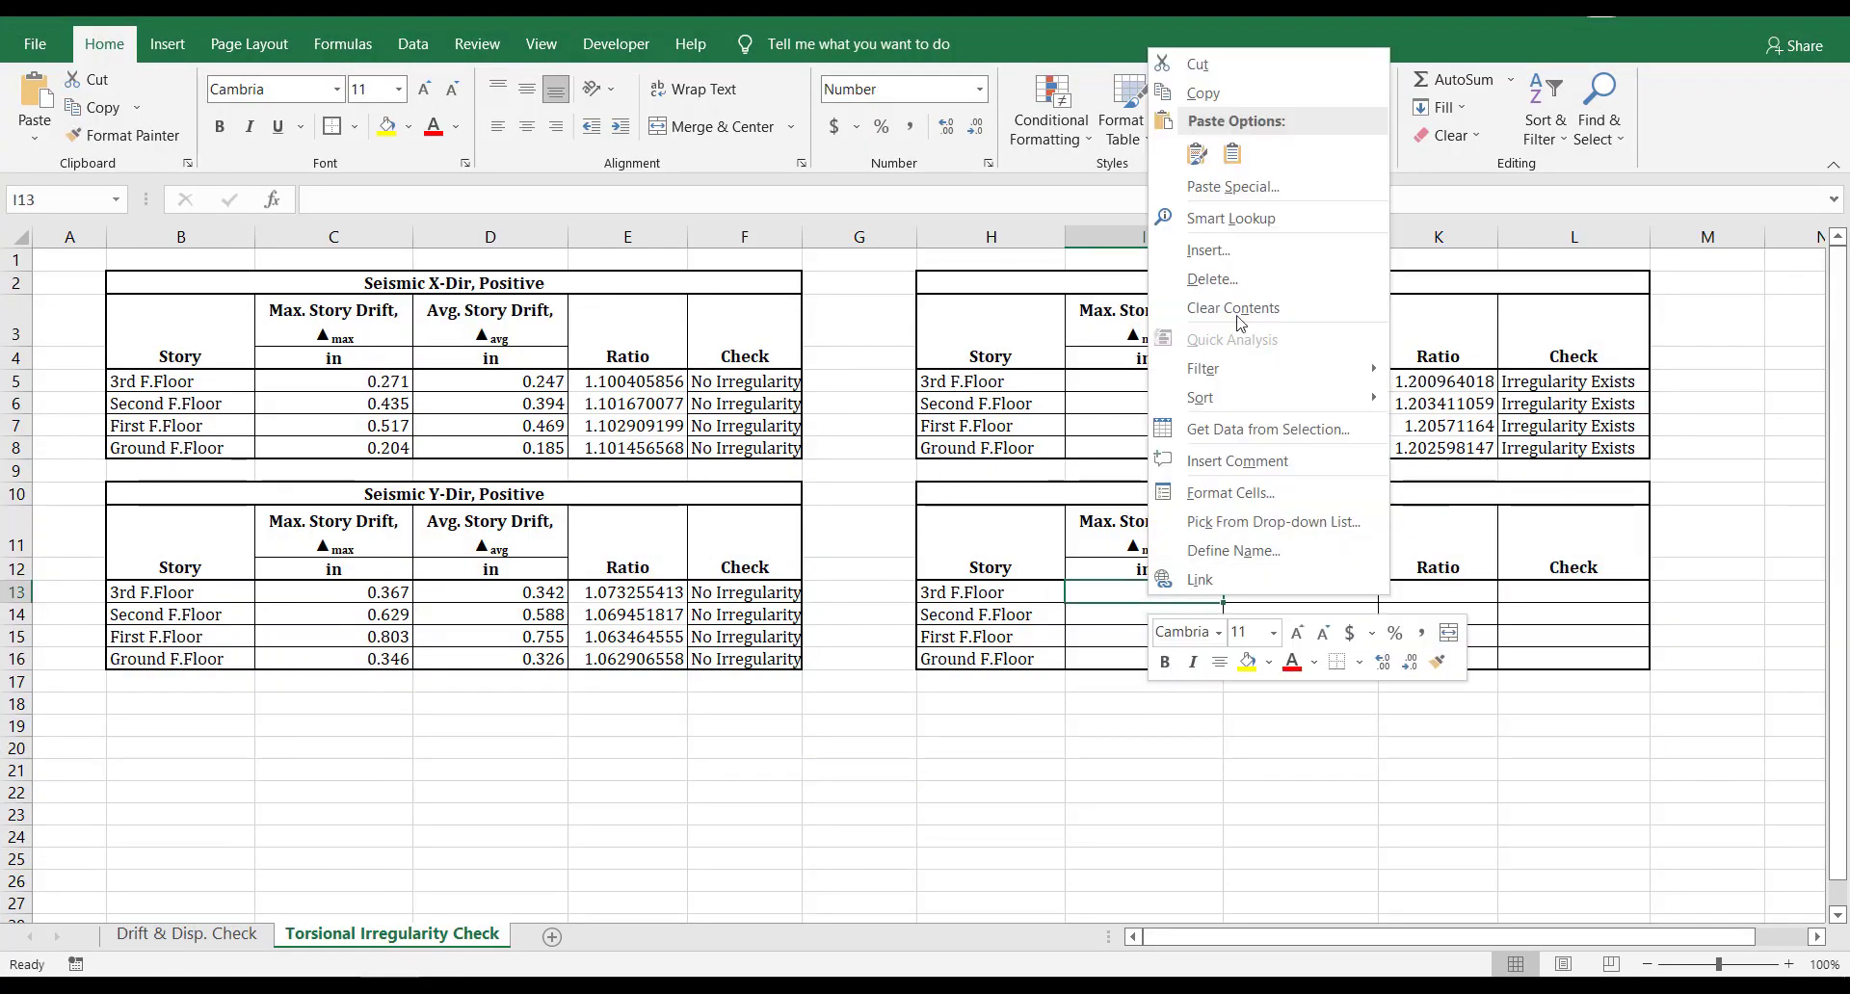
left_click(1226, 155)
Copy the K5:L5 formulas into K13:L13 and fill down to row 16, giving ratios 1.0330–1.0428.
left_click_drag(1481, 380, 1580, 383)
key("ctrl+c")
left_click(1473, 596)
key("ctrl+v")
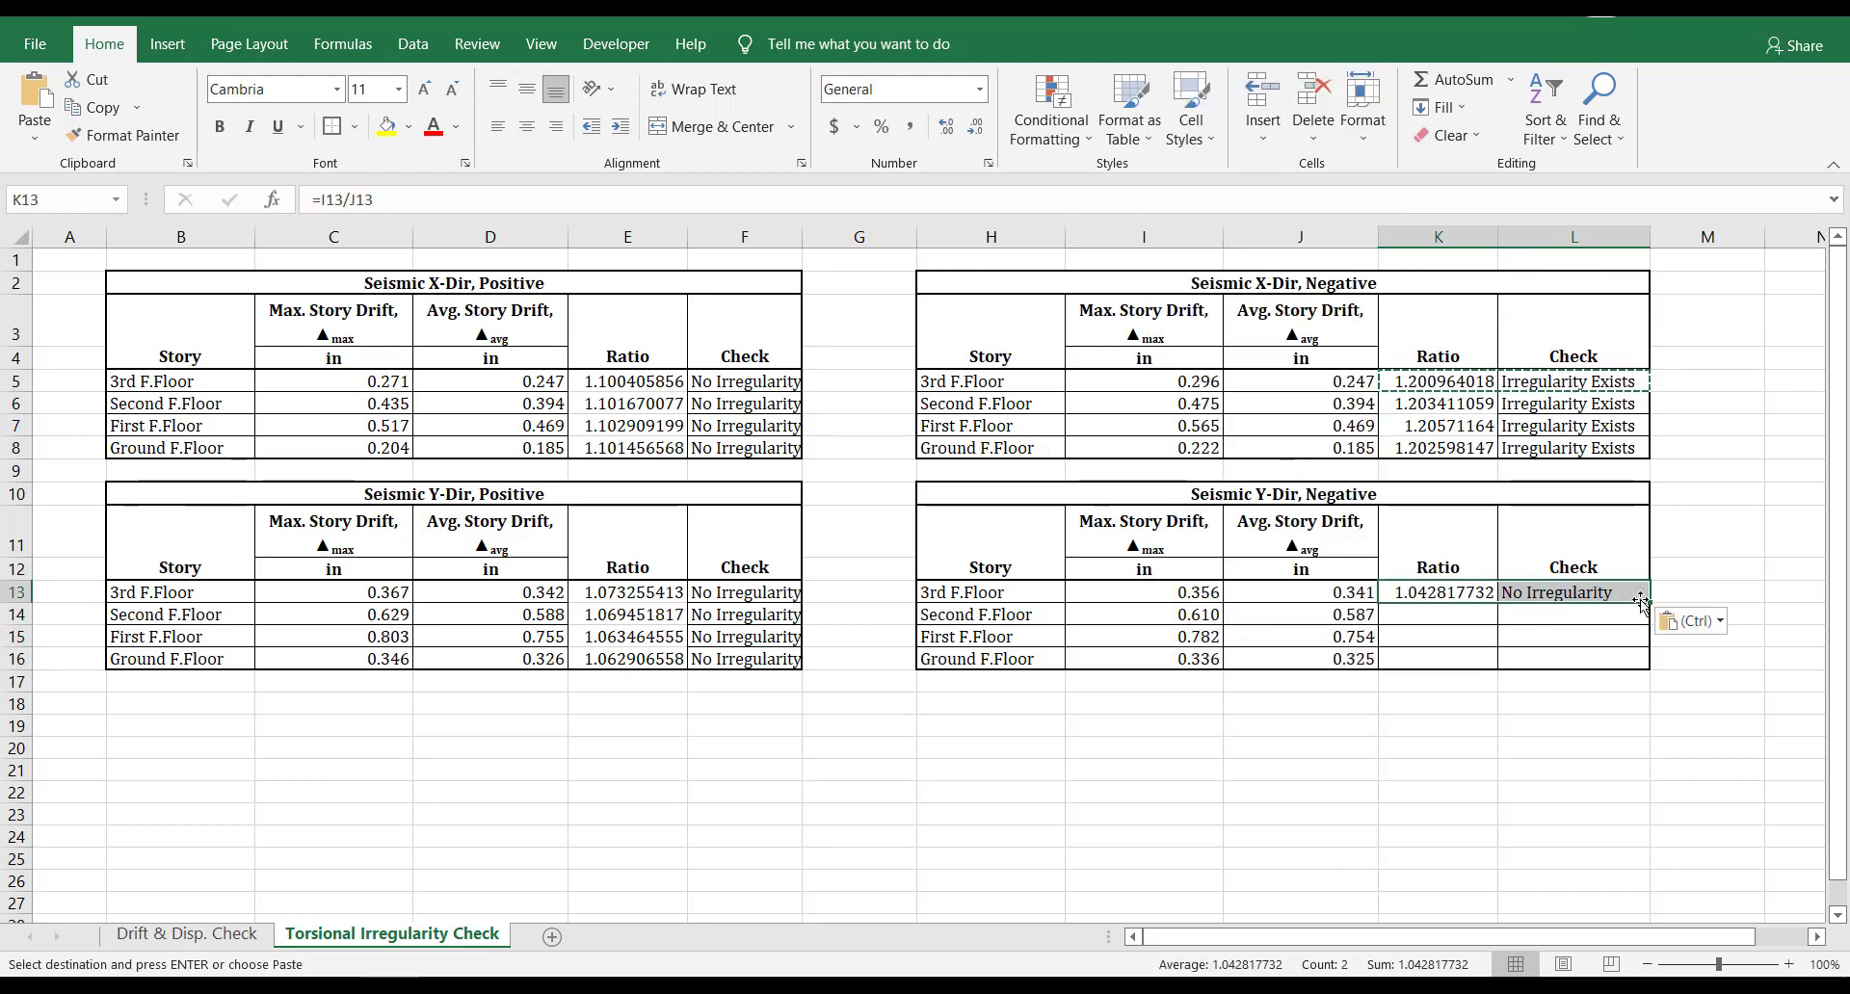
left_click_drag(1648, 603, 1650, 663)
left_click(1620, 746)
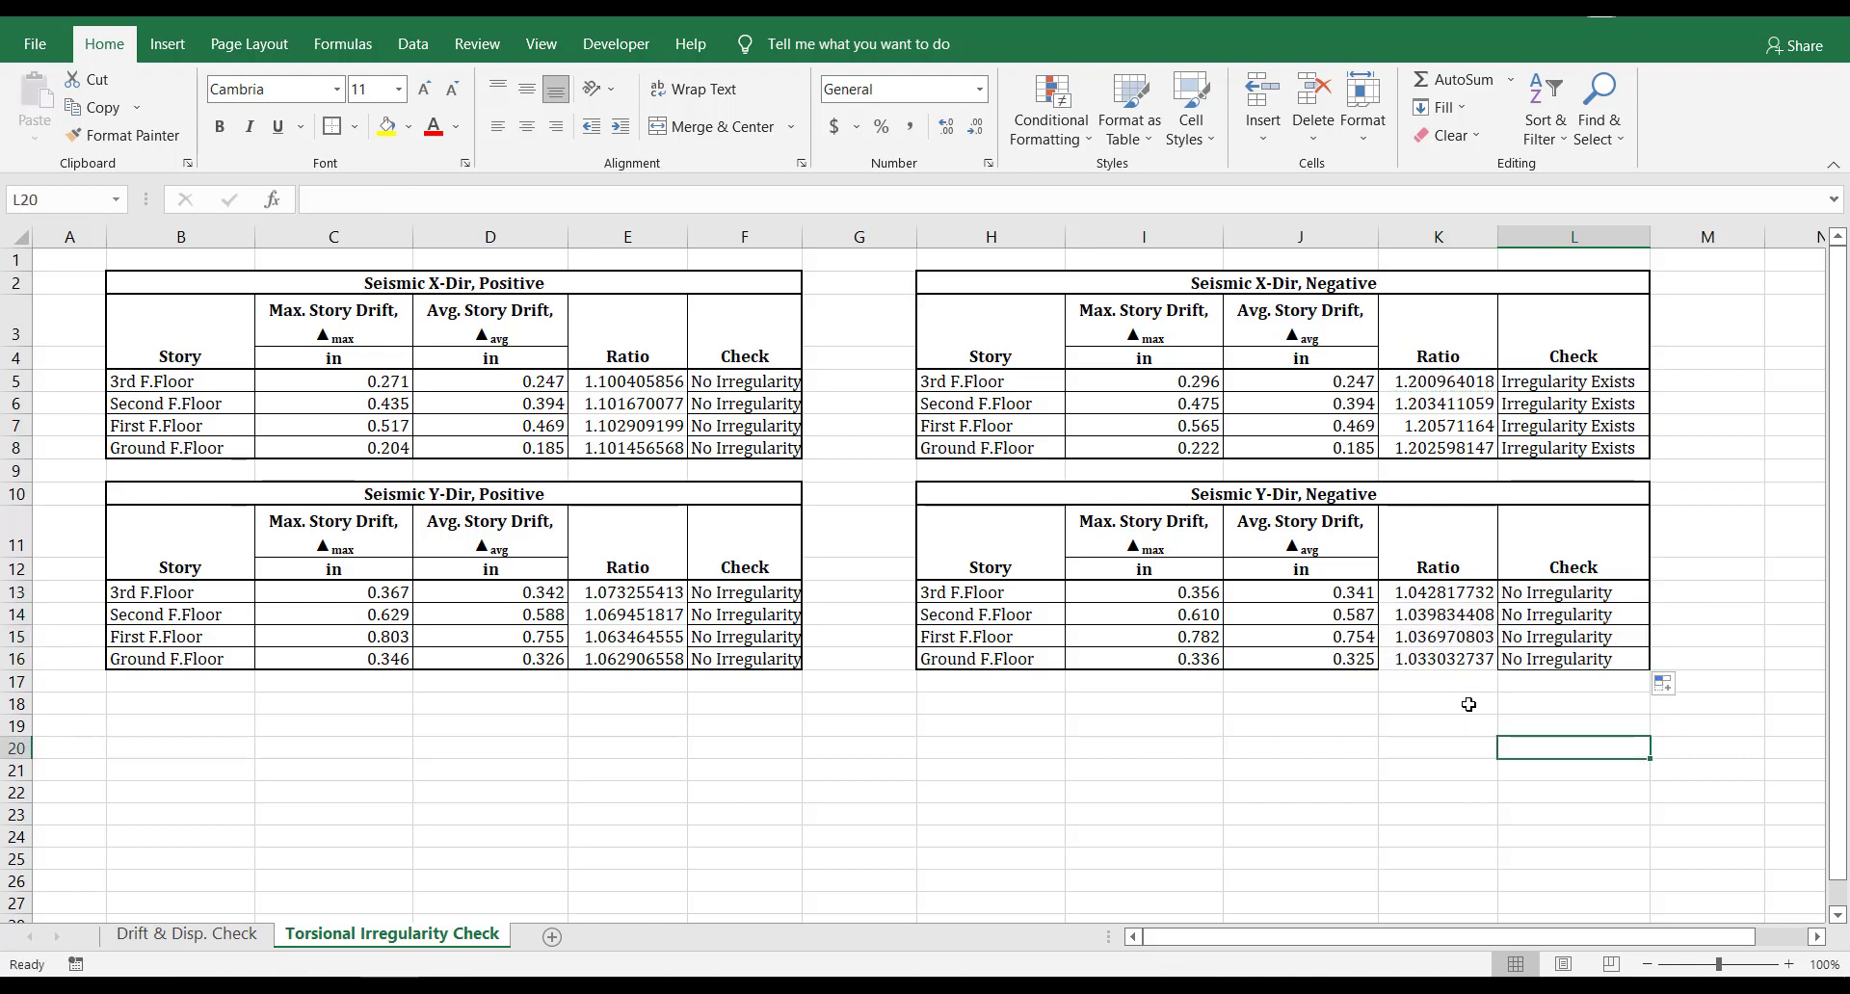